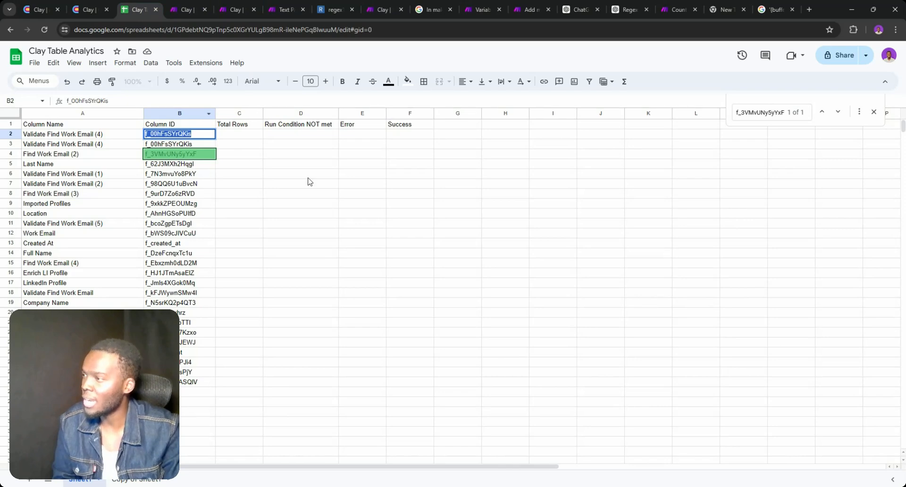
Check cell D6 and the Copy of Sheet1 tab, glance at Clay, then go to the crashed Make scenario
{"action": "left_click", "coordinate": [308, 176]}
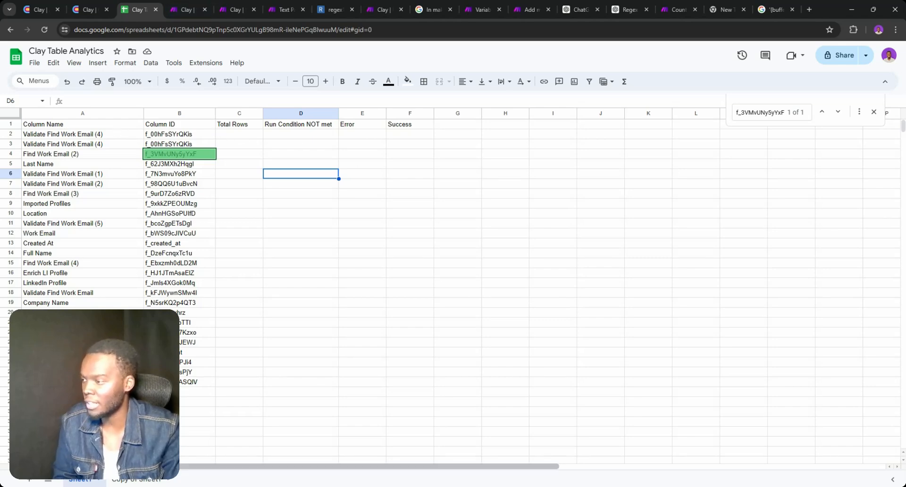
{"action": "left_click", "coordinate": [141, 480]}
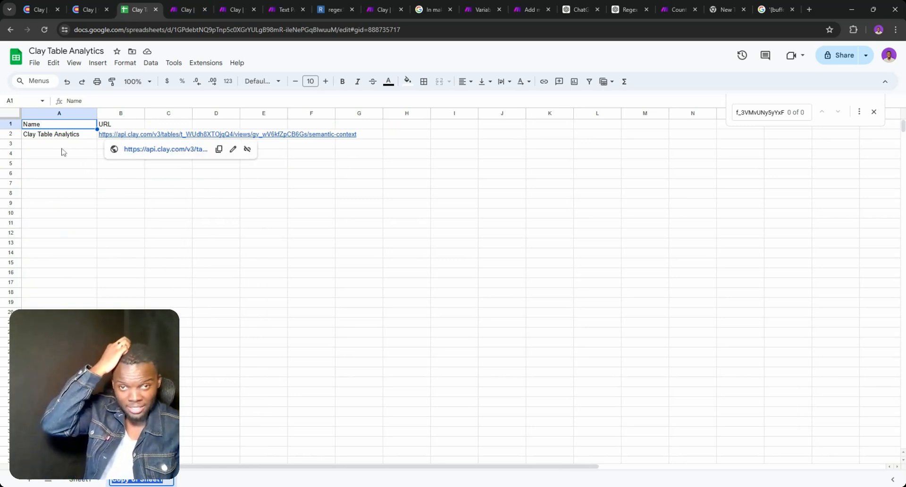
{"action": "left_click", "coordinate": [41, 9]}
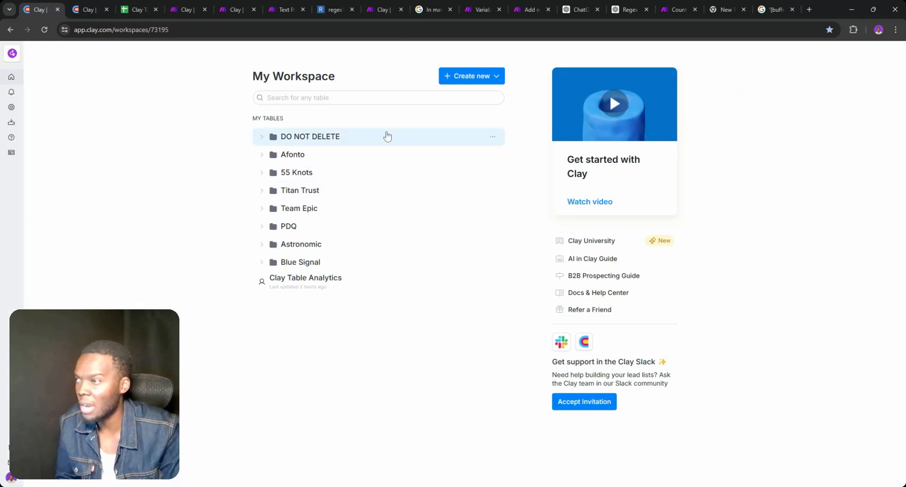
{"action": "left_click", "coordinate": [134, 4]}
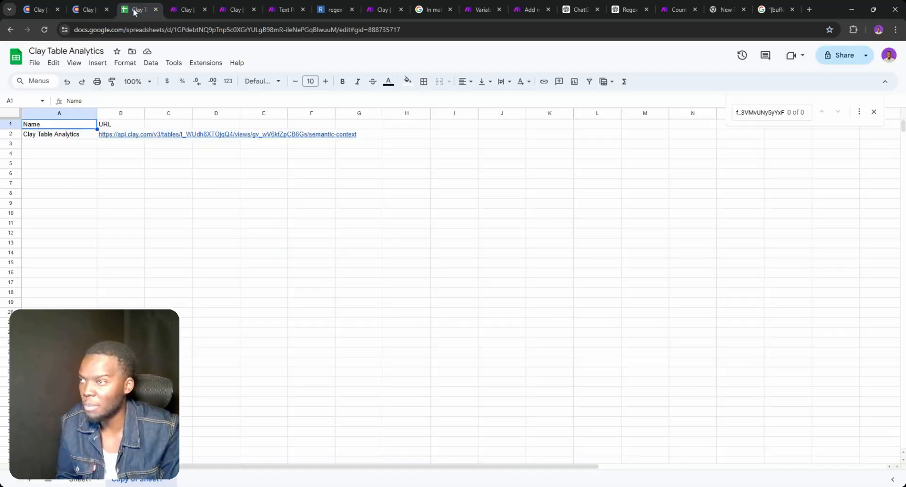
{"action": "left_click", "coordinate": [187, 9]}
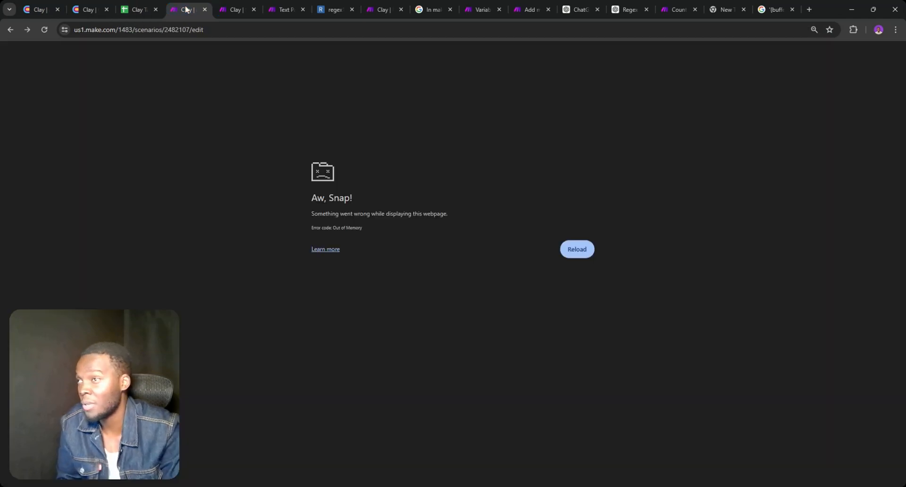
Reload the Aw, Snap! page, check Sheet1's column IDs, and return to the STEP 2 scenario
{"action": "left_click", "coordinate": [44, 30]}
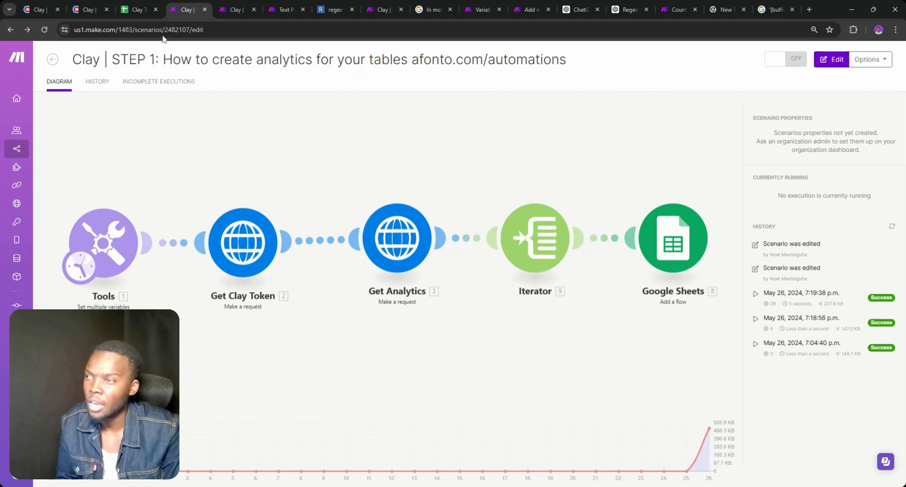
{"action": "left_click", "coordinate": [136, 9]}
{"action": "left_click", "coordinate": [80, 480]}
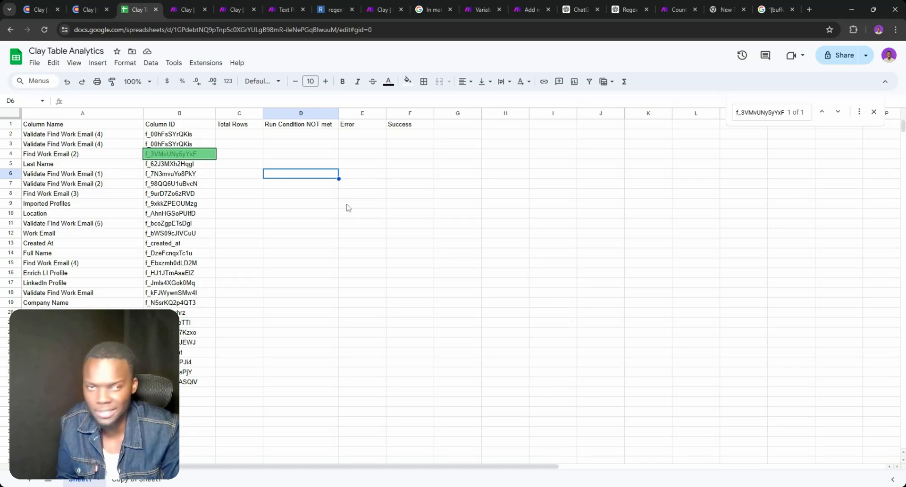
{"action": "left_click", "coordinate": [223, 6]}
Inspect the Google Sheets module's run output and select the returned Column ID value
{"action": "left_click_drag", "start_coordinate": [269, 140], "coordinate": [390, 152]}
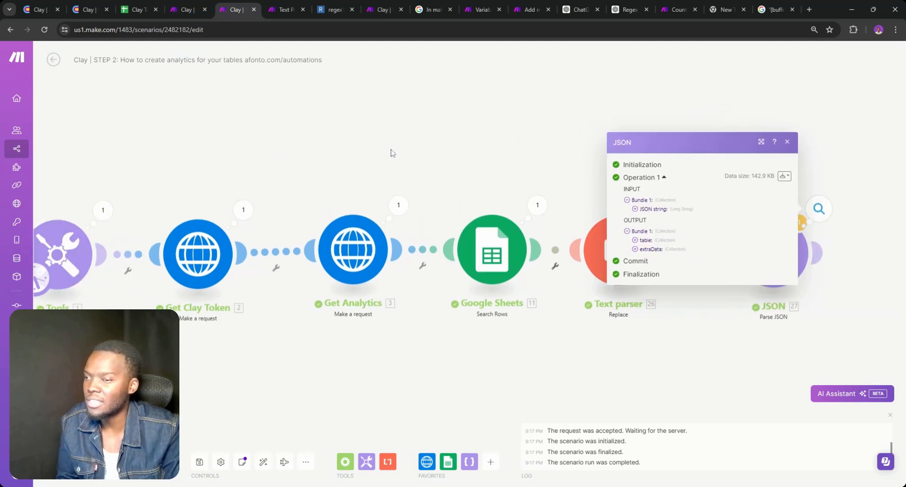
{"action": "left_click", "coordinate": [535, 208]}
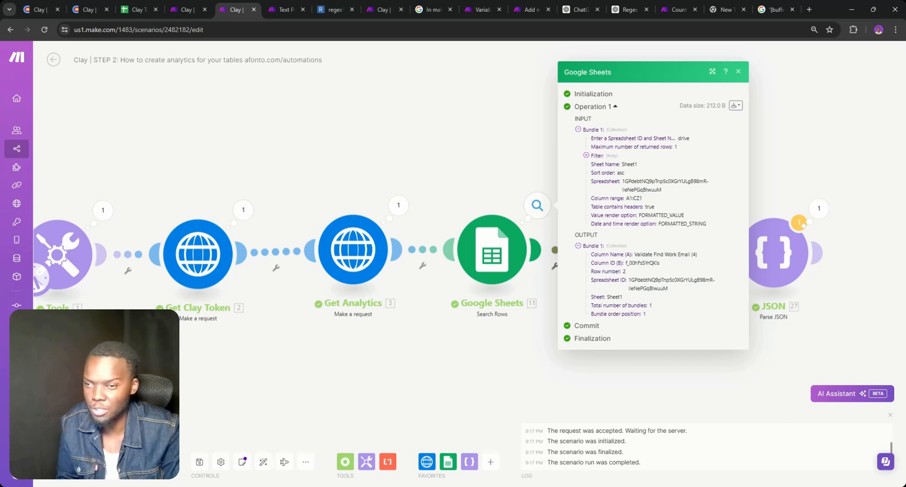
{"action": "double_click", "coordinate": [643, 263]}
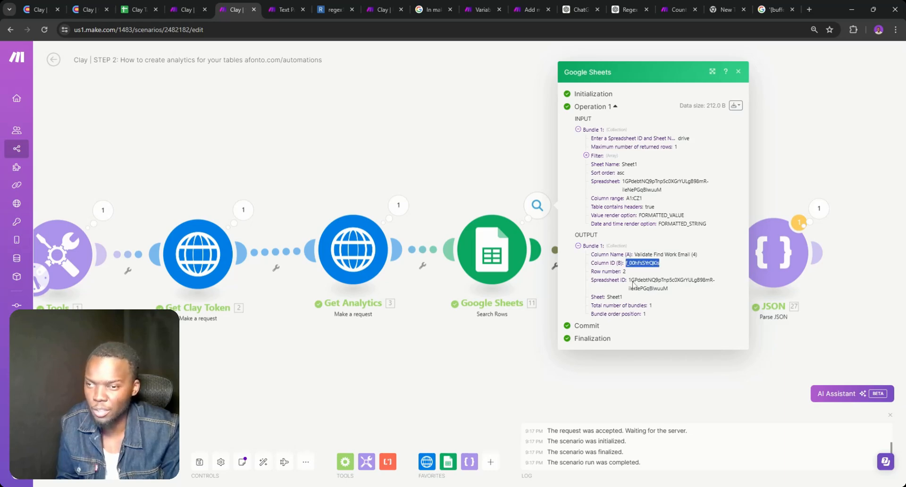
Delete the stray empty module and go back to the Clay Table Analytics spreadsheet
{"action": "double_click", "coordinate": [460, 314]}
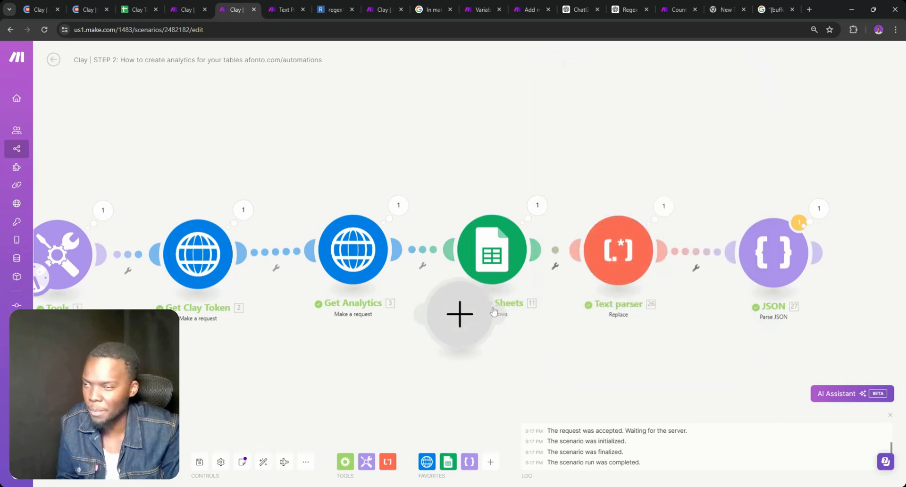
{"action": "right_click", "coordinate": [451, 343]}
{"action": "left_click", "coordinate": [466, 349]}
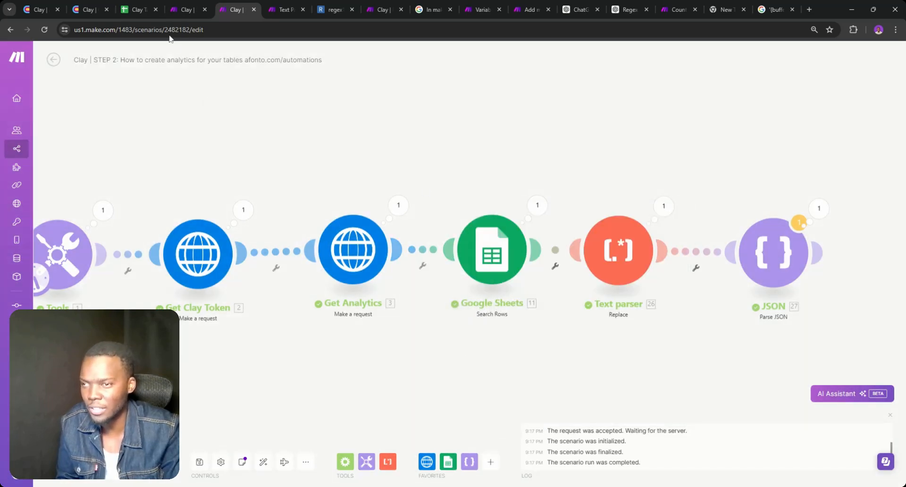
{"action": "left_click", "coordinate": [138, 9]}
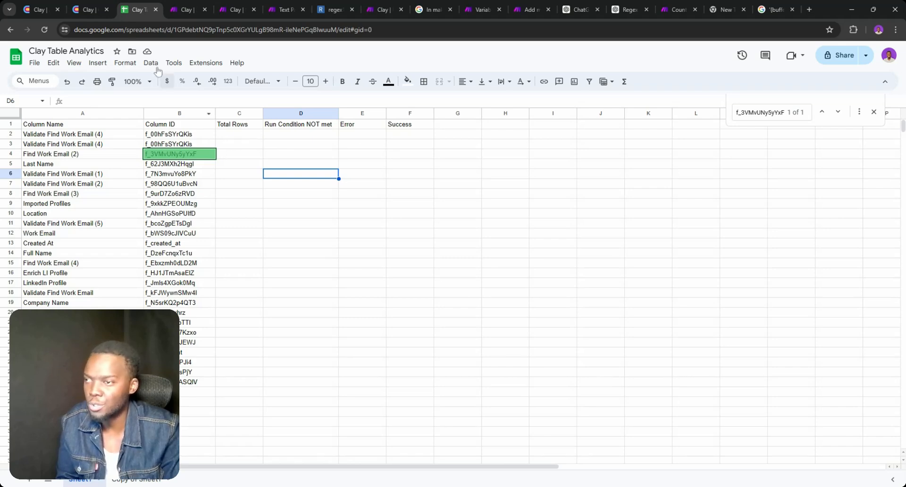
In Clay, read row 3's Find Work Email error details showing not enough credits
{"action": "left_click", "coordinate": [88, 8]}
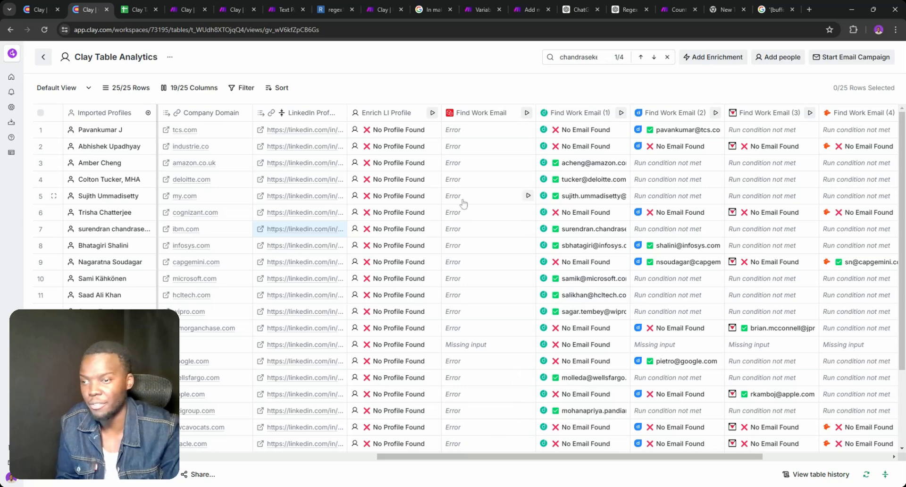
{"action": "left_click", "coordinate": [462, 164]}
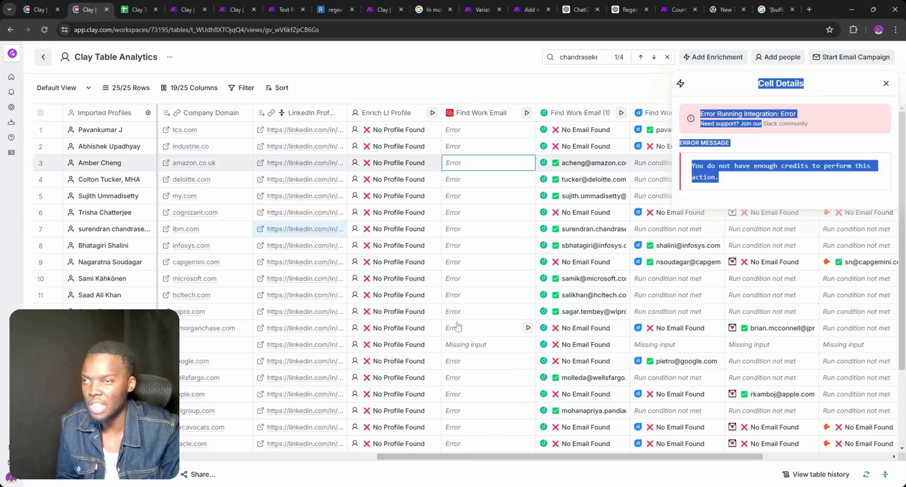
{"action": "left_click_drag", "start_coordinate": [720, 178], "coordinate": [716, 177]}
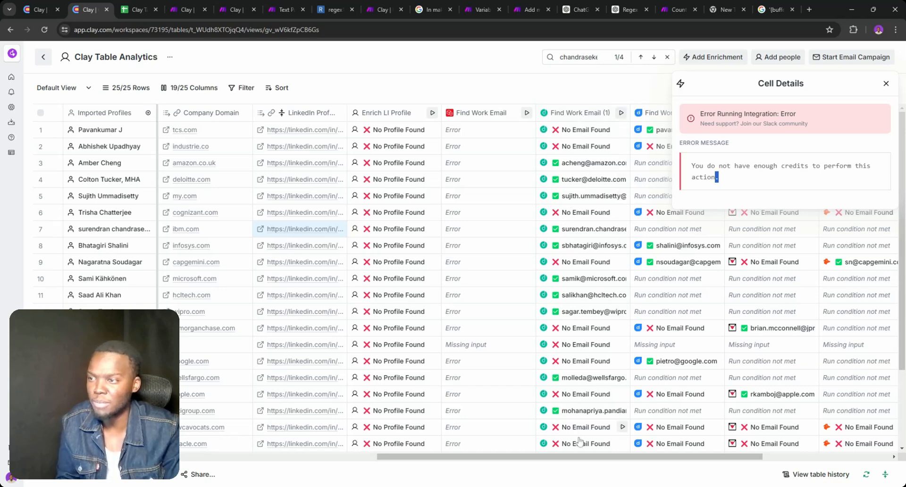
{"action": "scroll", "coordinate": [570, 461], "scroll_direction": "right", "scroll_amount": 5}
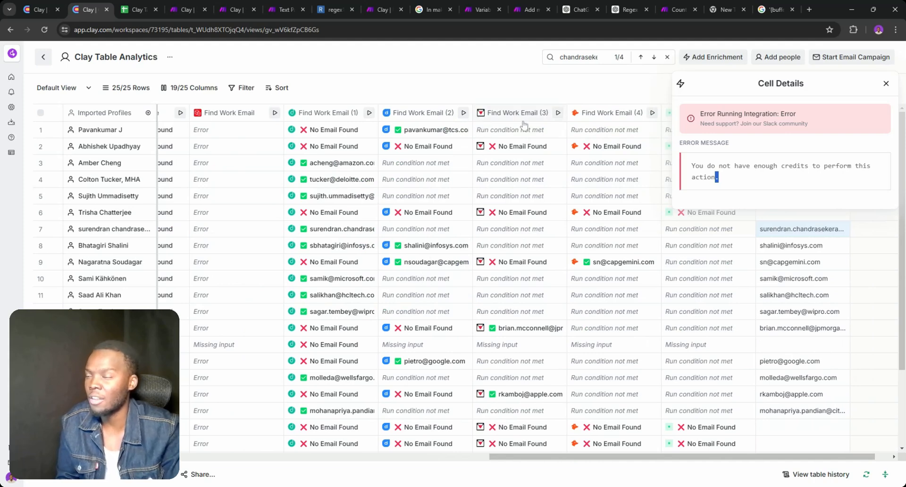
{"action": "left_click", "coordinate": [885, 83]}
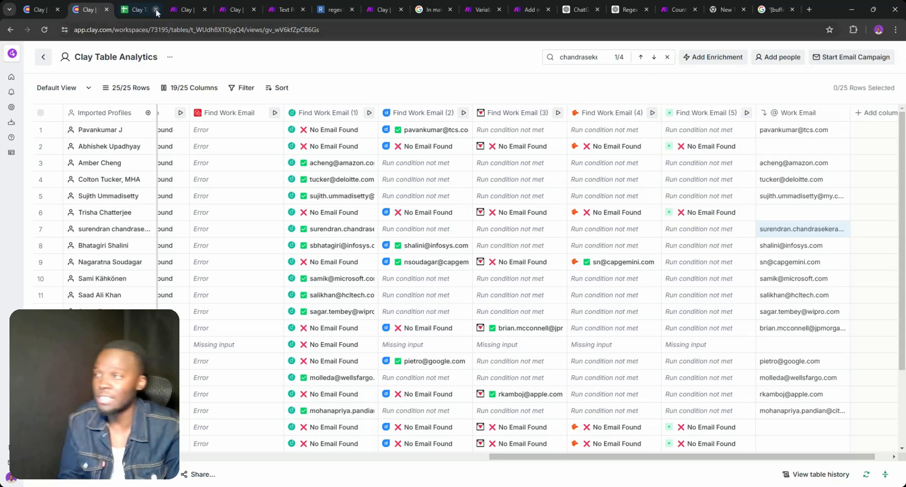
Review the Find Work Email column's Prospeo settings, then return to the Make scenario
{"action": "left_click", "coordinate": [138, 4]}
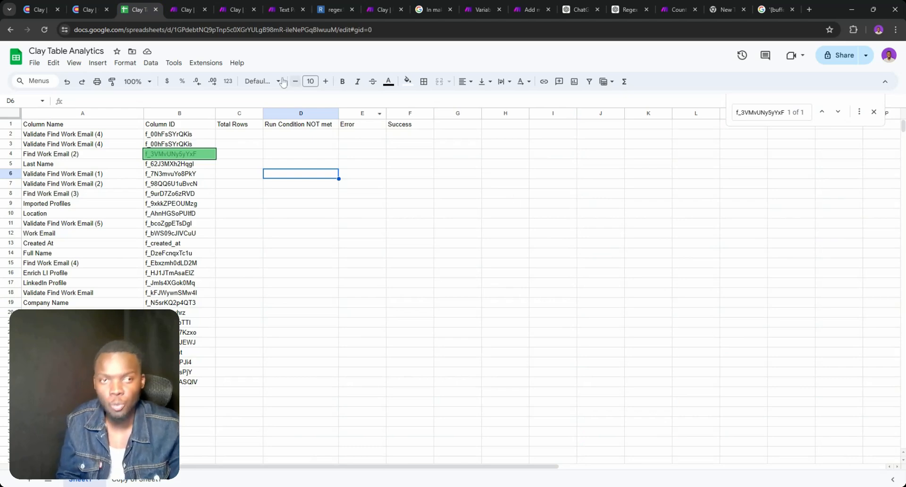
{"action": "left_click", "coordinate": [96, 5]}
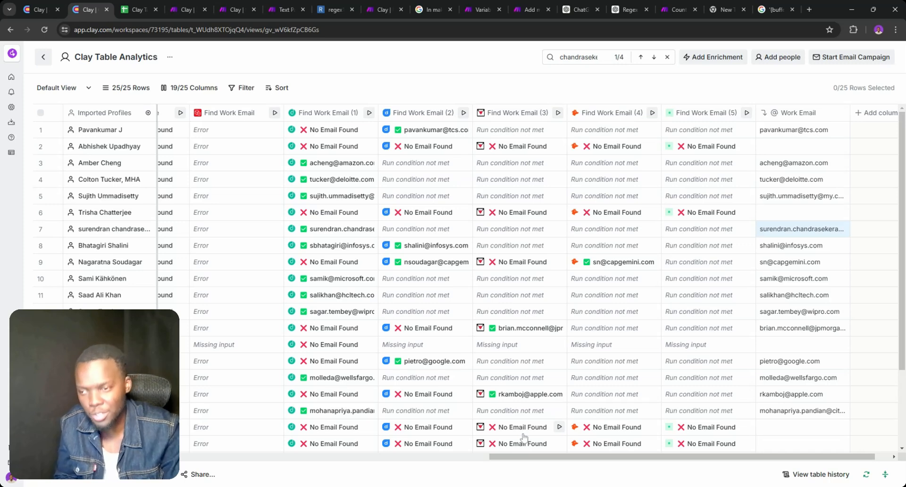
{"action": "left_click", "coordinate": [220, 168]}
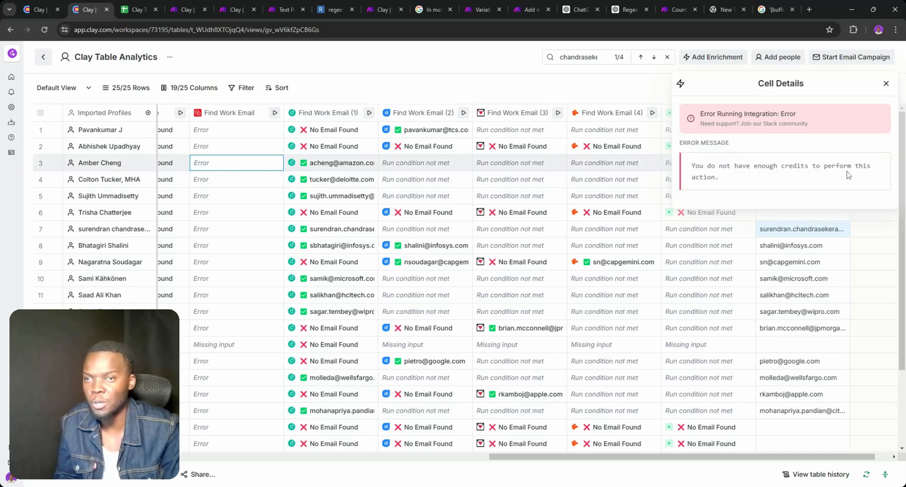
{"action": "left_click", "coordinate": [231, 113]}
{"action": "scroll", "coordinate": [463, 170], "scroll_direction": "left", "scroll_amount": 5}
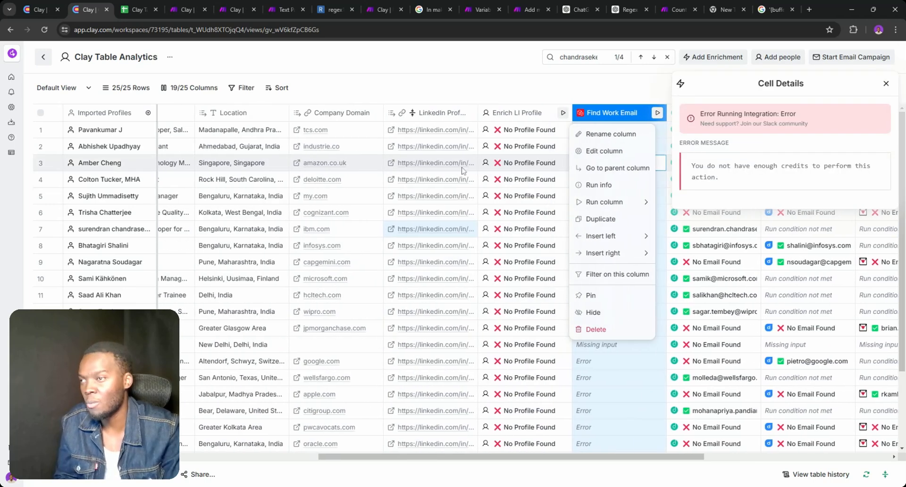
{"action": "left_click", "coordinate": [638, 156]}
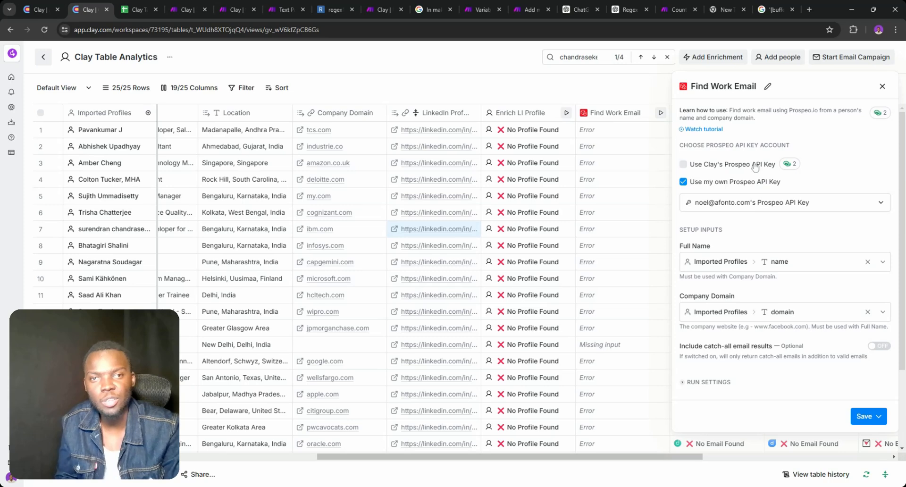
{"action": "double_click", "coordinate": [881, 87]}
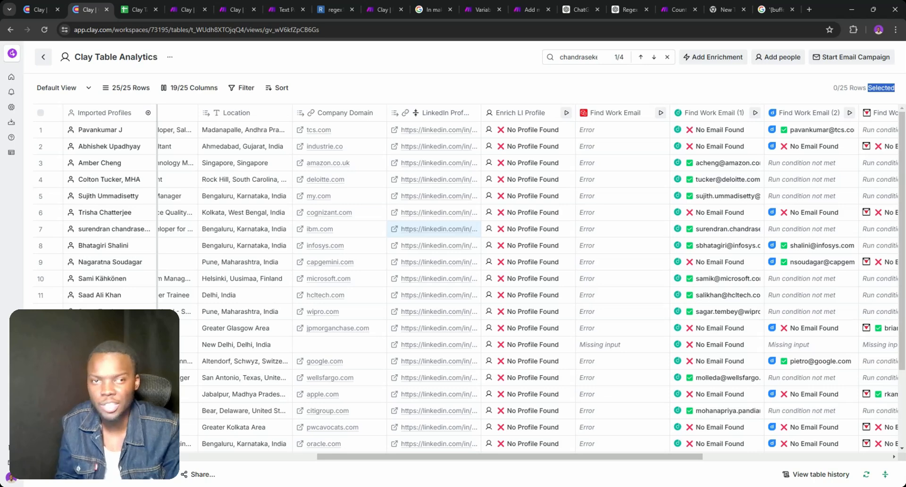
{"action": "left_click", "coordinate": [136, 7]}
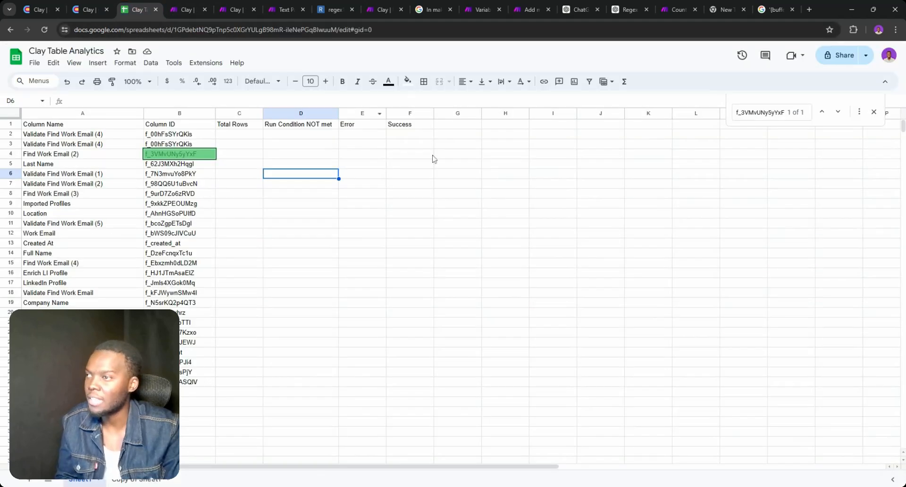
{"action": "left_click", "coordinate": [234, 9]}
Expand and read the Get Analytics request's output Data JSON
{"action": "left_click_drag", "start_coordinate": [387, 162], "coordinate": [529, 161]}
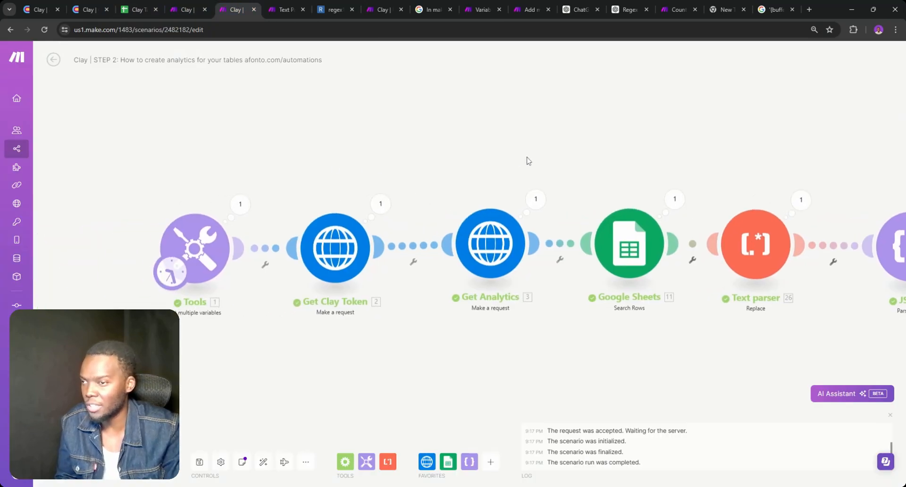
{"action": "left_click", "coordinate": [536, 198]}
{"action": "left_click", "coordinate": [594, 350]}
{"action": "left_click", "coordinate": [593, 350]}
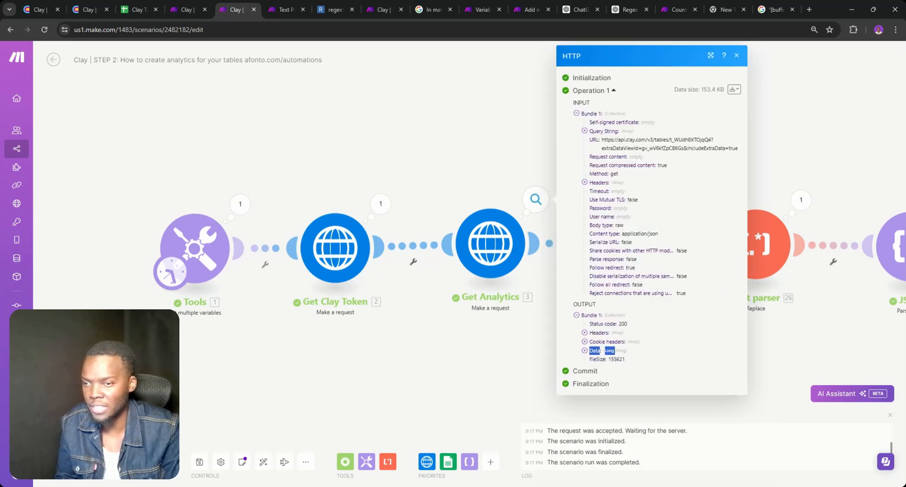
{"action": "left_click", "coordinate": [594, 350]}
{"action": "scroll", "coordinate": [595, 354], "scroll_direction": "down", "scroll_amount": 10}
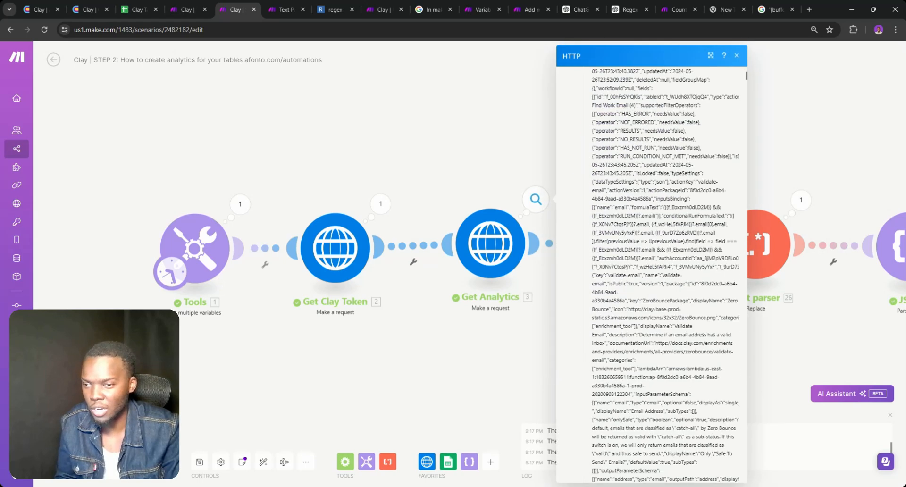
{"action": "scroll", "coordinate": [579, 333], "scroll_direction": "down", "scroll_amount": 5}
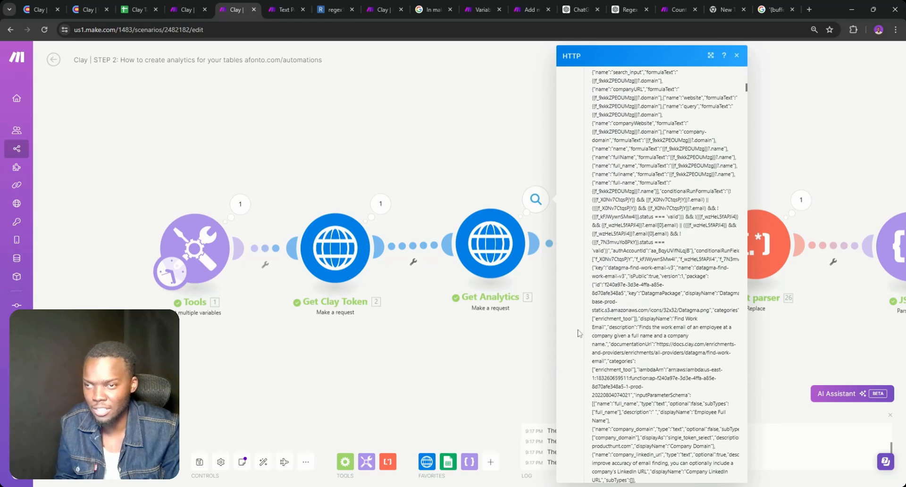
{"action": "left_click", "coordinate": [494, 351]}
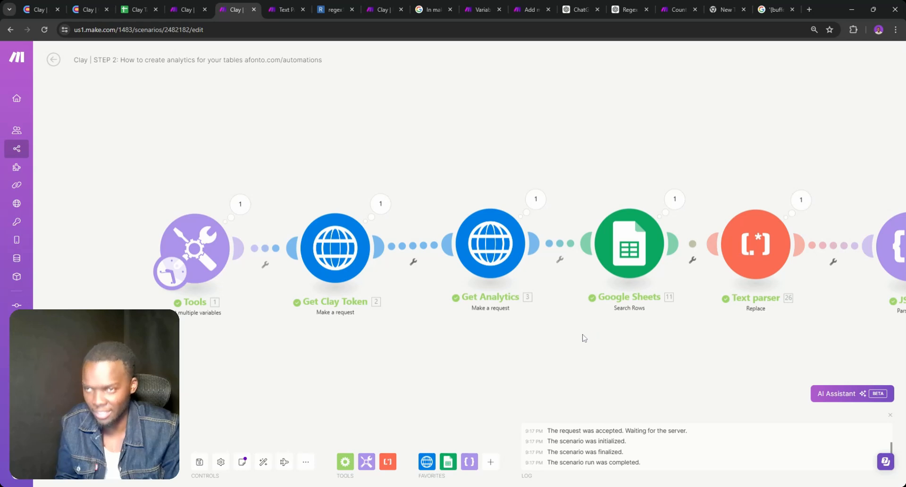
Glance at the Text parser replace settings and reopen Get Analytics' expanded Data output
{"action": "left_click_drag", "start_coordinate": [584, 338], "coordinate": [312, 334]}
{"action": "left_click", "coordinate": [508, 241]}
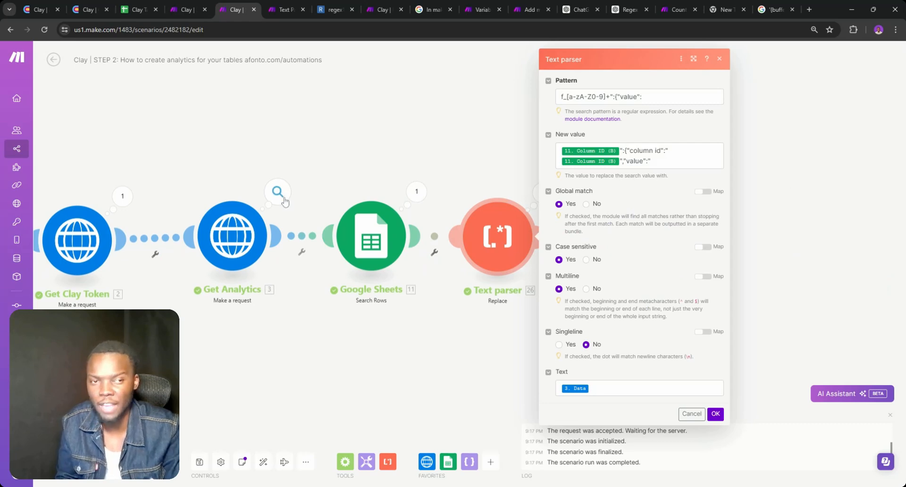
{"action": "left_click", "coordinate": [279, 192]}
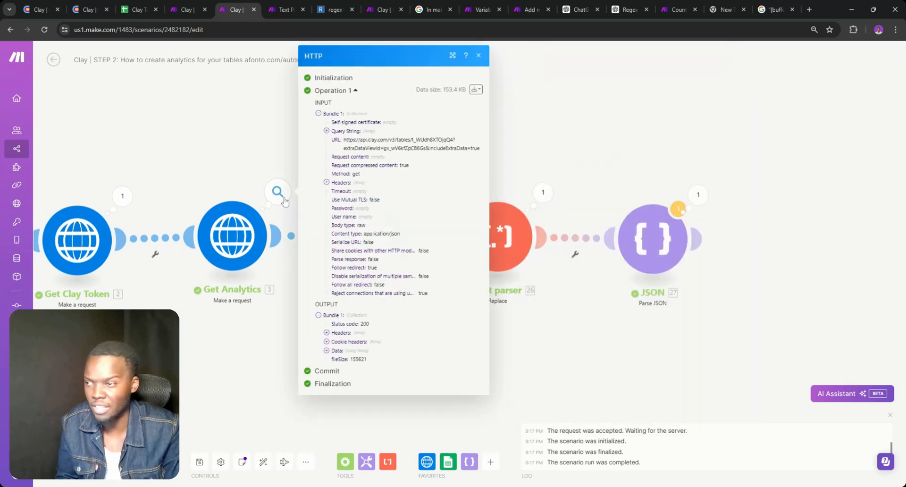
{"action": "left_click", "coordinate": [338, 352]}
{"action": "scroll", "coordinate": [377, 283], "scroll_direction": "down", "scroll_amount": 5}
Copy column ID f_00hFsSYrQKis from cell B3 and search the Get Analytics output for it
{"action": "left_click", "coordinate": [136, 9]}
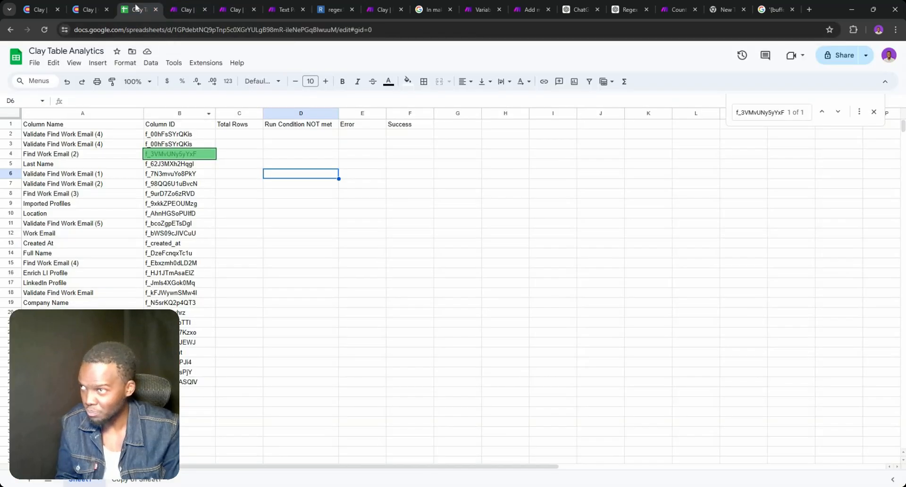
{"action": "triple_click", "coordinate": [175, 144]}
{"action": "key", "text": "ctrl+c"}
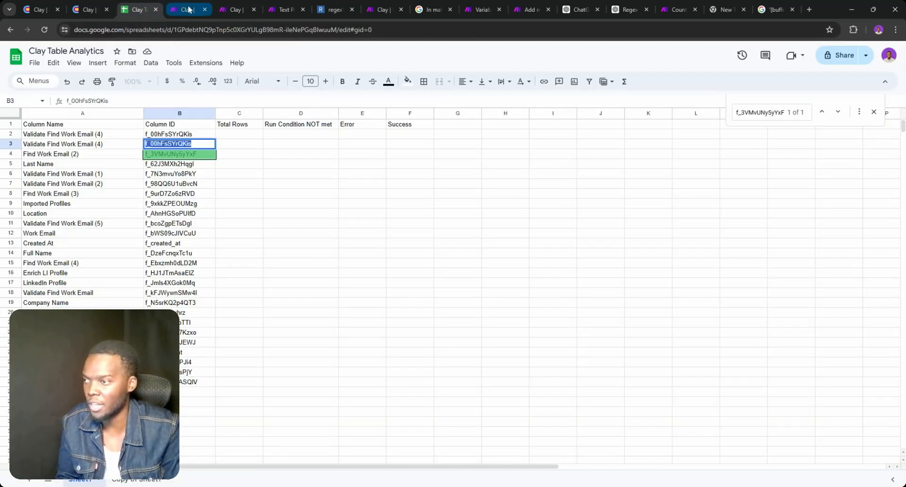
{"action": "left_click", "coordinate": [232, 10]}
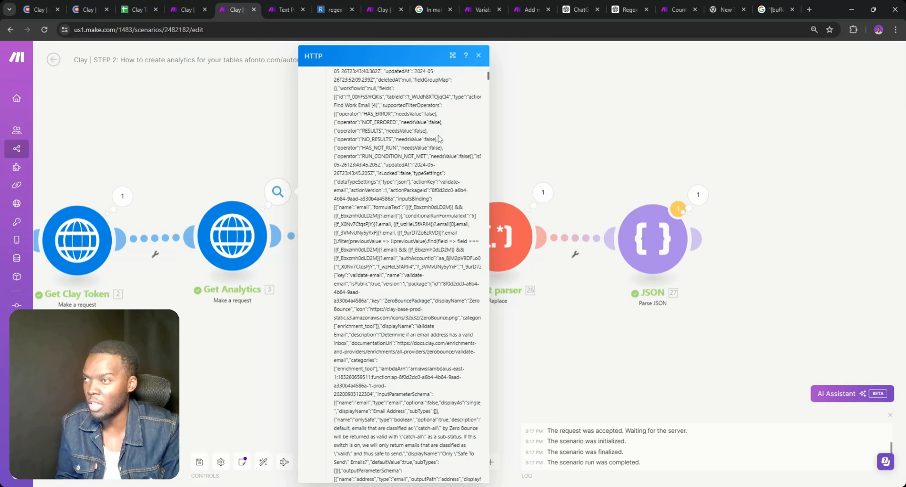
{"action": "key", "text": "ctrl+f"}
{"action": "key", "text": "ctrl+v"}
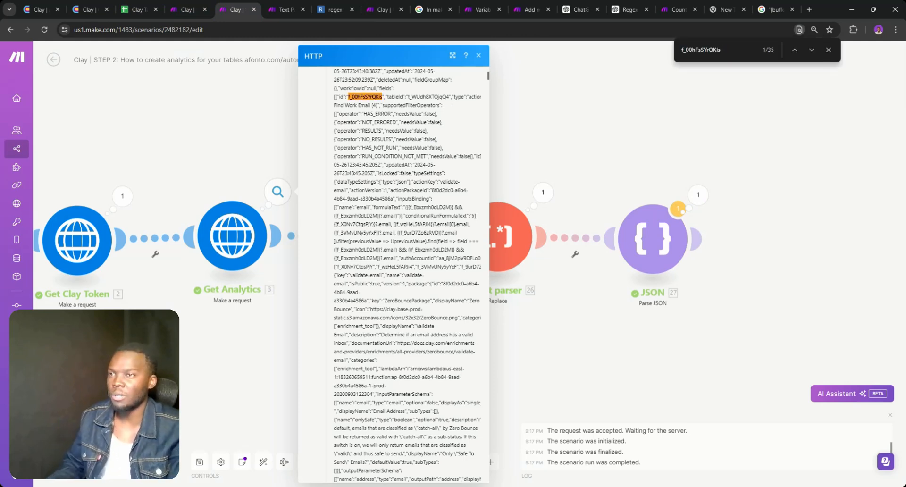
{"action": "left_click", "coordinate": [815, 57]}
{"action": "left_click", "coordinate": [815, 56]}
{"action": "left_click", "coordinate": [815, 57]}
{"action": "left_click", "coordinate": [815, 57]}
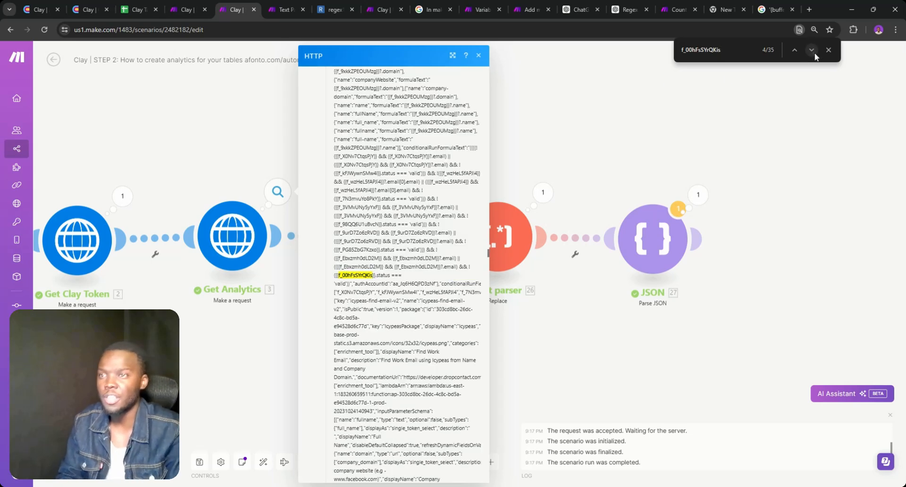
{"action": "left_click", "coordinate": [815, 57]}
{"action": "left_click", "coordinate": [815, 56]}
{"action": "left_click", "coordinate": [815, 56]}
{"action": "left_click", "coordinate": [815, 57]}
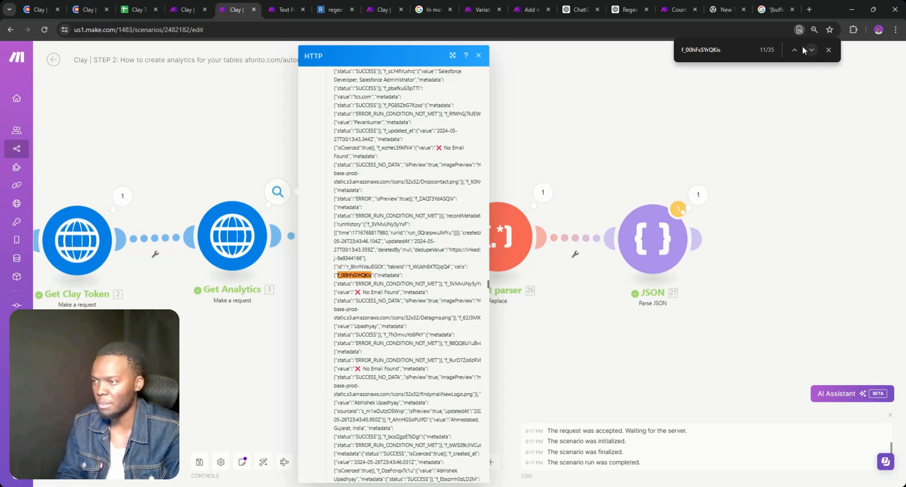
{"action": "left_click", "coordinate": [811, 50]}
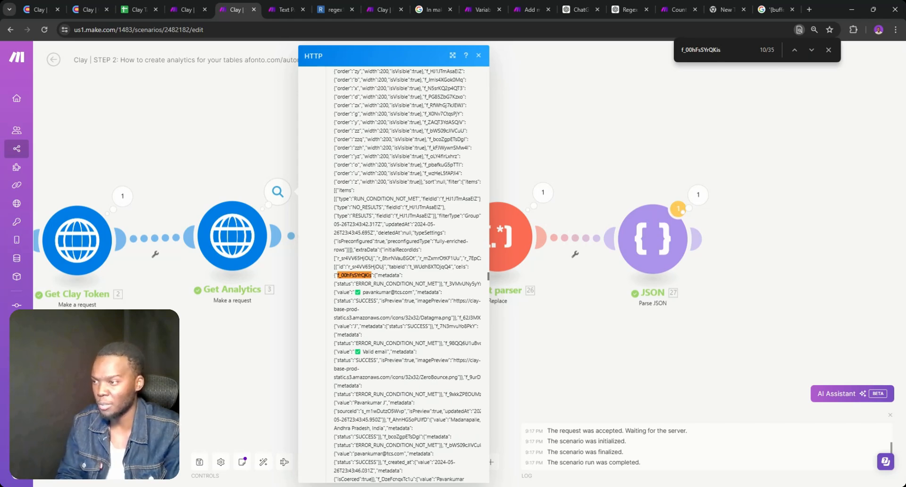
Step through the column ID matches to 18 of 35, comparing each with the Clay table
{"action": "left_click", "coordinate": [94, 9]}
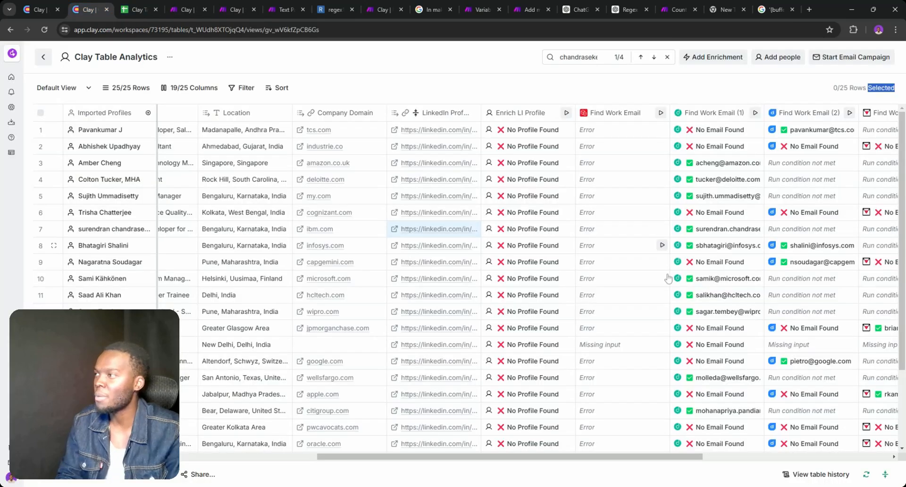
{"action": "left_click_drag", "start_coordinate": [607, 456], "coordinate": [674, 457]}
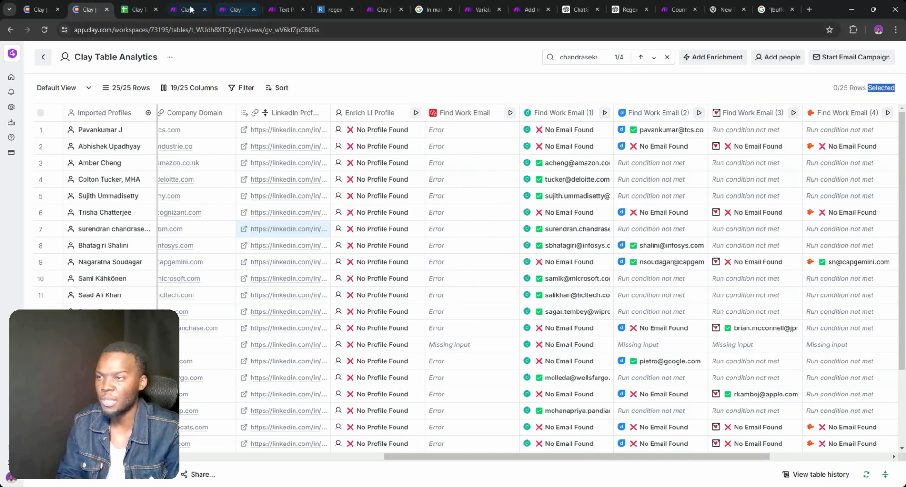
{"action": "left_click", "coordinate": [226, 6]}
{"action": "key", "text": "Return"}
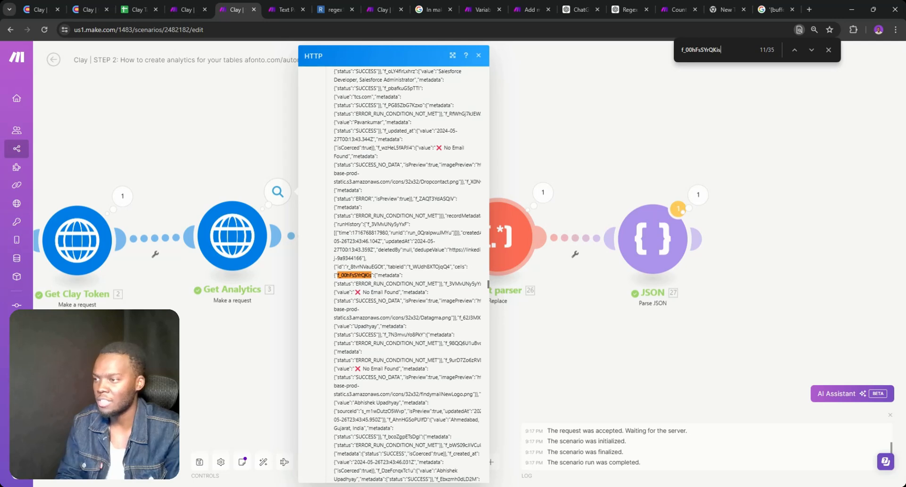
{"action": "key", "text": "Return"}
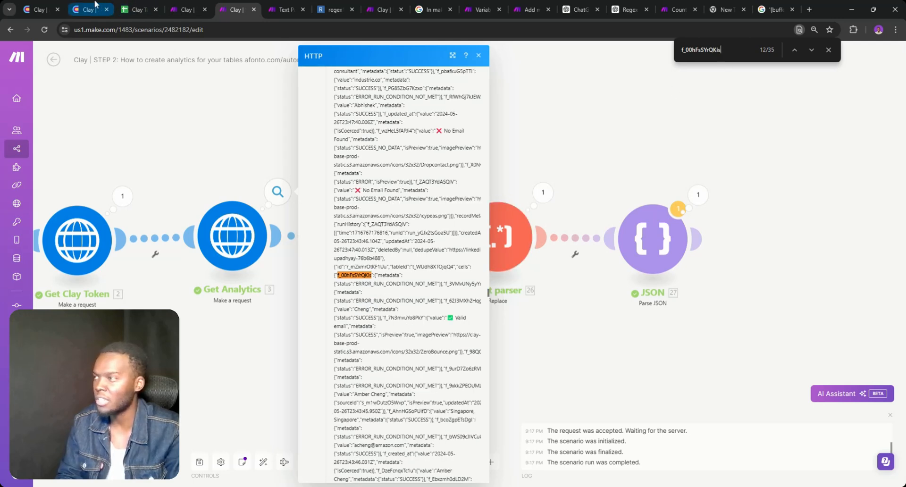
{"action": "left_click", "coordinate": [95, 7]}
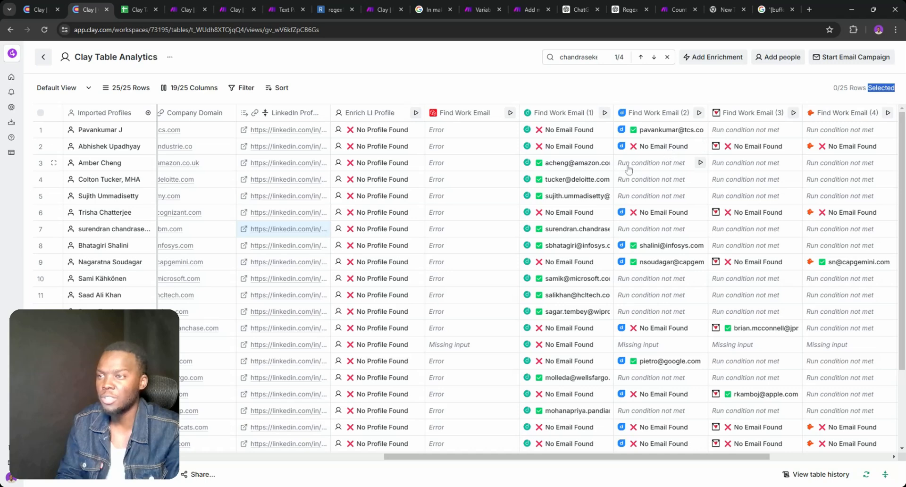
{"action": "left_click", "coordinate": [182, 5]}
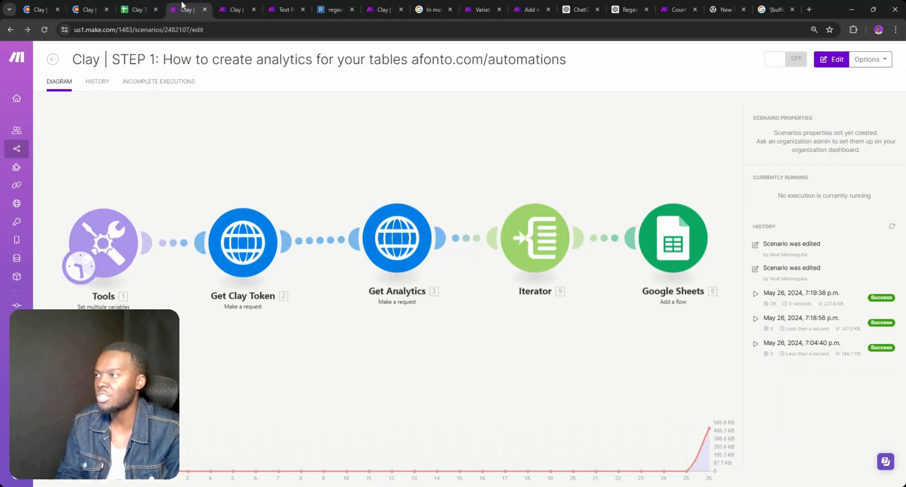
{"action": "left_click", "coordinate": [236, 7]}
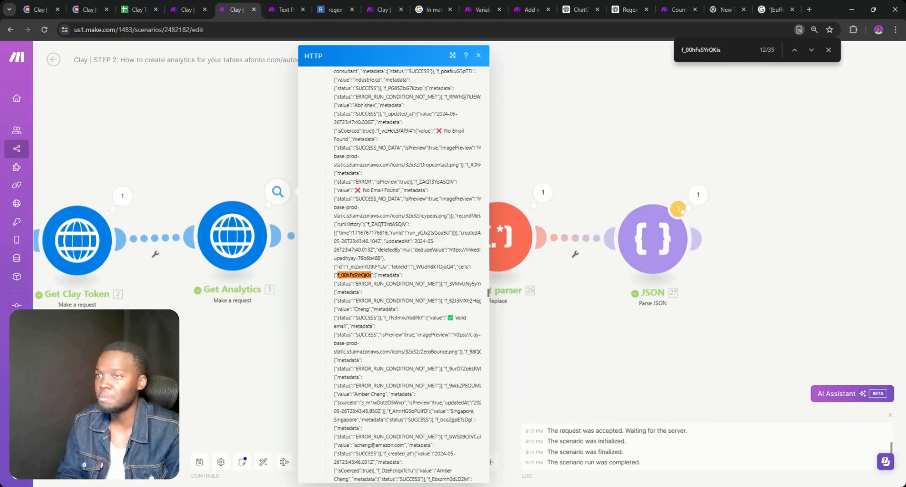
{"action": "key", "text": "Return"}
{"action": "key", "text": "Return"}
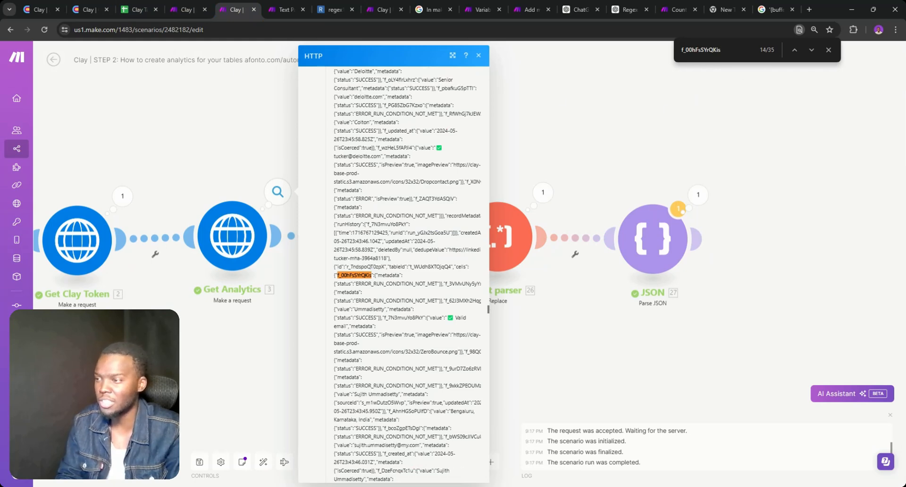
{"action": "left_click", "coordinate": [81, 7]}
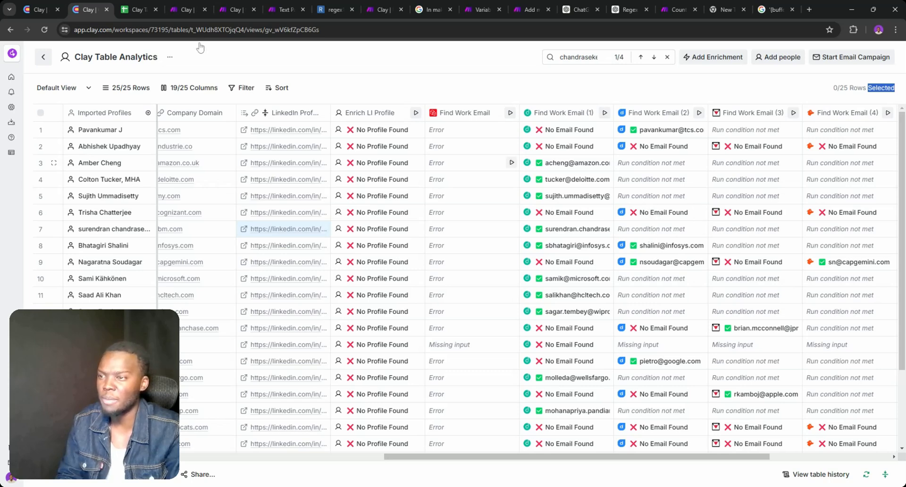
{"action": "left_click", "coordinate": [235, 7]}
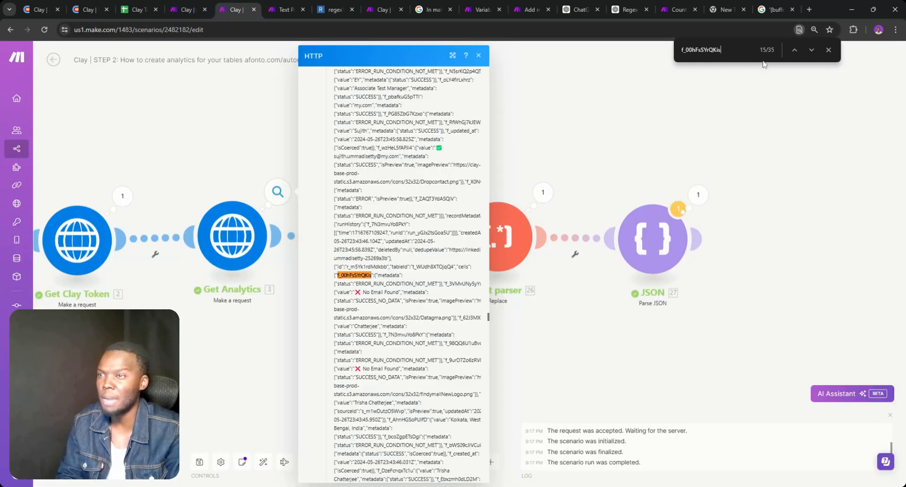
{"action": "key", "text": "Return"}
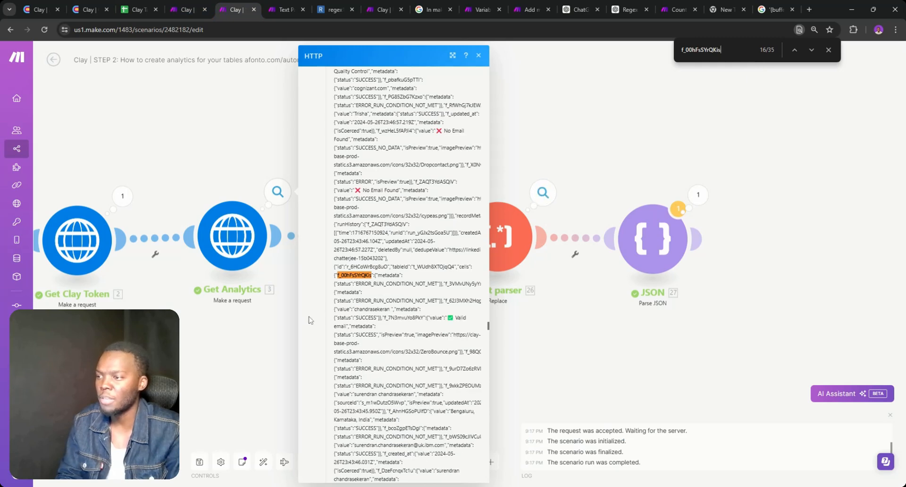
{"action": "key", "text": "Return"}
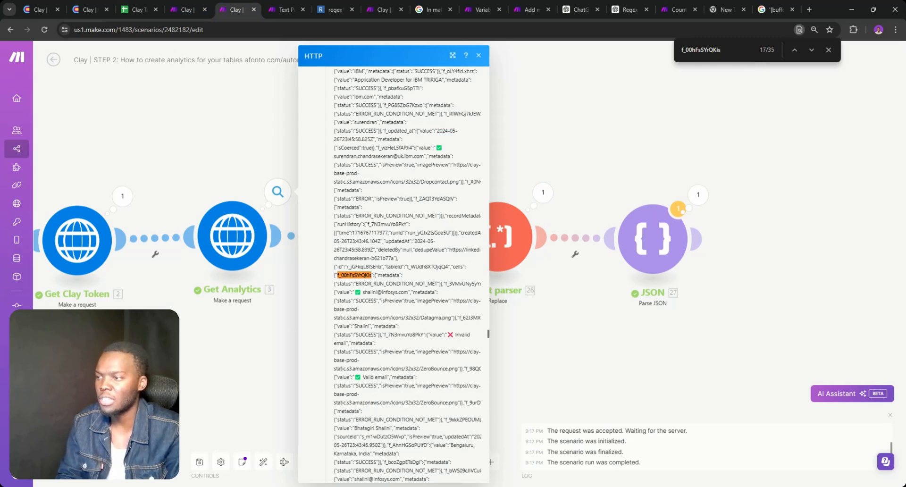
{"action": "key", "text": "Return"}
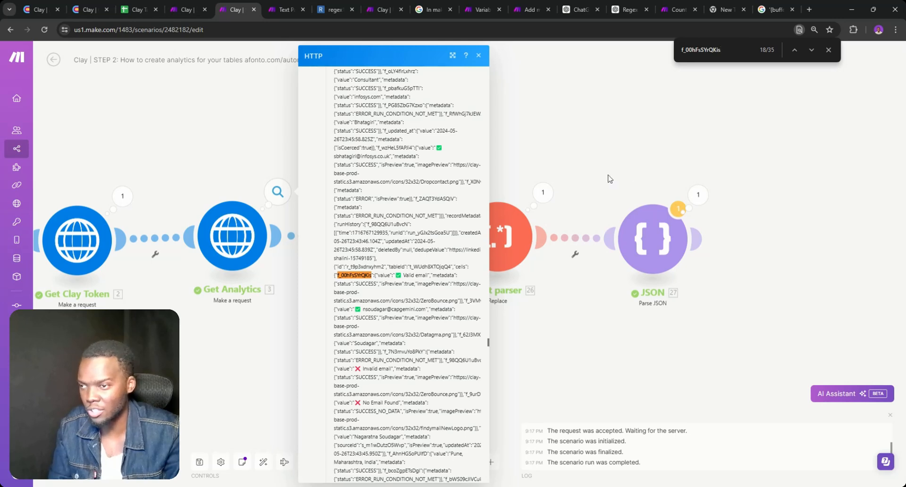
{"action": "left_click", "coordinate": [650, 237]}
Dismiss the app list and delete the empty placeholder module
{"action": "left_click", "coordinate": [627, 192]}
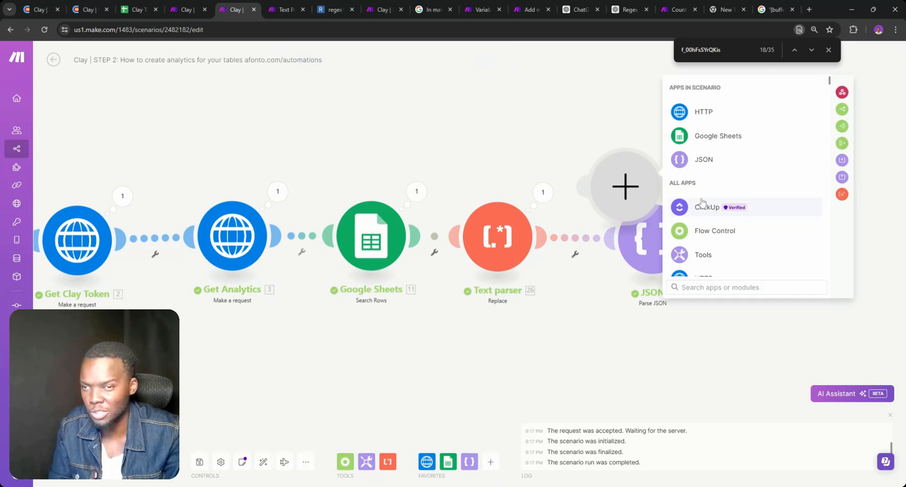
{"action": "left_click", "coordinate": [605, 140]}
{"action": "right_click", "coordinate": [614, 168]}
{"action": "left_click", "coordinate": [643, 191]}
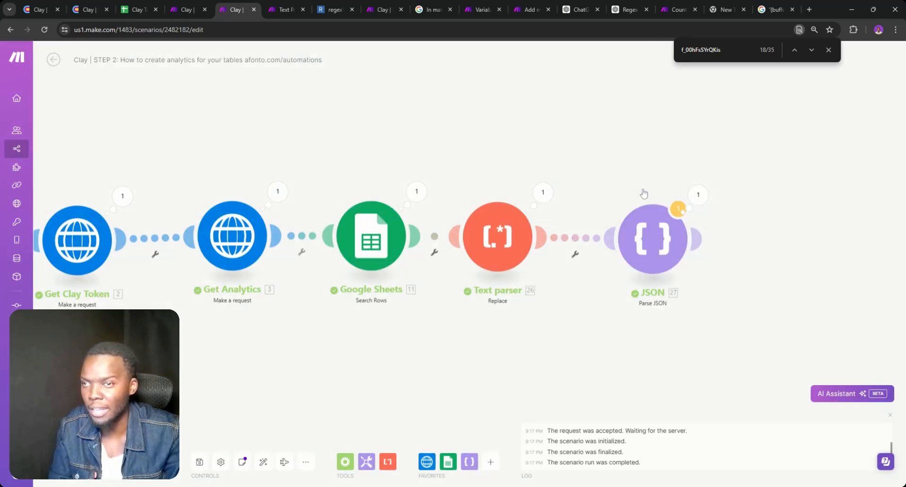
Expand the JSON output's extraData > initialRecords down to record 6's fields
{"action": "left_click", "coordinate": [698, 194]}
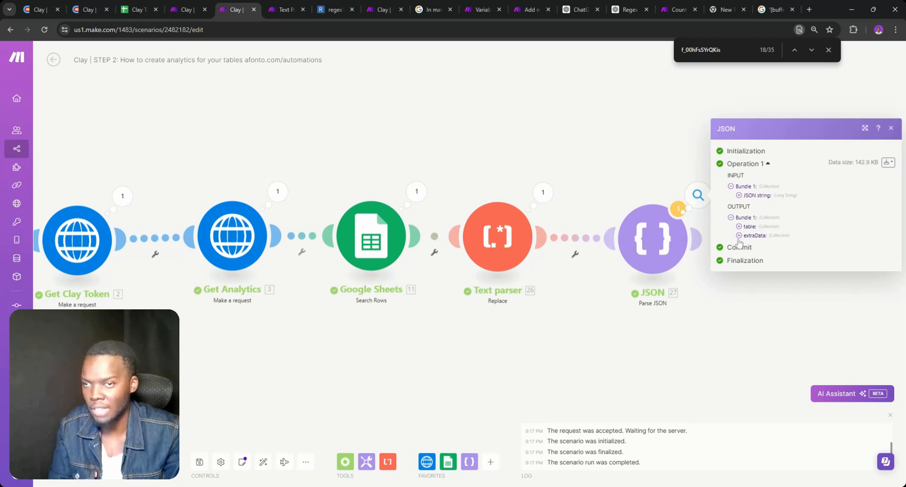
{"action": "left_click", "coordinate": [739, 235]}
{"action": "left_click", "coordinate": [746, 253]}
{"action": "left_click", "coordinate": [755, 234]}
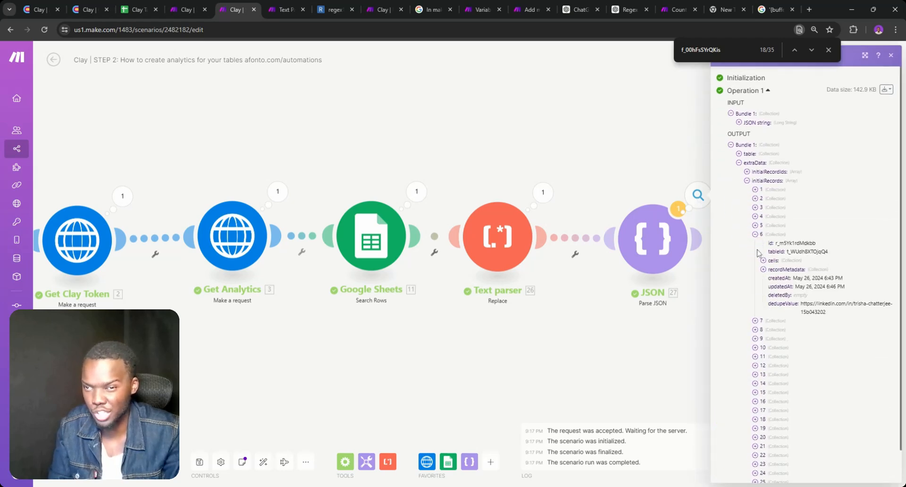
{"action": "left_click", "coordinate": [828, 49]}
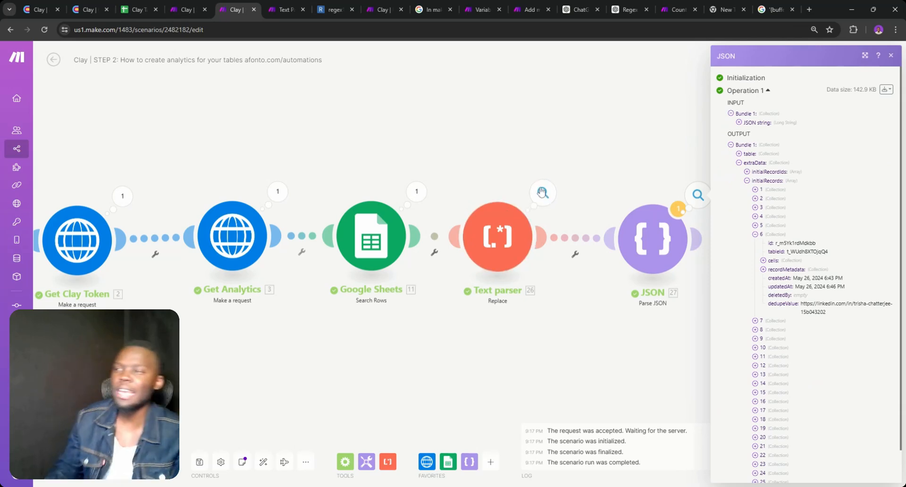
In the Text parser New value, remove the stray space before "column id" and select the "value" key
{"action": "left_click", "coordinate": [542, 191]}
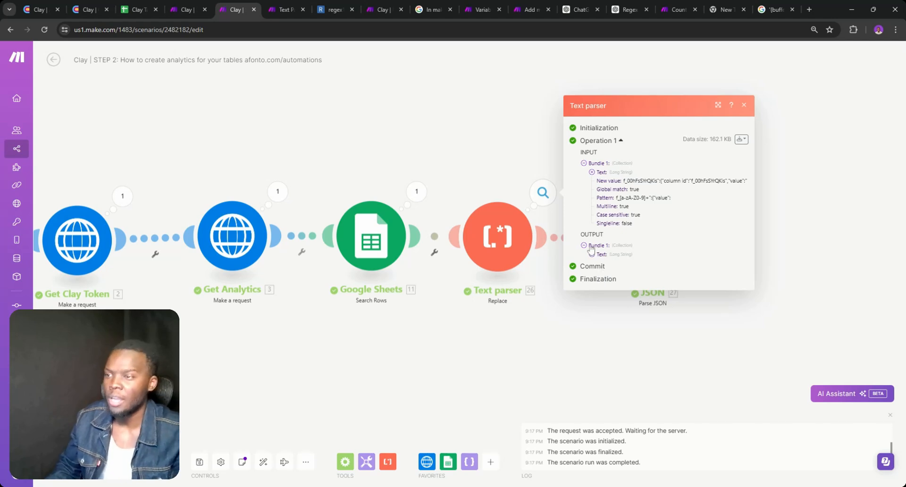
{"action": "left_click", "coordinate": [484, 238]}
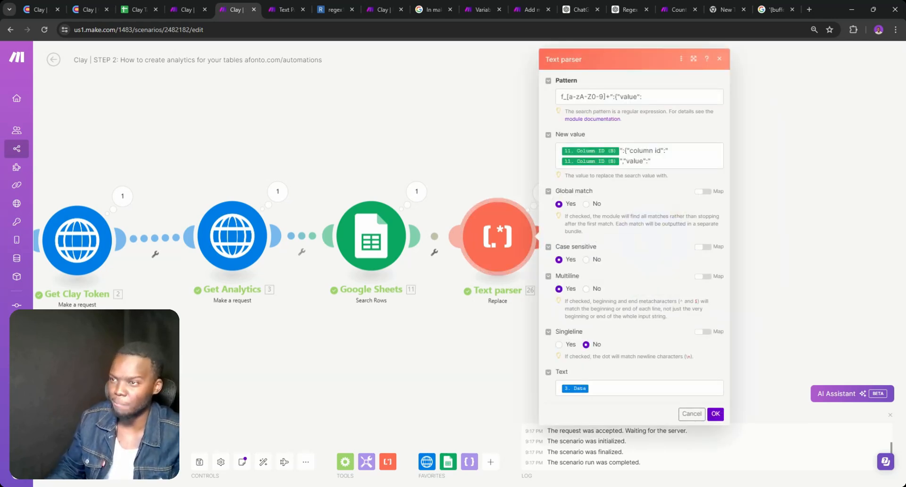
{"action": "triple_click", "coordinate": [652, 155]}
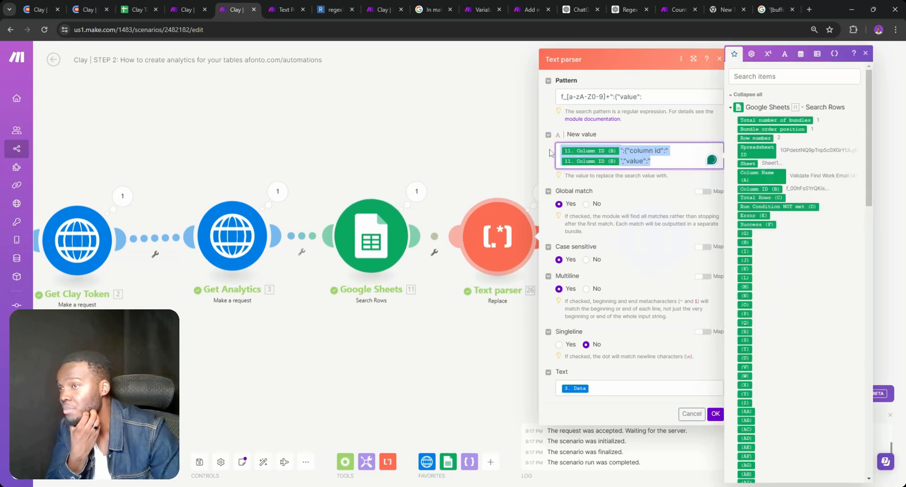
{"action": "mouse_move", "coordinate": [651, 153]}
{"action": "left_click", "coordinate": [645, 176]}
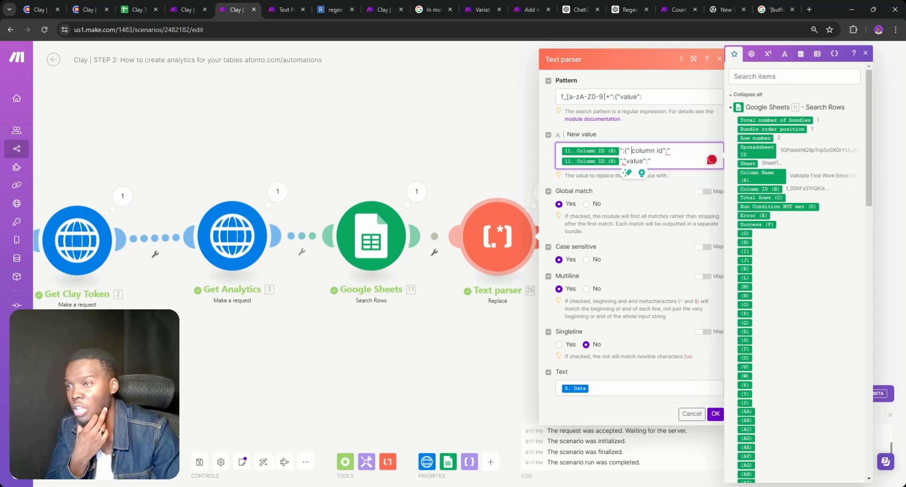
{"action": "key", "text": "BackSpace"}
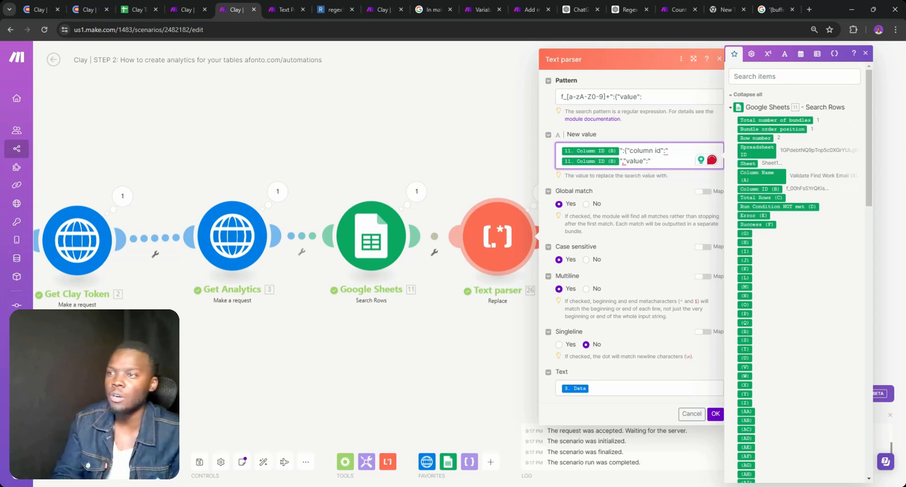
{"action": "left_click_drag", "start_coordinate": [651, 161], "coordinate": [623, 162]}
Search the expanded Get Analytics Data for "value":" (396 matches) and select a field key
{"action": "left_click", "coordinate": [277, 191]}
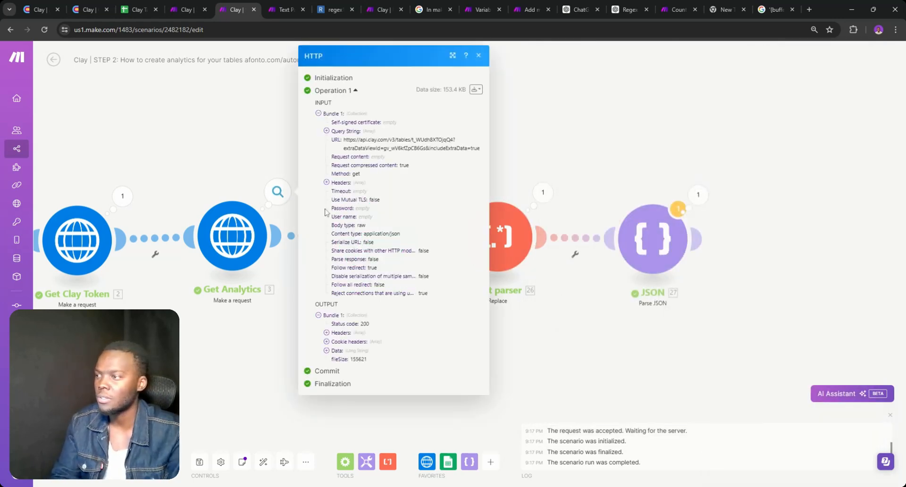
{"action": "left_click", "coordinate": [340, 350]}
{"action": "scroll", "coordinate": [395, 310], "scroll_direction": "down", "scroll_amount": 3}
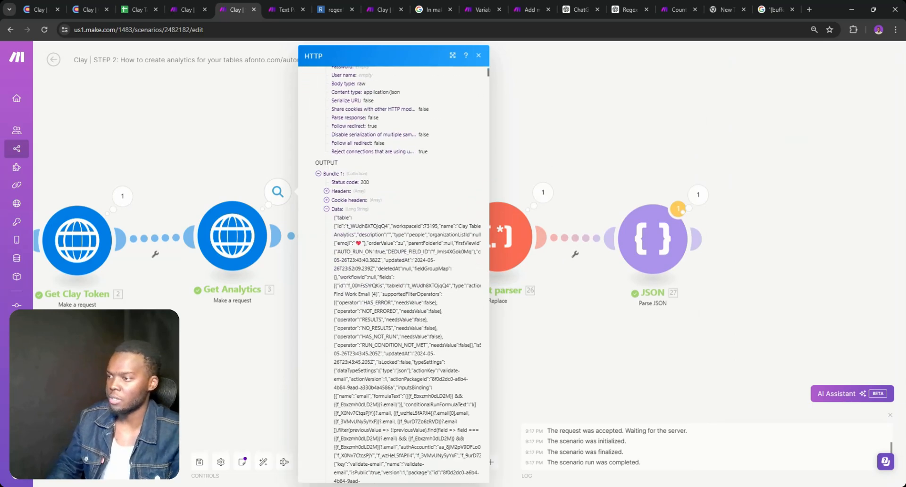
{"action": "key", "text": "ctrl+f"}
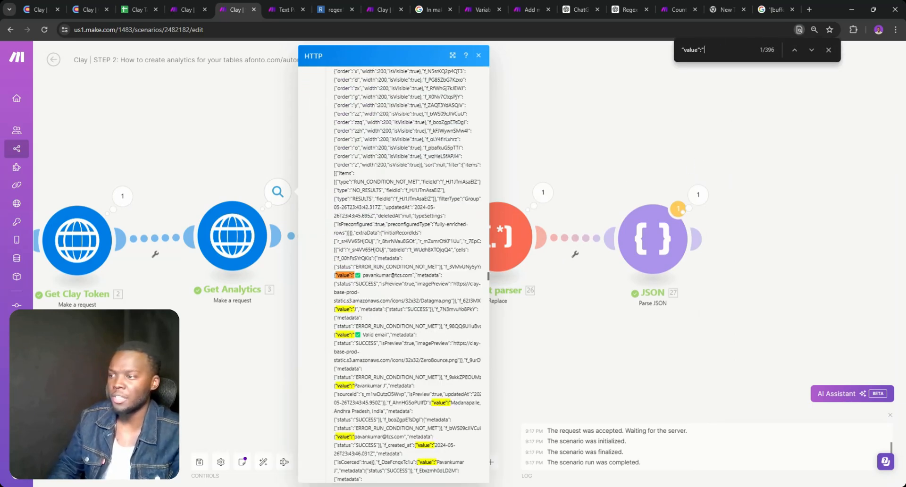
{"action": "scroll", "coordinate": [395, 274], "scroll_direction": "down", "scroll_amount": 2}
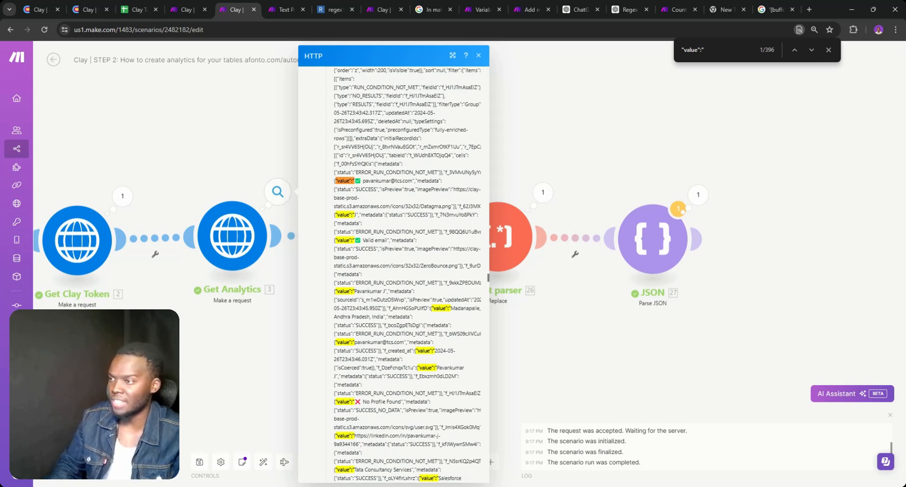
{"action": "scroll", "coordinate": [367, 205], "scroll_direction": "down", "scroll_amount": 1}
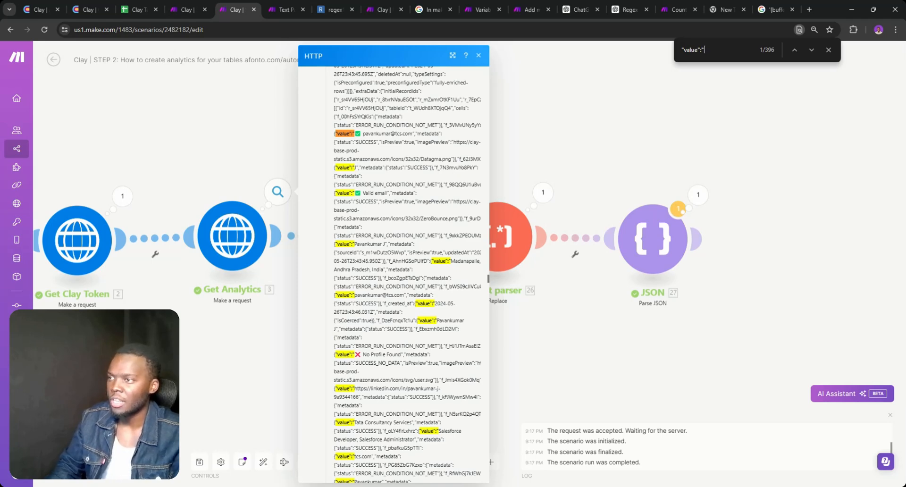
{"action": "double_click", "coordinate": [455, 167]}
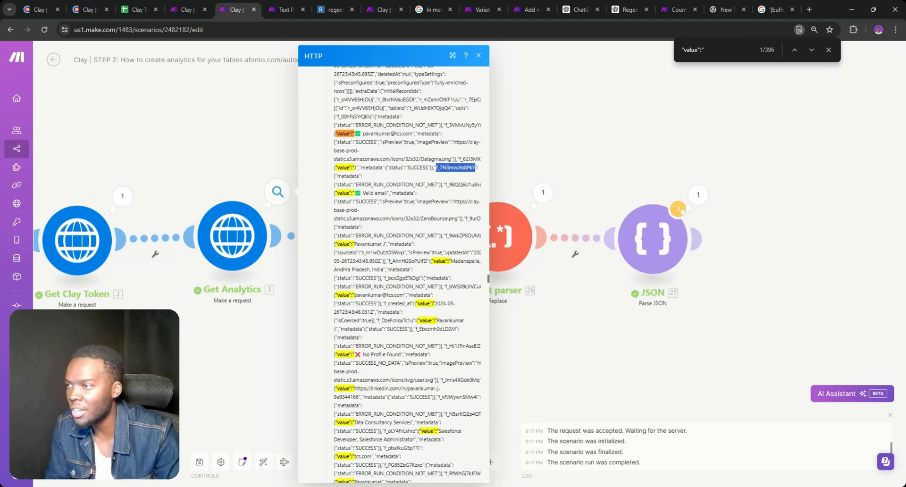
{"action": "left_click_drag", "start_coordinate": [434, 168], "coordinate": [356, 184]}
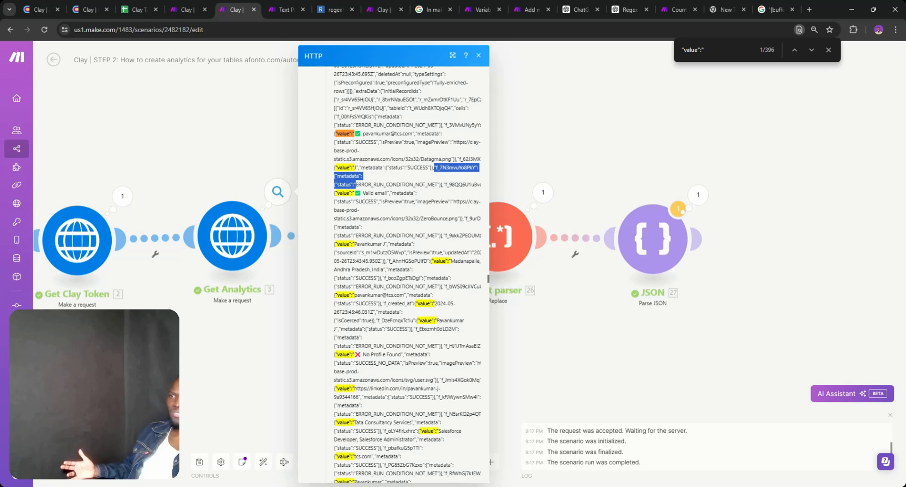
Review the Text parser's output and its New value mappable items
{"action": "left_click", "coordinate": [542, 192]}
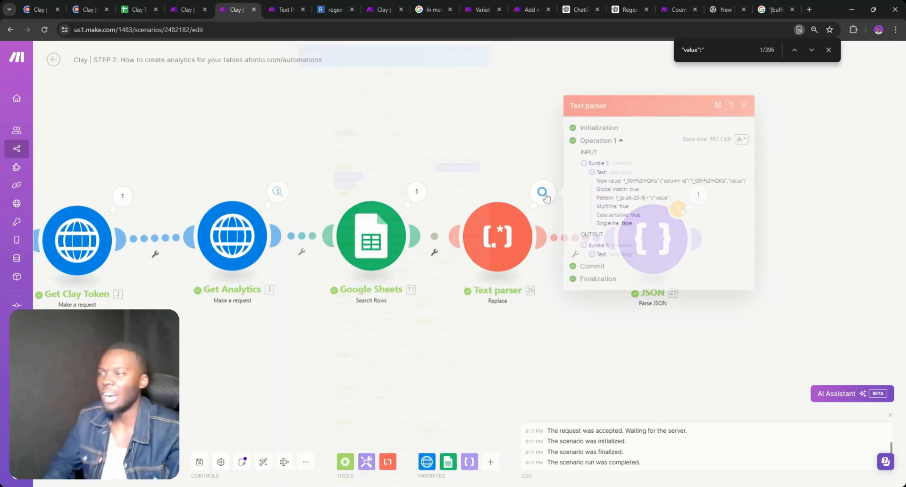
{"action": "left_click", "coordinate": [591, 254]}
{"action": "left_click", "coordinate": [498, 236]}
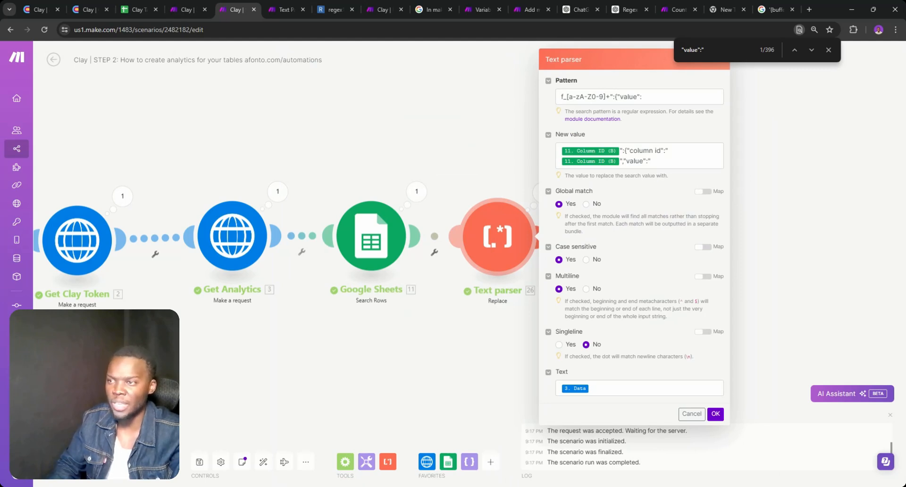
{"action": "left_click", "coordinate": [708, 160]}
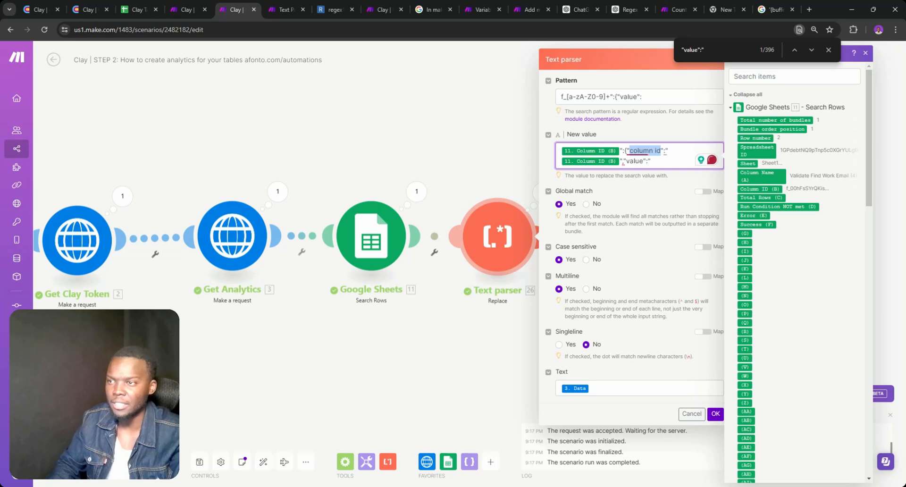
{"action": "left_click", "coordinate": [526, 200]}
Search the expanded Text parser output for "column id", finding 347 matches
{"action": "left_click", "coordinate": [543, 192]}
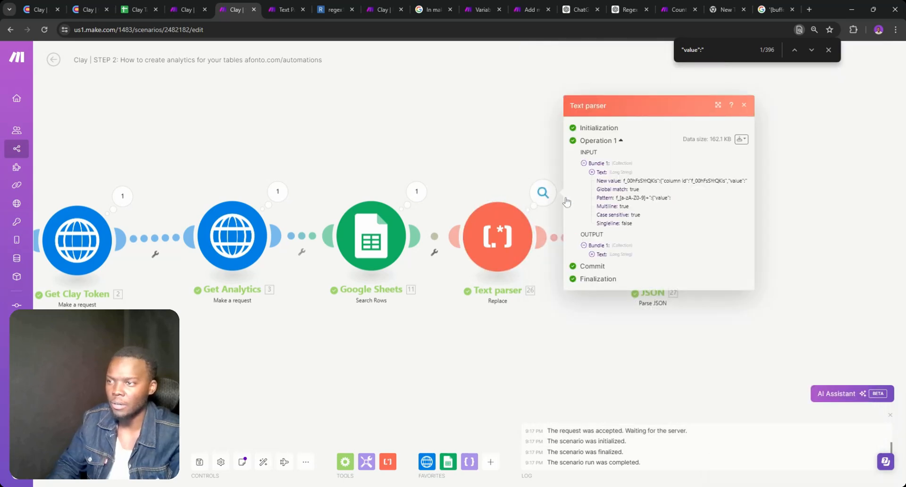
{"action": "left_click", "coordinate": [593, 254]}
{"action": "key", "text": "ctrl+f"}
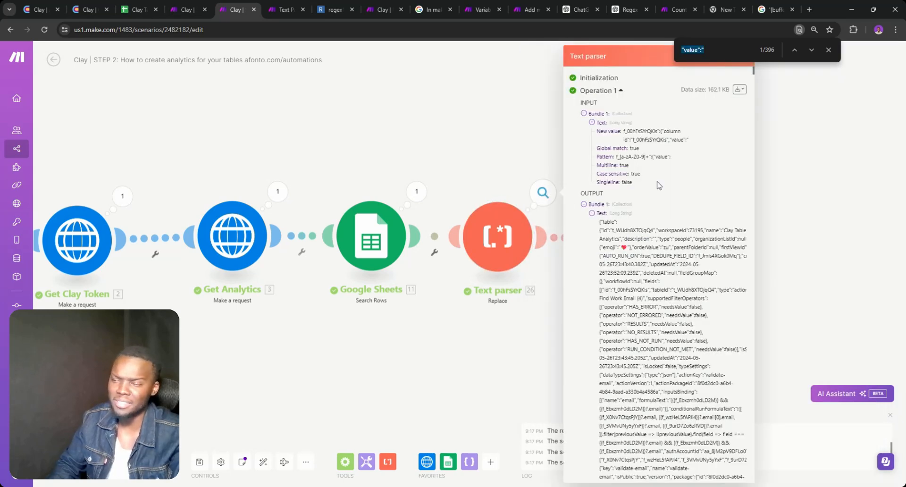
{"action": "type", "text": "column id"}
{"action": "scroll", "coordinate": [673, 274], "scroll_direction": "down", "scroll_amount": 2}
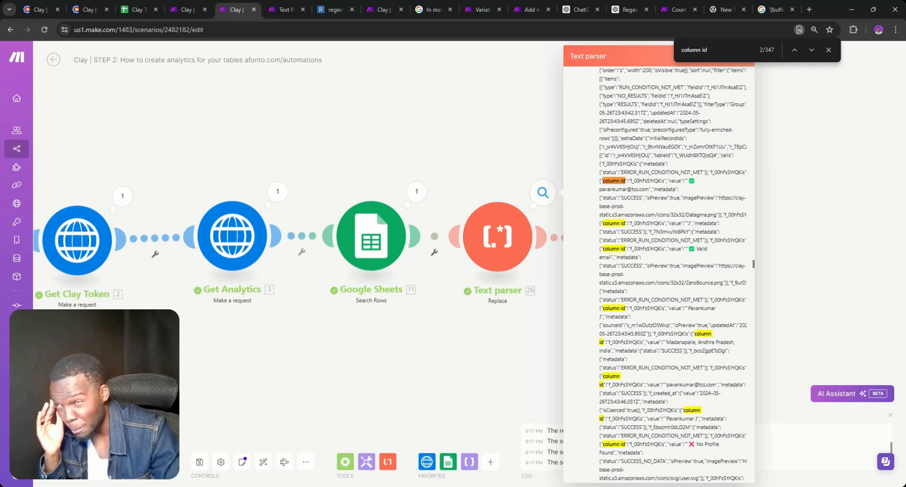
{"action": "left_click", "coordinate": [519, 179]}
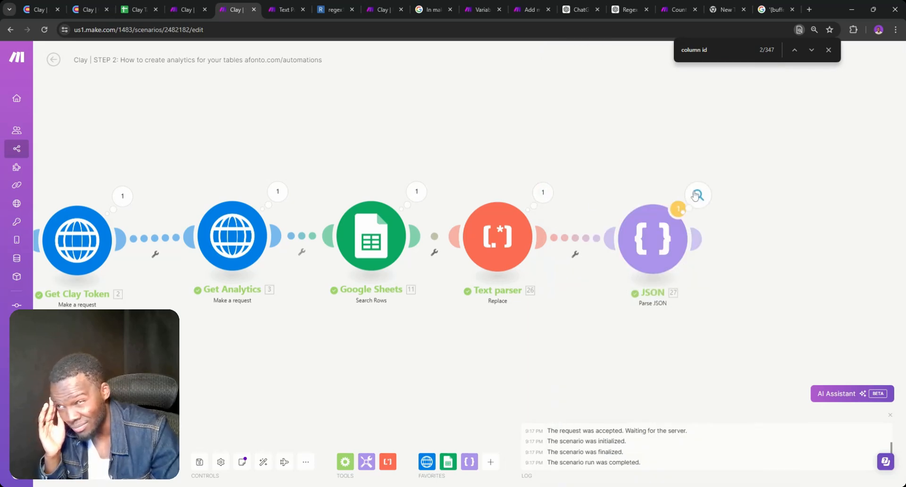
Drill into Parse JSON's record 5 f_00hFsSYrQKis cell metadata, showing status ERROR_RUN_CONDITION_NOT_MET
{"action": "left_click", "coordinate": [680, 208]}
{"action": "left_click", "coordinate": [739, 235]}
{"action": "left_click", "coordinate": [748, 244]}
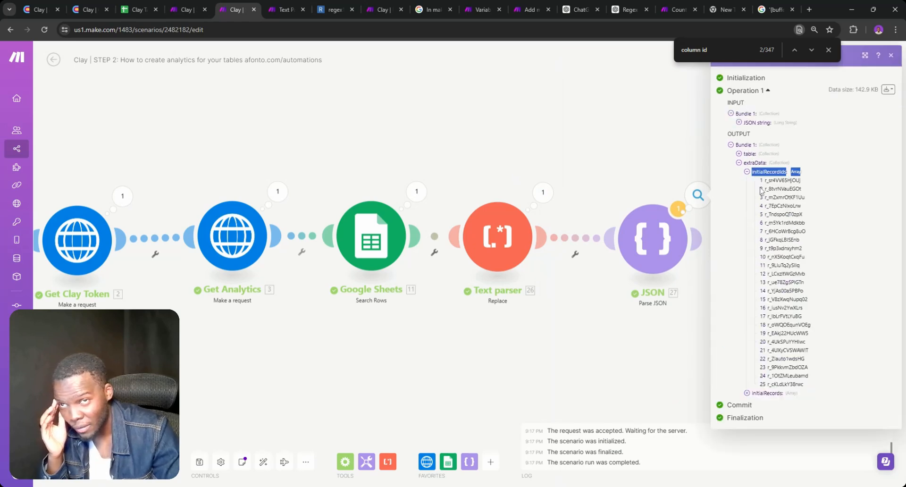
{"action": "left_click", "coordinate": [747, 172]}
{"action": "left_click", "coordinate": [748, 244]}
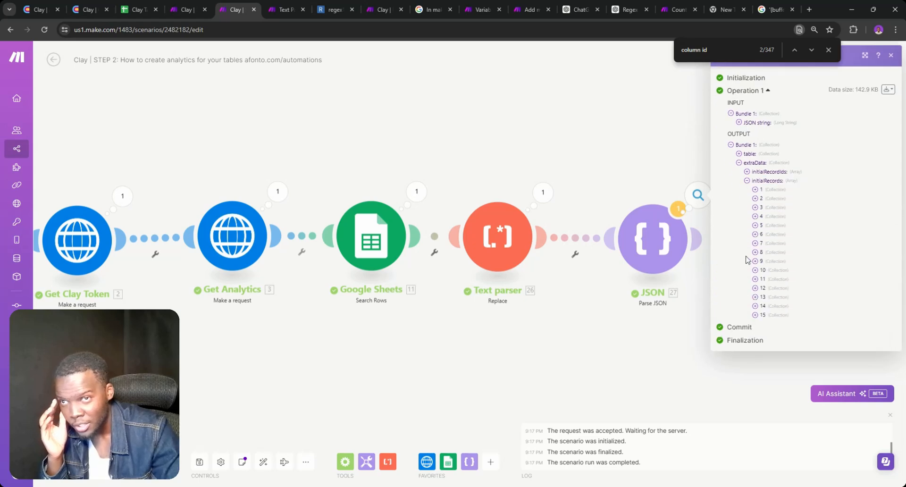
{"action": "left_click", "coordinate": [760, 226]}
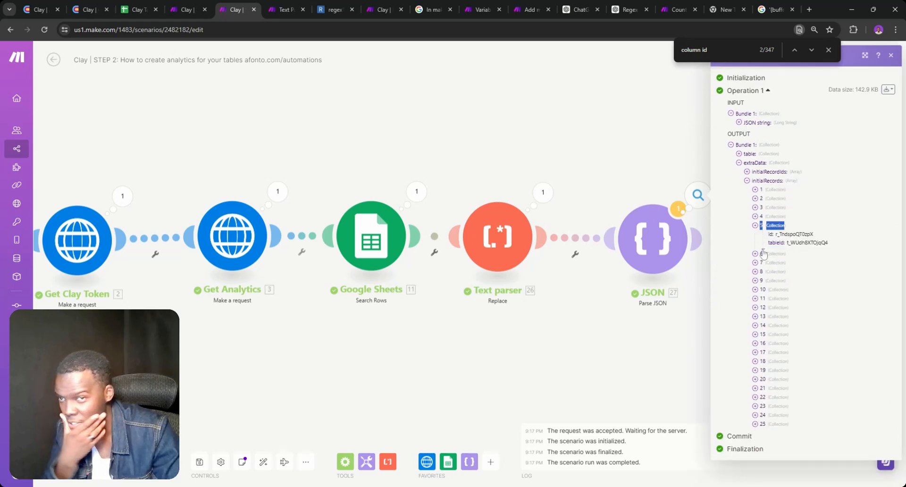
{"action": "left_click", "coordinate": [756, 226]}
{"action": "left_click", "coordinate": [763, 252]}
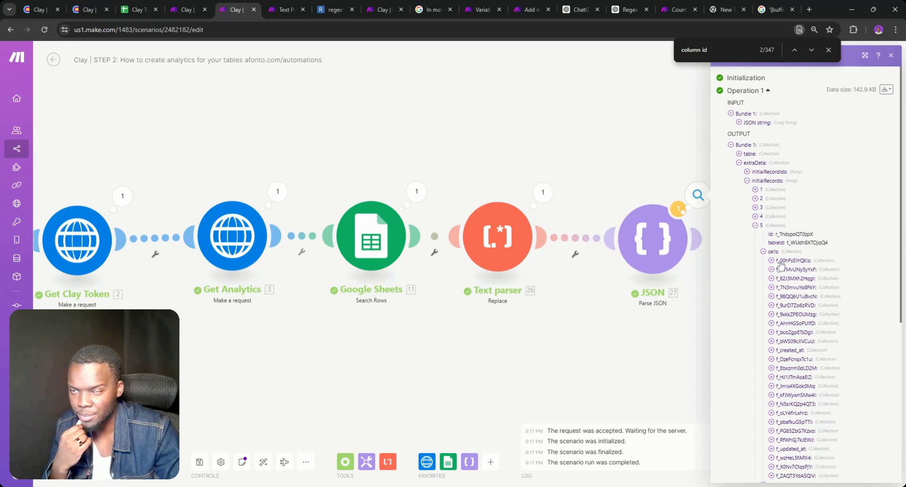
{"action": "left_click", "coordinate": [828, 50]}
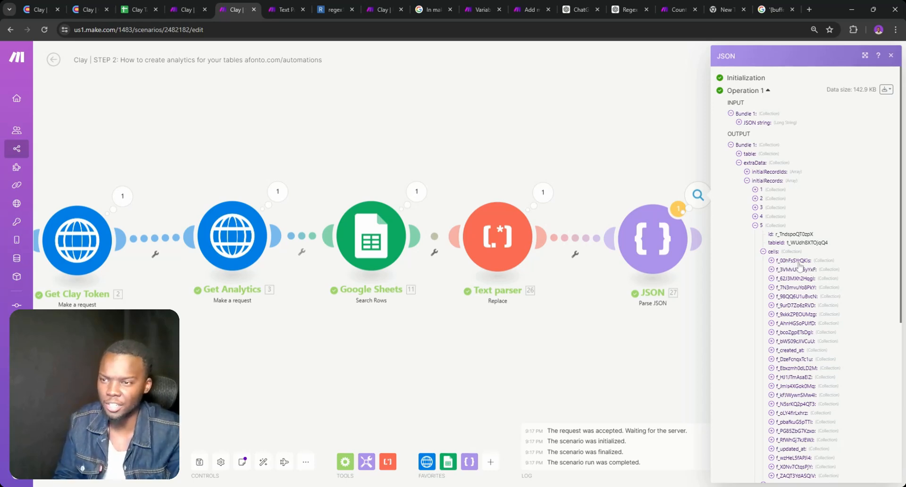
{"action": "left_click", "coordinate": [778, 260]}
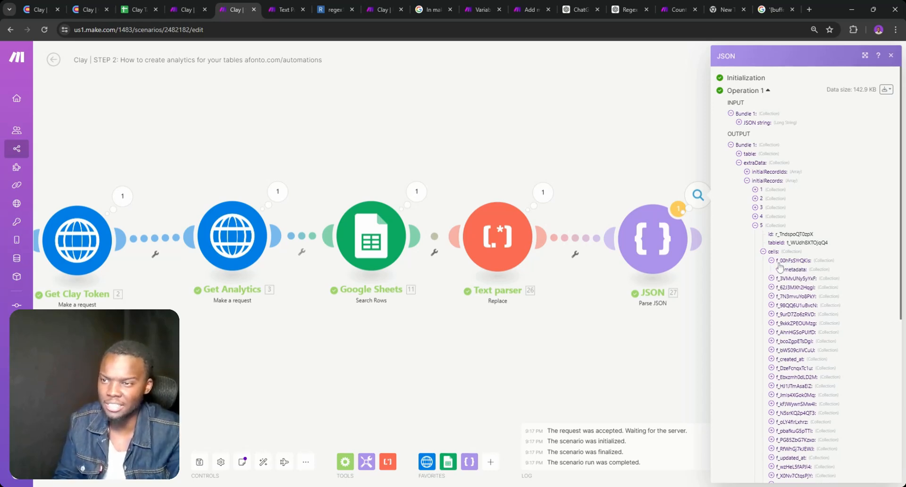
{"action": "left_click", "coordinate": [781, 270]}
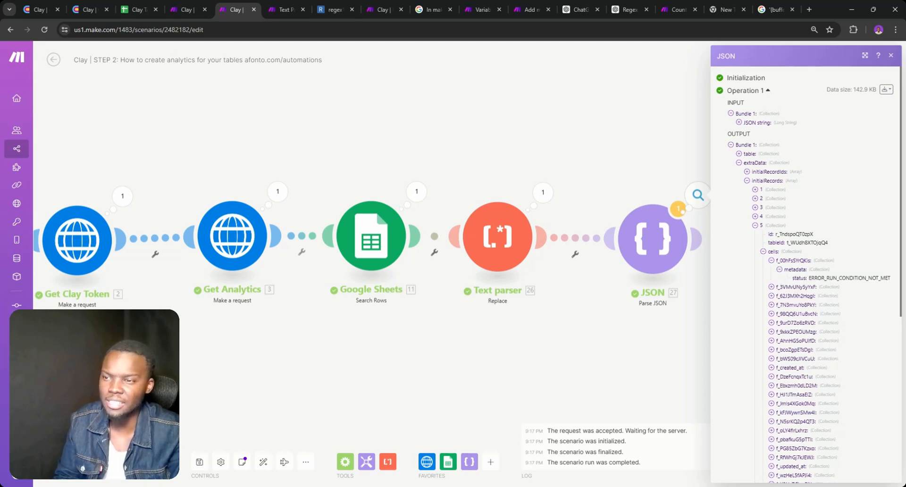
{"action": "left_click", "coordinate": [676, 281]}
Add a JSON 'Convert JSON to XML' module after the Parse JSON module
{"action": "left_click", "coordinate": [702, 249]}
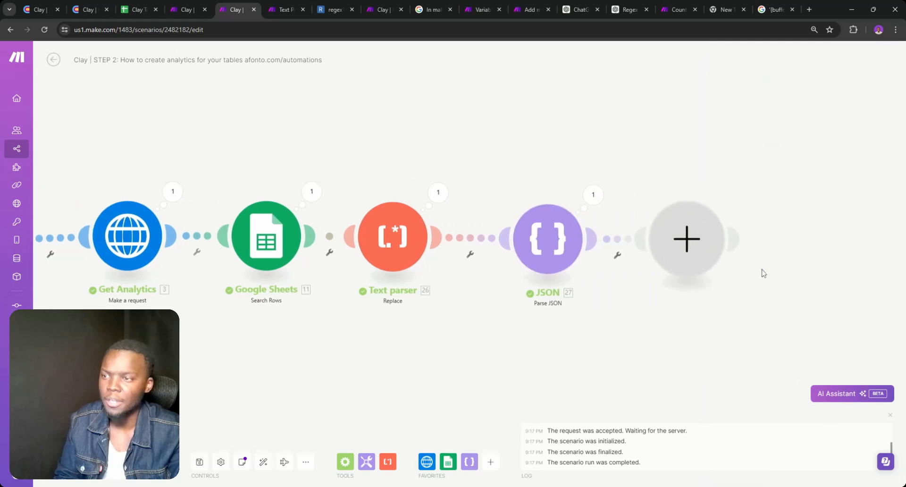
{"action": "left_click", "coordinate": [607, 236]}
{"action": "left_click", "coordinate": [613, 253]}
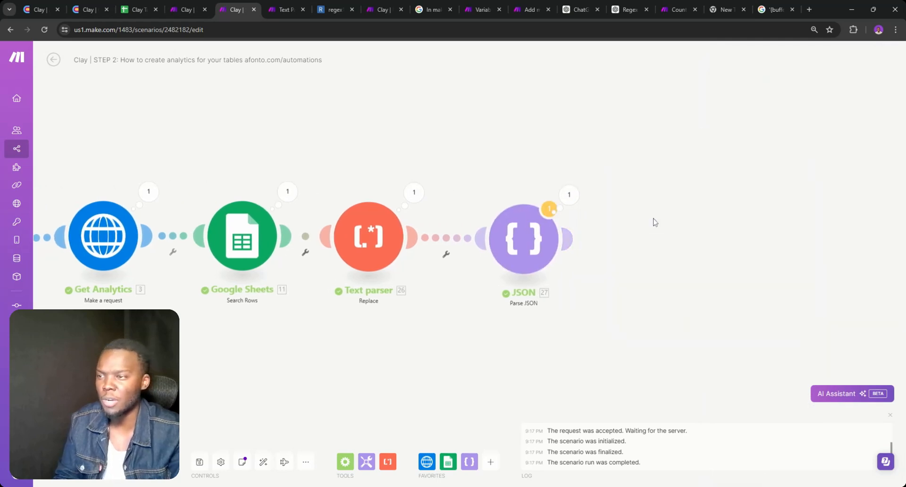
{"action": "left_click", "coordinate": [571, 240]}
{"action": "left_click", "coordinate": [750, 211]}
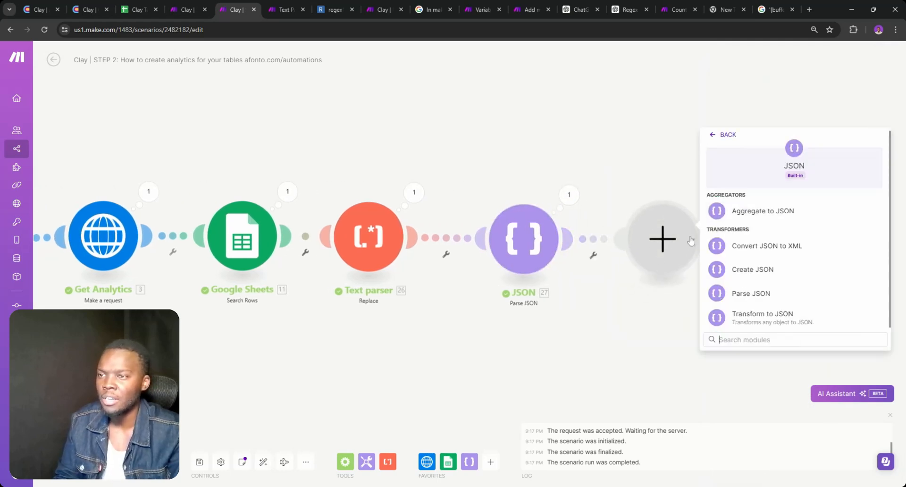
{"action": "left_click", "coordinate": [757, 242]}
Map initialRecords[] cells.f_00hFsSYrQKis into the first condition of the filter between the JSON modules
{"action": "left_click", "coordinate": [616, 247]}
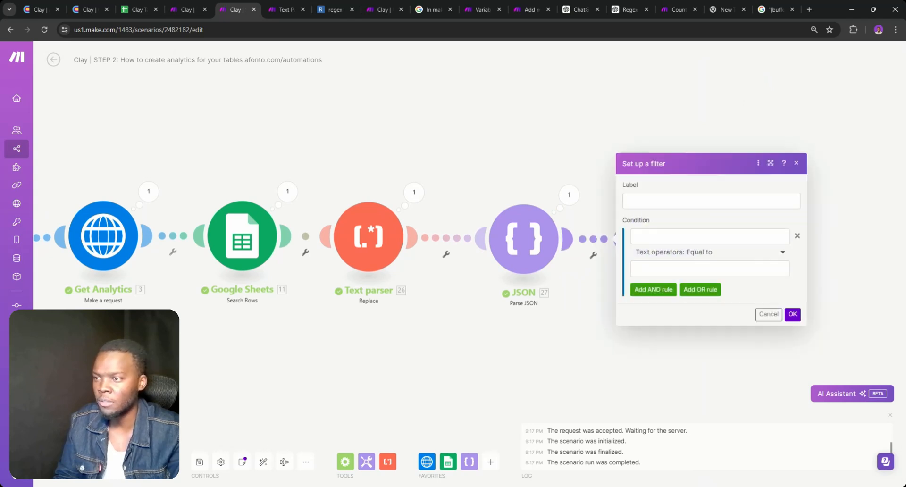
{"action": "left_click", "coordinate": [665, 237]}
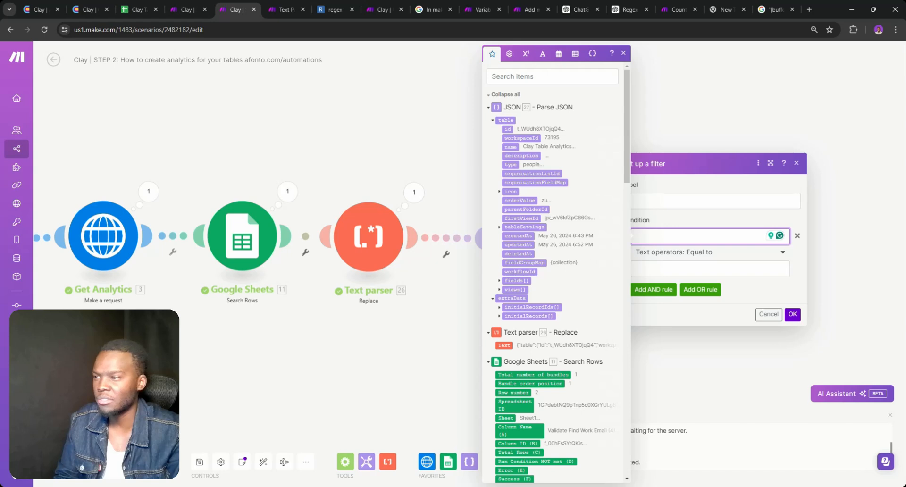
{"action": "scroll", "coordinate": [513, 237], "scroll_direction": "down", "scroll_amount": 3}
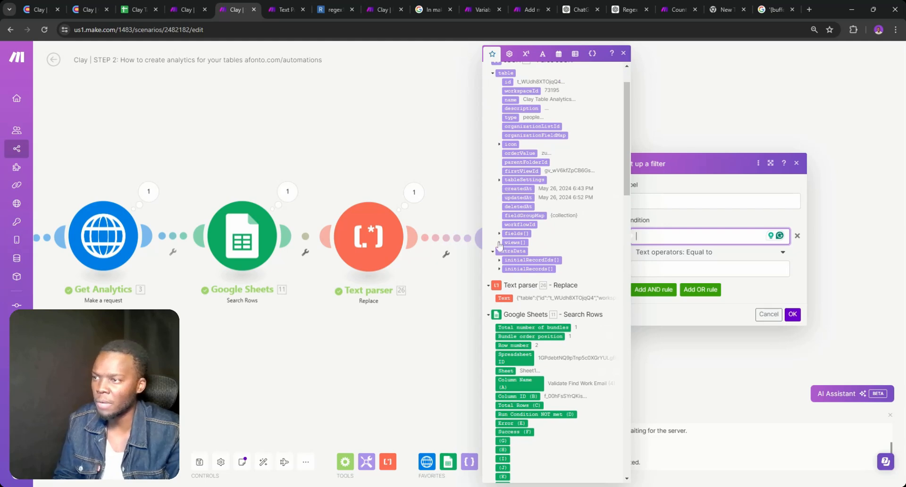
{"action": "left_click", "coordinate": [500, 268]}
{"action": "left_click", "coordinate": [499, 268]}
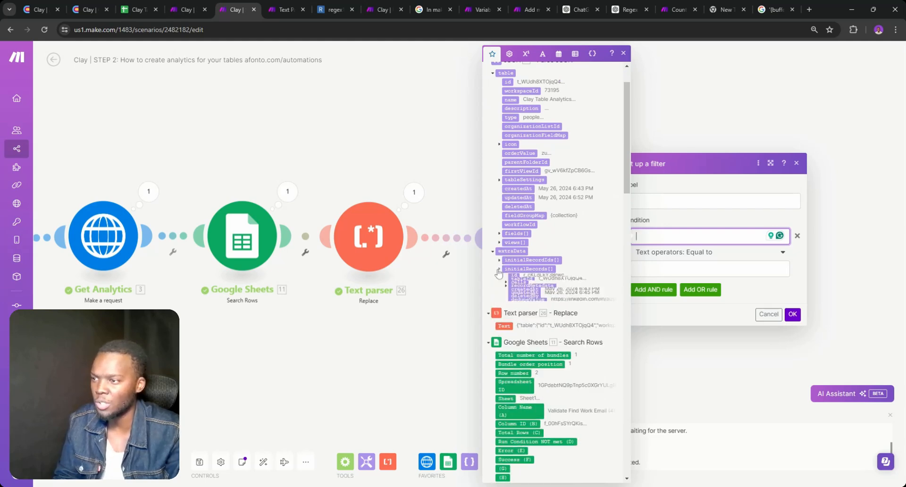
{"action": "left_click", "coordinate": [508, 296]}
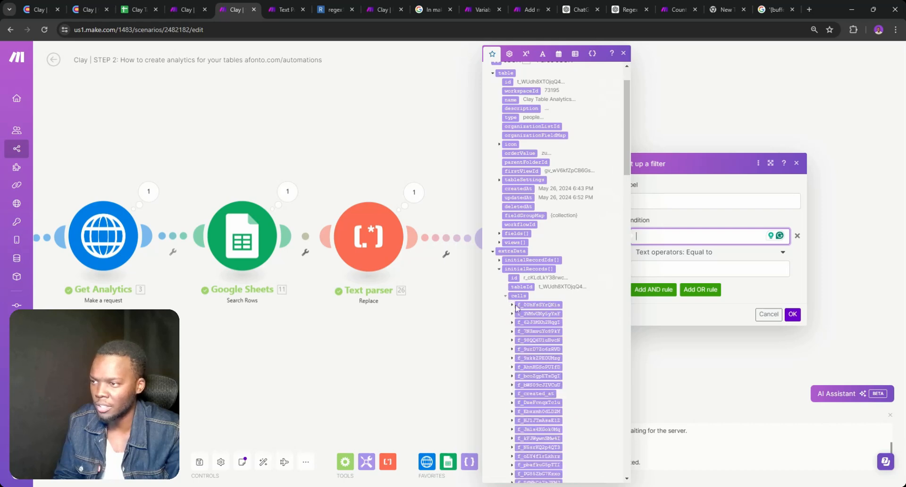
{"action": "left_click", "coordinate": [538, 305]}
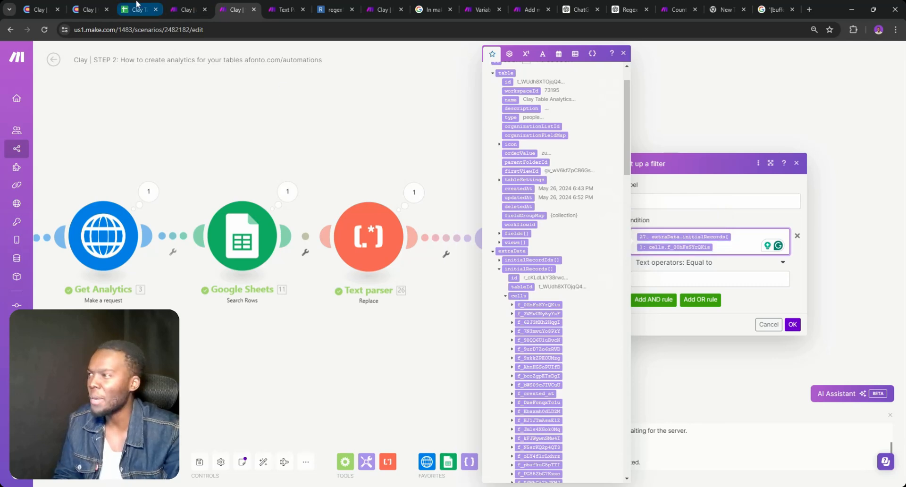
Paste f_00hFsSYrQKis as the filter's Equal-to value and close the filter setup
{"action": "left_click", "coordinate": [137, 8]}
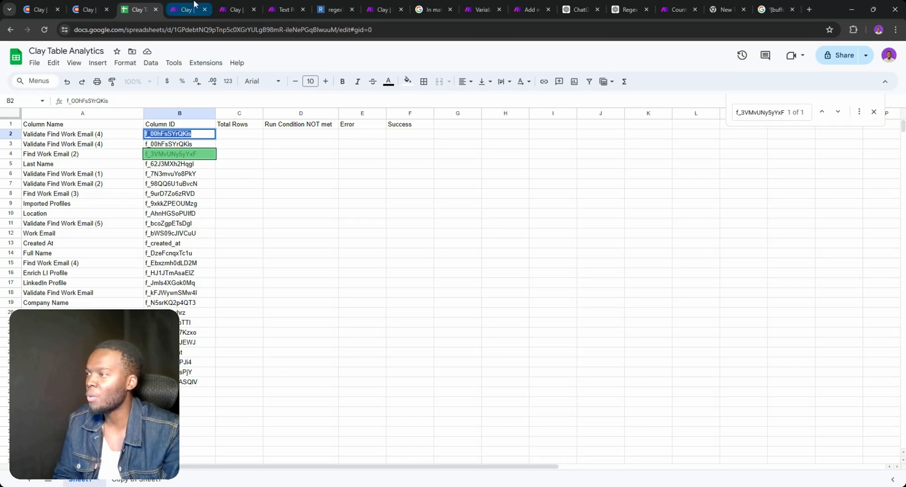
{"action": "left_click", "coordinate": [236, 9]}
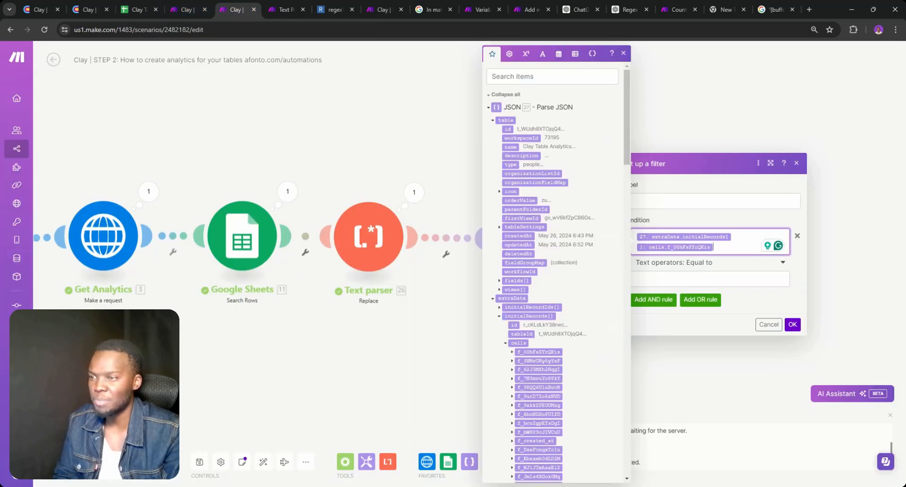
{"action": "left_click", "coordinate": [708, 279]}
{"action": "type", "text": "f_00hFsSYrQKis"}
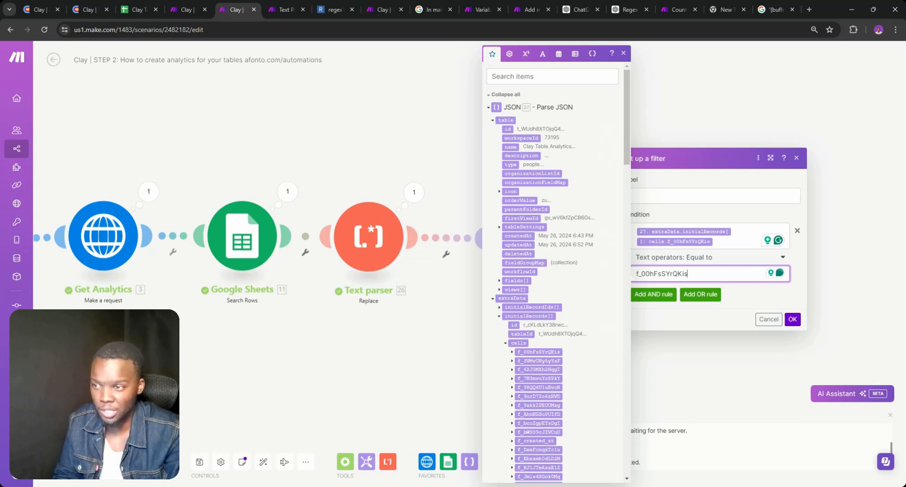
{"action": "mouse_move", "coordinate": [662, 233]}
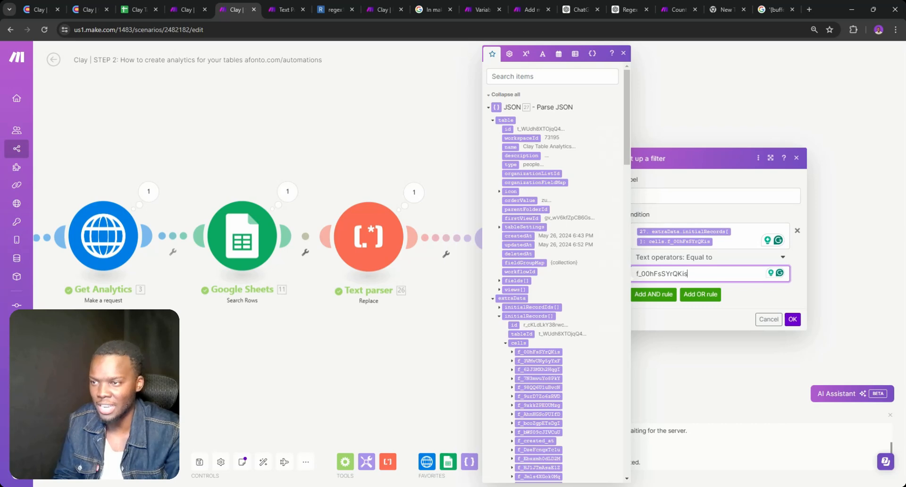
{"action": "left_click", "coordinate": [635, 231]}
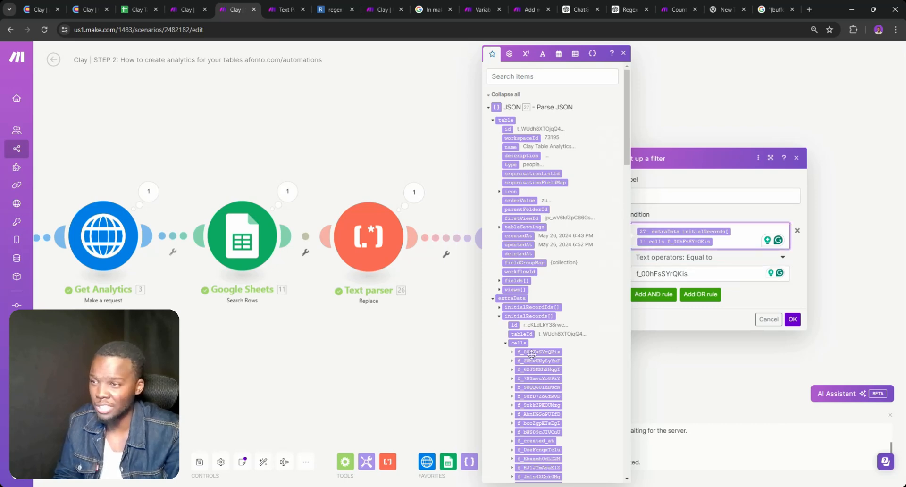
{"action": "left_click", "coordinate": [512, 352]}
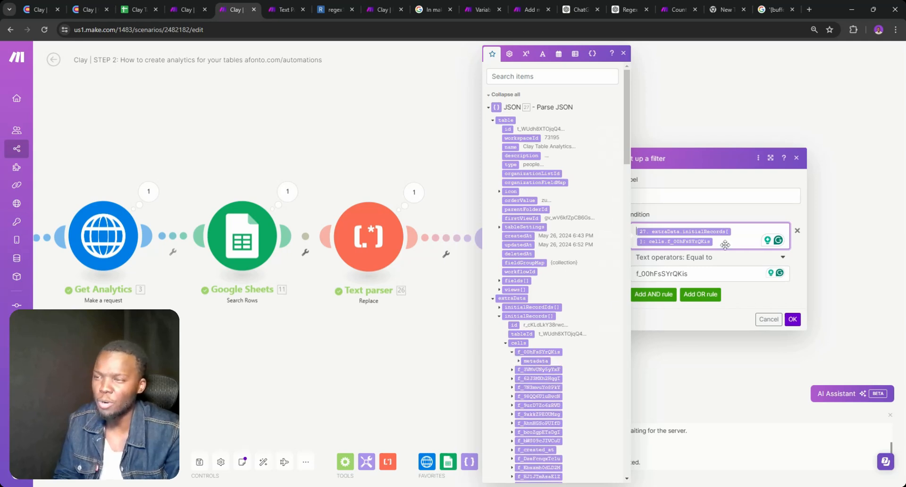
{"action": "left_click_drag", "start_coordinate": [725, 245], "coordinate": [676, 234]}
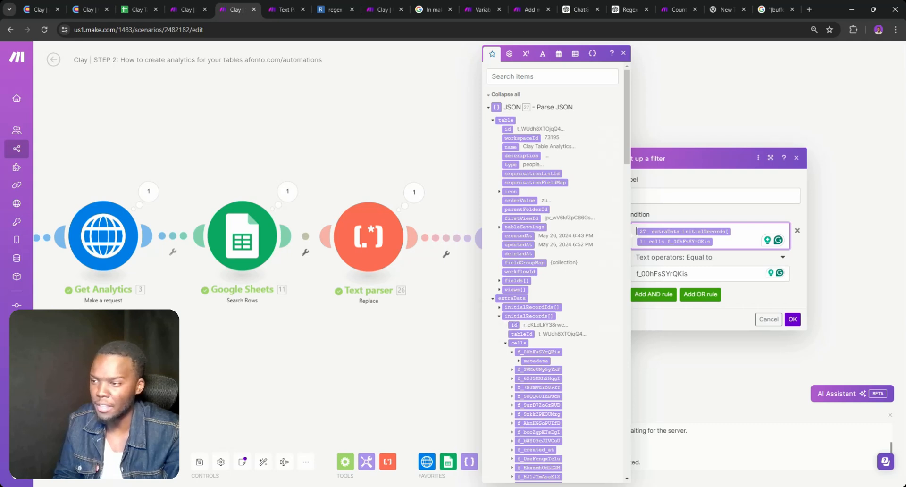
{"action": "double_click", "coordinate": [666, 274]}
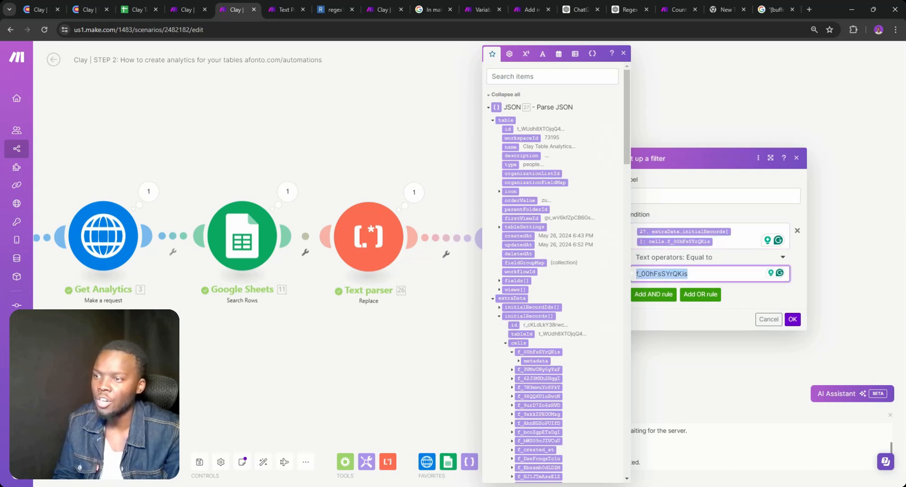
{"action": "left_click", "coordinate": [768, 320]}
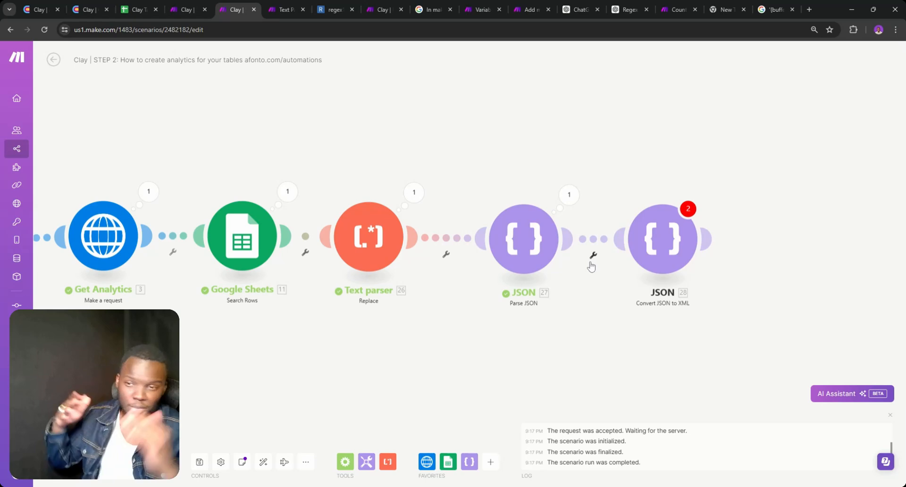
{"action": "left_click", "coordinate": [413, 202]}
{"action": "left_click", "coordinate": [473, 257]}
{"action": "scroll", "coordinate": [474, 257], "scroll_direction": "down", "scroll_amount": 5}
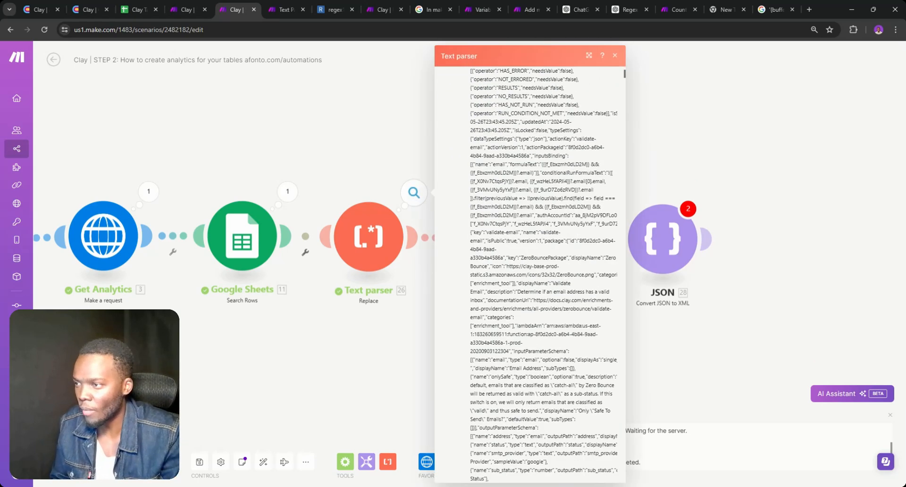
{"action": "scroll", "coordinate": [543, 274], "scroll_direction": "down", "scroll_amount": 3}
{"action": "key", "text": "ctrl+f"}
{"action": "type", "text": "co"}
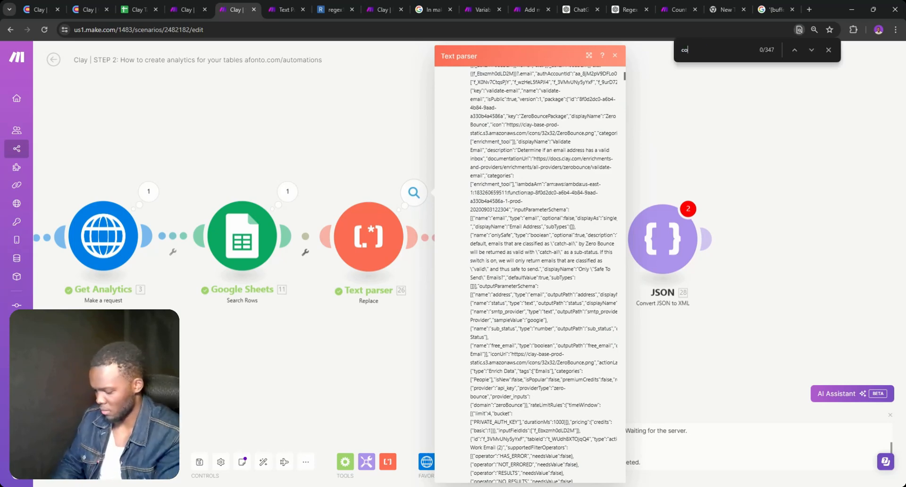
{"action": "type", "text": "llumn"}
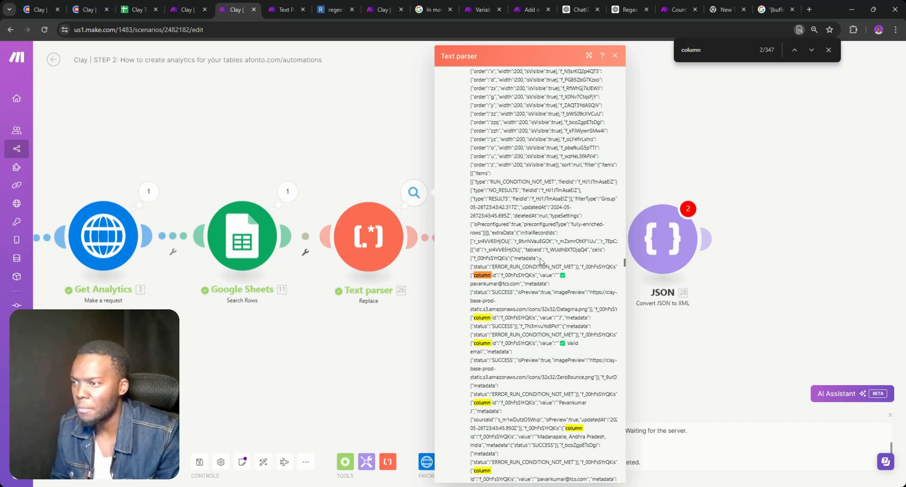
{"action": "left_click_drag", "start_coordinate": [540, 258], "coordinate": [533, 258]}
{"action": "left_click_drag", "start_coordinate": [467, 267], "coordinate": [469, 257]}
{"action": "key", "text": "ctrl+c"}
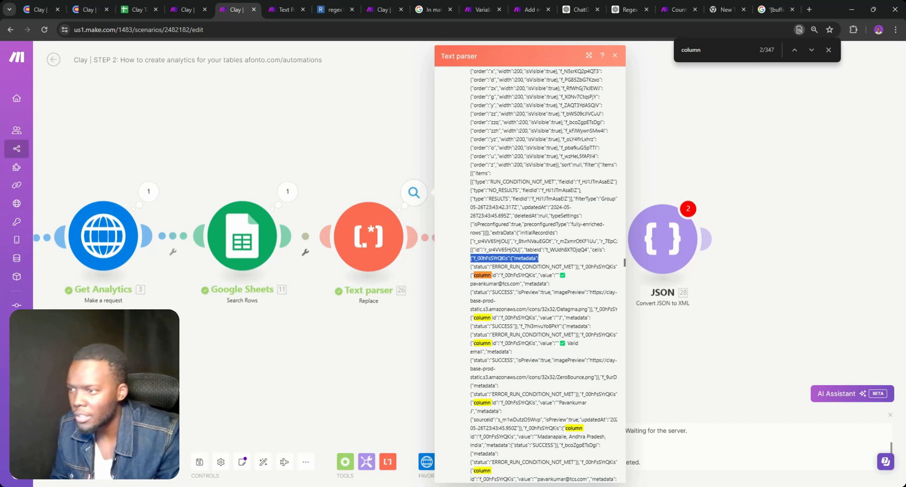
{"action": "scroll", "coordinate": [543, 273], "scroll_direction": "down", "scroll_amount": 1}
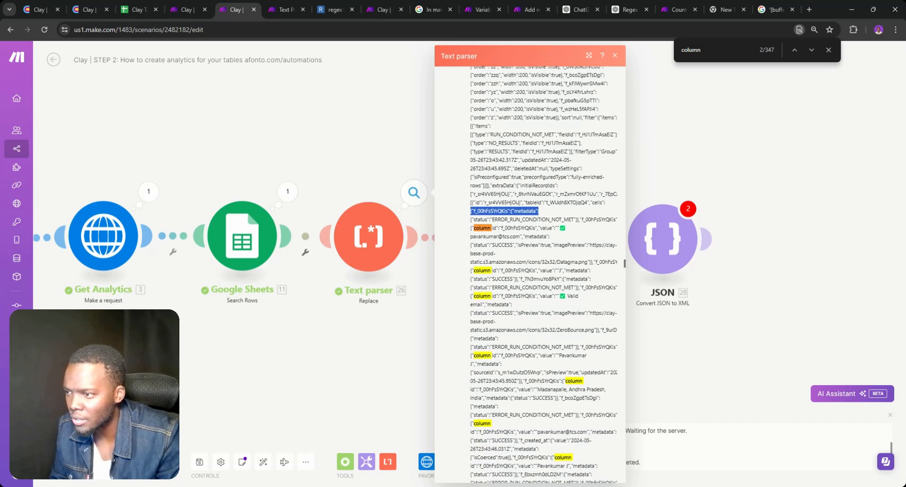
{"action": "key", "text": "ctrl+f"}
{"action": "key", "text": "ctrl+v"}
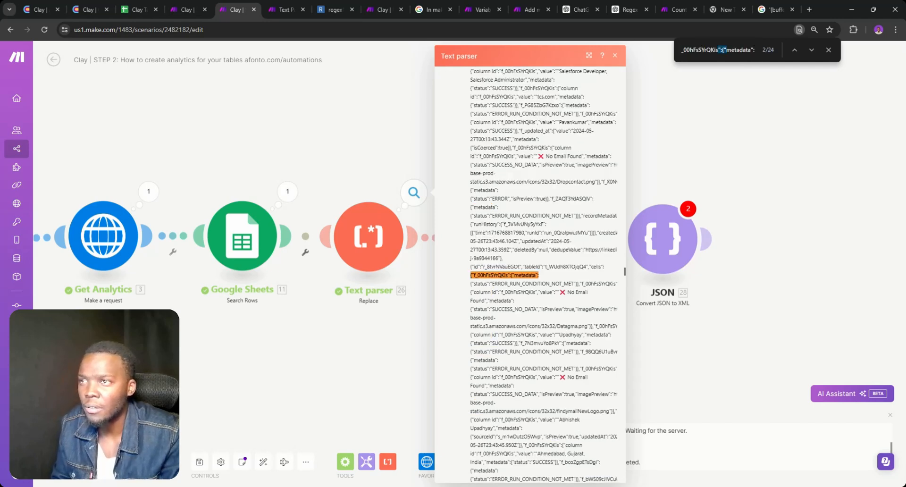
{"action": "triple_click", "coordinate": [717, 49]}
{"action": "left_click", "coordinate": [717, 50]}
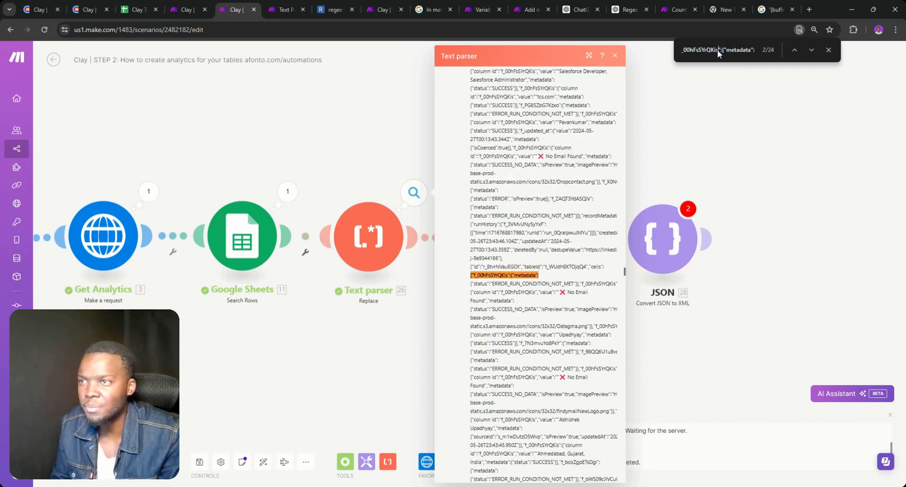
{"action": "key", "text": "BackSpace"}
{"action": "key", "text": "BackSpace"}
{"action": "key", "text": "BackSpace"}
{"action": "key", "text": "BackSpace"}
{"action": "key", "text": "BackSpace"}
{"action": "key", "text": "BackSpace"}
{"action": "key", "text": "BackSpace"}
{"action": "key", "text": "BackSpace"}
{"action": "key", "text": "BackSpace"}
{"action": "key", "text": "BackSpace"}
{"action": "key", "text": "BackSpace"}
{"action": "key", "text": "BackSpace"}
{"action": "key", "text": "BackSpace"}
{"action": "key", "text": "BackSpace"}
{"action": "key", "text": "BackSpace"}
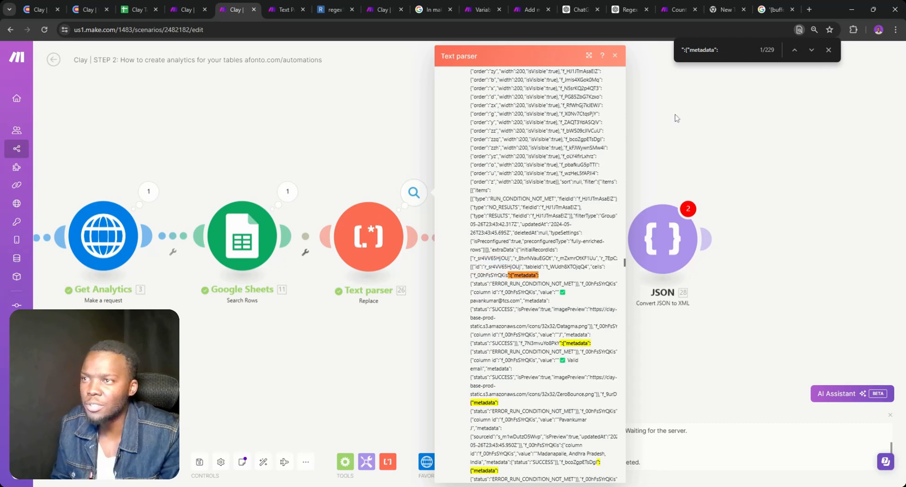
{"action": "left_click", "coordinate": [794, 50]}
{"action": "left_click", "coordinate": [811, 51]}
{"action": "left_click", "coordinate": [810, 52]}
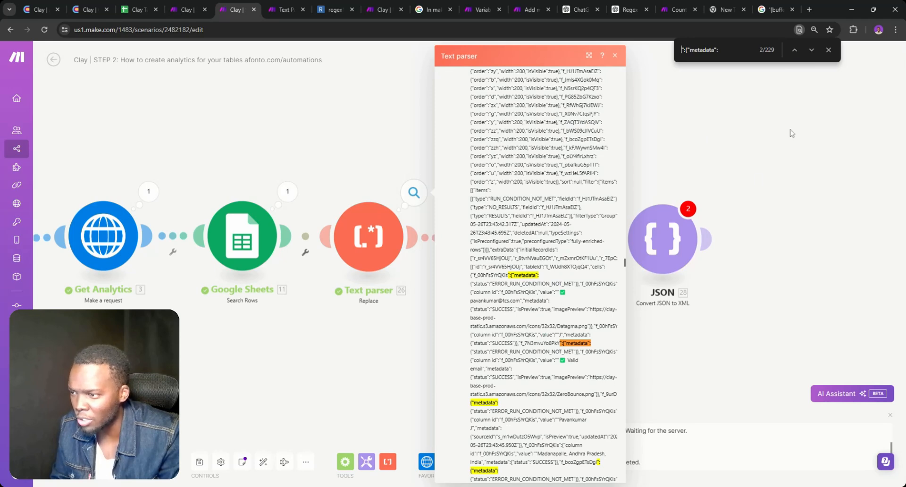
{"action": "left_click", "coordinate": [812, 51]}
{"action": "left_click", "coordinate": [812, 51]}
{"action": "left_click", "coordinate": [812, 51]}
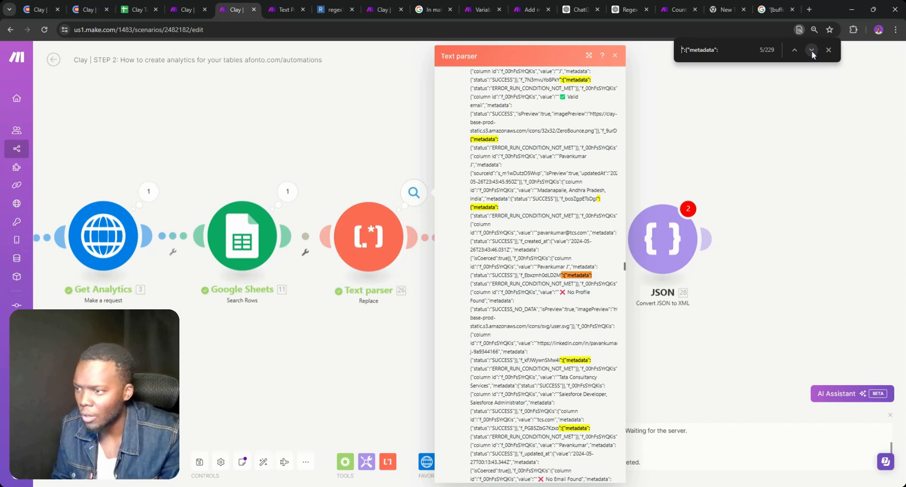
{"action": "left_click", "coordinate": [811, 50]}
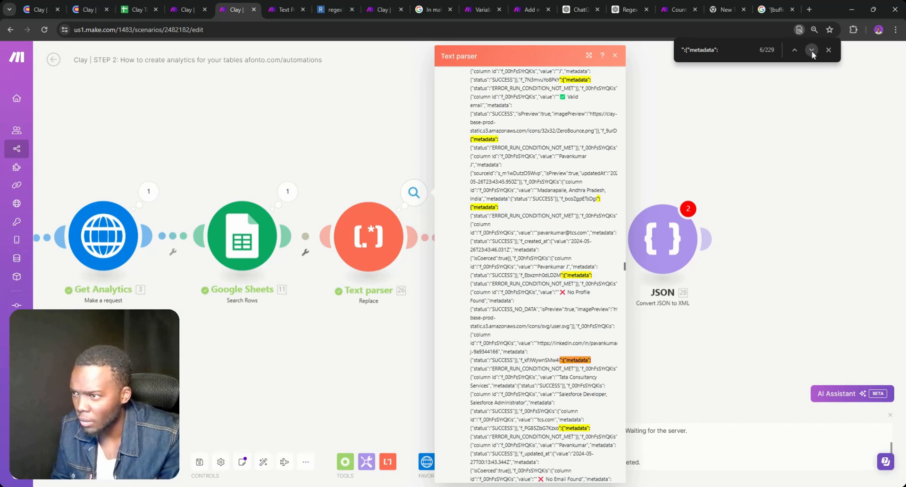
{"action": "left_click", "coordinate": [811, 50]}
{"action": "left_click", "coordinate": [812, 50]}
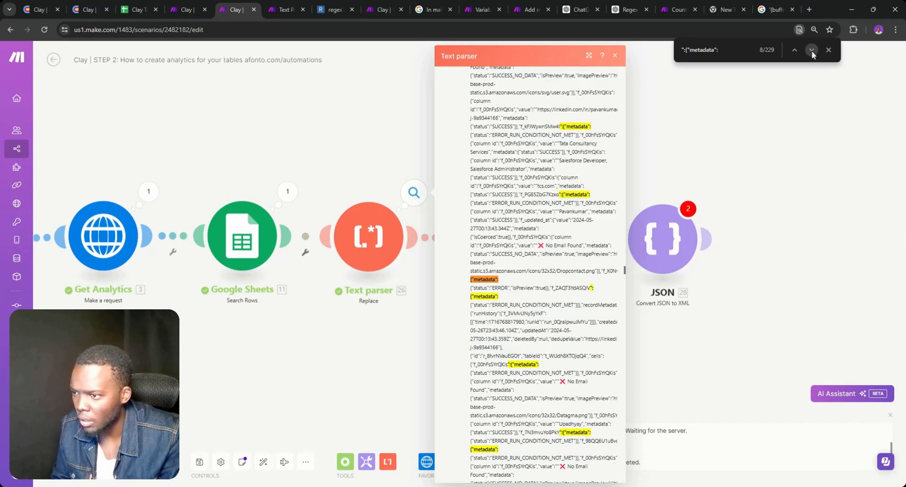
{"action": "left_click", "coordinate": [811, 50]}
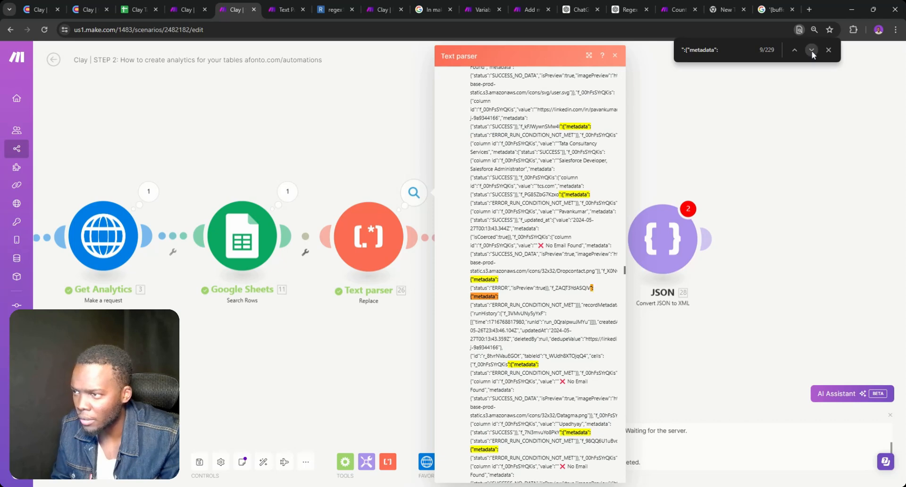
{"action": "left_click", "coordinate": [812, 50]}
{"action": "left_click", "coordinate": [812, 50]}
{"action": "left_click", "coordinate": [812, 50]}
{"action": "left_click", "coordinate": [812, 50]}
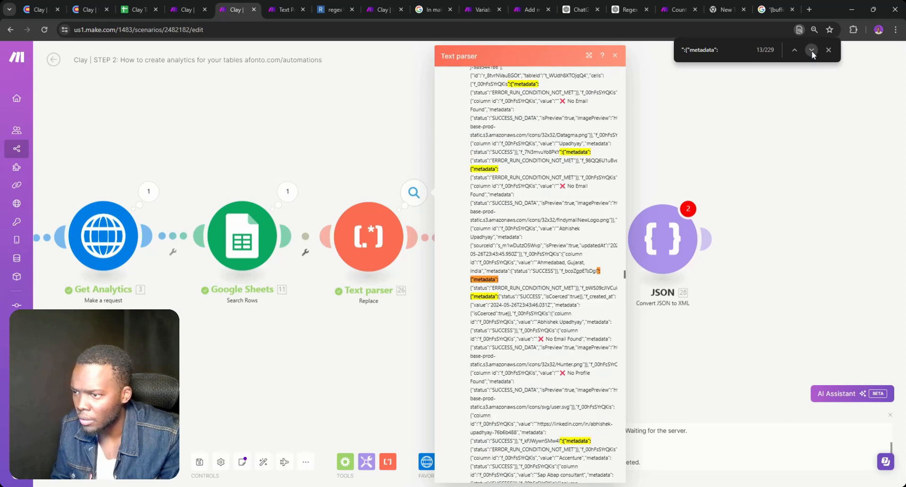
{"action": "left_click", "coordinate": [811, 50]}
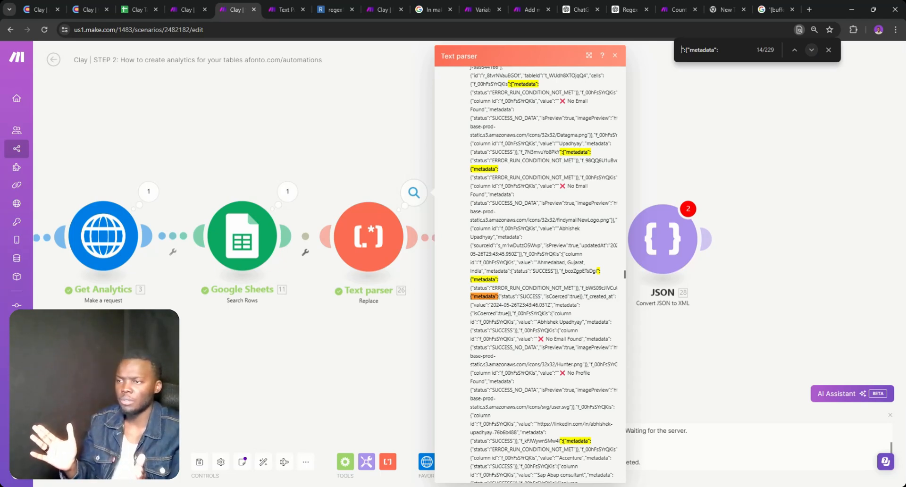
{"action": "left_click", "coordinate": [680, 190]}
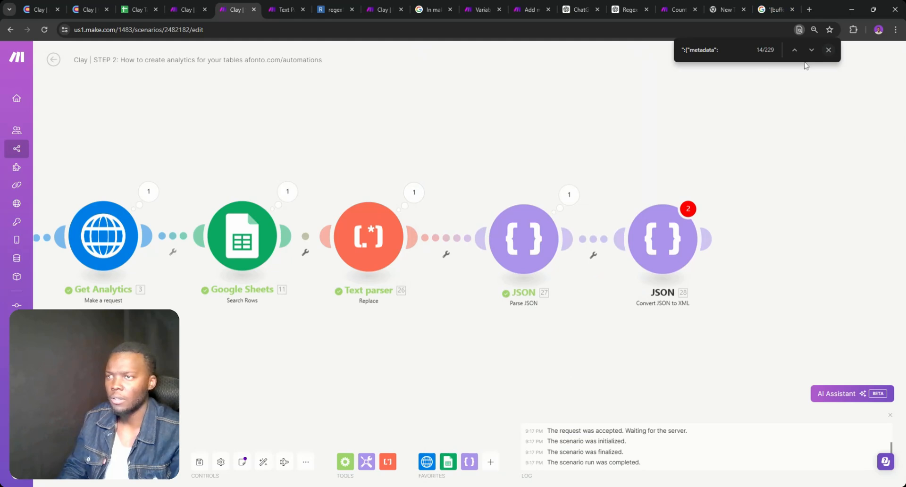
{"action": "left_click", "coordinate": [828, 50]}
Expand Parse JSON's record 6 cells to show f_00hFsSYrQKis metadata status ERROR_RUN_CONDITION_NOT_MET
{"action": "left_click", "coordinate": [570, 194]}
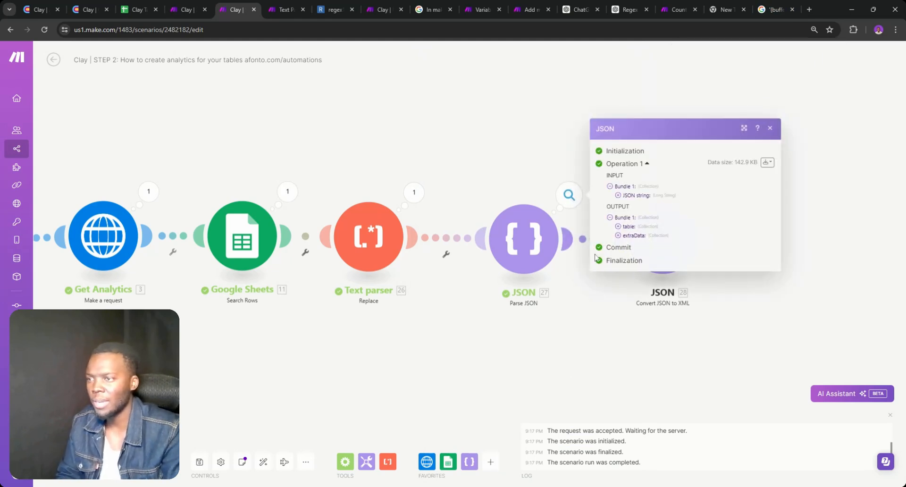
{"action": "left_click", "coordinate": [617, 235]}
{"action": "left_click", "coordinate": [626, 253]}
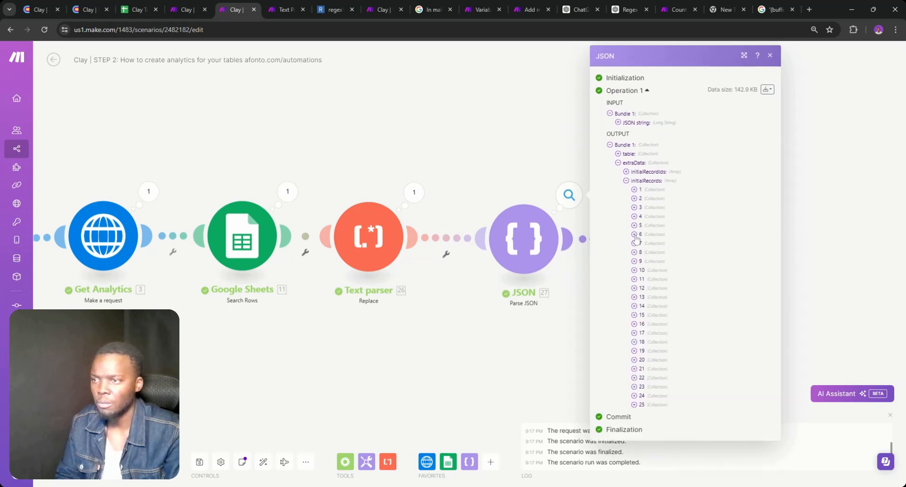
{"action": "left_click", "coordinate": [634, 234]}
{"action": "left_click", "coordinate": [642, 269]}
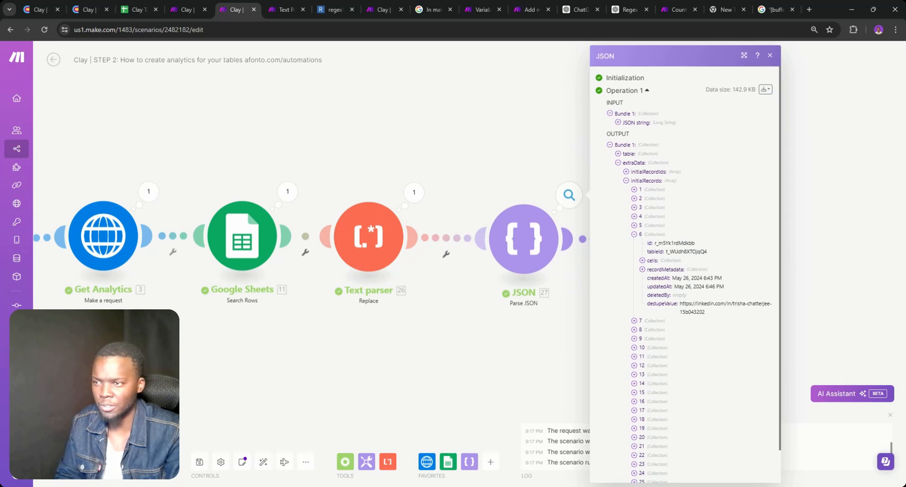
{"action": "left_click", "coordinate": [642, 260]}
{"action": "left_click", "coordinate": [650, 278]}
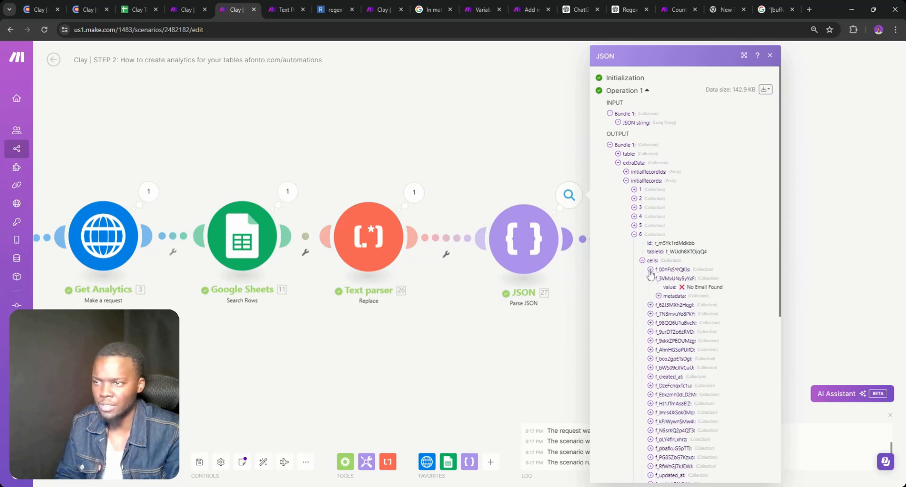
{"action": "left_click", "coordinate": [650, 270]}
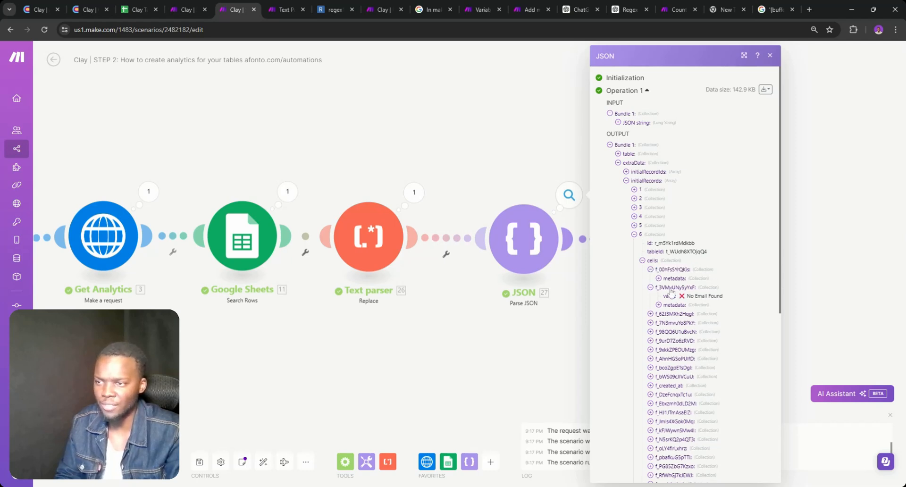
{"action": "left_click", "coordinate": [659, 278]}
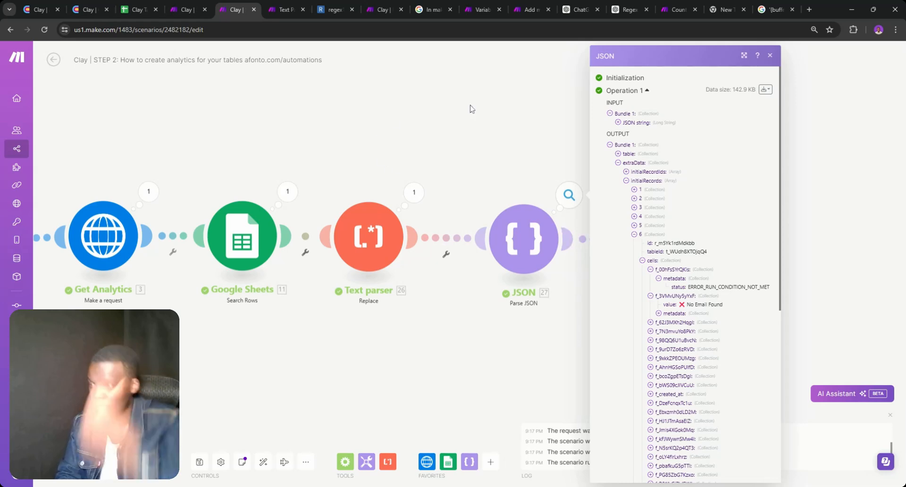
{"action": "left_click", "coordinate": [580, 9]}
{"action": "scroll", "coordinate": [462, 225], "scroll_direction": "up", "scroll_amount": 1}
Copy the earlier regex question and JSON sample into a new ChatGPT chat
{"action": "scroll", "coordinate": [461, 224], "scroll_direction": "up", "scroll_amount": 12}
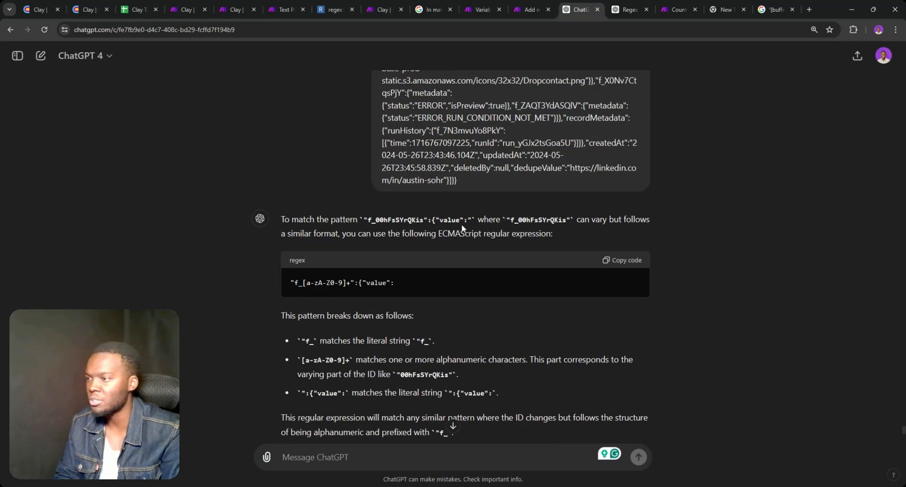
{"action": "scroll", "coordinate": [496, 236], "scroll_direction": "down", "scroll_amount": 7}
{"action": "scroll", "coordinate": [495, 237], "scroll_direction": "up", "scroll_amount": 5}
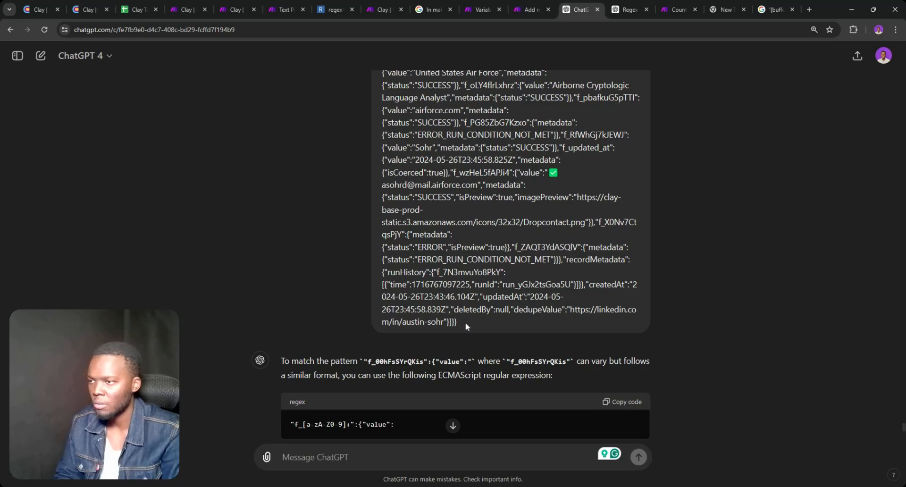
{"action": "left_click_drag", "start_coordinate": [465, 322], "coordinate": [471, 61]}
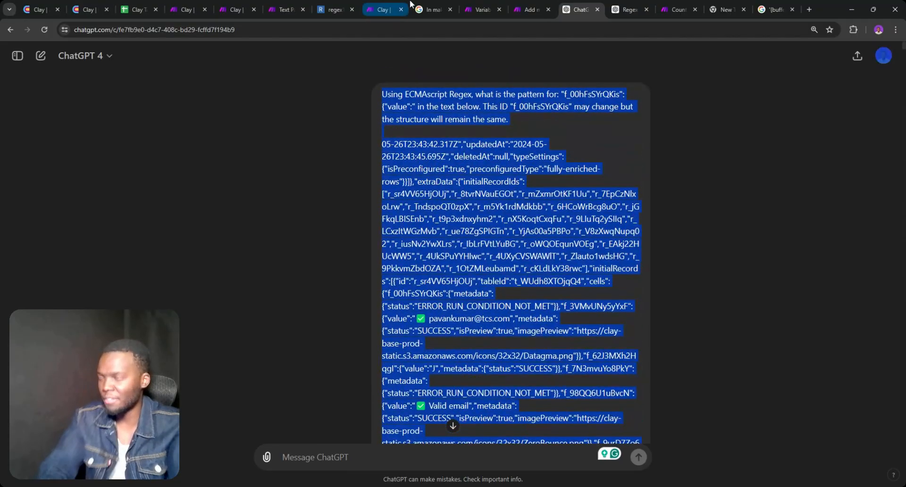
{"action": "left_click", "coordinate": [41, 56]}
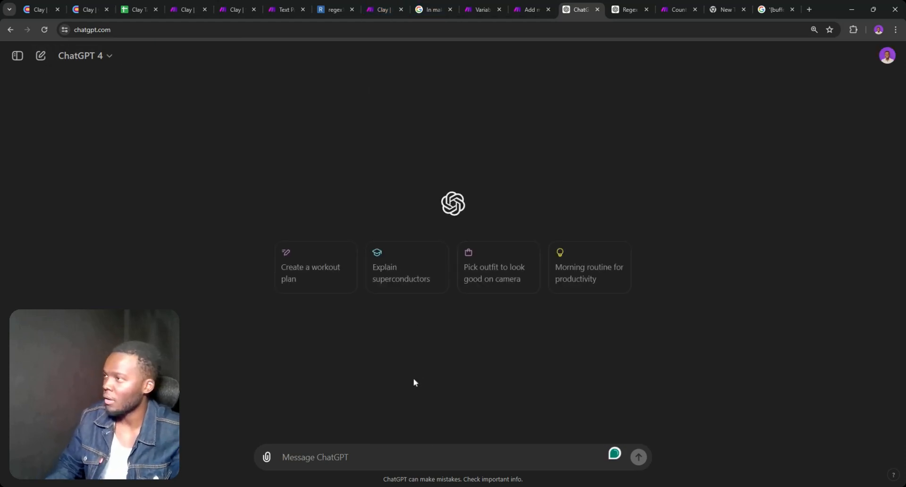
{"action": "key", "text": "ctrl+v"}
Delete the stray 'User' line above the pasted question
{"action": "scroll", "coordinate": [448, 410], "scroll_direction": "up", "scroll_amount": 5}
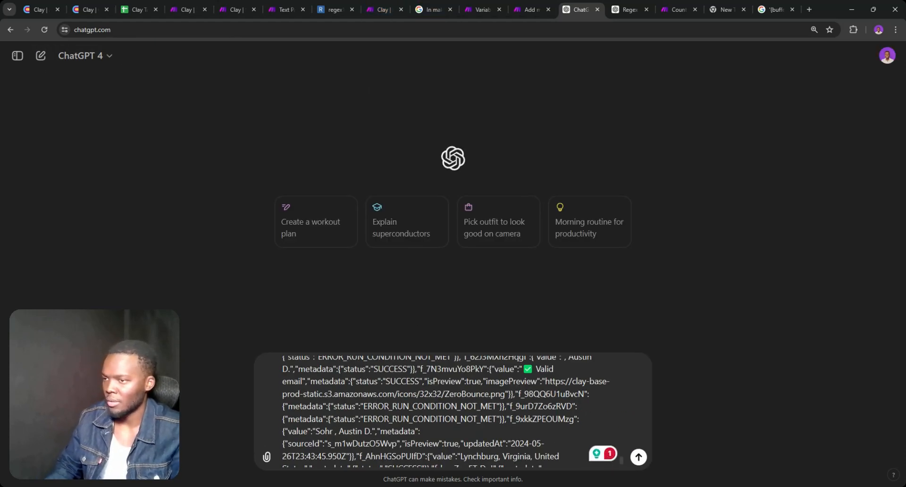
{"action": "scroll", "coordinate": [448, 411], "scroll_direction": "up", "scroll_amount": 8}
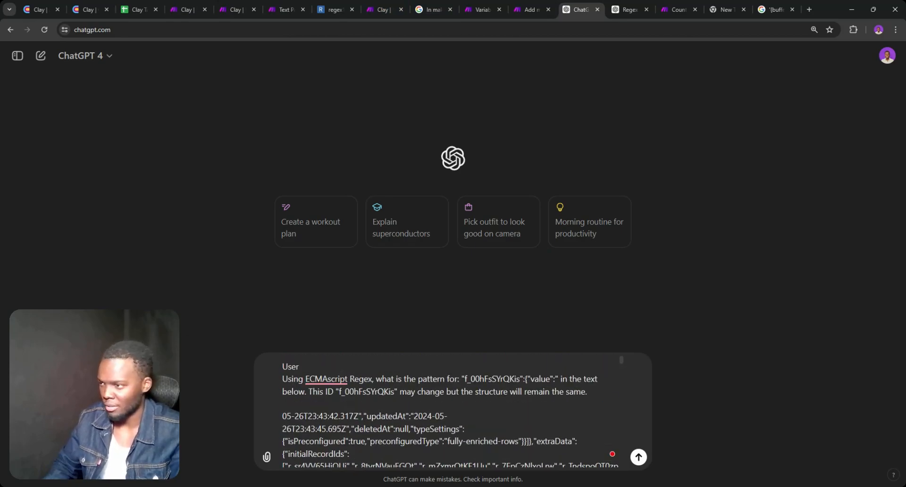
{"action": "double_click", "coordinate": [292, 379]}
{"action": "left_click", "coordinate": [282, 379]}
{"action": "key", "text": "BackSpace"}
{"action": "key", "text": "BackSpace"}
{"action": "key", "text": "BackSpace"}
{"action": "key", "text": "BackSpace"}
{"action": "key", "text": "BackSpace"}
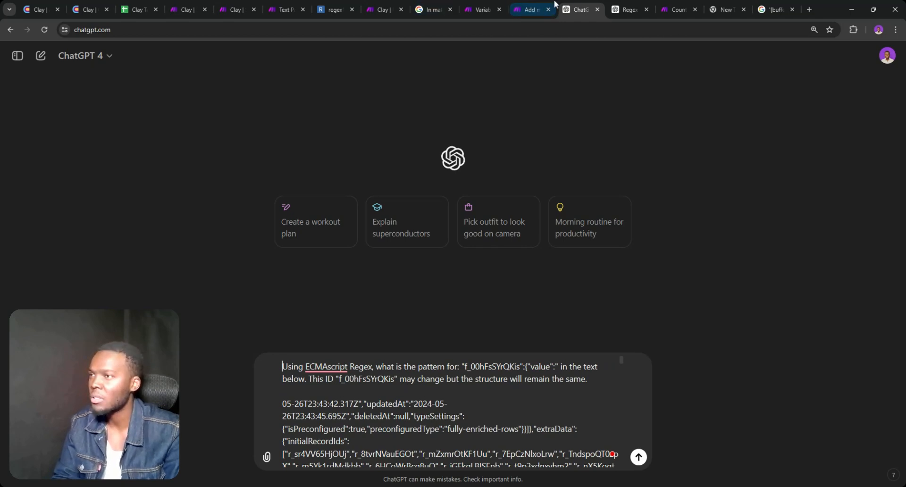
{"action": "left_click", "coordinate": [237, 9]}
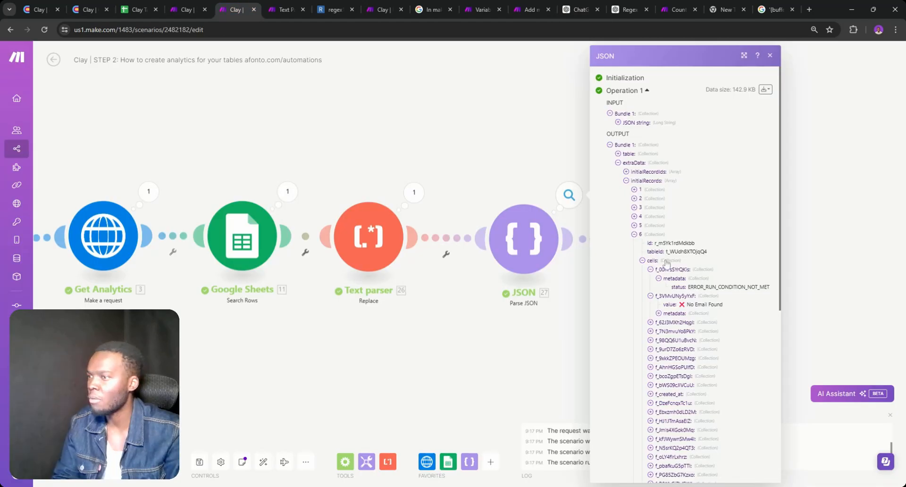
Search the Text parser's run output for 'meta' and check its current pattern, leaving settings unchanged
{"action": "left_click", "coordinate": [408, 194]}
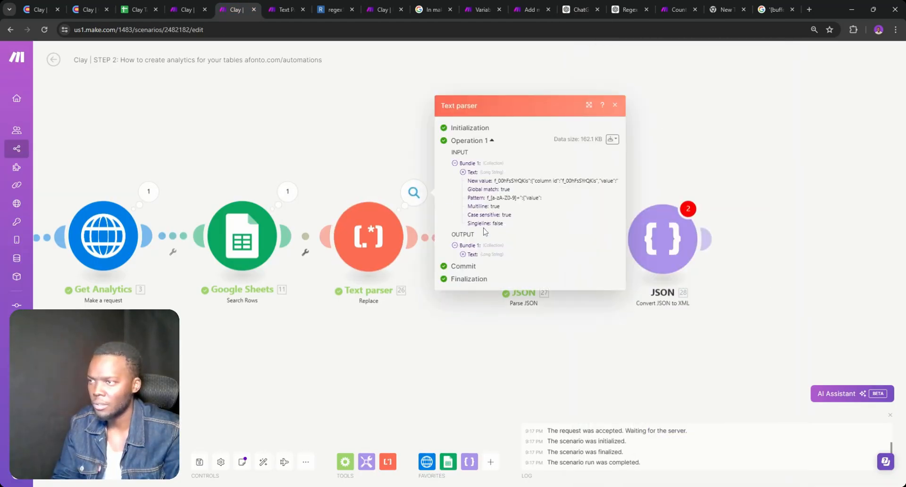
{"action": "left_click", "coordinate": [467, 254]}
{"action": "key", "text": "ctrl+f"}
{"action": "type", "text": "m"}
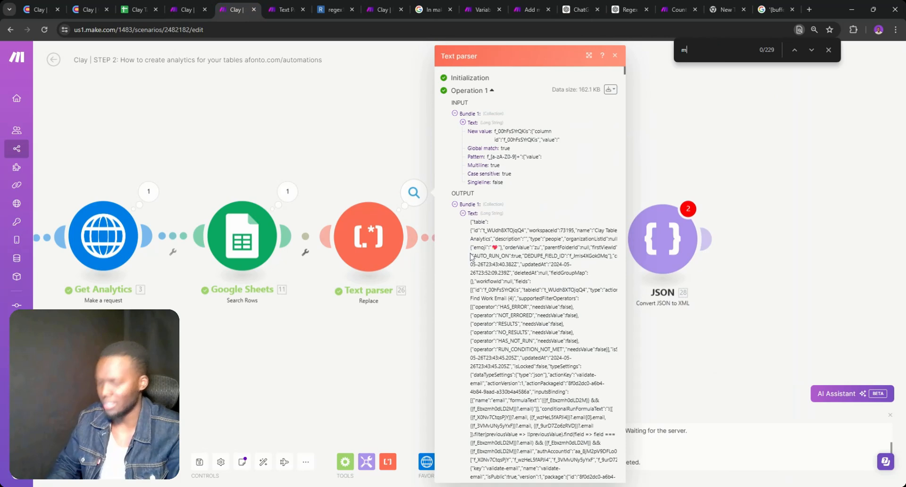
{"action": "type", "text": "eta"}
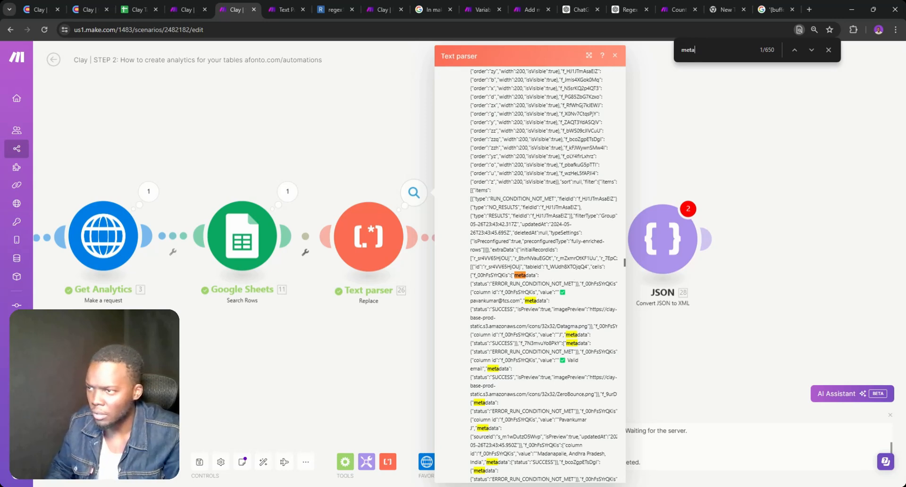
{"action": "mouse_move", "coordinate": [480, 275]}
{"action": "left_mouse_down"}
{"action": "mouse_move", "coordinate": [505, 284]}
{"action": "mouse_move", "coordinate": [492, 284]}
{"action": "left_mouse_up"}
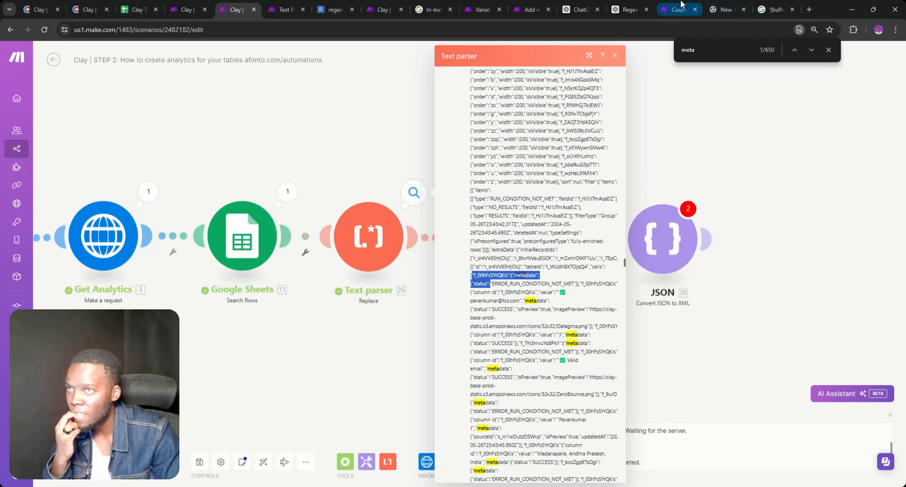
{"action": "left_click", "coordinate": [371, 235]}
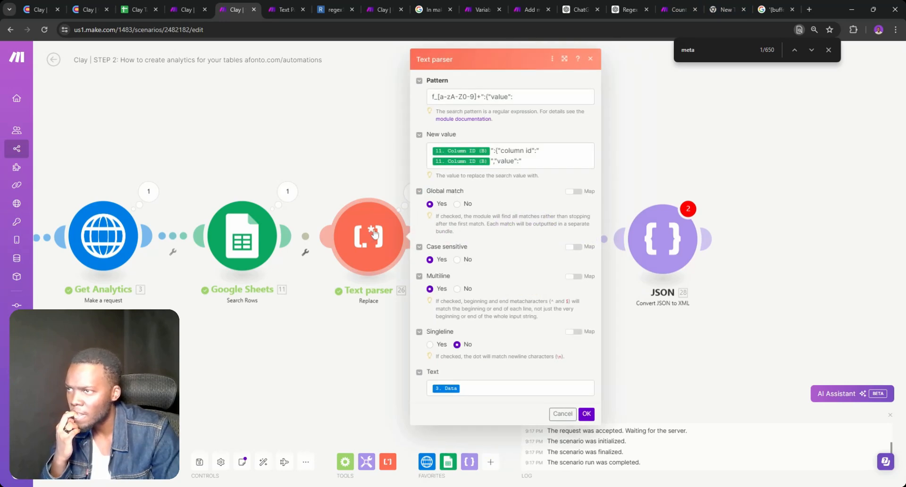
{"action": "left_click", "coordinate": [395, 183]}
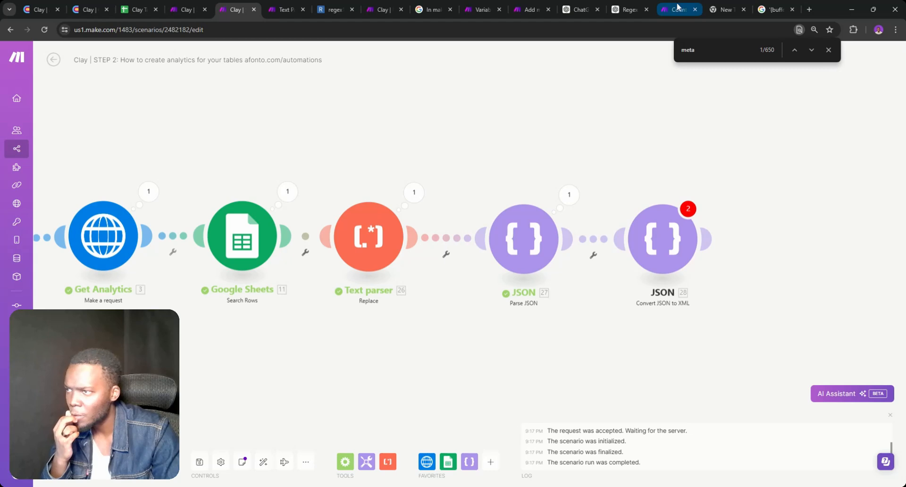
{"action": "left_click", "coordinate": [676, 9]}
Replace the draft prompt's value pattern with the metadata-status pattern and send it
{"action": "left_click", "coordinate": [579, 10]}
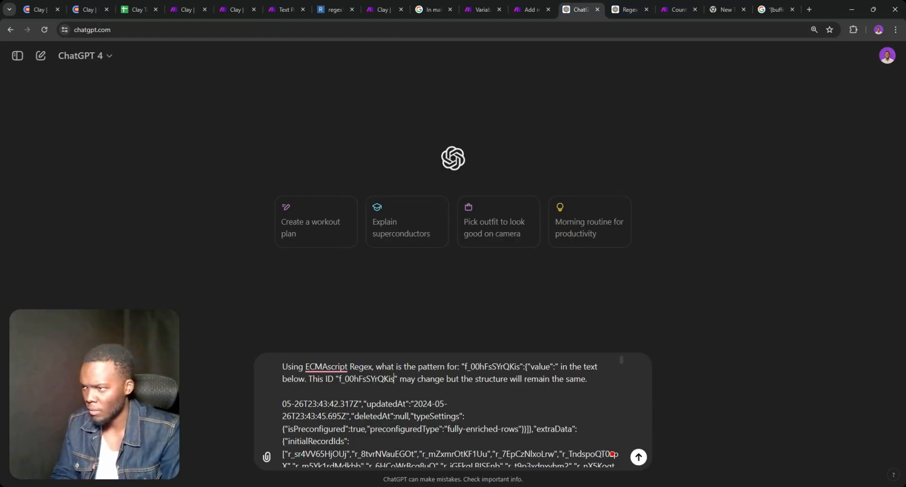
{"action": "left_click_drag", "start_coordinate": [555, 366], "coordinate": [465, 366]}
{"action": "key", "text": "BackSpace"}
{"action": "type", "text": "f_00hFsSYrQKis\":{\"metadata\":{\"status\":"}
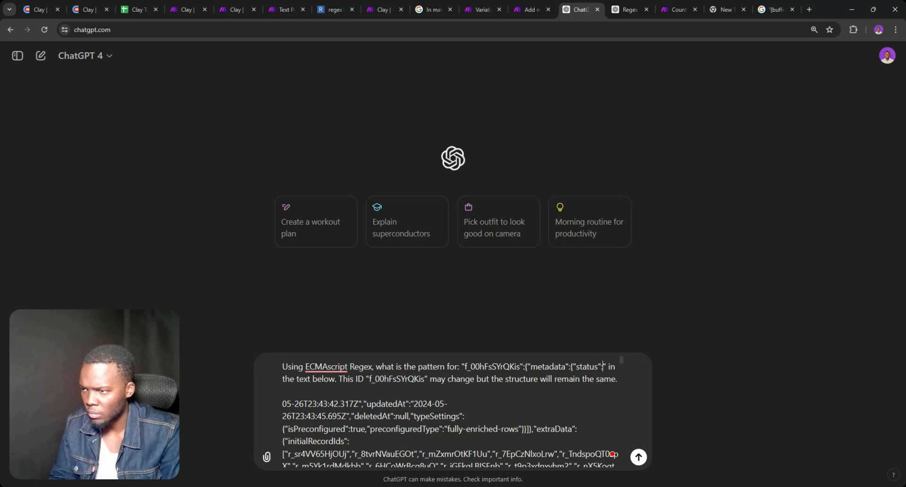
{"action": "key", "text": "Return"}
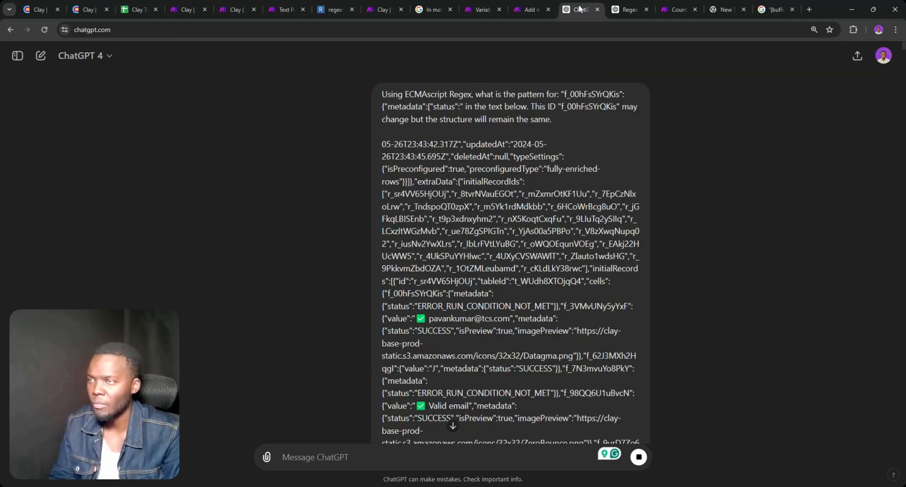
{"action": "scroll", "coordinate": [552, 136], "scroll_direction": "down", "scroll_amount": 15}
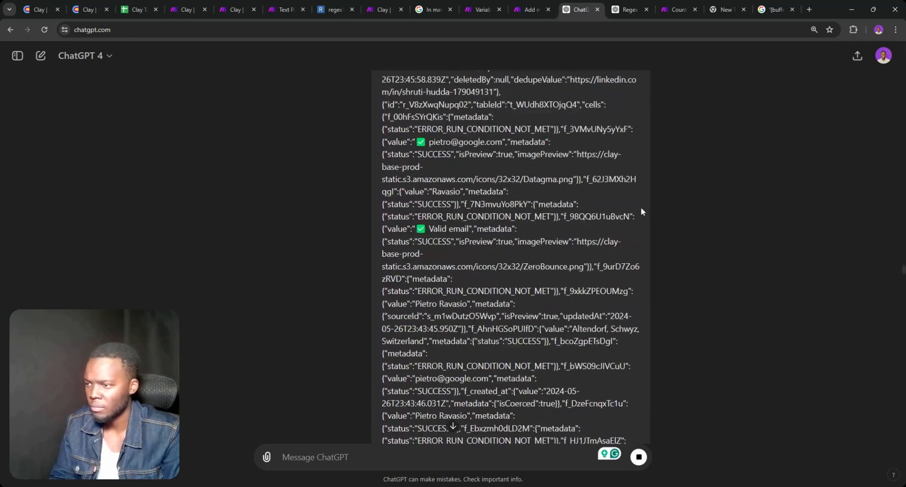
{"action": "scroll", "coordinate": [641, 211], "scroll_direction": "down", "scroll_amount": 10}
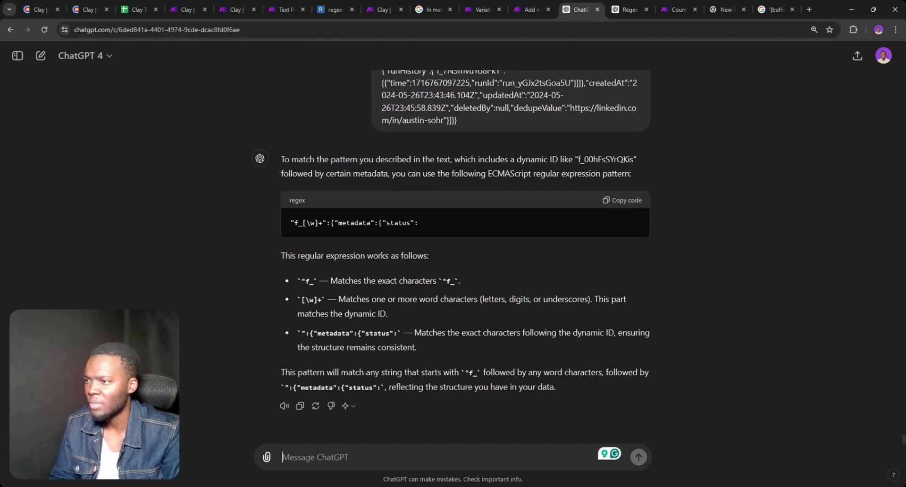
Review the earlier Regex Pattern for ID chat, then copy the new "f_[\w]+":{"metadata":{"status": regex
{"action": "left_click", "coordinate": [609, 77]}
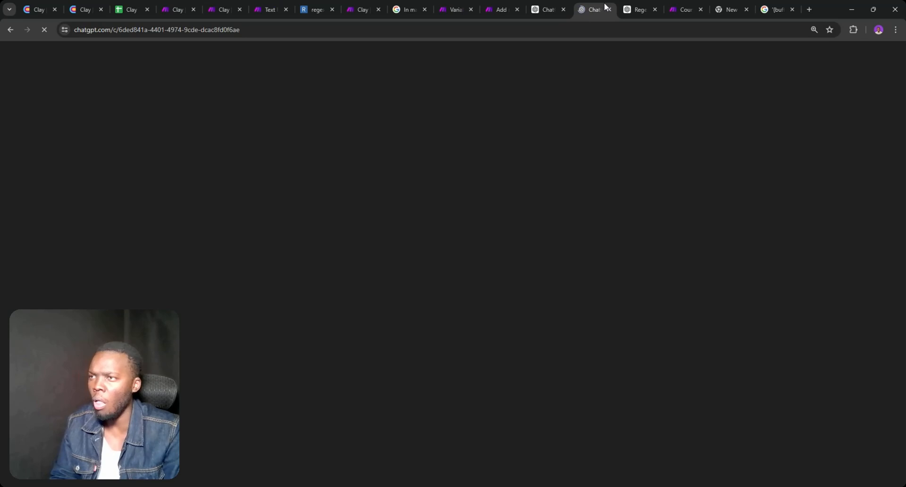
{"action": "left_click", "coordinate": [655, 9]}
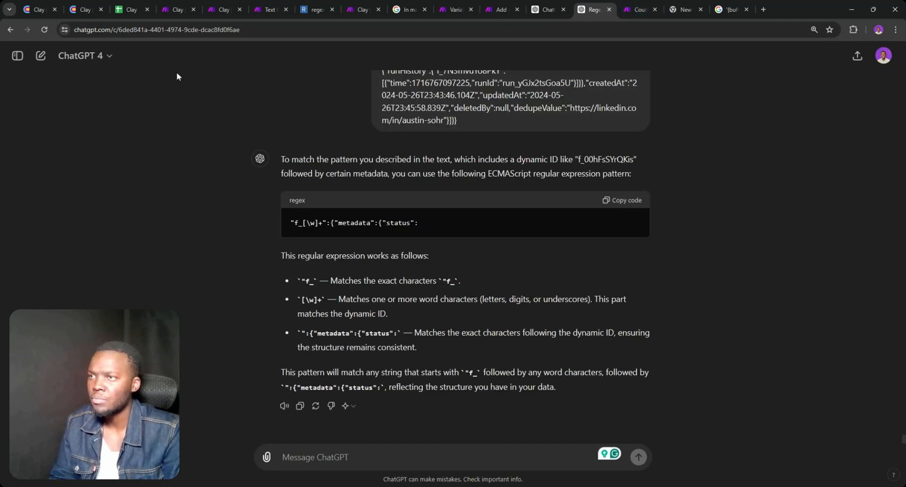
{"action": "left_click", "coordinate": [20, 59]}
{"action": "left_click", "coordinate": [68, 212]}
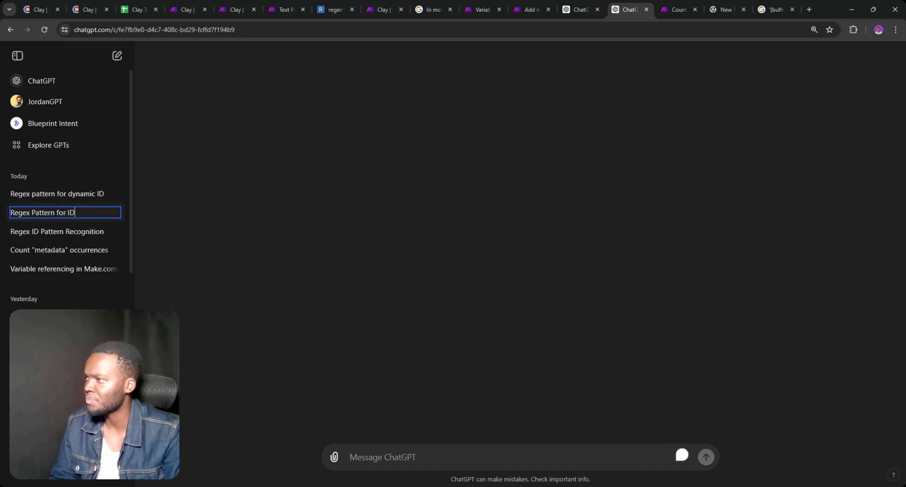
{"action": "left_click", "coordinate": [17, 56]}
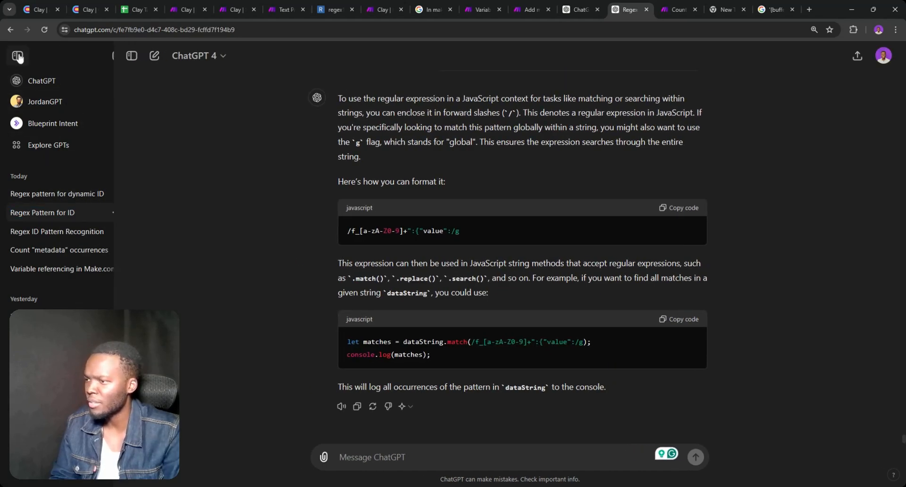
{"action": "scroll", "coordinate": [291, 209], "scroll_direction": "up", "scroll_amount": 3}
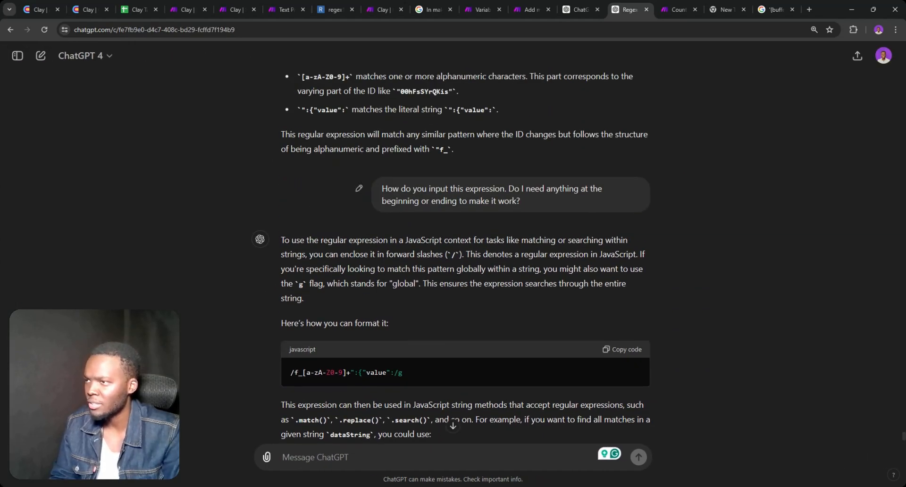
{"action": "triple_click", "coordinate": [439, 189]}
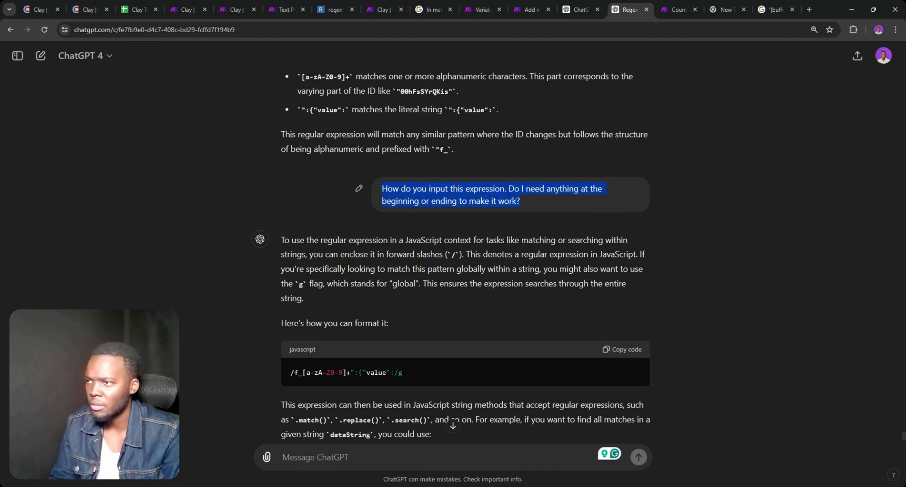
{"action": "scroll", "coordinate": [399, 210], "scroll_direction": "down", "scroll_amount": 4}
{"action": "scroll", "coordinate": [399, 210], "scroll_direction": "up", "scroll_amount": 8}
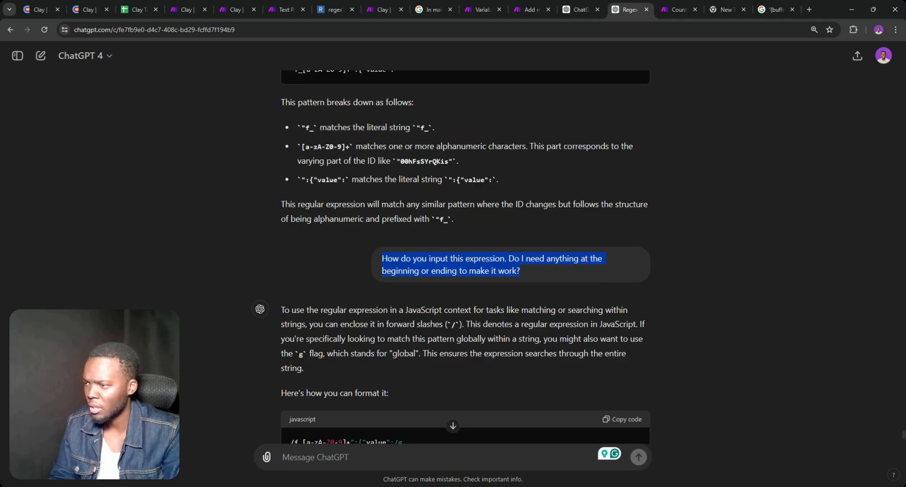
{"action": "scroll", "coordinate": [406, 203], "scroll_direction": "up", "scroll_amount": 5}
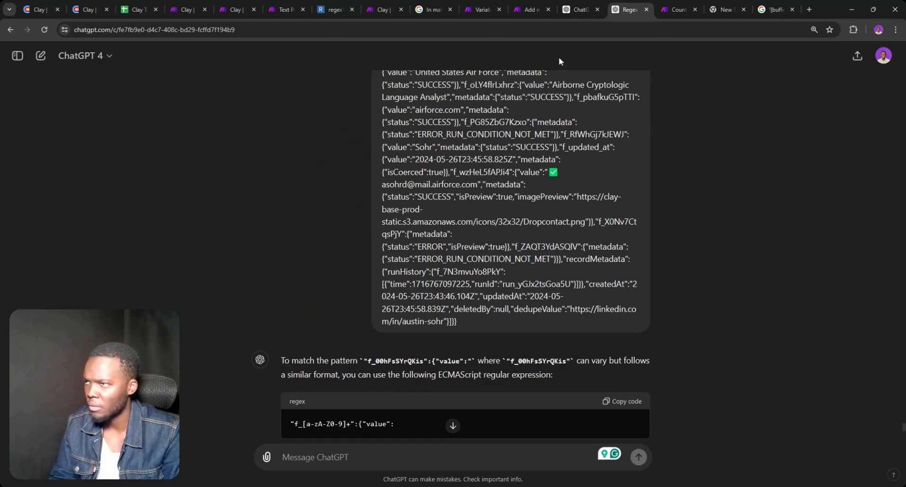
{"action": "left_click", "coordinate": [569, 10]}
{"action": "left_click", "coordinate": [619, 200]}
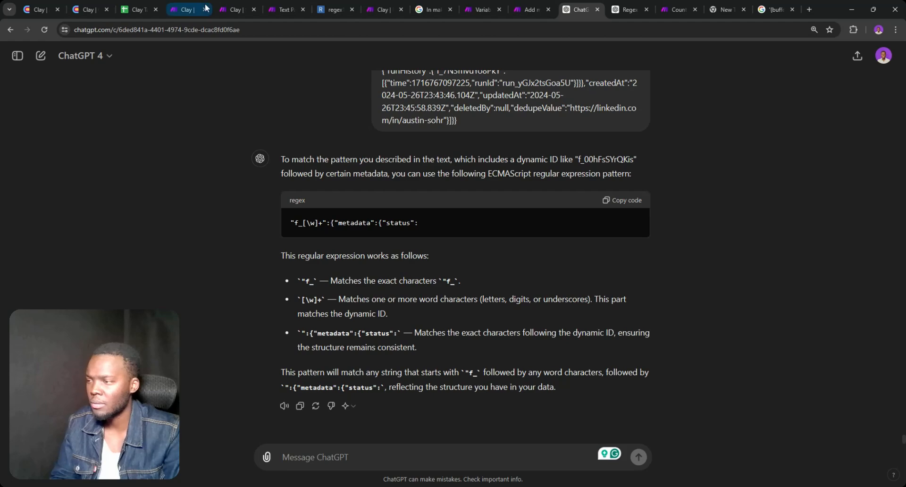
In the STEP 2 scenario, insert a module between Text parser and JSON, then delete the empty placeholder
{"action": "left_click", "coordinate": [188, 10]}
{"action": "left_click", "coordinate": [238, 9]}
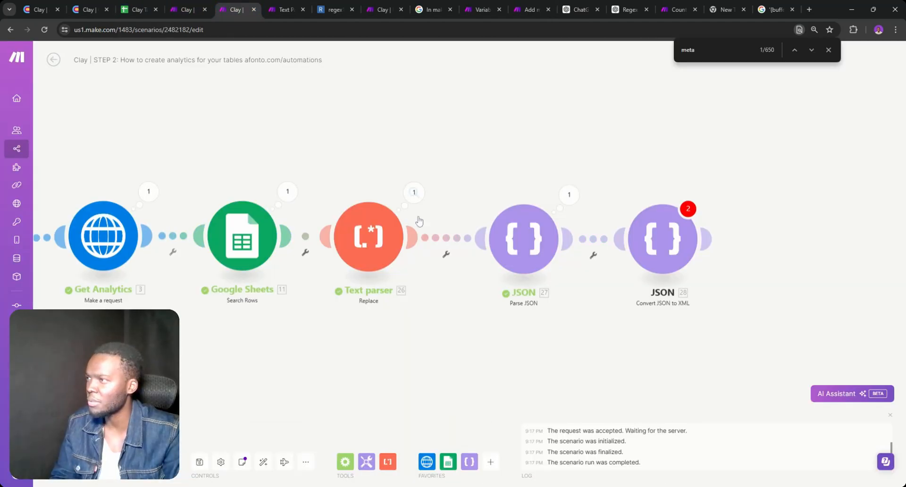
{"action": "left_click", "coordinate": [454, 237]}
{"action": "left_click", "coordinate": [461, 298]}
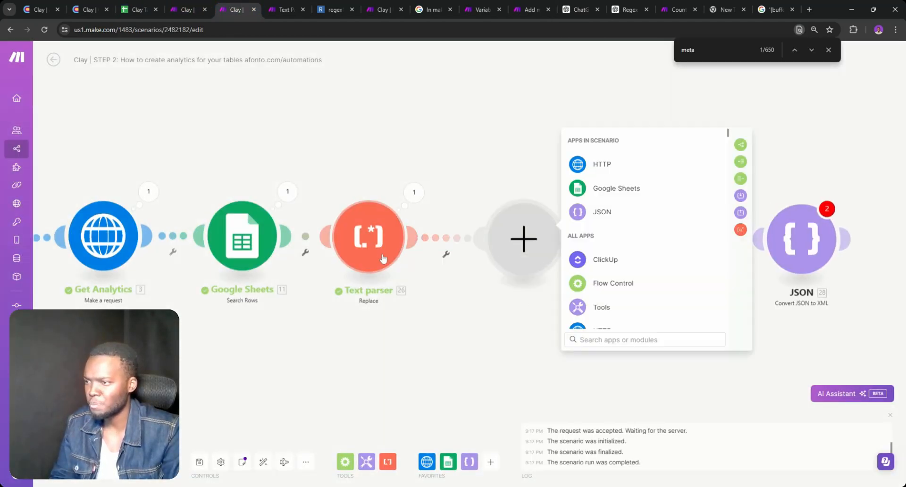
{"action": "right_click", "coordinate": [511, 245]}
{"action": "left_click", "coordinate": [538, 262]}
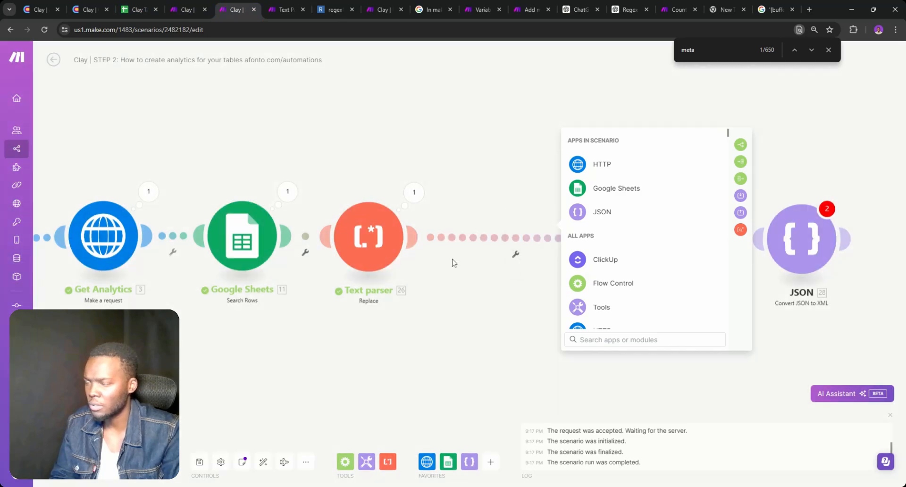
Clone the Text parser before JSON and paste the metadata-status regex into the copy's Pattern
{"action": "right_click", "coordinate": [361, 241]}
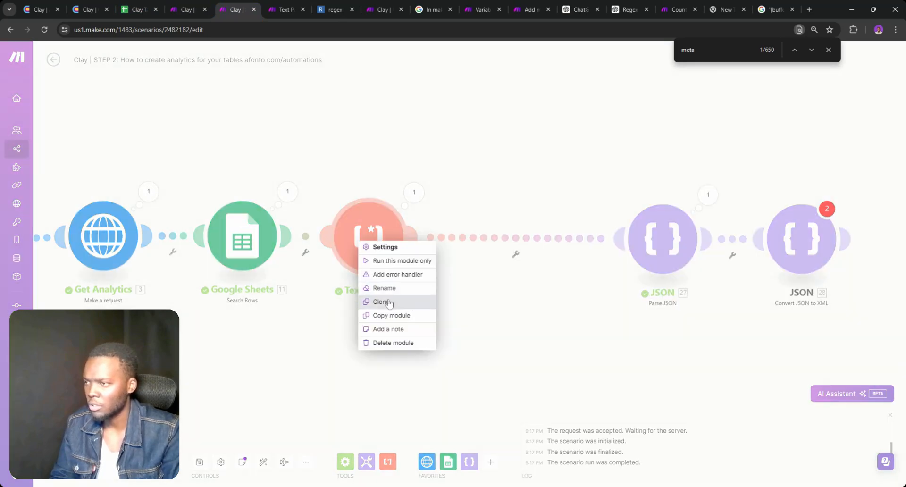
{"action": "left_click", "coordinate": [383, 302]}
{"action": "left_click", "coordinate": [505, 254]}
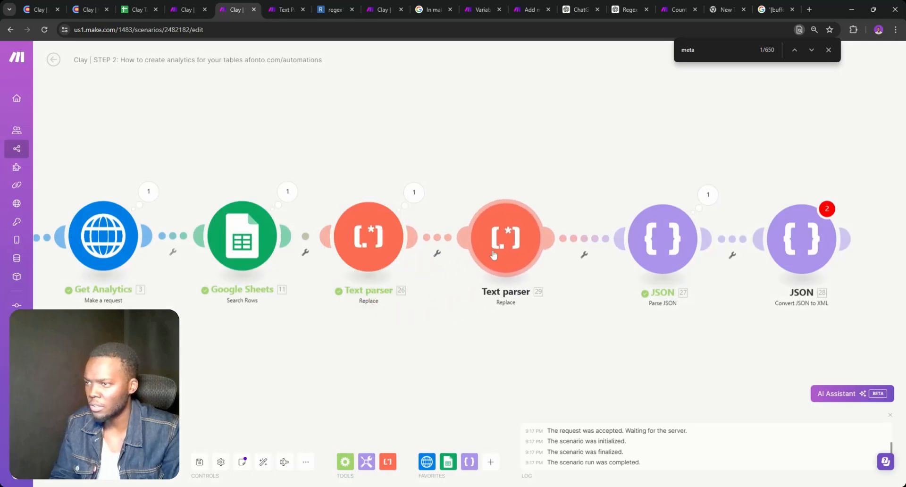
{"action": "left_click", "coordinate": [496, 254]}
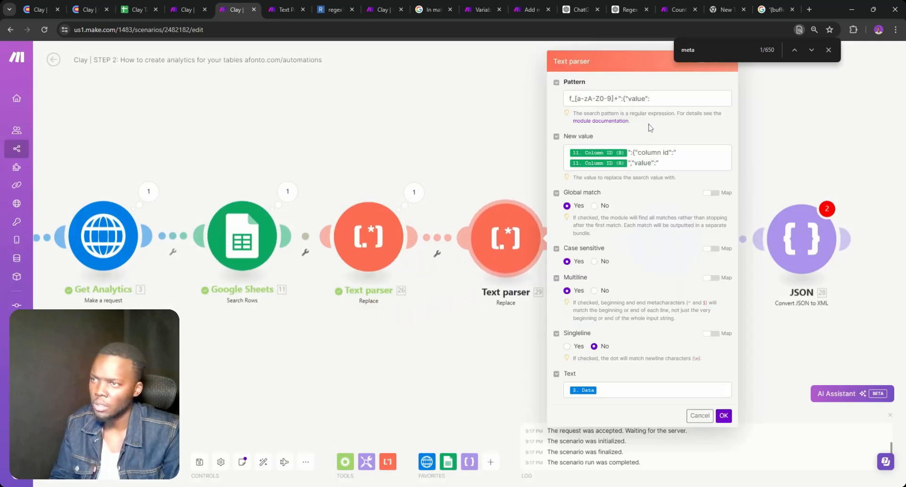
{"action": "triple_click", "coordinate": [608, 99]}
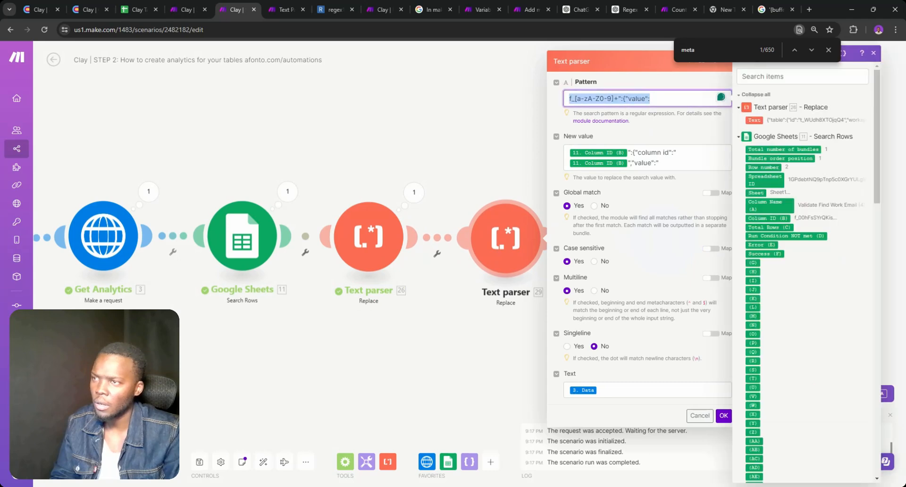
{"action": "key", "text": "ctrl+v"}
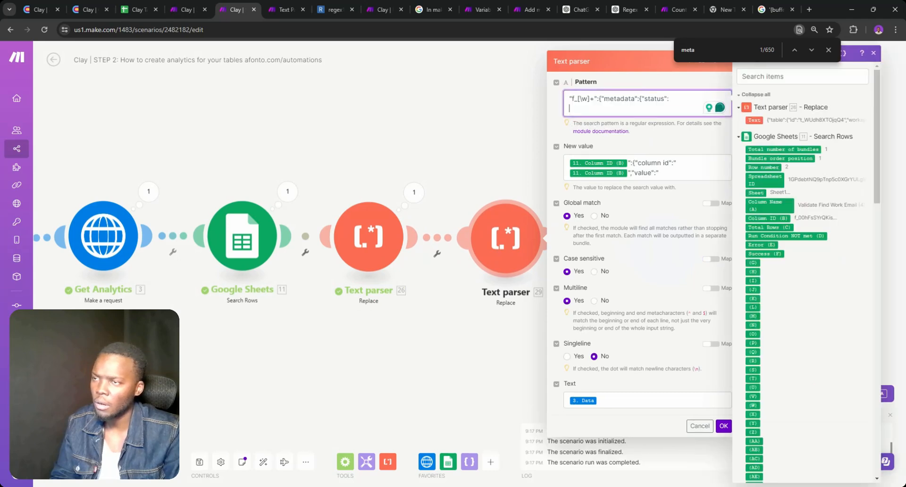
{"action": "key", "text": "BackSpace"}
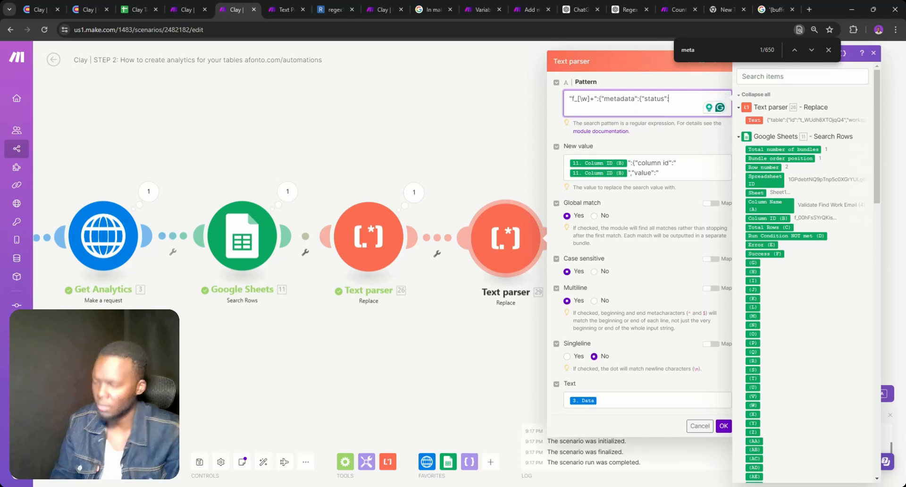
{"action": "key", "text": "ctrl+a"}
{"action": "key", "text": "ctrl+v"}
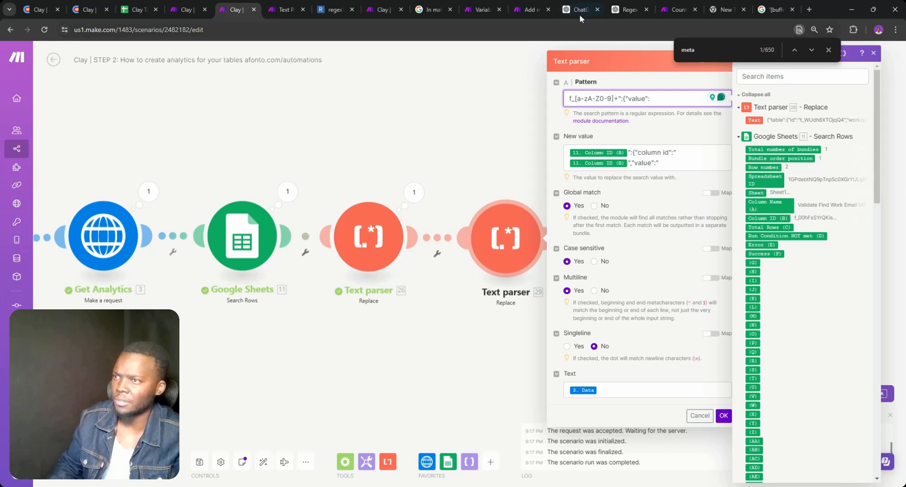
{"action": "key", "text": "ctrl+a"}
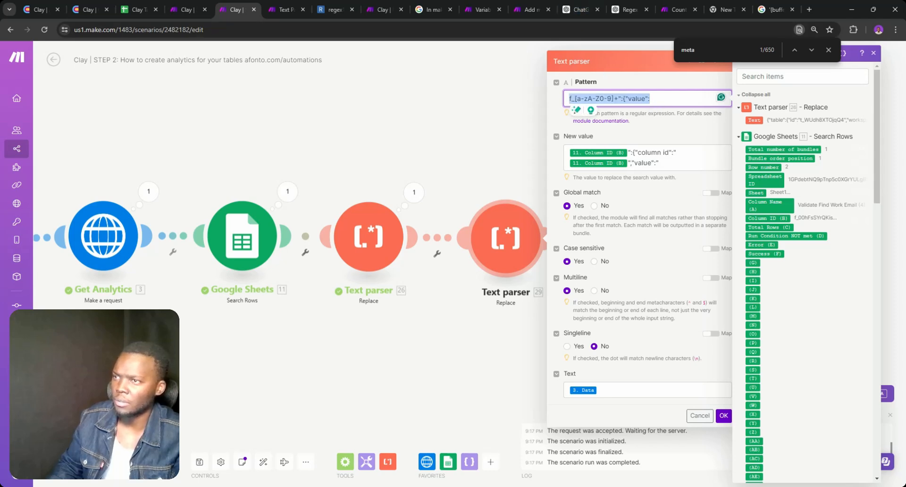
{"action": "key", "text": "ctrl+z"}
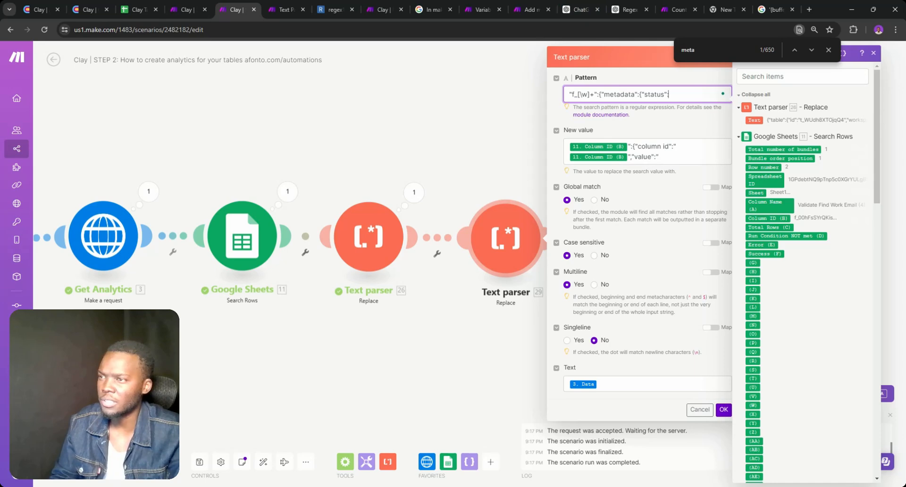
{"action": "key", "text": "ctrl+a"}
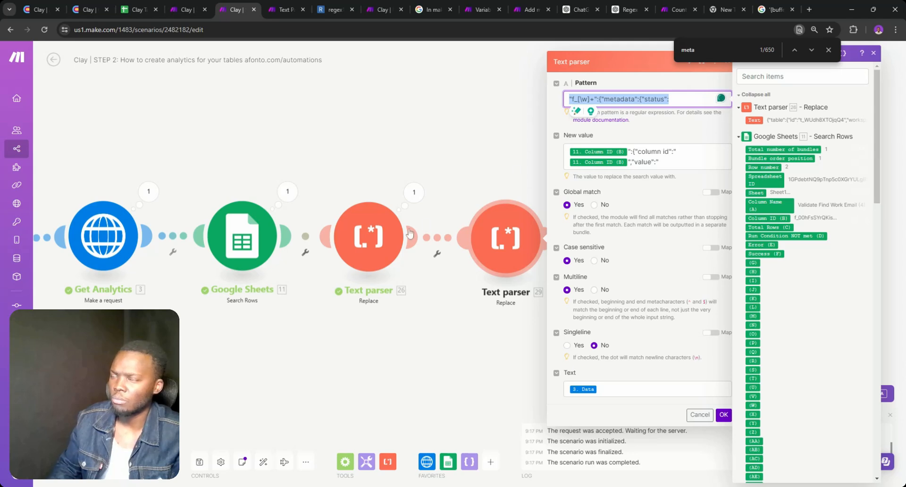
Change the copy's ID part from [\w]+ to f_[a-zA-Z0-9]+, taken from the first Text parser's pattern
{"action": "left_click", "coordinate": [383, 235]}
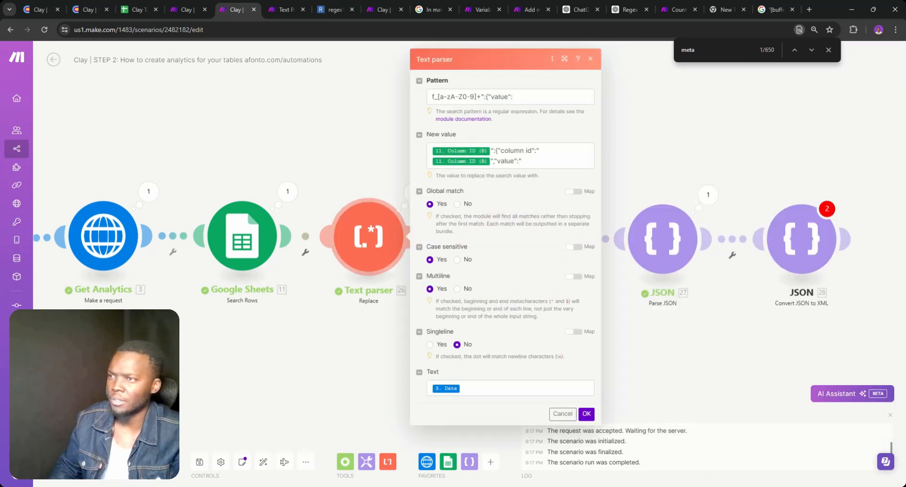
{"action": "left_click_drag", "start_coordinate": [477, 96], "coordinate": [431, 96]}
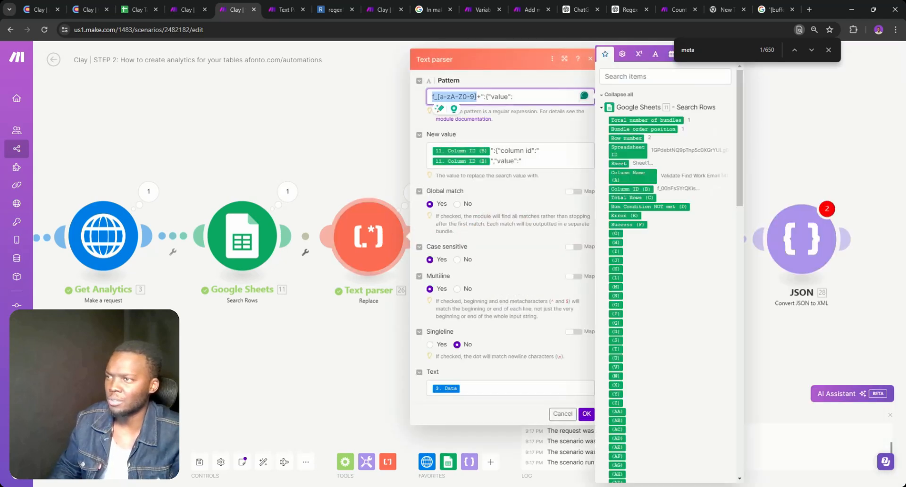
{"action": "left_click", "coordinate": [375, 137]}
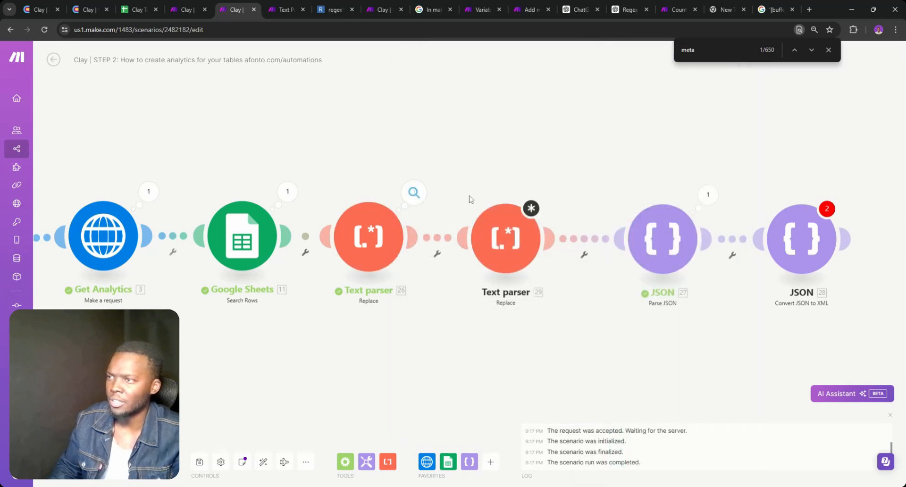
{"action": "left_click", "coordinate": [496, 215]}
{"action": "left_click", "coordinate": [595, 99]}
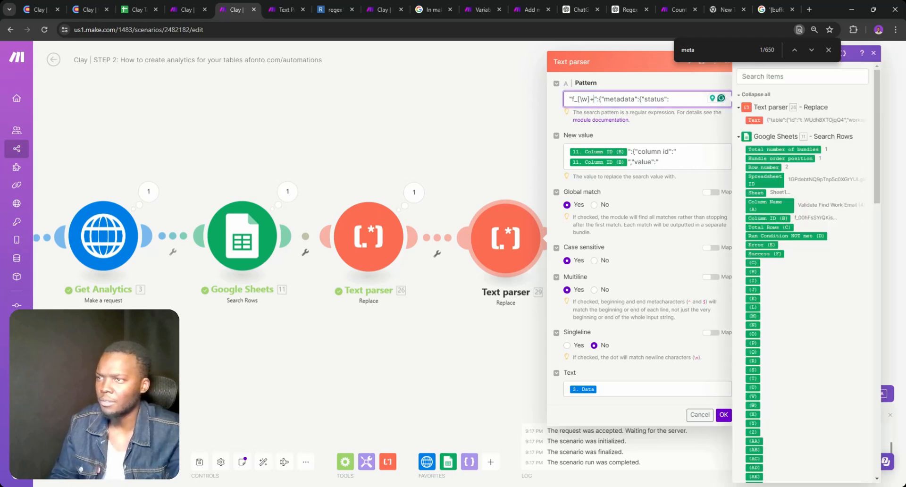
{"action": "key", "text": "BackSpace"}
{"action": "key", "text": "BackSpace"}
{"action": "key", "text": "BackSpace"}
{"action": "key", "text": "BackSpace"}
{"action": "key", "text": "BackSpace"}
{"action": "key", "text": "BackSpace"}
{"action": "key", "text": "BackSpace"}
{"action": "key", "text": "BackSpace"}
{"action": "key", "text": "ctrl+v"}
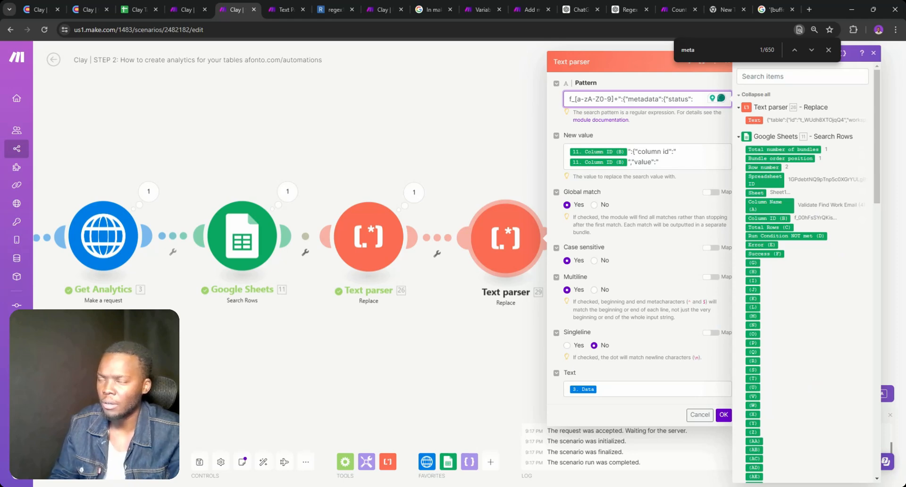
{"action": "type", "text": "\""}
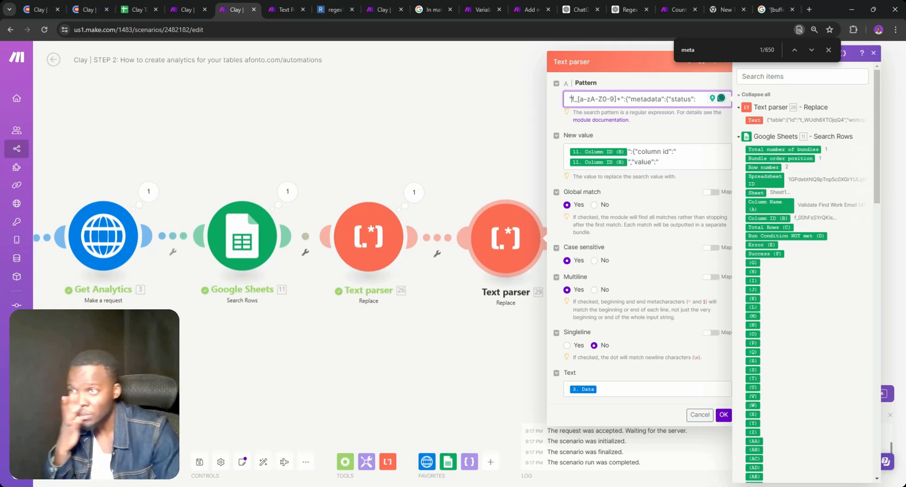
{"action": "left_click", "coordinate": [828, 50]}
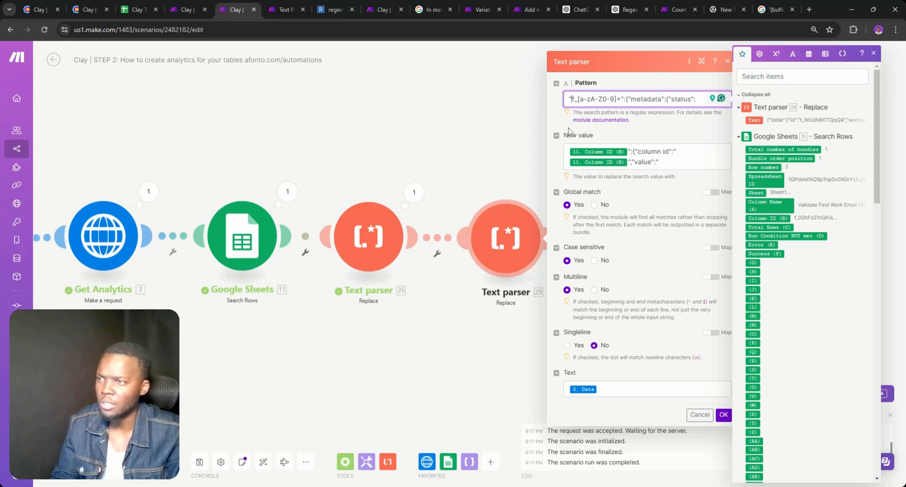
{"action": "left_click", "coordinate": [604, 161]}
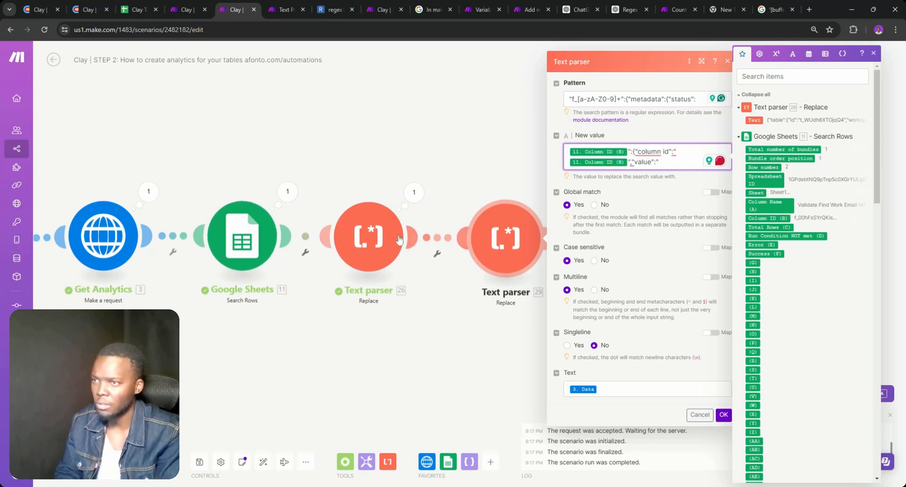
Delete the leading double quote from the second Text parser's Pattern
{"action": "left_click", "coordinate": [381, 240]}
{"action": "left_click", "coordinate": [360, 156]}
{"action": "left_click", "coordinate": [506, 238]}
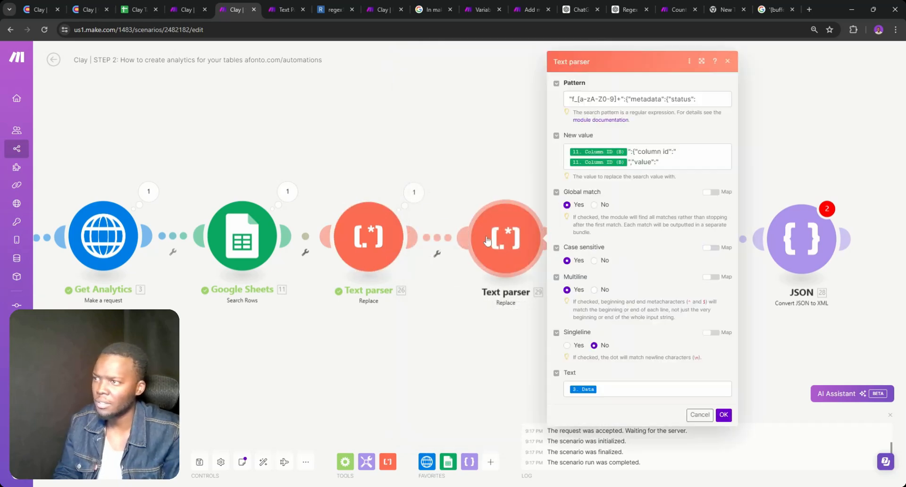
{"action": "left_click", "coordinate": [574, 99]}
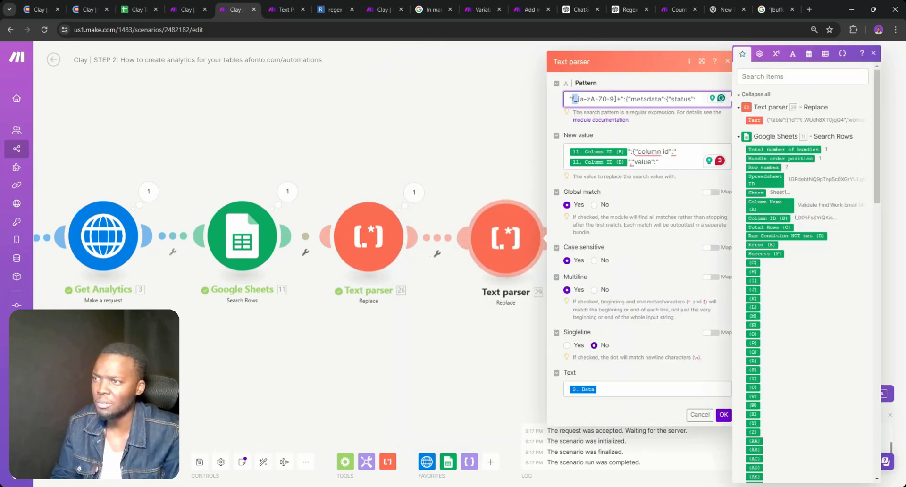
{"action": "key", "text": "BackSpace"}
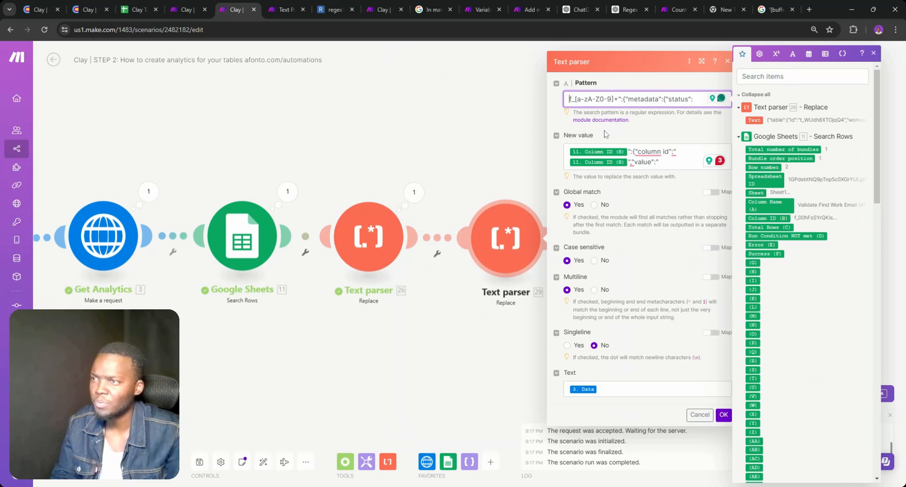
{"action": "mouse_move", "coordinate": [649, 153]}
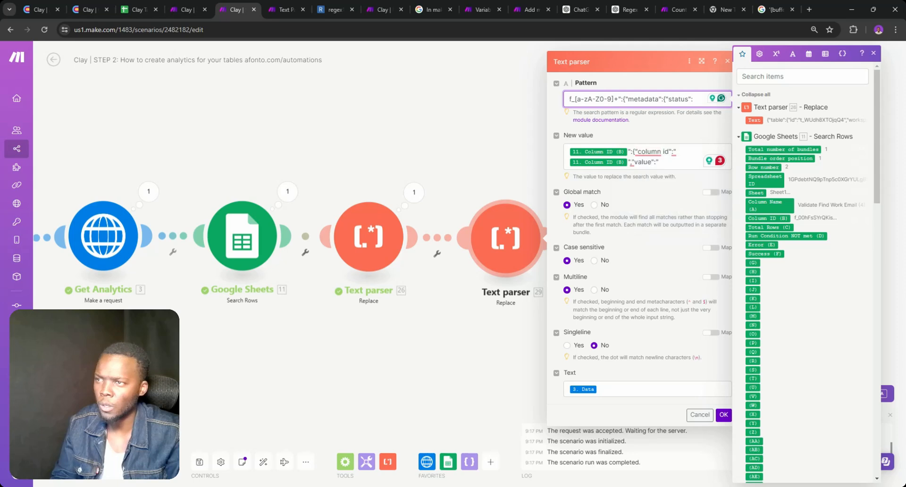
Replace the New value's ending value: with "metadata":{"status": and save the settings
{"action": "left_click_drag", "start_coordinate": [694, 98], "coordinate": [625, 98]}
{"action": "key", "text": "ctrl+c"}
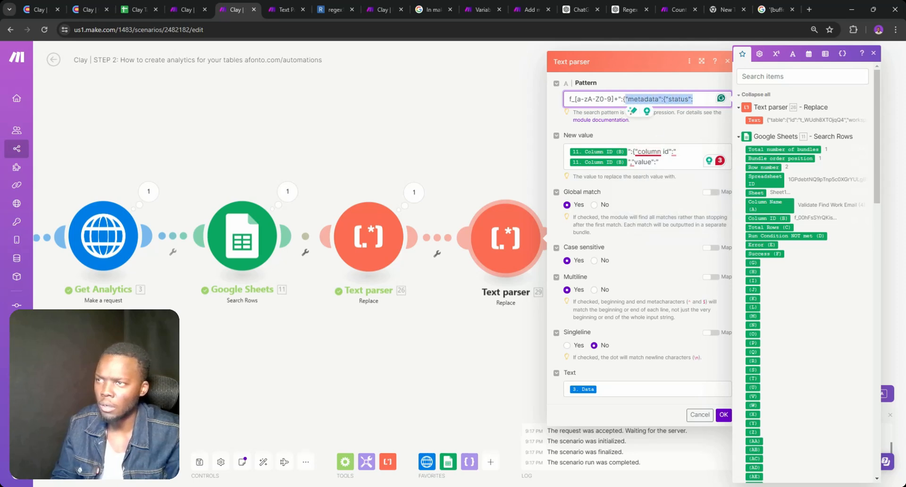
{"action": "left_click", "coordinate": [670, 162]}
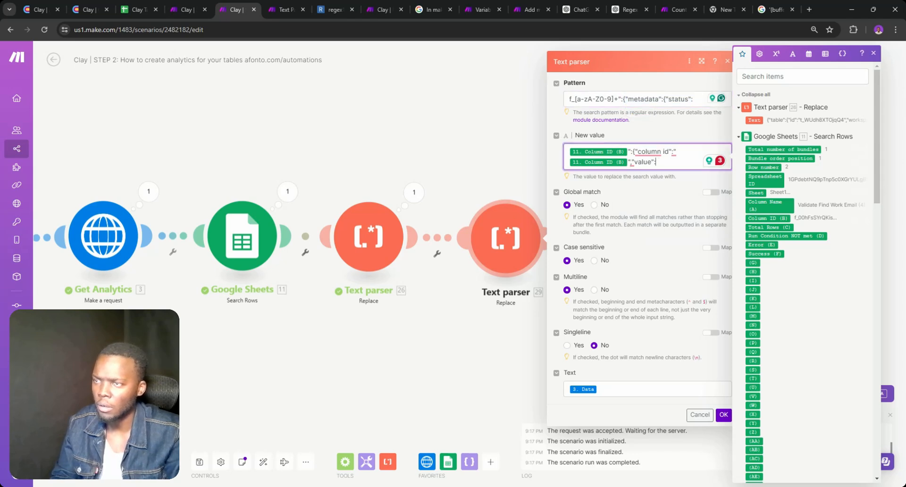
{"action": "key", "text": "BackSpace"}
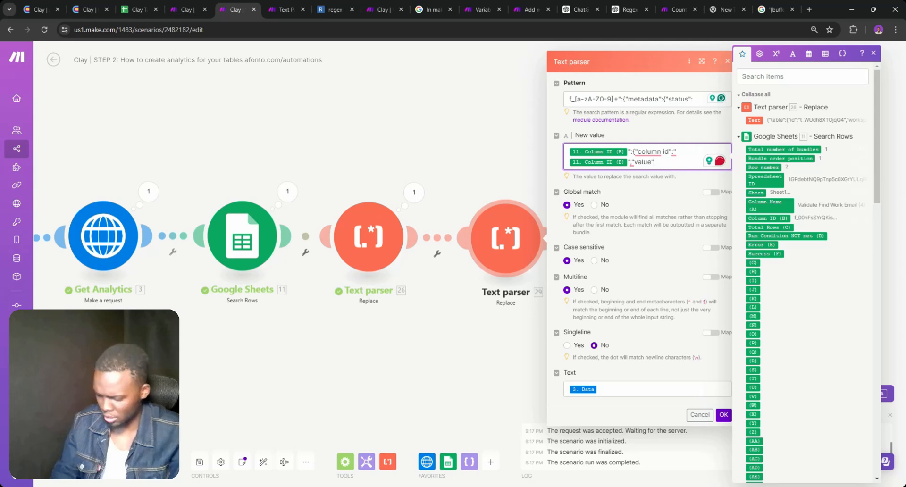
{"action": "key", "text": "BackSpace"}
{"action": "key", "text": "BackSpace"}
{"action": "key", "text": "BackSpace"}
{"action": "key", "text": "BackSpace"}
{"action": "key", "text": "BackSpace"}
{"action": "key", "text": "BackSpace"}
{"action": "key", "text": "BackSpace"}
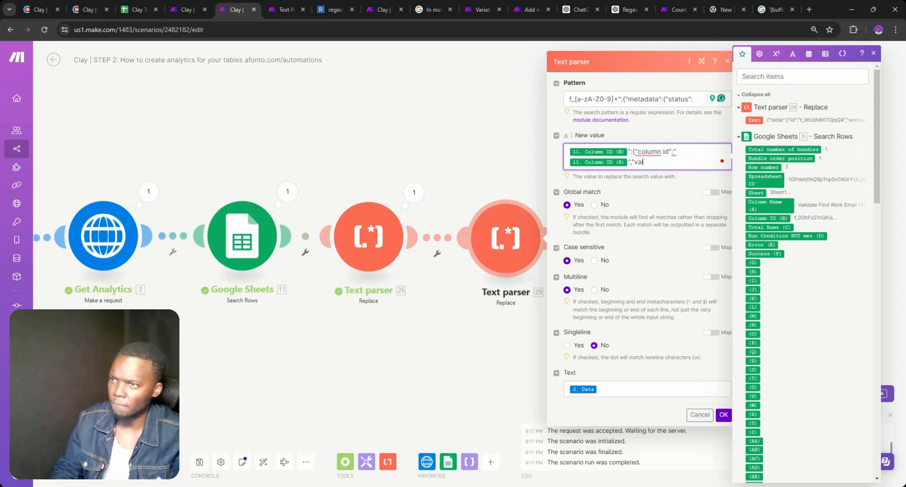
{"action": "key", "text": "ctrl+v"}
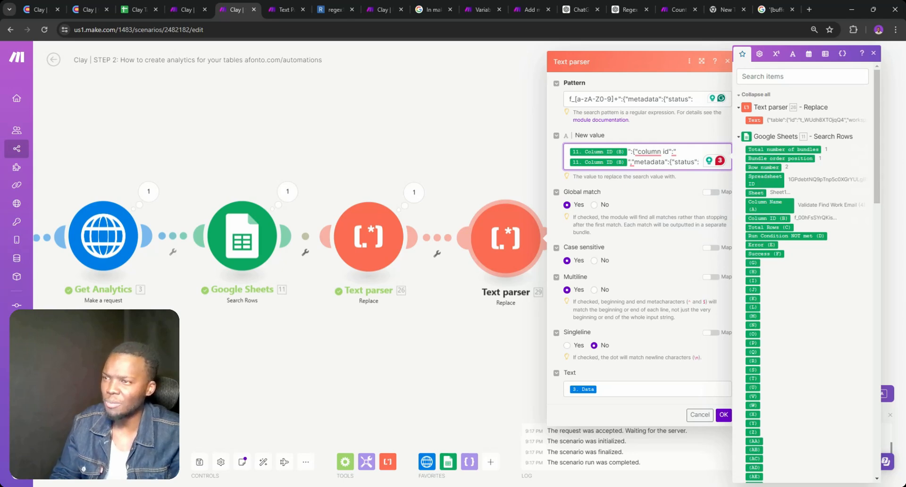
{"action": "left_click", "coordinate": [723, 415]}
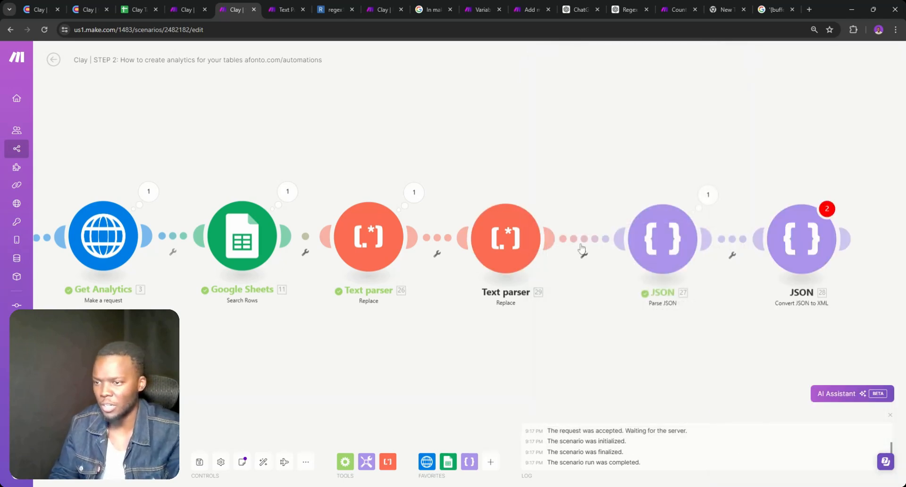
Unlink Text parser 29 from JSON and map its Text input to the first parser's output
{"action": "left_click", "coordinate": [604, 239]}
{"action": "left_click", "coordinate": [622, 258]}
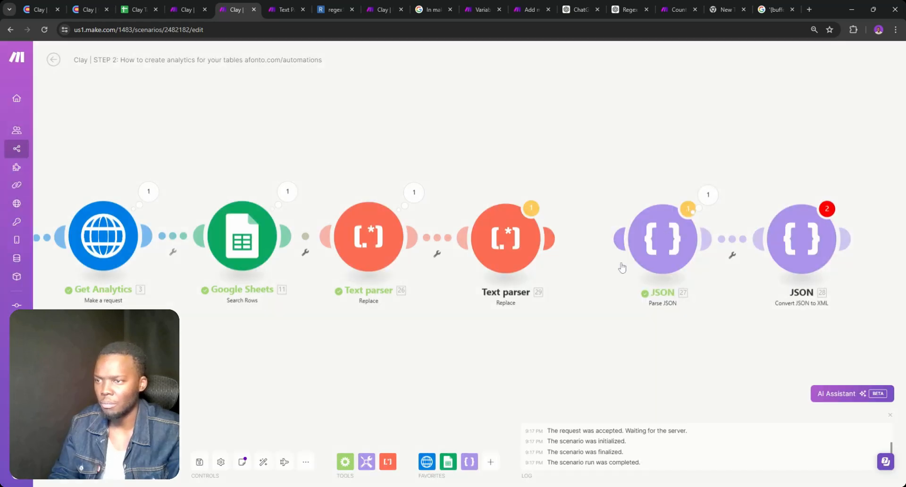
{"action": "left_click", "coordinate": [486, 238]}
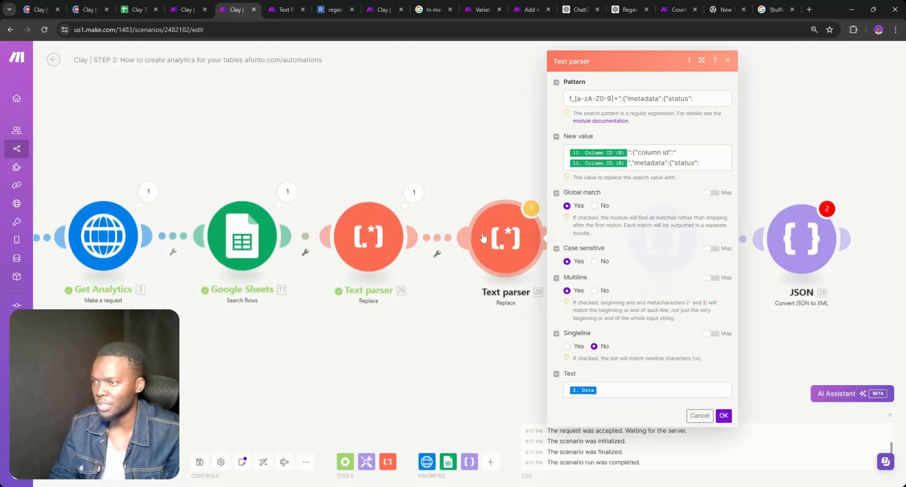
{"action": "left_click", "coordinate": [660, 390]}
{"action": "key", "text": "BackSpace"}
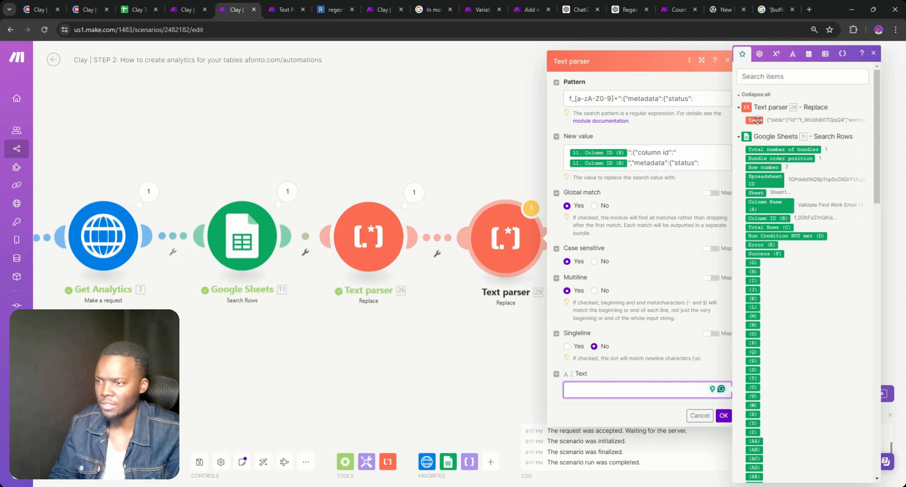
{"action": "left_click", "coordinate": [754, 120]}
Run the whole scenario once, continuing past the last-module warning
{"action": "left_click", "coordinate": [710, 415]}
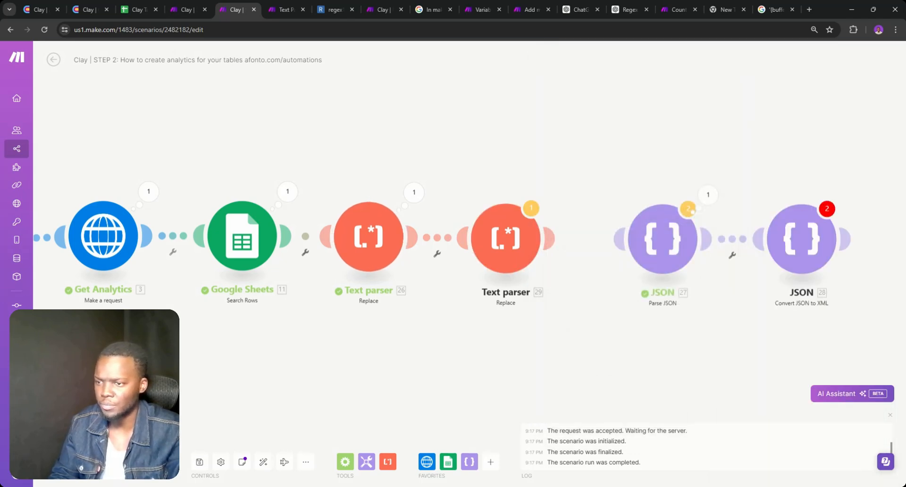
{"action": "left_click", "coordinate": [69, 462]}
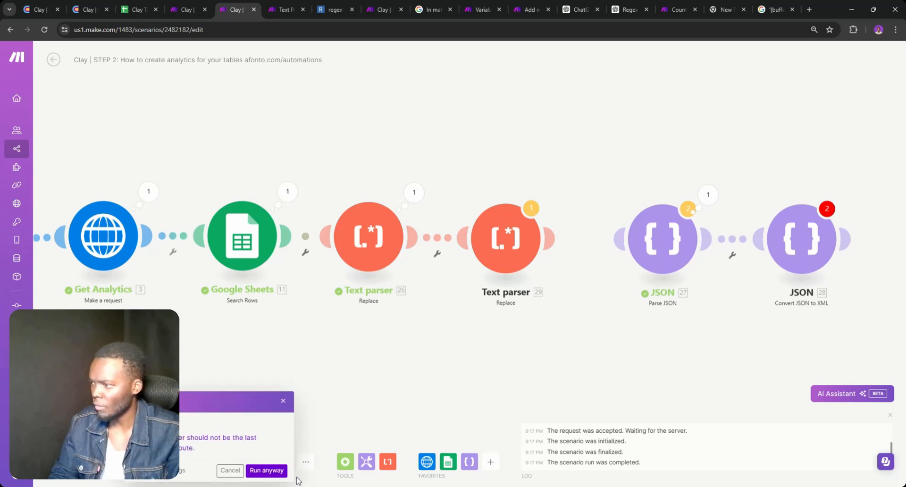
{"action": "left_click", "coordinate": [276, 472]}
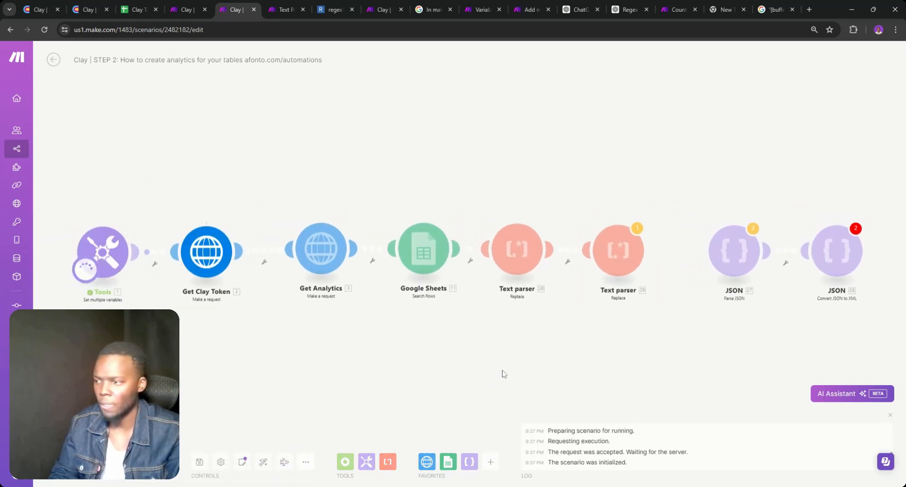
Open the second Text parser's operation output and search the page for 'afonto'
{"action": "left_click", "coordinate": [652, 217]}
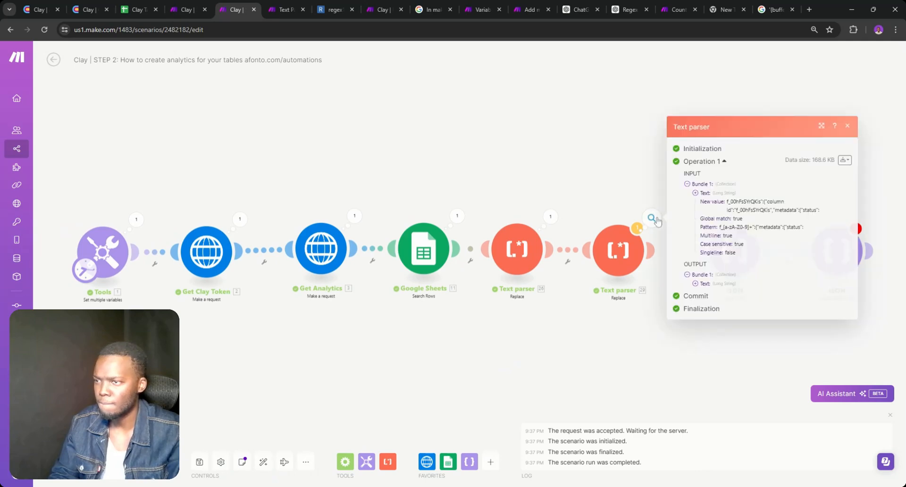
{"action": "key", "text": "ctrl+f"}
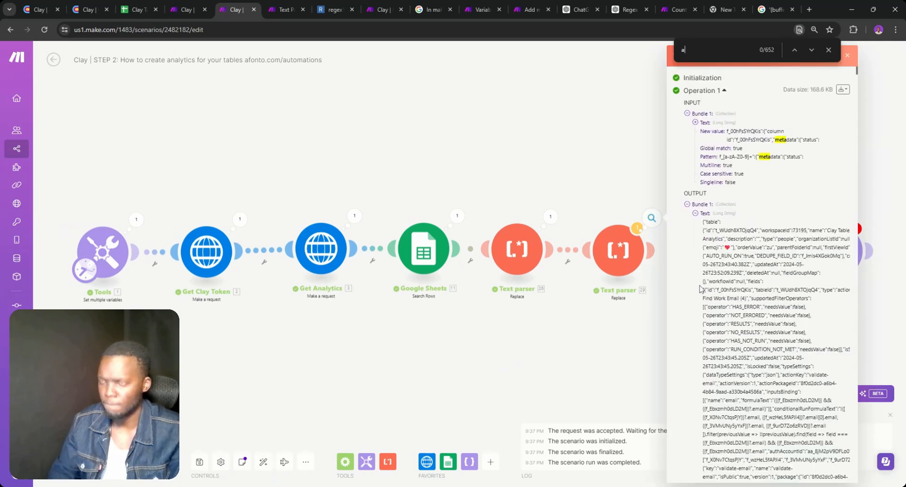
{"action": "type", "text": "afonto"}
{"action": "scroll", "coordinate": [672, 235], "scroll_direction": "down", "scroll_amount": 10}
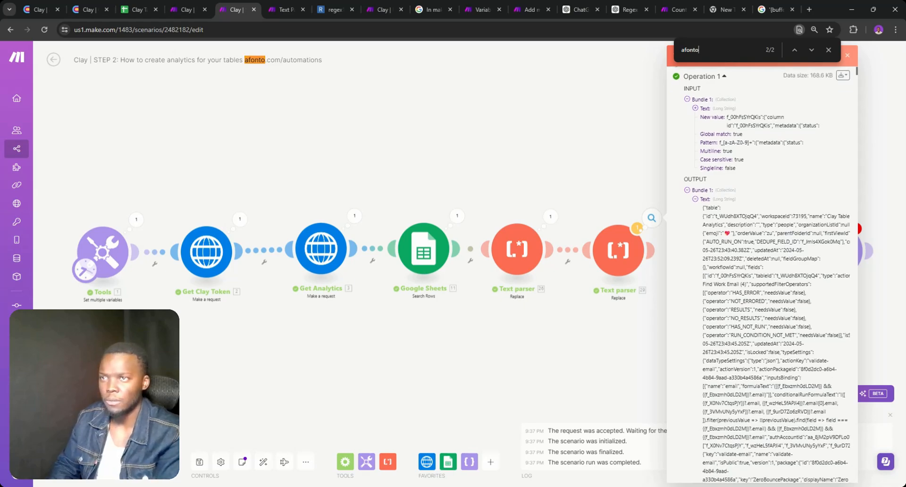
{"action": "scroll", "coordinate": [776, 273], "scroll_direction": "down", "scroll_amount": 5}
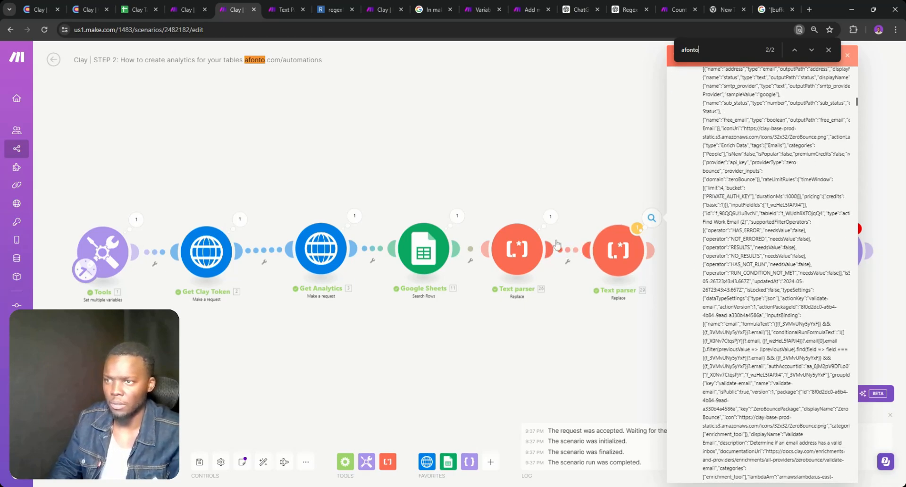
Search the output for 'metadata' and step through its 652 matches
{"action": "key", "text": "ctrl+f"}
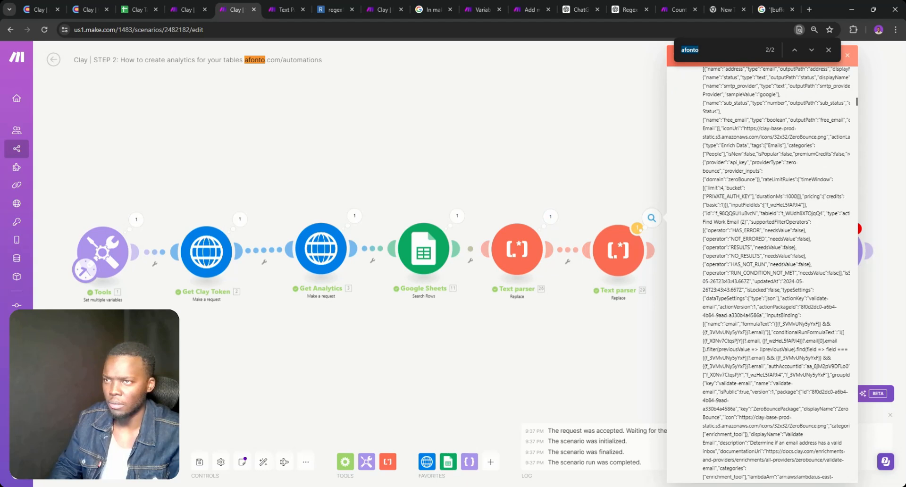
{"action": "type", "text": "meta"}
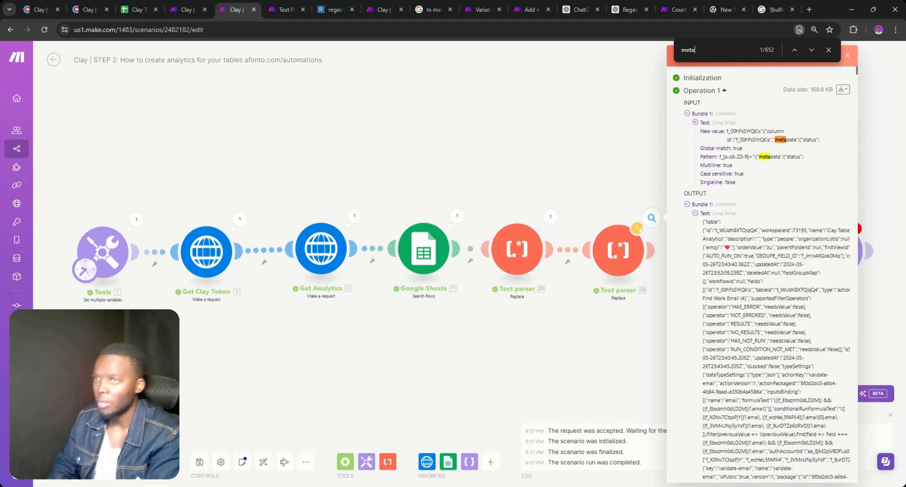
{"action": "type", "text": "data"}
{"action": "key", "text": "Return"}
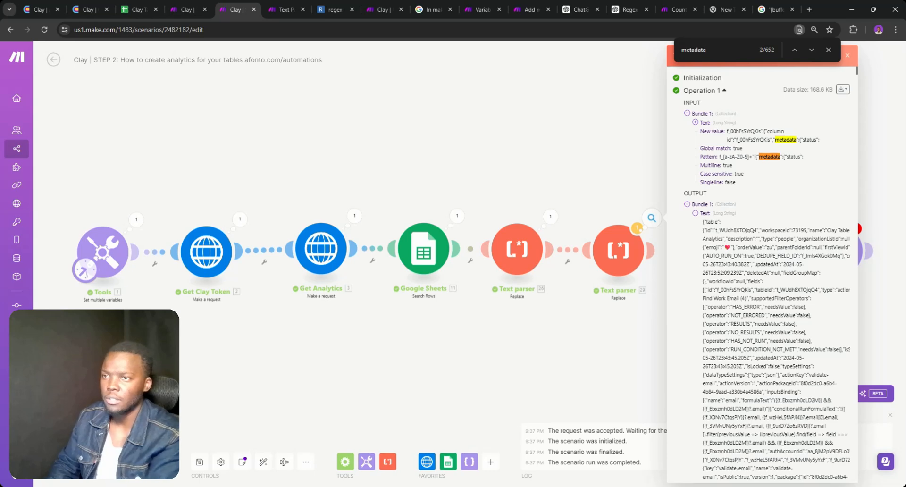
{"action": "key", "text": "Return"}
{"action": "left_click", "coordinate": [812, 49]}
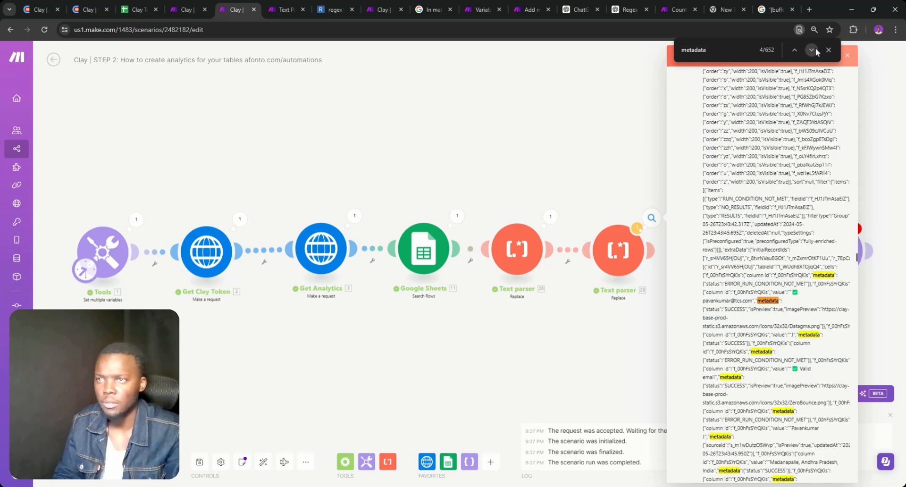
{"action": "scroll", "coordinate": [833, 295], "scroll_direction": "down", "scroll_amount": 2}
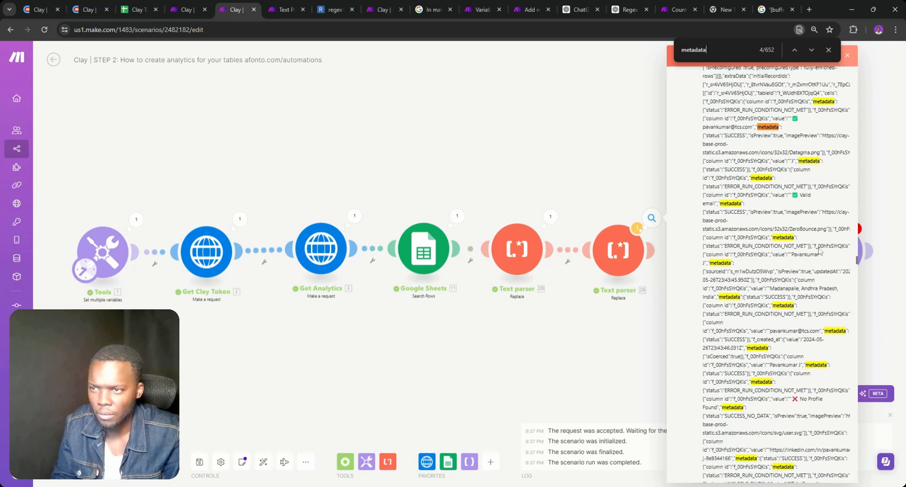
{"action": "scroll", "coordinate": [819, 250], "scroll_direction": "down", "scroll_amount": 4}
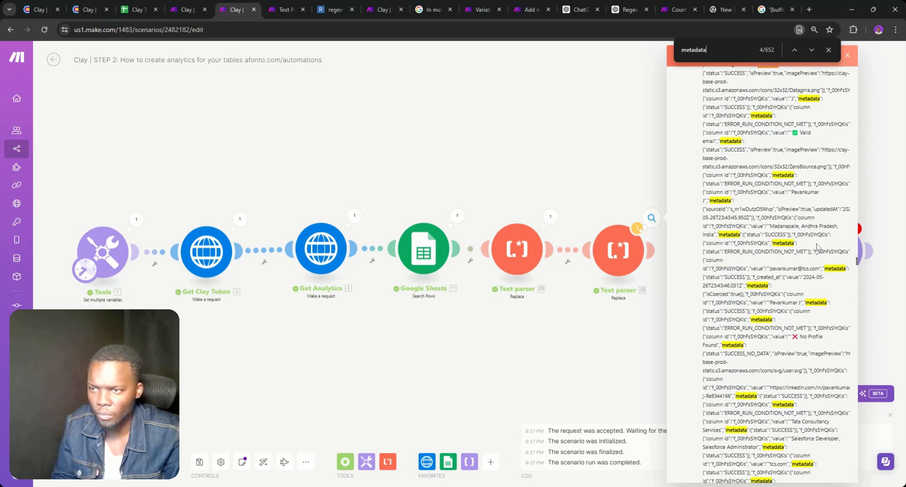
{"action": "scroll", "coordinate": [819, 248], "scroll_direction": "up", "scroll_amount": 15}
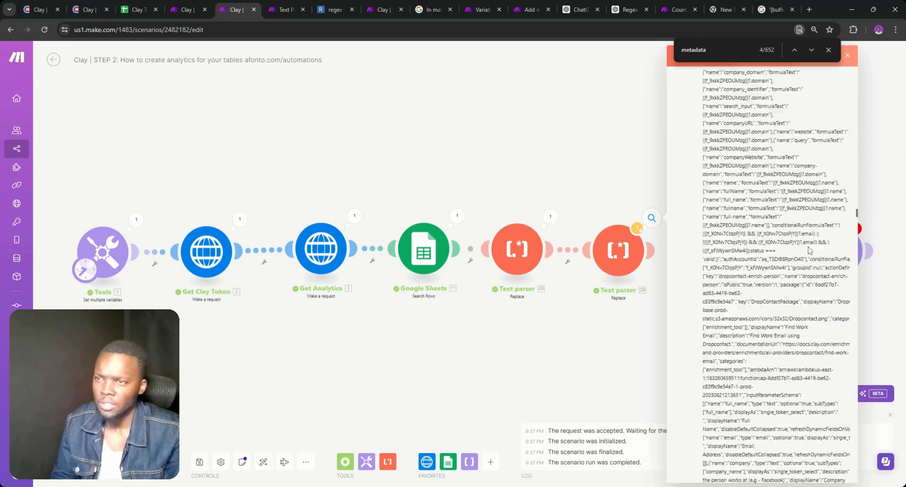
{"action": "scroll", "coordinate": [819, 248], "scroll_direction": "up", "scroll_amount": 10}
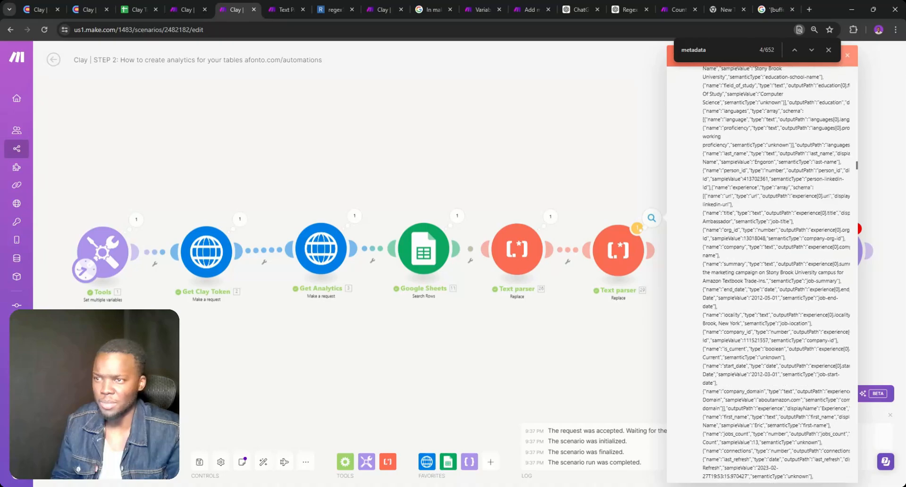
{"action": "scroll", "coordinate": [760, 269], "scroll_direction": "up", "scroll_amount": 13}
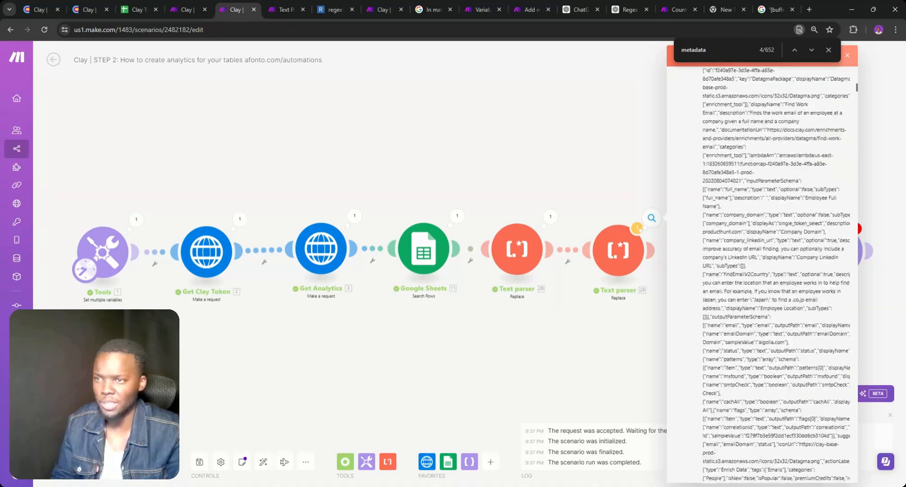
{"action": "scroll", "coordinate": [755, 271], "scroll_direction": "up", "scroll_amount": 5}
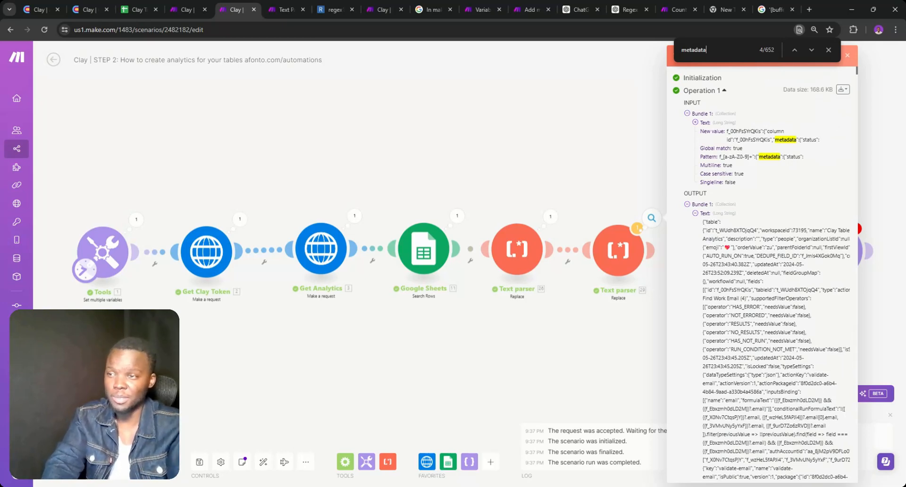
Select the entire output JSON text, then close the output panel
{"action": "left_click_drag", "start_coordinate": [868, 482], "coordinate": [869, 486]}
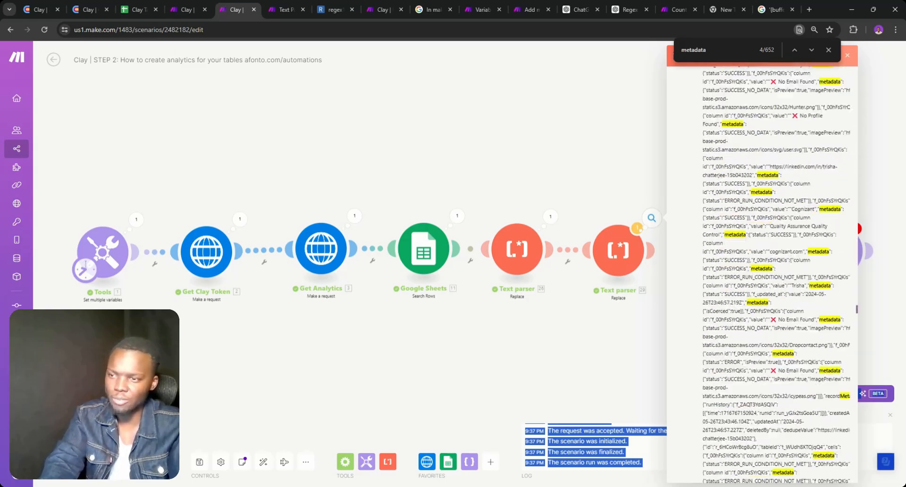
{"action": "scroll", "coordinate": [777, 275], "scroll_direction": "down", "scroll_amount": 20}
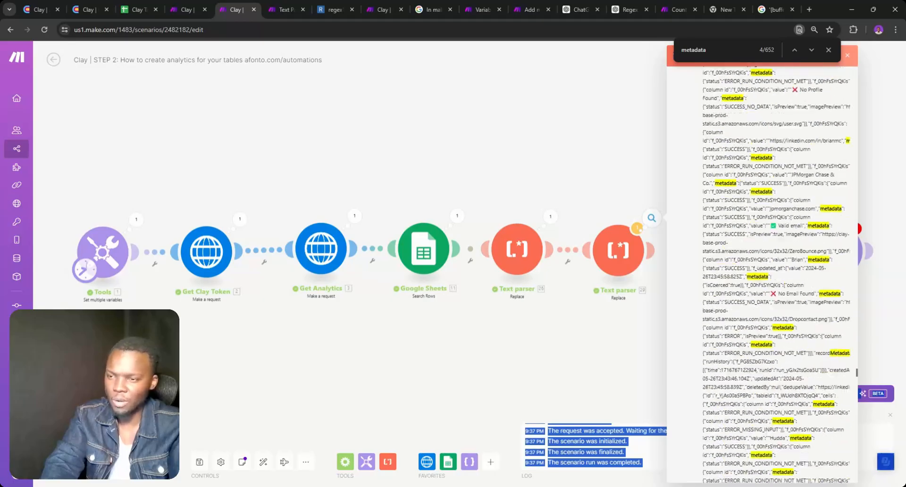
{"action": "scroll", "coordinate": [776, 274], "scroll_direction": "down", "scroll_amount": 20}
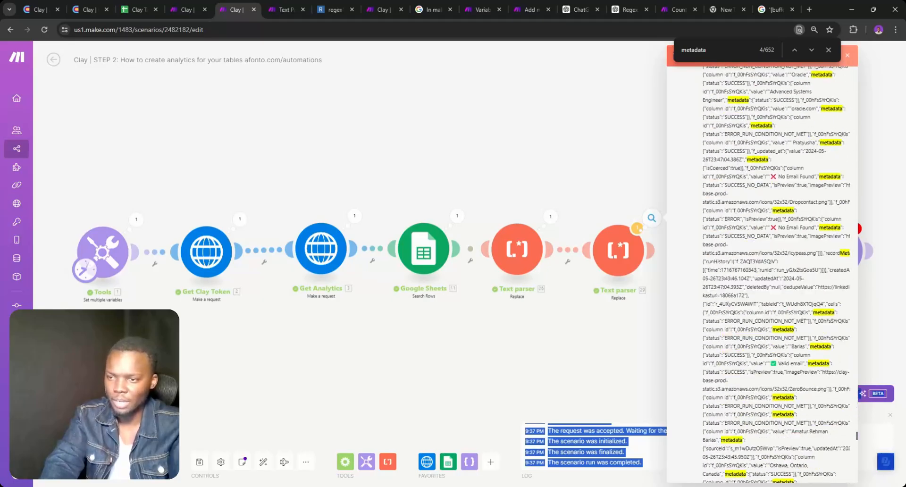
{"action": "left_click_drag", "start_coordinate": [844, 486], "coordinate": [776, 456]}
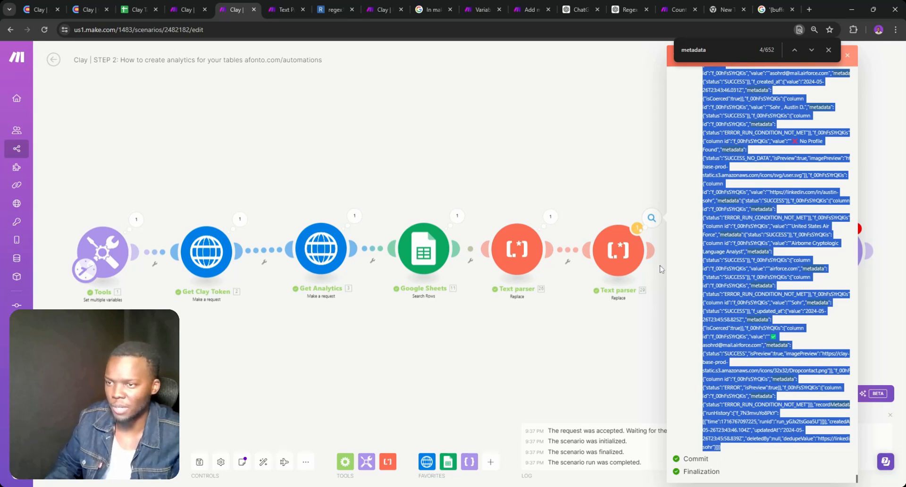
{"action": "left_click", "coordinate": [653, 309]}
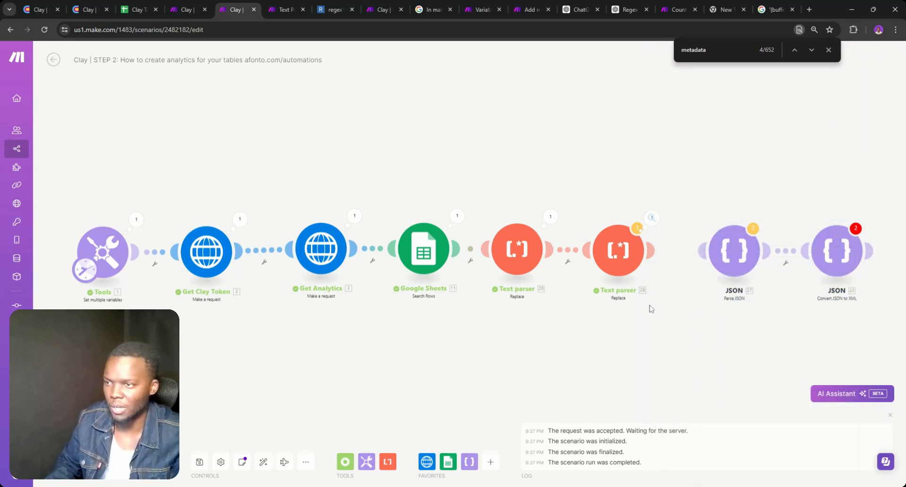
Delete the Convert JSON to XML module and close the page search
{"action": "right_click", "coordinate": [834, 253]}
{"action": "left_click", "coordinate": [859, 356]}
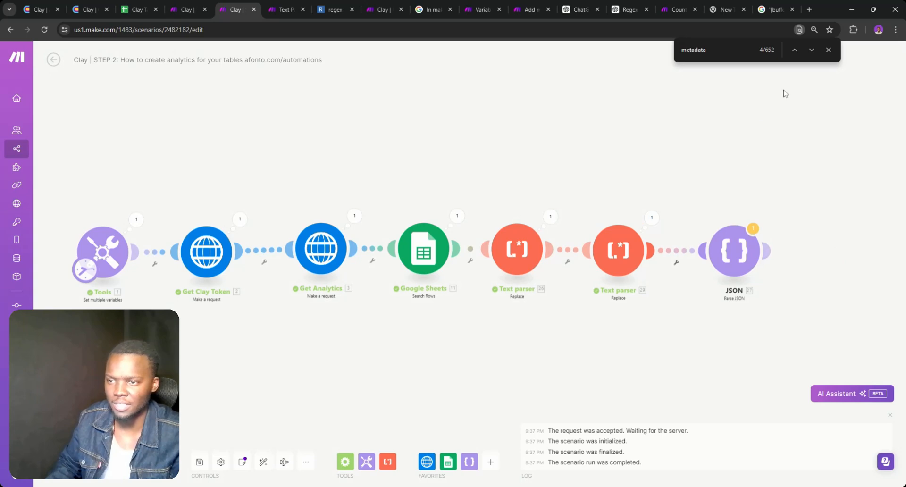
{"action": "left_click", "coordinate": [829, 50]}
Map 29. Text into Parse JSON's JSON string and rerun, getting 'Source is not valid JSON'
{"action": "left_click", "coordinate": [726, 240]}
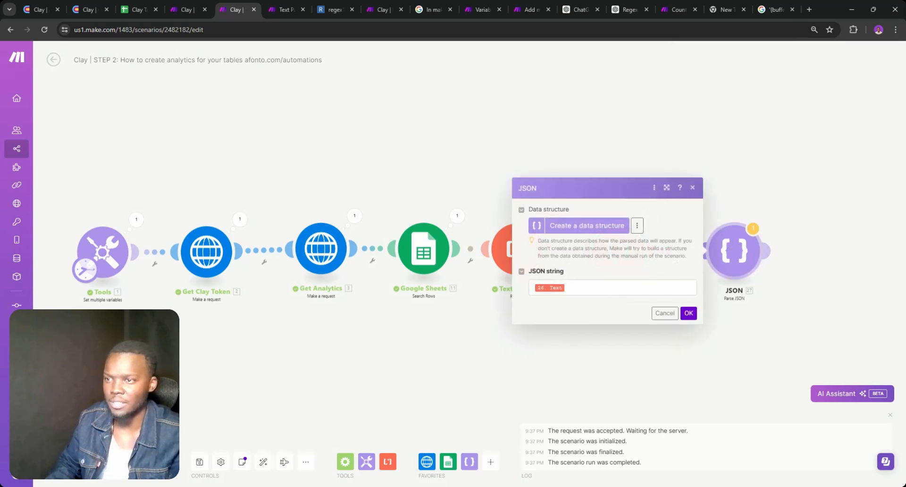
{"action": "left_click", "coordinate": [721, 120]}
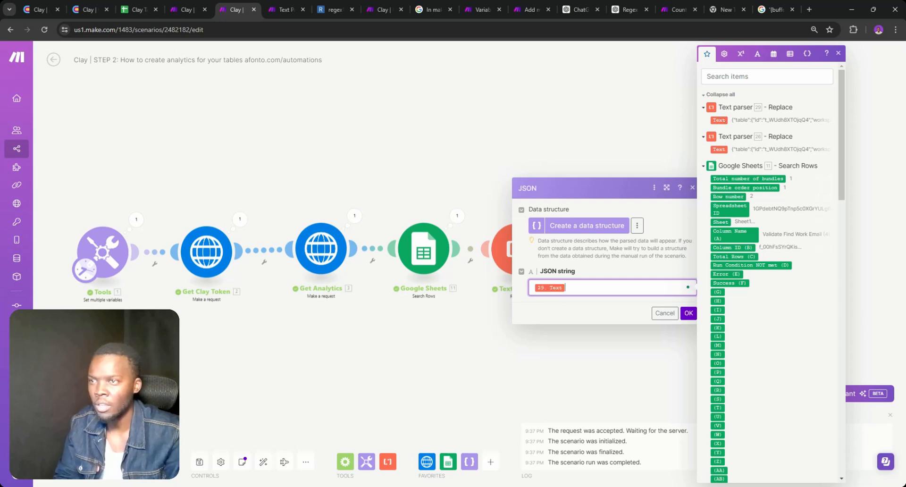
{"action": "left_click", "coordinate": [688, 314]}
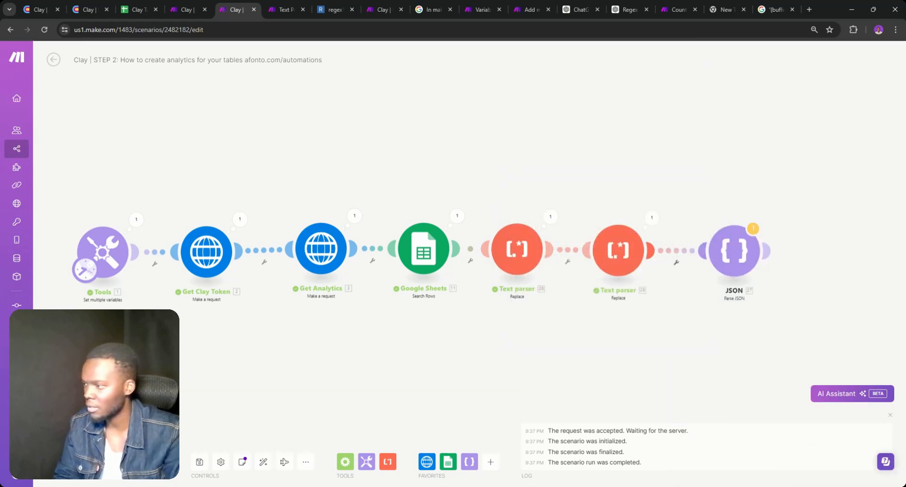
{"action": "left_click", "coordinate": [70, 462]}
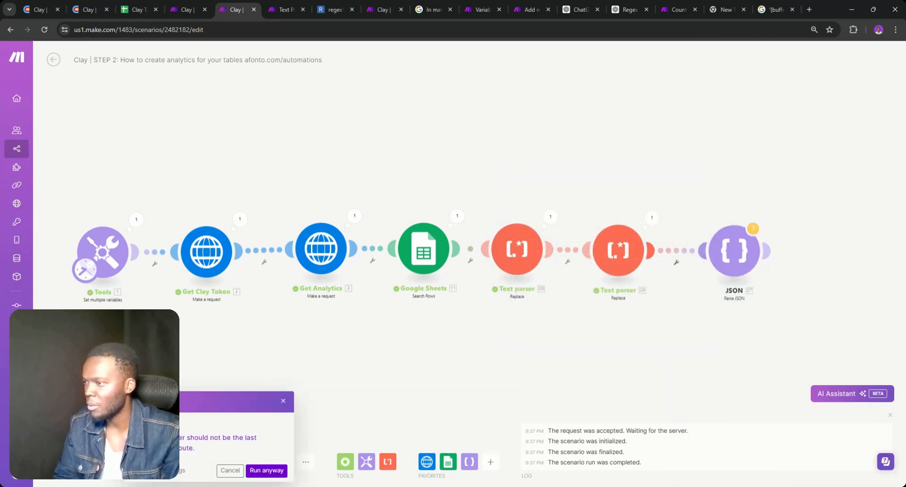
{"action": "left_click", "coordinate": [259, 473]}
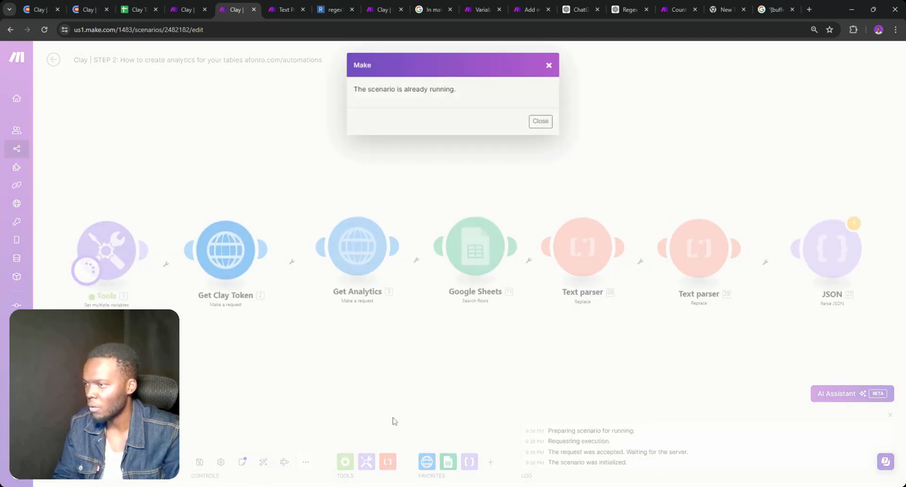
{"action": "left_click", "coordinate": [548, 65]}
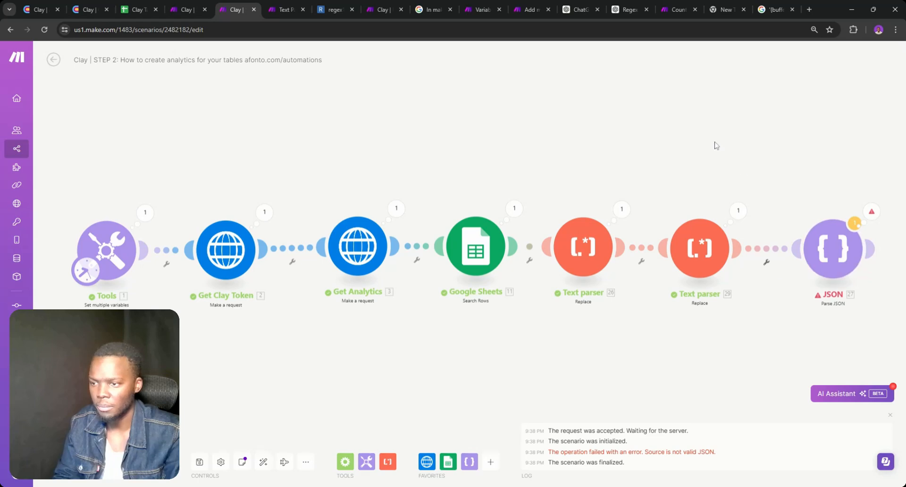
{"action": "left_click", "coordinate": [678, 9]}
{"action": "left_click", "coordinate": [581, 10]}
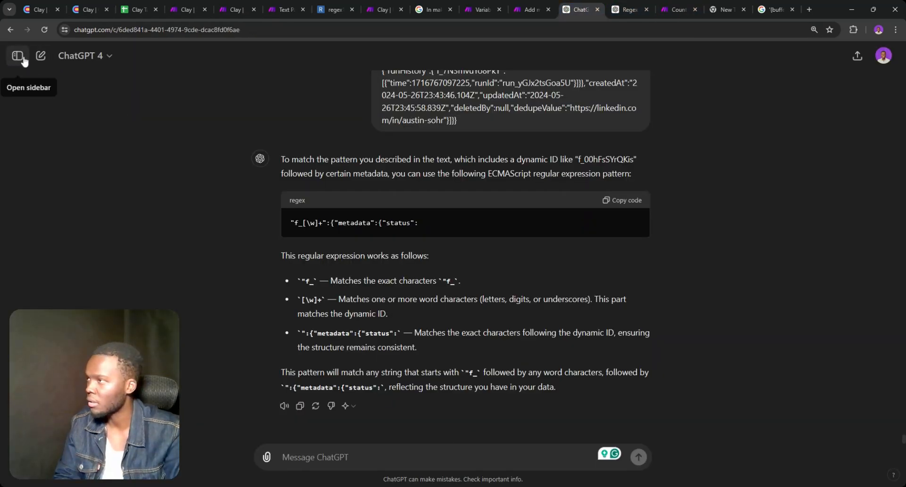
In a new chat, send 'Why is this JSON file giving me an error' with the JSON pasted
{"action": "left_click", "coordinate": [40, 56]}
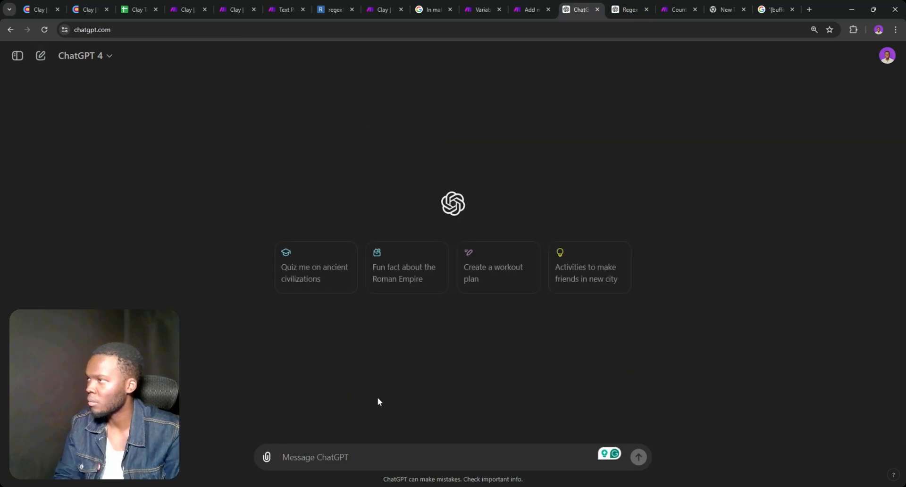
{"action": "type", "text": "Why is this JSO"}
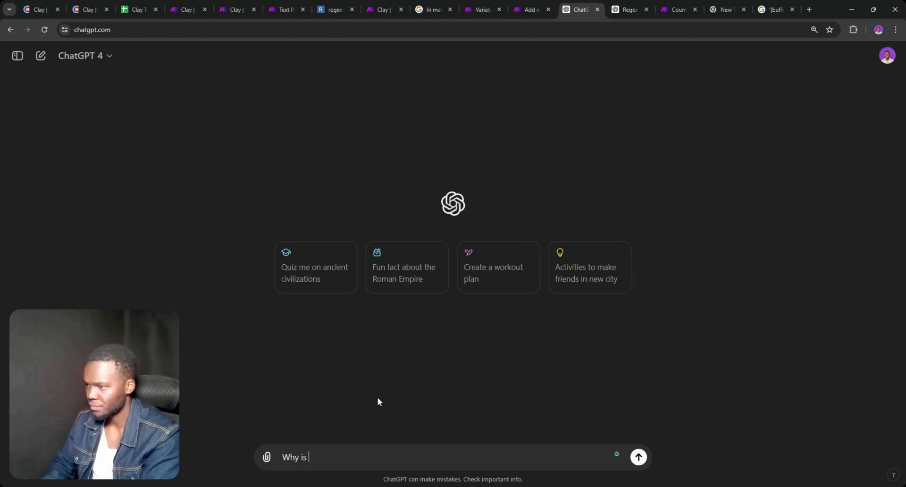
{"action": "type", "text": "N "}
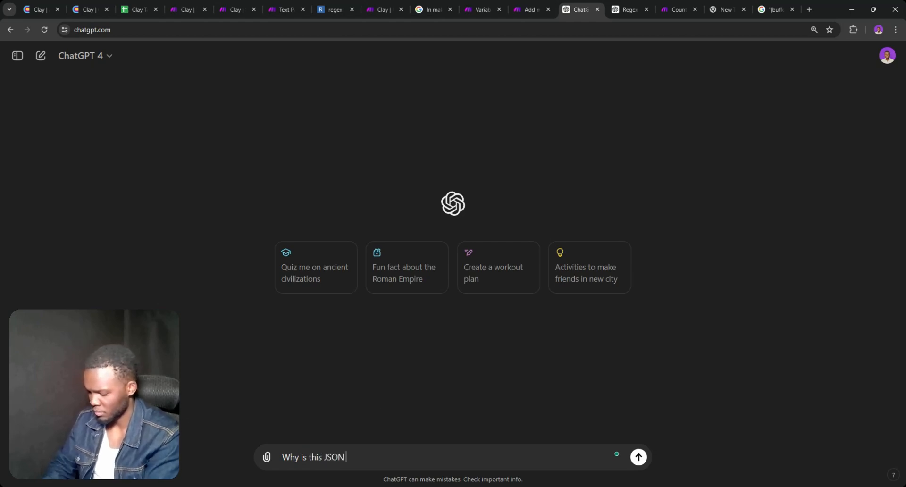
{"action": "type", "text": "file "}
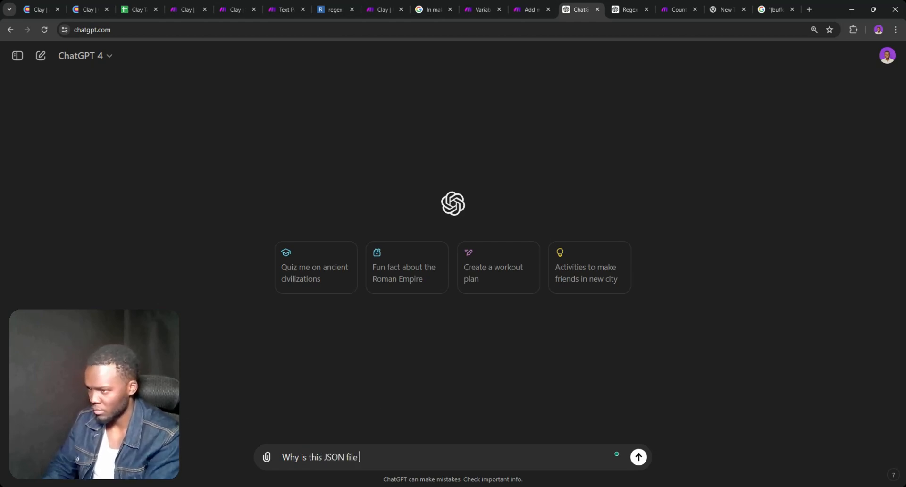
{"action": "type", "text": "giving me an "}
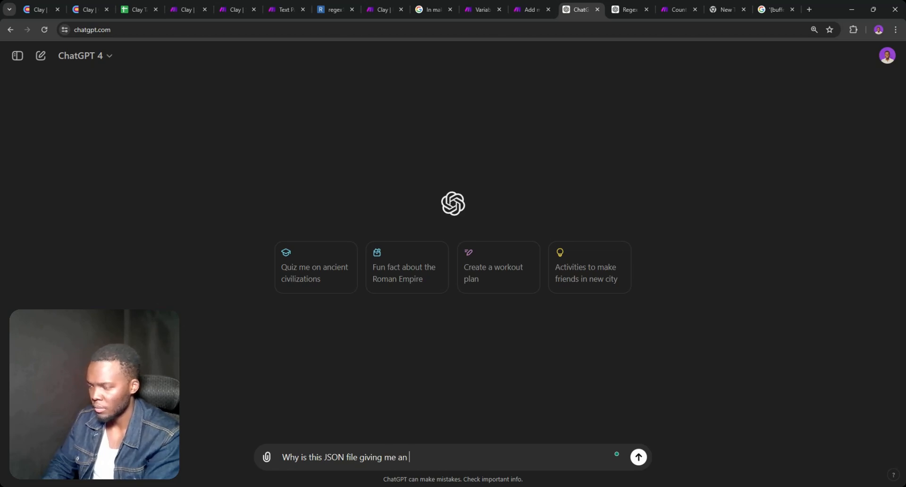
{"action": "type", "text": "error"}
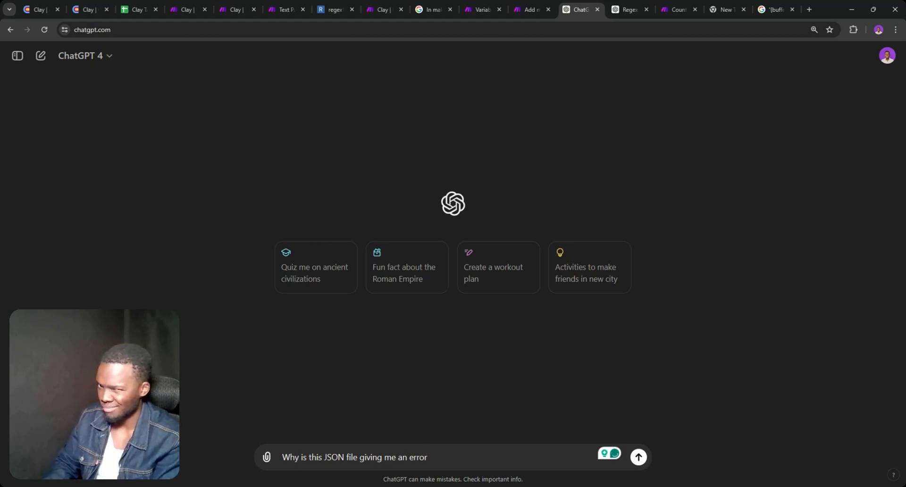
{"action": "key", "text": "ctrl+v"}
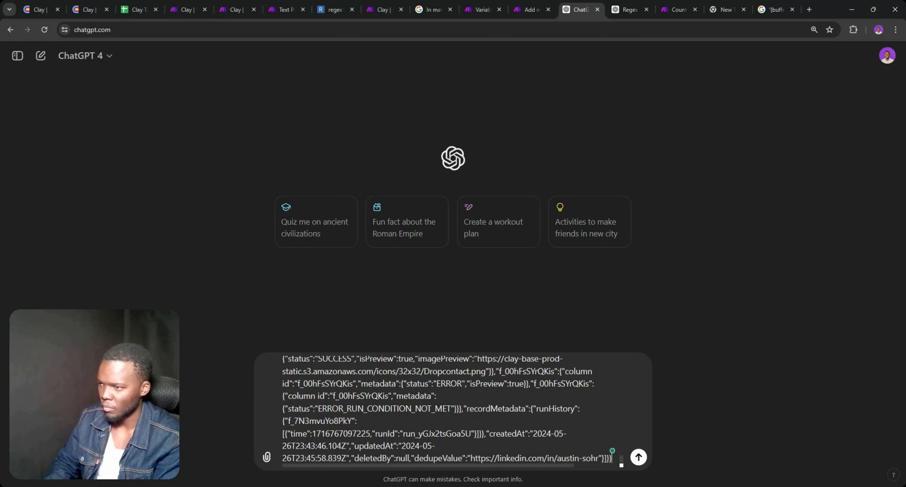
{"action": "scroll", "coordinate": [446, 409], "scroll_direction": "up", "scroll_amount": 1}
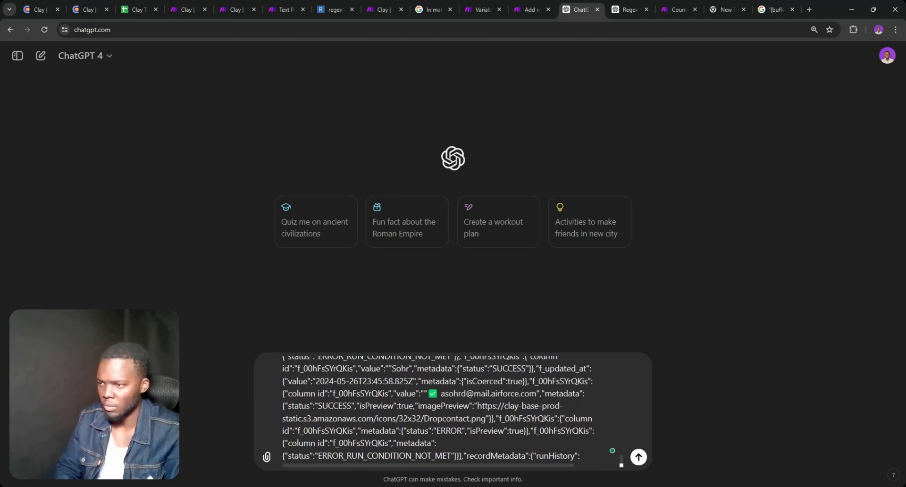
{"action": "scroll", "coordinate": [445, 410], "scroll_direction": "up", "scroll_amount": 10}
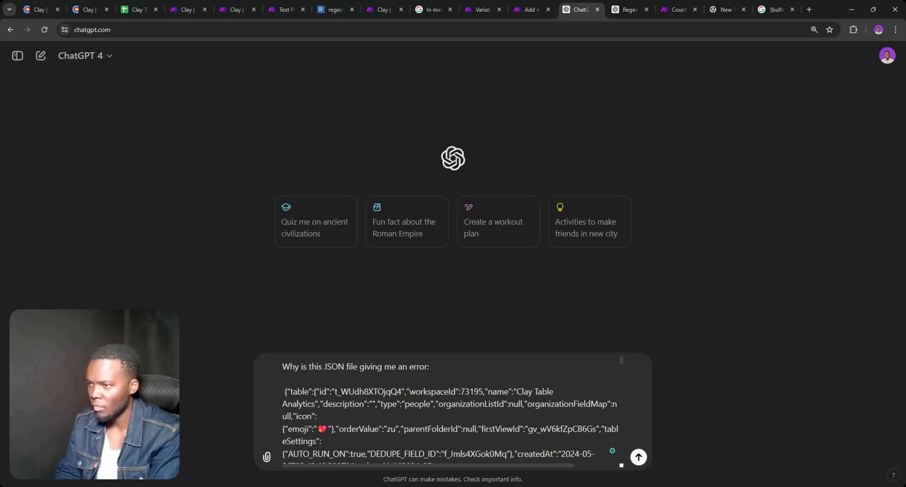
{"action": "key", "text": "Return"}
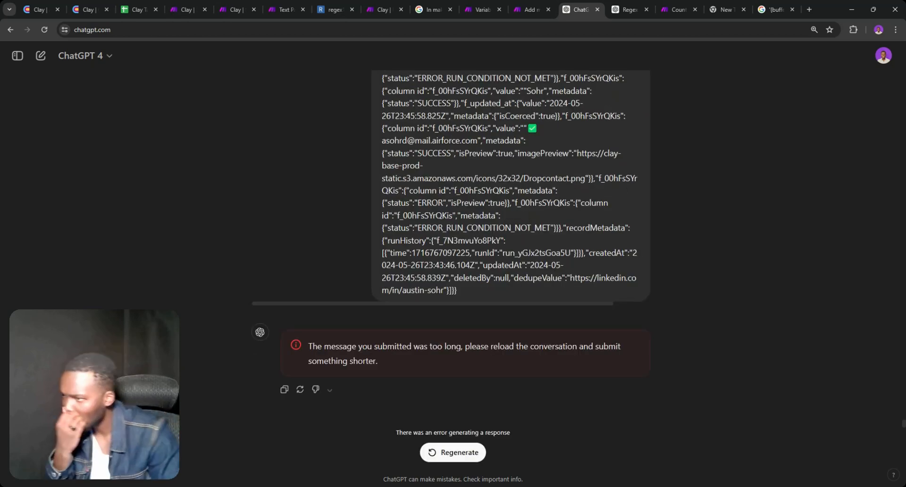
Scroll through the sent message and search it for 'meta', finding 650 matches
{"action": "scroll", "coordinate": [498, 296], "scroll_direction": "up", "scroll_amount": 6}
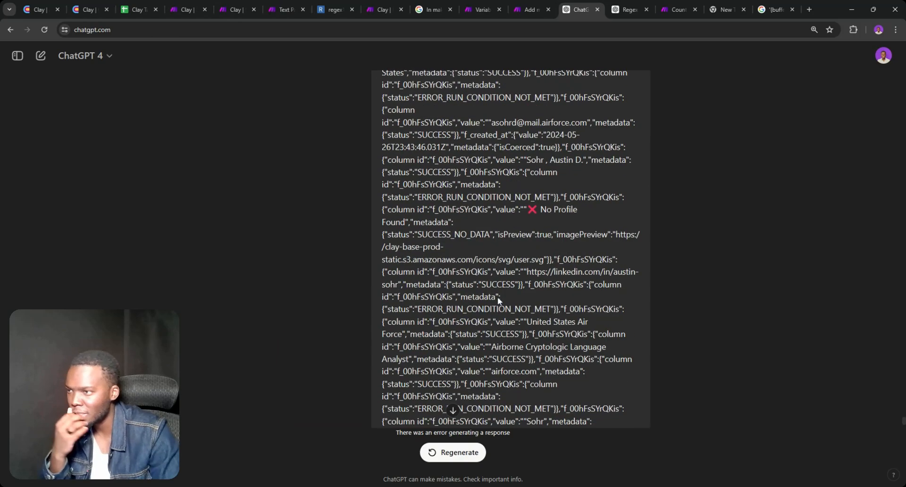
{"action": "scroll", "coordinate": [497, 296], "scroll_direction": "up", "scroll_amount": 7}
{"action": "scroll", "coordinate": [497, 301], "scroll_direction": "up", "scroll_amount": 20}
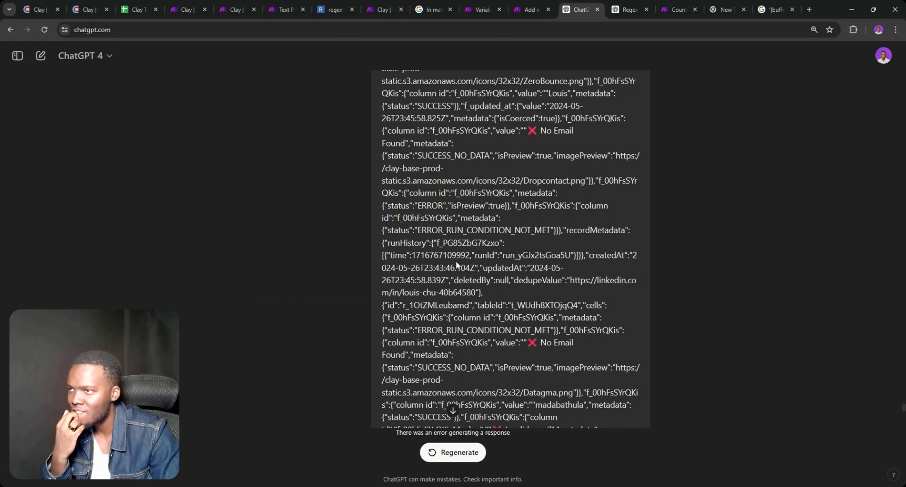
{"action": "scroll", "coordinate": [454, 262], "scroll_direction": "up", "scroll_amount": 7}
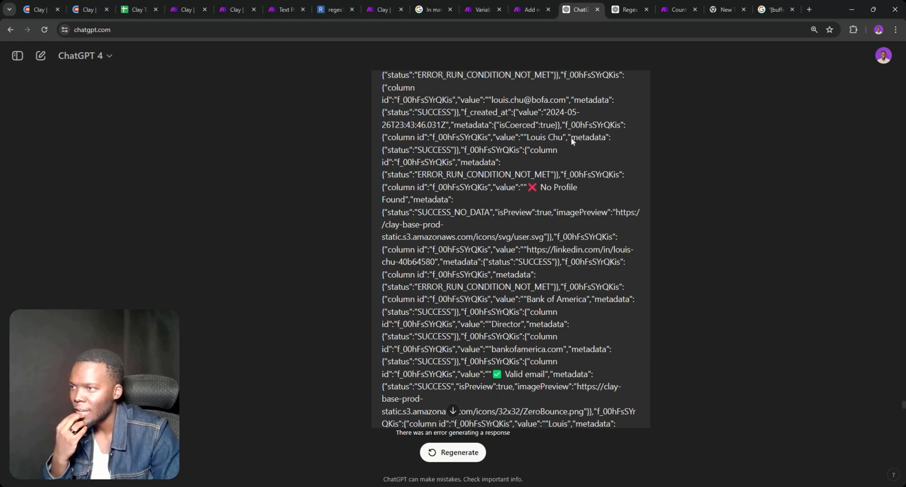
{"action": "scroll", "coordinate": [597, 71], "scroll_direction": "up", "scroll_amount": 5}
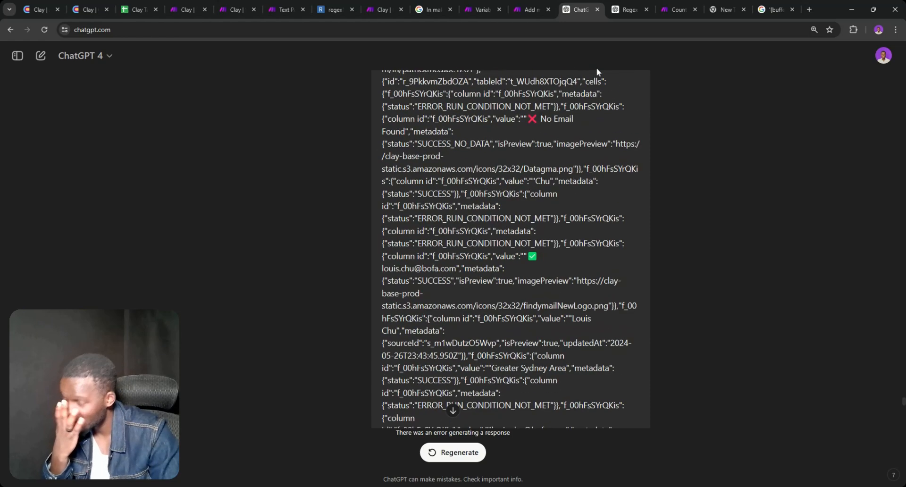
{"action": "scroll", "coordinate": [596, 70], "scroll_direction": "up", "scroll_amount": 8}
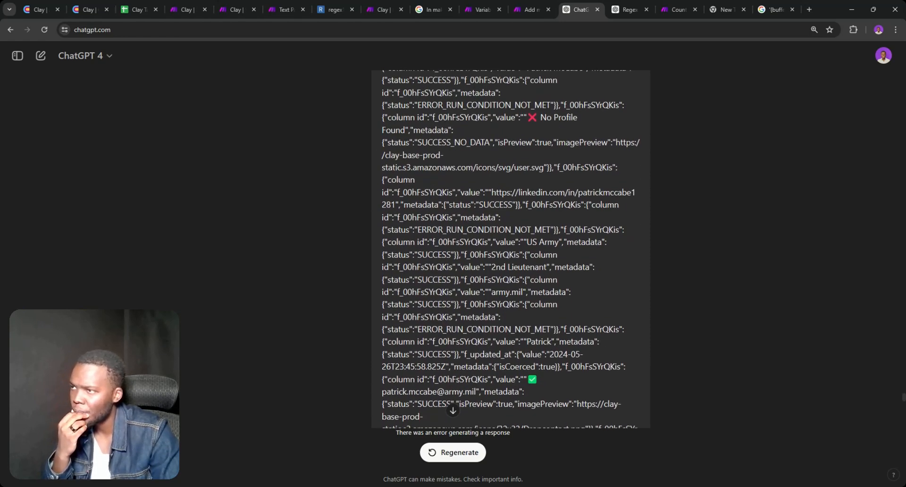
{"action": "scroll", "coordinate": [431, 163], "scroll_direction": "up", "scroll_amount": 1}
{"action": "key", "text": "ctrl+f"}
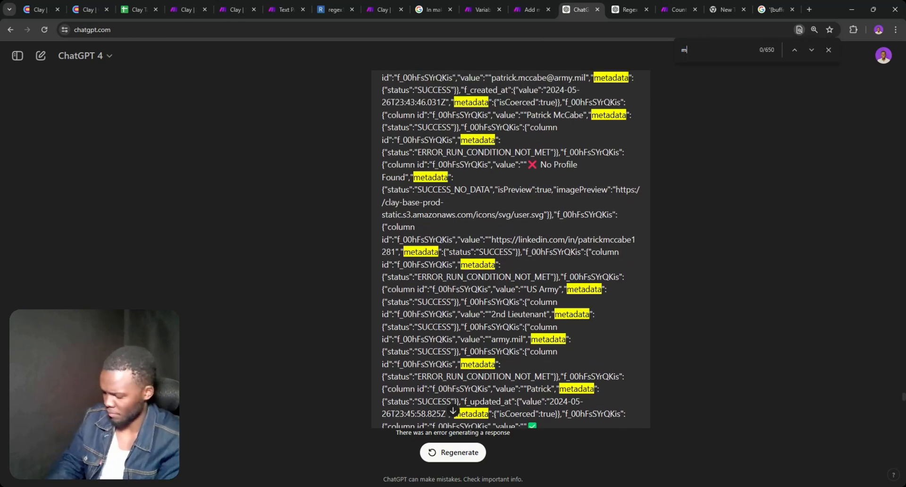
{"action": "type", "text": "meta"}
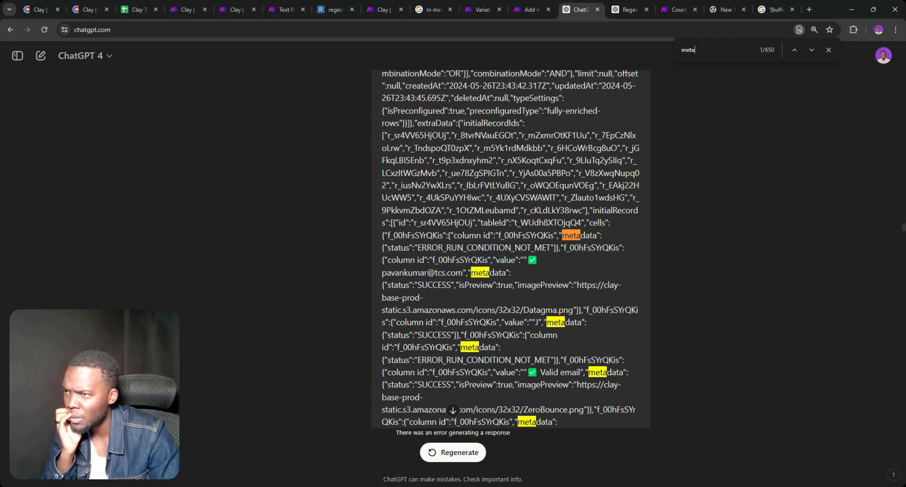
Select the repeated field id f_00hFsSYrQKis in the message
{"action": "double_click", "coordinate": [414, 236]}
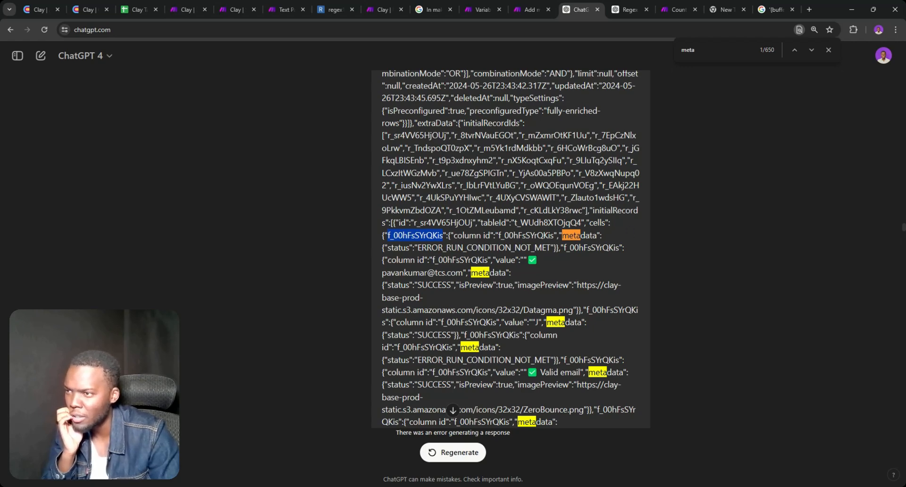
{"action": "key", "text": "ctrl+a"}
{"action": "left_click", "coordinate": [511, 248]}
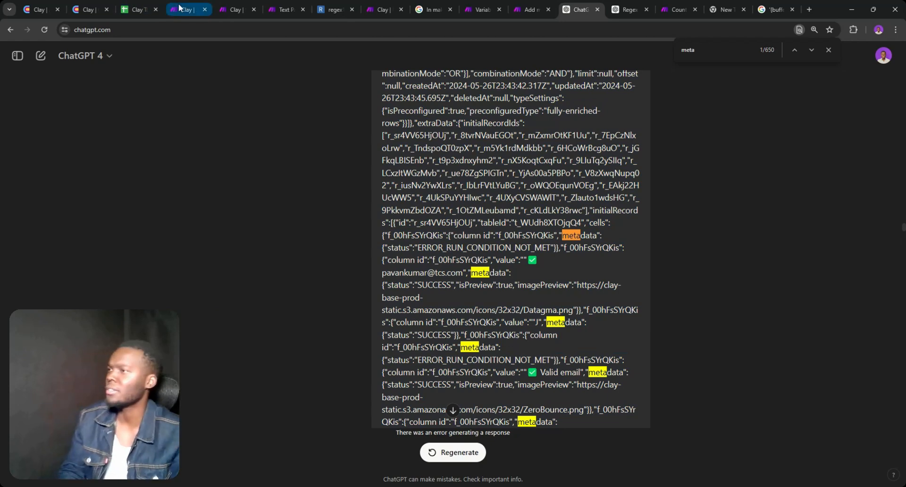
{"action": "key", "text": "ctrl+a"}
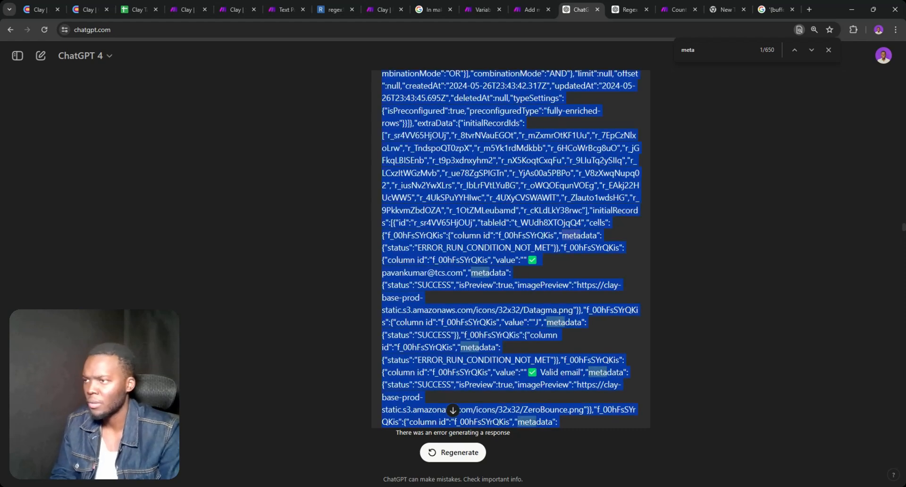
{"action": "left_click", "coordinate": [510, 254]}
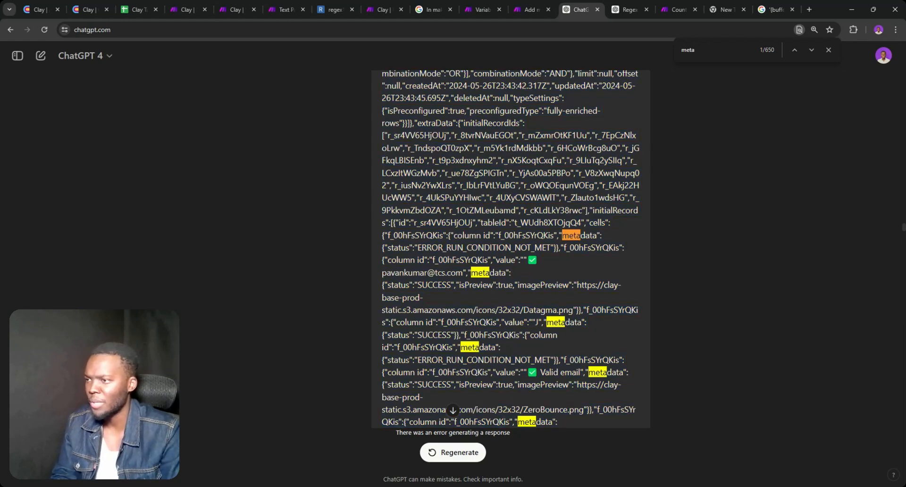
{"action": "double_click", "coordinate": [414, 235]}
{"action": "key", "text": "ctrl+c"}
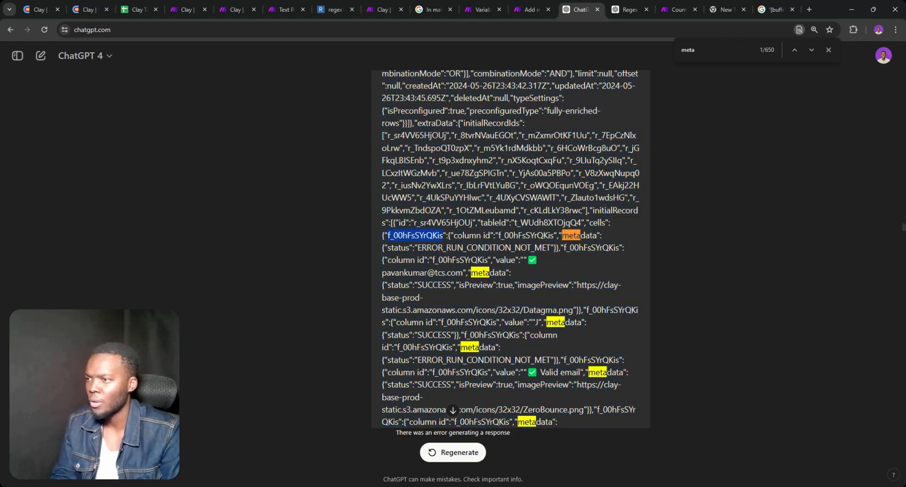
In the STEP 2 scenario, expand Get Analytics' output Data and search it for f_00hFsSYrQKis
{"action": "left_click", "coordinate": [192, 4]}
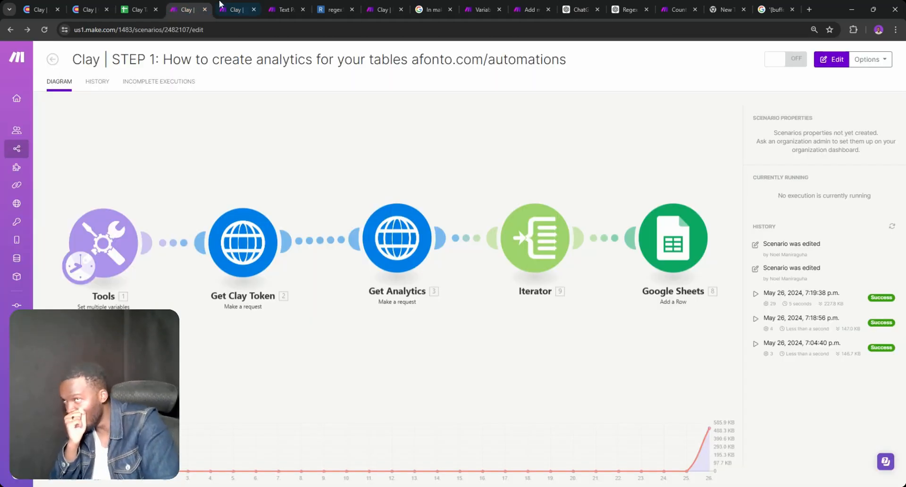
{"action": "left_click", "coordinate": [232, 7]}
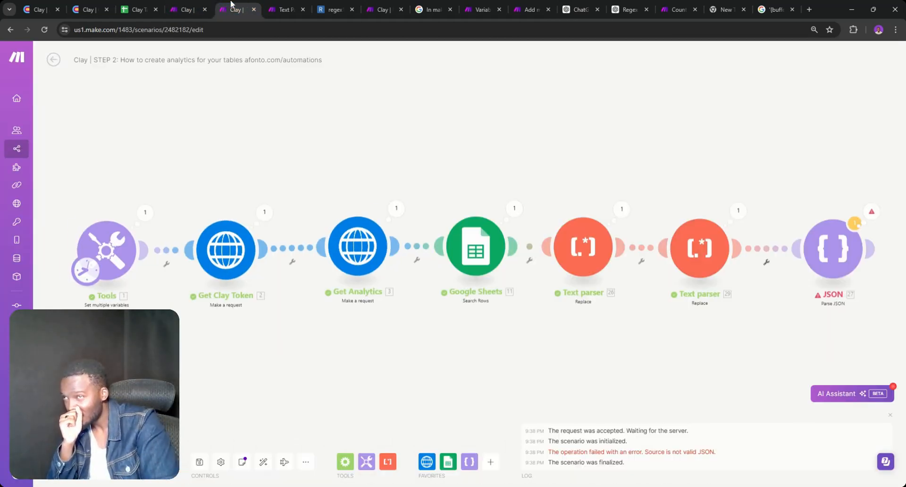
{"action": "left_click", "coordinate": [394, 210]}
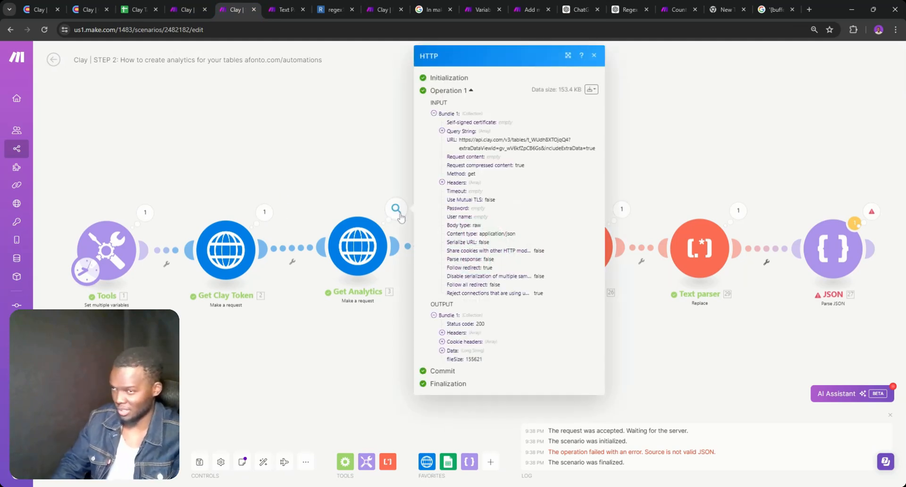
{"action": "left_click", "coordinate": [442, 350]}
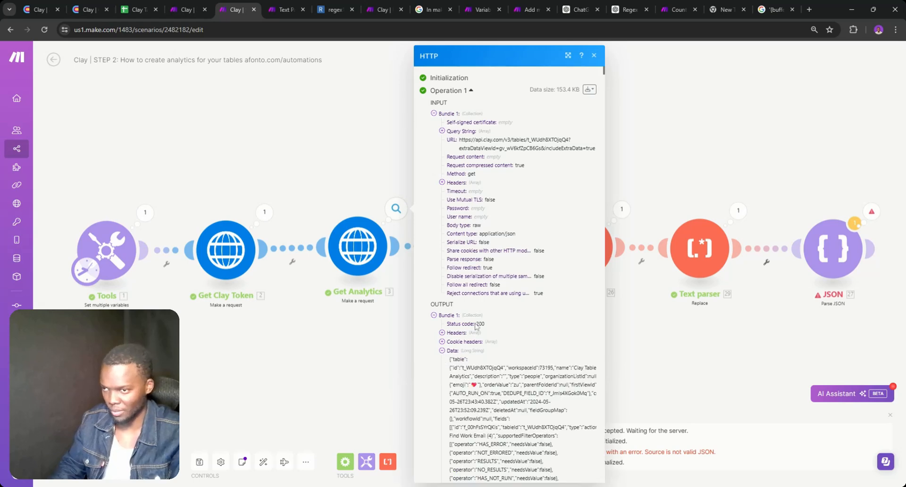
{"action": "key", "text": "ctrl+f"}
{"action": "key", "text": "ctrl+v"}
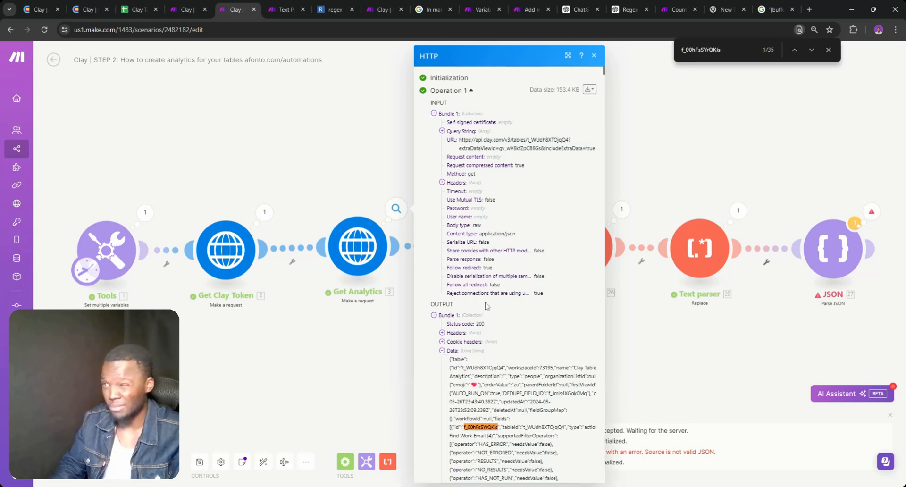
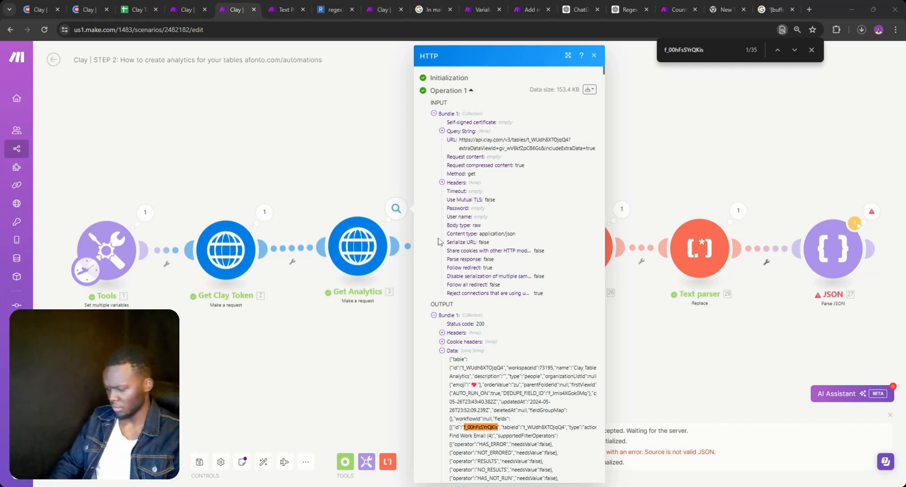
Cycle through the f_00hFsSYrQKis matches in Get Analytics' output, then close that output
{"action": "key", "text": "Return"}
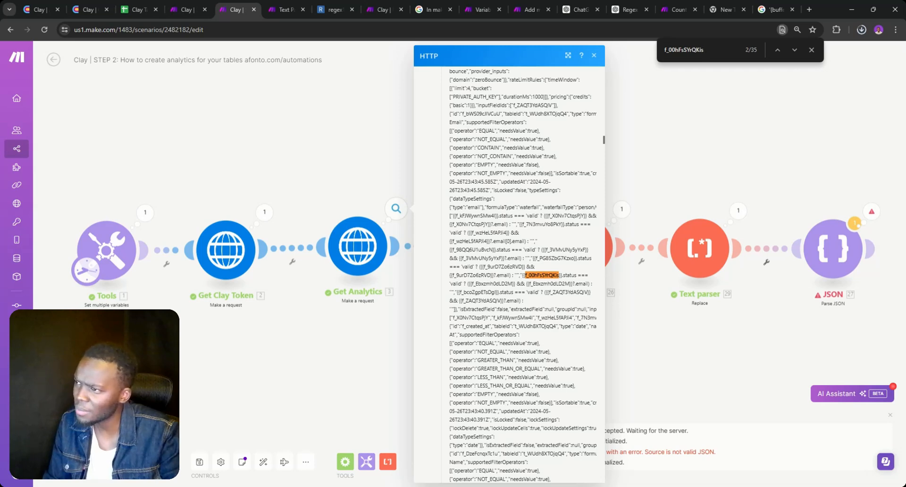
{"action": "left_click", "coordinate": [795, 50]}
{"action": "left_click", "coordinate": [795, 50]}
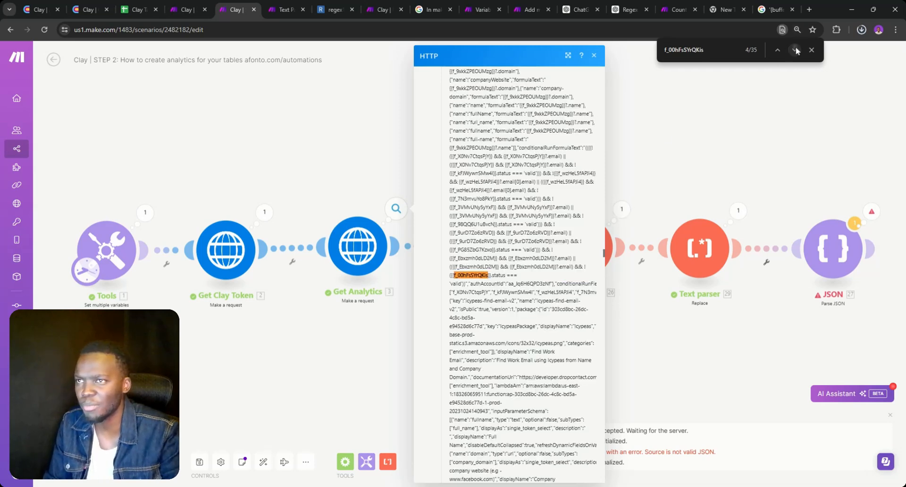
{"action": "left_click", "coordinate": [795, 50]}
{"action": "left_click", "coordinate": [796, 50]}
{"action": "left_click", "coordinate": [795, 50]}
{"action": "left_click", "coordinate": [795, 50]}
{"action": "left_click", "coordinate": [795, 50]}
{"action": "left_click", "coordinate": [795, 50]}
{"action": "left_click", "coordinate": [796, 50]}
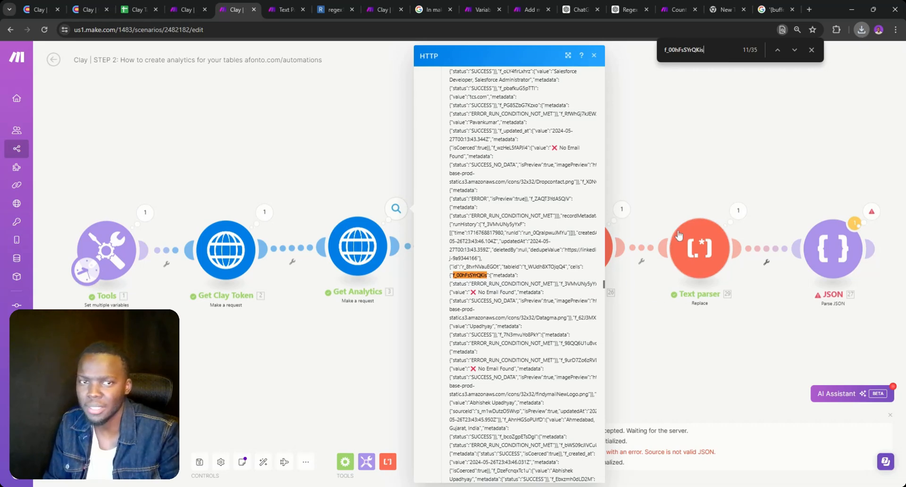
{"action": "left_click", "coordinate": [759, 177]}
{"action": "left_click", "coordinate": [757, 176]}
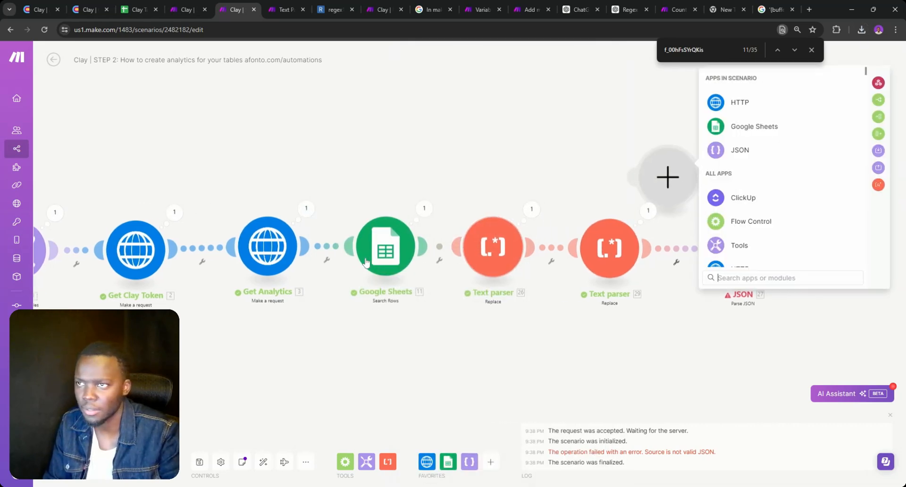
Reopen Get Analytics' output, expand its raw Data and search it again for f_00hFsSYrQKis
{"action": "left_click", "coordinate": [306, 208]}
{"action": "left_click", "coordinate": [352, 352]}
{"action": "left_click", "coordinate": [352, 350]}
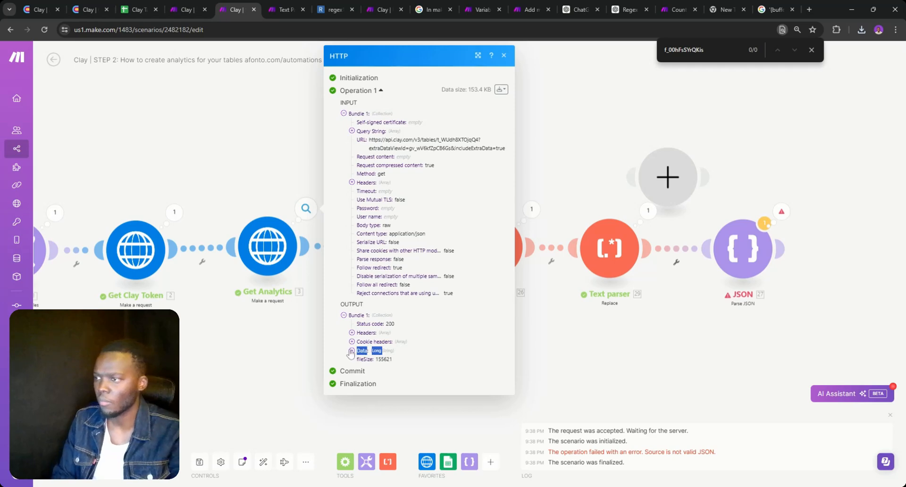
{"action": "left_click", "coordinate": [352, 351]}
{"action": "key", "text": "ctrl+f"}
{"action": "key", "text": "Return"}
{"action": "key", "text": "Return"}
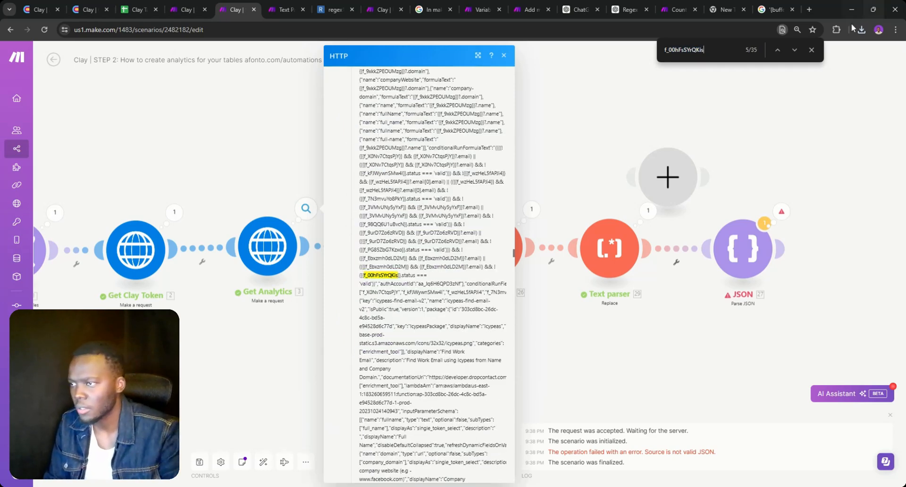
Step through the f_00hFsSYrQKis matches, check the ChatGPT tab, and come back to Make
{"action": "left_click", "coordinate": [795, 50]}
{"action": "left_click", "coordinate": [796, 51]}
{"action": "left_click", "coordinate": [799, 52]}
{"action": "left_click", "coordinate": [799, 53]}
{"action": "left_click", "coordinate": [799, 53]}
{"action": "left_click", "coordinate": [799, 52]}
{"action": "left_click", "coordinate": [798, 53]}
{"action": "left_click", "coordinate": [799, 53]}
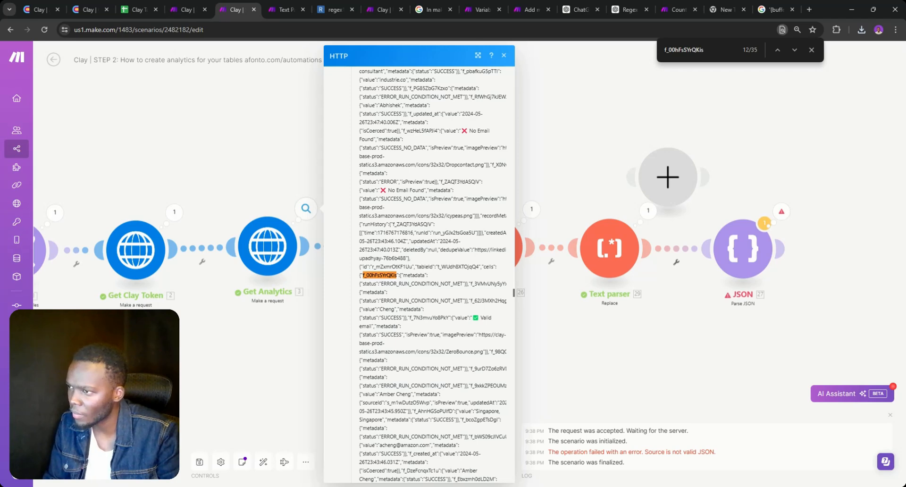
{"action": "key", "text": "Return"}
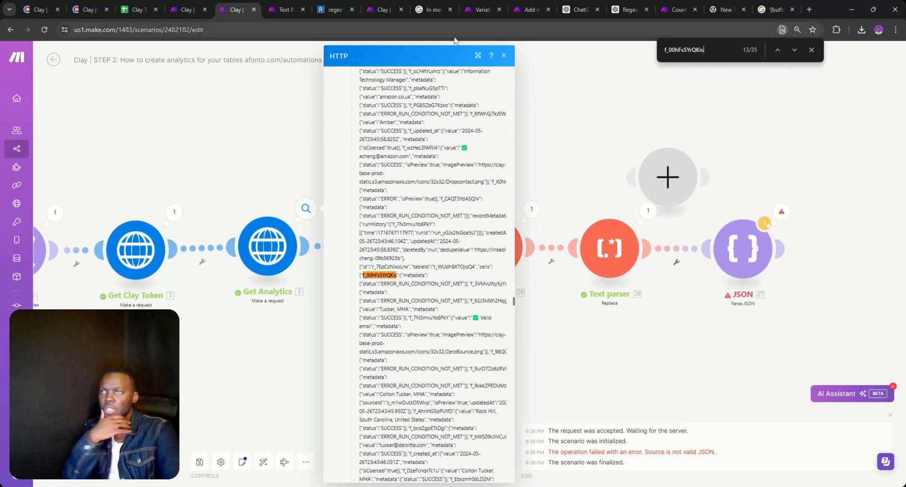
{"action": "left_click", "coordinate": [580, 10]}
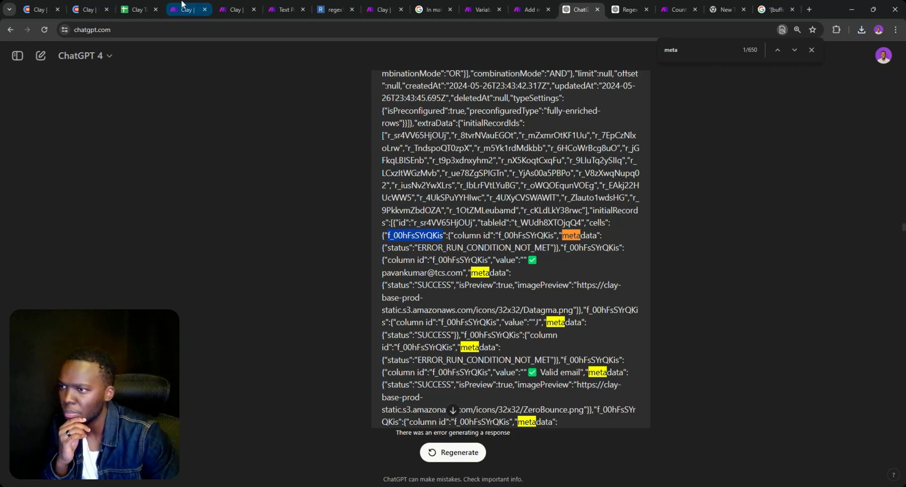
{"action": "left_click", "coordinate": [238, 10]}
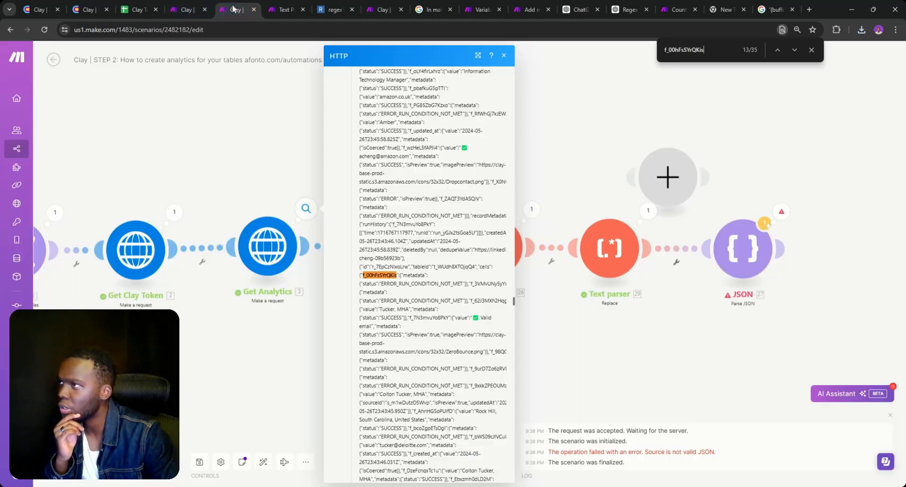
Replace the JSON module's 29. Text input with 3. Data, then run the scenario once anyway
{"action": "left_click", "coordinate": [780, 212]}
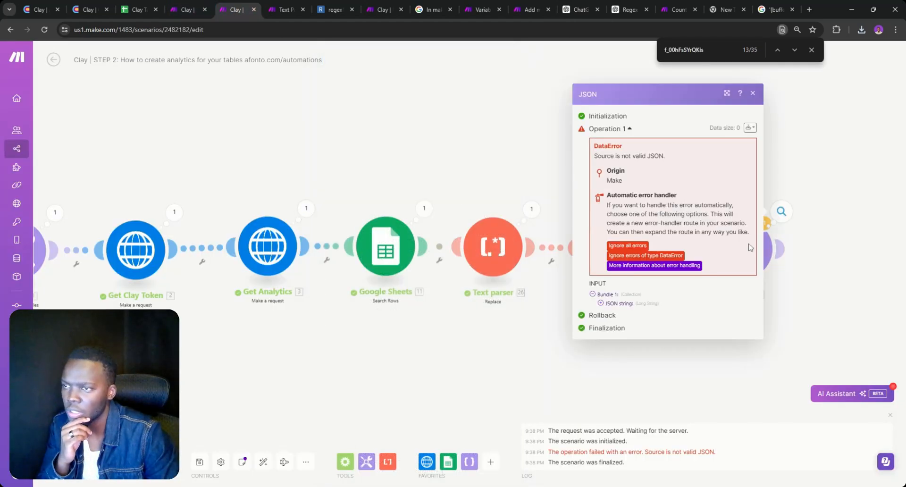
{"action": "left_click", "coordinate": [779, 211]}
{"action": "left_click", "coordinate": [743, 248]}
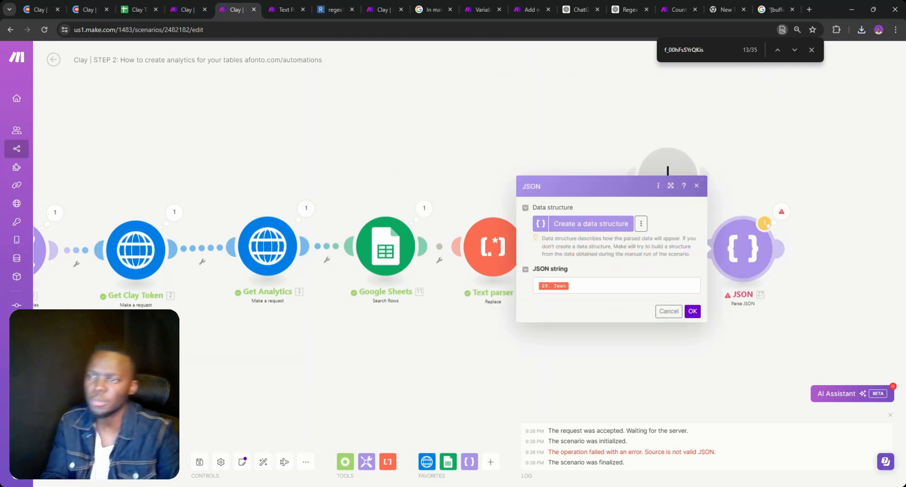
{"action": "left_click", "coordinate": [680, 285]}
{"action": "key", "text": "BackSpace"}
{"action": "scroll", "coordinate": [752, 228], "scroll_direction": "down", "scroll_amount": 2}
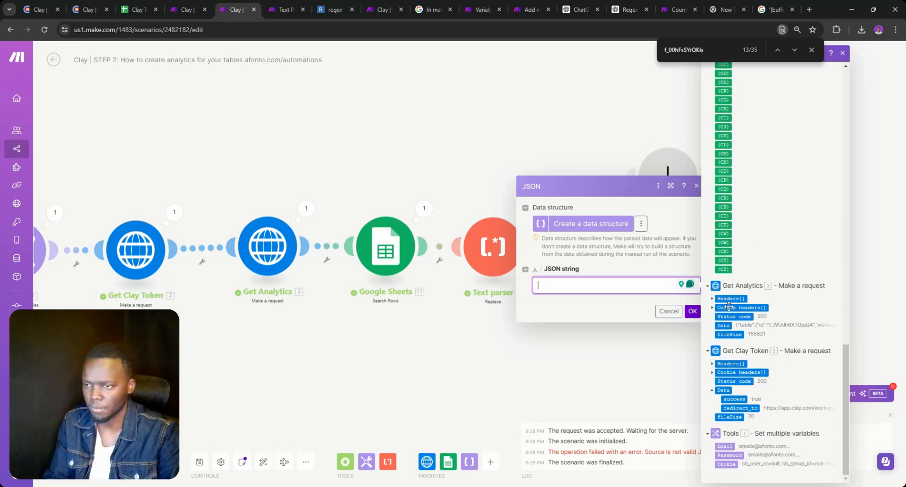
{"action": "left_click", "coordinate": [724, 325]}
{"action": "left_click", "coordinate": [690, 311]}
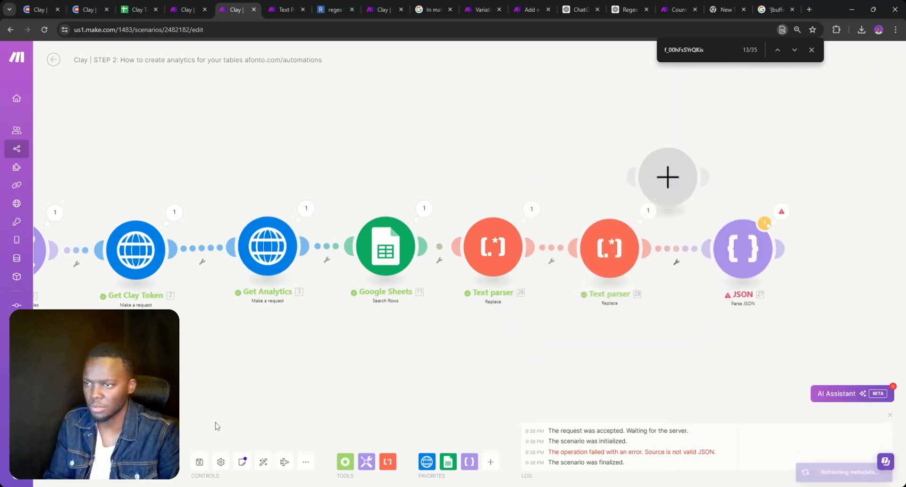
{"action": "left_click", "coordinate": [52, 460]}
{"action": "left_click", "coordinate": [266, 470]}
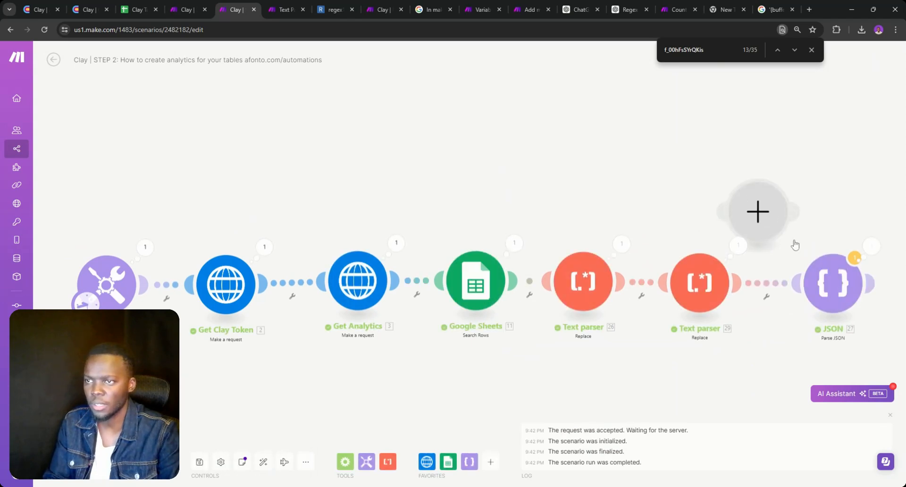
Expand the JSON output to extraData > initialRecords > 7 > cells > f_00hFsSYrQKis metadata, showing ERROR_RUN_CONDITION_NOT_MET
{"action": "left_click", "coordinate": [854, 258]}
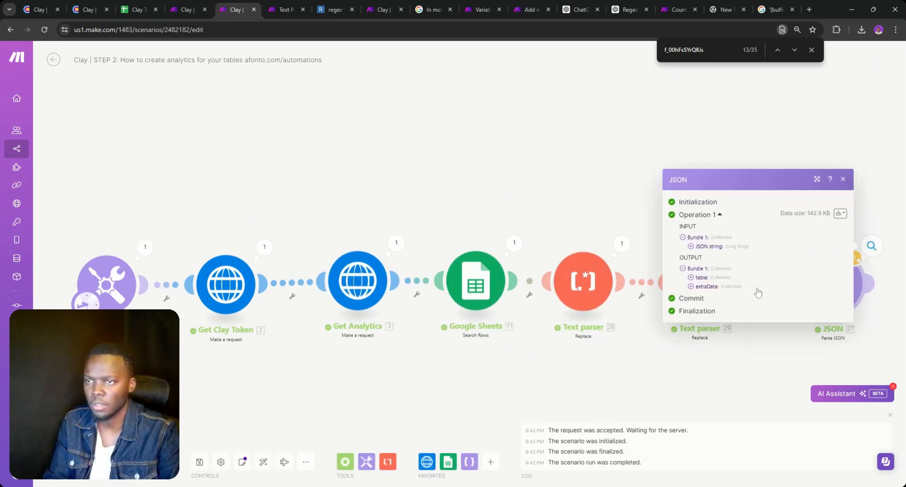
{"action": "left_click", "coordinate": [699, 287]}
{"action": "left_click", "coordinate": [699, 296]}
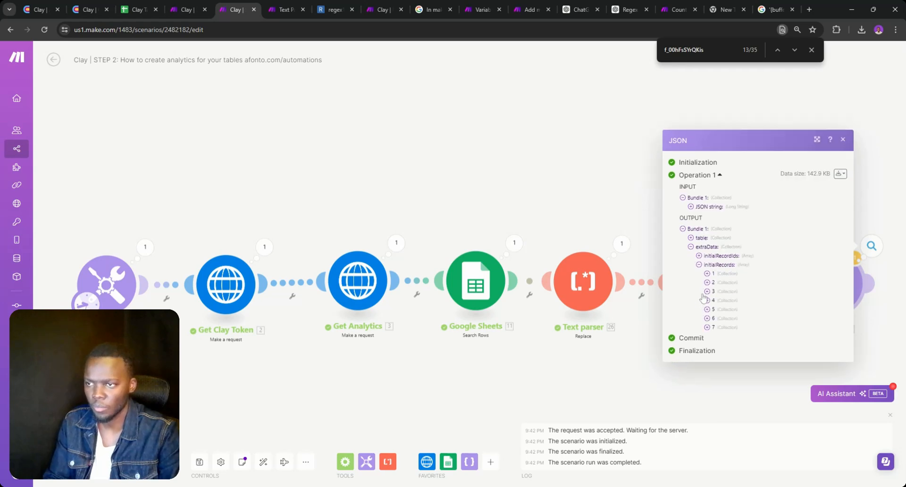
{"action": "left_click", "coordinate": [708, 244]}
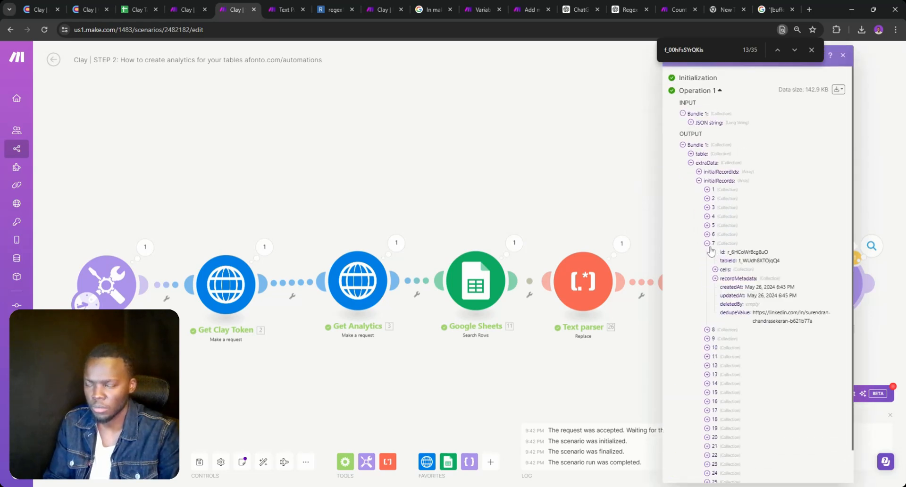
{"action": "left_click", "coordinate": [715, 279]}
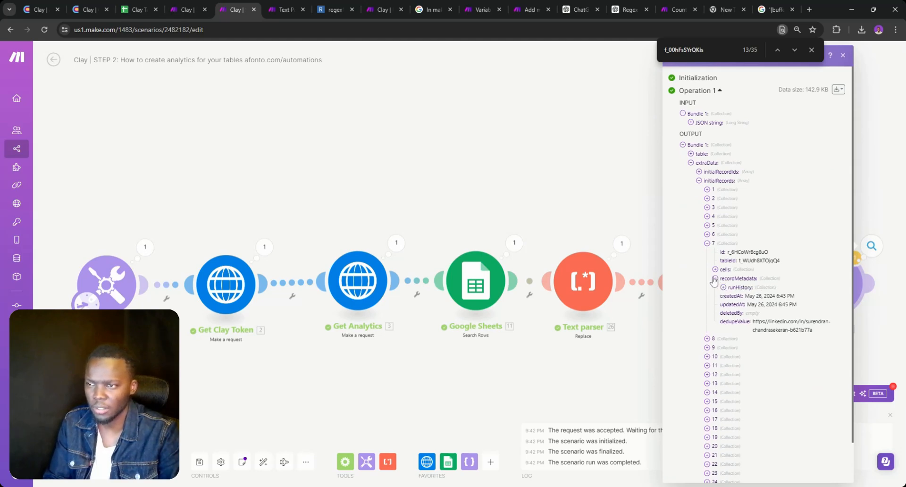
{"action": "left_click", "coordinate": [715, 279]}
{"action": "left_click", "coordinate": [715, 270]}
{"action": "left_click", "coordinate": [723, 278]}
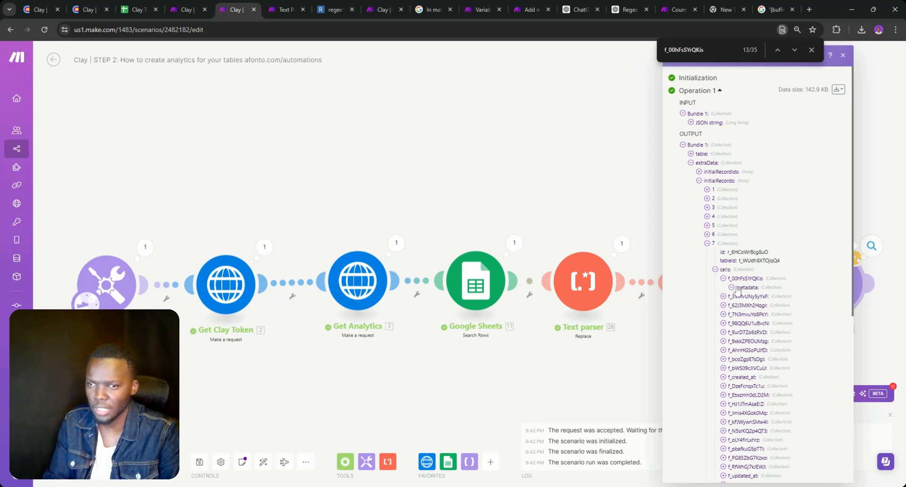
{"action": "left_click", "coordinate": [731, 287]}
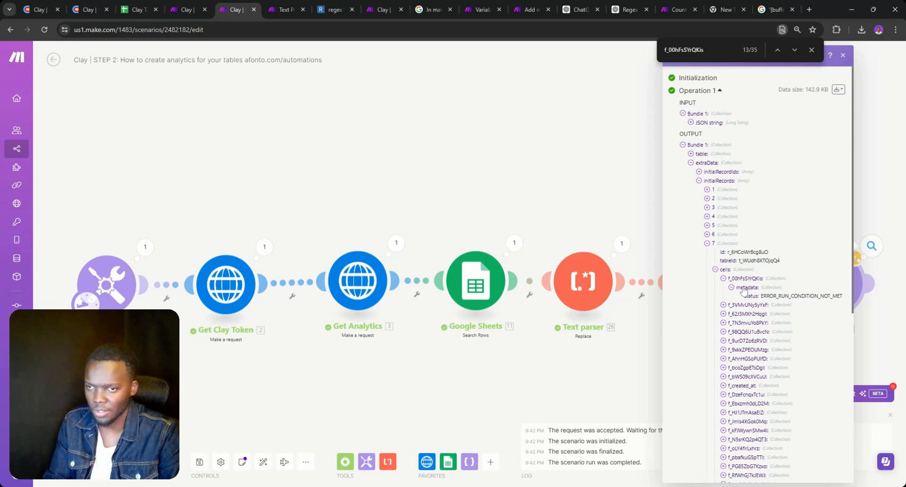
{"action": "left_click", "coordinate": [615, 223]}
In Text parser 29's New value, move the column id block after metadata and save
{"action": "left_click", "coordinate": [696, 293]}
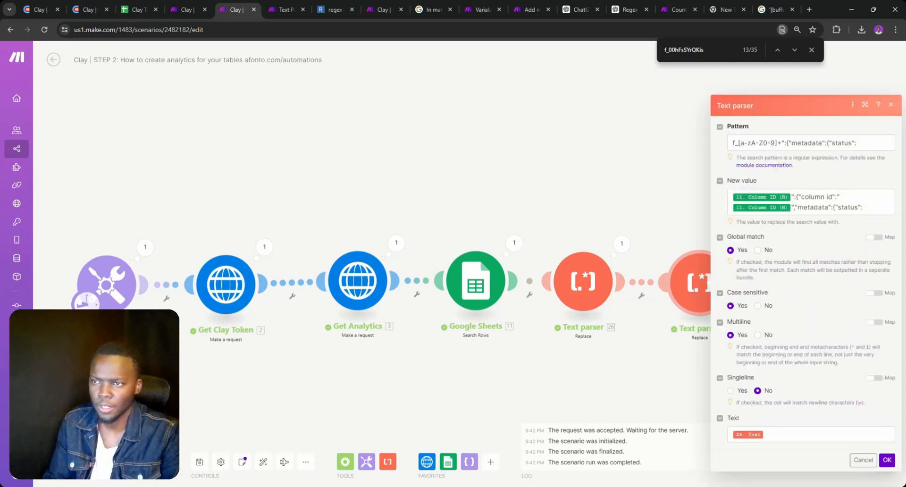
{"action": "left_click_drag", "start_coordinate": [794, 207], "coordinate": [799, 197]}
{"action": "key", "text": "ctrl+c"}
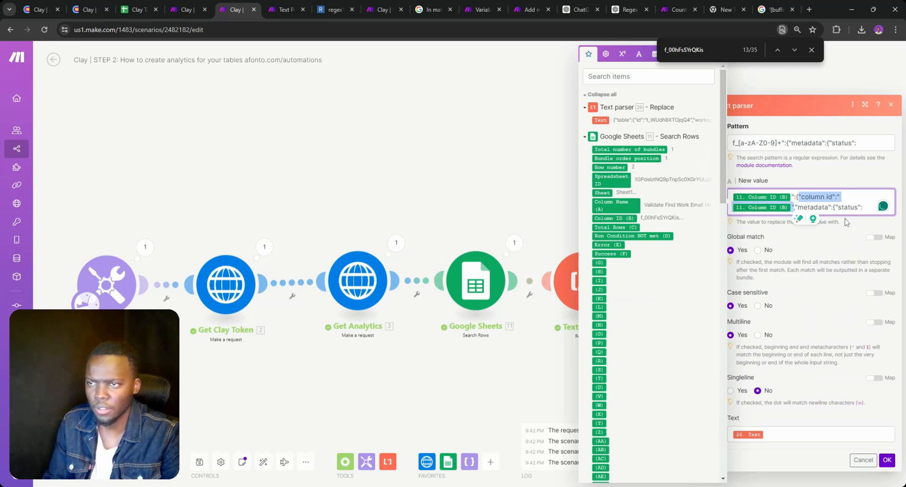
{"action": "key", "text": "BackSpace"}
{"action": "key", "text": "BackSpace"}
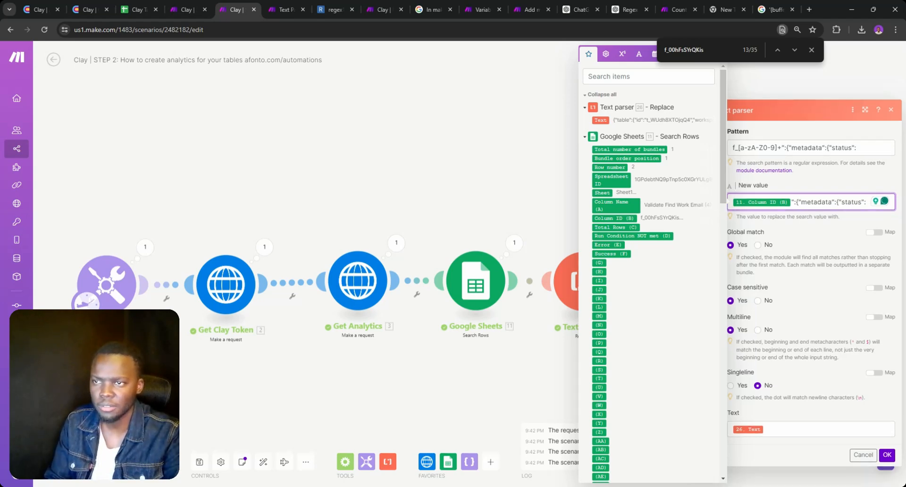
{"action": "key", "text": "ctrl+v"}
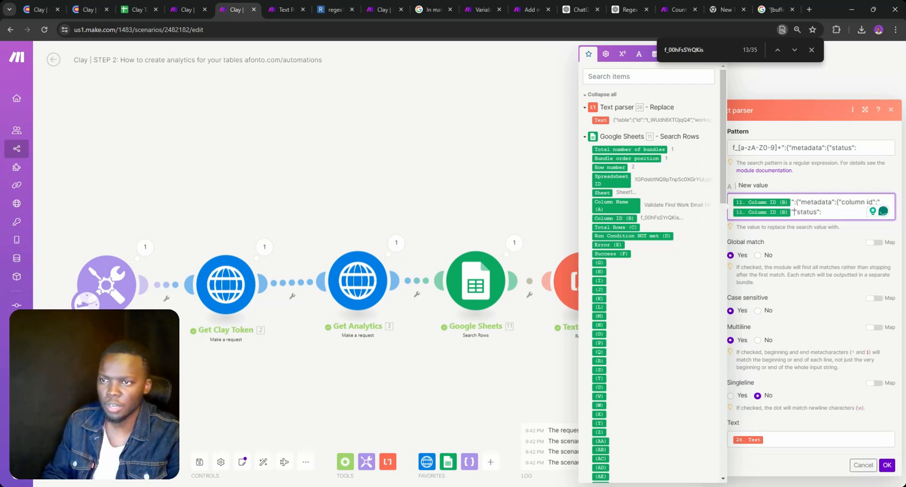
{"action": "left_click", "coordinate": [886, 465]}
Delete the empty placeholder module and review the first Text parser's settings
{"action": "right_click", "coordinate": [774, 217]}
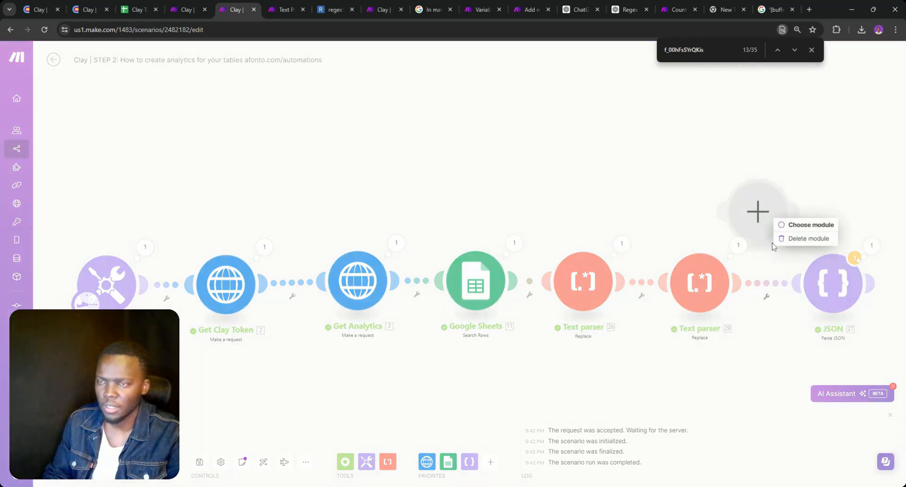
{"action": "left_click", "coordinate": [788, 242]}
{"action": "left_click", "coordinate": [600, 289]}
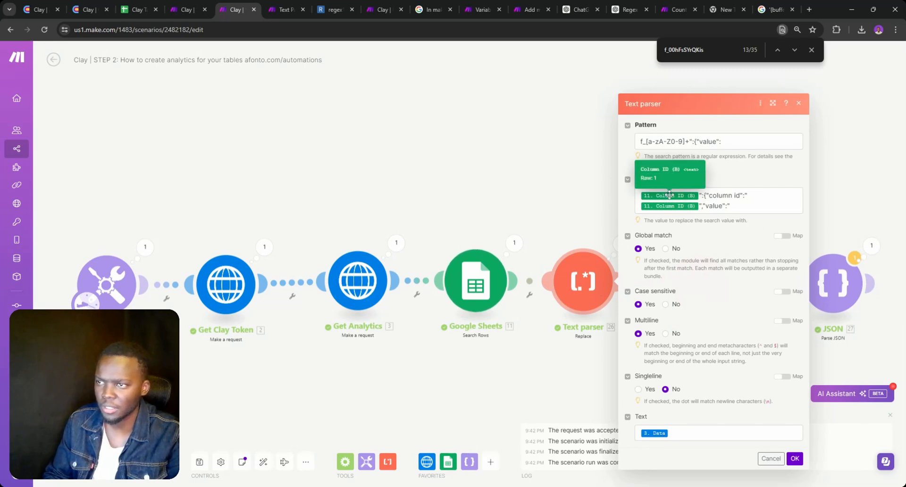
{"action": "mouse_move", "coordinate": [670, 195]}
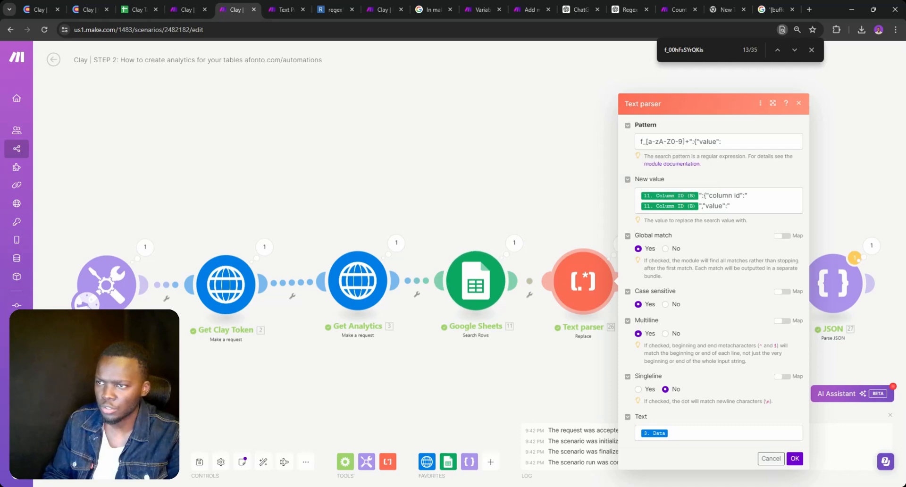
{"action": "left_click", "coordinate": [296, 395]}
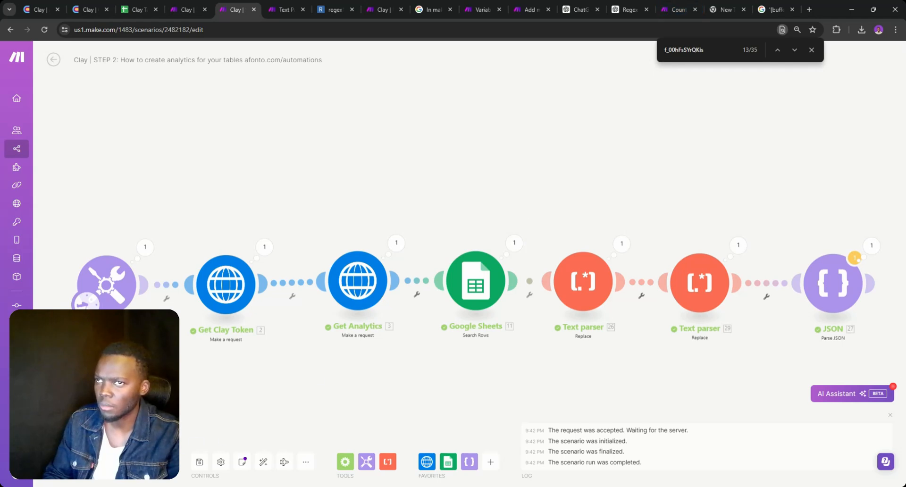
Rerun the scenario, unlink Text parser 26, and connect Google Sheets directly to Text parser 29
{"action": "left_click", "coordinate": [70, 462]}
{"action": "left_click", "coordinate": [282, 473]}
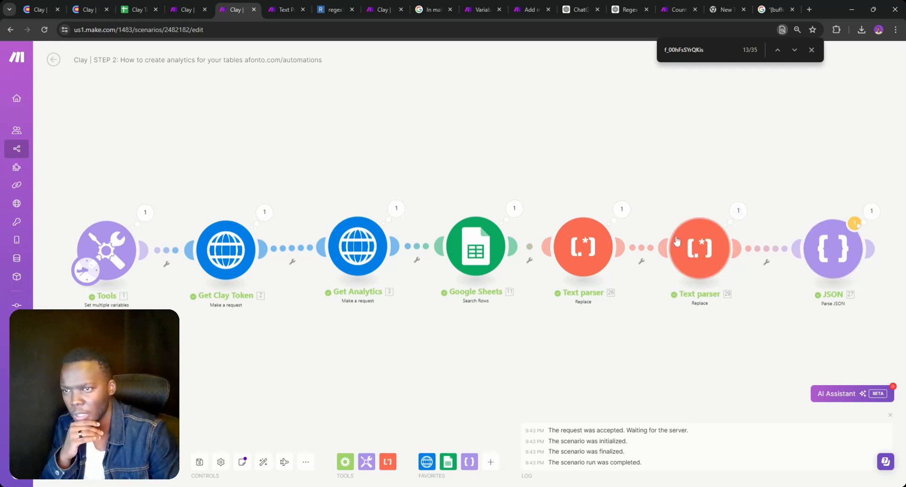
{"action": "left_click_drag", "start_coordinate": [582, 260], "coordinate": [594, 191]}
{"action": "right_click", "coordinate": [644, 212]}
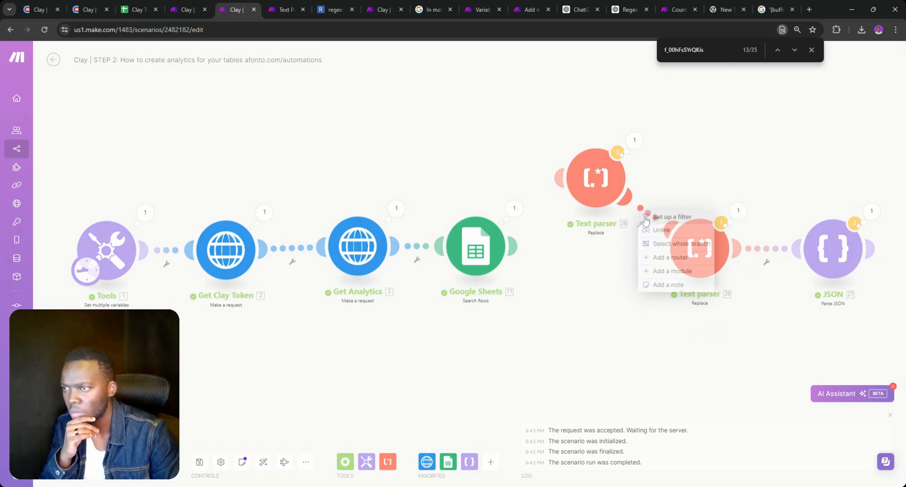
{"action": "left_click", "coordinate": [662, 230]}
{"action": "left_click_drag", "start_coordinate": [662, 247], "coordinate": [499, 252]}
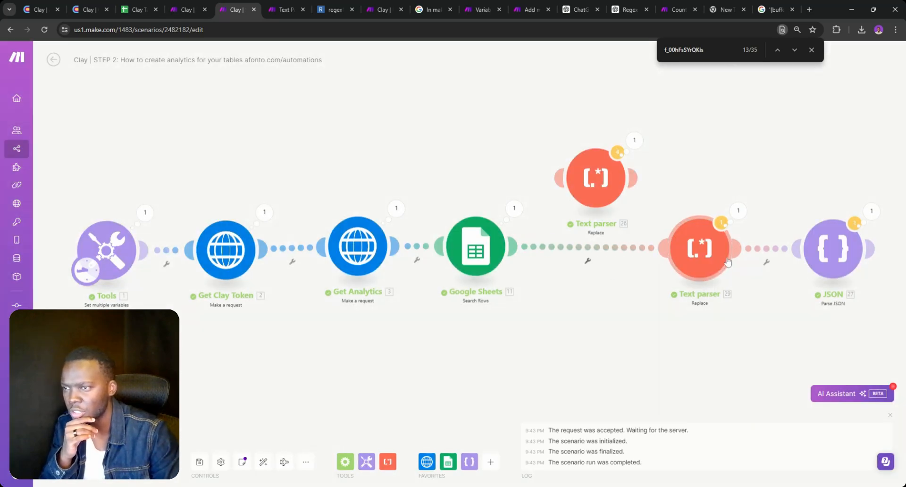
Map Get Analytics' 3. Data into Text parser 29's Text field instead of 26.text
{"action": "left_click", "coordinate": [701, 249]}
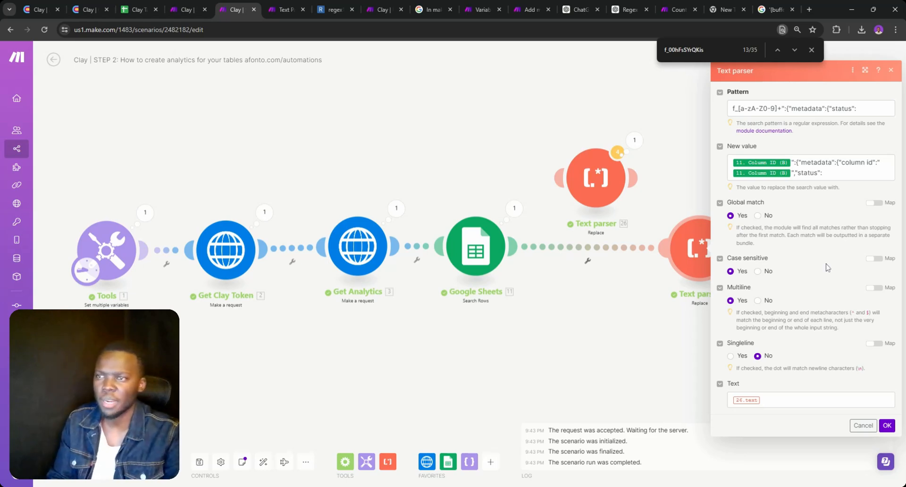
{"action": "left_click", "coordinate": [814, 401]}
{"action": "key", "text": "BackSpace"}
{"action": "scroll", "coordinate": [703, 273], "scroll_direction": "down", "scroll_amount": 10}
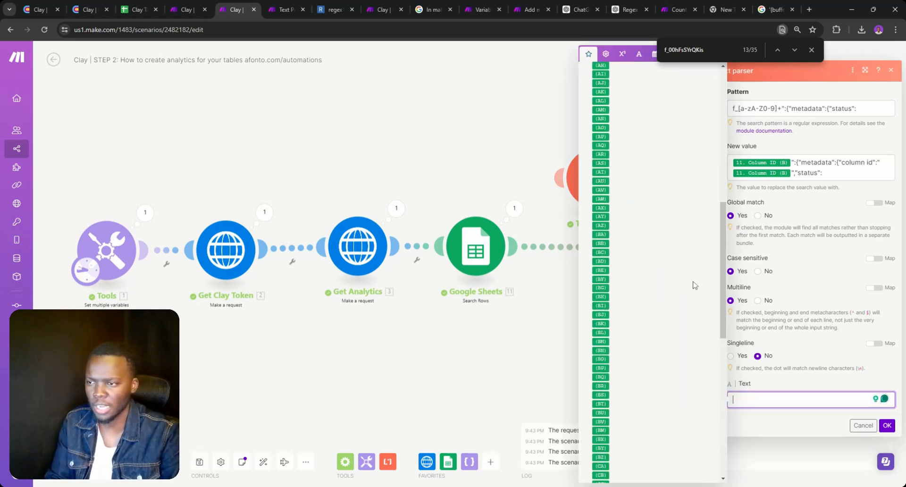
{"action": "left_click", "coordinate": [601, 325]}
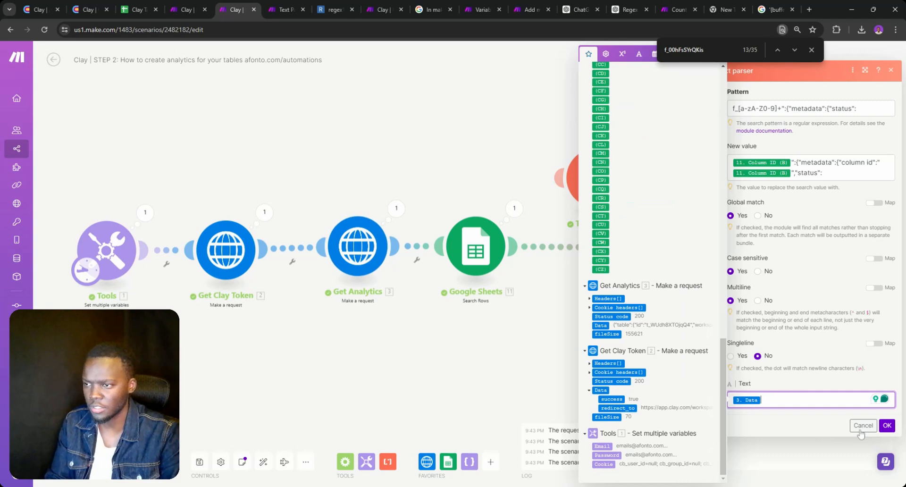
{"action": "left_click", "coordinate": [885, 427]}
Map Text parser 29's text into the JSON string in place of 3. Data, then run once
{"action": "left_click", "coordinate": [833, 248]}
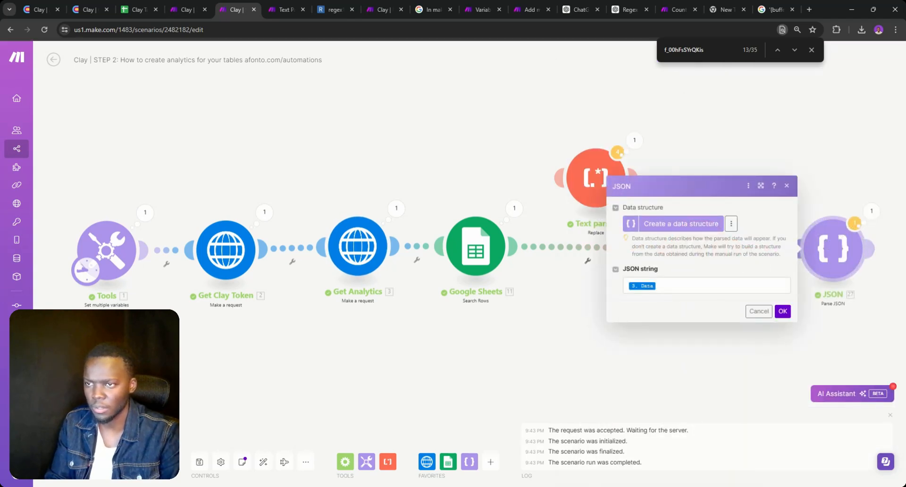
{"action": "left_click", "coordinate": [708, 285]}
{"action": "key", "text": "BackSpace"}
{"action": "left_click", "coordinate": [496, 120]}
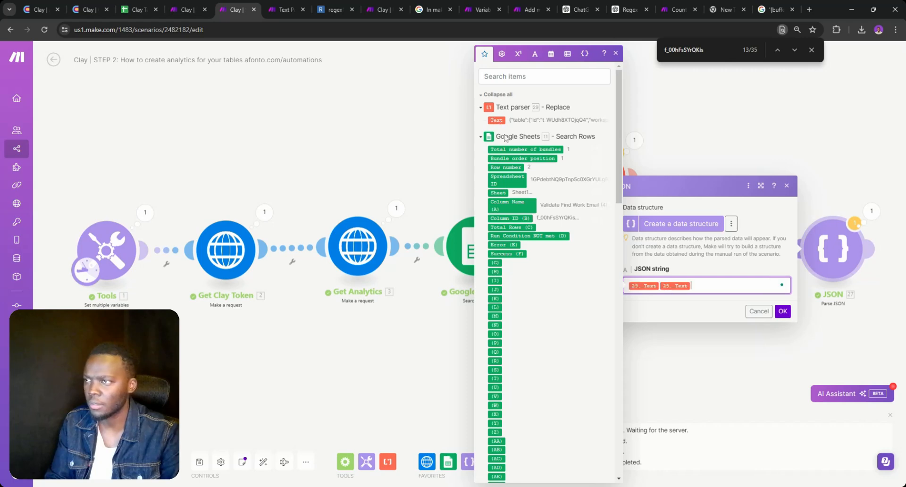
{"action": "left_click", "coordinate": [782, 311]}
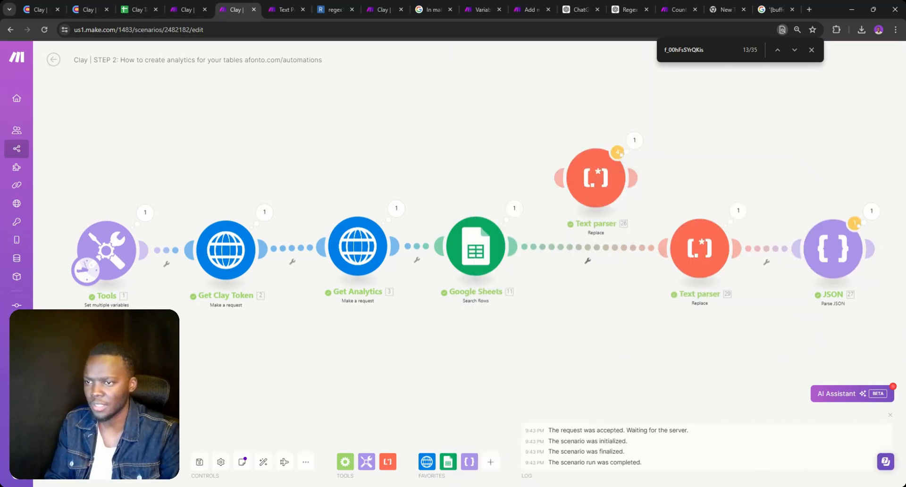
{"action": "left_click", "coordinate": [80, 461]}
Run anyway and inspect record 5's f_00hFsSYrQKis and f_62J3MXh2Hqgl cell metadata in the JSON output
{"action": "double_click", "coordinate": [258, 471]}
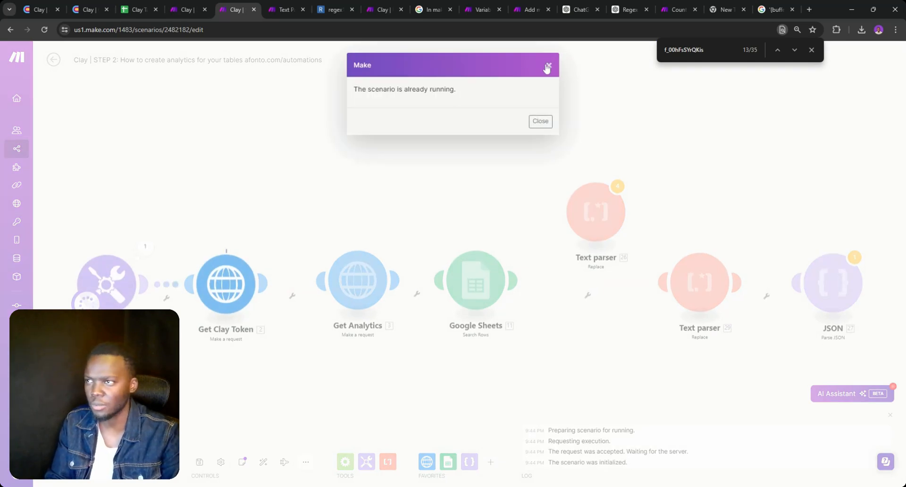
{"action": "left_click", "coordinate": [547, 65]}
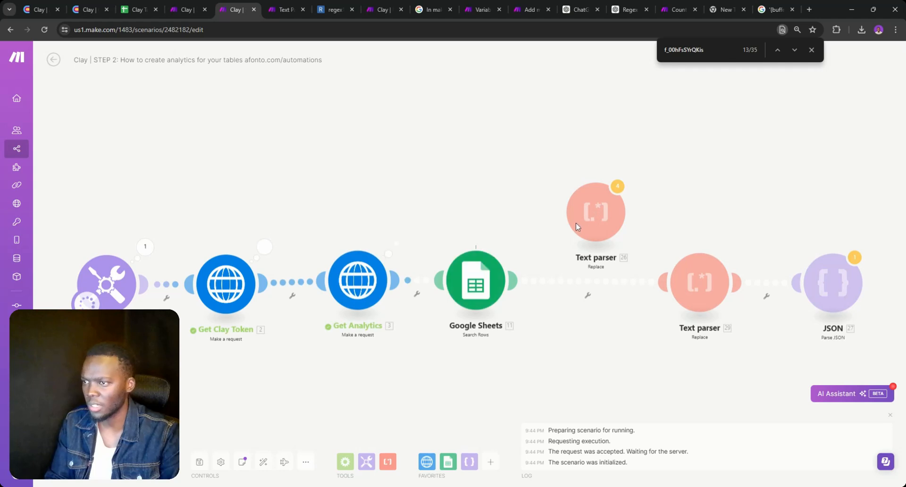
{"action": "left_click", "coordinate": [874, 245]}
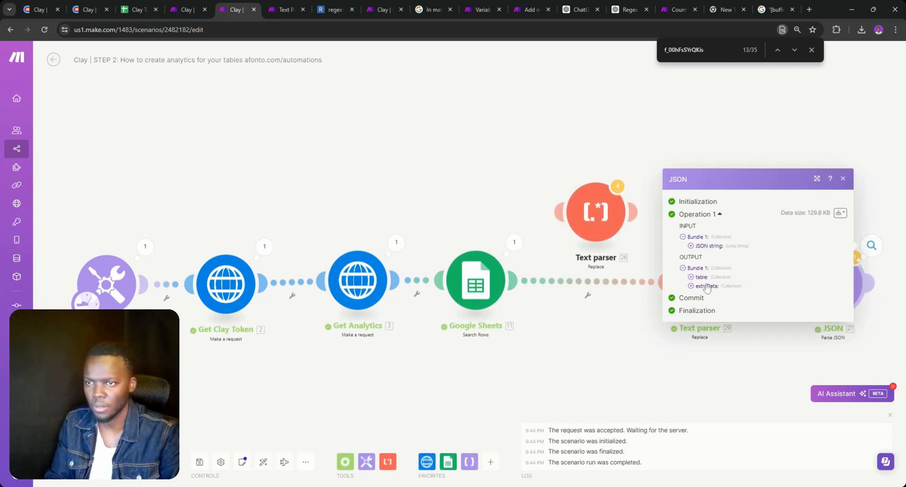
{"action": "left_click", "coordinate": [703, 289]}
{"action": "left_click", "coordinate": [699, 290]}
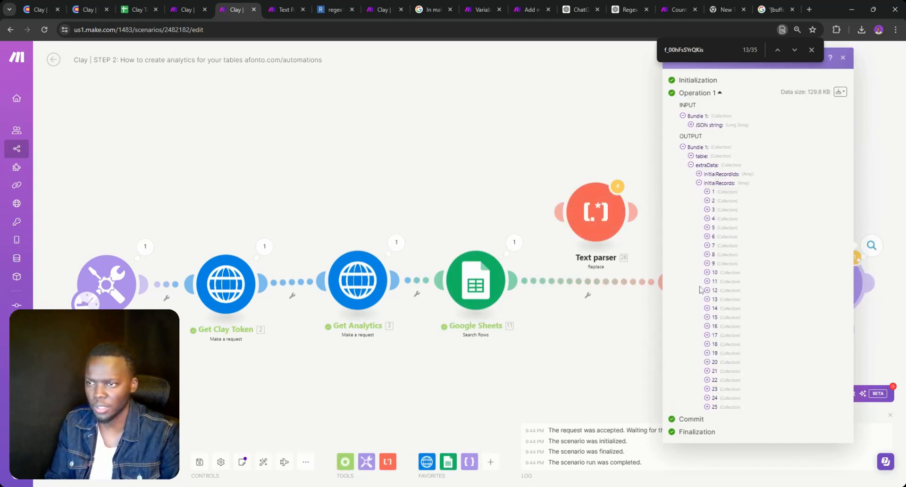
{"action": "left_click", "coordinate": [707, 227]}
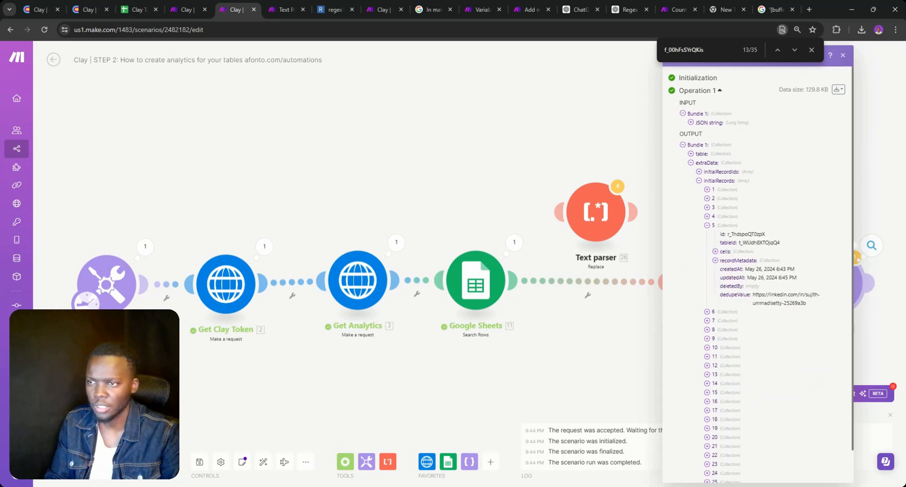
{"action": "left_click", "coordinate": [715, 251]}
{"action": "left_click", "coordinate": [723, 260]}
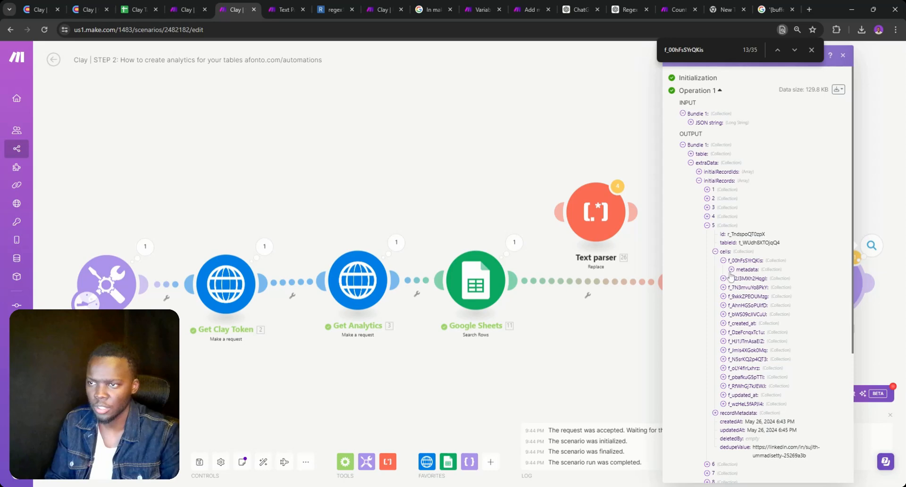
{"action": "left_click", "coordinate": [732, 270]}
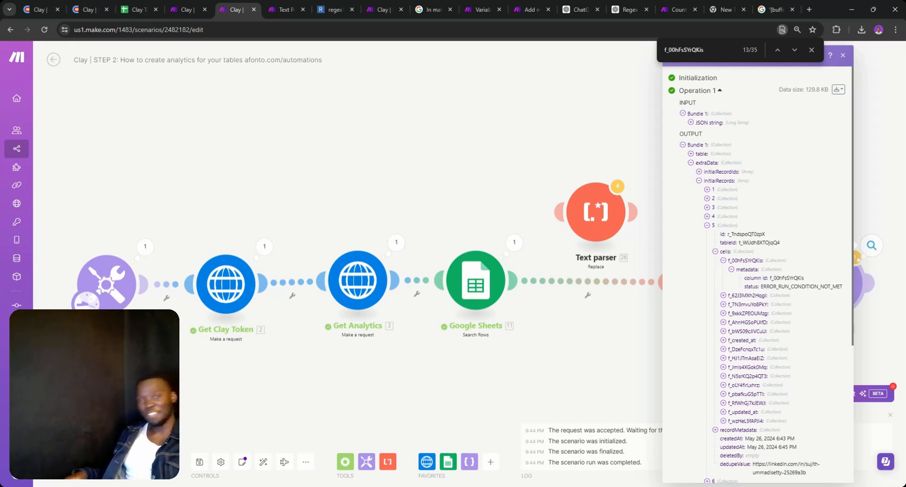
{"action": "left_click", "coordinate": [723, 295]}
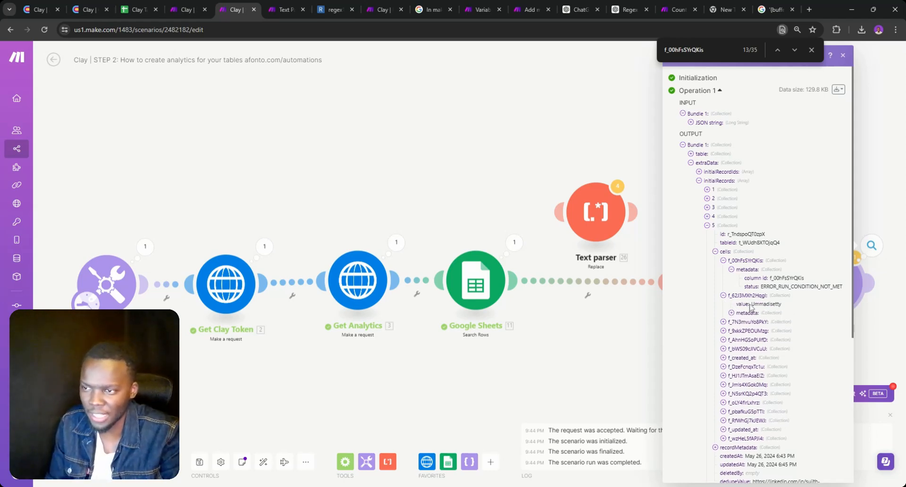
{"action": "left_click", "coordinate": [731, 313]}
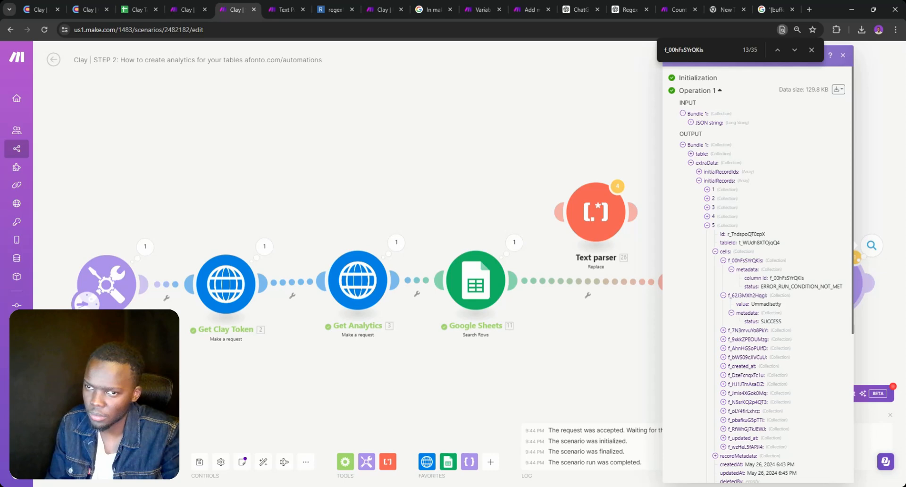
Put Text parser 26 back before Text parser 29 and line up the JSON module
{"action": "left_click_drag", "start_coordinate": [599, 263], "coordinate": [588, 327]}
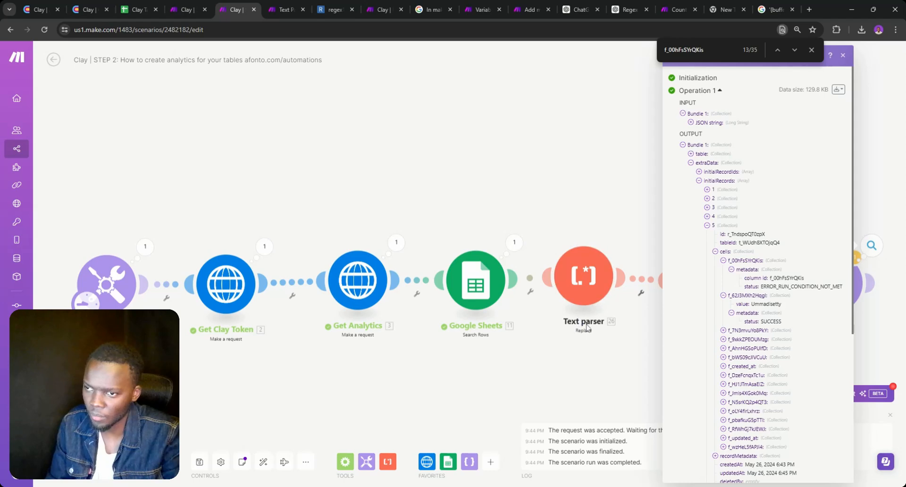
{"action": "left_click", "coordinate": [619, 324]}
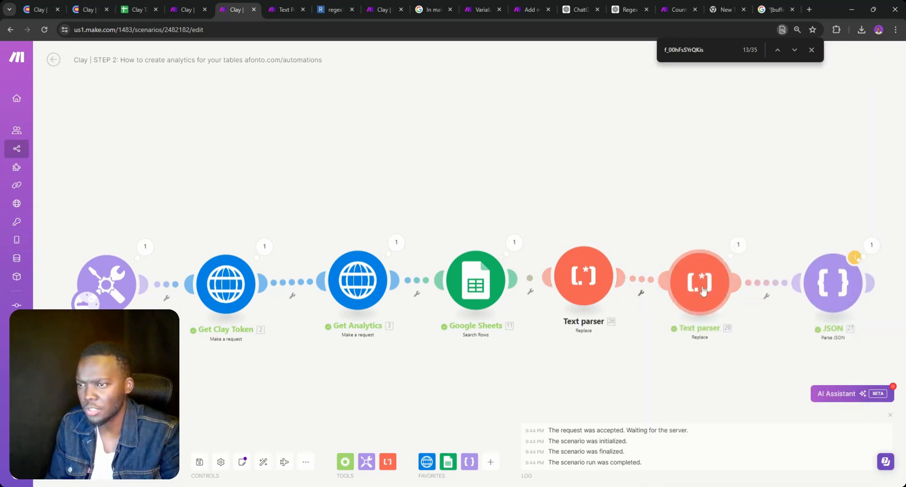
{"action": "left_click_drag", "start_coordinate": [701, 289], "coordinate": [705, 280]}
{"action": "left_click", "coordinate": [812, 50]}
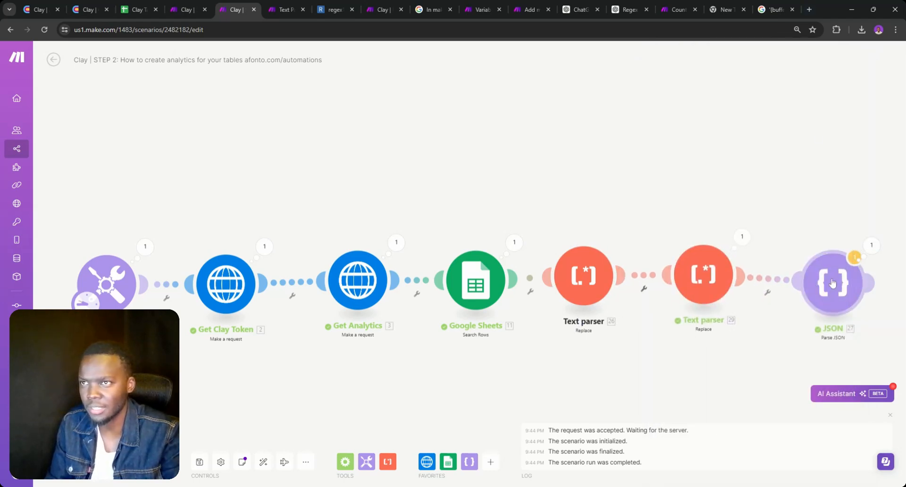
{"action": "left_click_drag", "start_coordinate": [835, 285], "coordinate": [832, 278]}
{"action": "left_click", "coordinate": [600, 283]}
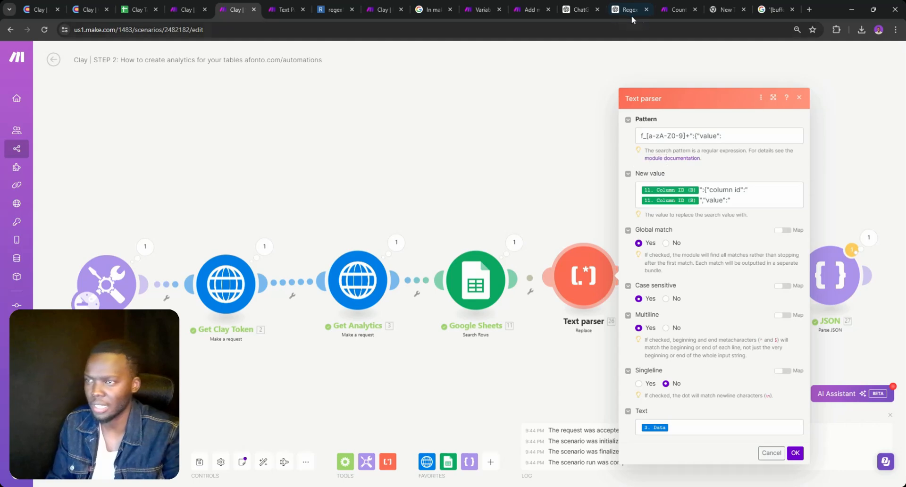
Copy the sample JSON message from the Regex Pattern for ID chat, then open a new chat
{"action": "left_click", "coordinate": [571, 10]}
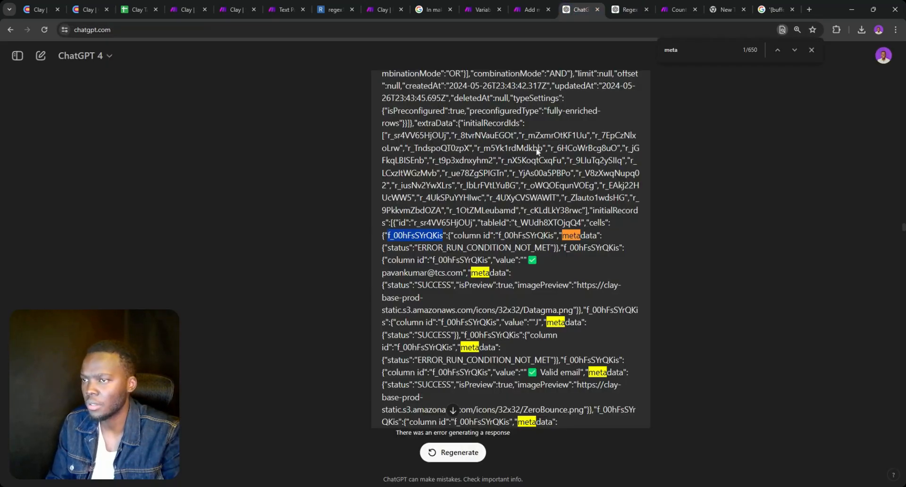
{"action": "scroll", "coordinate": [509, 250], "scroll_direction": "down", "scroll_amount": 6}
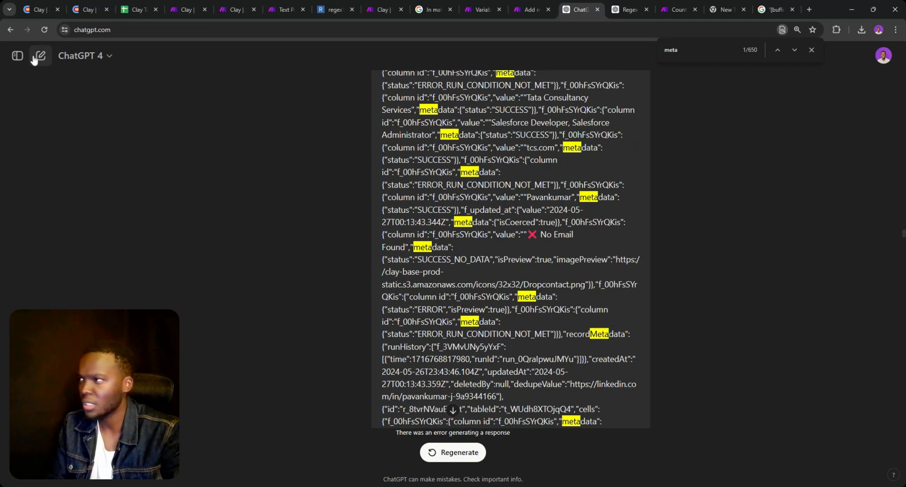
{"action": "left_click", "coordinate": [17, 56]}
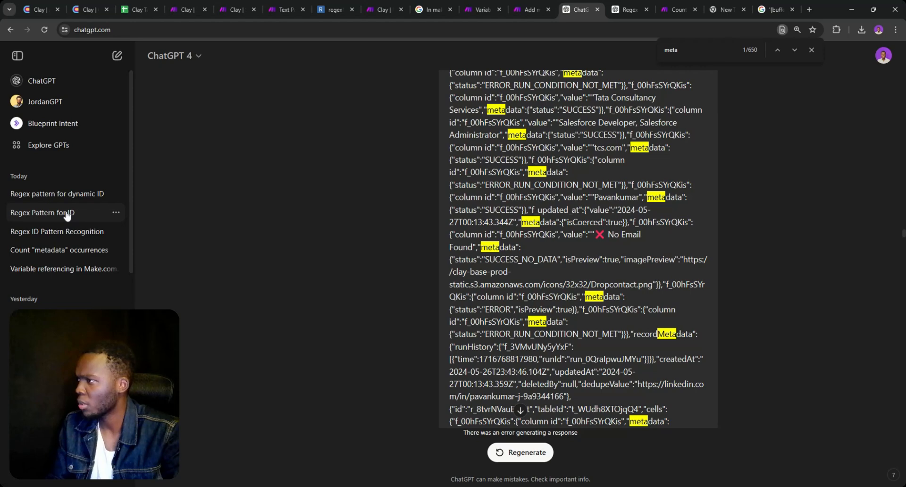
{"action": "left_click", "coordinate": [67, 215]}
{"action": "scroll", "coordinate": [479, 241], "scroll_direction": "up", "scroll_amount": 3}
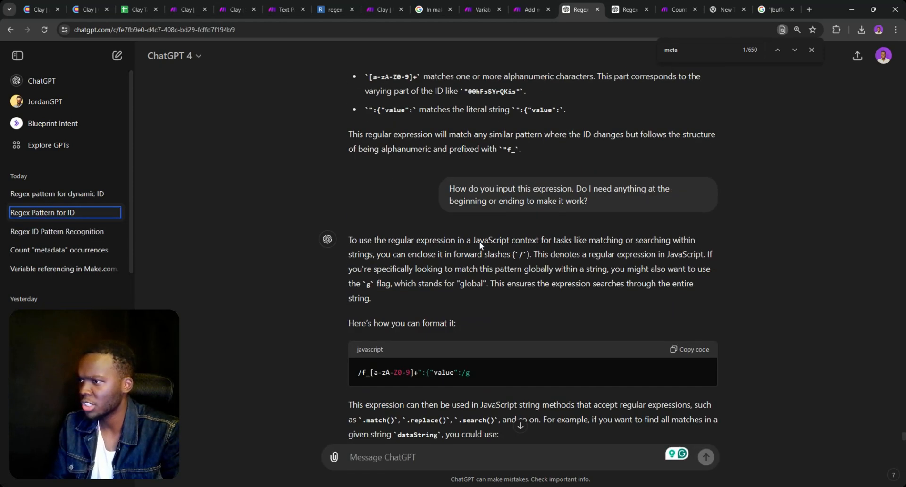
{"action": "scroll", "coordinate": [479, 241], "scroll_direction": "up", "scroll_amount": 15}
{"action": "scroll", "coordinate": [537, 247], "scroll_direction": "down", "scroll_amount": 7}
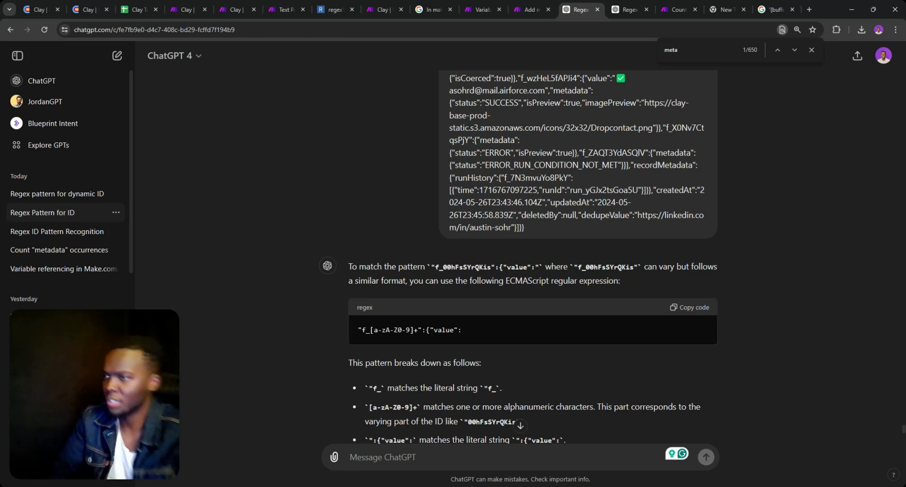
{"action": "left_click_drag", "start_coordinate": [539, 227], "coordinate": [457, 4]}
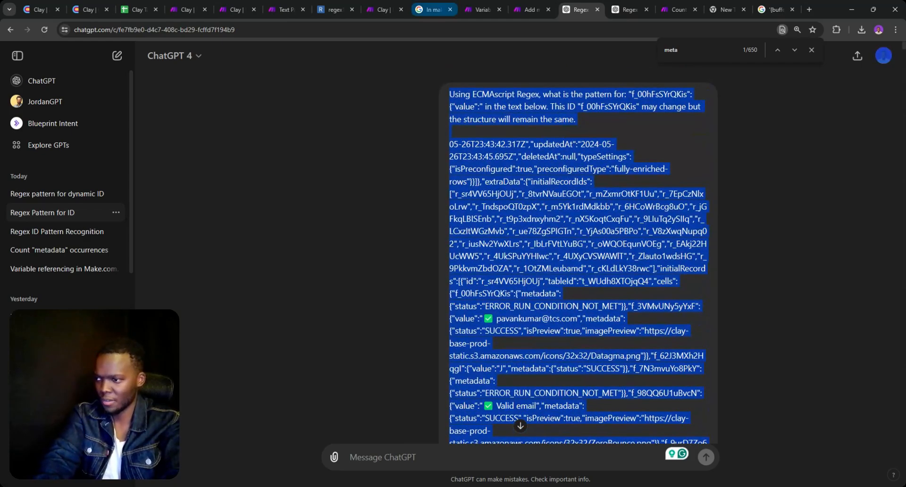
{"action": "left_click", "coordinate": [118, 57]}
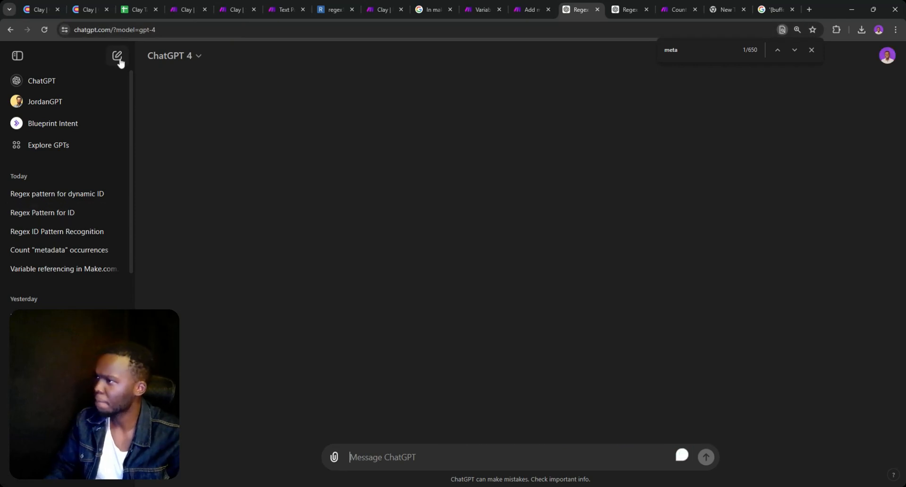
Paste the copied JSON into the new chat, delete the leading 'User' line, and return to Make
{"action": "left_click", "coordinate": [17, 56]}
{"action": "key", "text": "ctrl+v"}
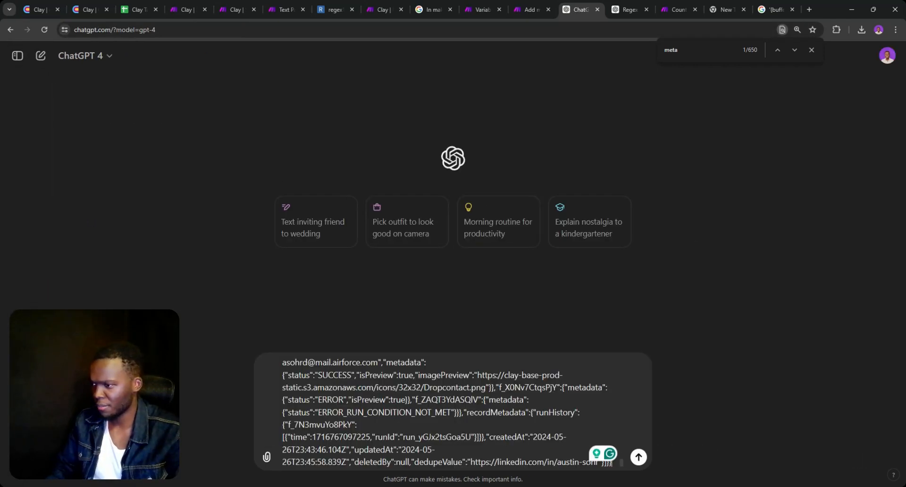
{"action": "key", "text": "ctrl+Home"}
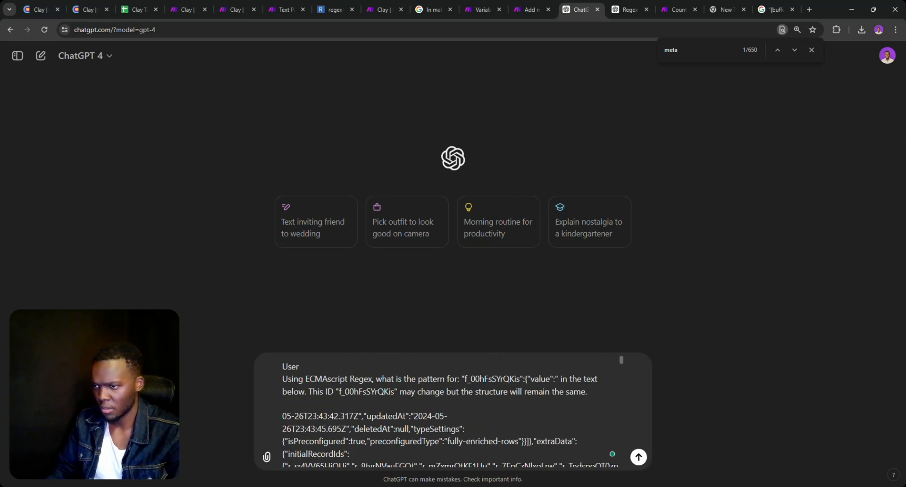
{"action": "double_click", "coordinate": [288, 366]}
{"action": "key", "text": "BackSpace"}
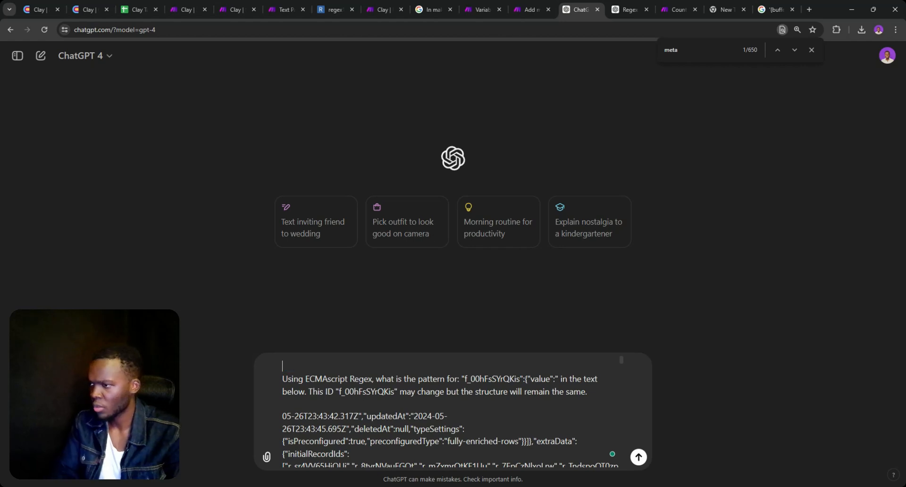
{"action": "key", "text": "BackSpace"}
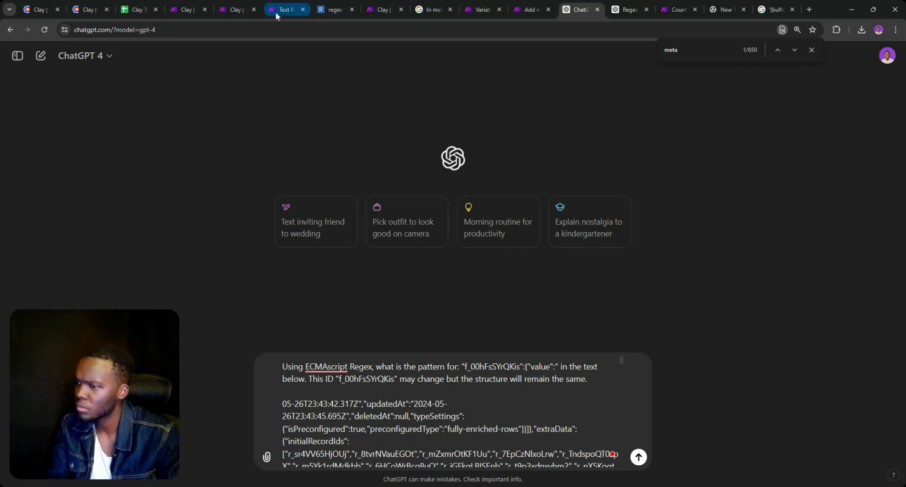
{"action": "left_click", "coordinate": [174, 12]}
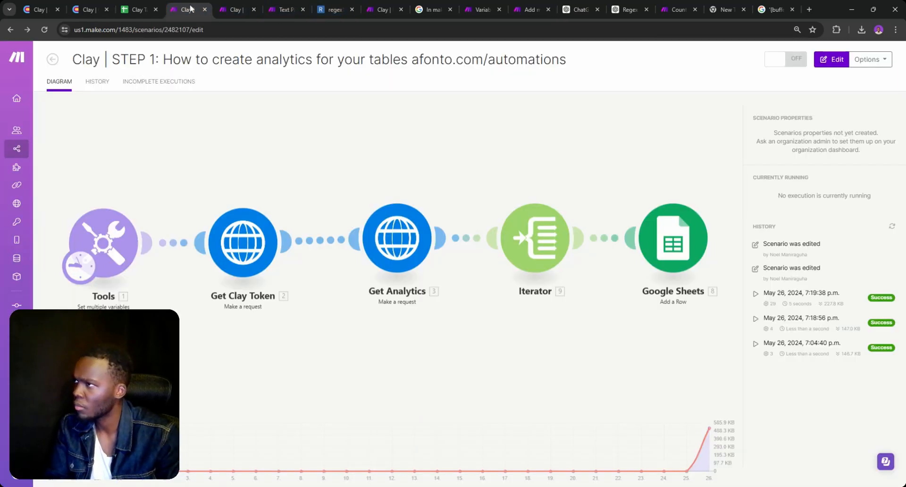
In the STEP 2 scenario, expand Get Analytics' output Data and step through matches for 'value'
{"action": "left_click", "coordinate": [231, 9]}
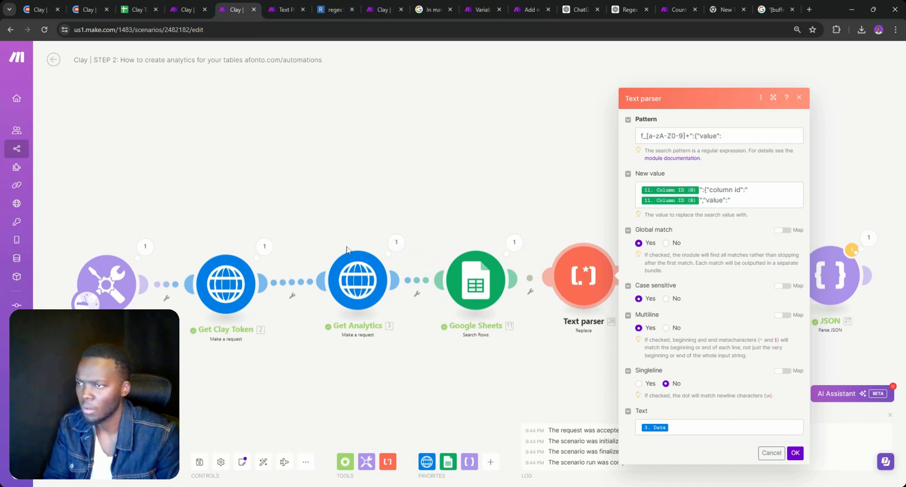
{"action": "left_click", "coordinate": [396, 242]}
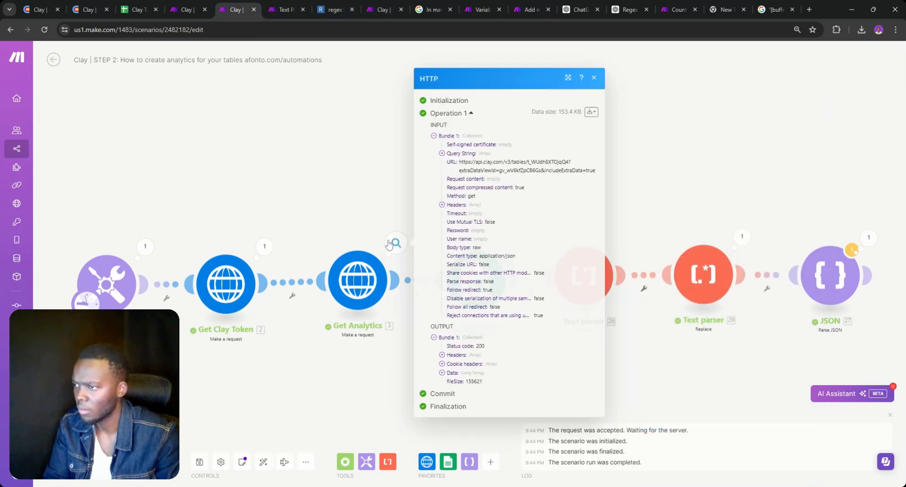
{"action": "left_click", "coordinate": [451, 374]}
{"action": "key", "text": "ctrl+f"}
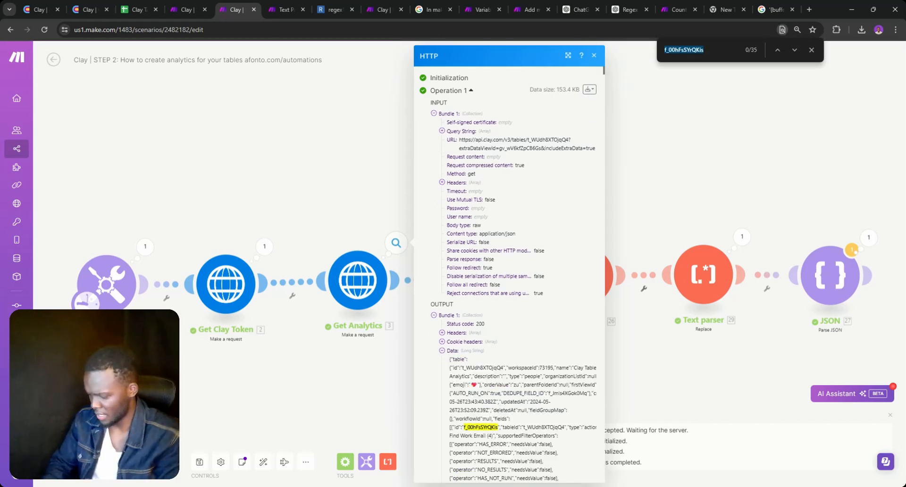
{"action": "type", "text": "value"}
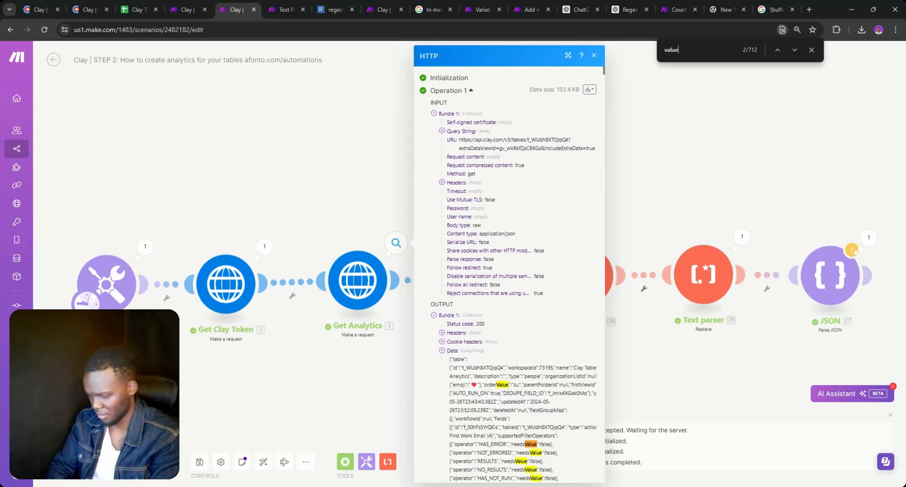
{"action": "scroll", "coordinate": [569, 271], "scroll_direction": "down", "scroll_amount": 3}
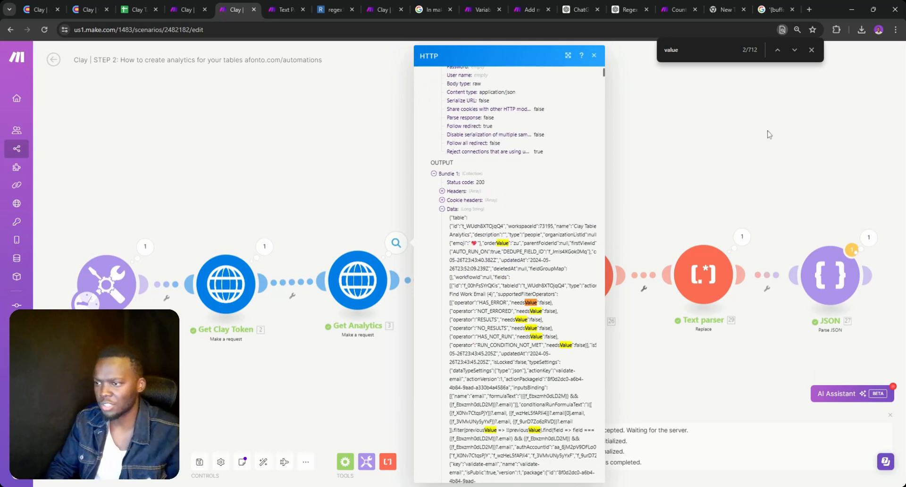
{"action": "left_click", "coordinate": [798, 55]}
{"action": "left_click", "coordinate": [797, 56]}
{"action": "left_click", "coordinate": [798, 56]}
{"action": "left_click", "coordinate": [797, 55]}
{"action": "left_click", "coordinate": [798, 56]}
{"action": "left_click", "coordinate": [794, 50]}
{"action": "left_click", "coordinate": [795, 50]}
{"action": "left_click", "coordinate": [795, 51]}
{"action": "left_click", "coordinate": [795, 50]}
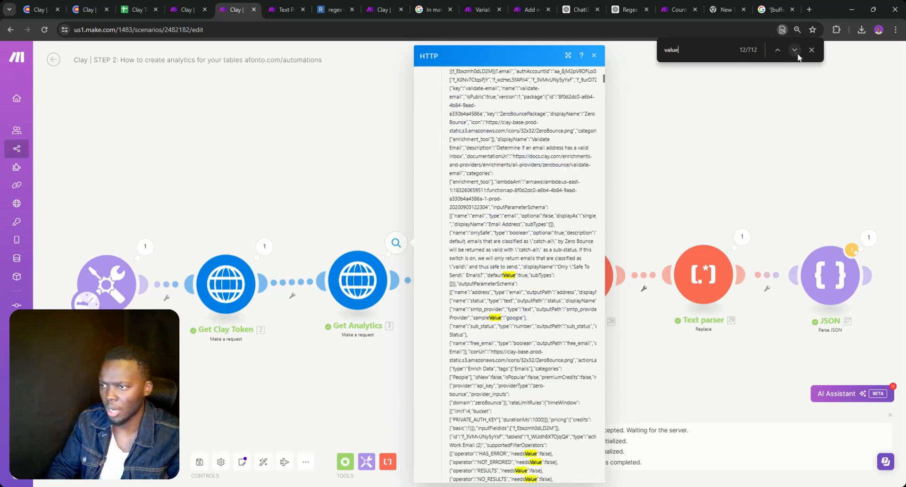
{"action": "left_click", "coordinate": [795, 50]}
{"action": "left_click", "coordinate": [795, 50]}
{"action": "left_click", "coordinate": [795, 50]}
{"action": "left_click", "coordinate": [795, 50]}
{"action": "left_click", "coordinate": [797, 53]}
{"action": "left_click", "coordinate": [797, 54]}
{"action": "left_click", "coordinate": [797, 54]}
{"action": "left_click", "coordinate": [797, 53]}
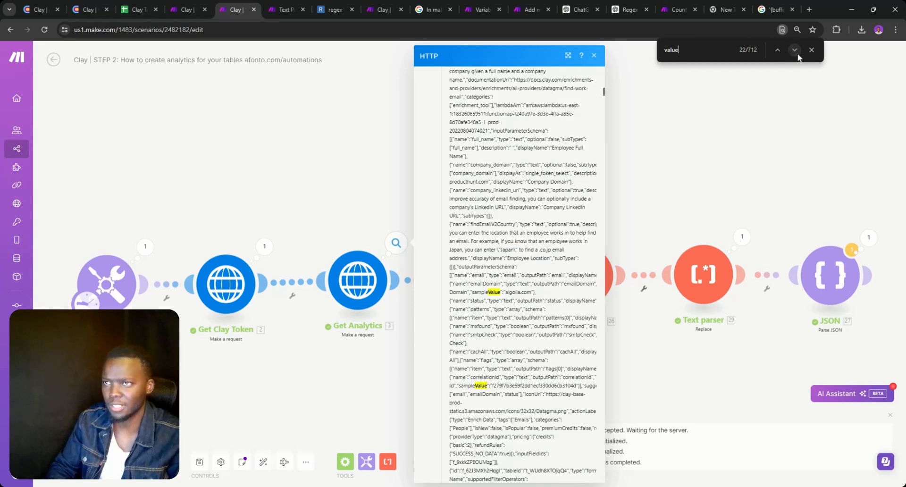
{"action": "left_click", "coordinate": [797, 53]}
{"action": "left_click", "coordinate": [797, 53]}
{"action": "left_click", "coordinate": [797, 53]}
{"action": "left_click", "coordinate": [797, 53]}
{"action": "left_click", "coordinate": [795, 50]}
{"action": "left_click", "coordinate": [794, 50]}
{"action": "left_click", "coordinate": [795, 50]}
{"action": "left_click", "coordinate": [795, 50]}
{"action": "left_click", "coordinate": [795, 50]}
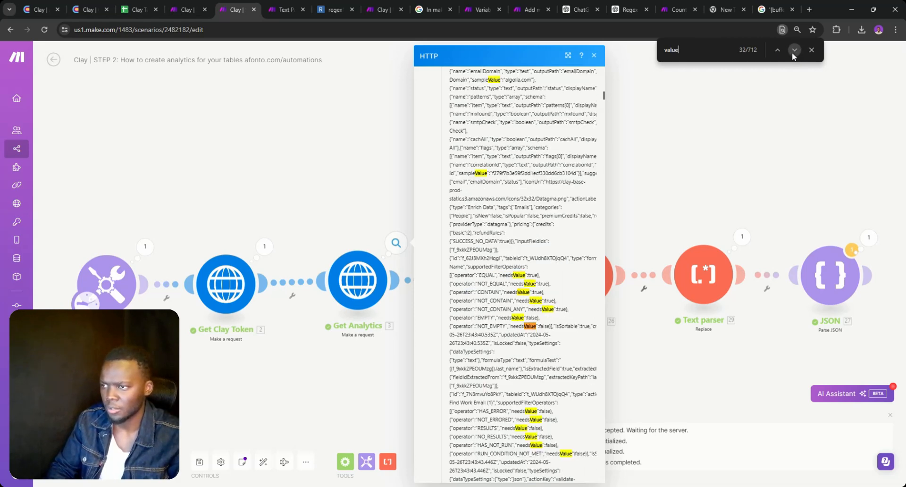
Narrow the search to the quoted "value key, finding 396 matches, then select and deselect the output text
{"action": "key", "text": "Home"}
{"action": "type", "text": "\""}
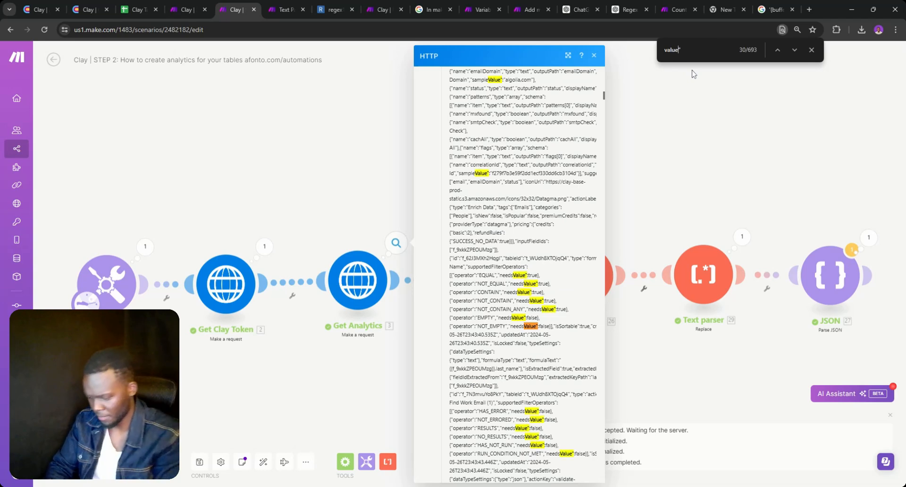
{"action": "key", "text": "Return"}
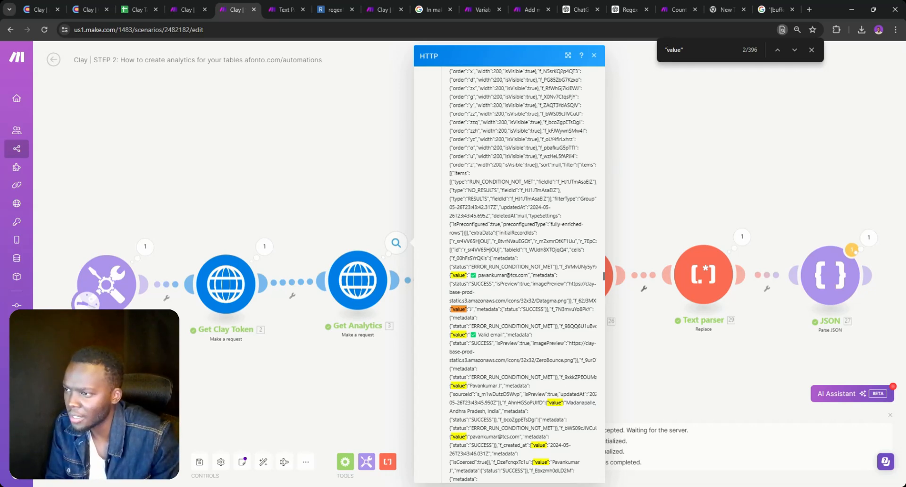
{"action": "scroll", "coordinate": [522, 273], "scroll_direction": "down", "scroll_amount": 5}
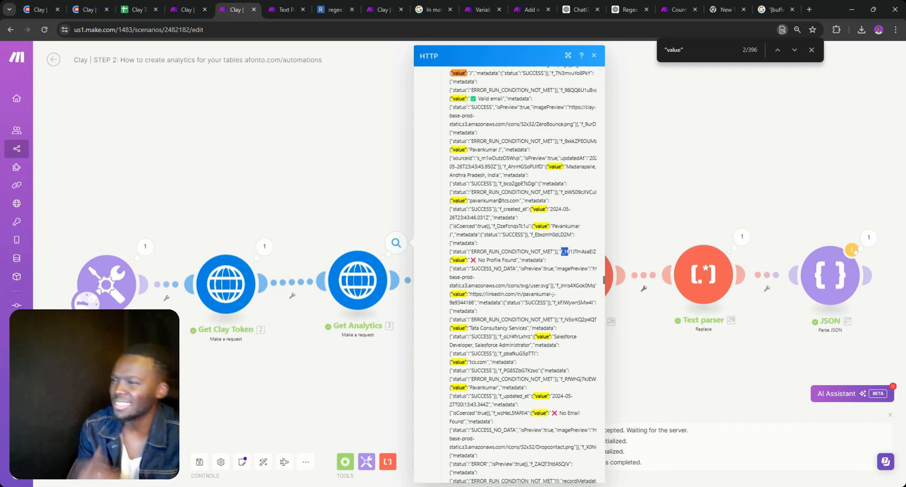
{"action": "double_click", "coordinate": [484, 99]}
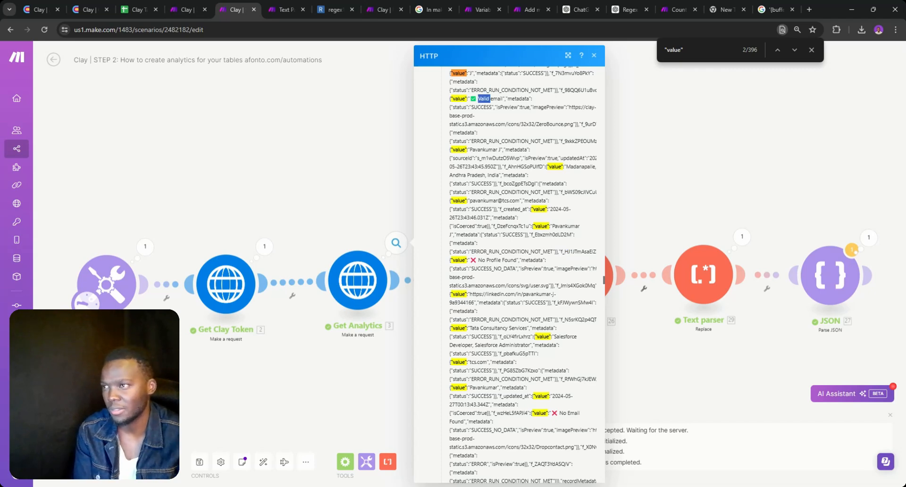
{"action": "key", "text": "ctrl+a"}
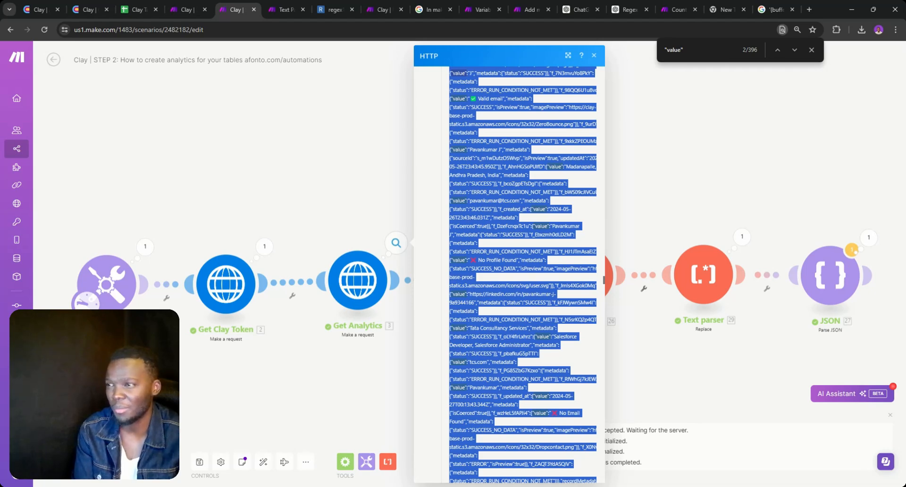
{"action": "left_click", "coordinate": [484, 99]}
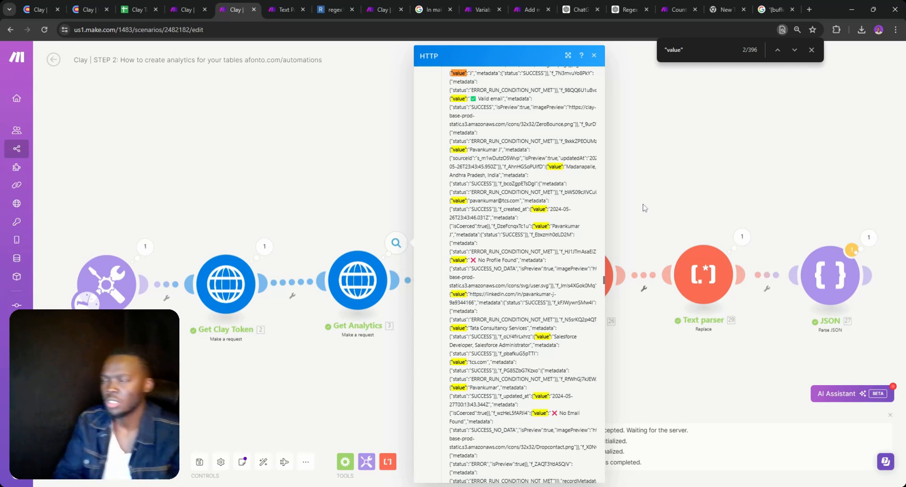
Pull the second Text parser out of the route and link Text parser 26 directly to JSON
{"action": "left_click_drag", "start_coordinate": [692, 266], "coordinate": [678, 138]}
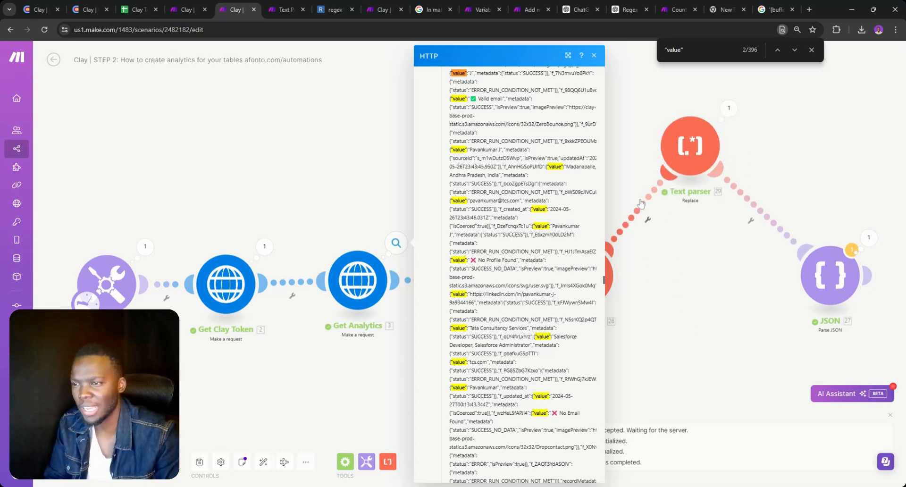
{"action": "left_click", "coordinate": [641, 203]}
{"action": "left_click", "coordinate": [666, 219]}
{"action": "left_click", "coordinate": [749, 204]}
{"action": "left_click", "coordinate": [767, 220]}
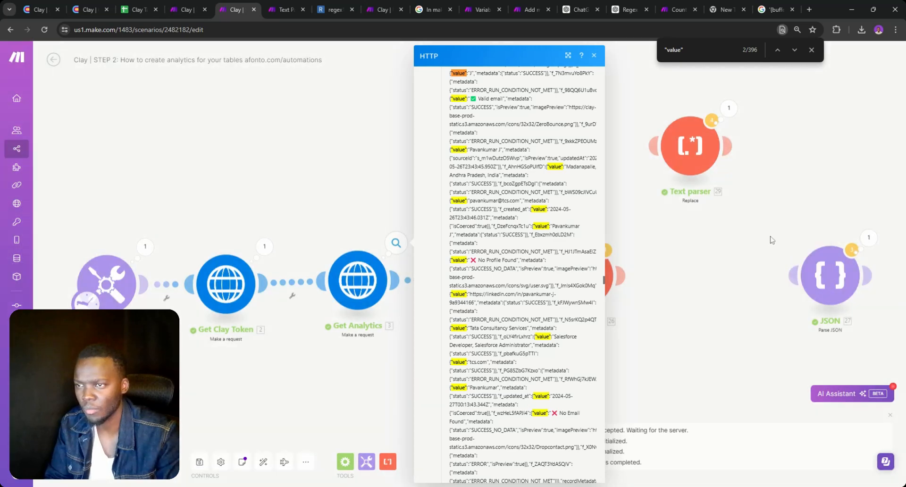
{"action": "left_click_drag", "start_coordinate": [784, 276], "coordinate": [601, 276]}
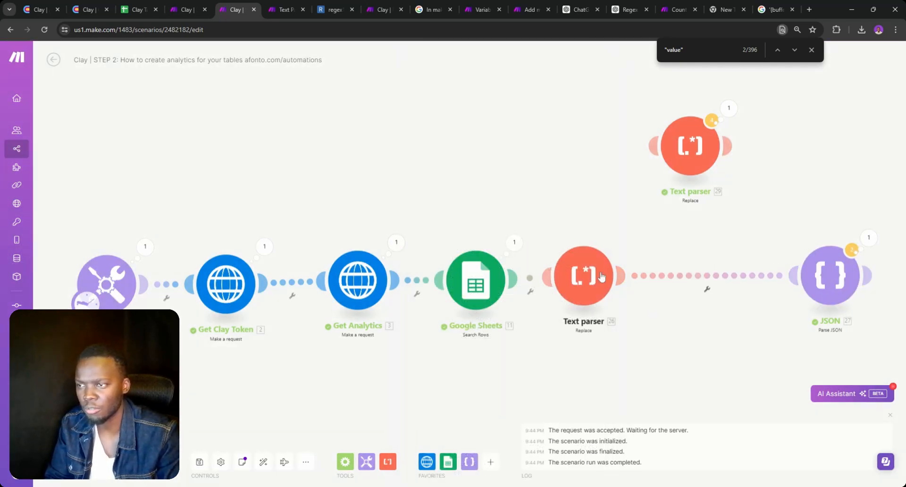
Confirm Text parser 26's settings and run the scenario once despite the warning
{"action": "left_click", "coordinate": [602, 277]}
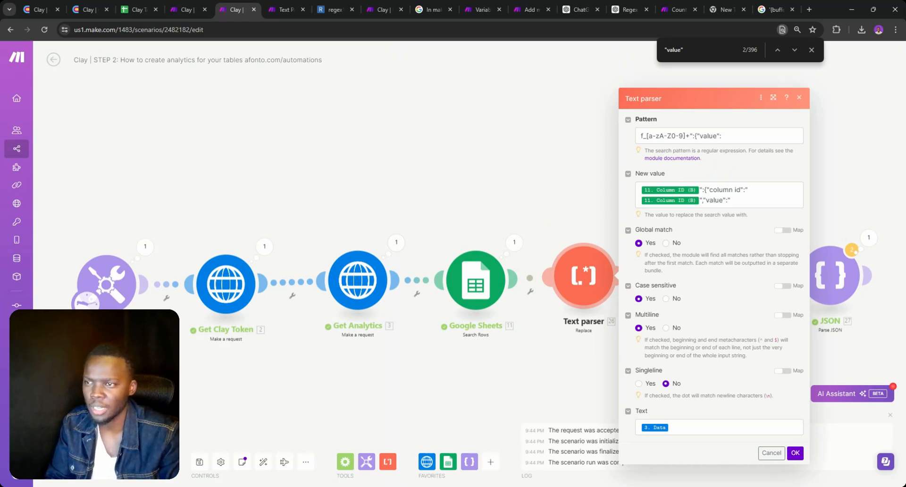
{"action": "left_click", "coordinate": [795, 454]}
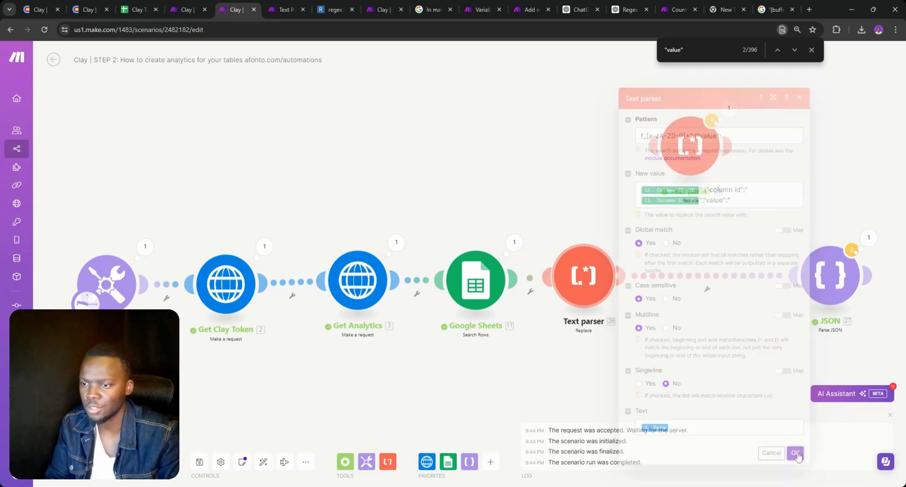
{"action": "left_click", "coordinate": [75, 462]}
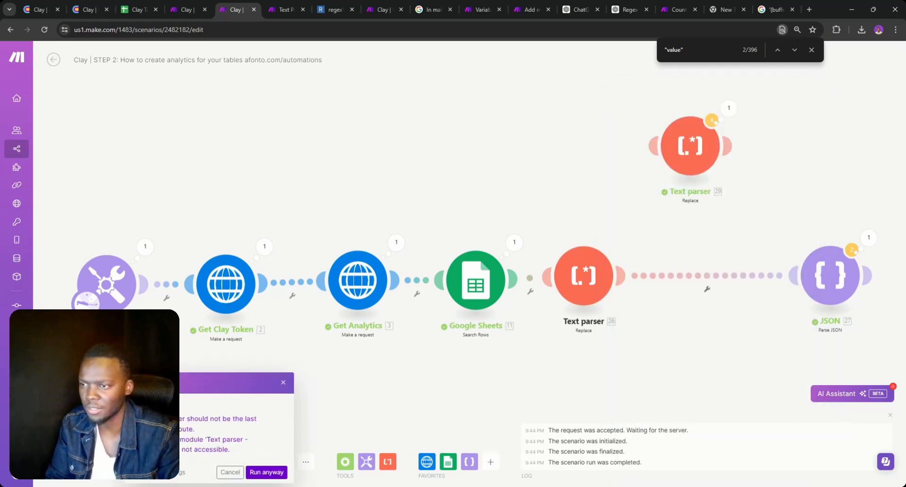
{"action": "left_click", "coordinate": [267, 472]}
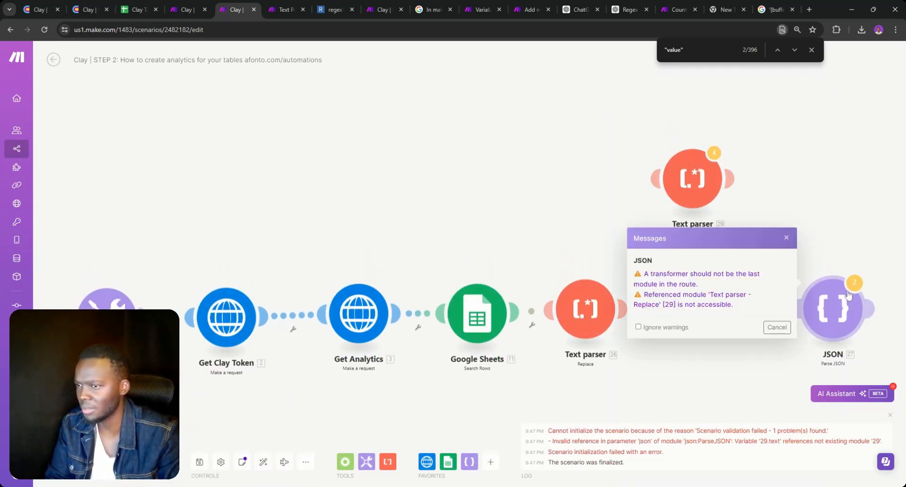
Replace the broken 29.text JSON string with Text parser 26's Text output and rerun
{"action": "left_click", "coordinate": [817, 307]}
{"action": "left_click", "coordinate": [698, 345]}
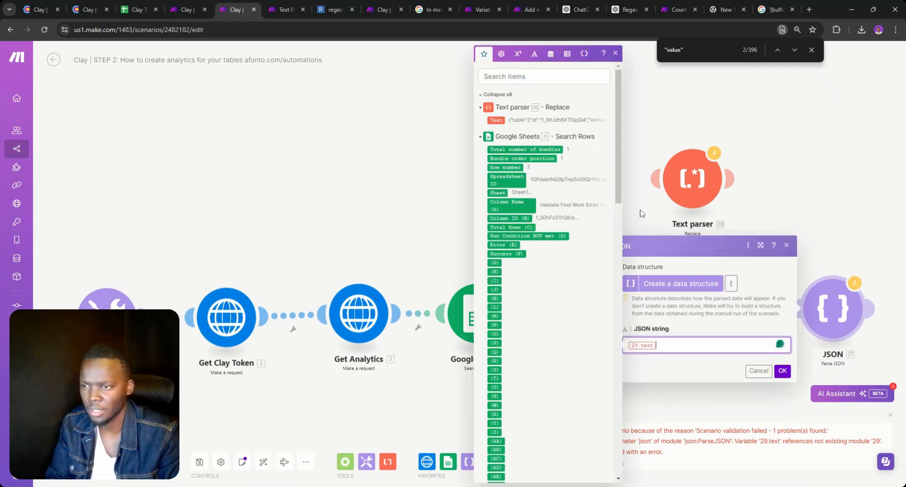
{"action": "key", "text": "BackSpace"}
{"action": "double_click", "coordinate": [496, 120]}
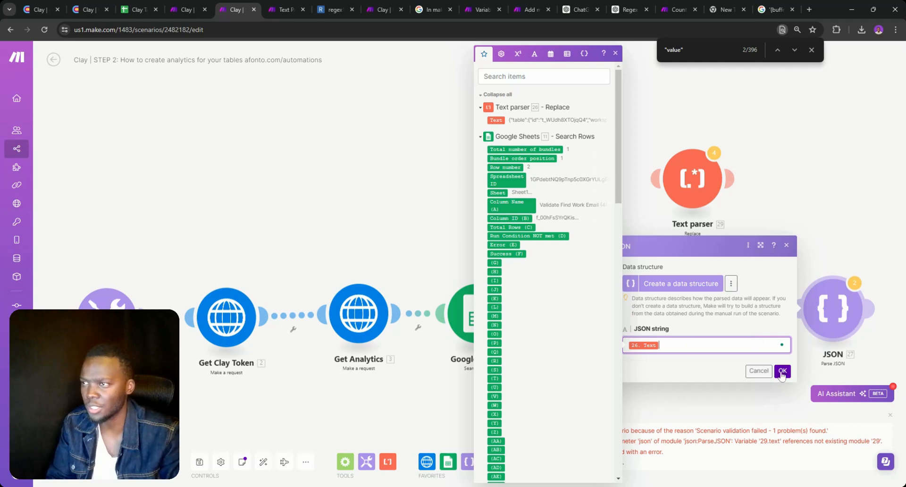
{"action": "left_click", "coordinate": [782, 370]}
{"action": "left_click", "coordinate": [71, 460]}
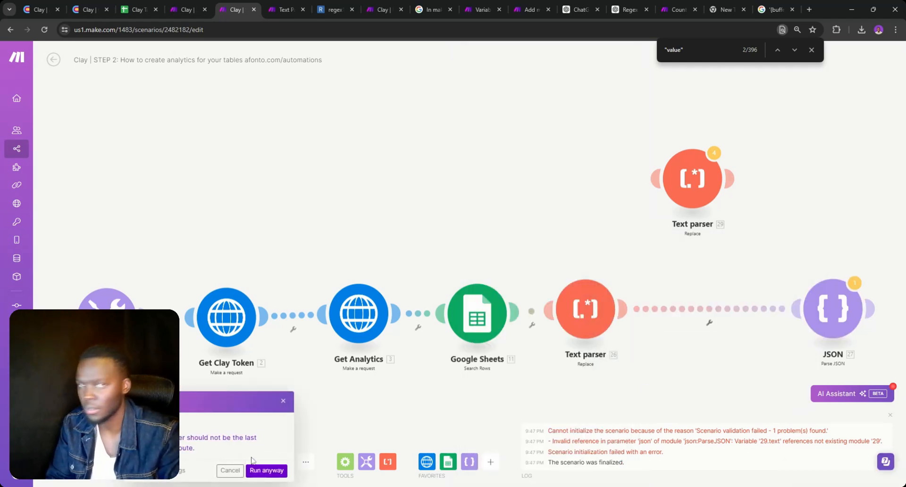
{"action": "left_click", "coordinate": [267, 470]}
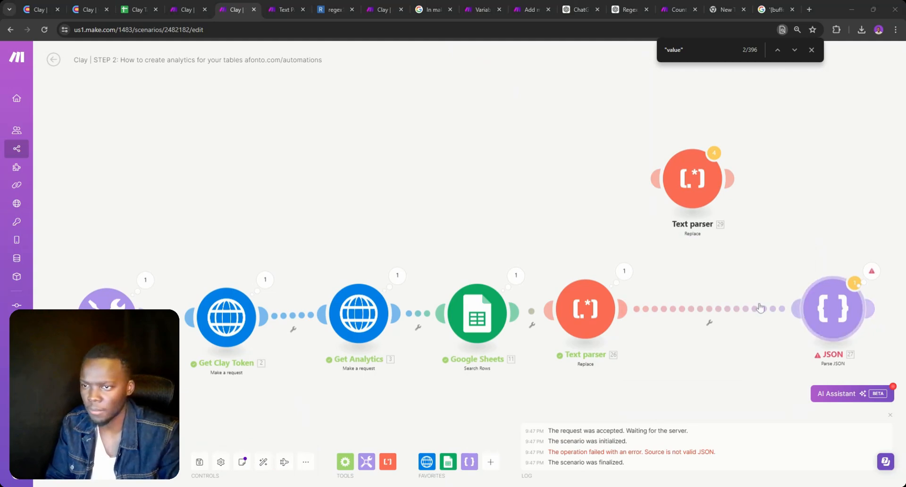
Swap the JSON string from 26. Text to the Get Analytics Data and run again
{"action": "left_click", "coordinate": [832, 309]}
{"action": "left_click", "coordinate": [699, 345]}
{"action": "key", "text": "BackSpace"}
{"action": "scroll", "coordinate": [566, 282], "scroll_direction": "down", "scroll_amount": 15}
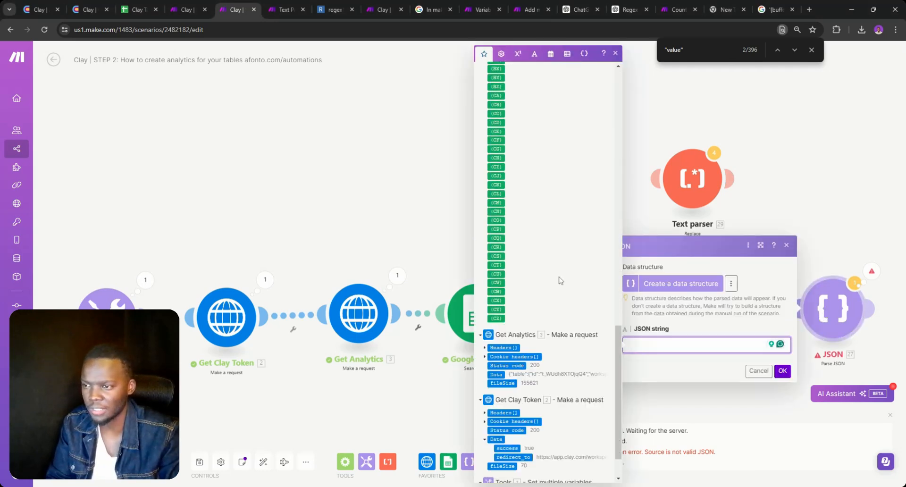
{"action": "left_click", "coordinate": [498, 326]}
{"action": "left_click", "coordinate": [783, 371]}
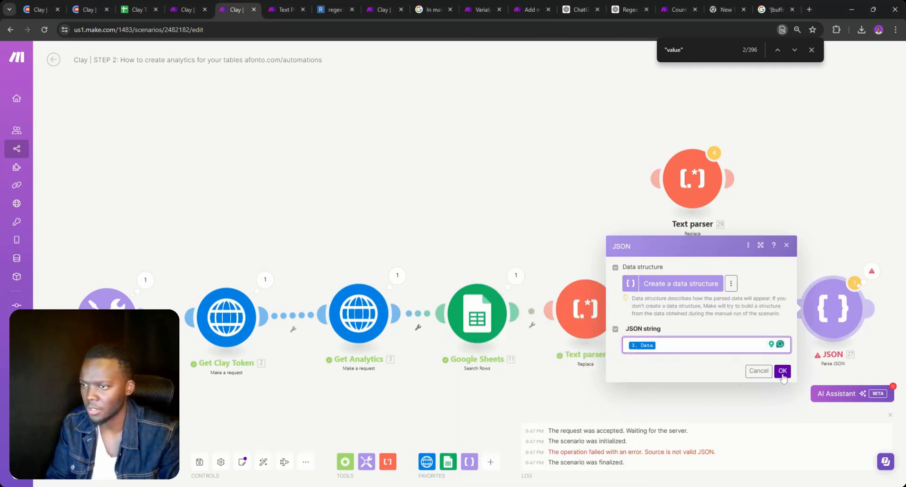
{"action": "left_click", "coordinate": [73, 462]}
Confirm the run and expand the JSON output's extraData > initialRecords down to records 6 and 4
{"action": "left_click", "coordinate": [254, 472]}
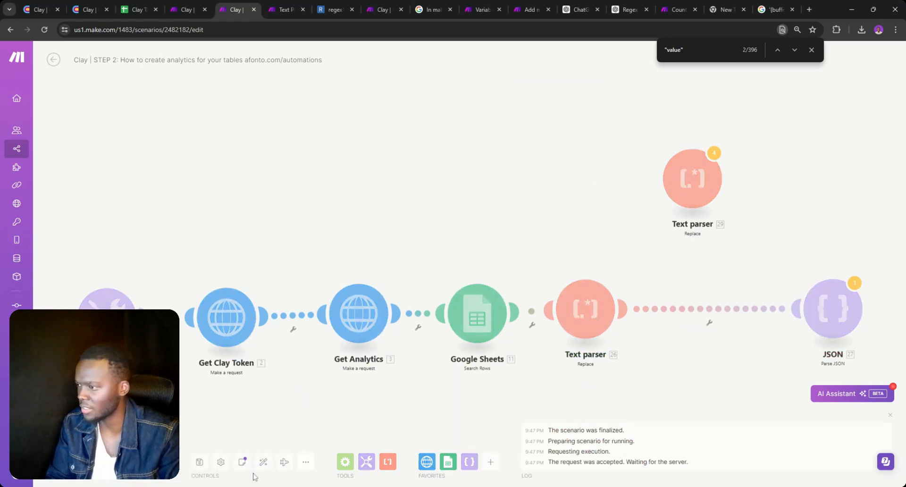
{"action": "left_click", "coordinate": [854, 283]}
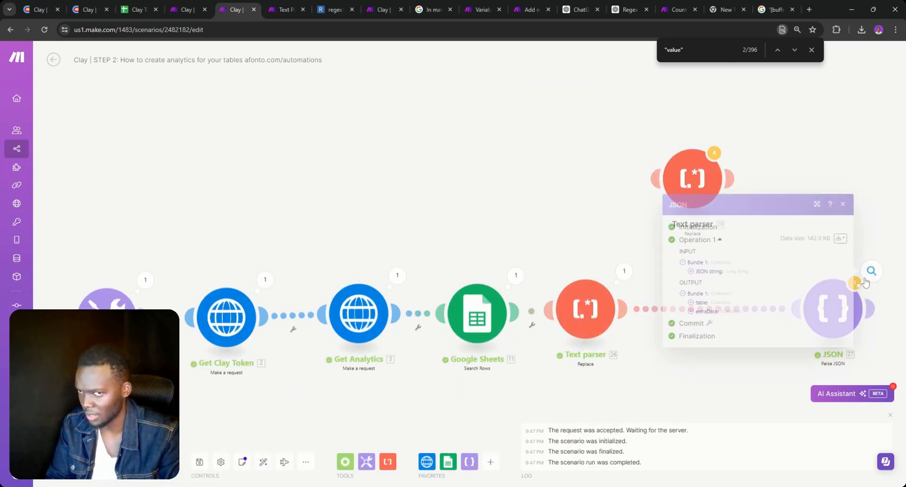
{"action": "left_click", "coordinate": [699, 312]}
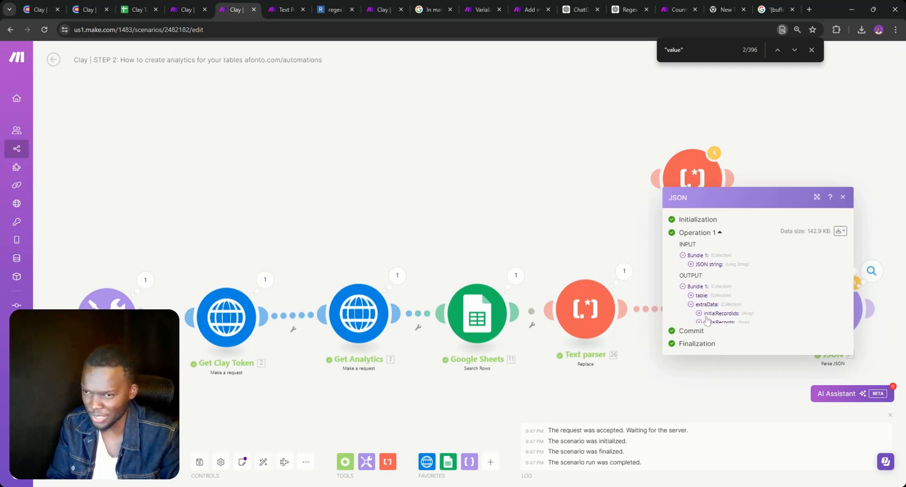
{"action": "left_click", "coordinate": [705, 329]}
{"action": "left_click", "coordinate": [707, 262]}
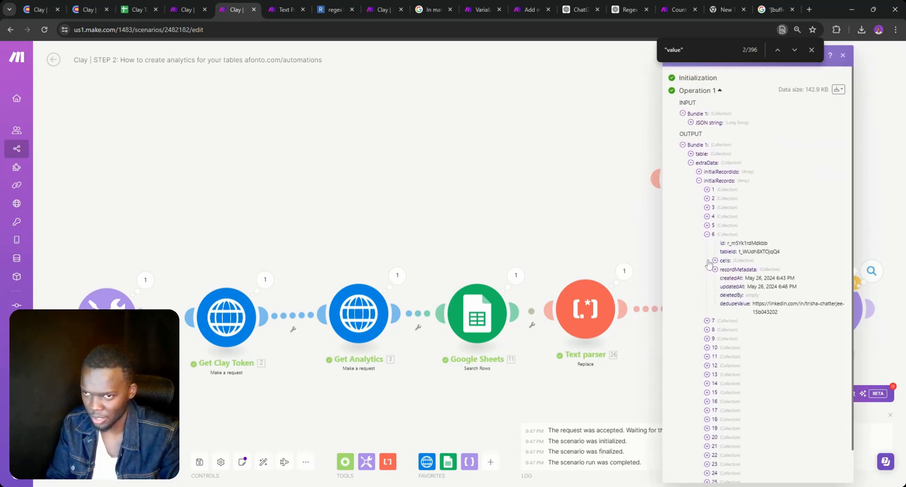
{"action": "left_click", "coordinate": [707, 216]}
Inspect record 4's cells, including the 'Valid email' value, then bring up Text parser 26's settings
{"action": "left_click", "coordinate": [716, 243]}
{"action": "double_click", "coordinate": [723, 252]}
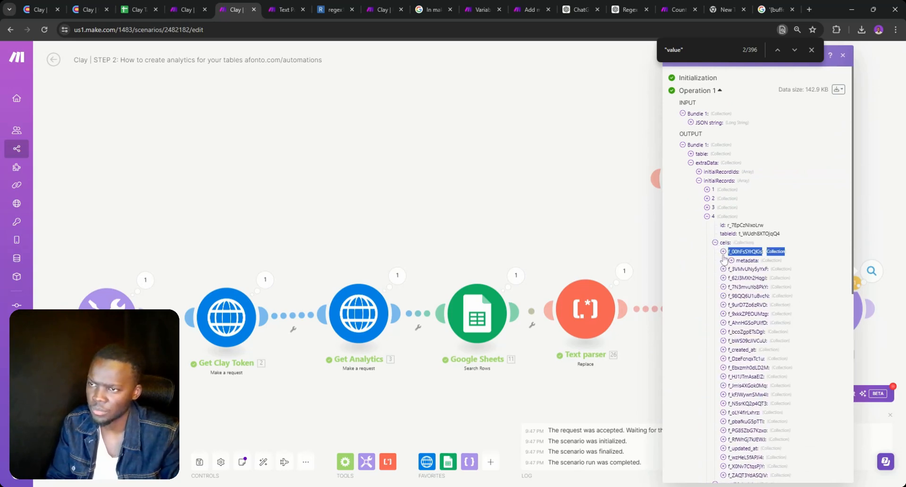
{"action": "double_click", "coordinate": [724, 261]}
{"action": "left_click", "coordinate": [724, 279]}
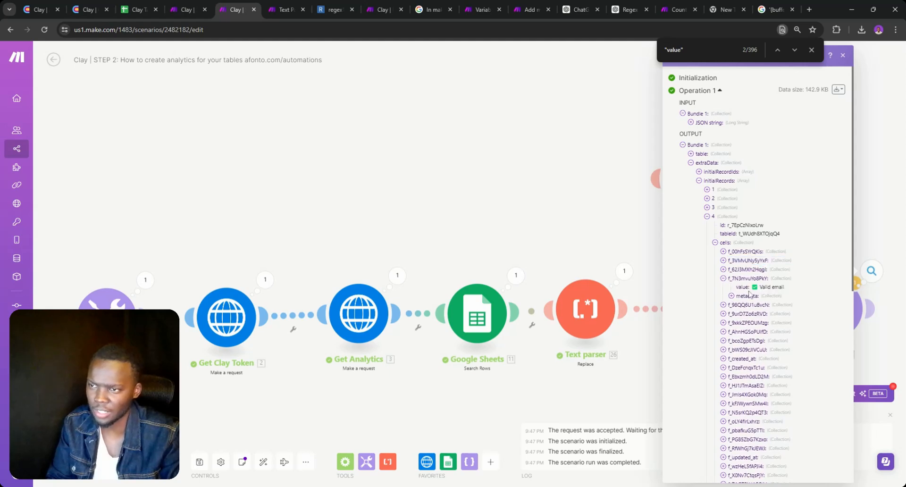
{"action": "double_click", "coordinate": [742, 287]}
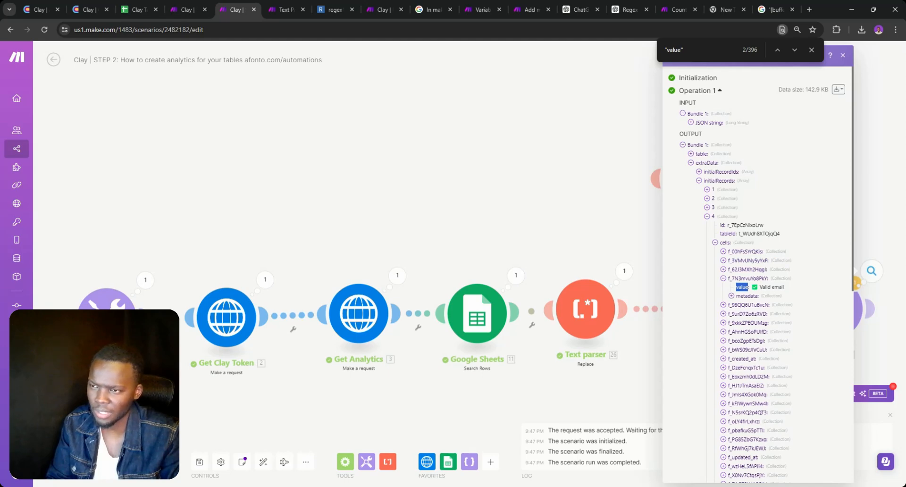
{"action": "left_click", "coordinate": [613, 296]}
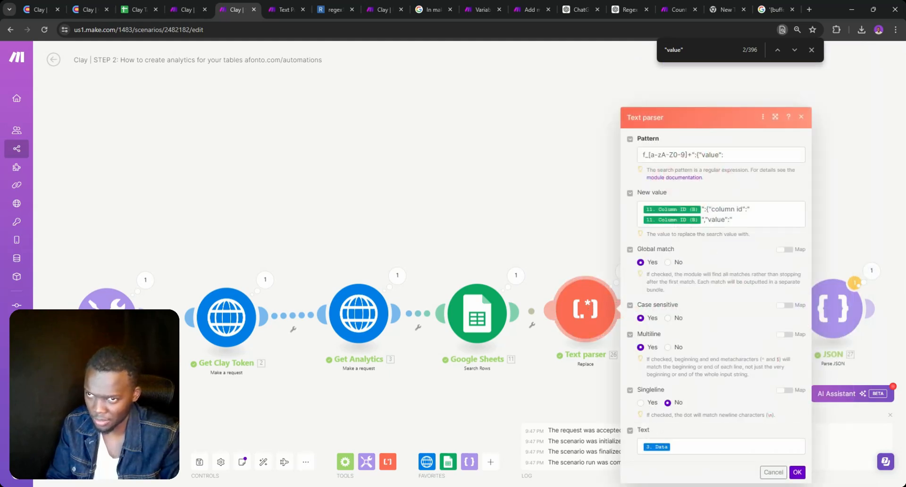
Check the value part of Text parser 26's New value, then view that parser's run output
{"action": "mouse_move", "coordinate": [695, 210]}
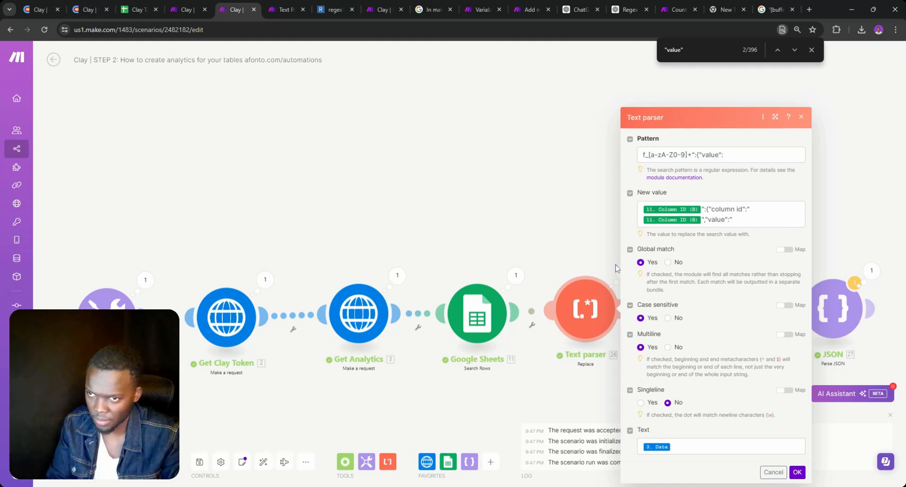
{"action": "left_click", "coordinate": [732, 220]}
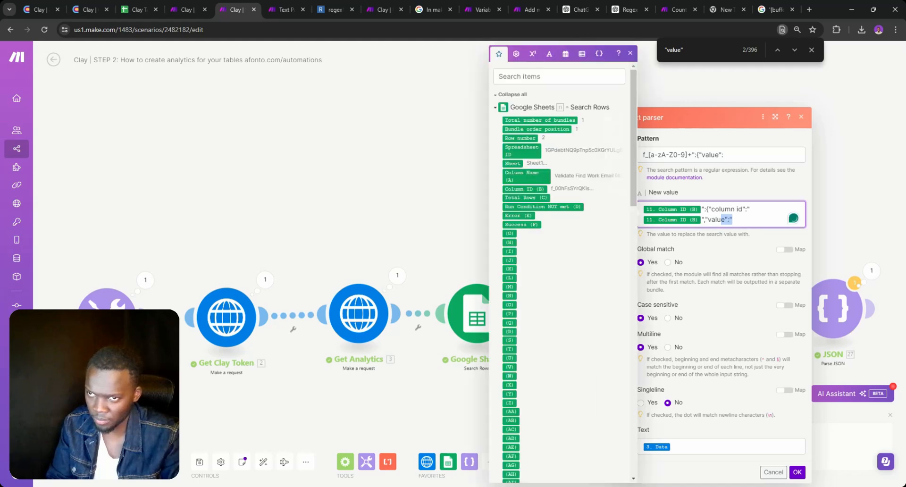
{"action": "left_click_drag", "start_coordinate": [732, 220], "coordinate": [702, 220]}
{"action": "key", "text": "ctrl+c"}
{"action": "left_click", "coordinate": [433, 229]}
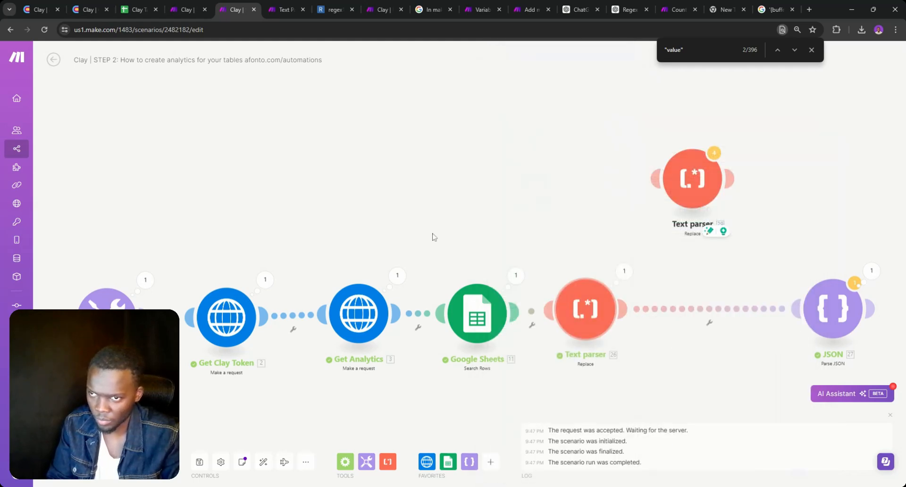
{"action": "left_click", "coordinate": [624, 272]}
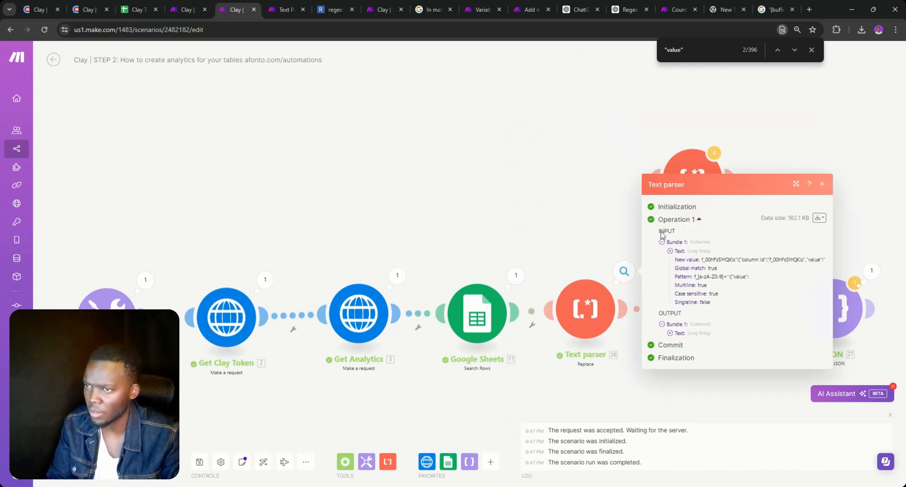
Search the parser's output text for ","value":" matches, then return to its New value field
{"action": "left_click", "coordinate": [670, 333]}
{"action": "key", "text": "ctrl+f"}
{"action": "key", "text": "ctrl+v"}
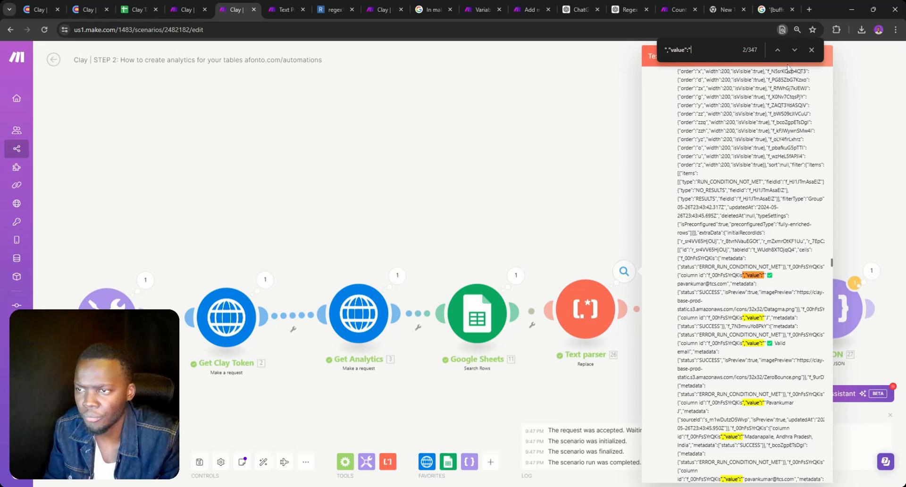
{"action": "left_click", "coordinate": [795, 50]}
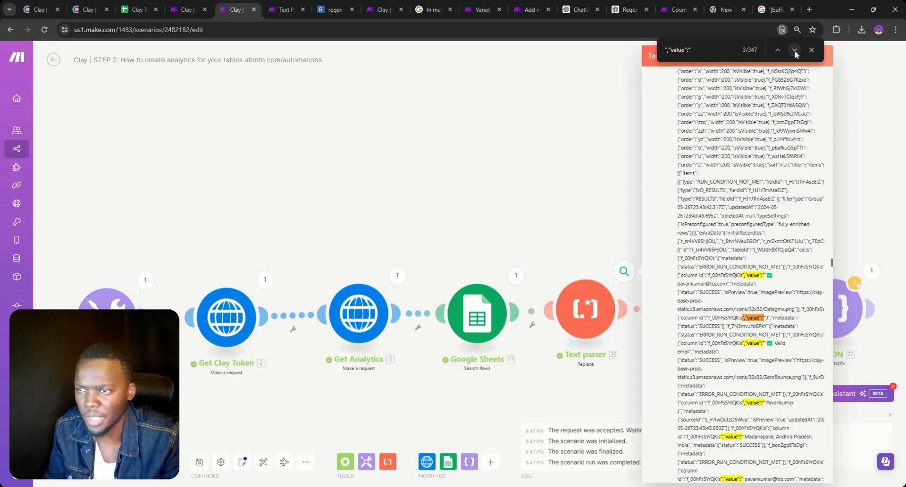
{"action": "left_click", "coordinate": [794, 50]}
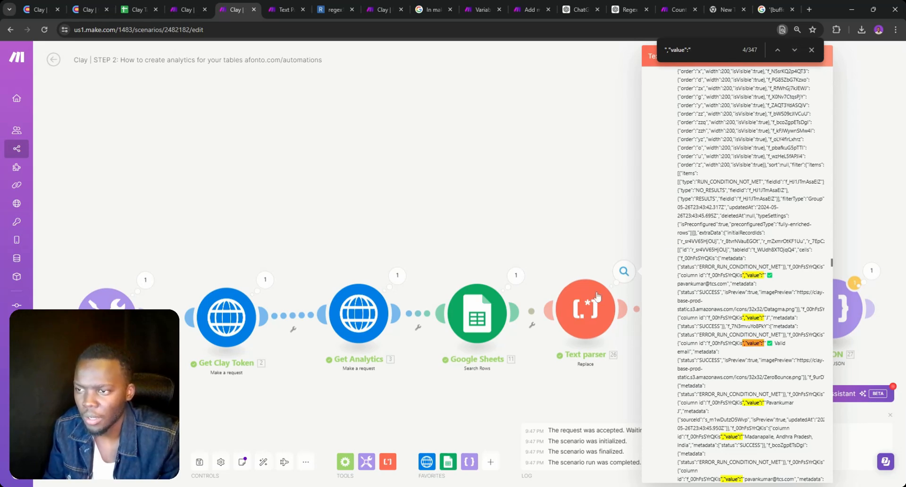
{"action": "left_click", "coordinate": [586, 309]}
{"action": "left_click", "coordinate": [755, 220]}
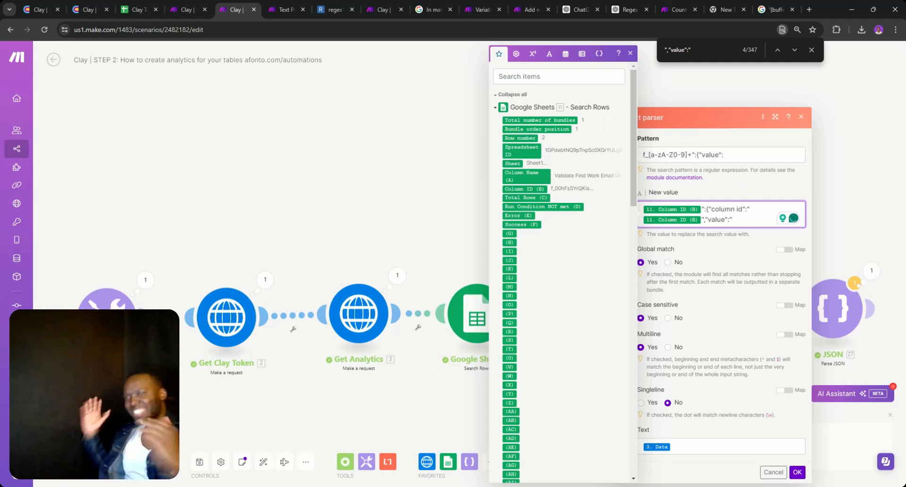
Apply the updated Text parser settings and rerun the scenario despite the warning
{"action": "left_click", "coordinate": [738, 155]}
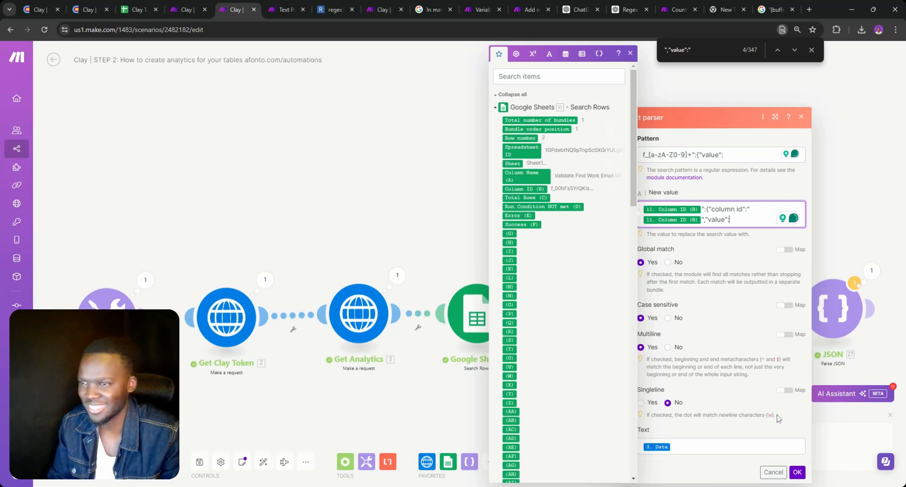
{"action": "left_click", "coordinate": [797, 472]}
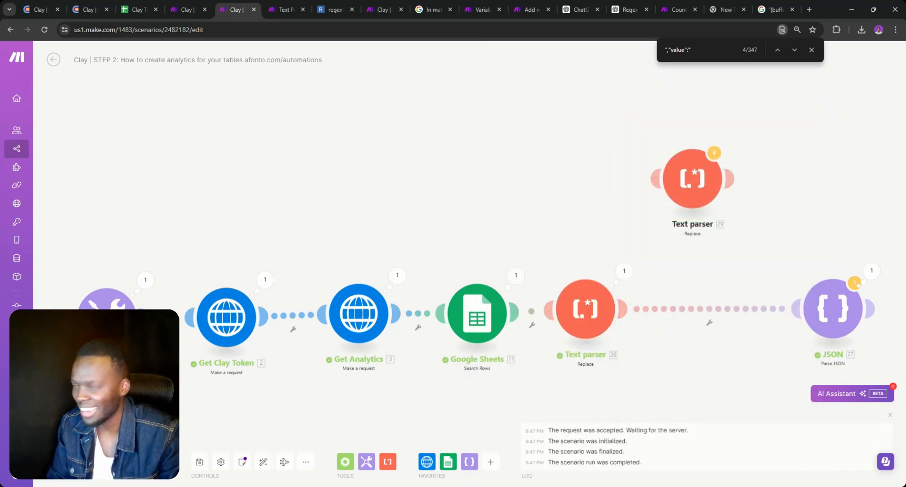
{"action": "left_click", "coordinate": [69, 462]}
{"action": "left_click", "coordinate": [264, 471]}
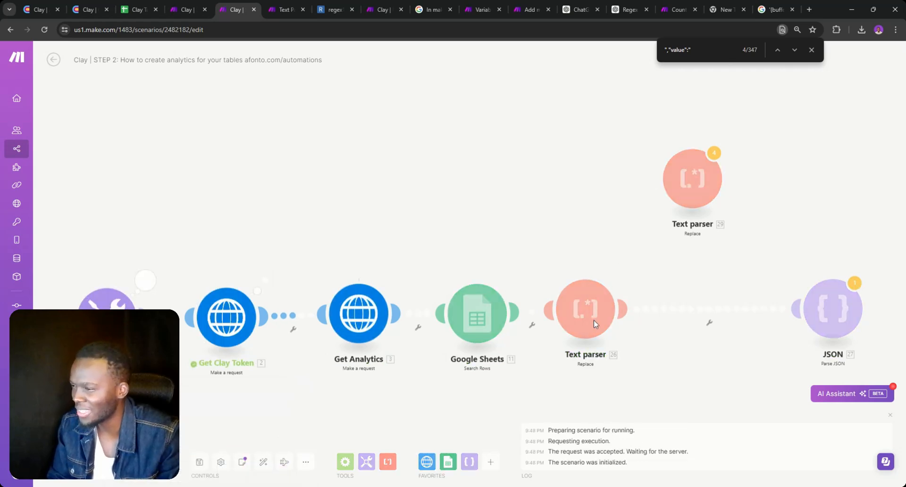
Inspect the JSON output's extraData > initialRecords down to record 11's fields
{"action": "left_click", "coordinate": [825, 310]}
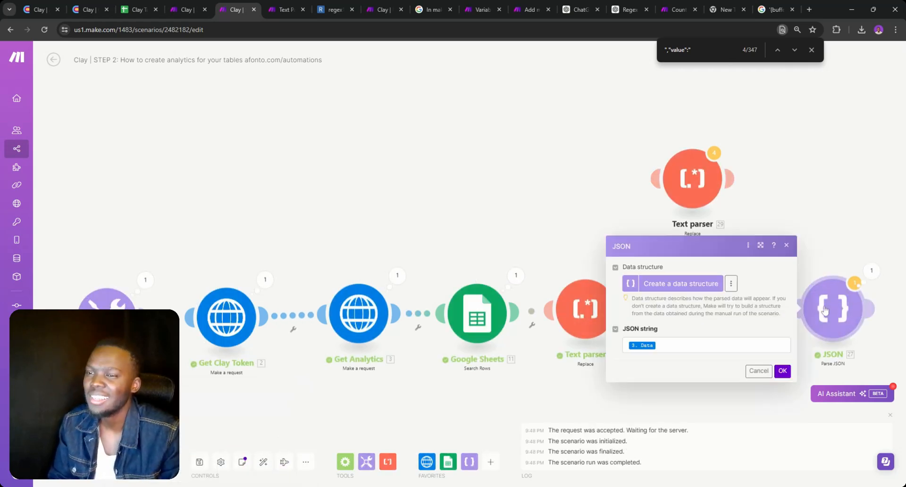
{"action": "left_click", "coordinate": [873, 272]}
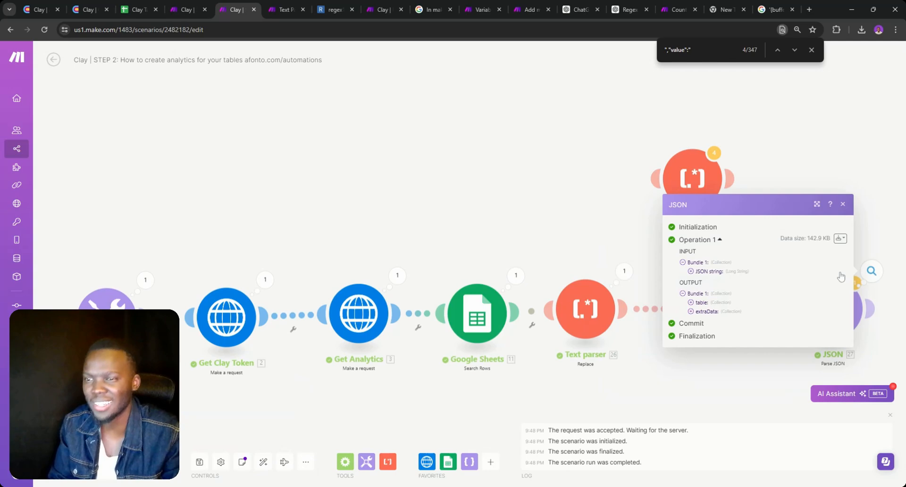
{"action": "left_click", "coordinate": [700, 312]}
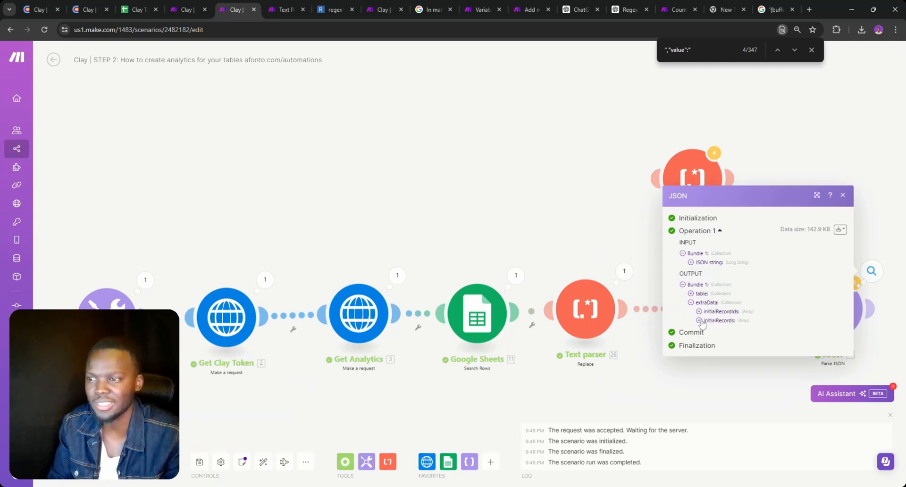
{"action": "left_click", "coordinate": [699, 321]}
{"action": "left_click", "coordinate": [708, 311]}
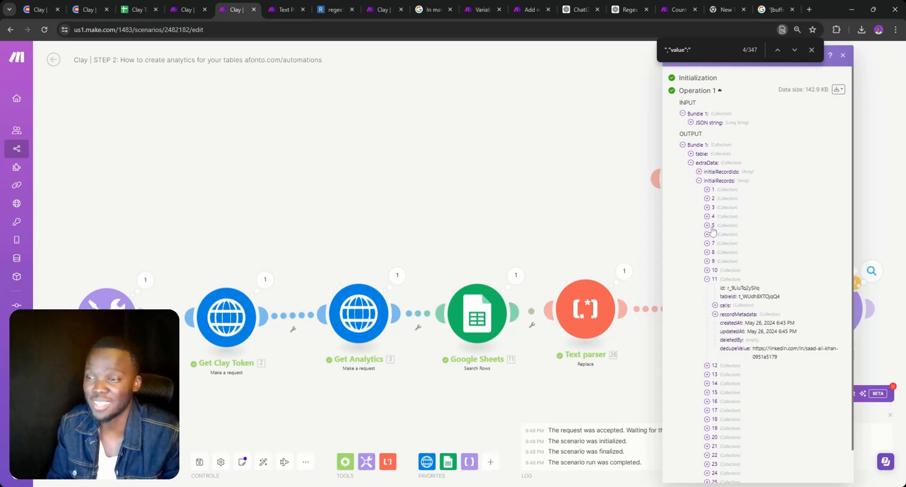
{"action": "left_click", "coordinate": [613, 242]}
Insert Text parser 29 before JSON, taking Text parser 26's output Text as its text
{"action": "left_click_drag", "start_coordinate": [692, 197], "coordinate": [708, 319]}
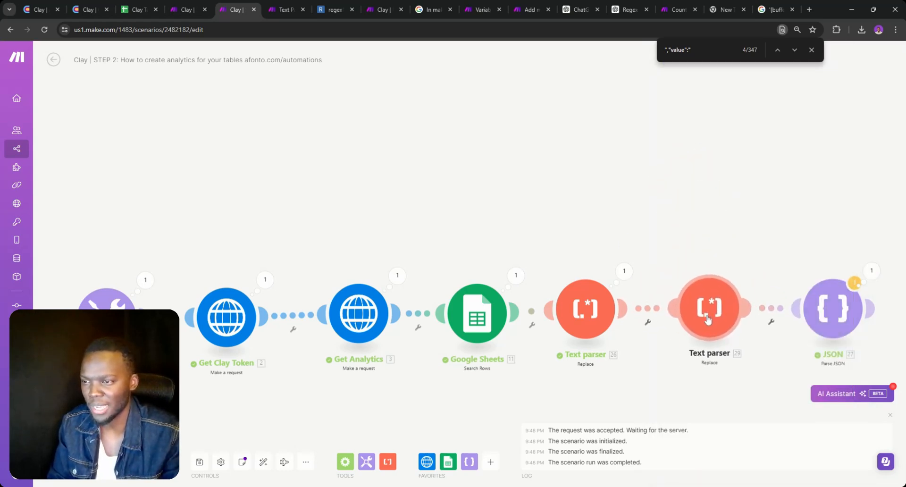
{"action": "left_click", "coordinate": [708, 319]}
{"action": "left_click", "coordinate": [558, 447]}
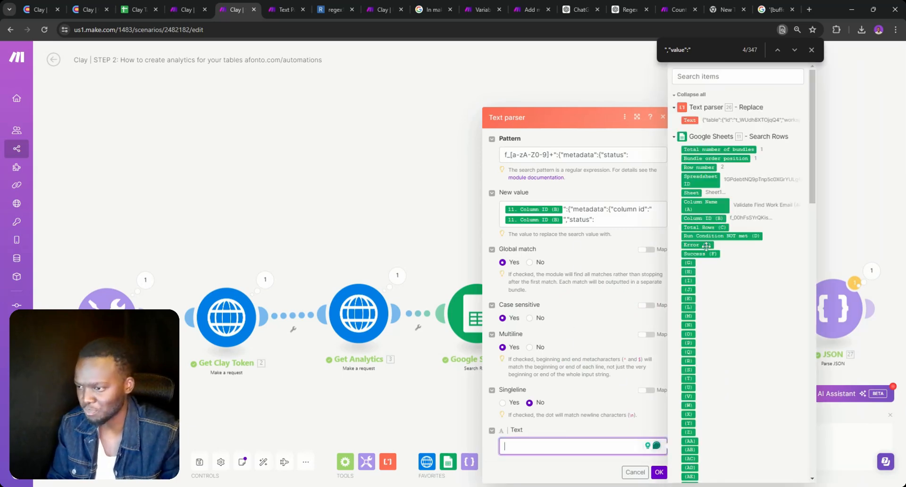
{"action": "left_click", "coordinate": [690, 120]}
{"action": "left_click", "coordinate": [690, 120]}
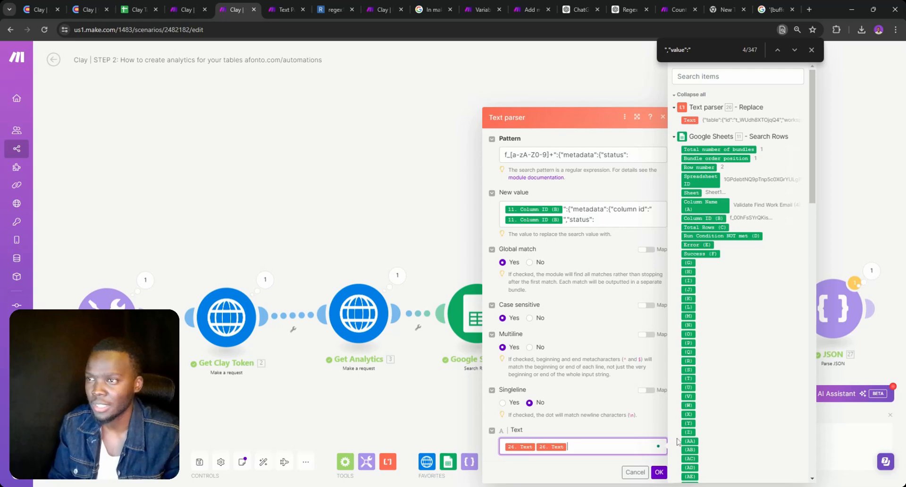
{"action": "key", "text": "BackSpace"}
{"action": "left_click", "coordinate": [659, 471]}
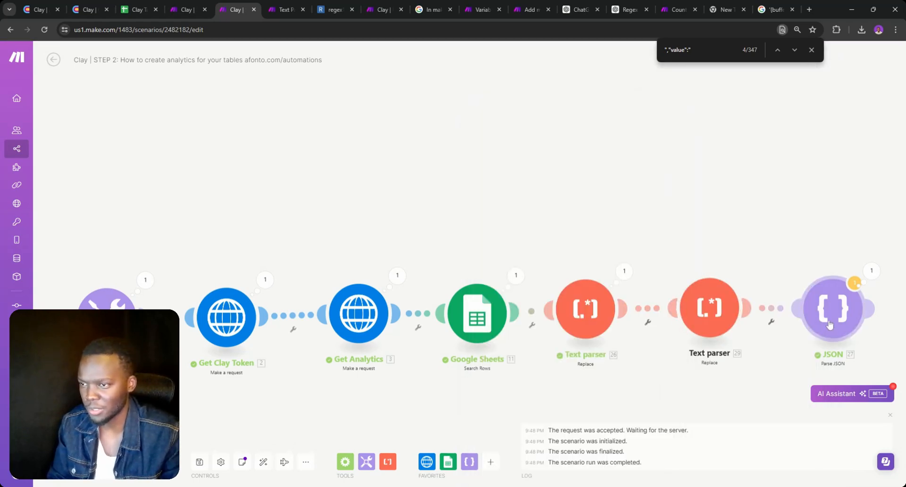
{"action": "left_click", "coordinate": [811, 49]}
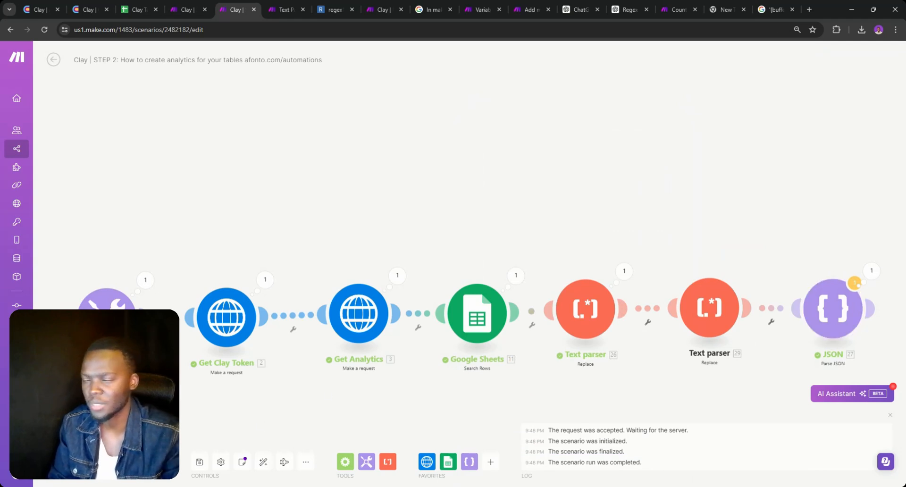
{"action": "left_click", "coordinate": [832, 312]}
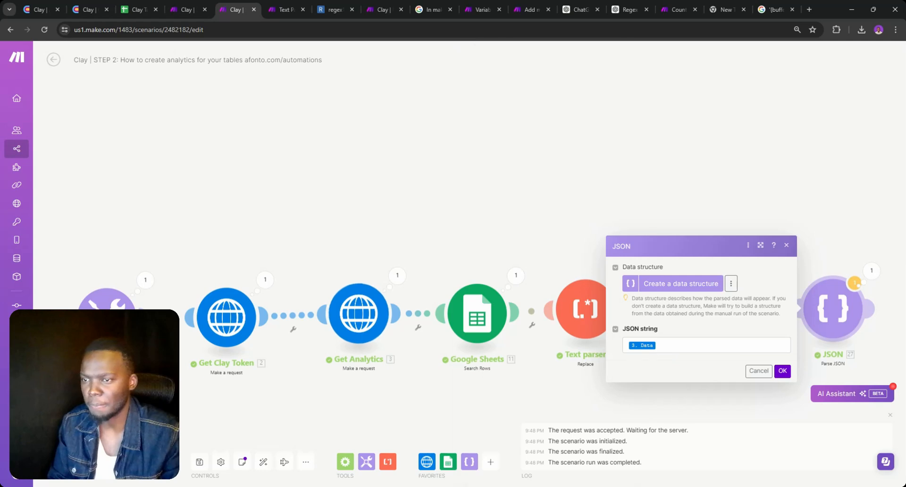
Map Text parser 29's Text into the JSON string and save the scenario anyway
{"action": "left_click", "coordinate": [499, 120]}
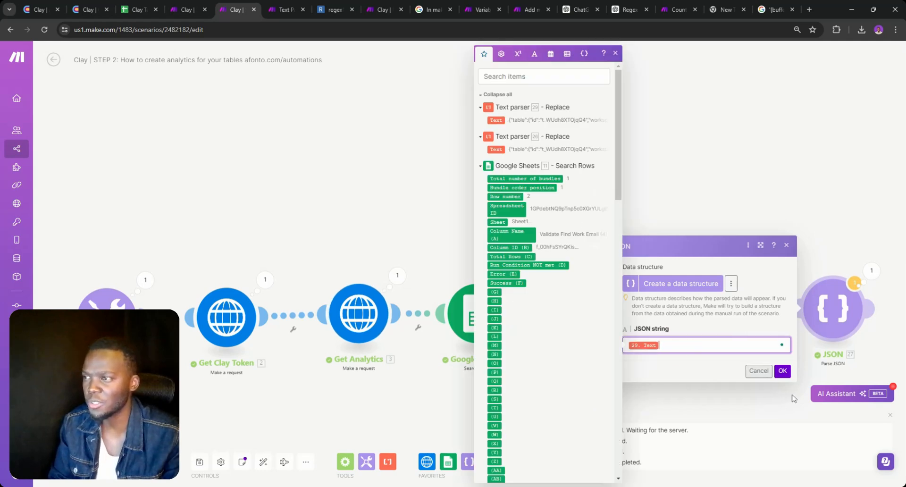
{"action": "left_click", "coordinate": [782, 371]}
{"action": "left_click", "coordinate": [200, 462]}
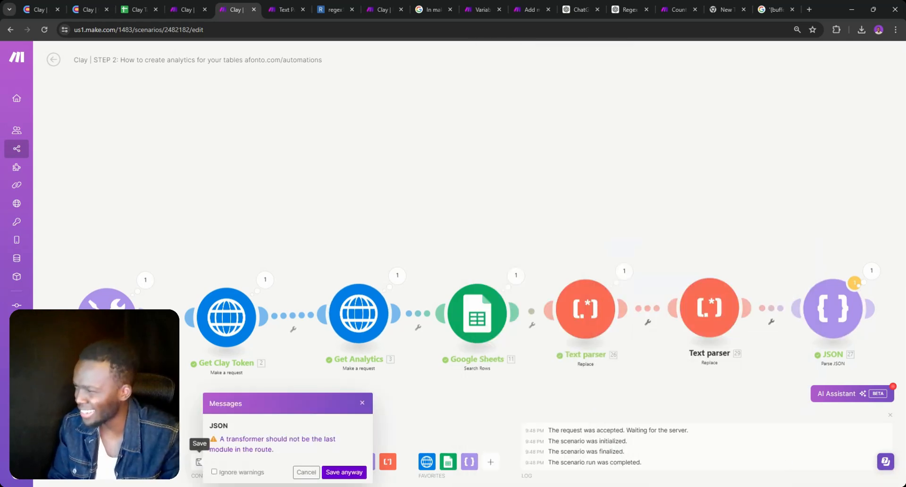
{"action": "left_click", "coordinate": [344, 473]}
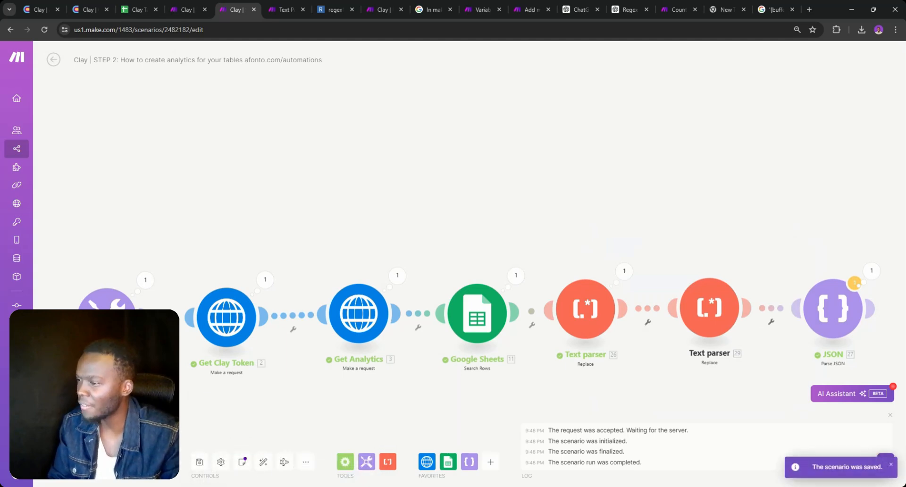
Run the scenario once and open the JSON module's output from the run
{"action": "left_click", "coordinate": [78, 461]}
{"action": "double_click", "coordinate": [266, 471]}
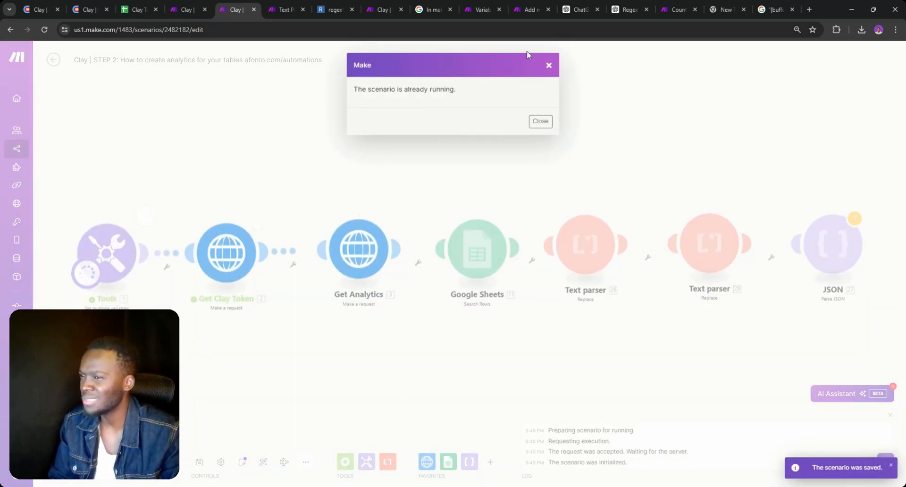
{"action": "left_click", "coordinate": [549, 66]}
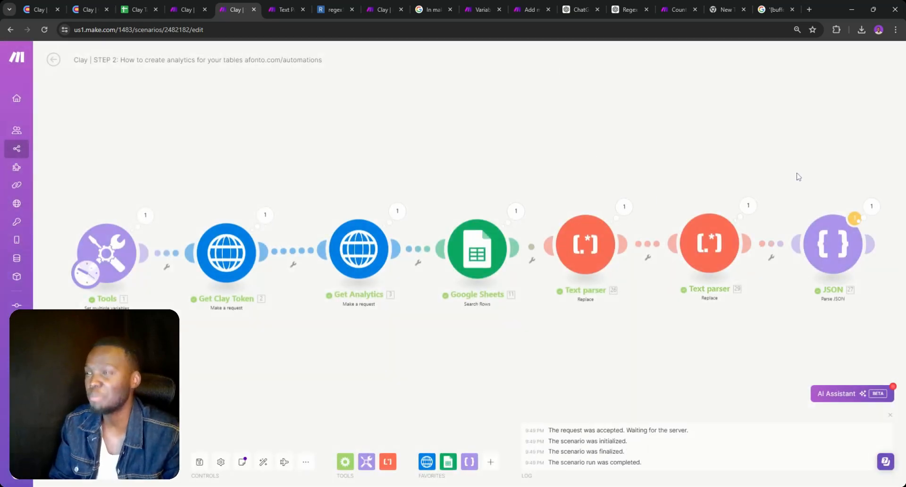
{"action": "left_click_drag", "start_coordinate": [797, 177], "coordinate": [629, 135]}
{"action": "left_click", "coordinate": [704, 167]}
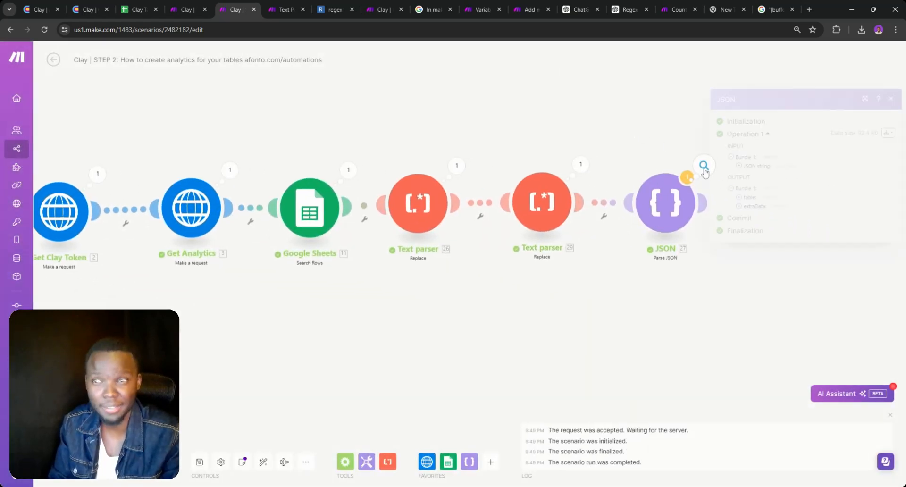
Expand the f_00hFsSYrQKis cell metadata of records 4 and 3 in the JSON output
{"action": "left_click", "coordinate": [740, 207]}
{"action": "left_click", "coordinate": [763, 216]}
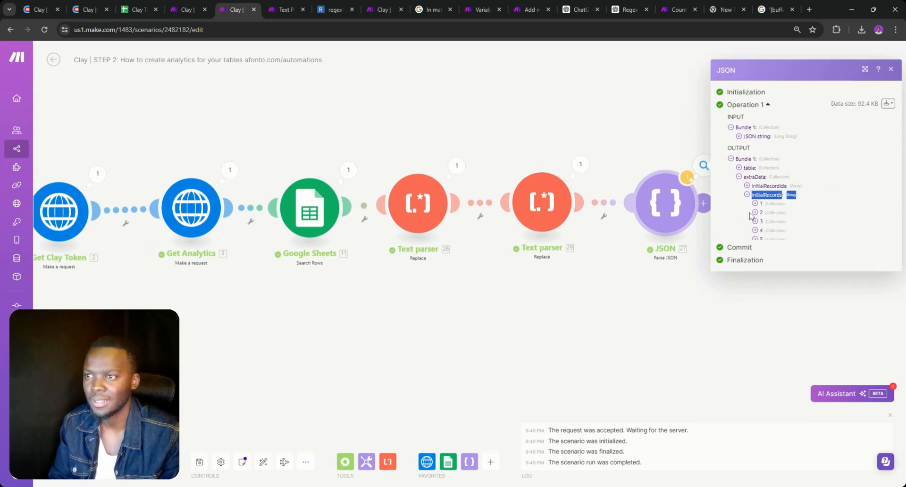
{"action": "left_click", "coordinate": [755, 216]}
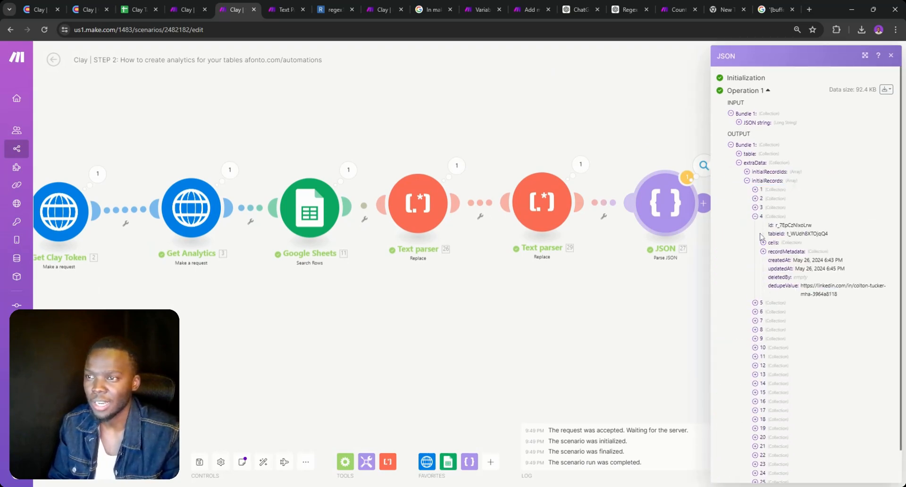
{"action": "left_click", "coordinate": [764, 243]}
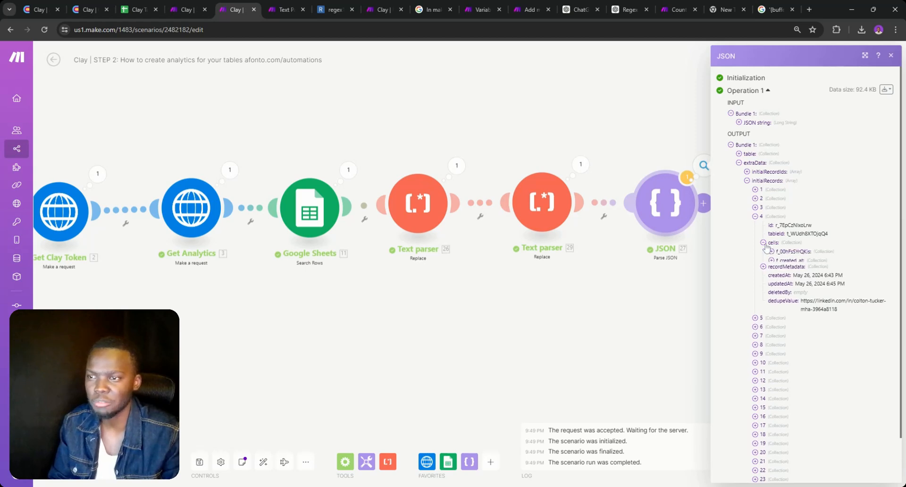
{"action": "left_click", "coordinate": [771, 253]}
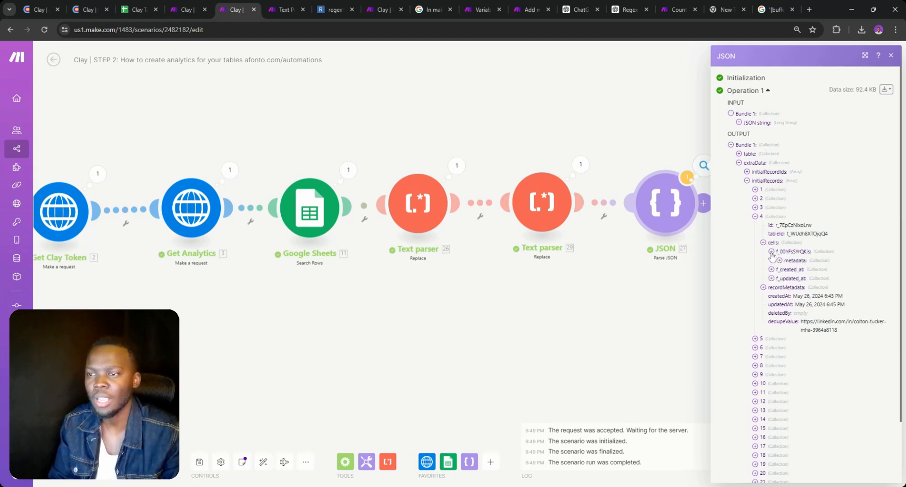
{"action": "left_click", "coordinate": [780, 261]}
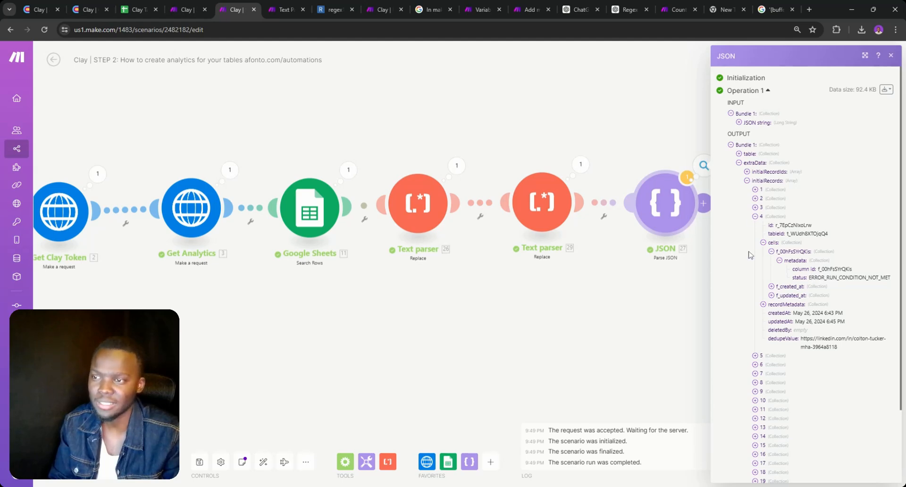
{"action": "left_click", "coordinate": [755, 207]}
{"action": "left_click", "coordinate": [764, 234]}
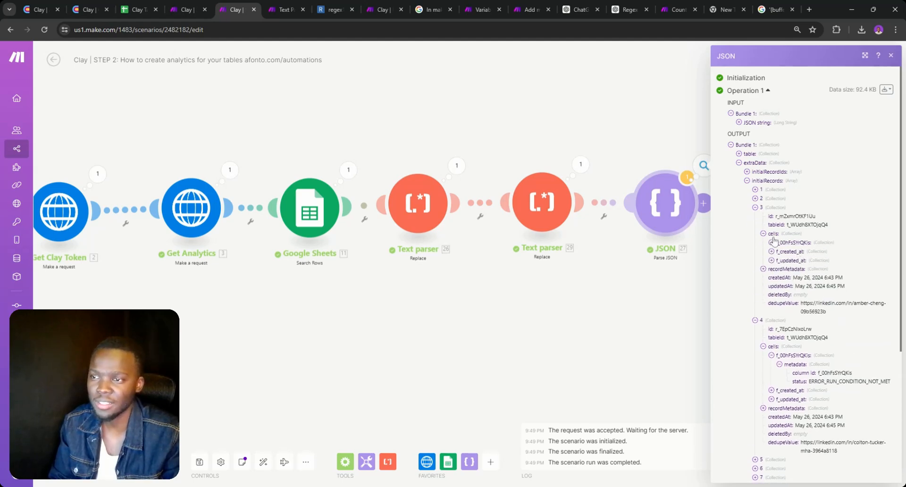
{"action": "left_click", "coordinate": [772, 243]}
{"action": "left_click", "coordinate": [780, 252]}
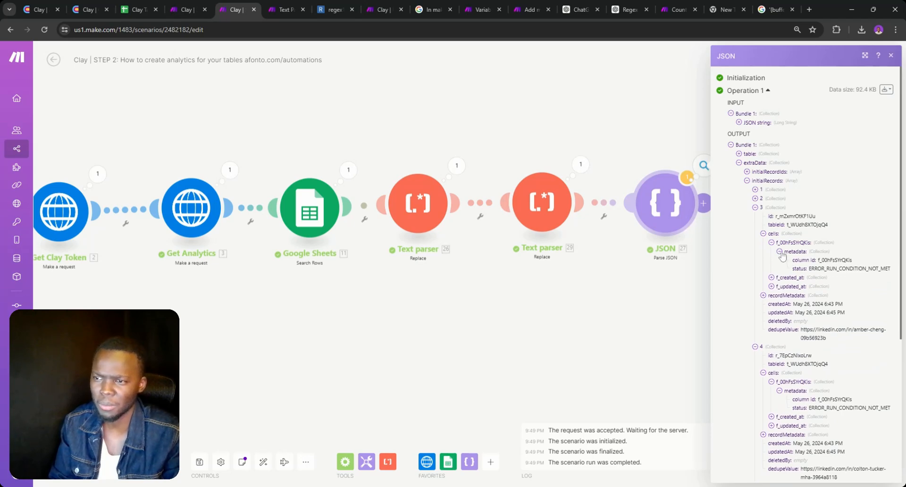
{"action": "double_click", "coordinate": [781, 256]}
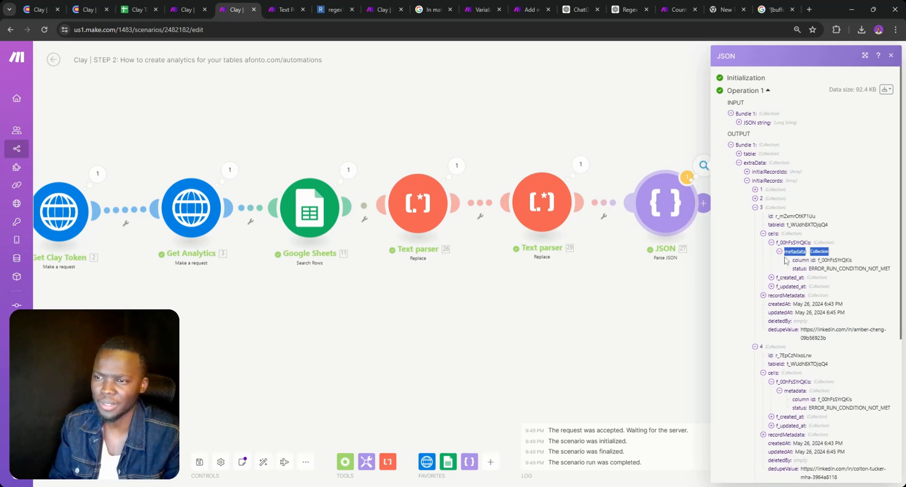
Check record 2's cell values, then close the JSON output inspector
{"action": "left_click", "coordinate": [755, 198]}
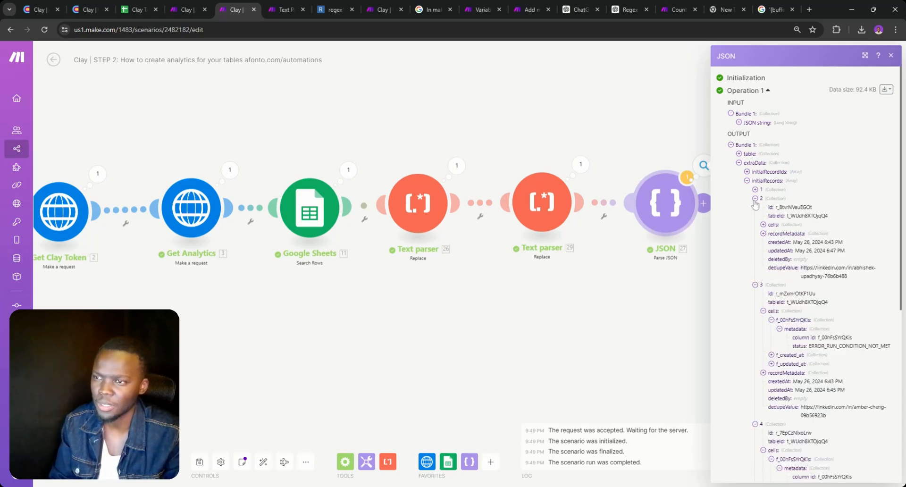
{"action": "left_click", "coordinate": [764, 233]}
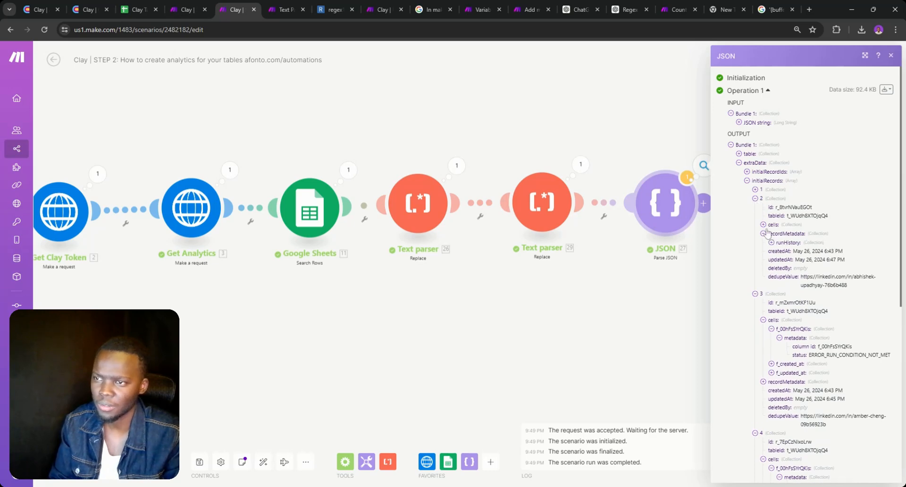
{"action": "left_click", "coordinate": [764, 233]}
{"action": "left_click", "coordinate": [763, 225]}
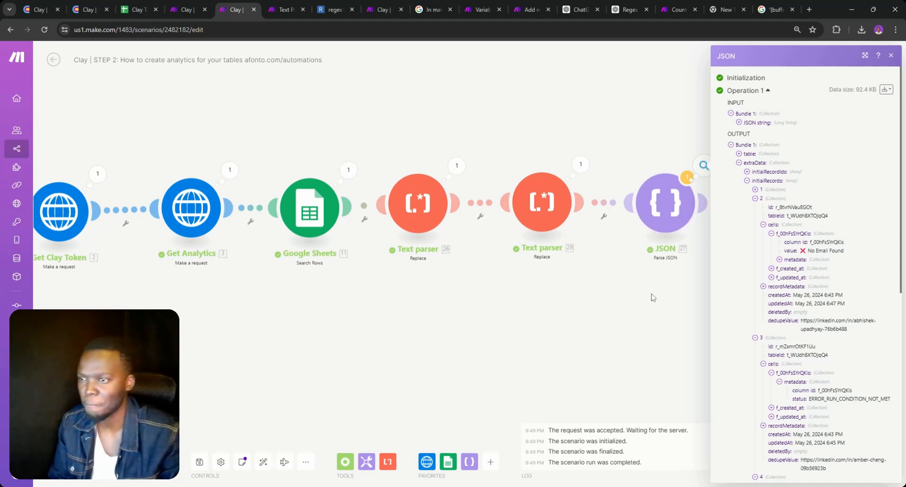
{"action": "left_click", "coordinate": [623, 282]}
Reopen the JSON output and expand record 4's f_00hFsSYrQKis cell metadata again
{"action": "left_click_drag", "start_coordinate": [682, 298], "coordinate": [524, 316]}
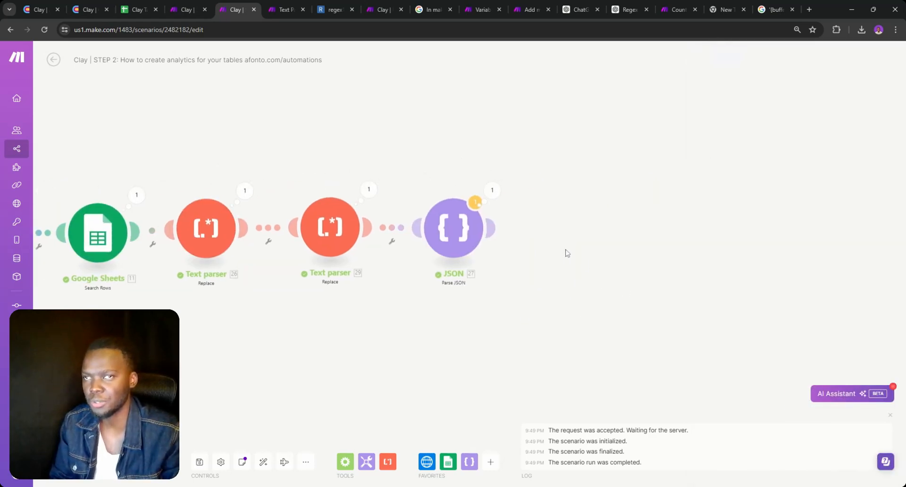
{"action": "mouse_move", "coordinate": [493, 231]}
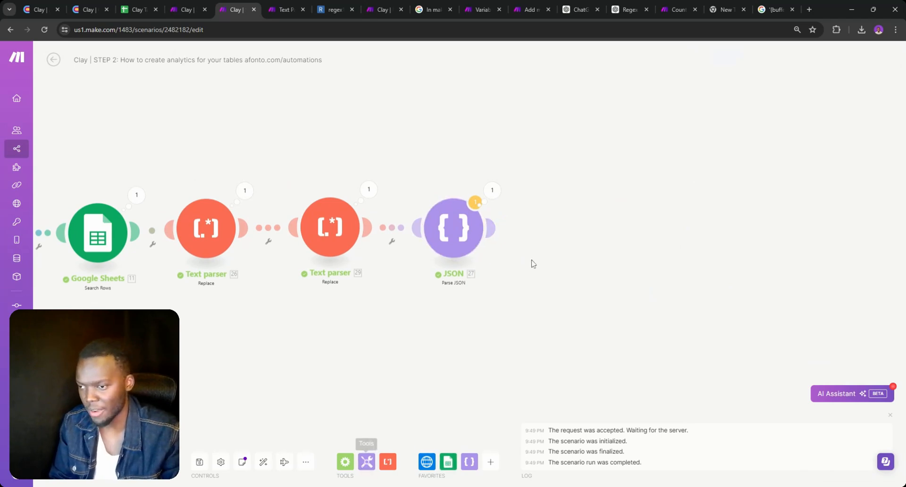
{"action": "left_click", "coordinate": [492, 191]}
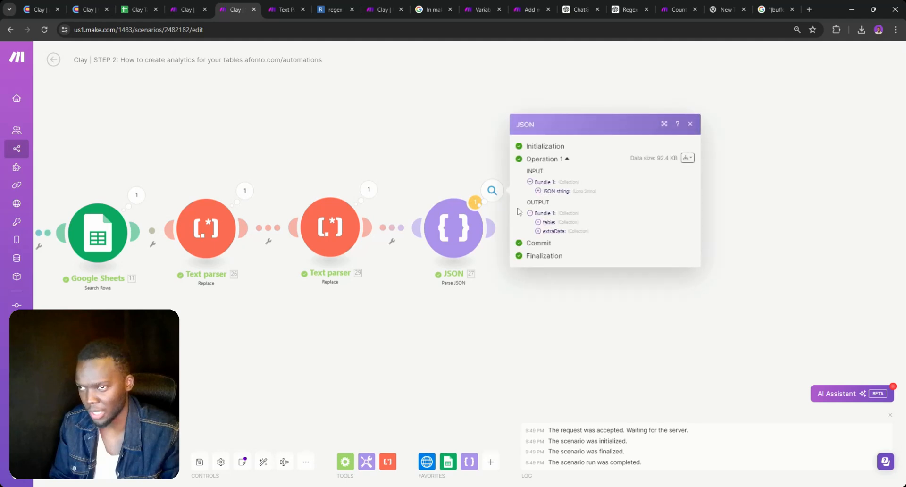
{"action": "left_click", "coordinate": [550, 232]}
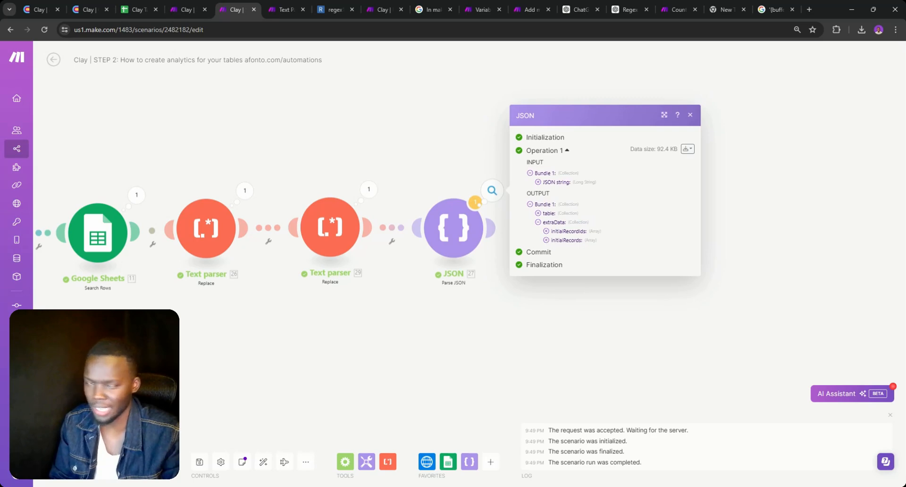
{"action": "left_click", "coordinate": [546, 240]}
{"action": "left_click", "coordinate": [555, 216]}
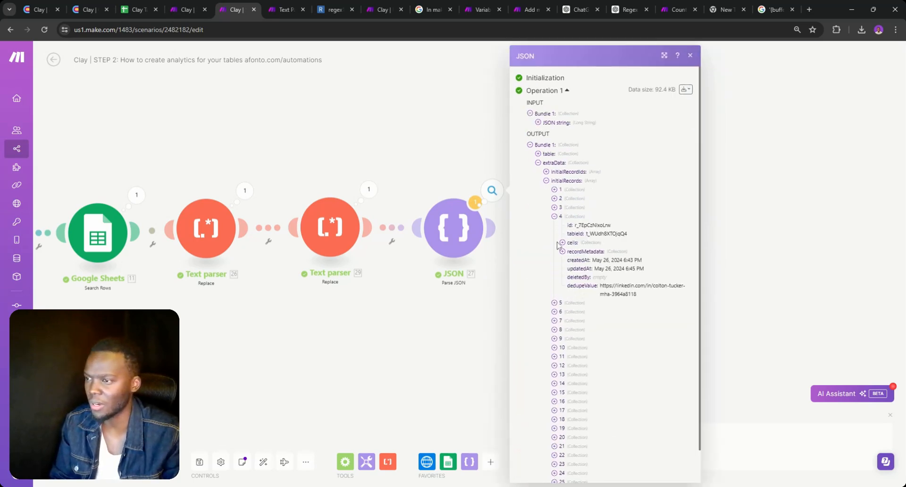
{"action": "left_click", "coordinate": [562, 252]}
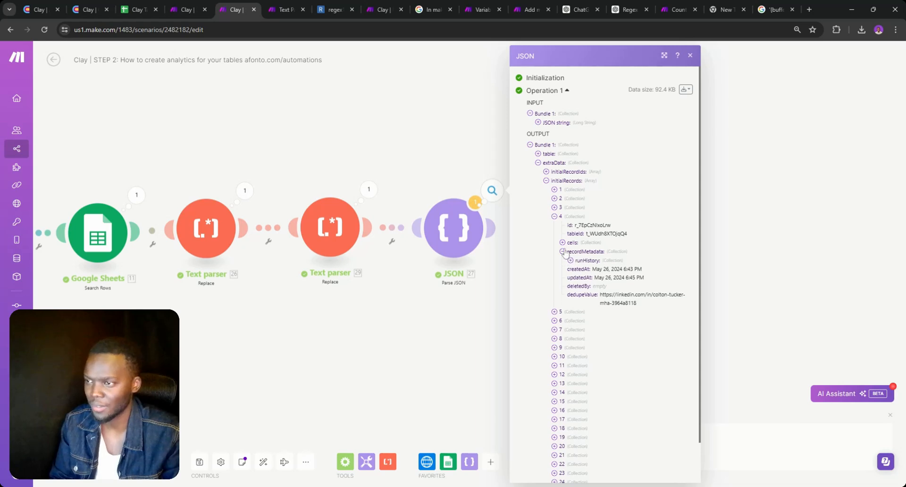
{"action": "left_click", "coordinate": [562, 242]}
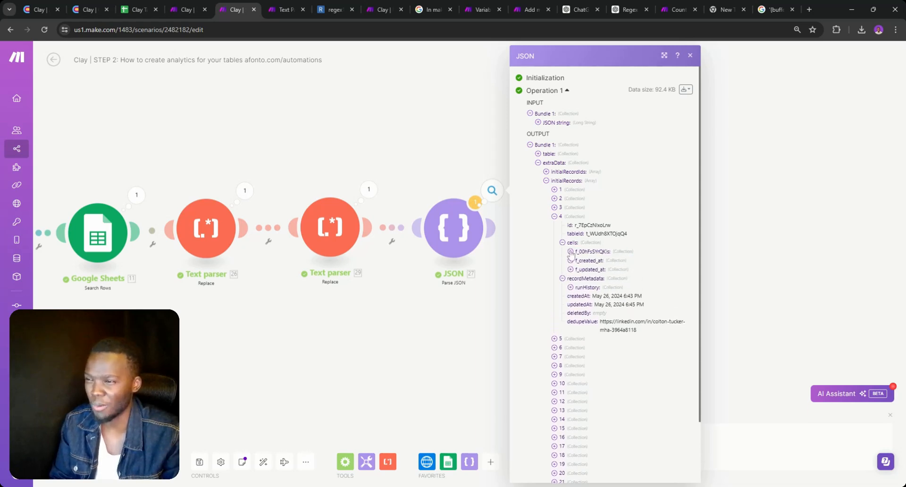
{"action": "left_click", "coordinate": [570, 251]}
{"action": "left_click", "coordinate": [579, 260]}
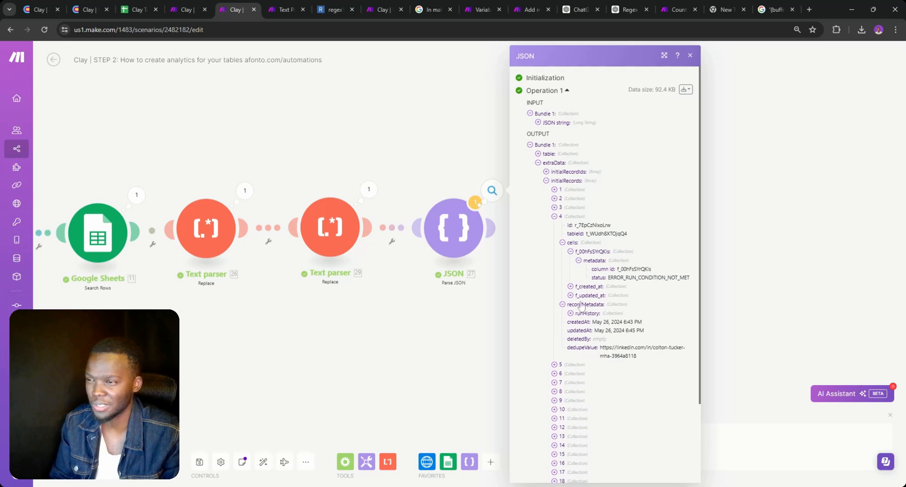
{"action": "left_click", "coordinate": [562, 305]}
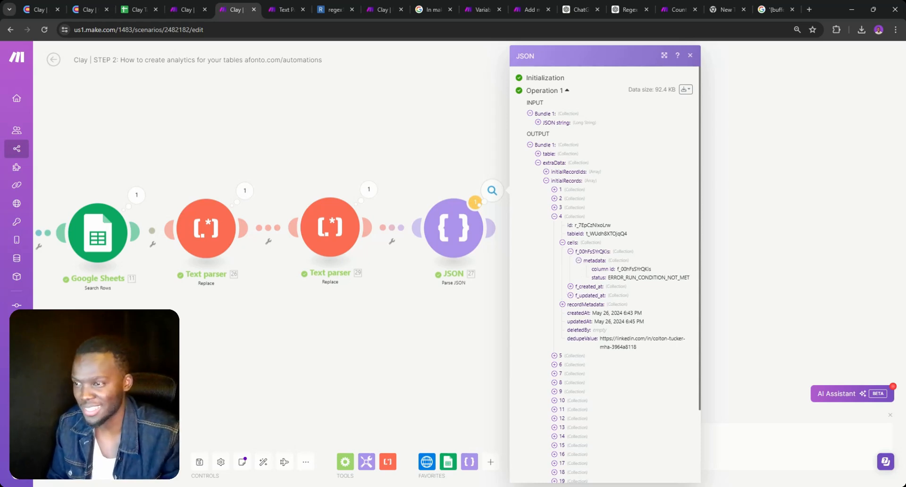
Expand record 7's cell metadata and select the column id f_00hFsSYrQKis
{"action": "left_click", "coordinate": [555, 373]}
{"action": "scroll", "coordinate": [556, 375], "scroll_direction": "down", "scroll_amount": 3}
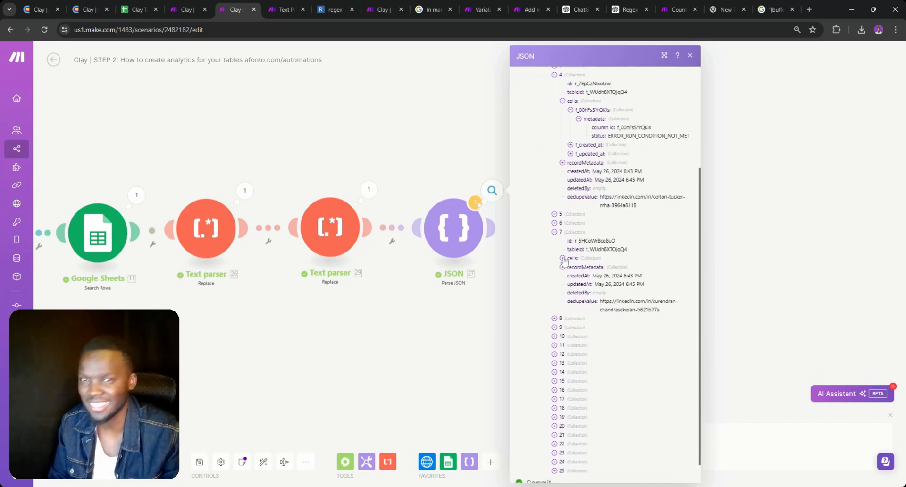
{"action": "left_click", "coordinate": [563, 259]}
{"action": "left_click", "coordinate": [579, 277]}
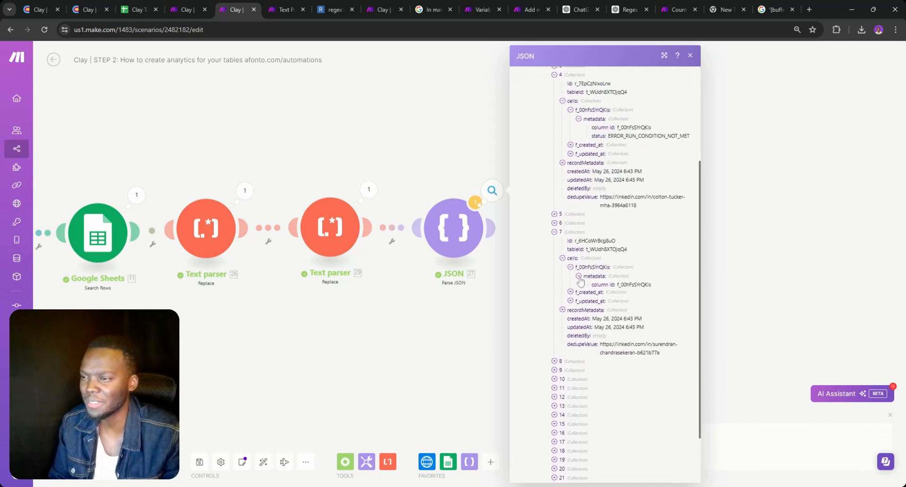
{"action": "double_click", "coordinate": [634, 285]}
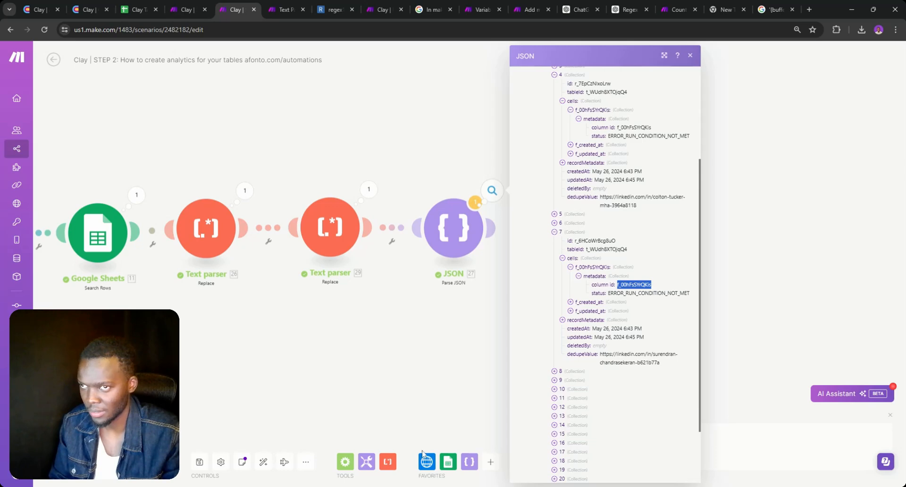
{"action": "left_click", "coordinate": [366, 462]}
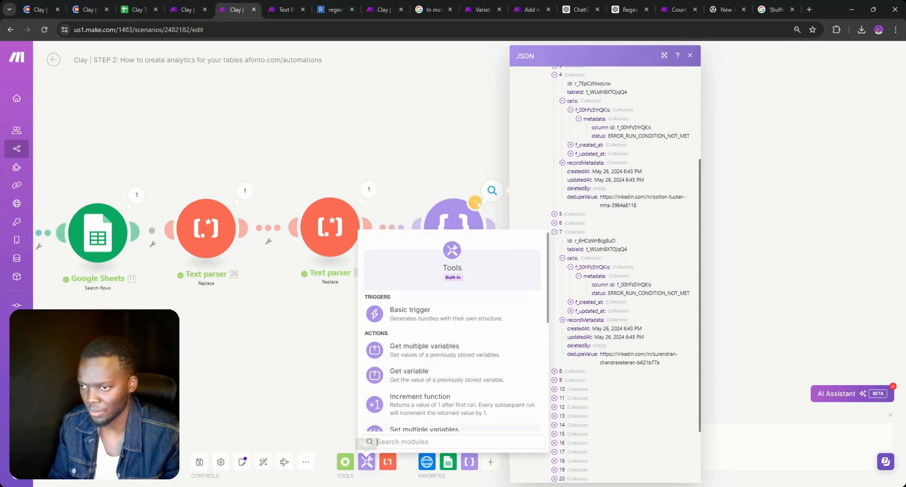
Snap a Numeric aggregator after JSON with source JSON - Parse JSON [27] and function COUNT
{"action": "scroll", "coordinate": [430, 380], "scroll_direction": "down", "scroll_amount": 3}
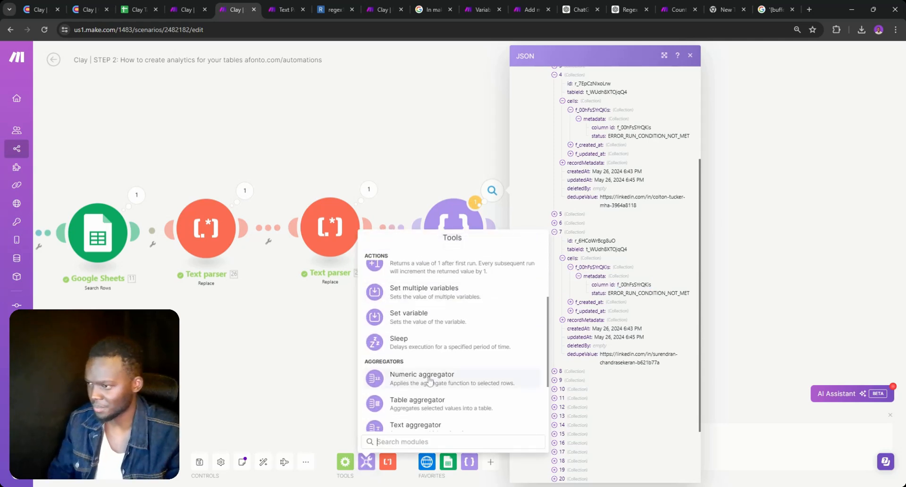
{"action": "left_click", "coordinate": [427, 377]}
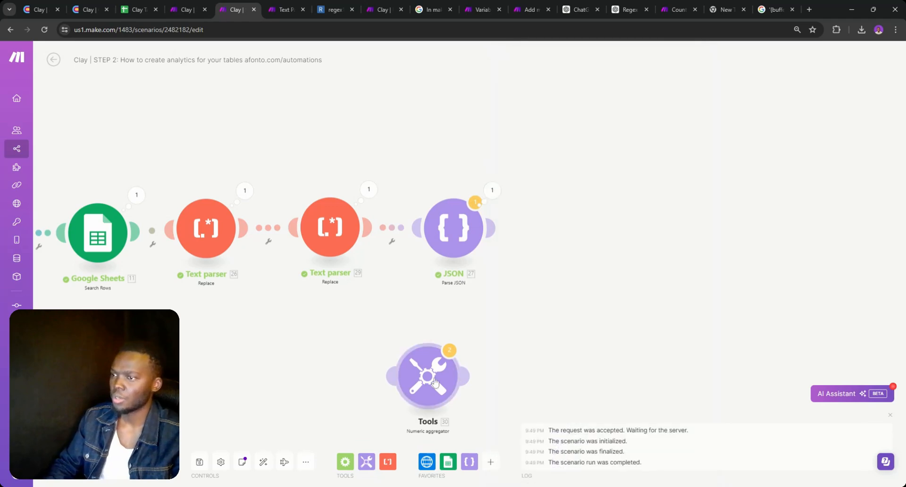
{"action": "left_click_drag", "start_coordinate": [430, 382], "coordinate": [596, 240]}
{"action": "left_click", "coordinate": [597, 241]}
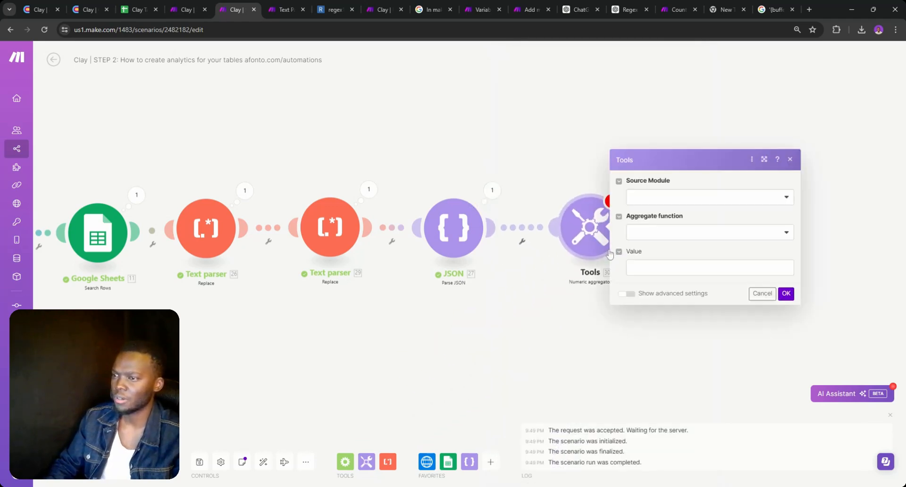
{"action": "left_click", "coordinate": [656, 196]}
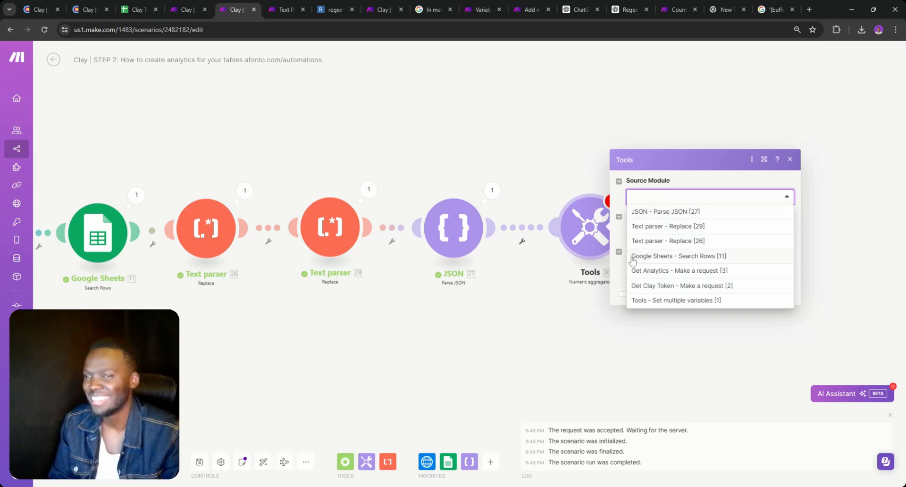
{"action": "left_click", "coordinate": [670, 215]}
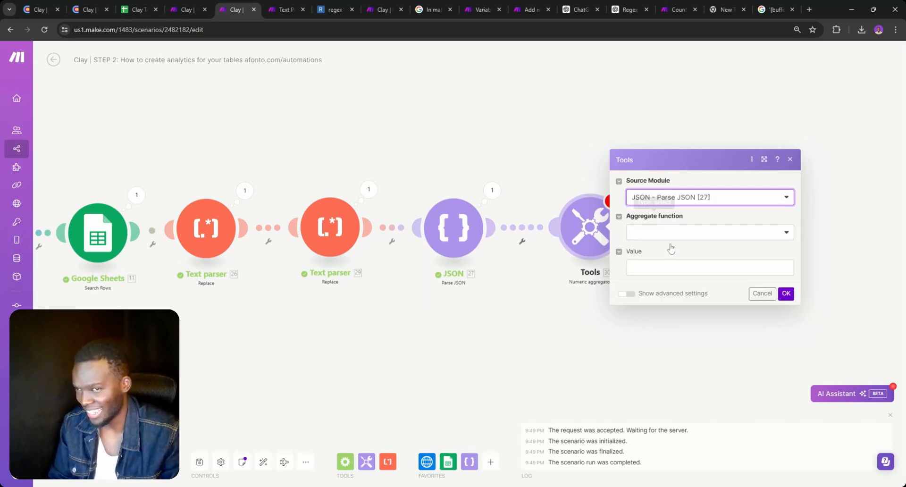
{"action": "left_click", "coordinate": [661, 236]}
{"action": "left_click", "coordinate": [661, 276]}
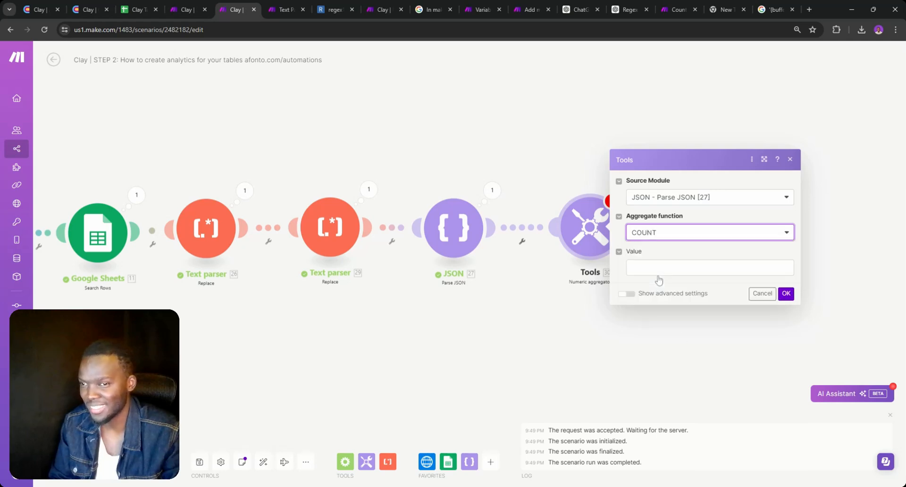
{"action": "left_click", "coordinate": [666, 267]}
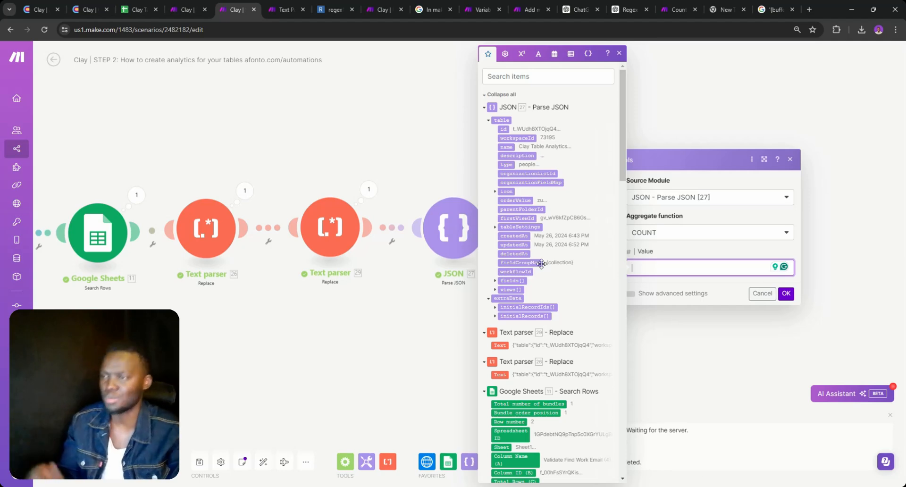
Expand the views[] and fields[] entries, cross-checking the Clay Table Analytics spreadsheet
{"action": "left_click", "coordinate": [495, 290]}
{"action": "left_click", "coordinate": [495, 290]}
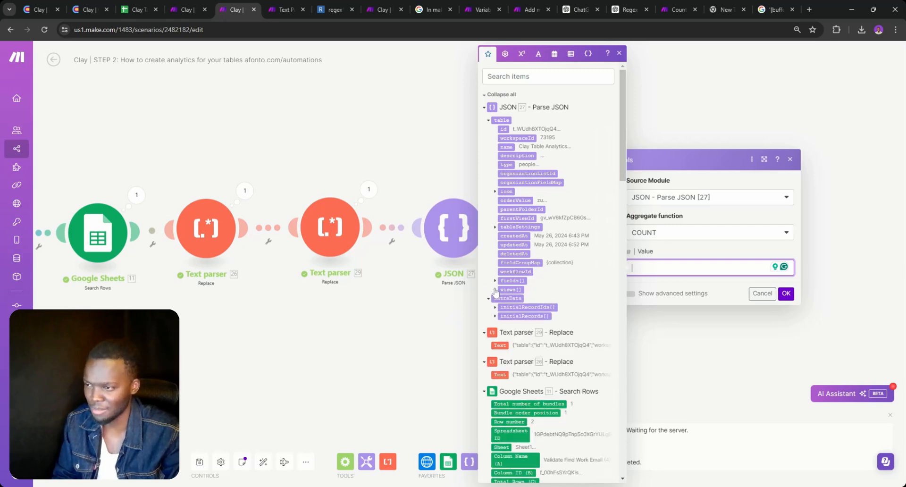
{"action": "left_click", "coordinate": [495, 281]}
{"action": "left_click", "coordinate": [496, 281]}
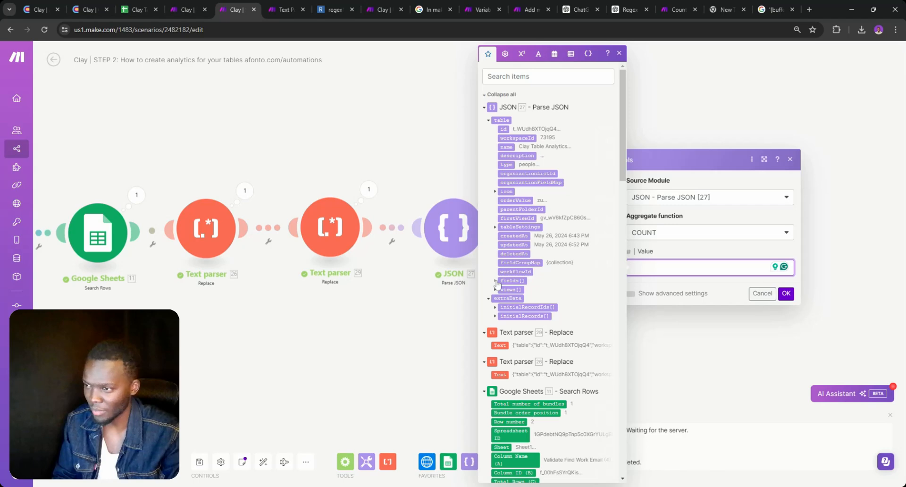
{"action": "left_click", "coordinate": [496, 281]}
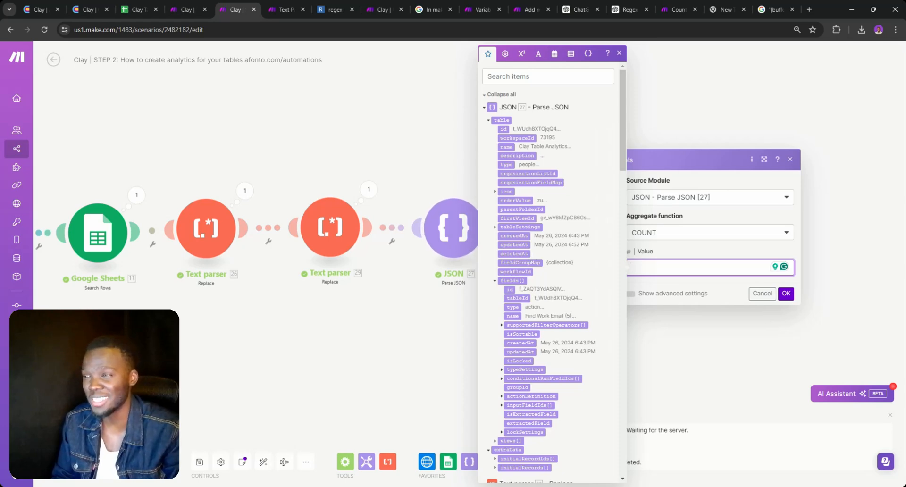
{"action": "left_click", "coordinate": [137, 10]}
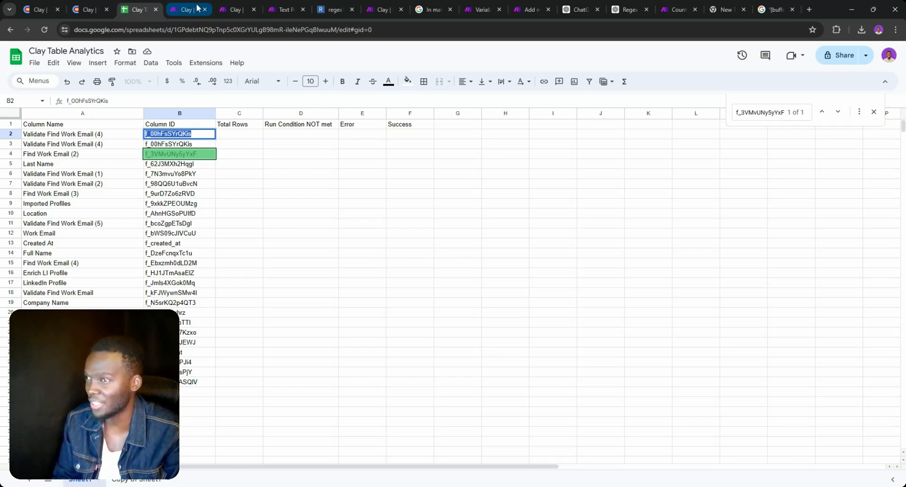
{"action": "left_click", "coordinate": [227, 7]}
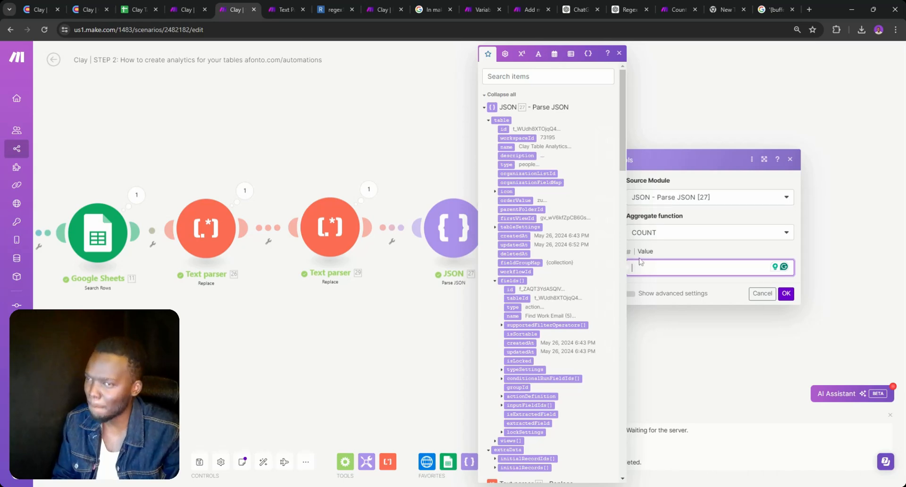
Browse fields[] supportedFilterOperators[] in the mapping panel, leaving fields[] expanded
{"action": "scroll", "coordinate": [564, 222], "scroll_direction": "down", "scroll_amount": 5}
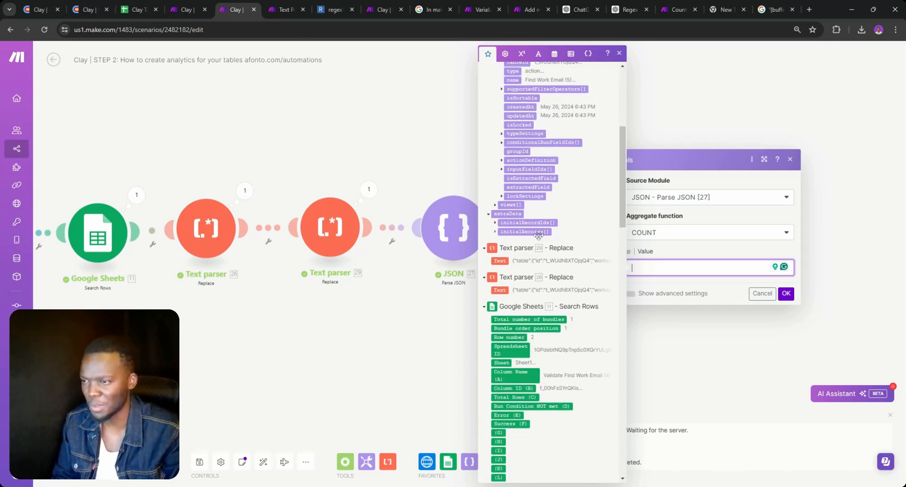
{"action": "scroll", "coordinate": [538, 234], "scroll_direction": "up", "scroll_amount": 2}
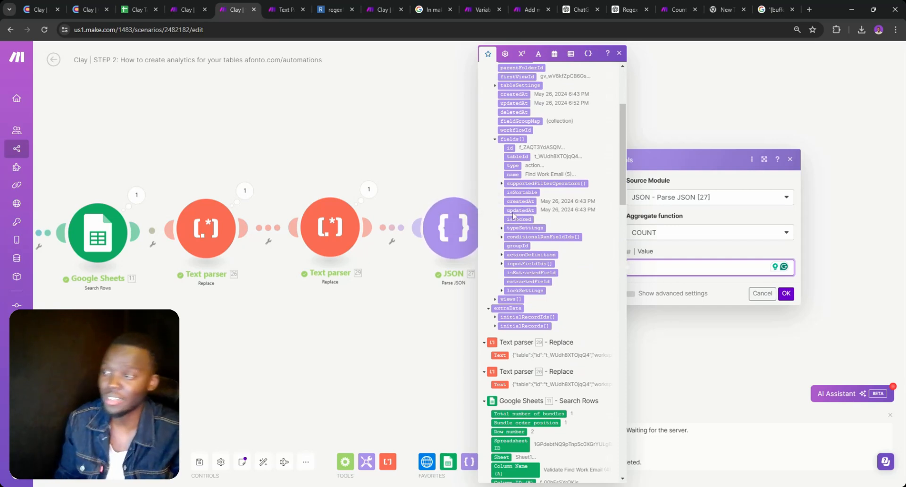
{"action": "left_click", "coordinate": [502, 185]}
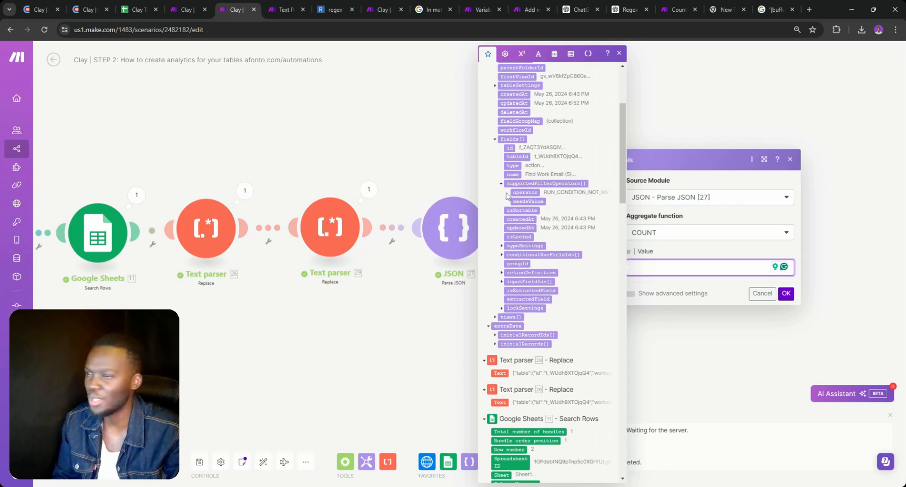
{"action": "scroll", "coordinate": [520, 147], "scroll_direction": "up", "scroll_amount": 1}
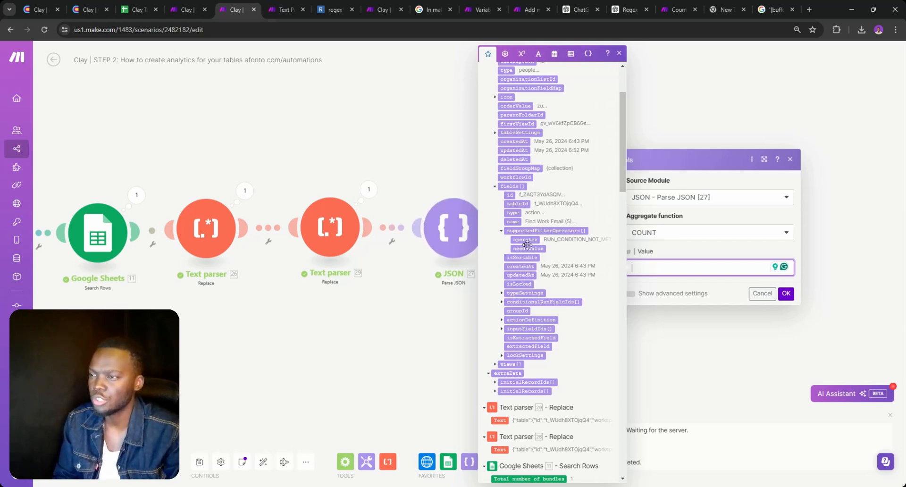
{"action": "left_click", "coordinate": [502, 232]}
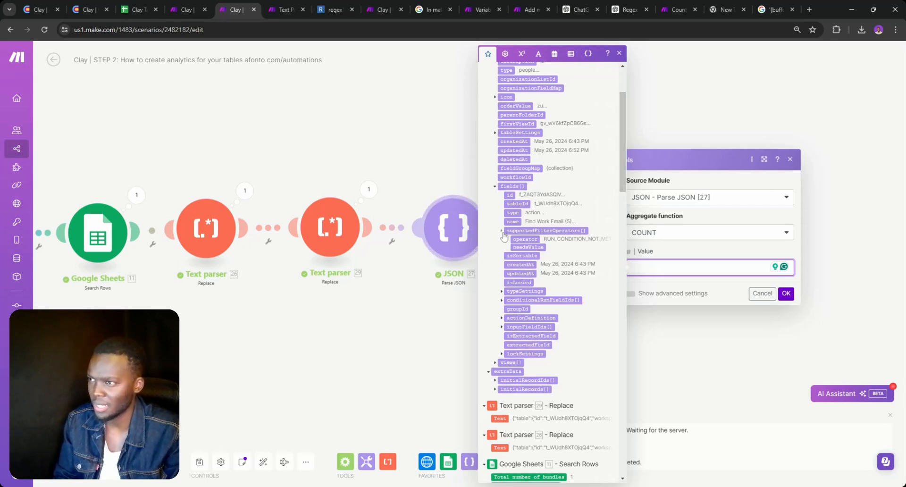
{"action": "left_click", "coordinate": [496, 188]}
{"action": "scroll", "coordinate": [498, 198], "scroll_direction": "up", "scroll_amount": 3}
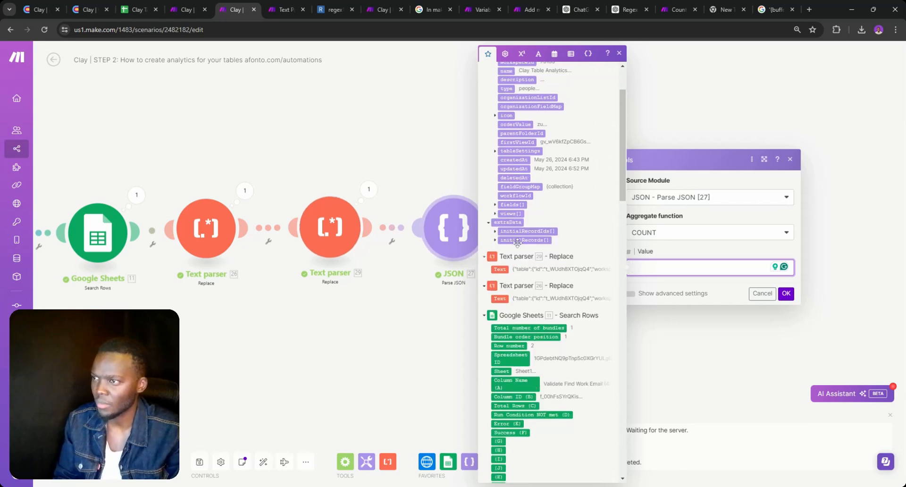
{"action": "left_click", "coordinate": [501, 280]}
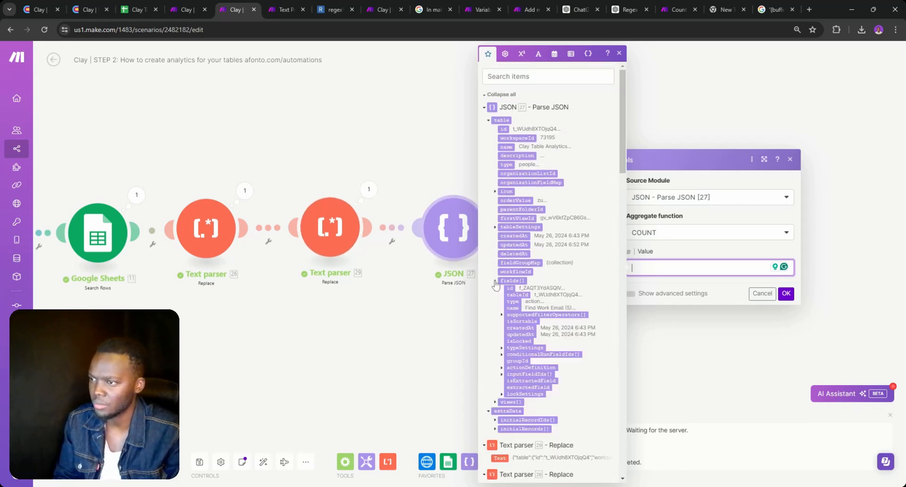
{"action": "scroll", "coordinate": [505, 370], "scroll_direction": "down", "scroll_amount": 3}
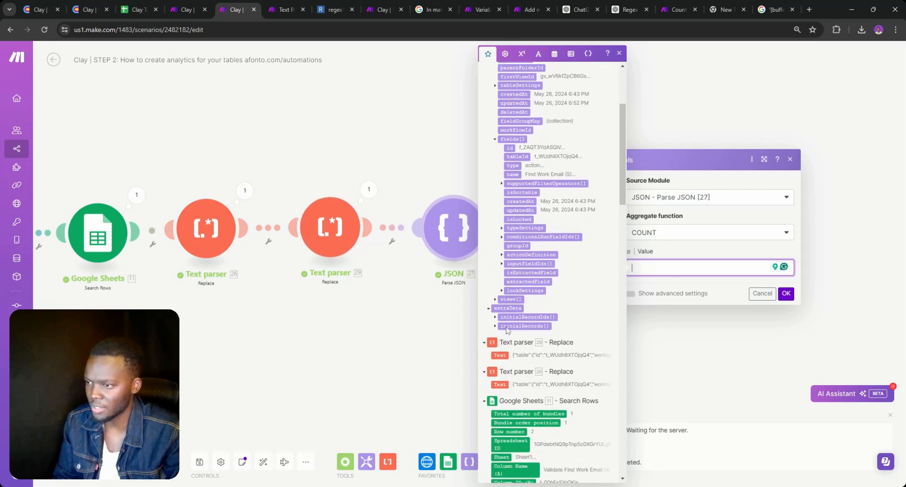
{"action": "scroll", "coordinate": [499, 304], "scroll_direction": "up", "scroll_amount": 1}
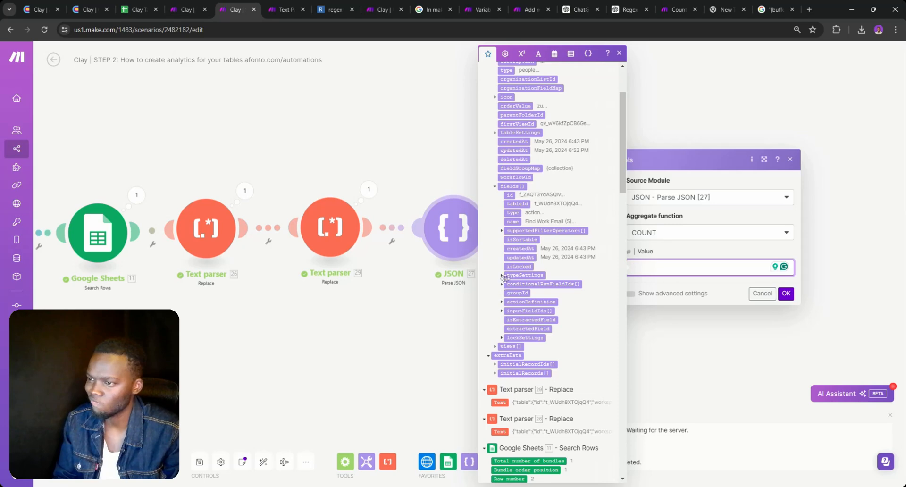
Collapse fields[] and expand initialRecords[] cells down to f_00hFsSYrQKis metadata, showing column id and status
{"action": "left_click", "coordinate": [495, 187]}
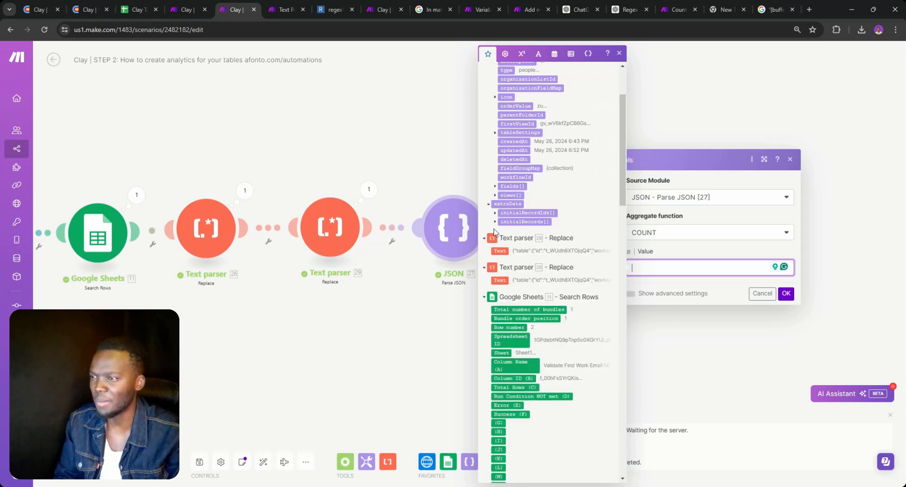
{"action": "left_click", "coordinate": [495, 222]}
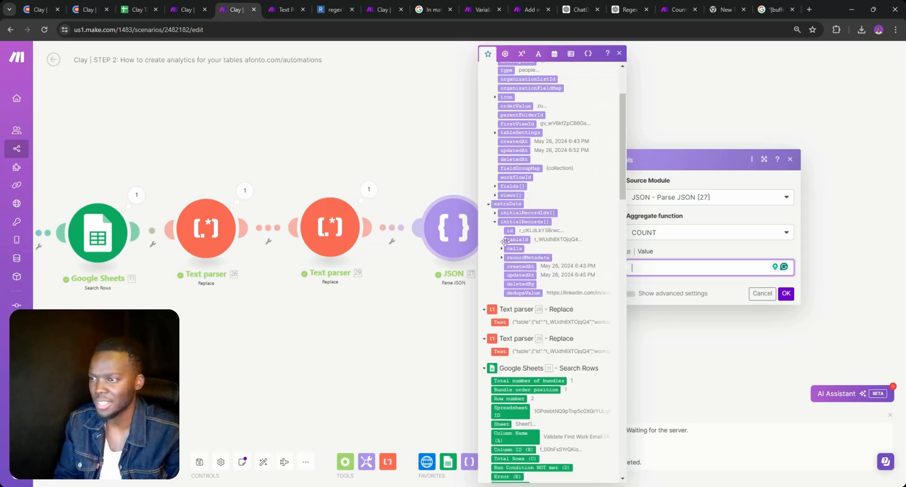
{"action": "scroll", "coordinate": [505, 242], "scroll_direction": "down", "scroll_amount": 2}
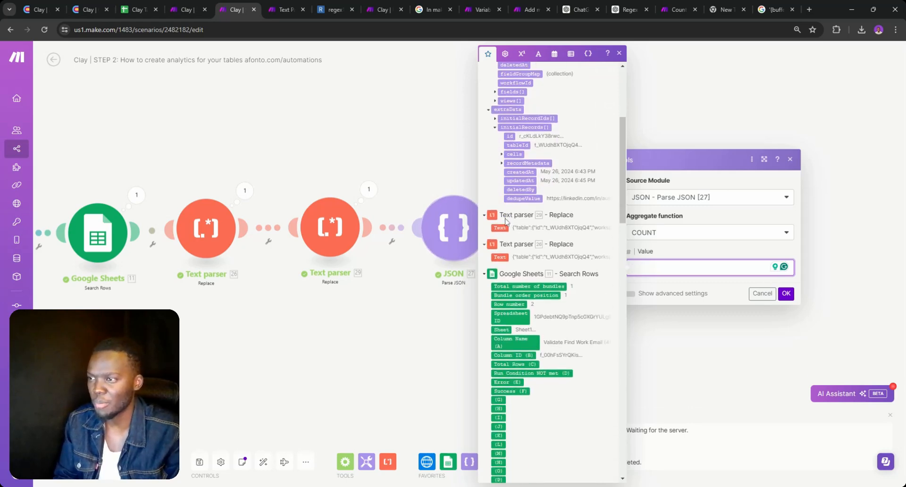
{"action": "left_click", "coordinate": [501, 154]}
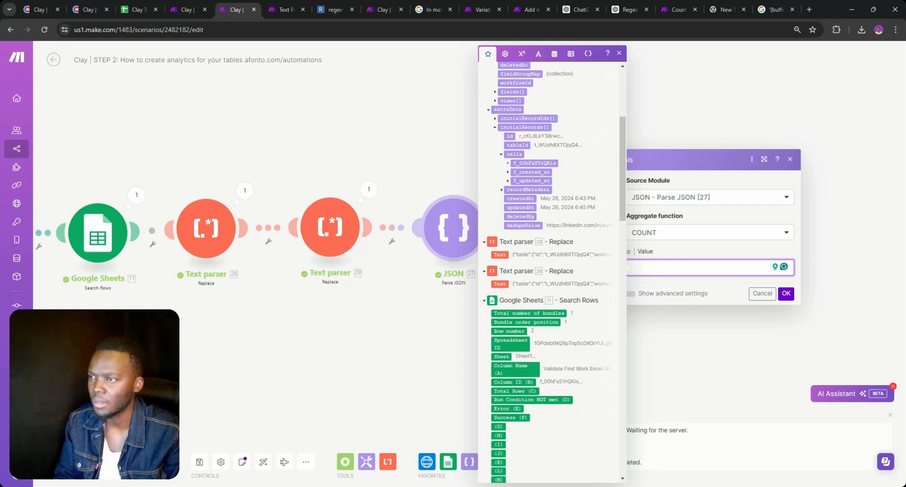
{"action": "left_click", "coordinate": [509, 163]}
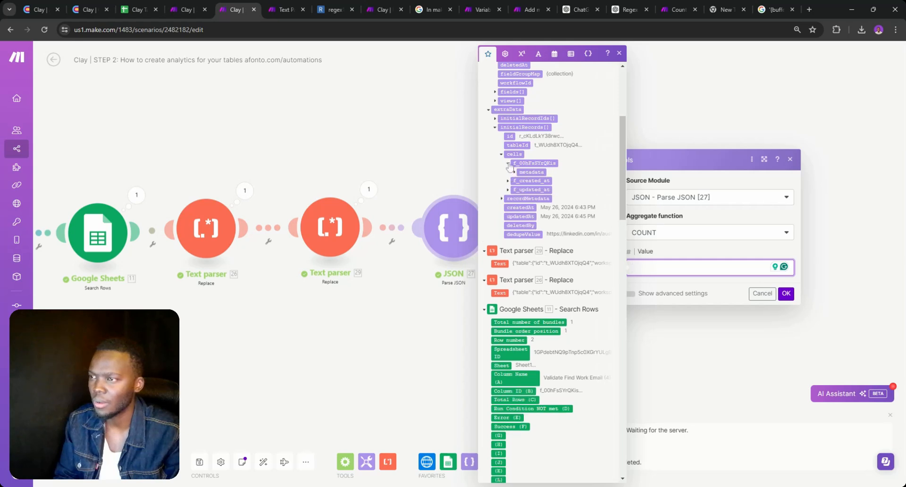
{"action": "double_click", "coordinate": [514, 172]}
{"action": "left_click", "coordinate": [515, 173]}
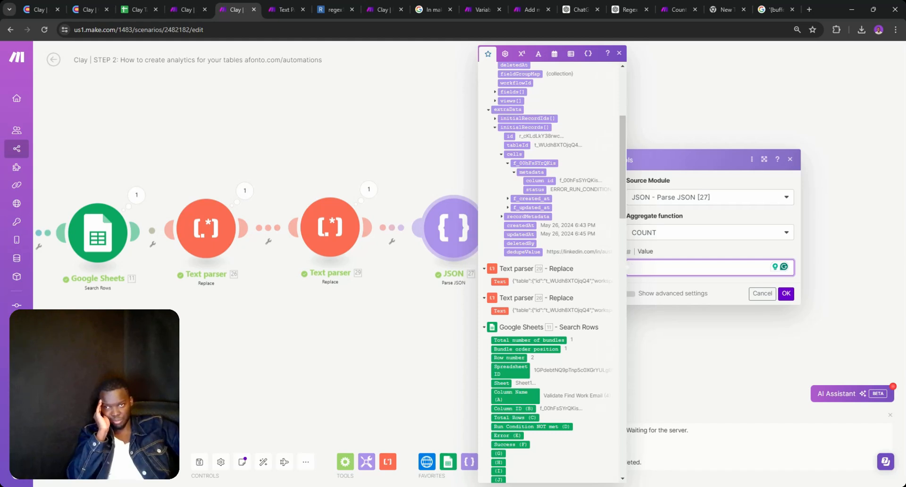
Map column id into the aggregator's Value, remove it again, and cancel the dialog unsaved
{"action": "left_click", "coordinate": [539, 180]}
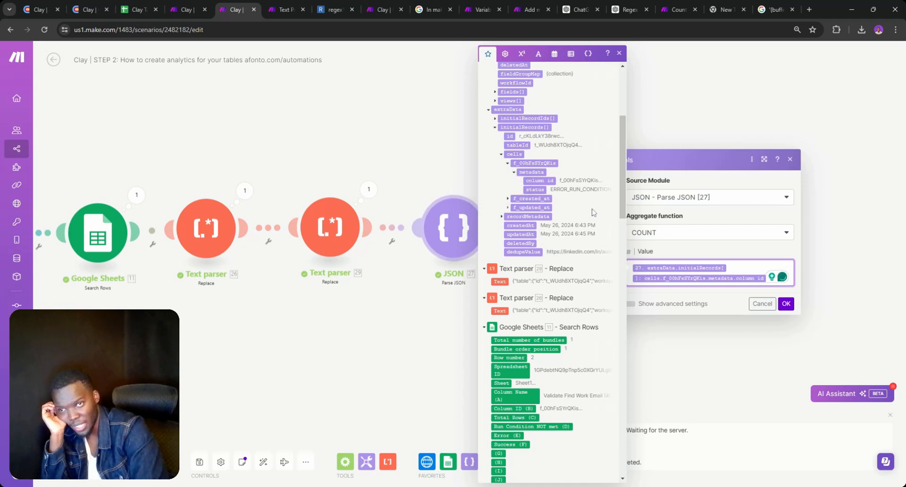
{"action": "key", "text": "BackSpace"}
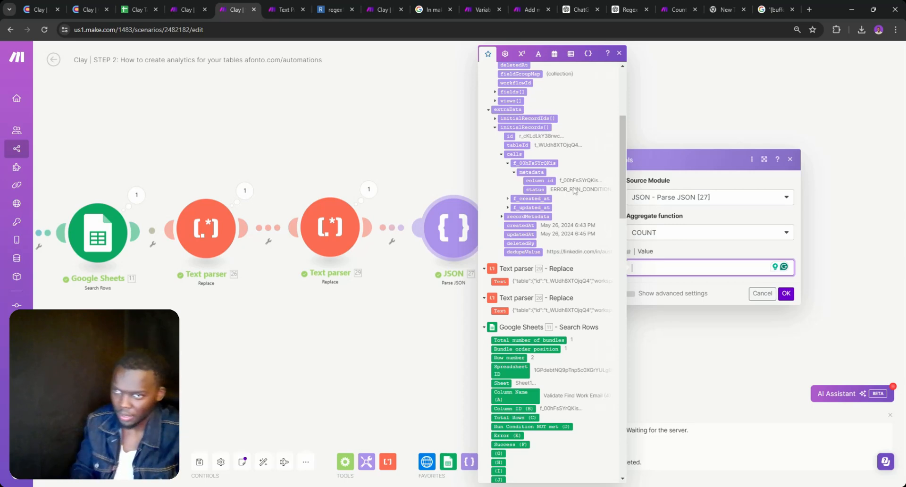
{"action": "left_click", "coordinate": [758, 295]}
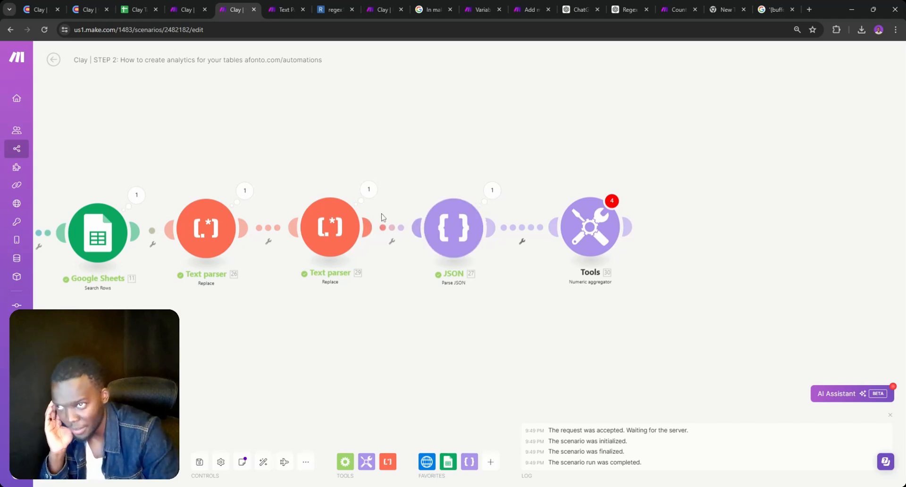
Open Get Analytics' output, expand Data, and search the text for "value":" entries
{"action": "left_click_drag", "start_coordinate": [223, 333], "coordinate": [499, 362]}
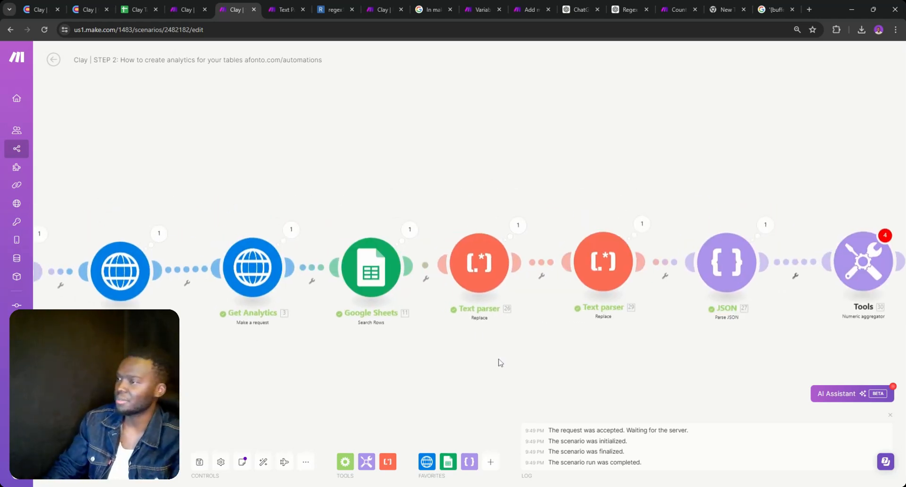
{"action": "left_click", "coordinate": [292, 230]}
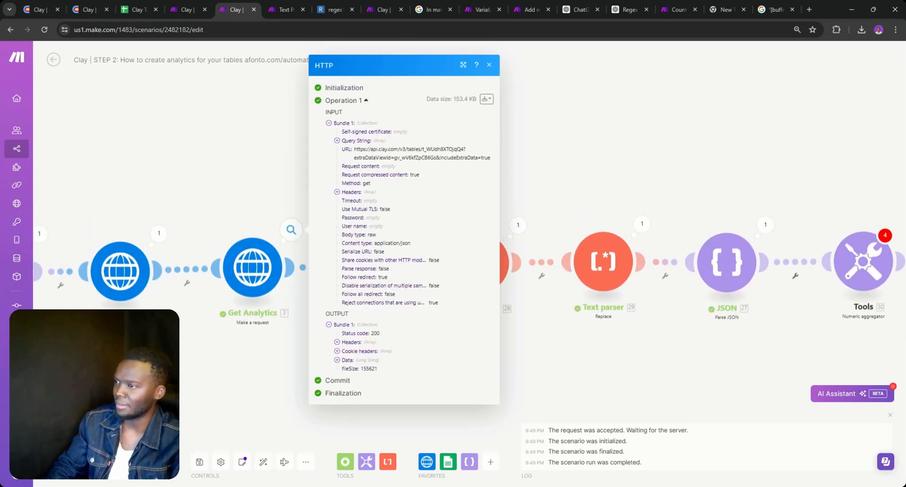
{"action": "left_click", "coordinate": [337, 360]}
{"action": "scroll", "coordinate": [399, 296], "scroll_direction": "down", "scroll_amount": 5}
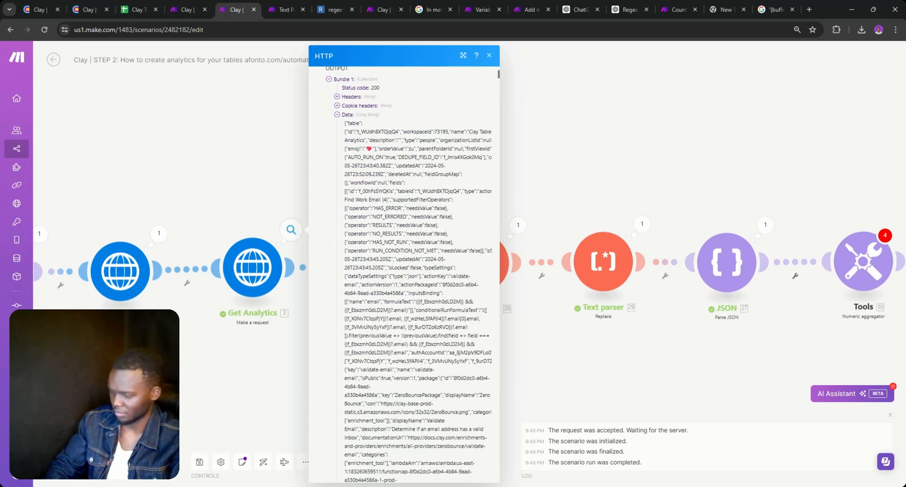
{"action": "key", "text": "ctrl+f"}
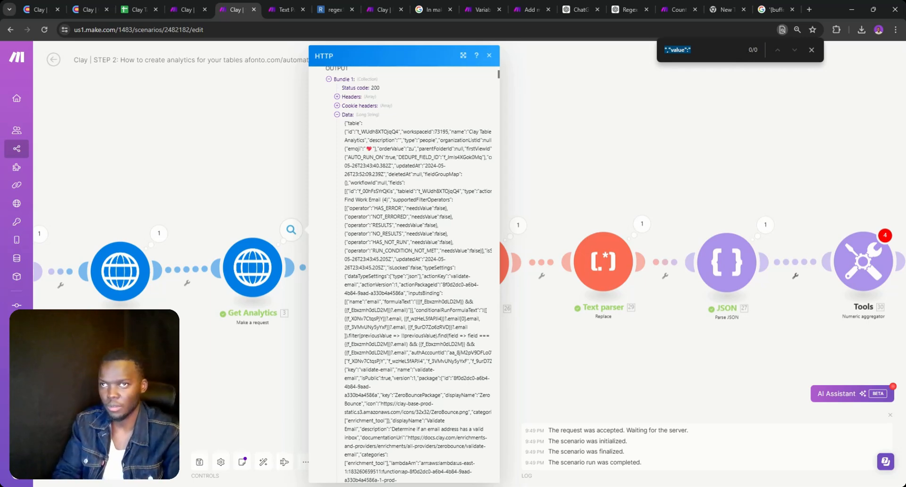
{"action": "left_click", "coordinate": [703, 51]}
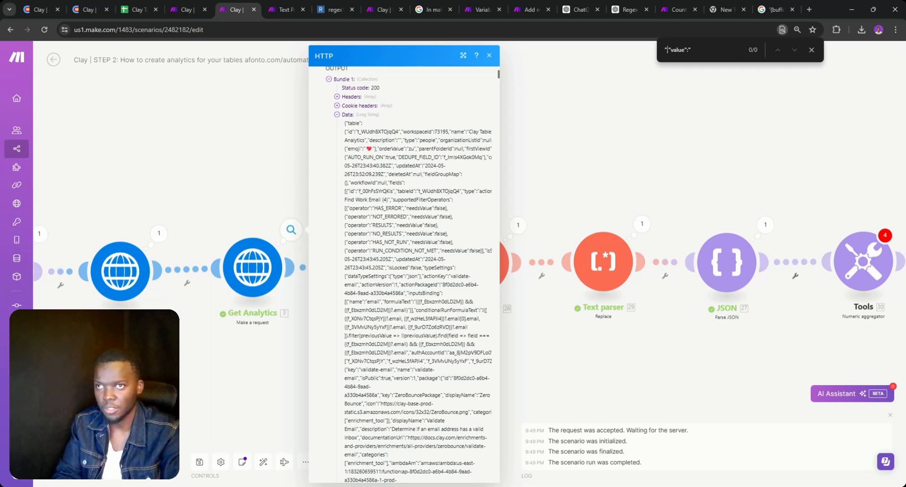
{"action": "key", "text": "BackSpace"}
{"action": "key", "text": "Return"}
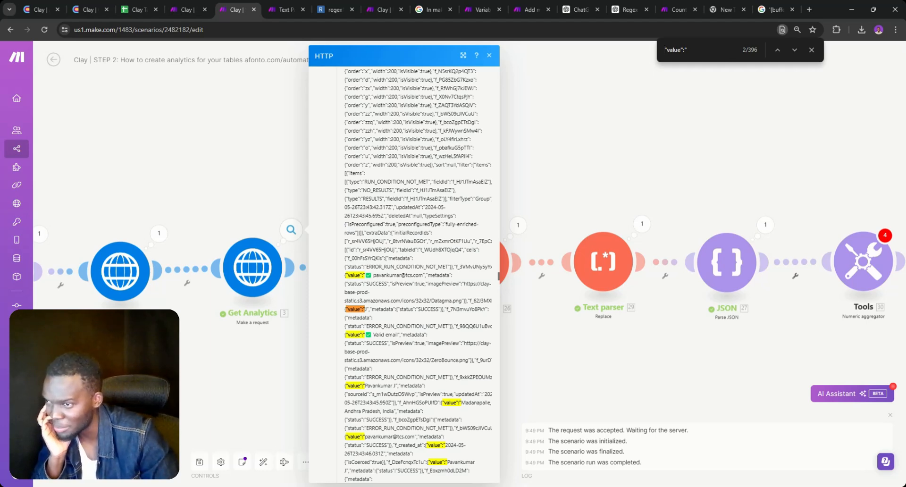
Search the output for f_00hFsSYrQKis, finding 35 matches, then close the output panel
{"action": "key", "text": "ctrl+a"}
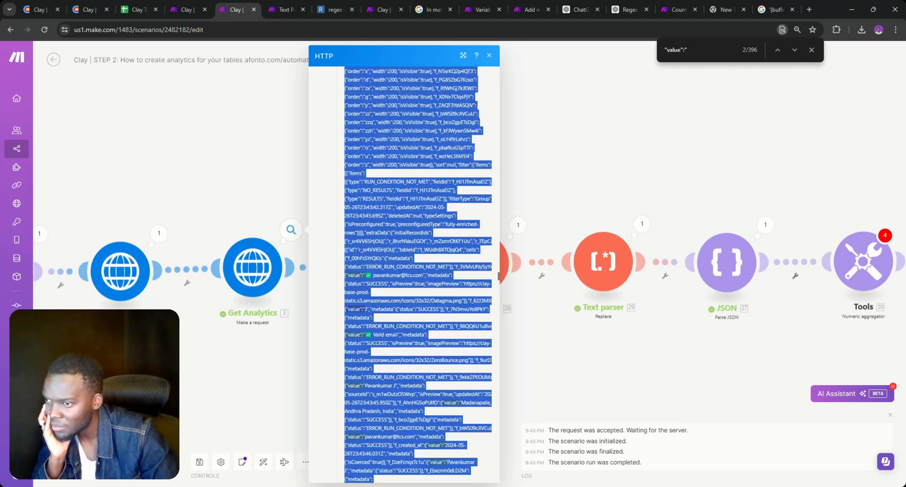
{"action": "left_click", "coordinate": [418, 275]}
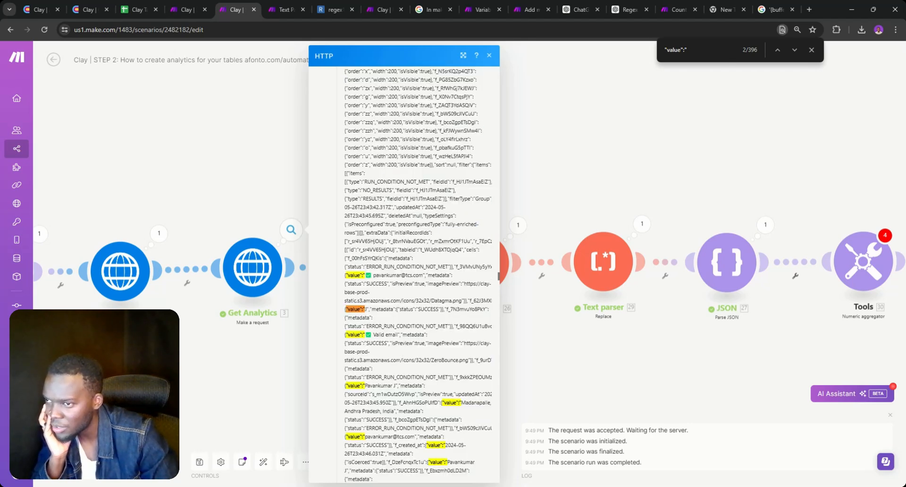
{"action": "triple_click", "coordinate": [364, 258]}
{"action": "left_click", "coordinate": [364, 258]}
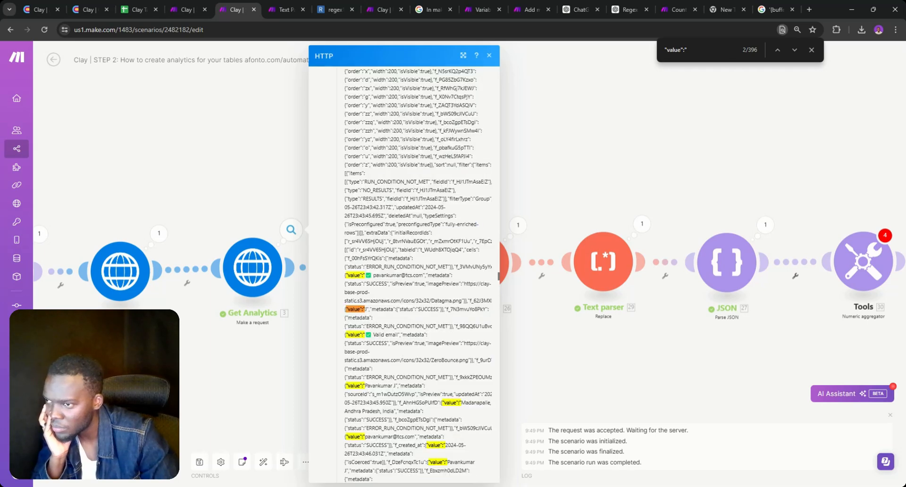
{"action": "double_click", "coordinate": [365, 258]}
{"action": "key", "text": "ctrl+c"}
{"action": "double_click", "coordinate": [684, 50]}
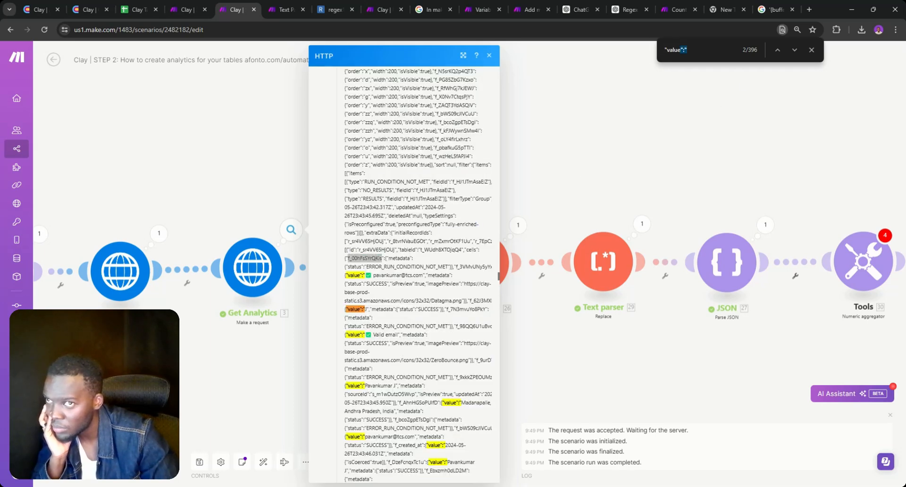
{"action": "key", "text": "ctrl+a"}
{"action": "key", "text": "ctrl+v"}
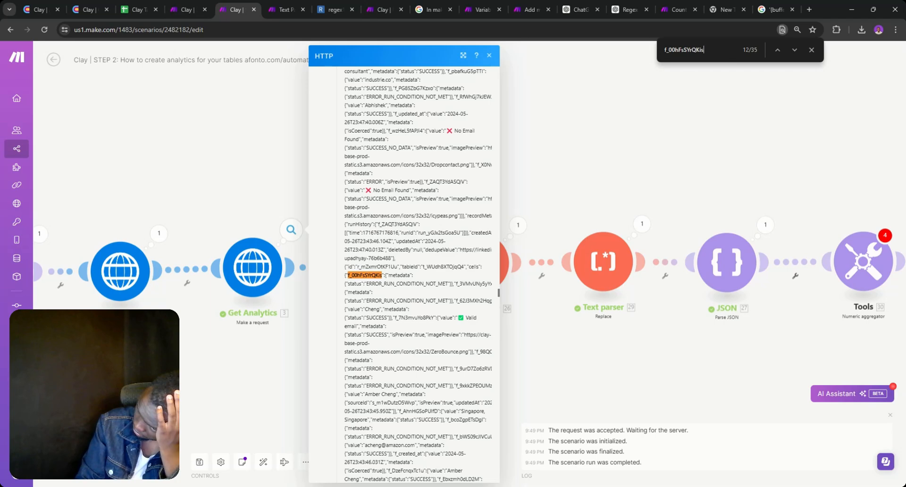
{"action": "left_click_drag", "start_coordinate": [640, 123], "coordinate": [640, 121]}
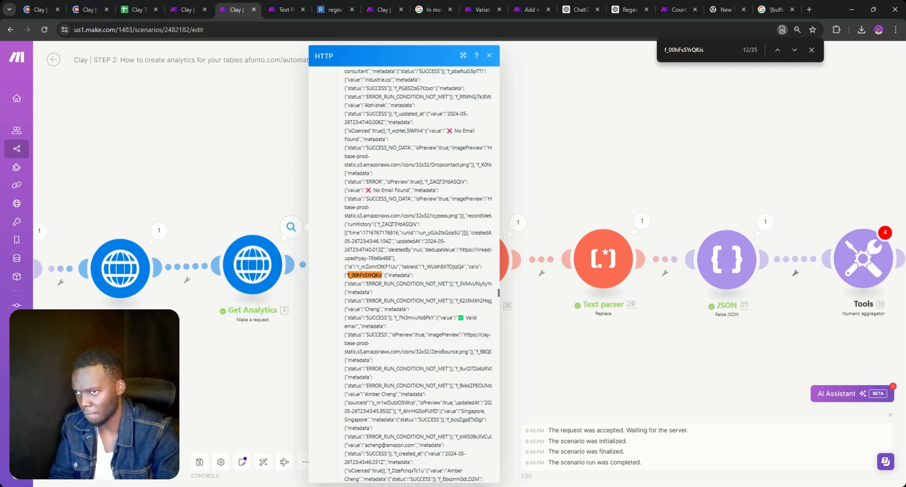
{"action": "left_click", "coordinate": [609, 198]}
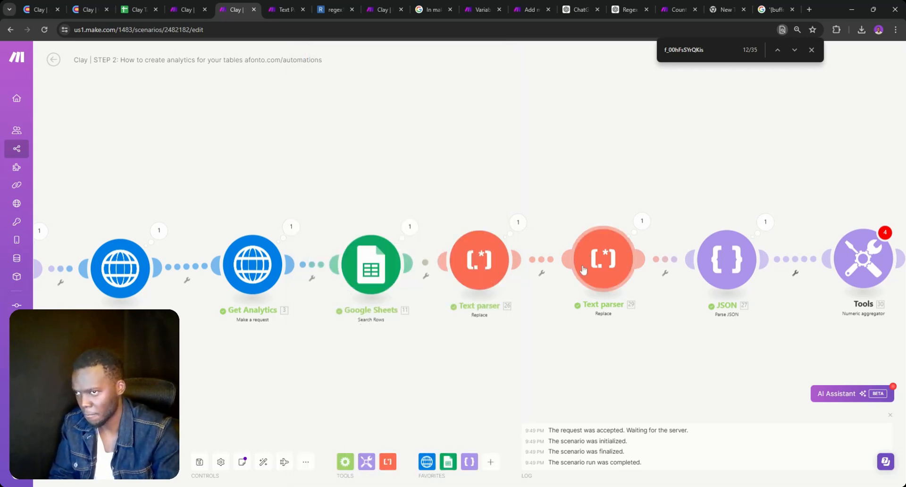
Unlink Google Sheets from the first Text parser and move both Text parsers above the main row
{"action": "right_click", "coordinate": [426, 263]}
{"action": "left_click", "coordinate": [450, 280]}
{"action": "left_click_drag", "start_coordinate": [478, 272], "coordinate": [485, 142]}
{"action": "left_click", "coordinate": [484, 141]}
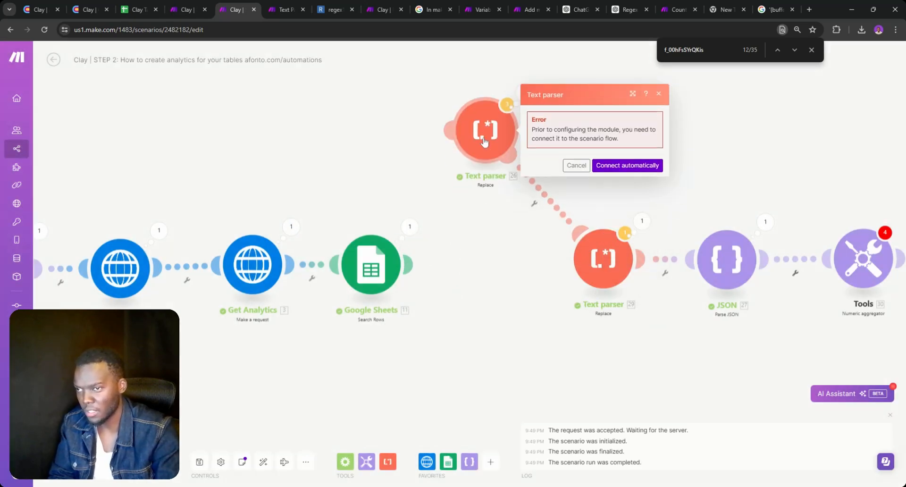
{"action": "left_click_drag", "start_coordinate": [596, 261], "coordinate": [602, 128]}
{"action": "double_click", "coordinate": [579, 249]}
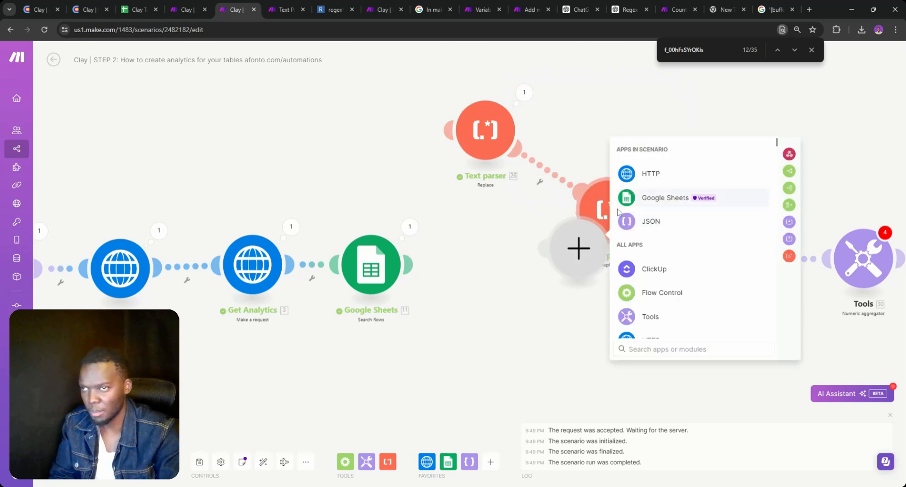
{"action": "right_click", "coordinate": [576, 257]}
{"action": "left_click", "coordinate": [579, 275]}
{"action": "left_click", "coordinate": [597, 204]}
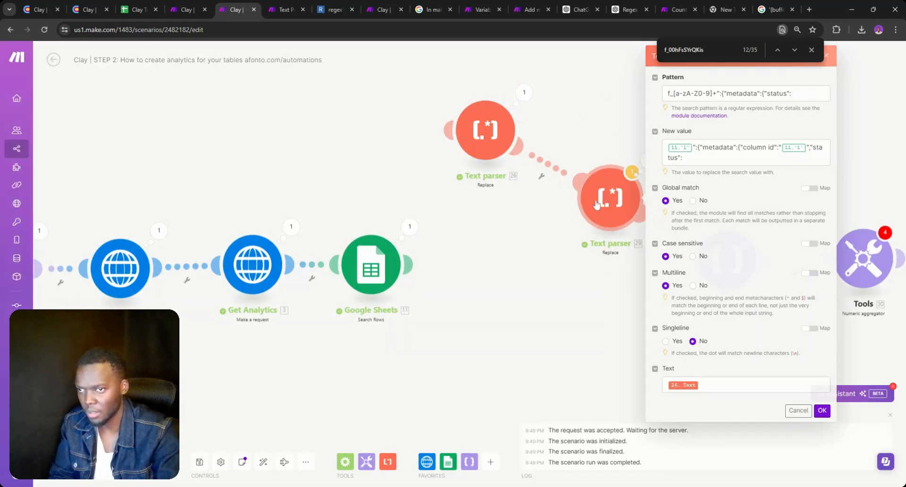
{"action": "left_click_drag", "start_coordinate": [597, 204], "coordinate": [617, 138]}
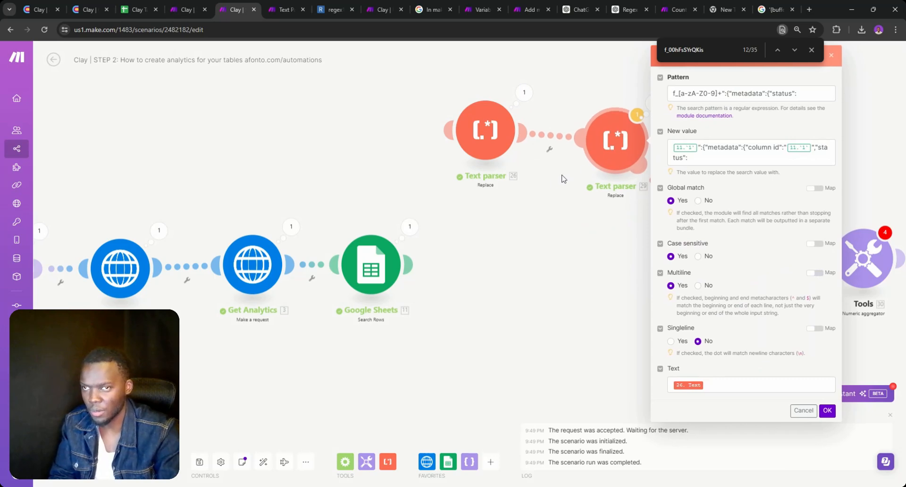
{"action": "left_click", "coordinate": [489, 134]}
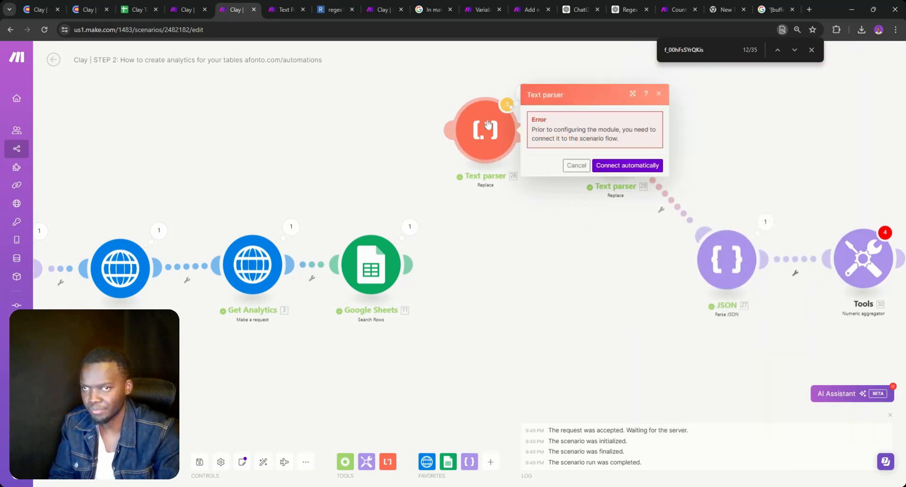
{"action": "left_click", "coordinate": [568, 165]}
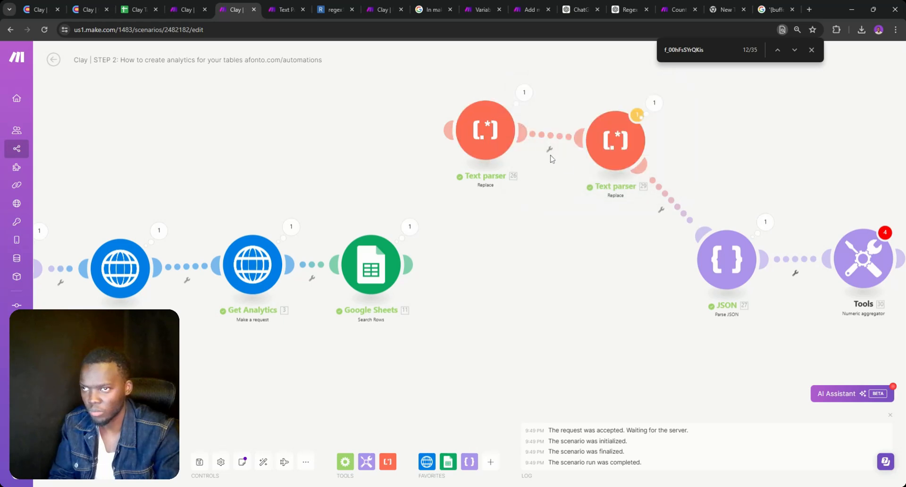
Link Text parser 26 to the second parser and unlink the Text parser–JSON connection
{"action": "left_click", "coordinate": [489, 133]}
{"action": "left_click", "coordinate": [624, 164]}
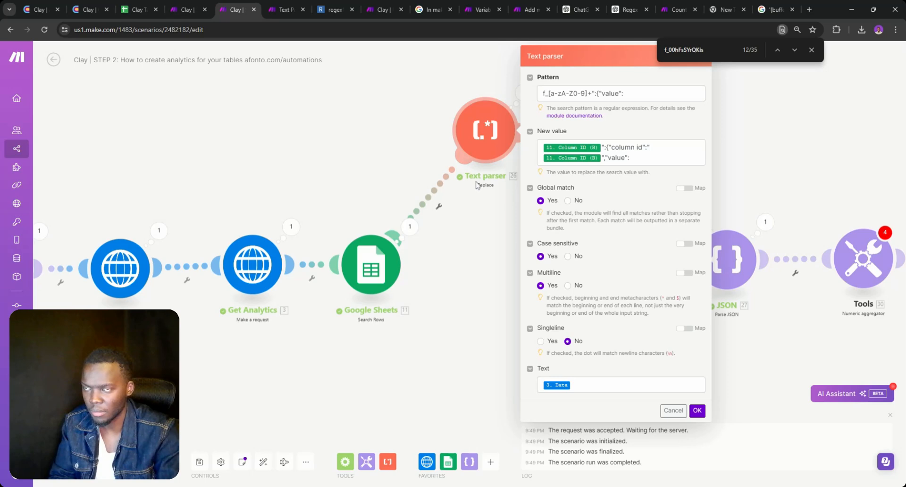
{"action": "left_click", "coordinate": [465, 194]}
{"action": "left_click", "coordinate": [438, 206]}
{"action": "left_click", "coordinate": [453, 224]}
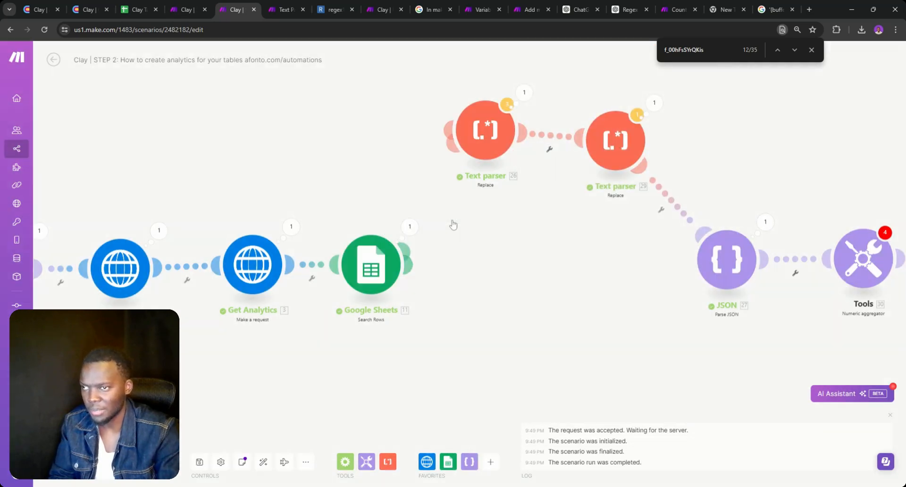
{"action": "left_click", "coordinate": [665, 191]}
{"action": "left_click", "coordinate": [685, 206]}
Select both Text parsers, copy them, and paste duplicates onto the canvas
{"action": "right_click", "coordinate": [614, 149]}
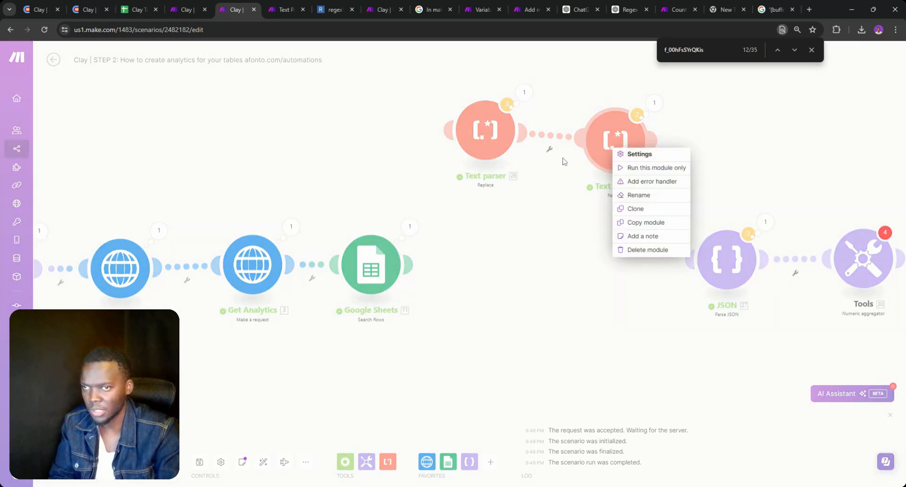
{"action": "left_click_drag", "start_coordinate": [599, 161], "coordinate": [598, 144]}
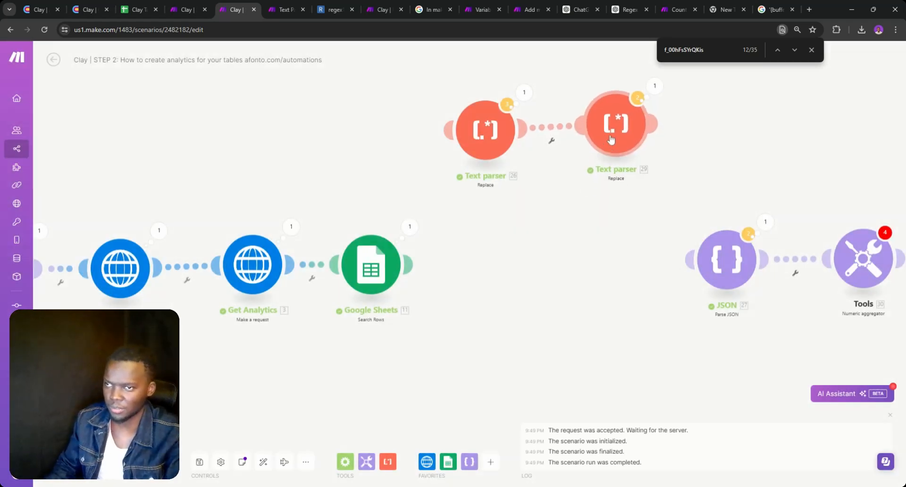
{"action": "left_click", "coordinate": [498, 137], "text": "shift"}
{"action": "right_click", "coordinate": [496, 132]}
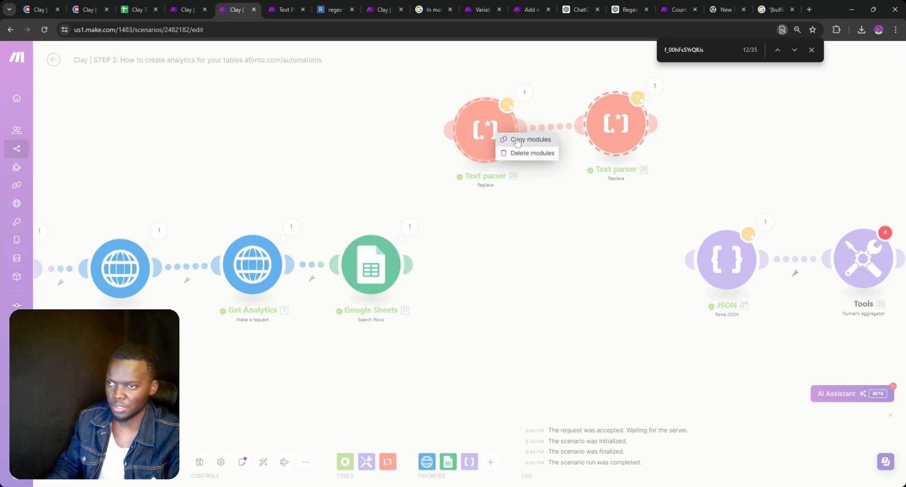
{"action": "left_click", "coordinate": [519, 141]}
{"action": "key", "text": "ctrl+v"}
Place copies Text parser 31 and 32 in the main row between Google Sheets and JSON
{"action": "left_click", "coordinate": [512, 215]}
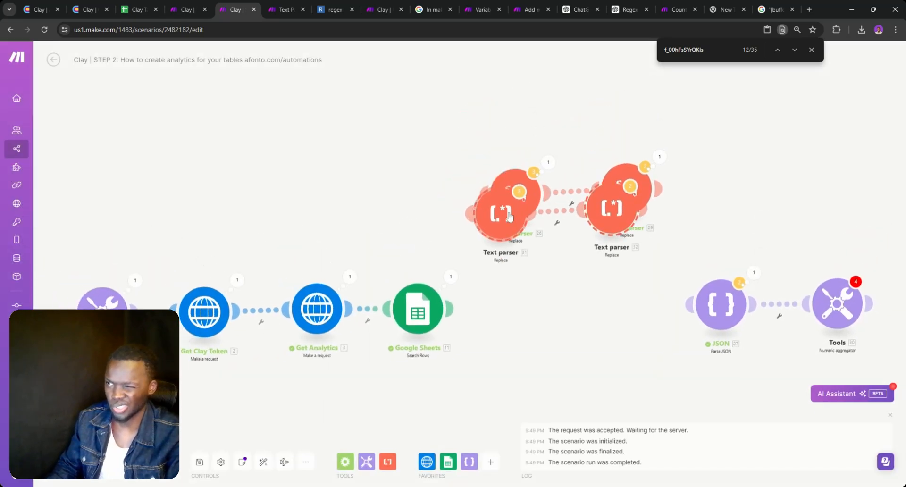
{"action": "left_click_drag", "start_coordinate": [511, 215], "coordinate": [515, 313]}
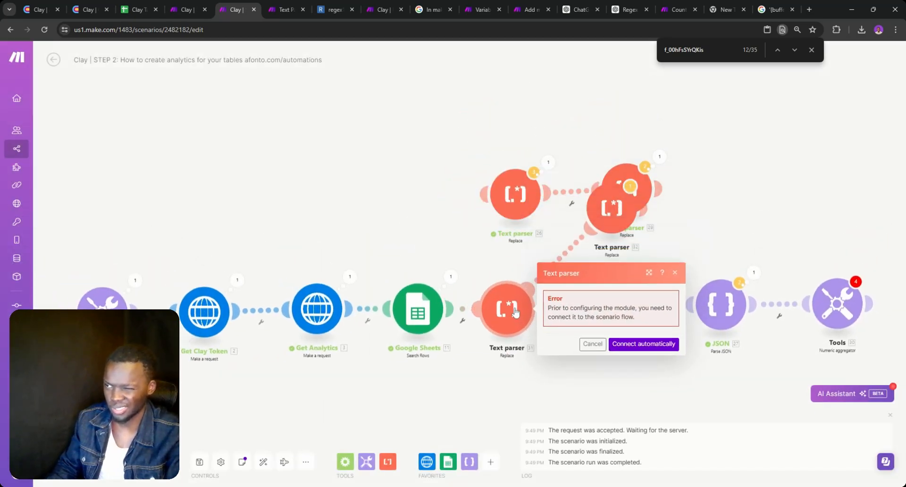
{"action": "left_click", "coordinate": [528, 259]}
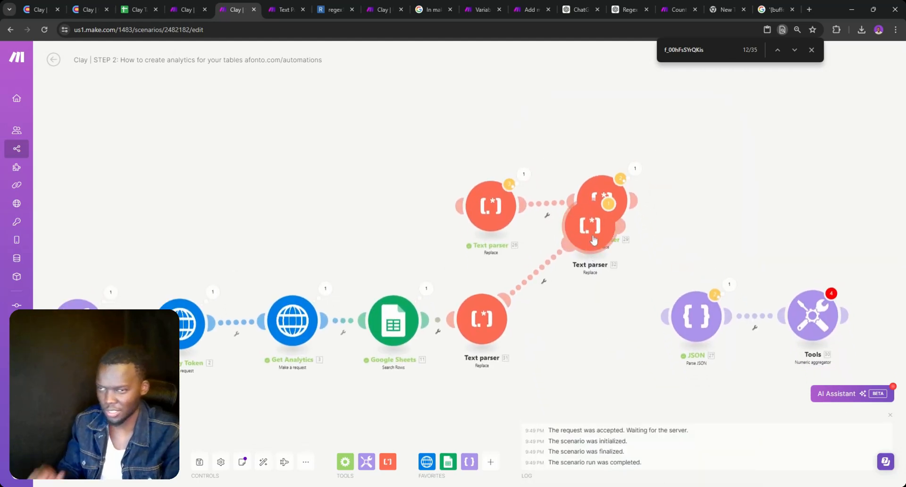
{"action": "left_click_drag", "start_coordinate": [587, 236], "coordinate": [593, 328]}
{"action": "left_click", "coordinate": [576, 350]}
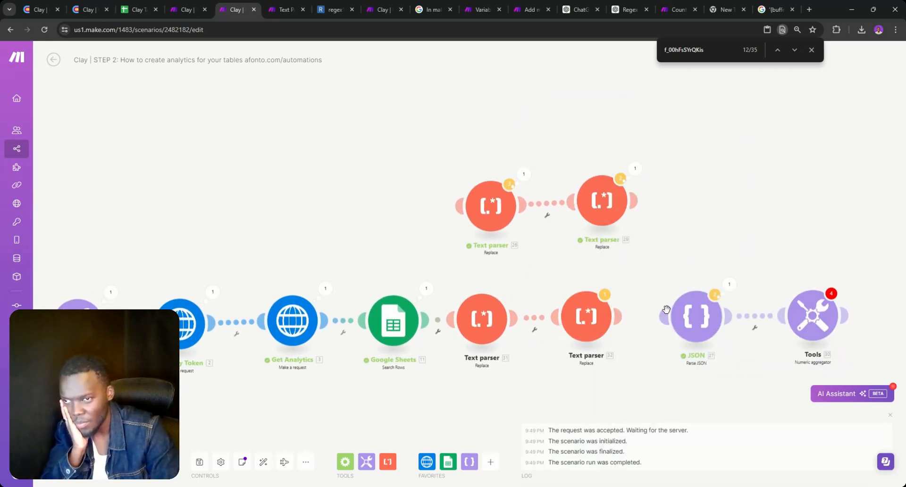
{"action": "left_click_drag", "start_coordinate": [654, 322], "coordinate": [550, 321]}
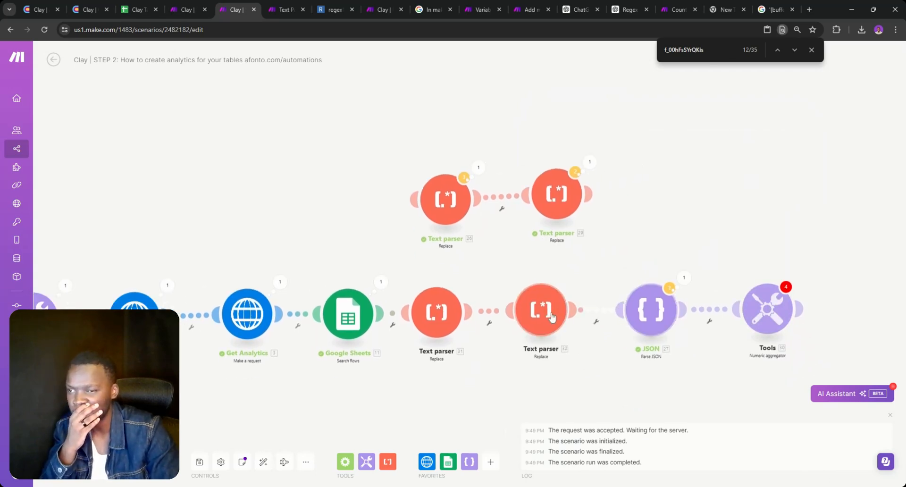
{"action": "left_click", "coordinate": [431, 327]}
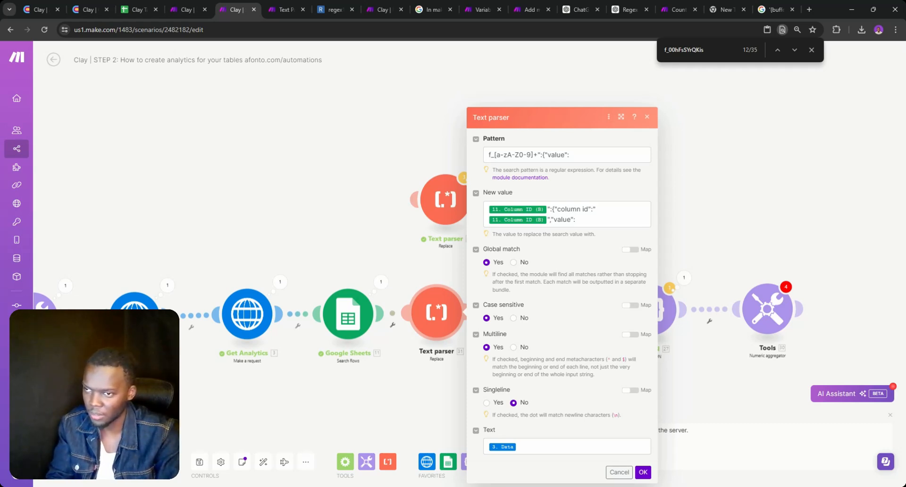
Copy the quoted column id key to the start of Text parser 31's New value and add :":
{"action": "left_click_drag", "start_coordinate": [557, 209], "coordinate": [592, 209]}
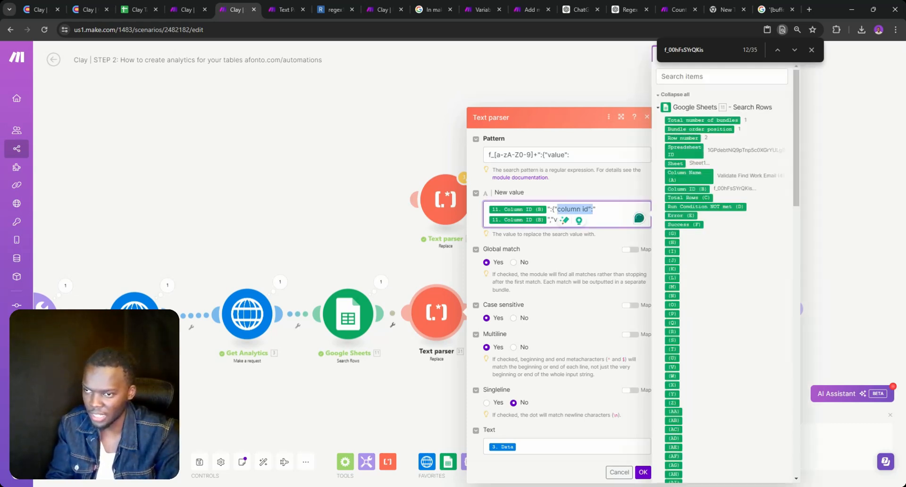
{"action": "left_click", "coordinate": [577, 210]}
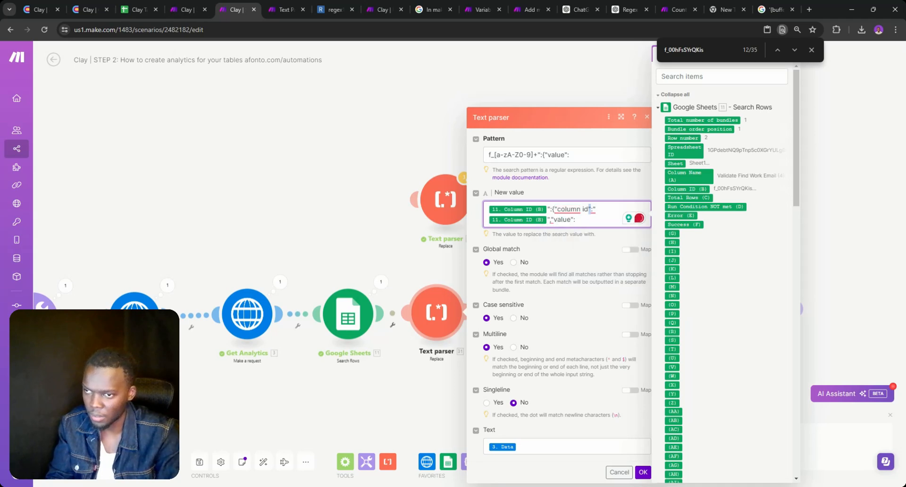
{"action": "left_click_drag", "start_coordinate": [557, 209], "coordinate": [590, 209]}
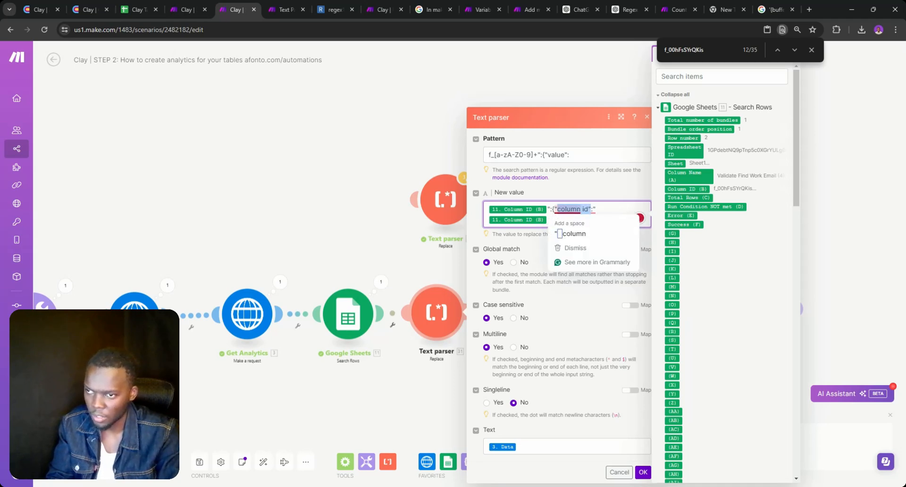
{"action": "left_click", "coordinate": [578, 209]}
{"action": "left_click_drag", "start_coordinate": [589, 209], "coordinate": [550, 209]}
{"action": "left_click", "coordinate": [556, 209]}
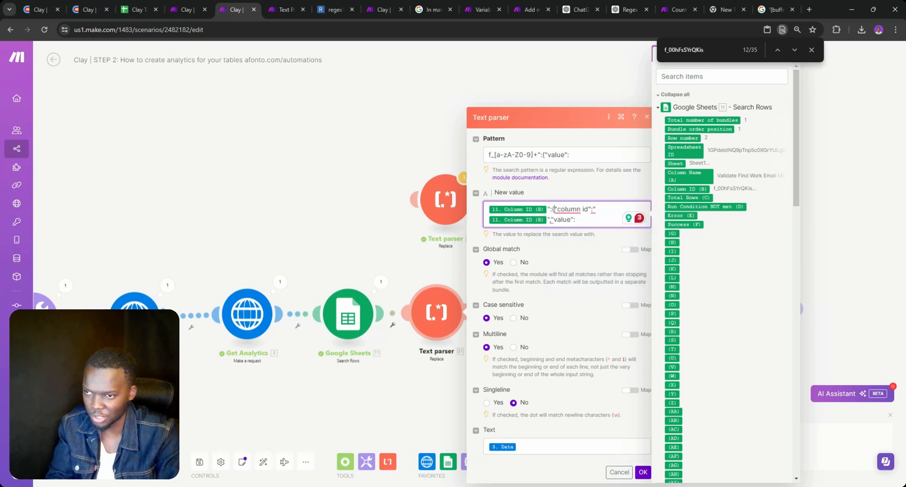
{"action": "left_click_drag", "start_coordinate": [591, 209], "coordinate": [554, 209]}
{"action": "key", "text": "ctrl+c"}
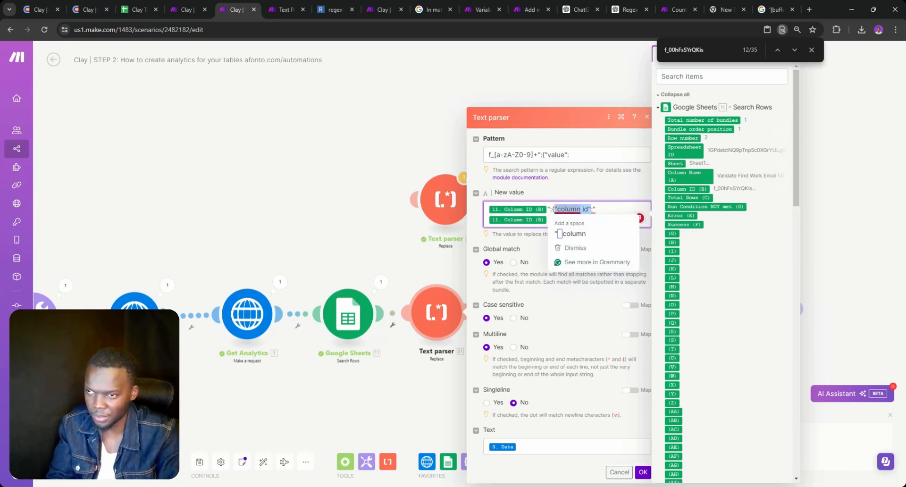
{"action": "left_click", "coordinate": [489, 209]}
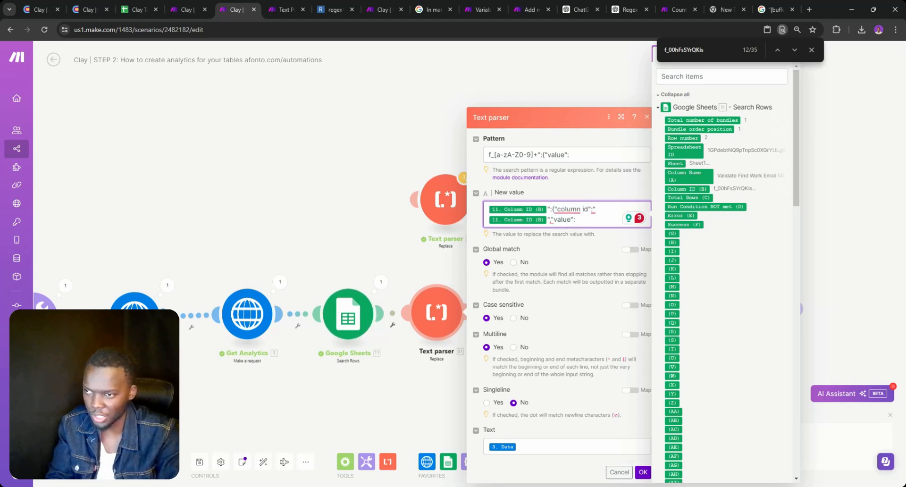
{"action": "key", "text": "ctrl+v"}
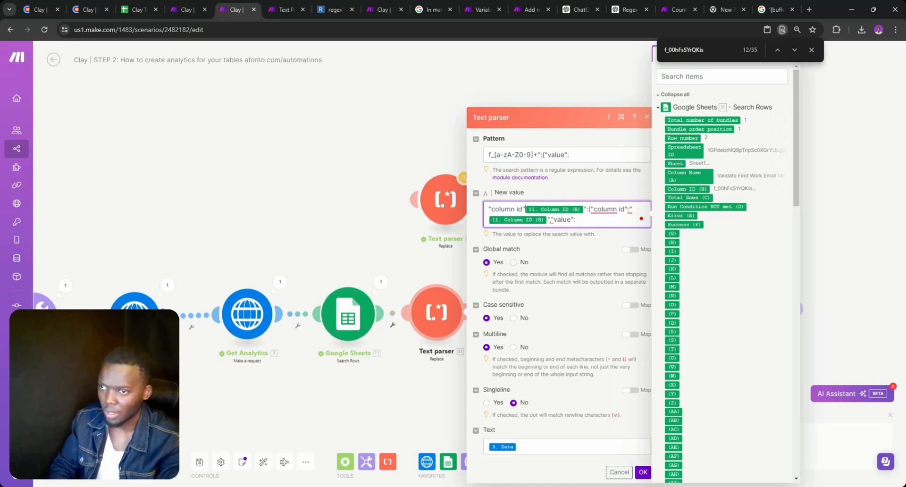
{"action": "type", "text": ":"}
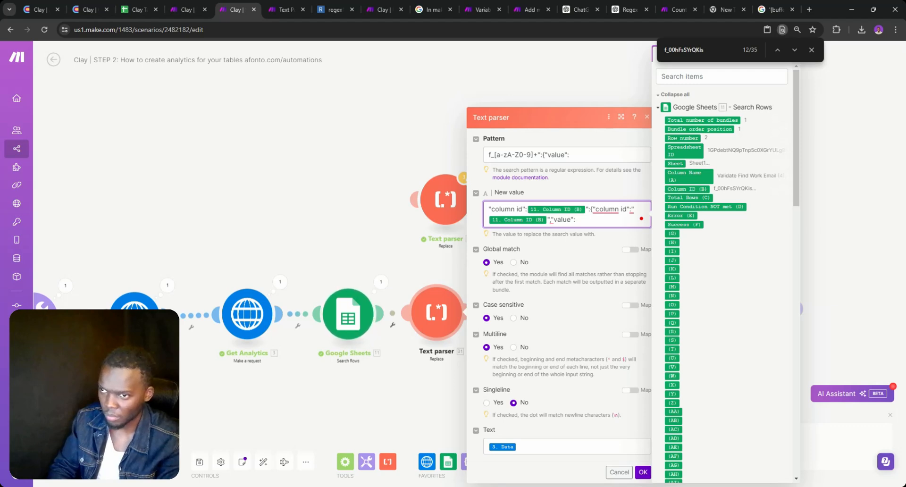
{"action": "type", "text": "\""}
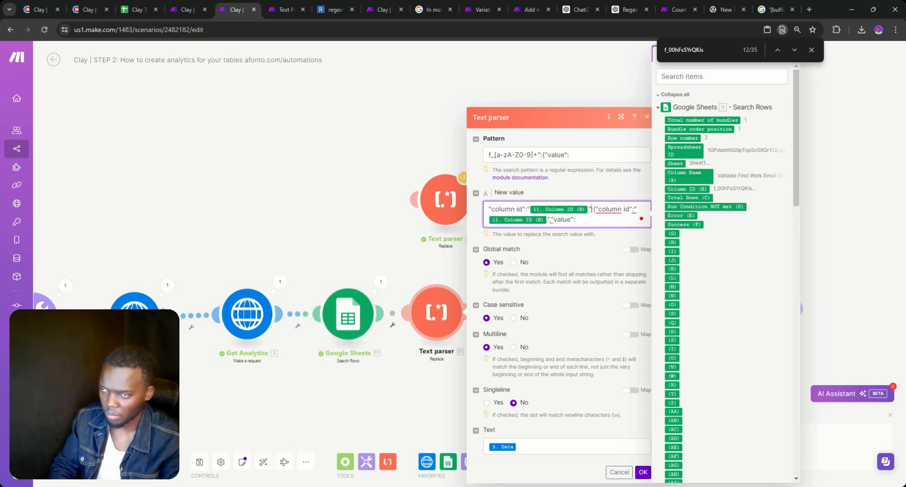
{"action": "type", "text": ":"}
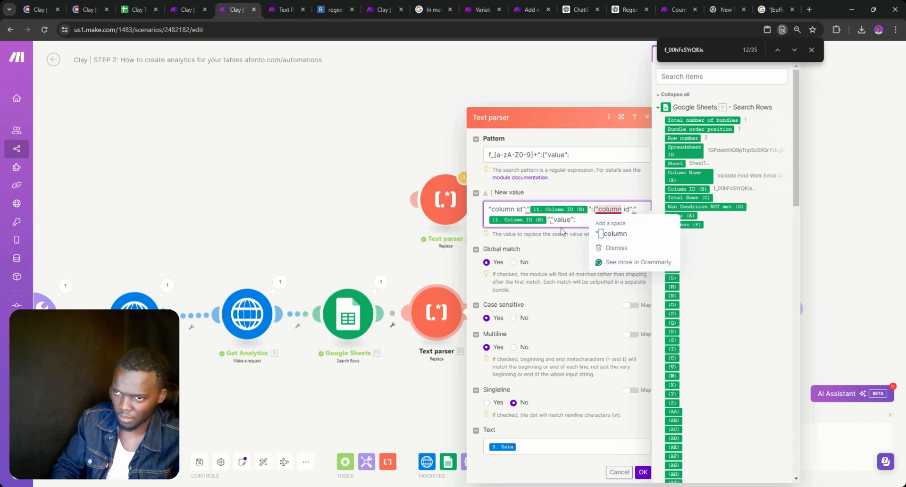
Delete the old column id key, Column ID pill and leading quote, then save with OK
{"action": "left_click_drag", "start_coordinate": [550, 220], "coordinate": [595, 209]}
{"action": "key", "text": "BackSpace"}
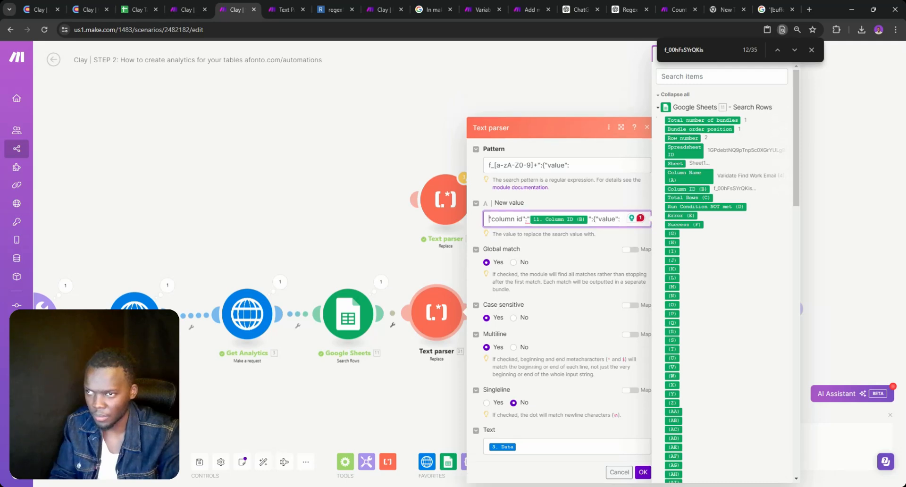
{"action": "key", "text": "BackSpace"}
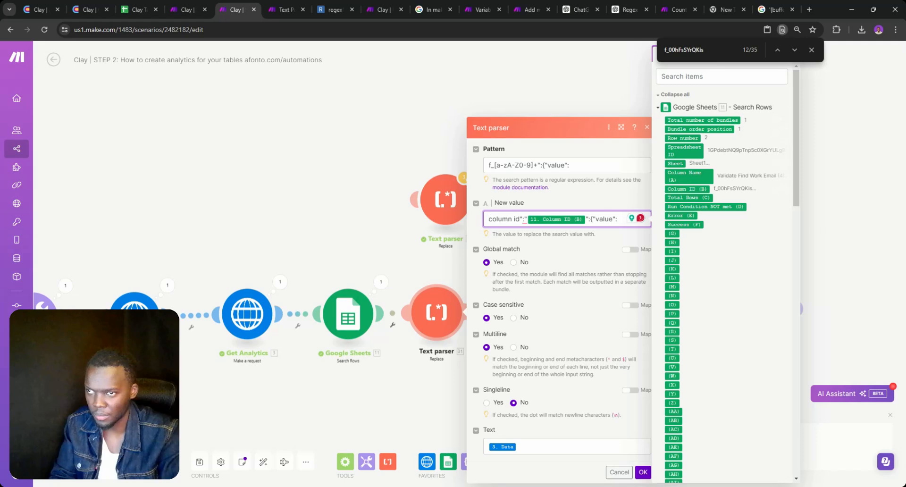
{"action": "left_click", "coordinate": [645, 472]}
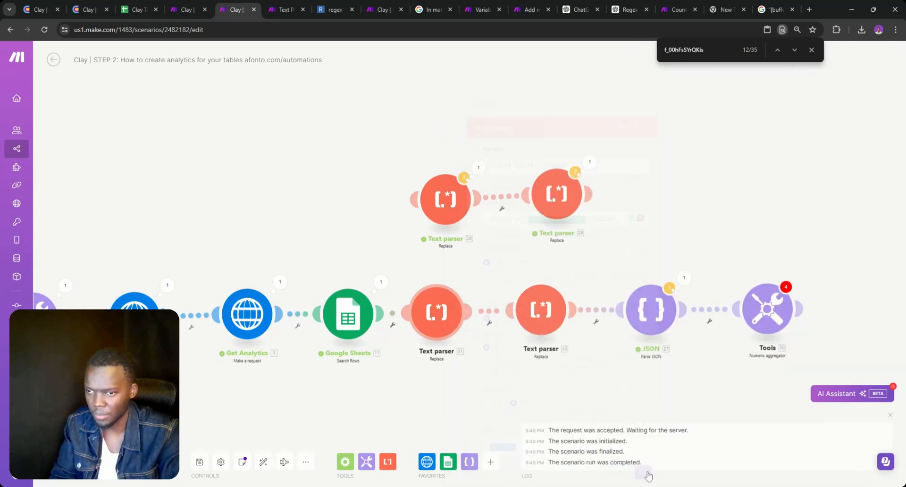
In Text parser 32, paste the column id key before New value, delete the old key and Column ID pill, save
{"action": "left_click", "coordinate": [544, 322]}
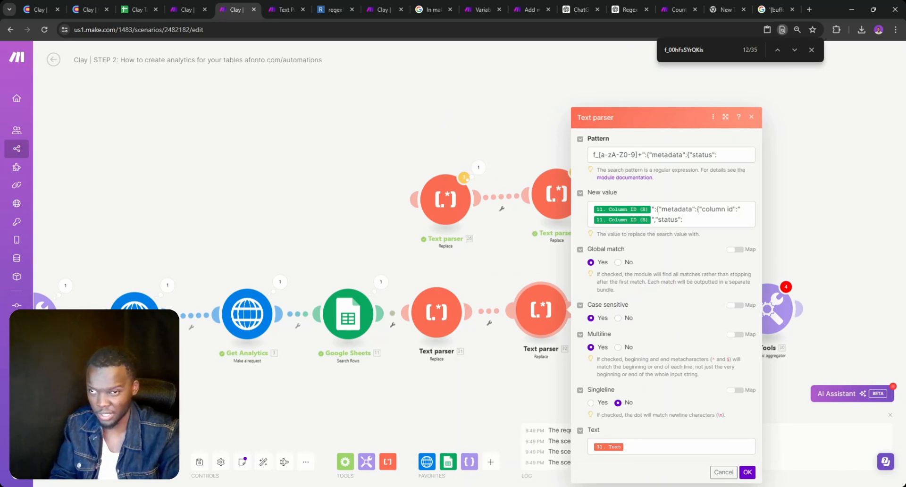
{"action": "double_click", "coordinate": [714, 209]}
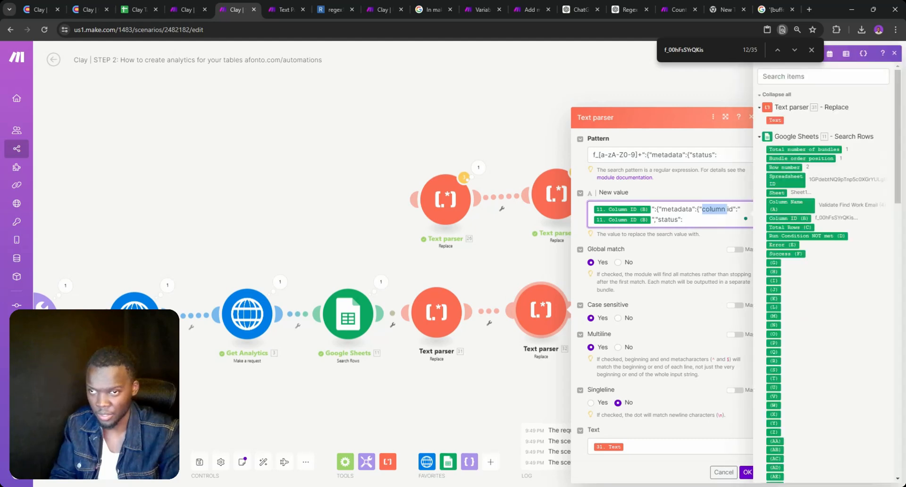
{"action": "key", "text": "shift+Right"}
{"action": "key", "text": "shift+Right"}
{"action": "key", "text": "shift+Right"}
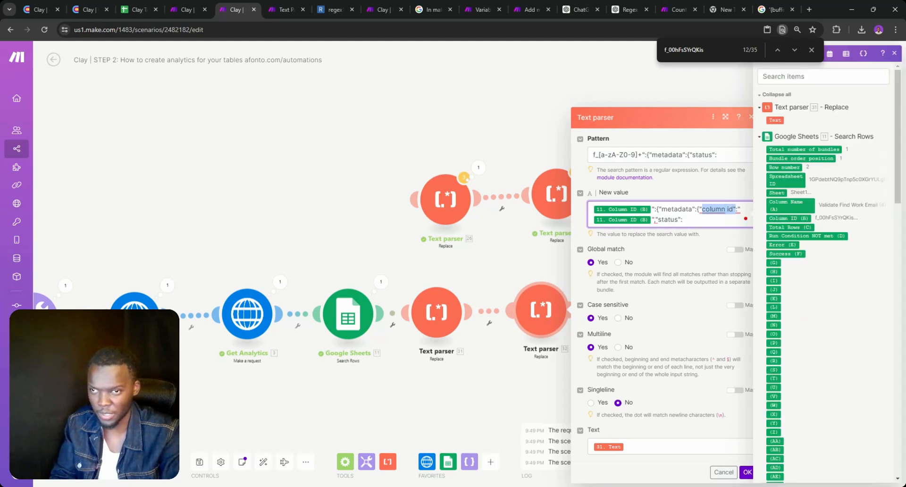
{"action": "left_click", "coordinate": [590, 209]}
{"action": "type", "text": "column id\":\""}
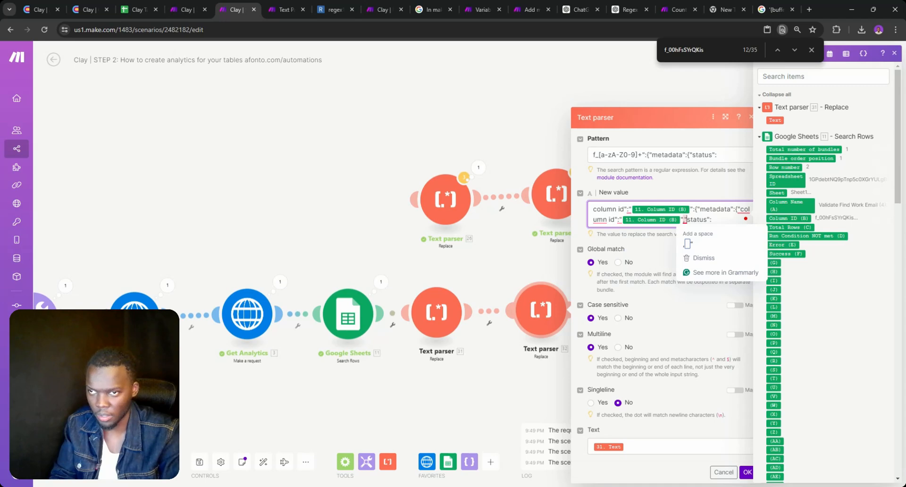
{"action": "left_click_drag", "start_coordinate": [685, 220], "coordinate": [738, 210]}
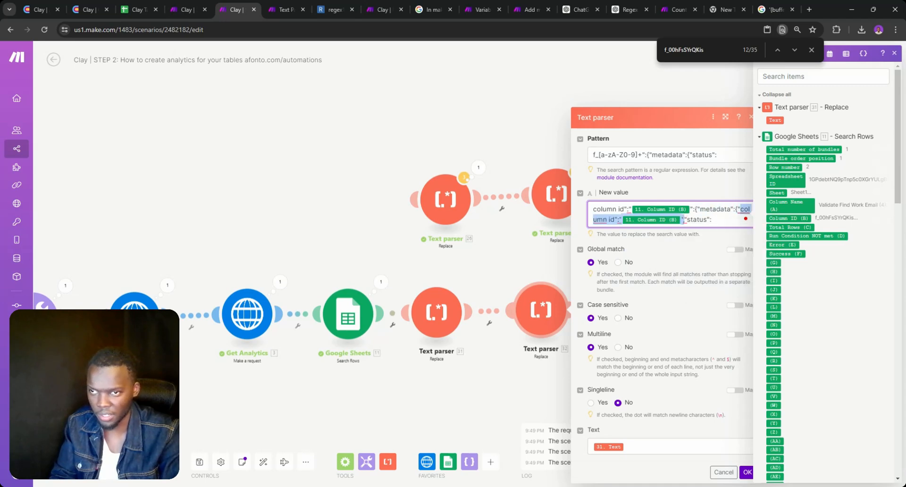
{"action": "key", "text": "BackSpace"}
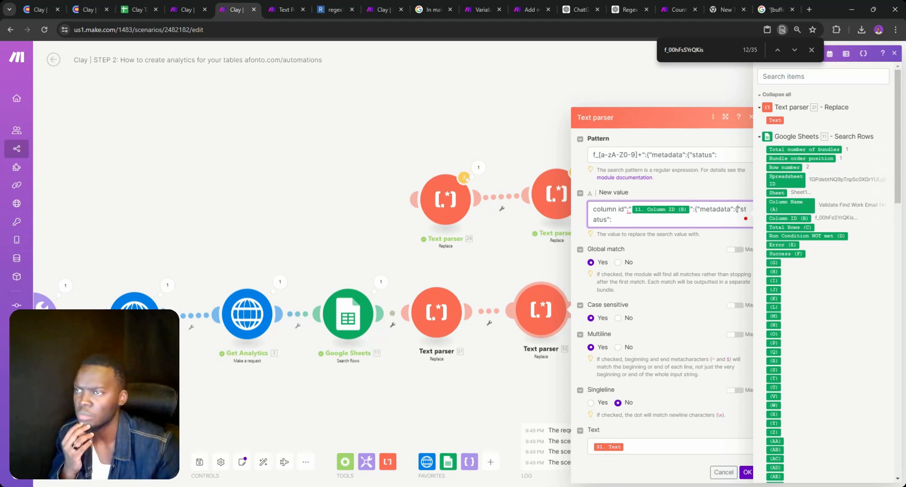
{"action": "left_click", "coordinate": [746, 473]}
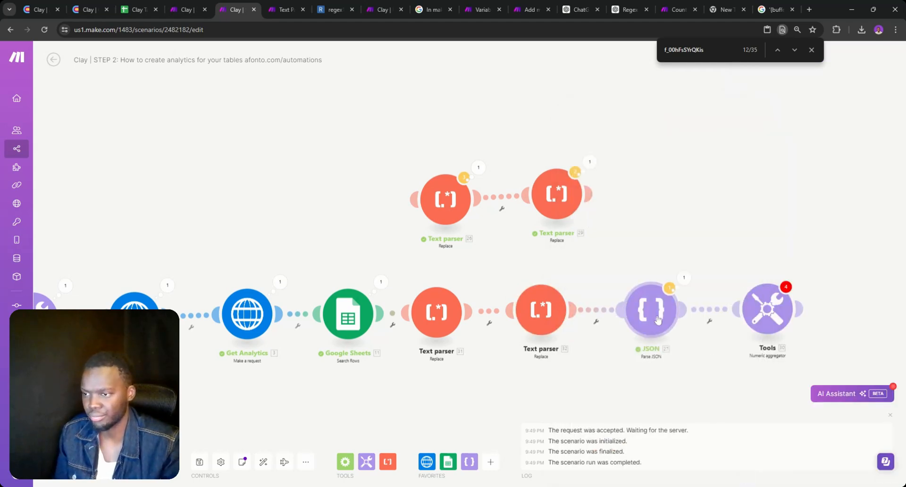
Map the JSON string to 32. Text instead of 29.text and unlink JSON from the aggregator
{"action": "left_click", "coordinate": [656, 320]}
{"action": "left_click", "coordinate": [736, 347]}
{"action": "key", "text": "BackSpace"}
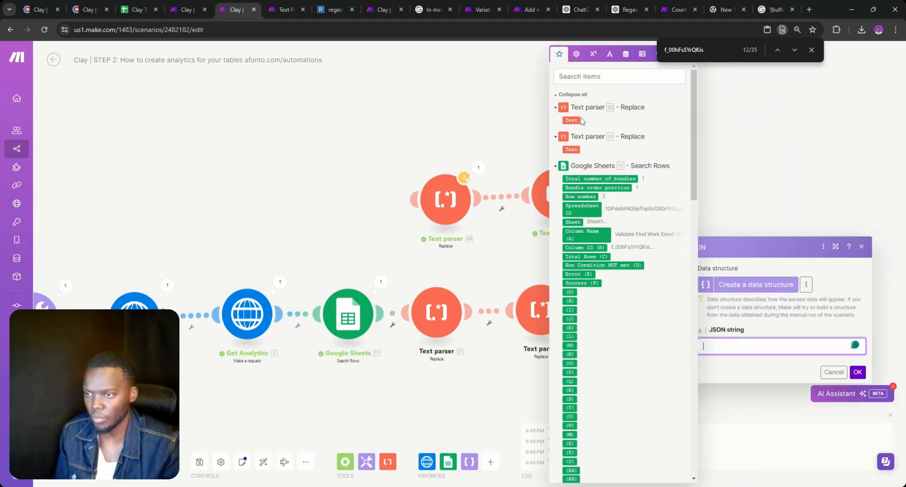
{"action": "left_click", "coordinate": [579, 121]}
{"action": "left_click", "coordinate": [857, 372]}
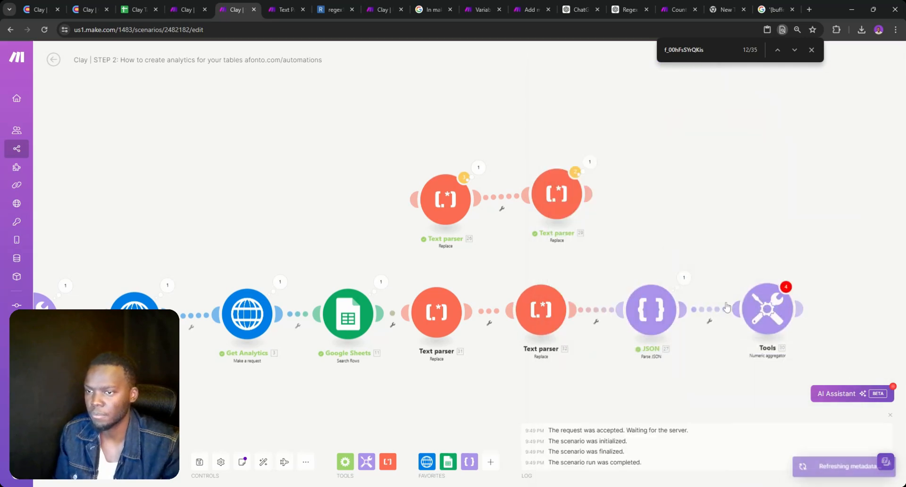
{"action": "left_click", "coordinate": [720, 317]}
{"action": "left_click", "coordinate": [737, 328]}
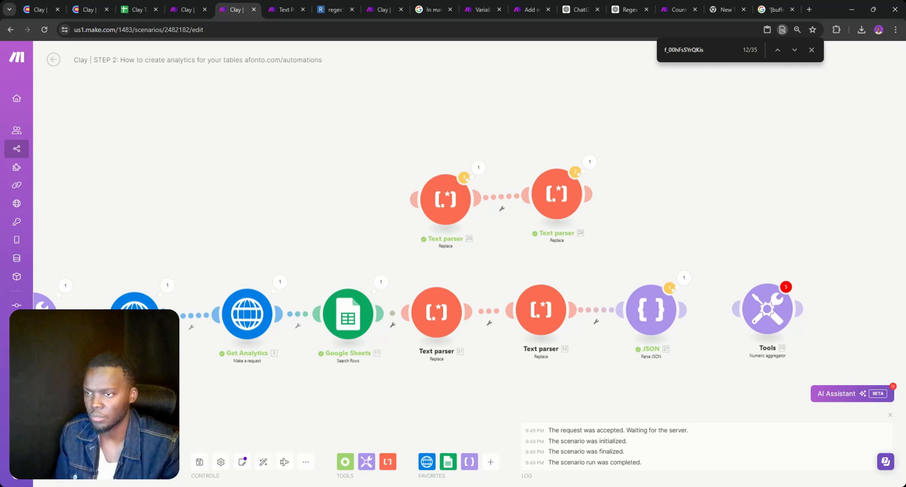
Run the scenario once anyway and search Text parser 31's output for f_00hFsSYrQKis (381 matches)
{"action": "left_click", "coordinate": [71, 462]}
{"action": "left_click", "coordinate": [258, 472]}
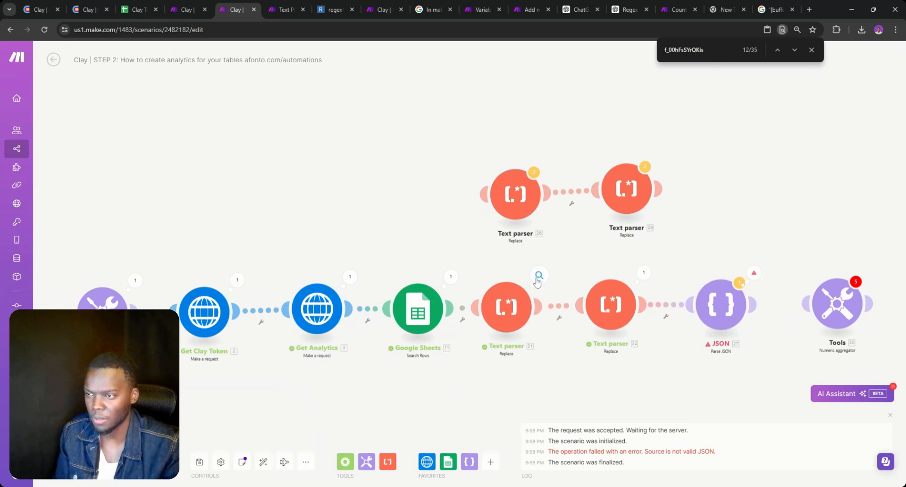
{"action": "left_click", "coordinate": [539, 278]}
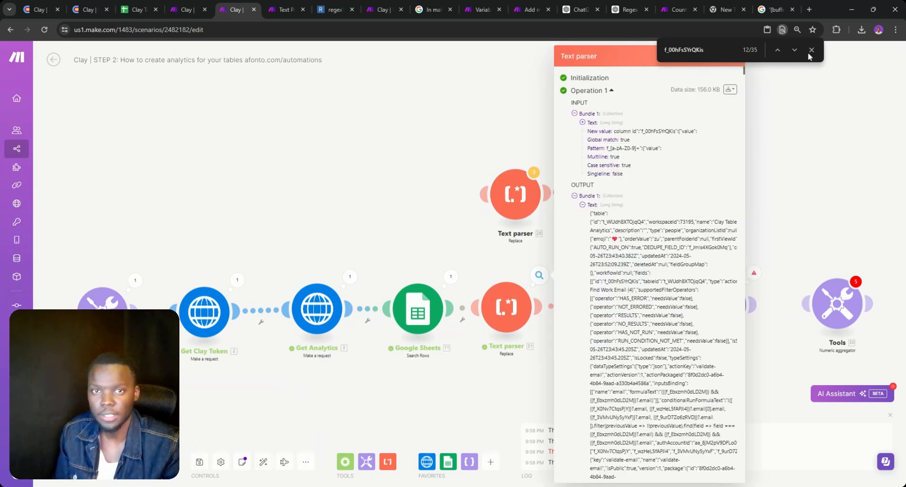
{"action": "key", "text": "ctrl+f"}
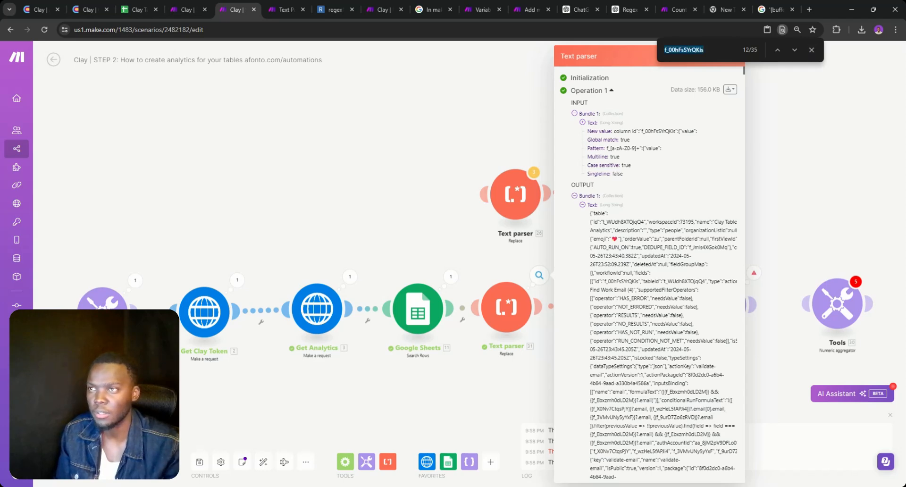
{"action": "left_click", "coordinate": [795, 52]}
{"action": "left_click", "coordinate": [794, 52]}
{"action": "left_click", "coordinate": [795, 51]}
{"action": "left_click", "coordinate": [794, 52]}
{"action": "left_click", "coordinate": [795, 52]}
{"action": "left_click", "coordinate": [794, 52]}
{"action": "left_click", "coordinate": [794, 52]}
{"action": "left_click", "coordinate": [794, 52]}
{"action": "left_click", "coordinate": [794, 52]}
{"action": "left_click", "coordinate": [794, 52]}
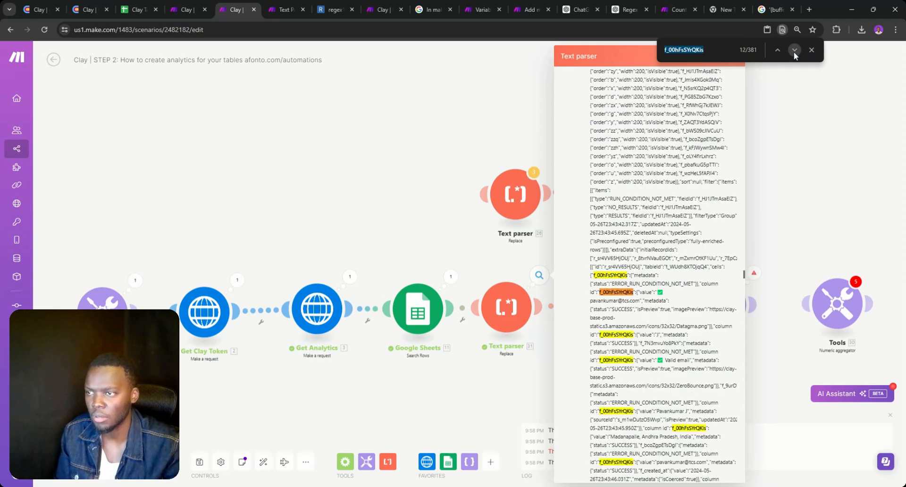
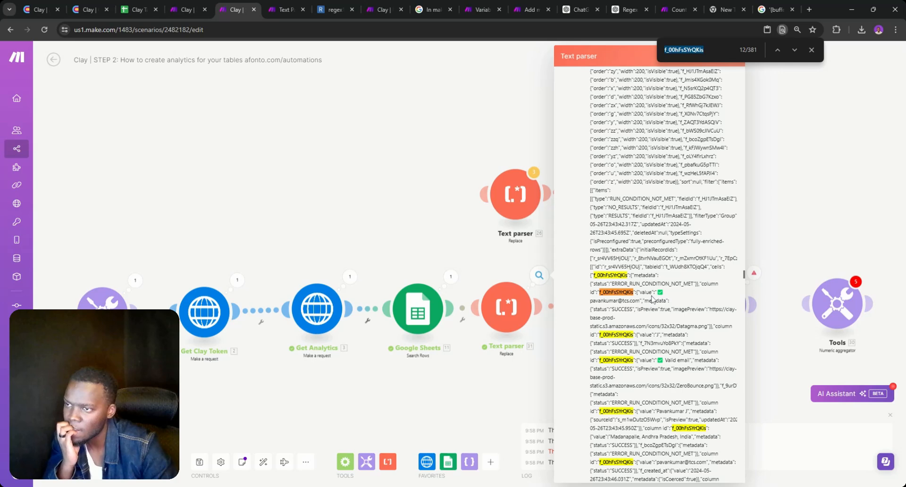
Close the Text parser output and add a module on the Get Analytics–Google Sheets link
{"action": "left_click", "coordinate": [416, 355]}
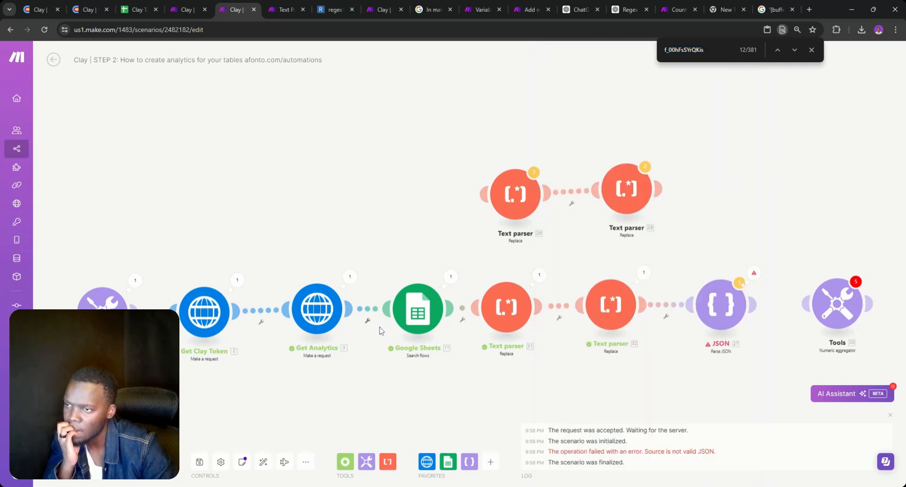
{"action": "right_click", "coordinate": [366, 309]}
{"action": "left_click", "coordinate": [415, 372]}
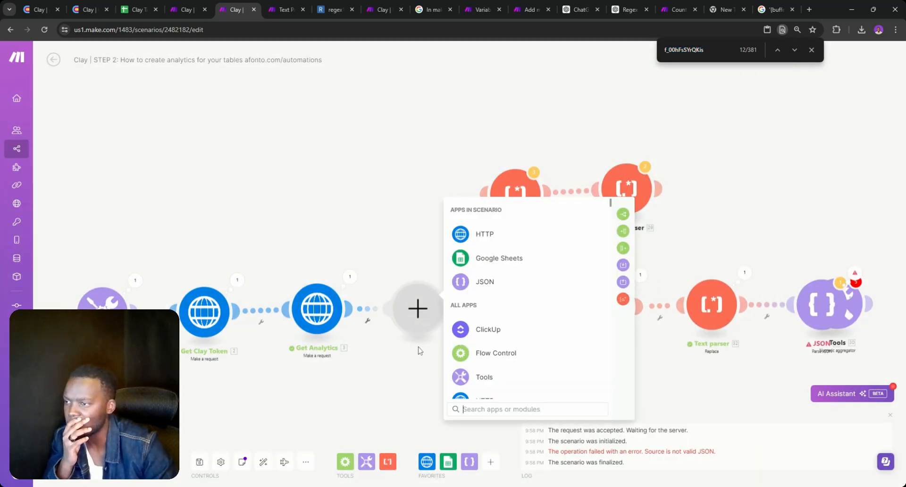
Make the new module a JSON Parse JSON step with Get Analytics Data as the JSON string
{"action": "left_click", "coordinate": [405, 350]}
{"action": "left_click", "coordinate": [414, 317]}
{"action": "left_click", "coordinate": [461, 283]}
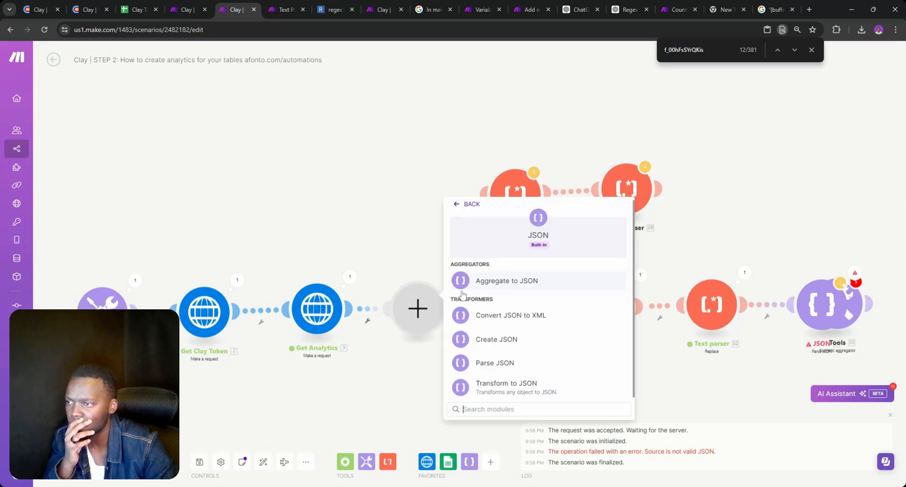
{"action": "left_click", "coordinate": [494, 363]}
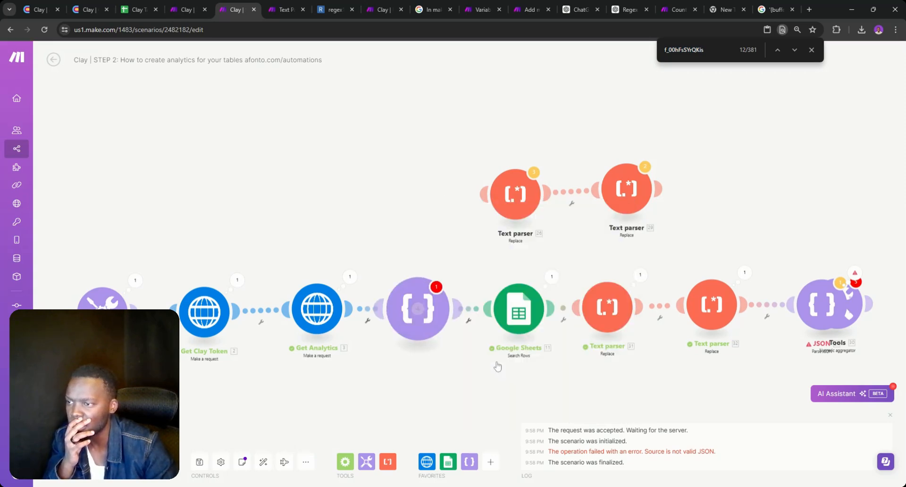
{"action": "left_click", "coordinate": [526, 344]}
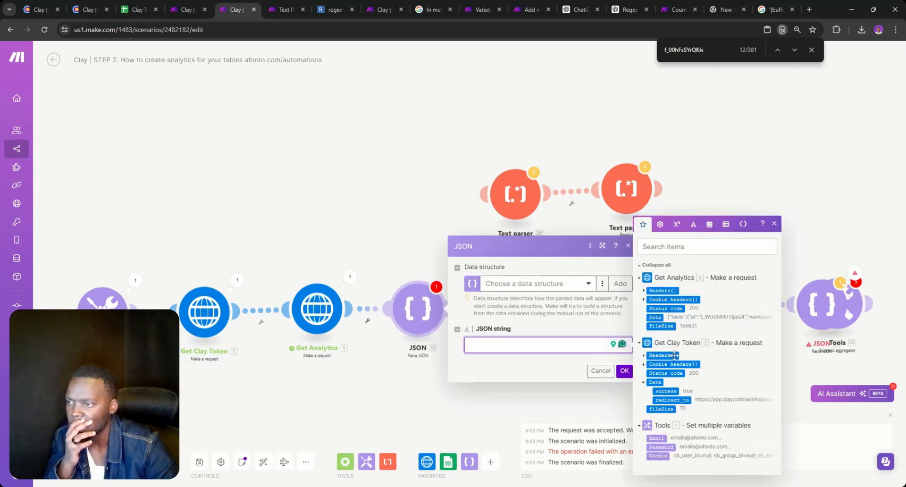
{"action": "left_click", "coordinate": [655, 317]}
{"action": "left_click", "coordinate": [624, 372]}
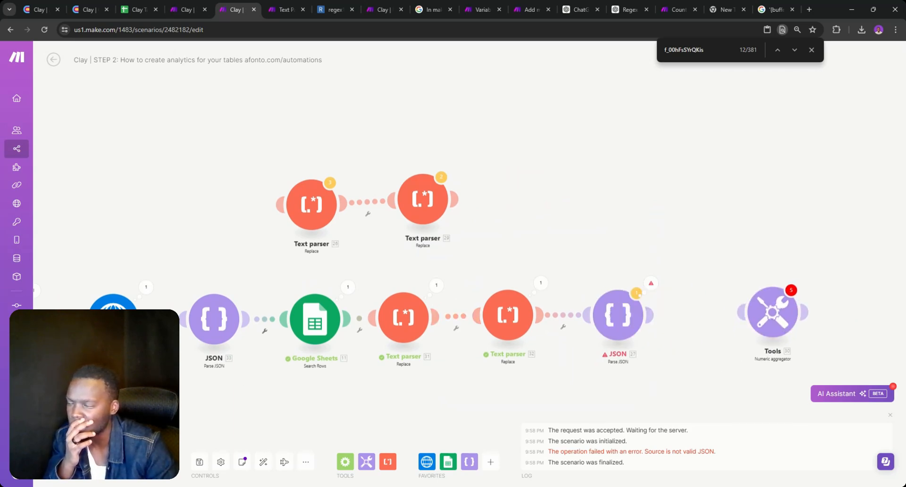
Run the scenario once and open the JSON module's output, expanding initialRecords
{"action": "left_click", "coordinate": [68, 462]}
{"action": "left_click", "coordinate": [265, 471]}
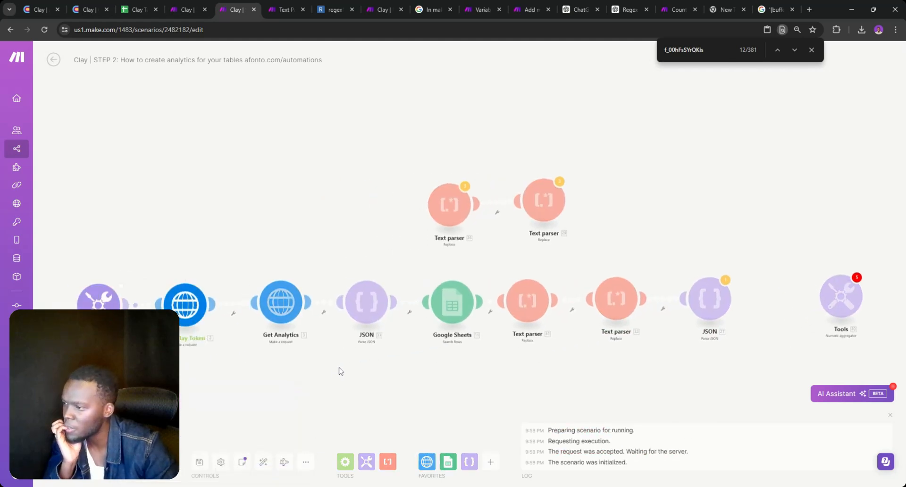
{"action": "left_click", "coordinate": [394, 274]}
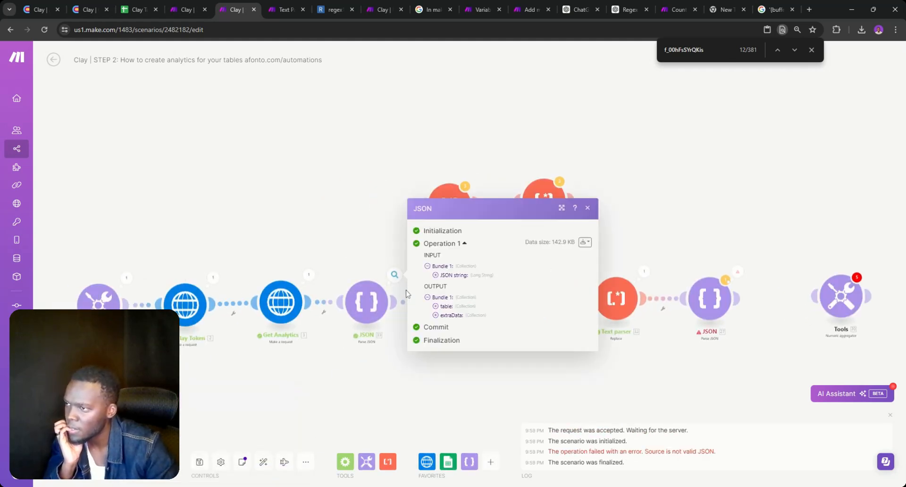
{"action": "left_click", "coordinate": [443, 315]}
{"action": "left_click", "coordinate": [444, 209]}
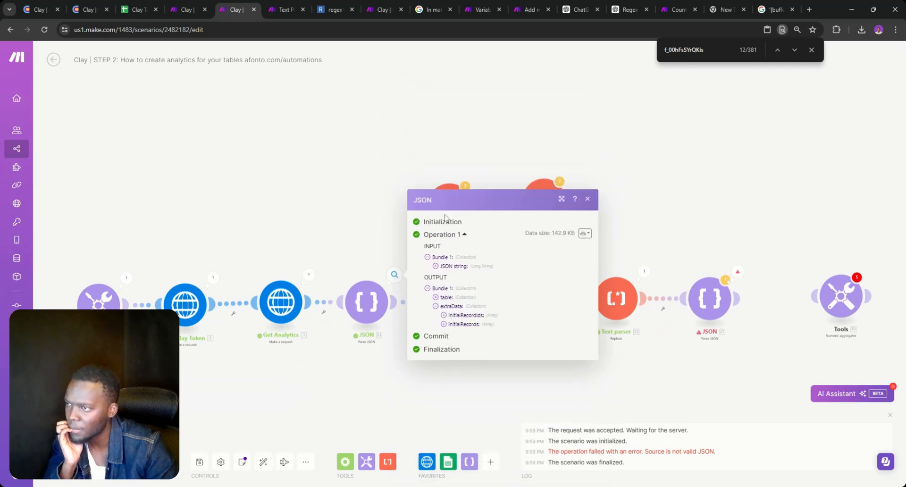
{"action": "left_click", "coordinate": [444, 324]}
Drill into record 6's f_00hFsSYrQKis cell metadata, showing status ERROR_RUN_CONDITION_NOT_MET
{"action": "left_click", "coordinate": [452, 266]}
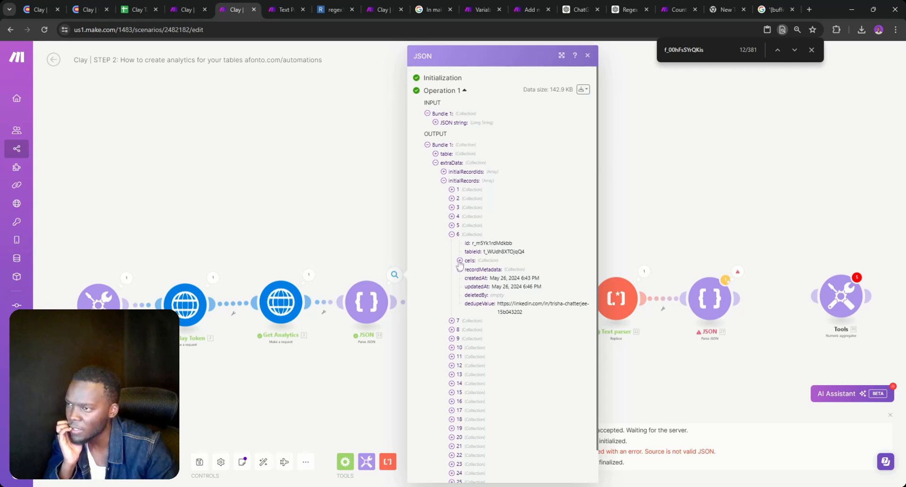
{"action": "left_click", "coordinate": [459, 260]}
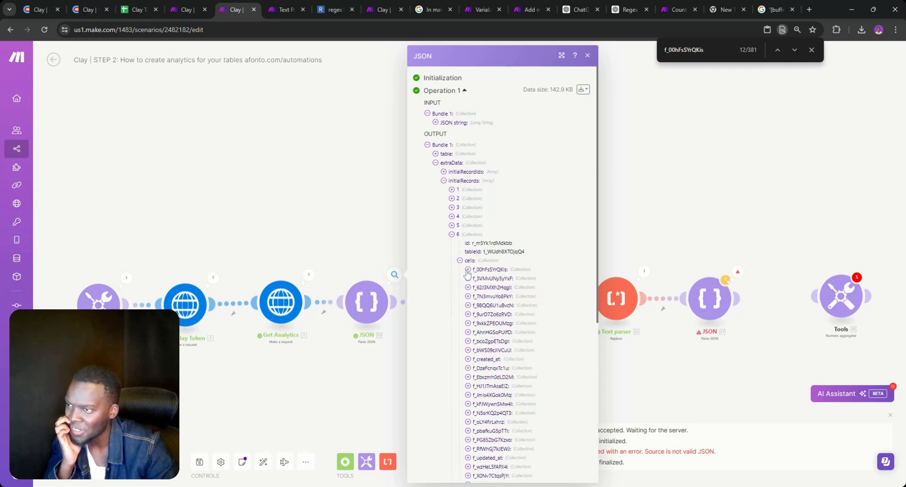
{"action": "double_click", "coordinate": [468, 272]}
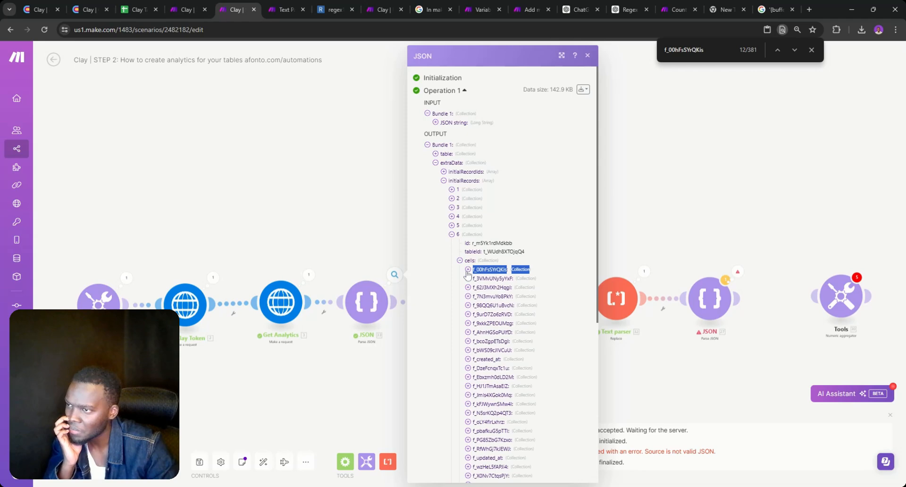
{"action": "left_click", "coordinate": [468, 270]}
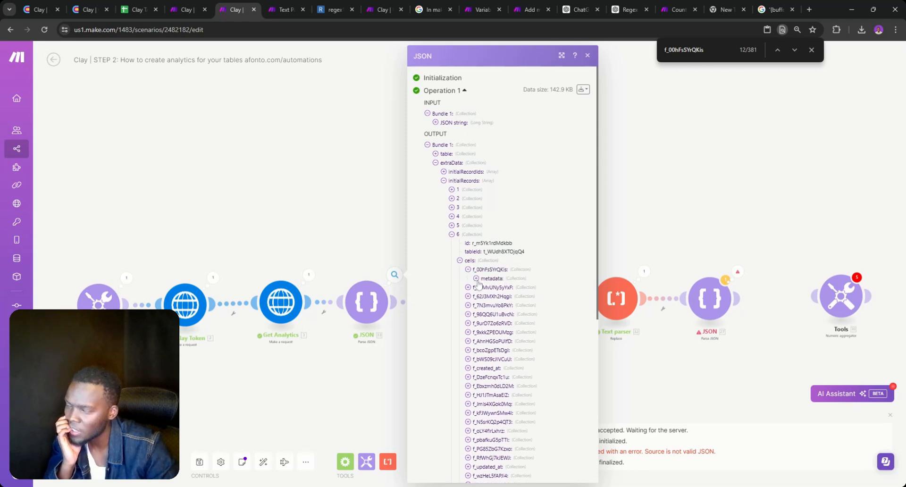
{"action": "left_click", "coordinate": [476, 279]}
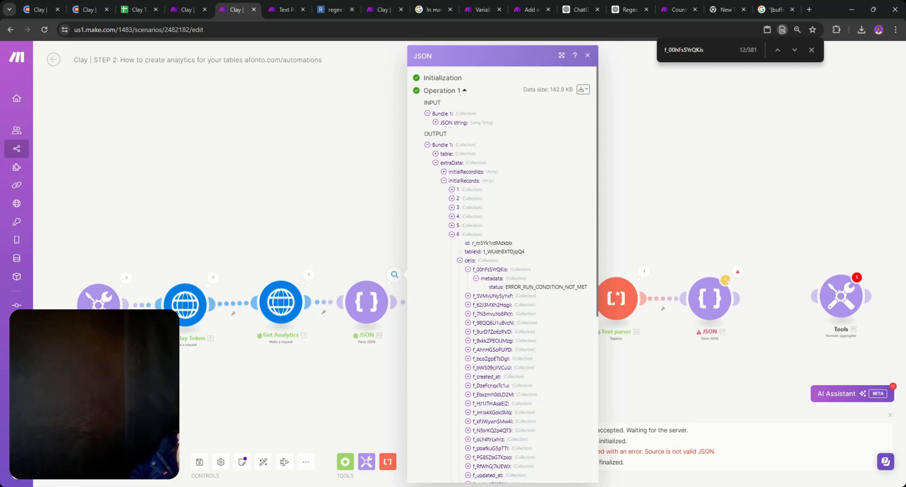
{"action": "left_click", "coordinate": [438, 161]}
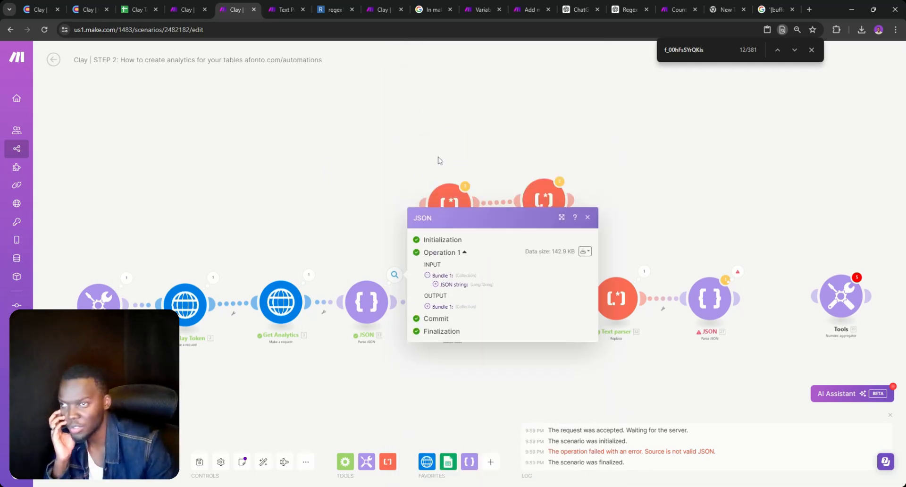
{"action": "left_click", "coordinate": [428, 307]}
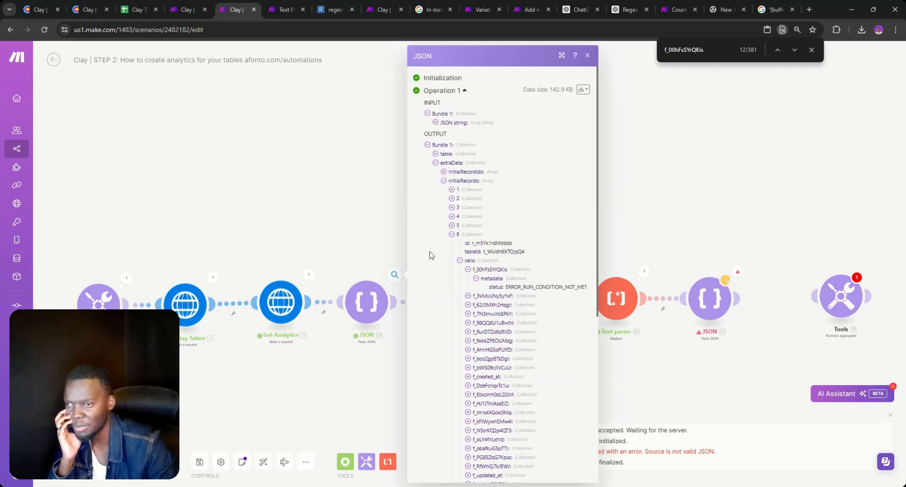
Expand the parsed table's details, including its icon and tableSettings entries
{"action": "left_click", "coordinate": [436, 153]}
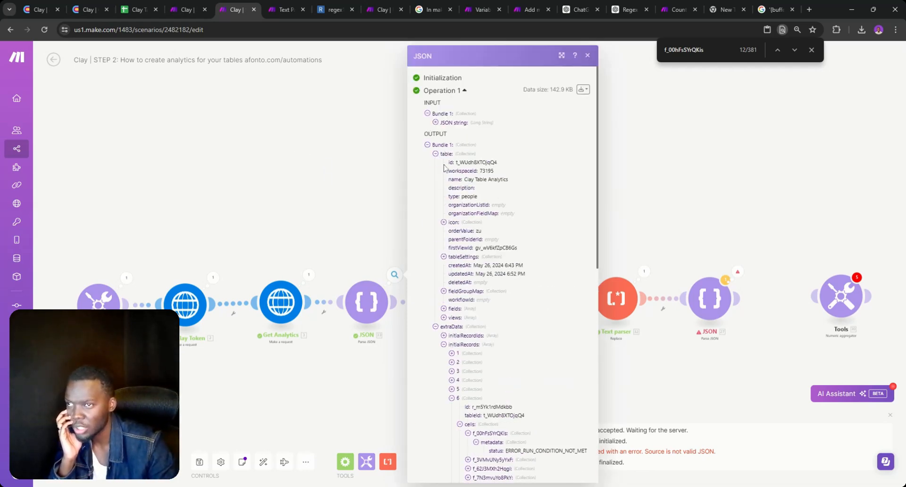
{"action": "left_click", "coordinate": [444, 222]}
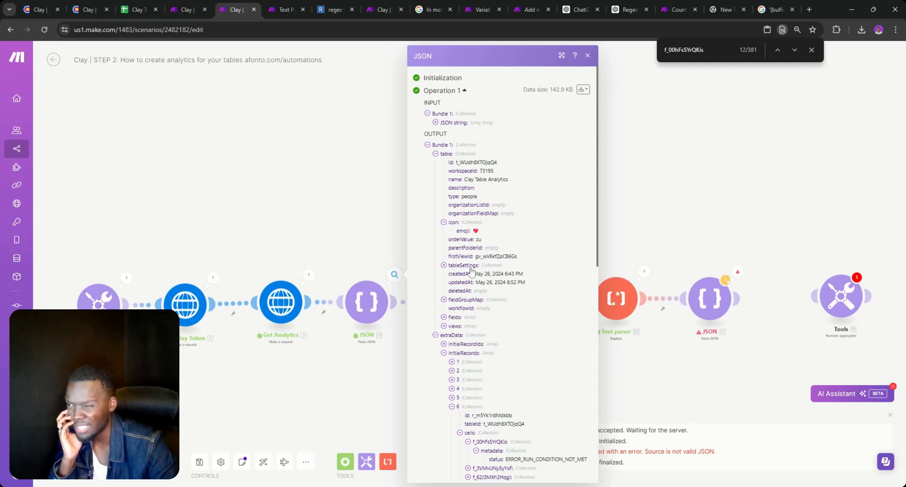
{"action": "left_click", "coordinate": [444, 265]}
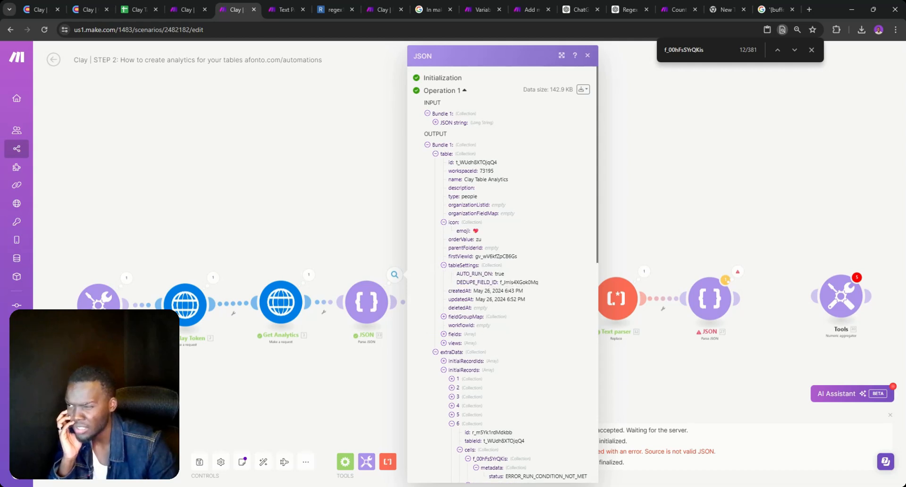
{"action": "triple_click", "coordinate": [451, 317]}
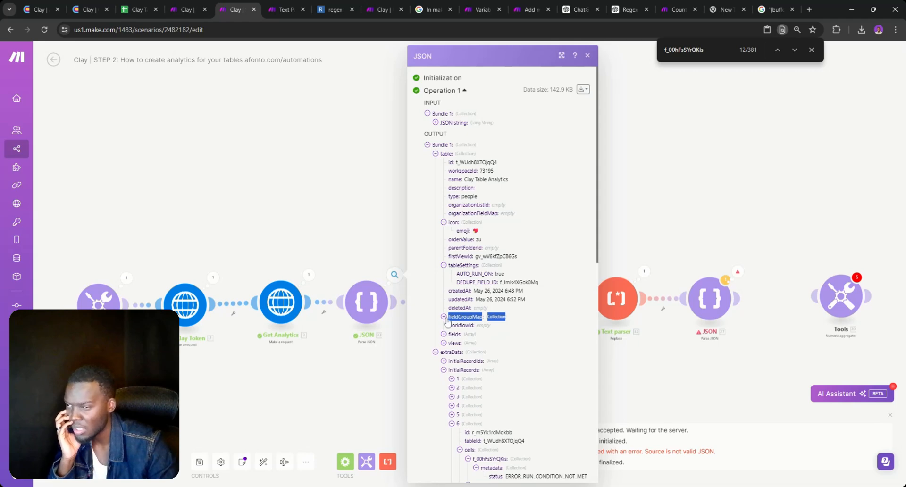
Expand the table's 25-field list and inspect fields 1 and 19
{"action": "left_click", "coordinate": [444, 334]}
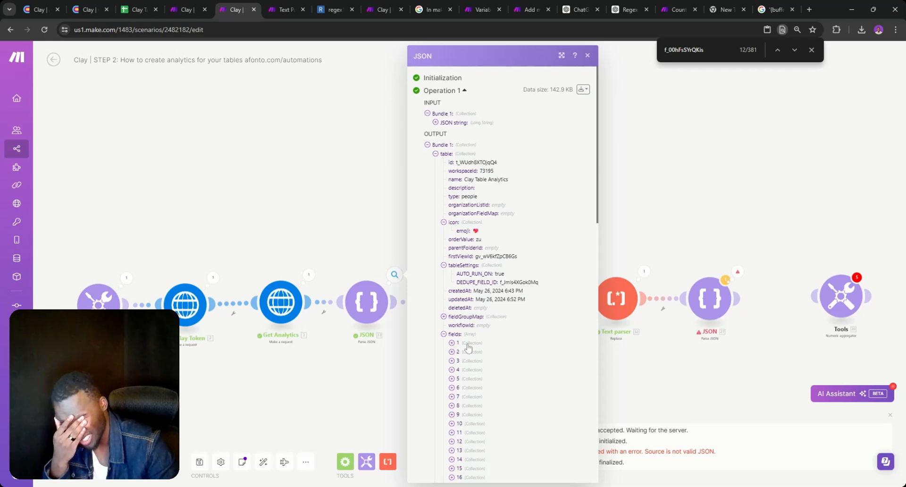
{"action": "left_click", "coordinate": [452, 343]}
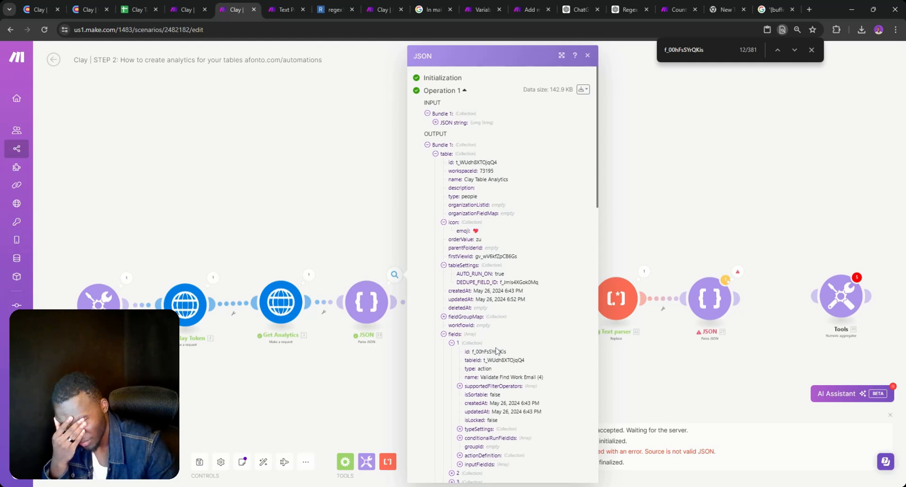
{"action": "left_click", "coordinate": [452, 343]}
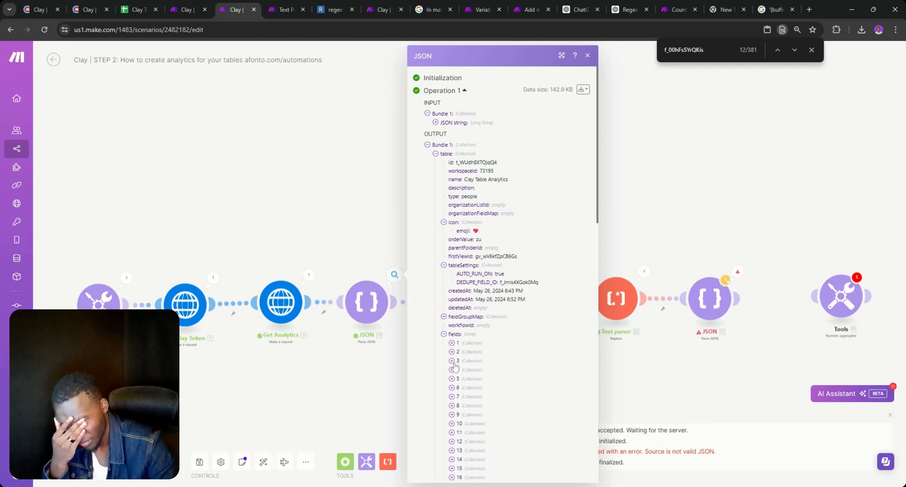
{"action": "scroll", "coordinate": [458, 349], "scroll_direction": "down", "scroll_amount": 4}
{"action": "left_click", "coordinate": [452, 315]}
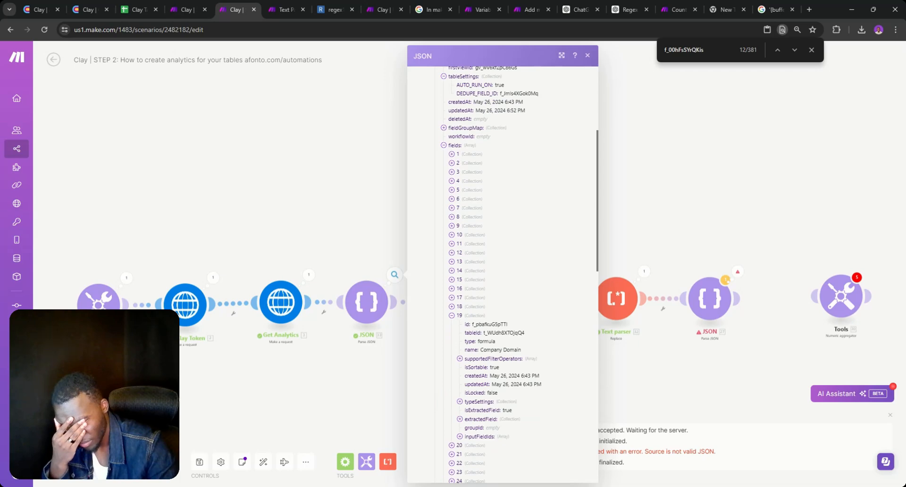
{"action": "left_click", "coordinate": [452, 315]}
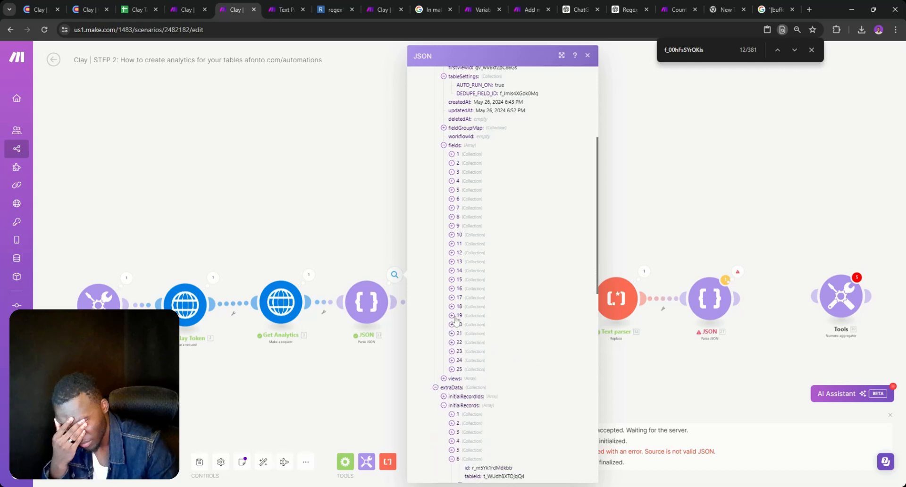
{"action": "left_click", "coordinate": [452, 154]}
{"action": "left_click", "coordinate": [452, 155]}
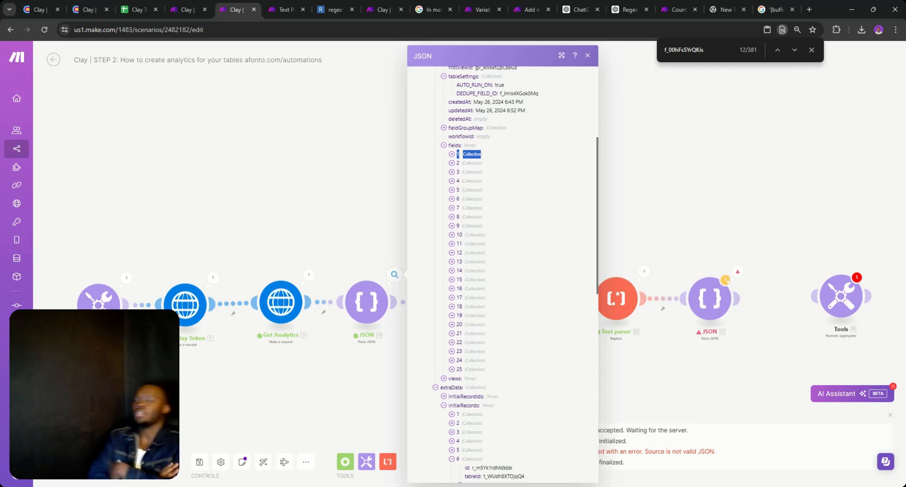
{"action": "left_click", "coordinate": [812, 50]}
Link the JSON module to the Tools aggregator and review its Source Module options without saving
{"action": "left_click_drag", "start_coordinate": [754, 237], "coordinate": [708, 217]}
{"action": "left_click", "coordinate": [708, 217]}
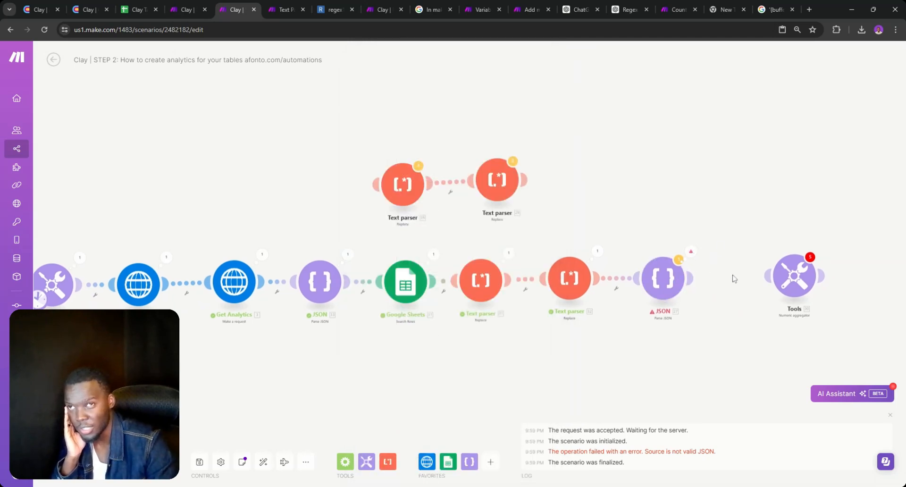
{"action": "left_click_drag", "start_coordinate": [798, 288], "coordinate": [813, 282]}
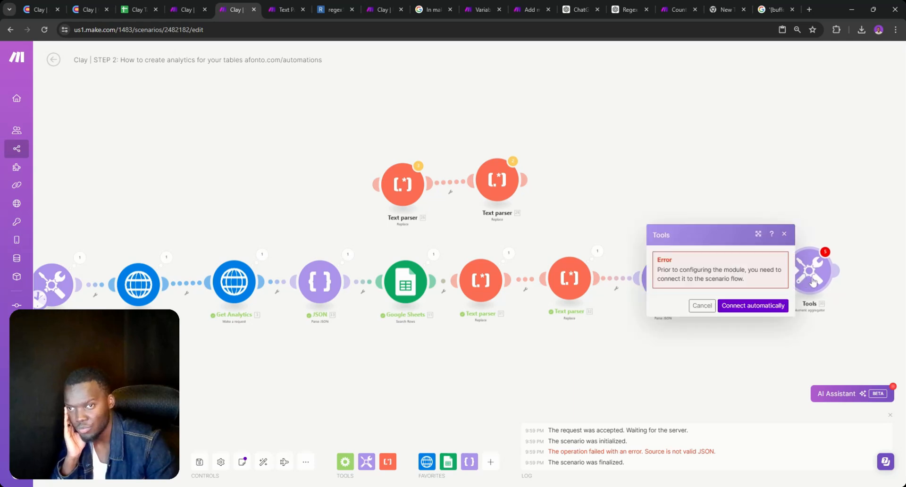
{"action": "left_click", "coordinate": [702, 306]}
{"action": "left_click_drag", "start_coordinate": [691, 282], "coordinate": [791, 286]}
{"action": "left_click", "coordinate": [791, 287]}
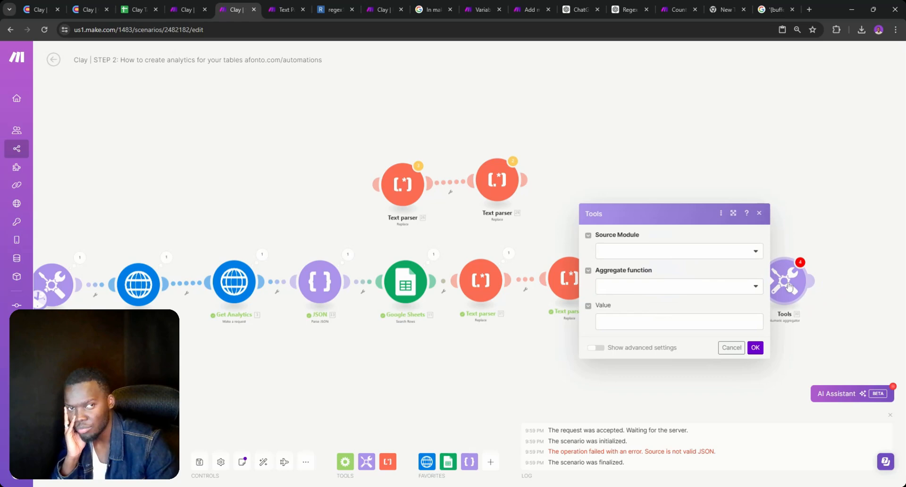
{"action": "left_click", "coordinate": [645, 251]}
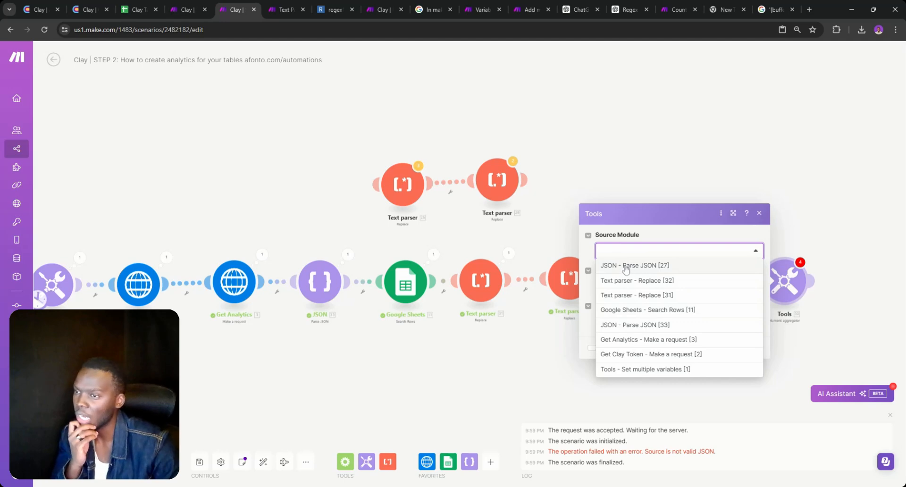
{"action": "left_click", "coordinate": [505, 332]}
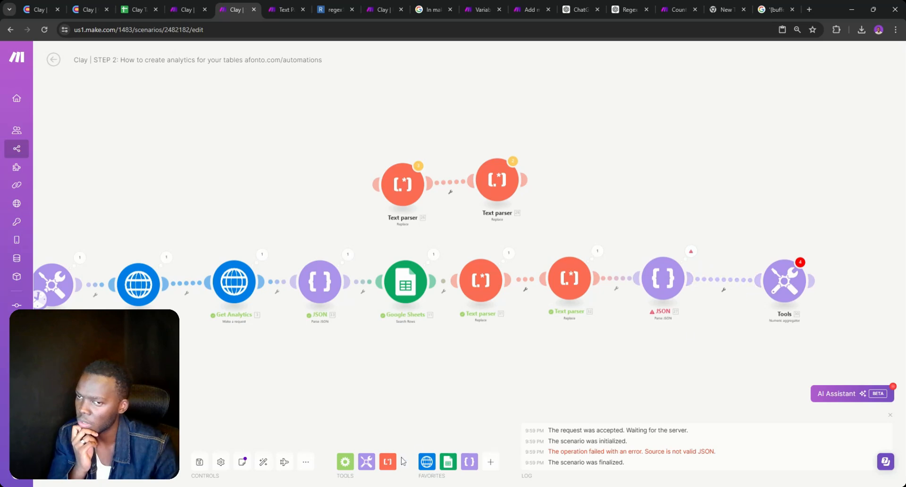
Add a Flow Control Array aggregator after the Tools module
{"action": "left_click", "coordinate": [349, 463]}
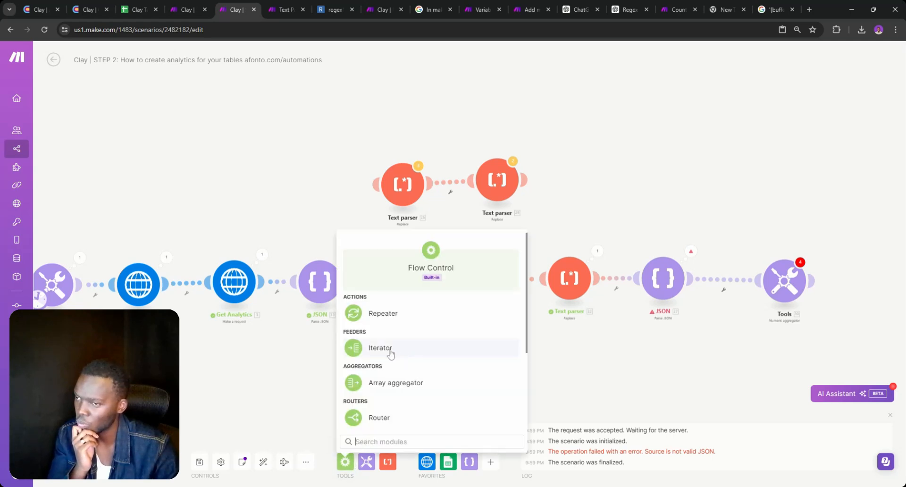
{"action": "scroll", "coordinate": [390, 355], "scroll_direction": "down", "scroll_amount": 2}
{"action": "scroll", "coordinate": [390, 355], "scroll_direction": "down", "scroll_amount": 1}
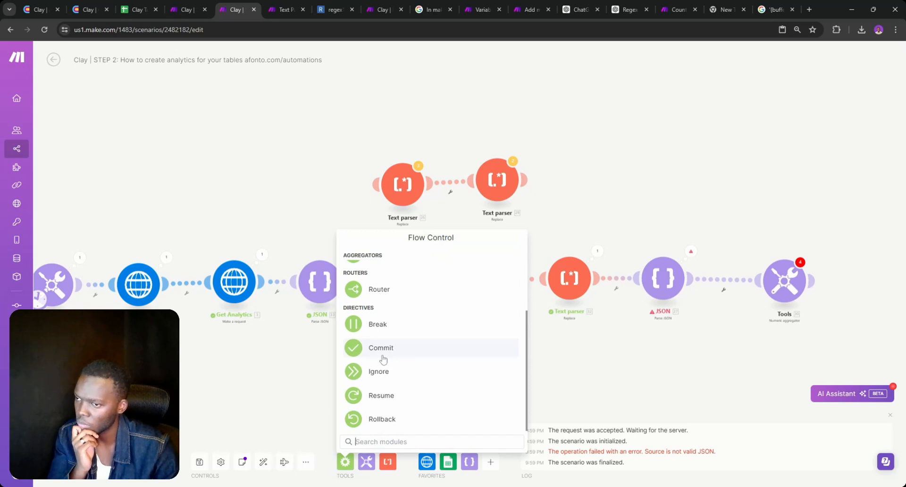
{"action": "scroll", "coordinate": [386, 354], "scroll_direction": "up", "scroll_amount": 3}
{"action": "left_click_drag", "start_coordinate": [371, 381], "coordinate": [904, 284]}
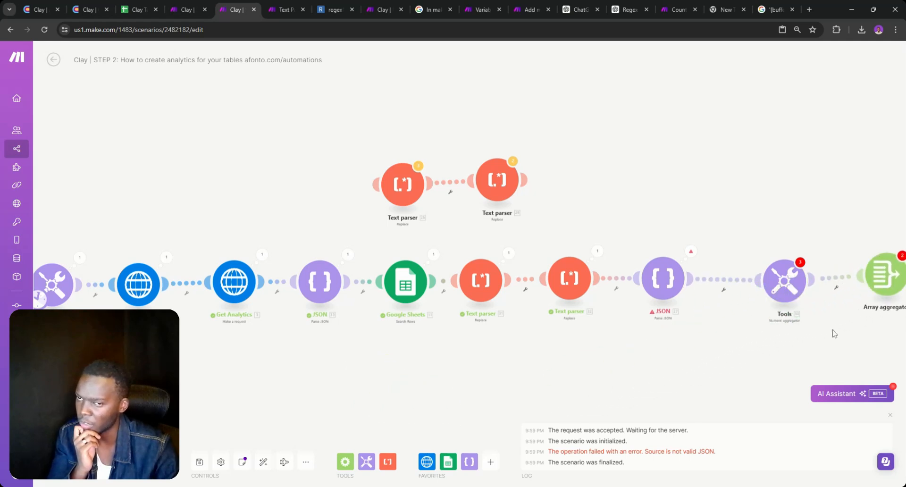
{"action": "left_click_drag", "start_coordinate": [805, 337], "coordinate": [484, 294]}
{"action": "left_click", "coordinate": [565, 233]}
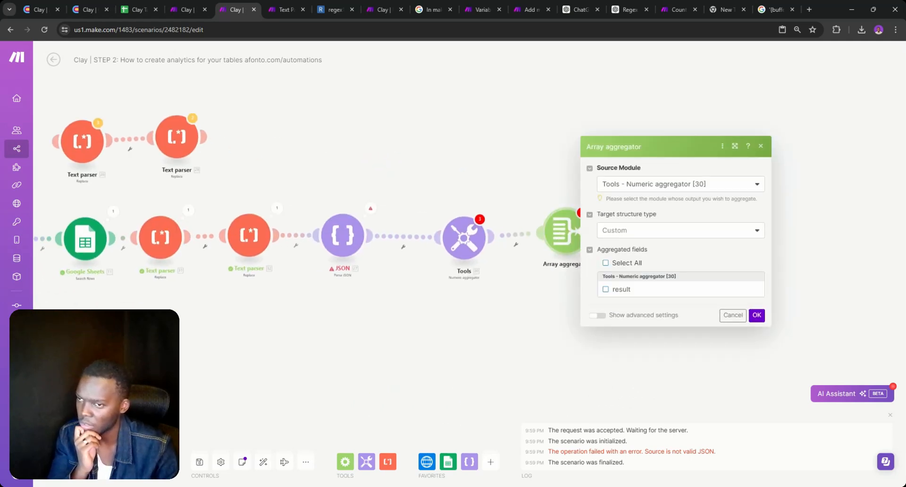
{"action": "left_click", "coordinate": [654, 184]}
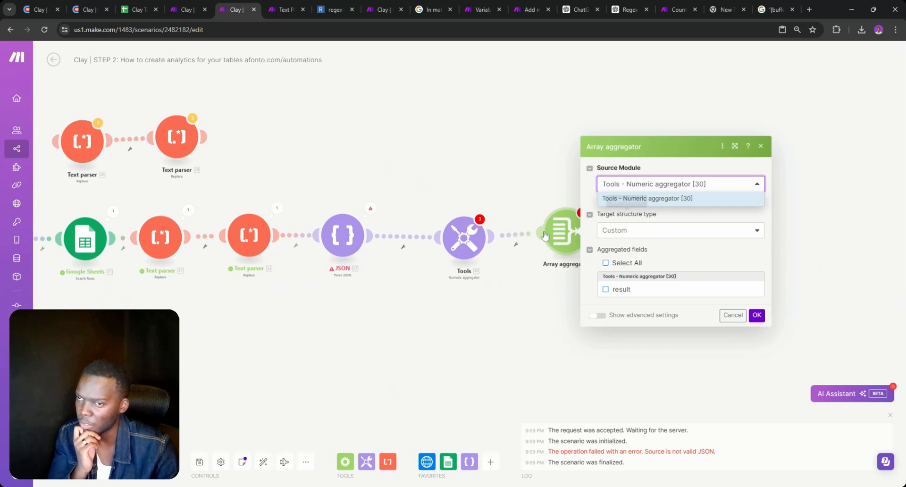
Delete the Tools aggregator module from the scenario
{"action": "right_click", "coordinate": [468, 253]}
{"action": "left_click", "coordinate": [491, 339]}
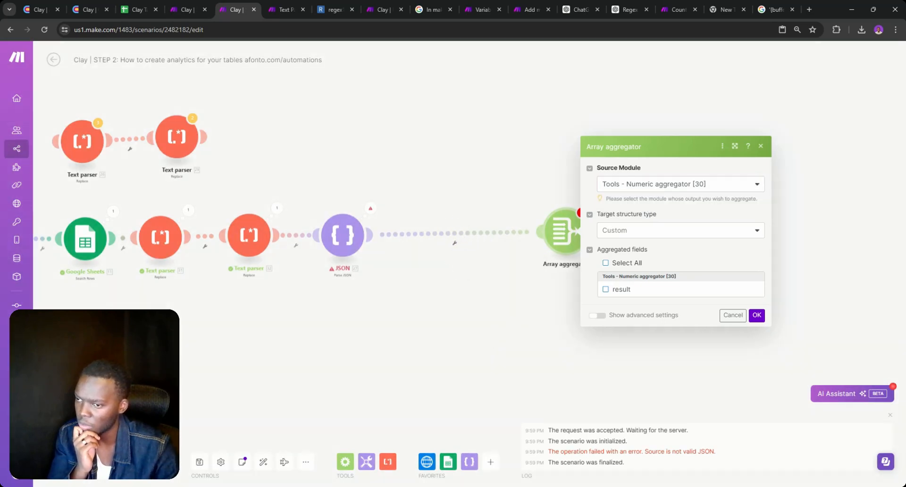
{"action": "left_click", "coordinate": [733, 316]}
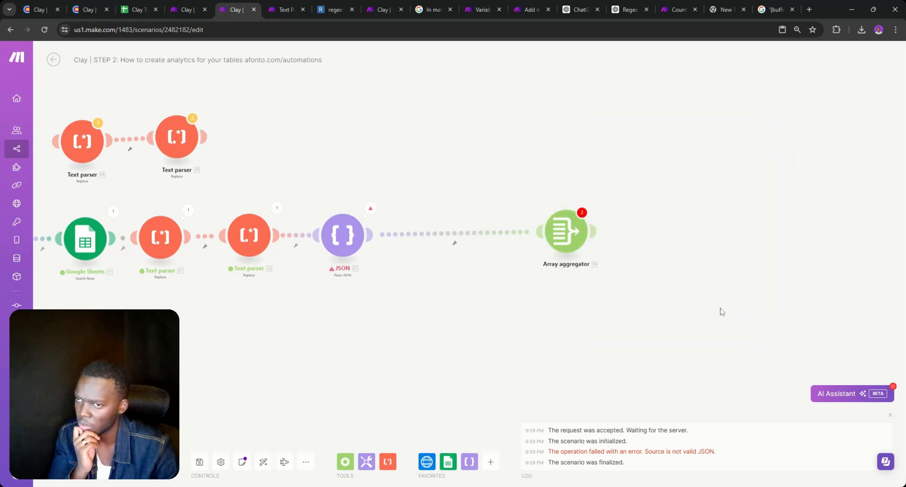
Set the Array aggregator's Source Module to JSON - Parse JSON [33], leaving all fields unchecked
{"action": "left_click", "coordinate": [567, 231]}
{"action": "left_click", "coordinate": [665, 155]}
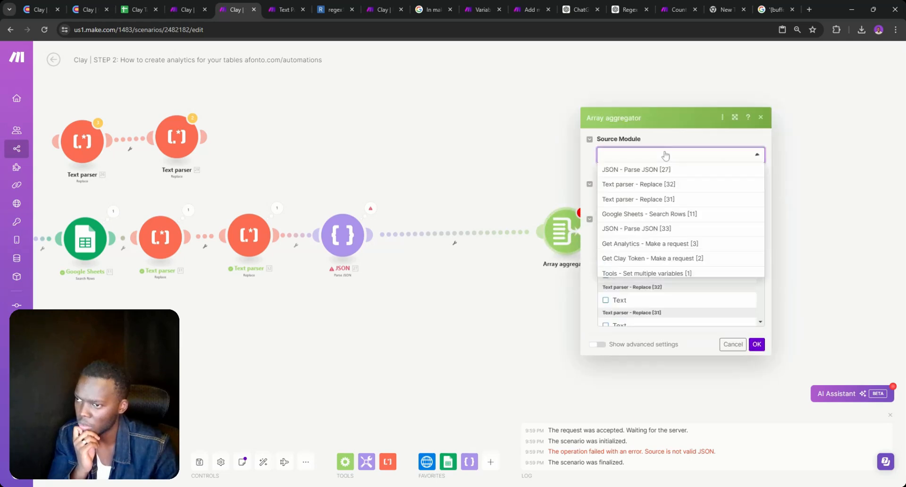
{"action": "left_click", "coordinate": [629, 233]}
{"action": "double_click", "coordinate": [623, 232]}
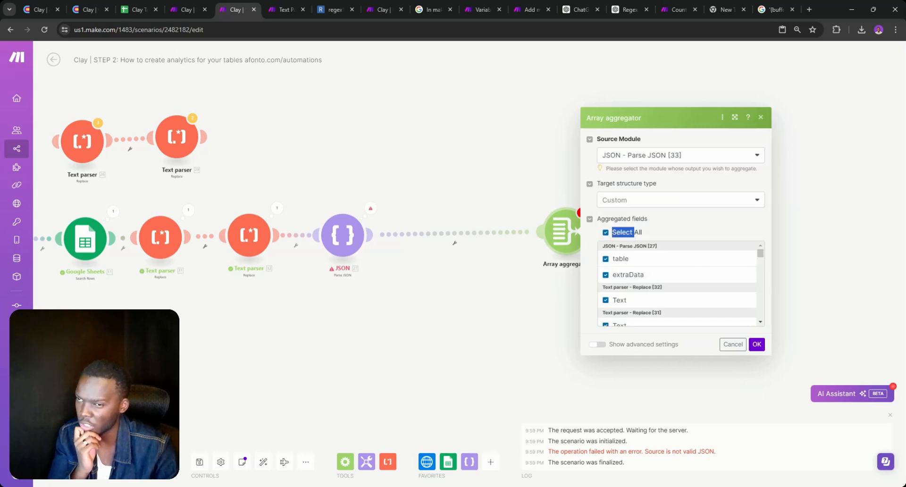
{"action": "left_click", "coordinate": [607, 233]}
{"action": "left_click", "coordinate": [607, 233]}
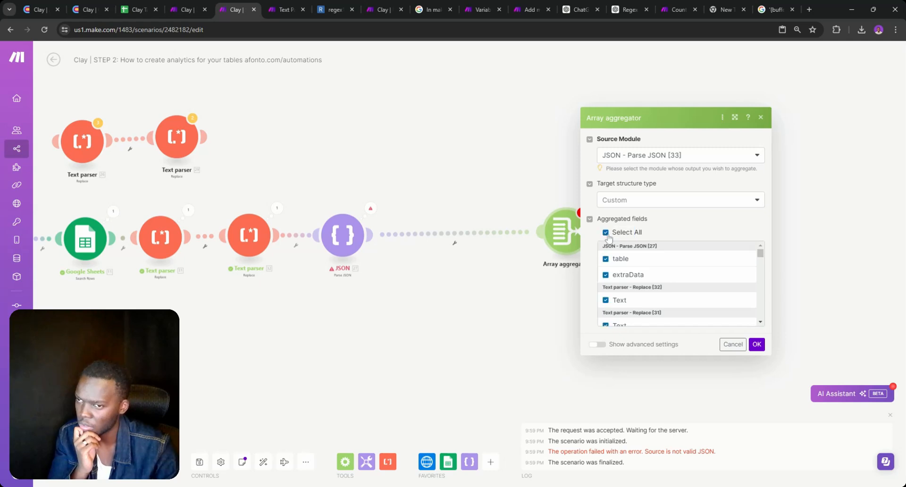
{"action": "double_click", "coordinate": [607, 233]}
{"action": "left_click", "coordinate": [607, 234]}
{"action": "scroll", "coordinate": [642, 264], "scroll_direction": "down", "scroll_amount": 8}
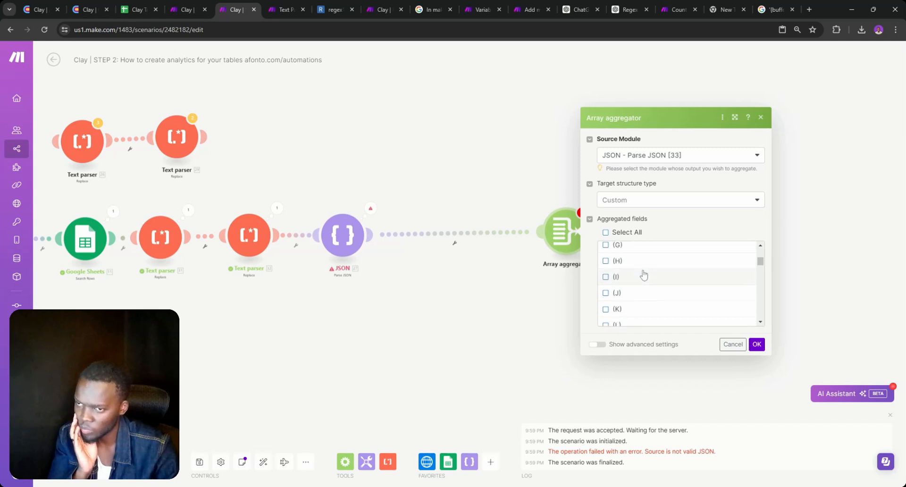
{"action": "scroll", "coordinate": [644, 275], "scroll_direction": "down", "scroll_amount": 4}
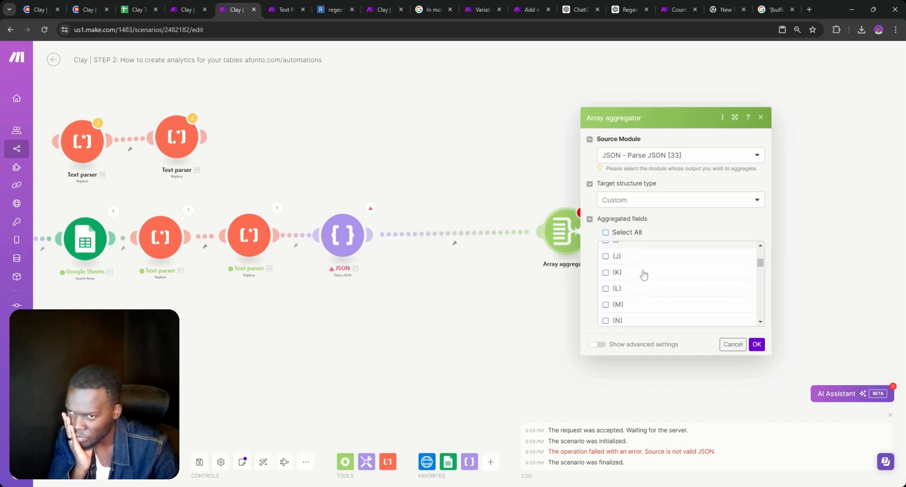
Cancel the aggregator settings and review the Get Analytics response Data output
{"action": "left_click", "coordinate": [723, 344]}
{"action": "left_click_drag", "start_coordinate": [457, 295], "coordinate": [633, 335]}
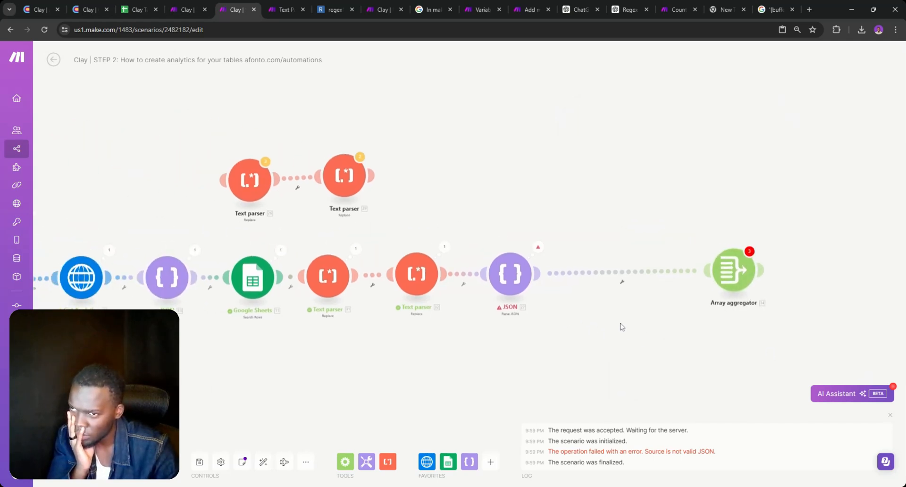
{"action": "left_click_drag", "start_coordinate": [457, 338], "coordinate": [613, 340]}
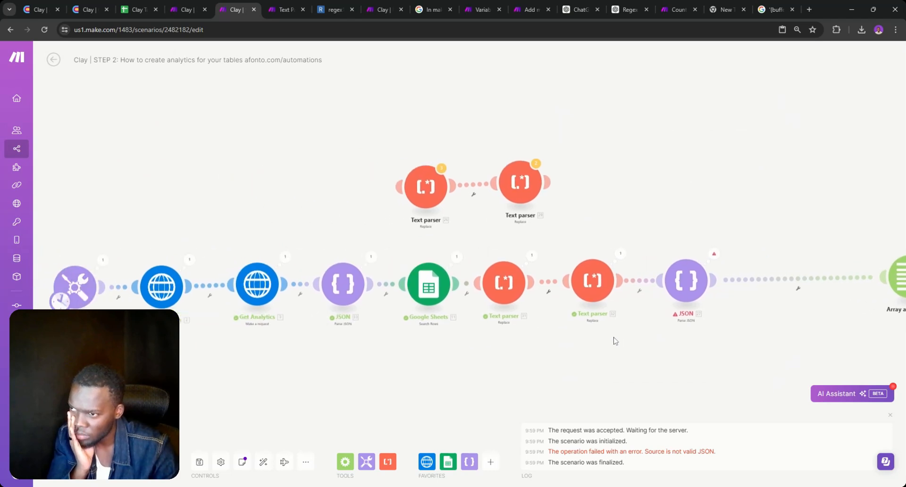
{"action": "left_click_drag", "start_coordinate": [342, 342], "coordinate": [434, 348]}
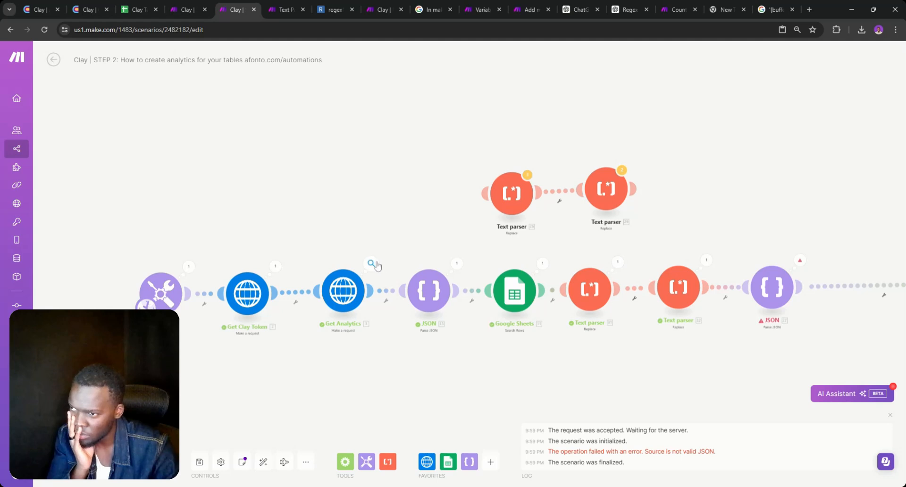
{"action": "left_click", "coordinate": [371, 263]}
{"action": "left_click", "coordinate": [412, 393]}
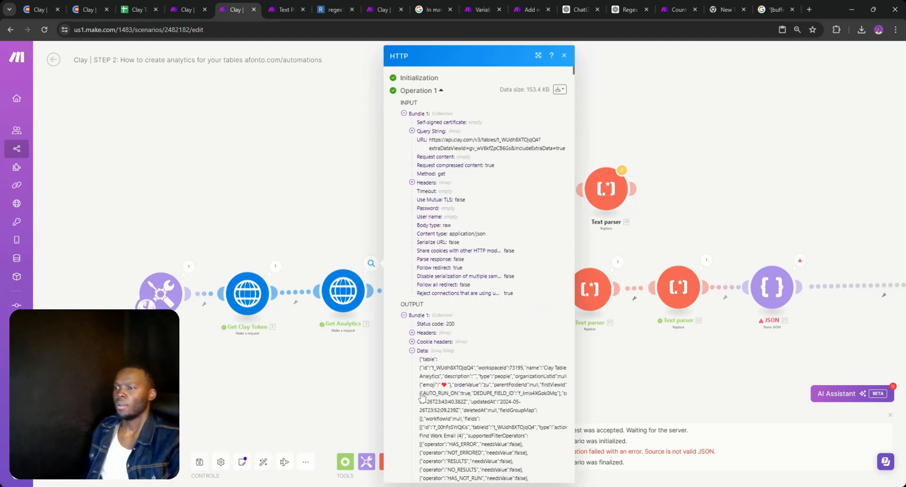
{"action": "left_click", "coordinate": [357, 322]}
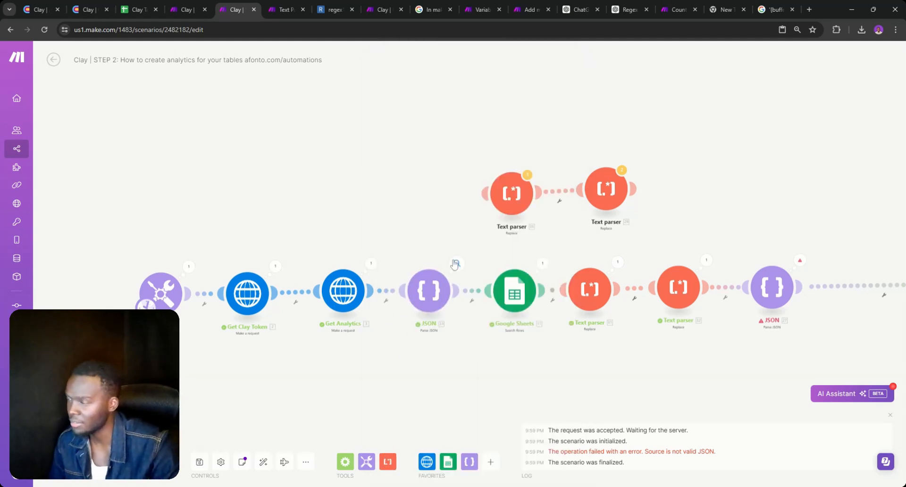
Inspect the Parse JSON output down to extraData > initialRecords > 6 > cells
{"action": "left_click", "coordinate": [457, 262]}
{"action": "left_click", "coordinate": [498, 303]}
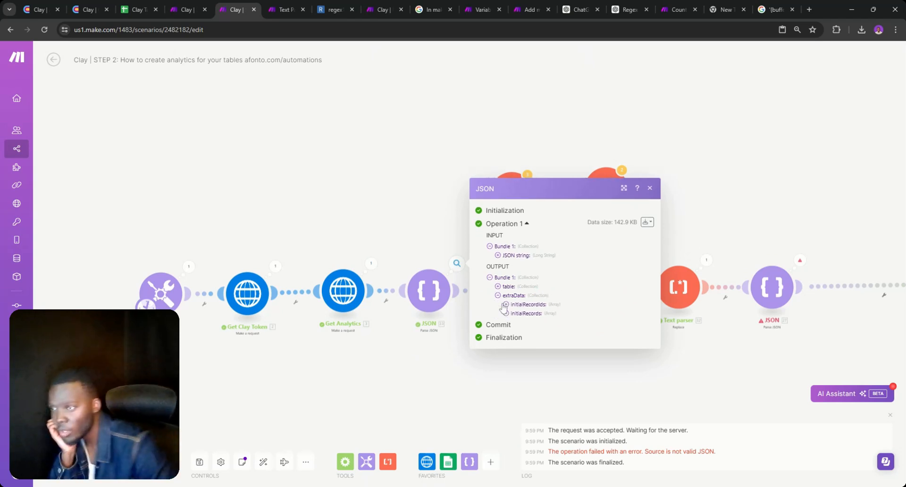
{"action": "left_click", "coordinate": [506, 313]}
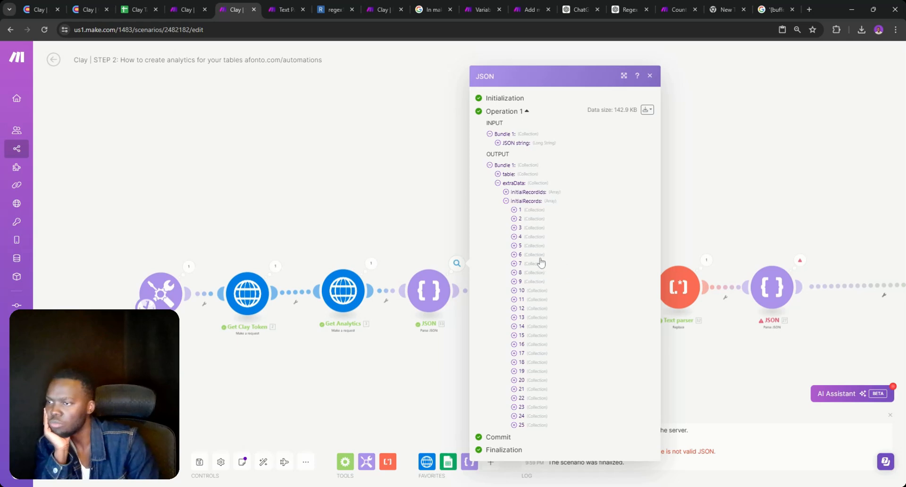
{"action": "left_click", "coordinate": [524, 262]}
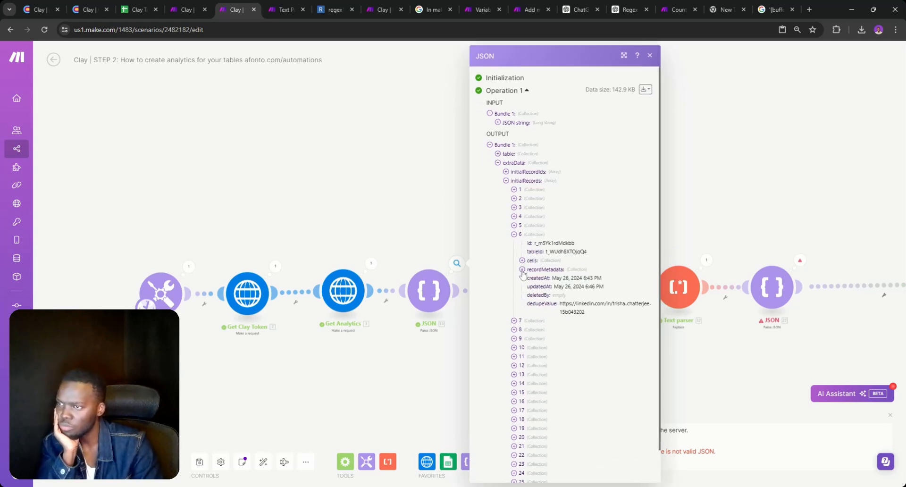
{"action": "left_click", "coordinate": [522, 270]}
{"action": "left_click", "coordinate": [523, 261]}
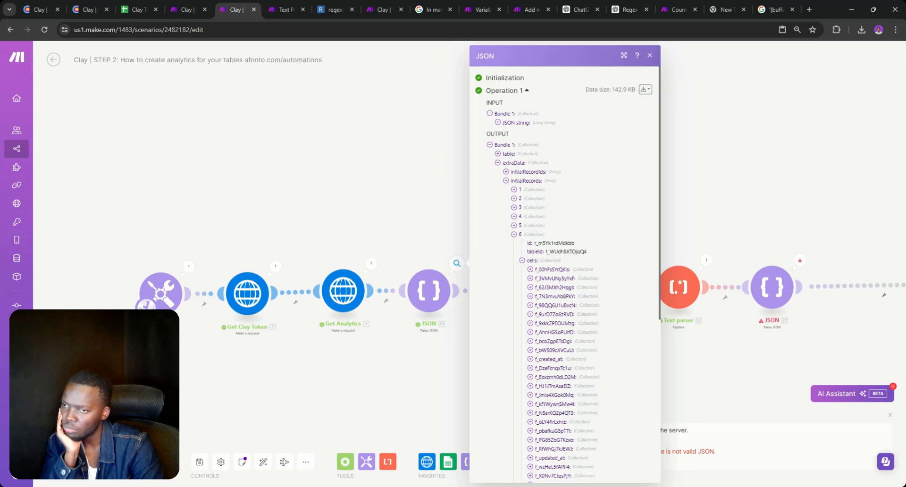
{"action": "left_click", "coordinate": [381, 364]}
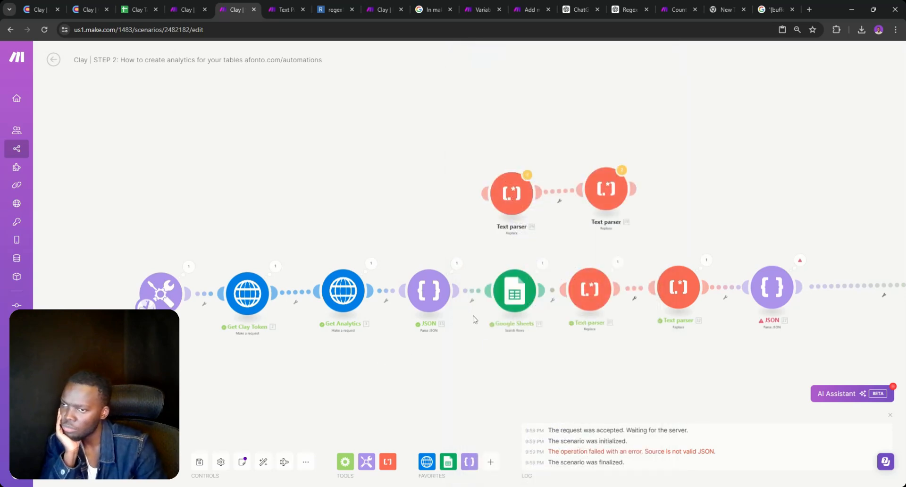
Insert an empty module on the link after Parse JSON
{"action": "right_click", "coordinate": [480, 290]}
{"action": "left_click", "coordinate": [513, 353]}
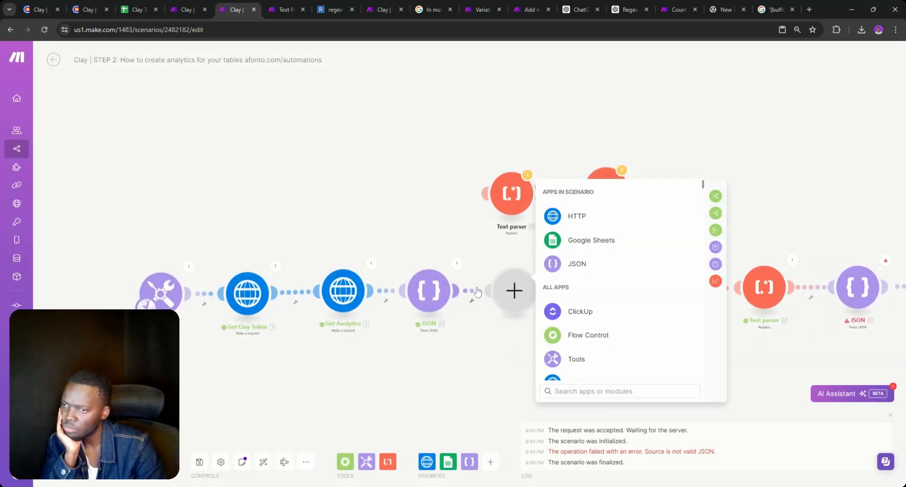
{"action": "right_click", "coordinate": [474, 289]}
{"action": "left_click", "coordinate": [501, 350]}
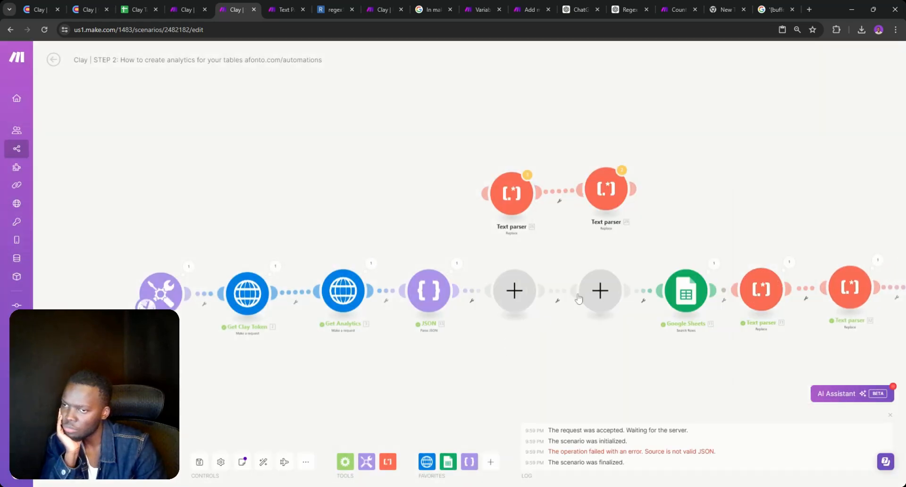
{"action": "right_click", "coordinate": [591, 290]}
{"action": "left_click", "coordinate": [515, 297]}
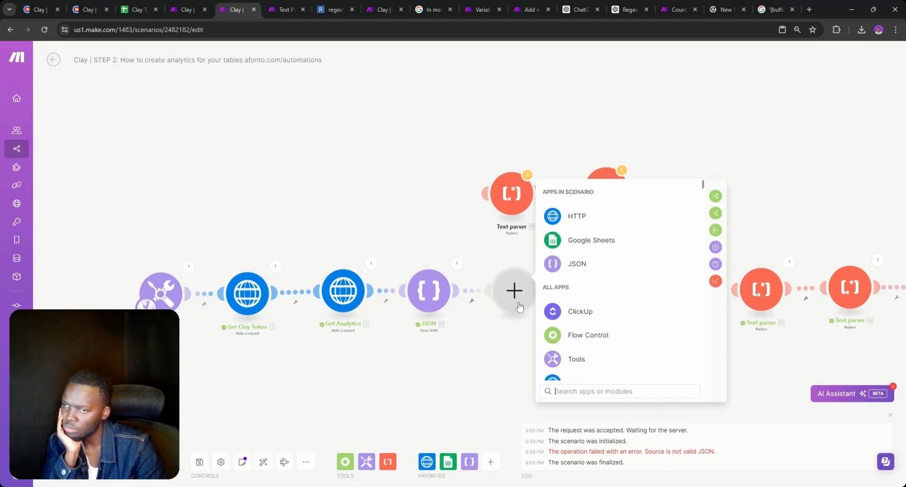
Make it a Flow Control Iterator with Array mapped to initialRecords[].cells
{"action": "left_click", "coordinate": [715, 213]}
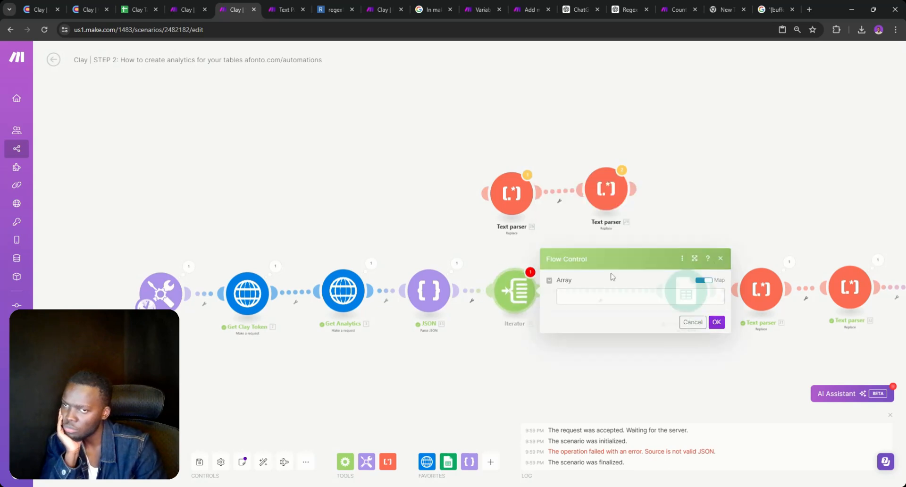
{"action": "scroll", "coordinate": [769, 263], "scroll_direction": "down", "scroll_amount": 2}
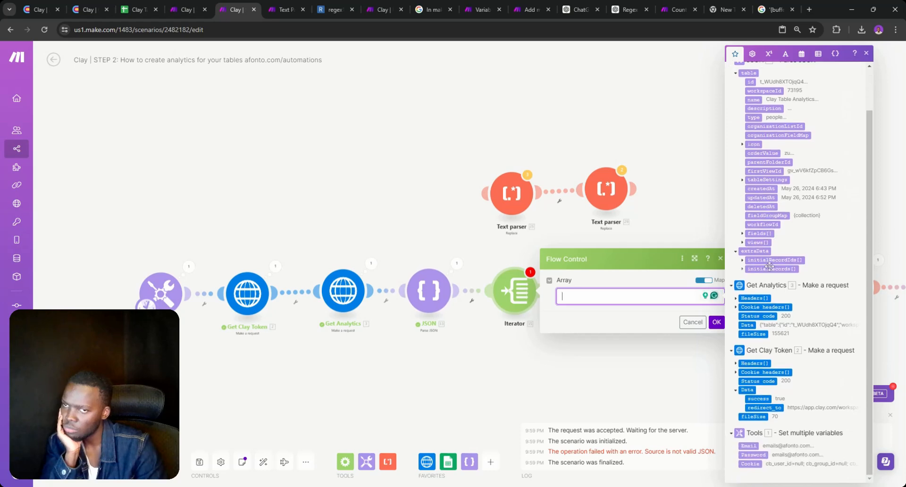
{"action": "left_click", "coordinate": [742, 268]}
{"action": "left_click", "coordinate": [749, 296]}
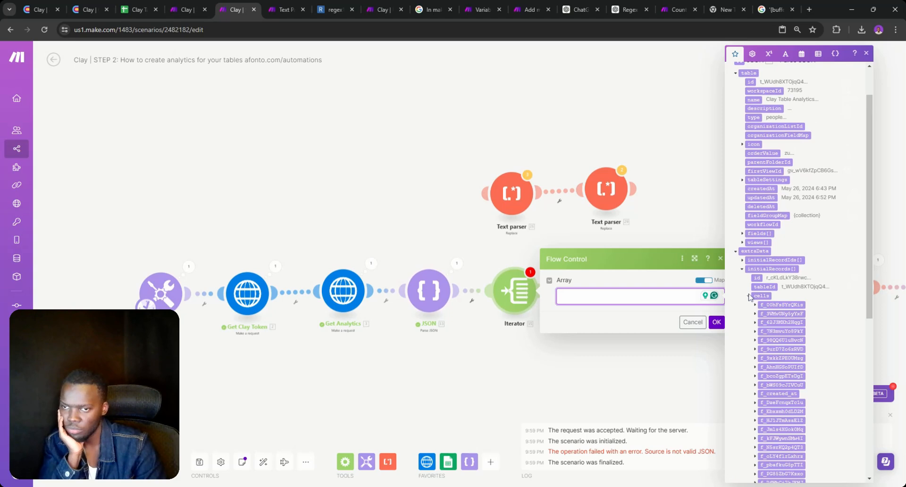
{"action": "left_click", "coordinate": [749, 295]}
{"action": "left_click", "coordinate": [761, 296]}
{"action": "left_click", "coordinate": [716, 322]}
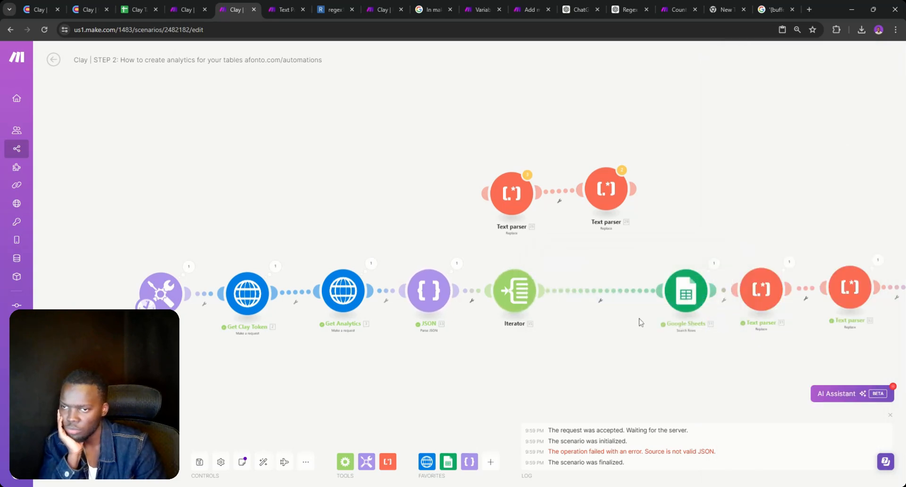
Unlink Google Sheets from the Iterator and run the scenario once
{"action": "right_click", "coordinate": [591, 303]}
{"action": "left_click", "coordinate": [618, 317]}
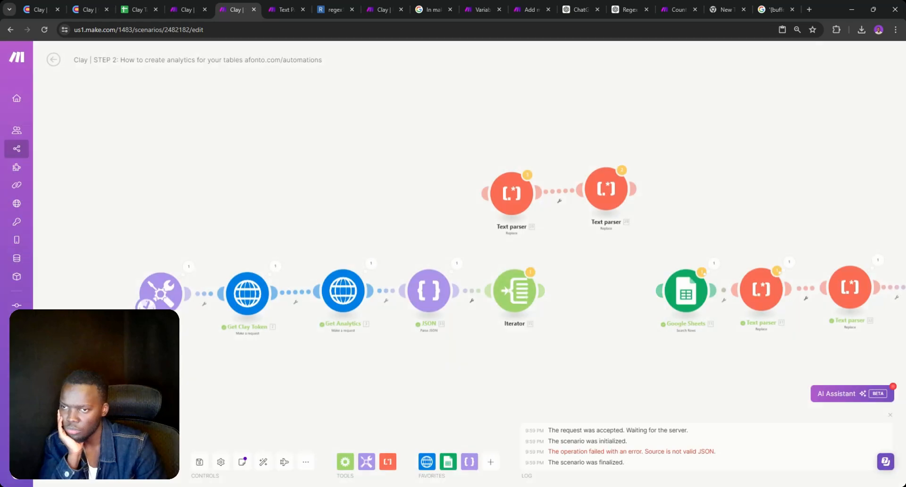
{"action": "left_click", "coordinate": [71, 462]}
{"action": "left_click", "coordinate": [251, 472]}
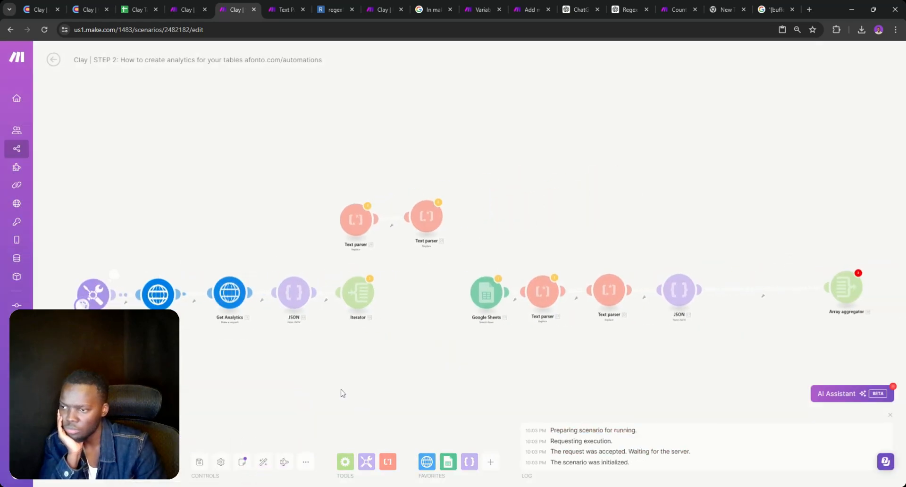
Expand the Iterator's output fields and metadata, finding status ERROR_RUN_CONDITION_NOT_MET
{"action": "left_click", "coordinate": [379, 273]}
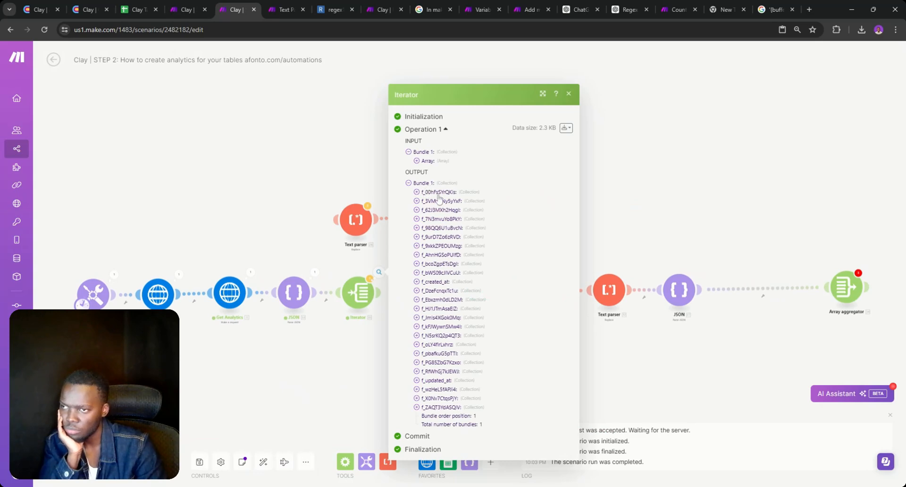
{"action": "left_click", "coordinate": [417, 193]}
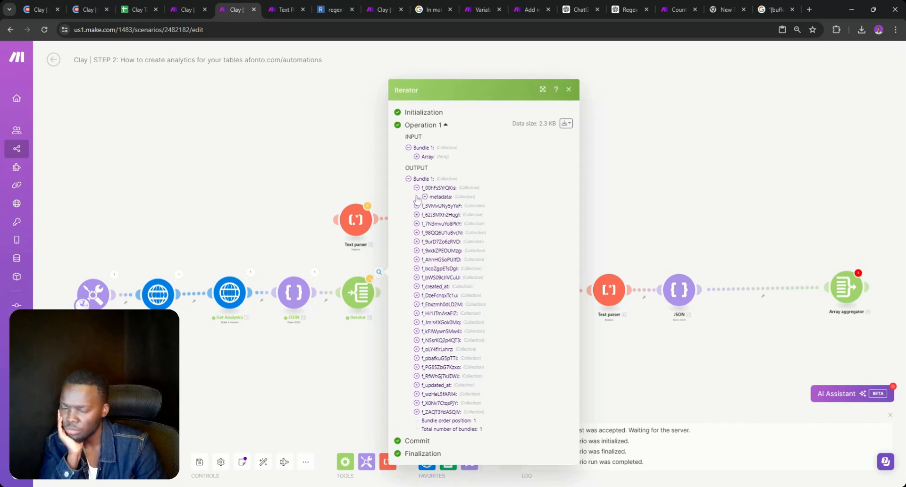
{"action": "double_click", "coordinate": [425, 197]}
{"action": "double_click", "coordinate": [425, 197]}
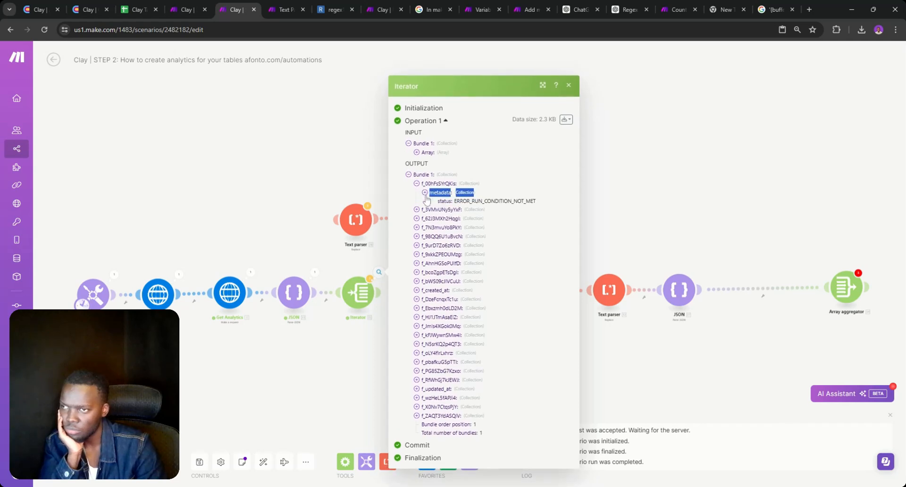
{"action": "double_click", "coordinate": [425, 198]}
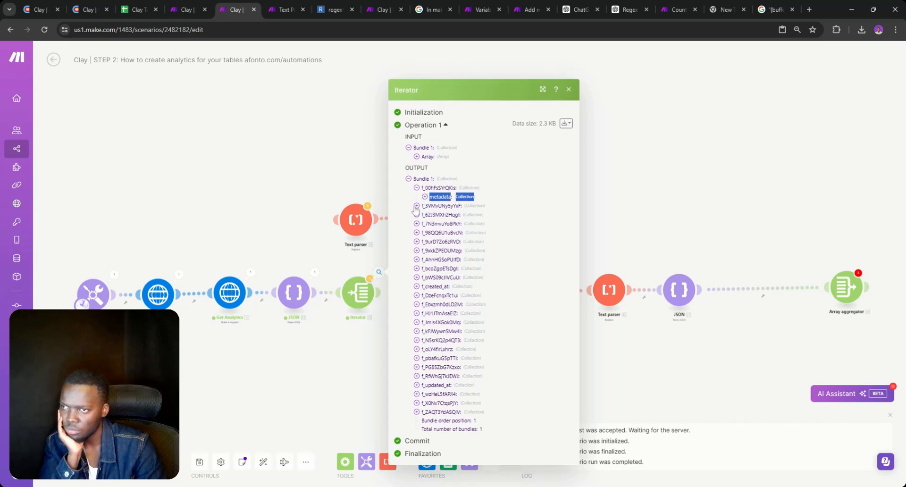
{"action": "double_click", "coordinate": [416, 206]}
{"action": "left_click", "coordinate": [417, 214]}
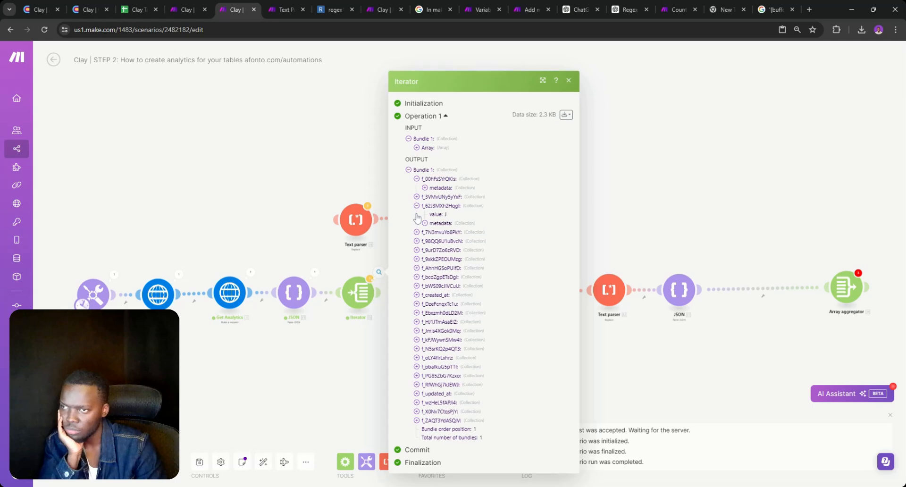
{"action": "left_click", "coordinate": [416, 197]}
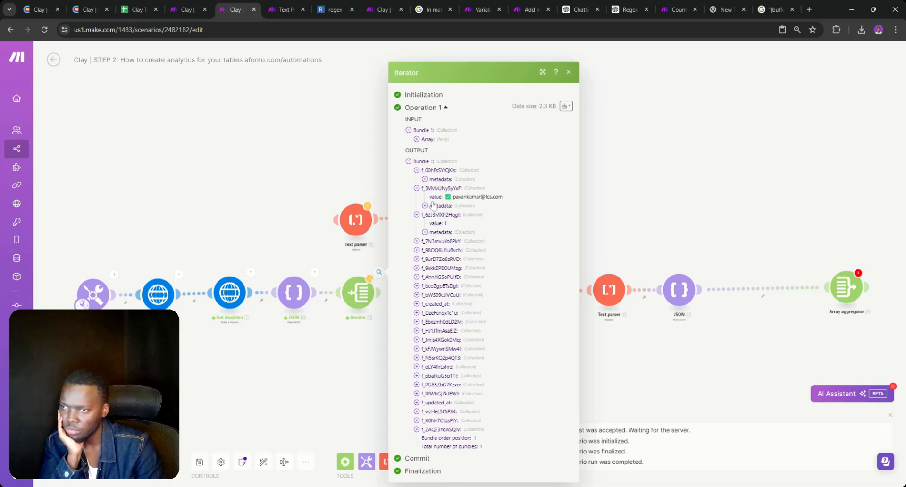
{"action": "left_click", "coordinate": [425, 205]}
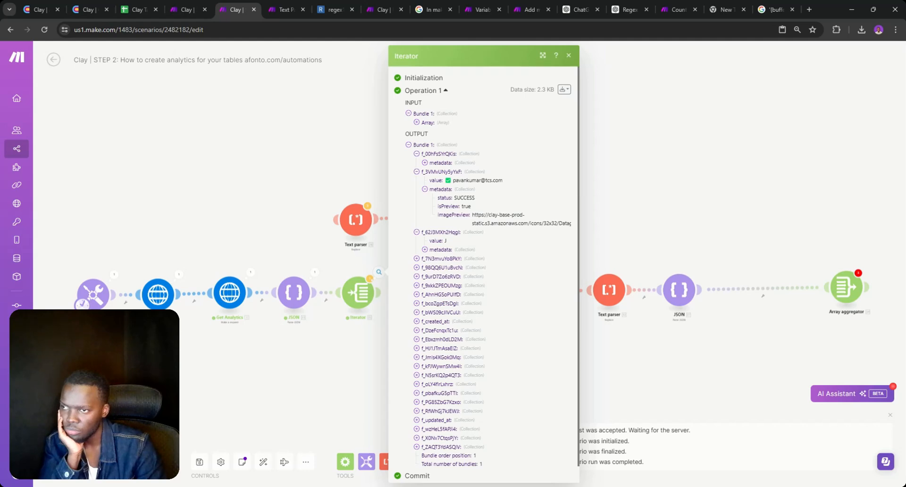
{"action": "left_click", "coordinate": [355, 256]}
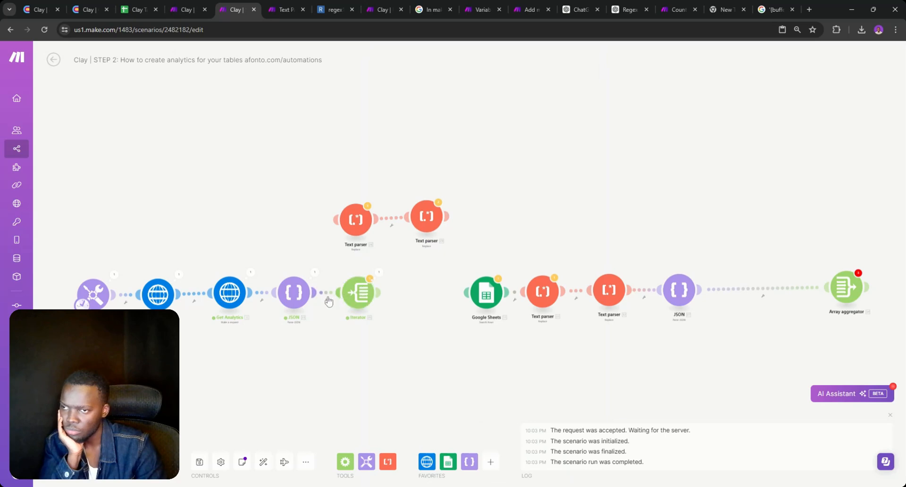
Unlink Google Sheets from the Text parser and place it between JSON and the Iterator
{"action": "left_click_drag", "start_coordinate": [357, 293], "coordinate": [405, 292]}
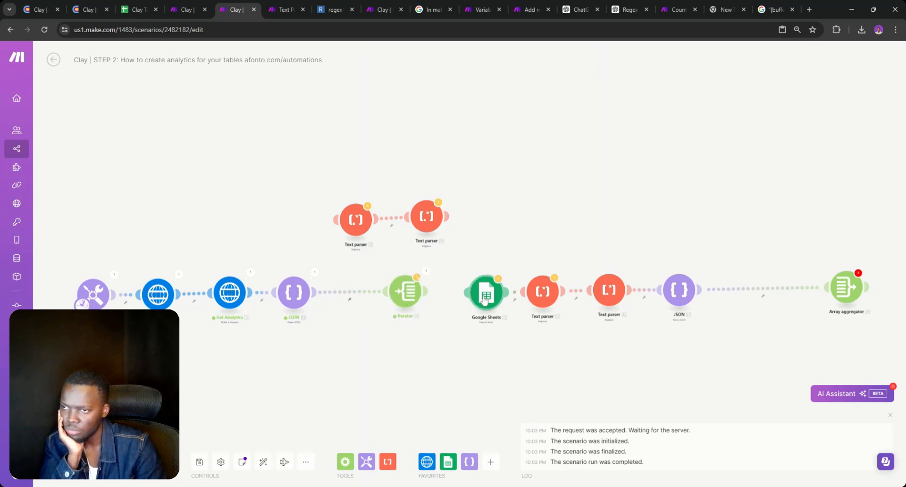
{"action": "right_click", "coordinate": [471, 319]}
{"action": "left_click", "coordinate": [452, 327]}
{"action": "right_click", "coordinate": [515, 293]}
{"action": "left_click", "coordinate": [529, 313]}
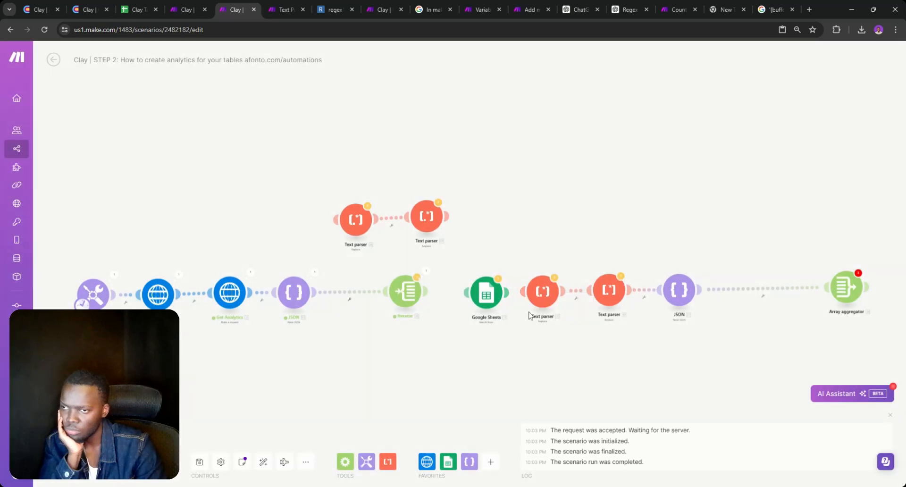
{"action": "left_click_drag", "start_coordinate": [485, 306], "coordinate": [352, 299]}
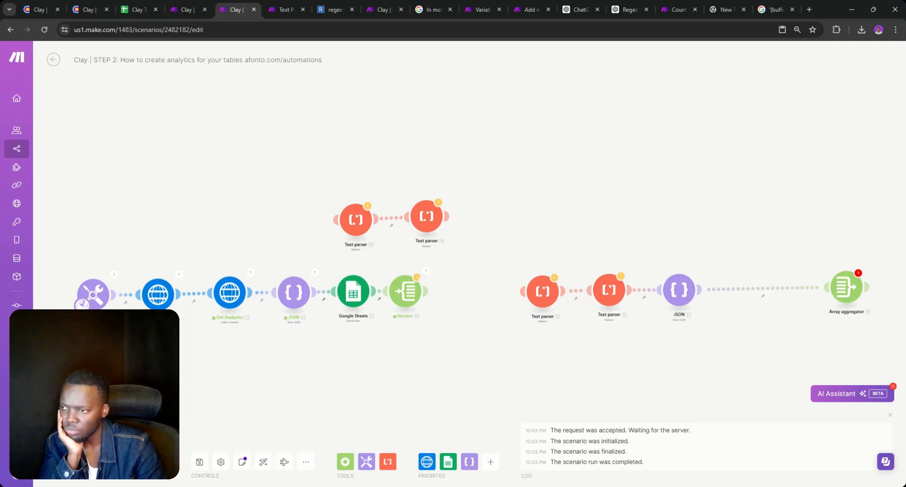
Run the scenario once and check the Iterator's results
{"action": "left_click", "coordinate": [71, 462]}
{"action": "left_click", "coordinate": [267, 470]}
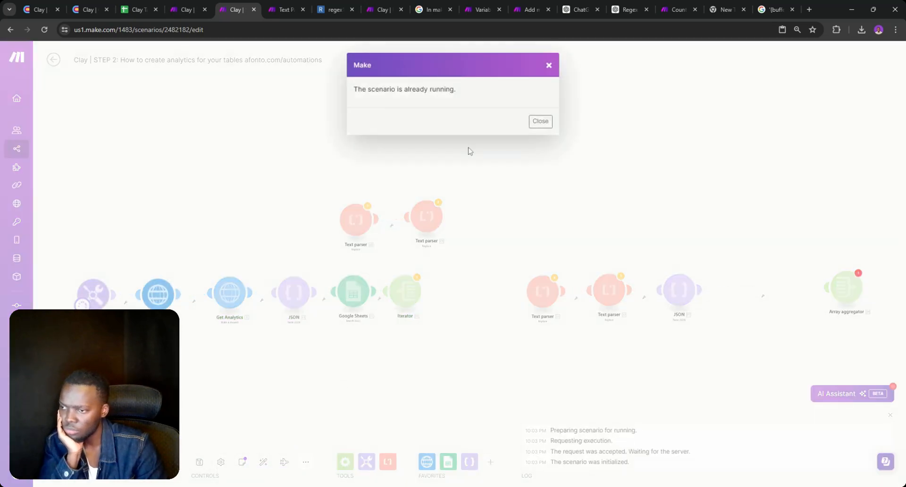
{"action": "left_click", "coordinate": [548, 68]}
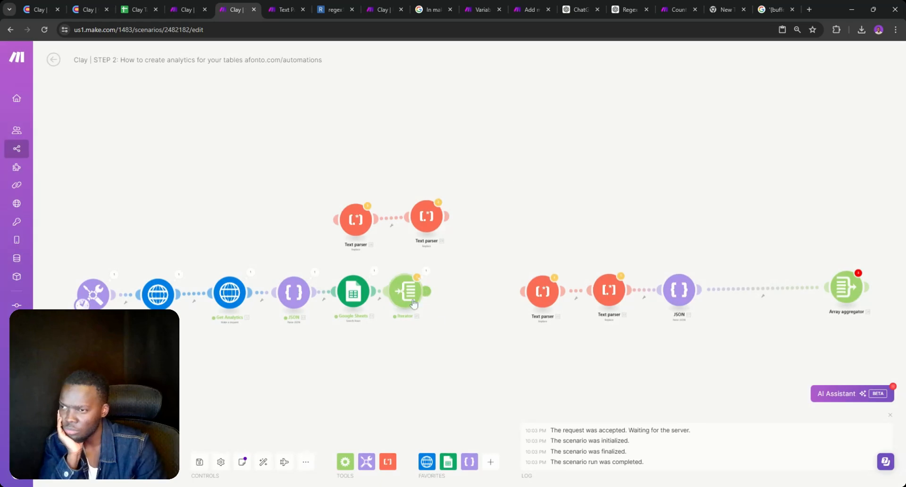
{"action": "left_click", "coordinate": [427, 272]}
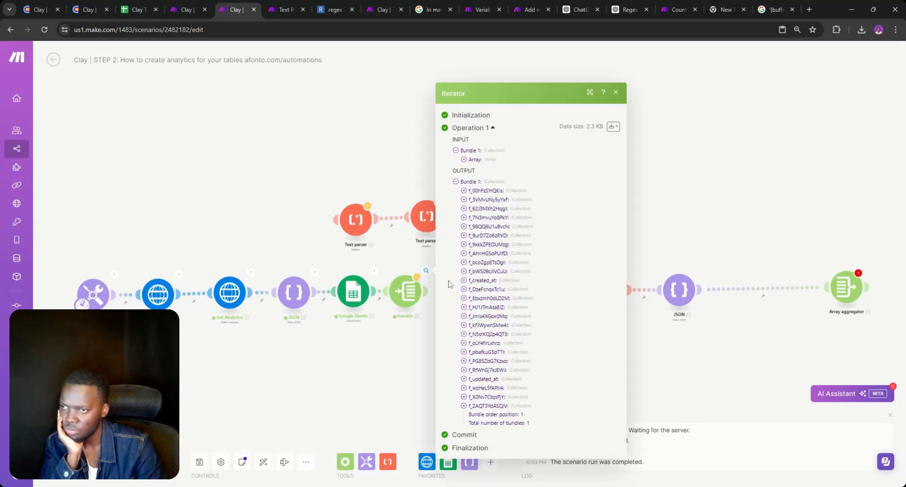
{"action": "left_click", "coordinate": [395, 330]}
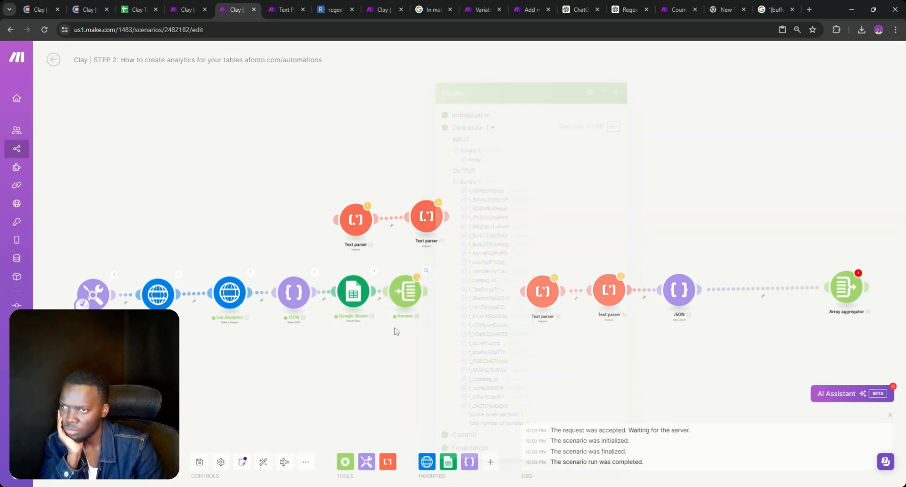
Add a Tools Set variable module after the Iterator, closing its settings with name and value left empty
{"action": "left_click", "coordinate": [368, 465]}
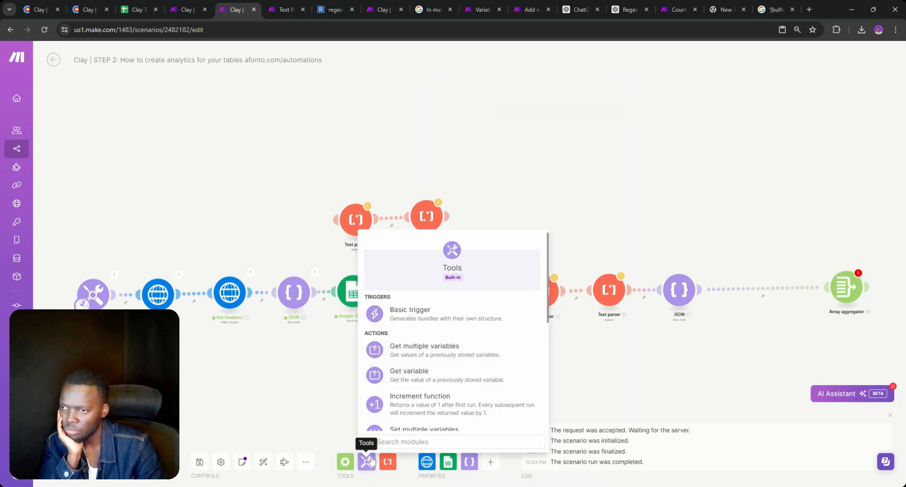
{"action": "scroll", "coordinate": [422, 358], "scroll_direction": "down", "scroll_amount": 3}
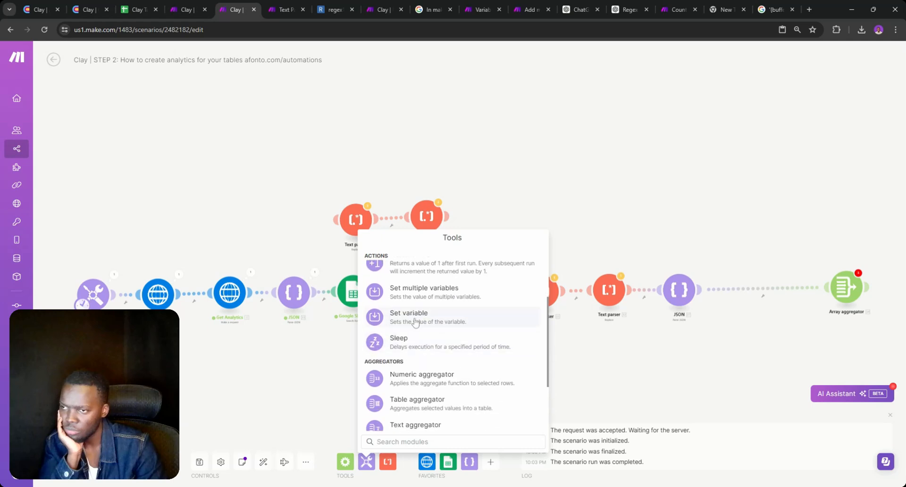
{"action": "left_click", "coordinate": [416, 323]}
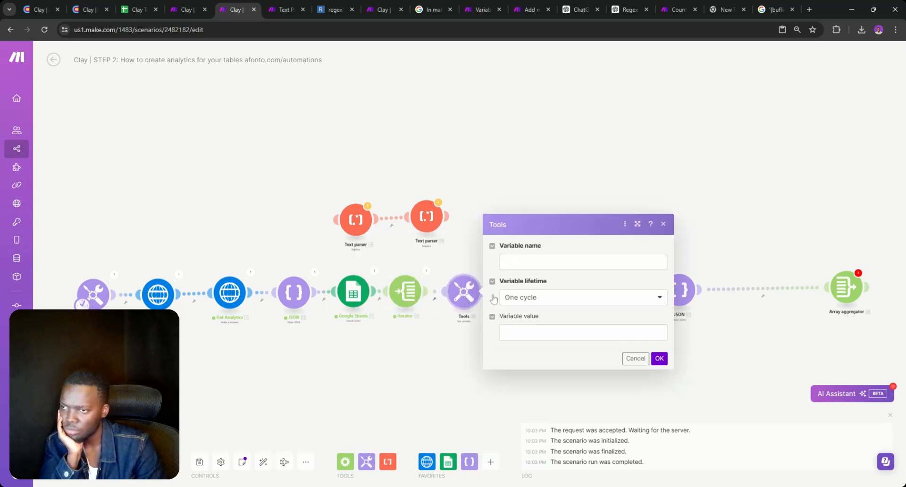
{"action": "left_click", "coordinate": [538, 332]}
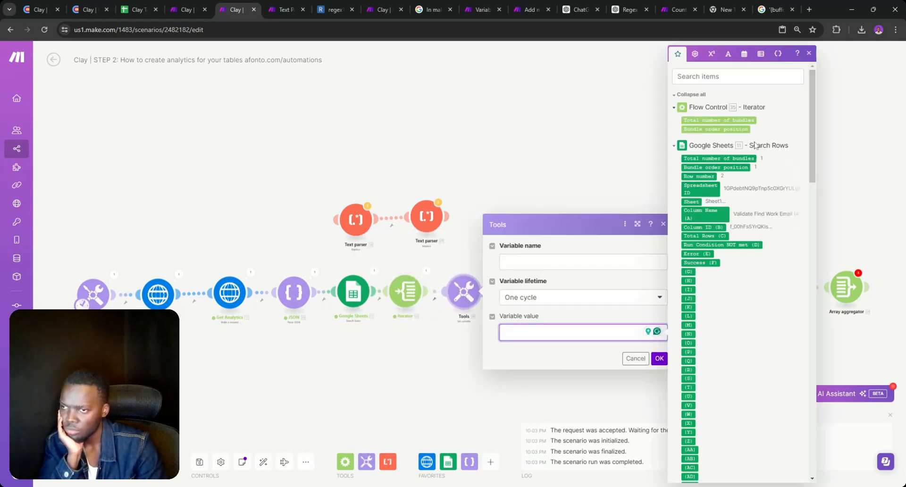
{"action": "scroll", "coordinate": [701, 227], "scroll_direction": "down", "scroll_amount": 2}
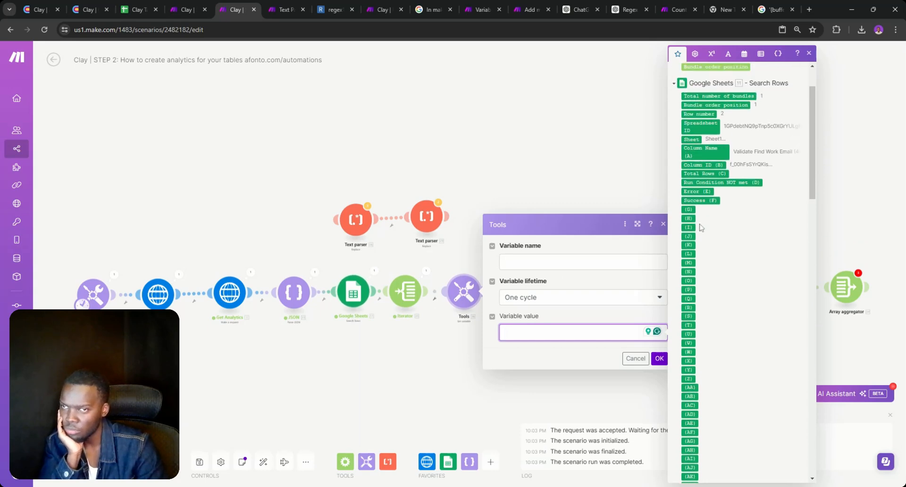
{"action": "scroll", "coordinate": [701, 228], "scroll_direction": "up", "scroll_amount": 2}
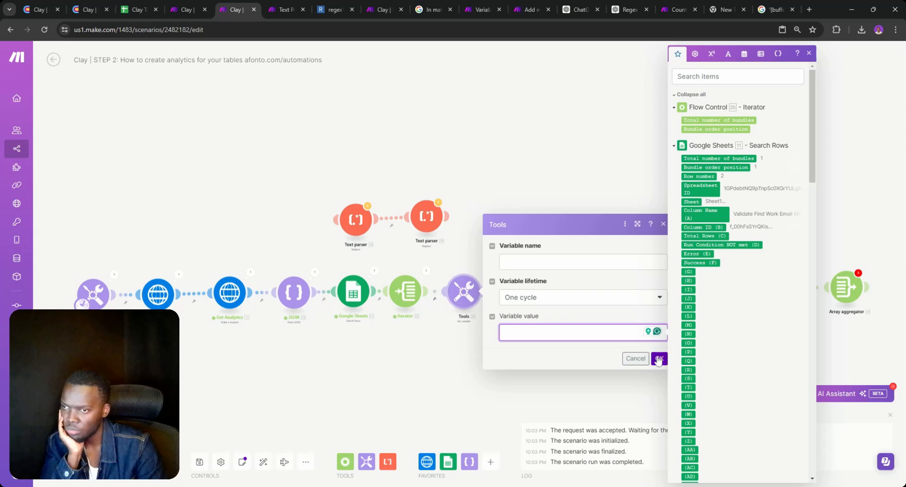
{"action": "left_click", "coordinate": [660, 360]}
{"action": "left_click", "coordinate": [632, 372]}
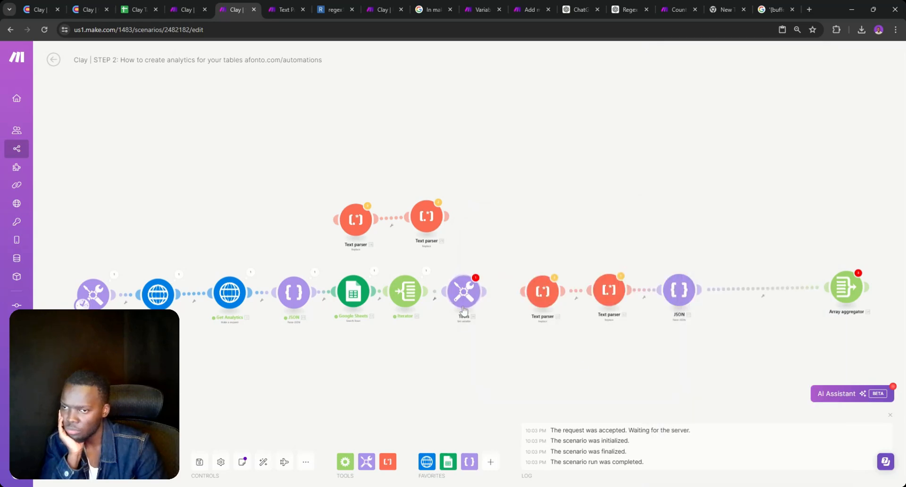
{"action": "scroll", "coordinate": [462, 325], "scroll_direction": "up", "scroll_amount": 4}
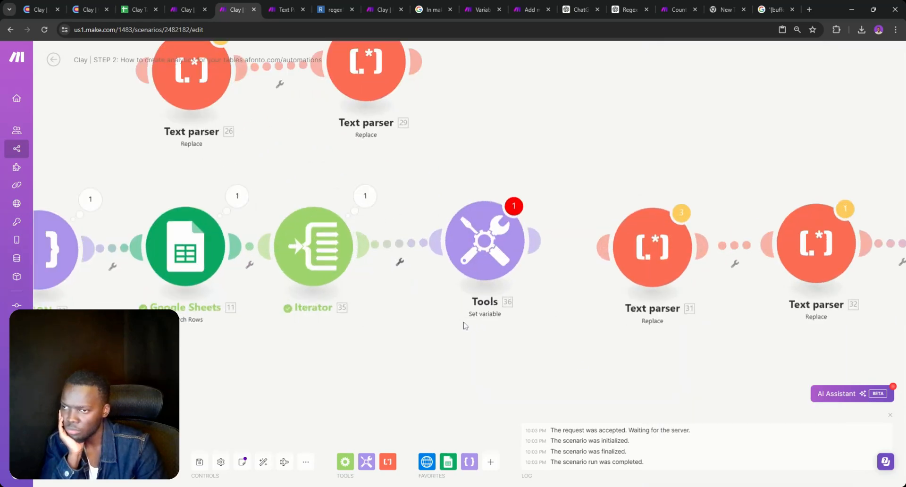
{"action": "left_click_drag", "start_coordinate": [431, 256], "coordinate": [450, 256]}
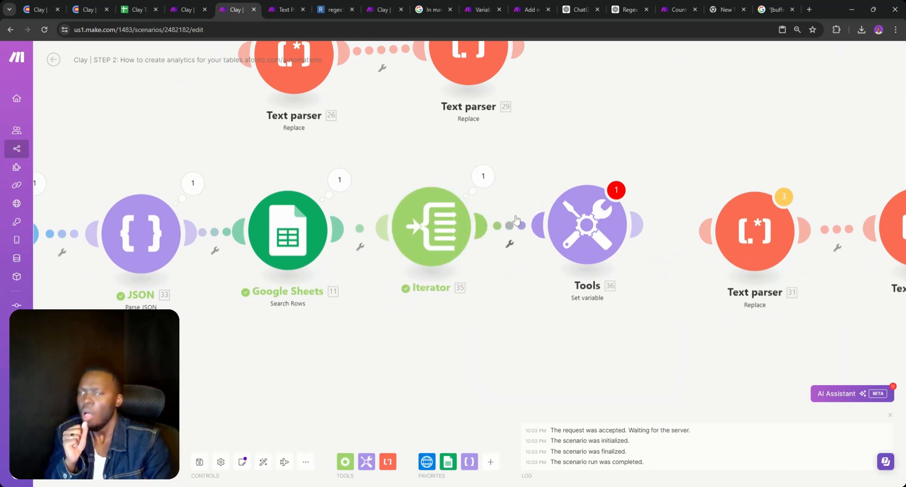
Replace the Set variable module with a Tools Text aggregator linked after the Iterator
{"action": "right_click", "coordinate": [573, 223]}
{"action": "left_click", "coordinate": [603, 324]}
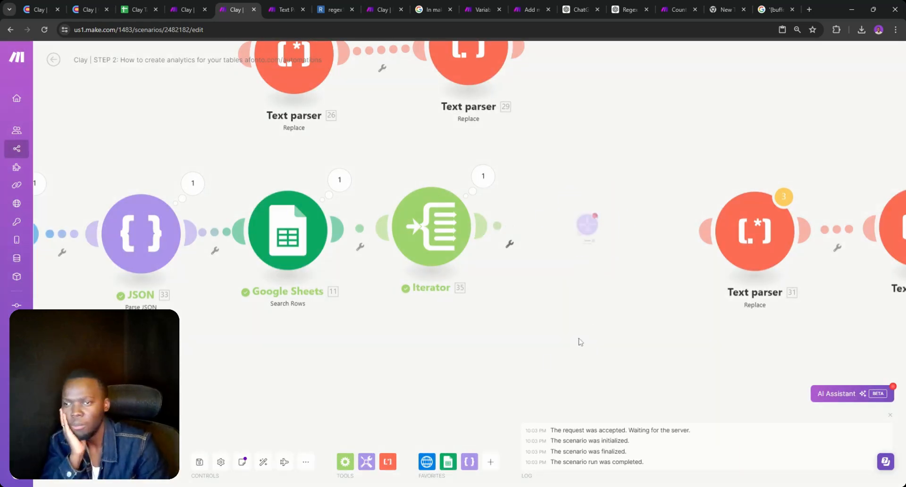
{"action": "left_click", "coordinate": [366, 462]}
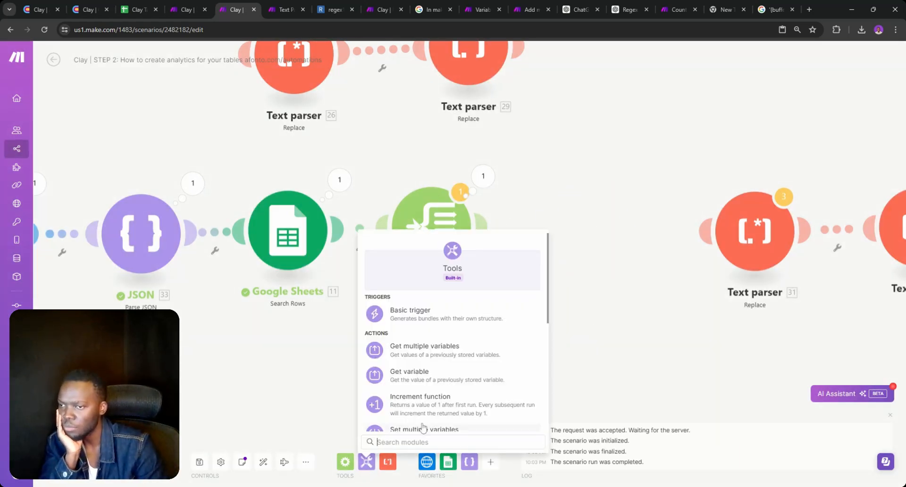
{"action": "type", "text": "text"}
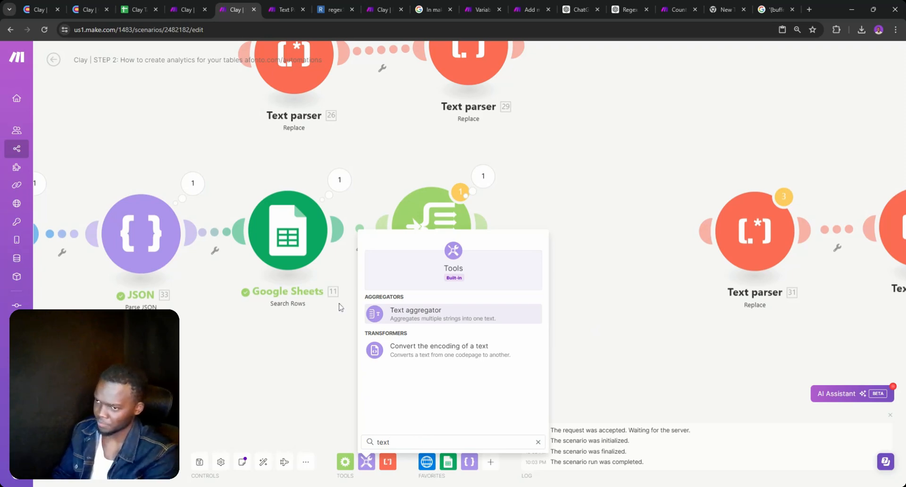
{"action": "left_click", "coordinate": [415, 311]}
{"action": "left_click_drag", "start_coordinate": [444, 326], "coordinate": [604, 245]}
Set the Text aggregator's source module to Iterator [35], then start a run
{"action": "left_click", "coordinate": [604, 242]}
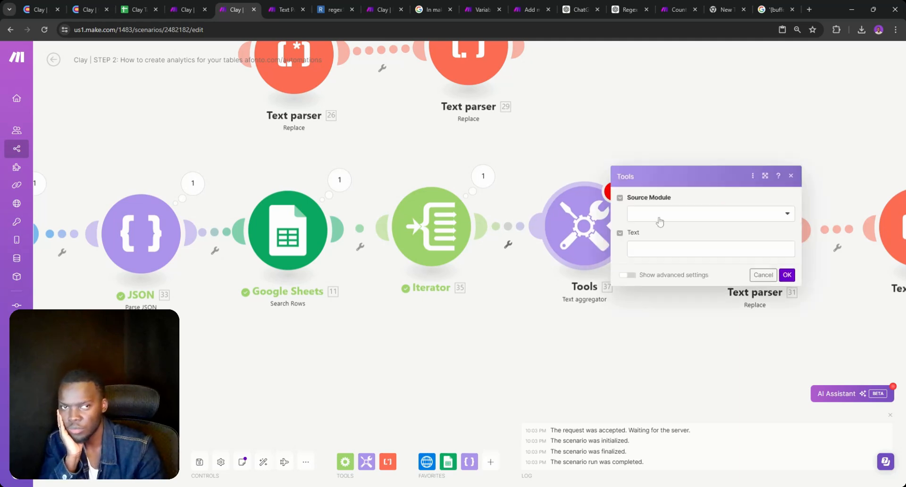
{"action": "left_click", "coordinate": [628, 275]}
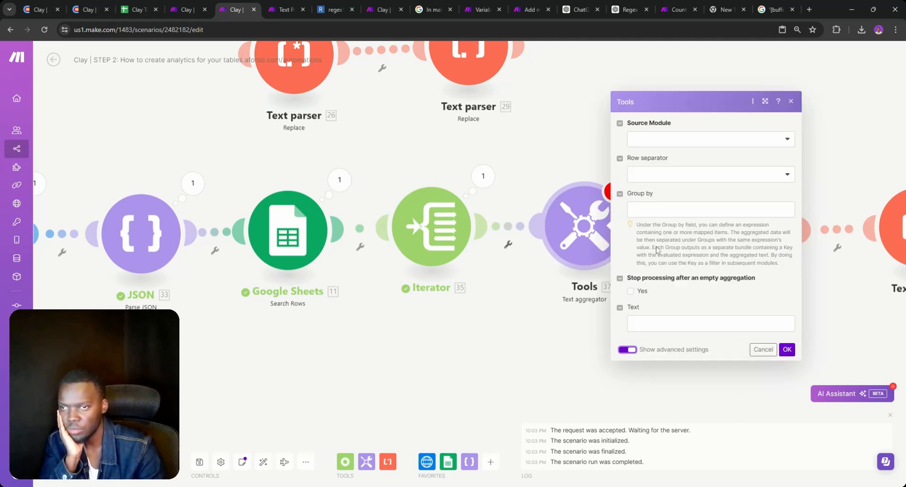
{"action": "left_click", "coordinate": [661, 209]}
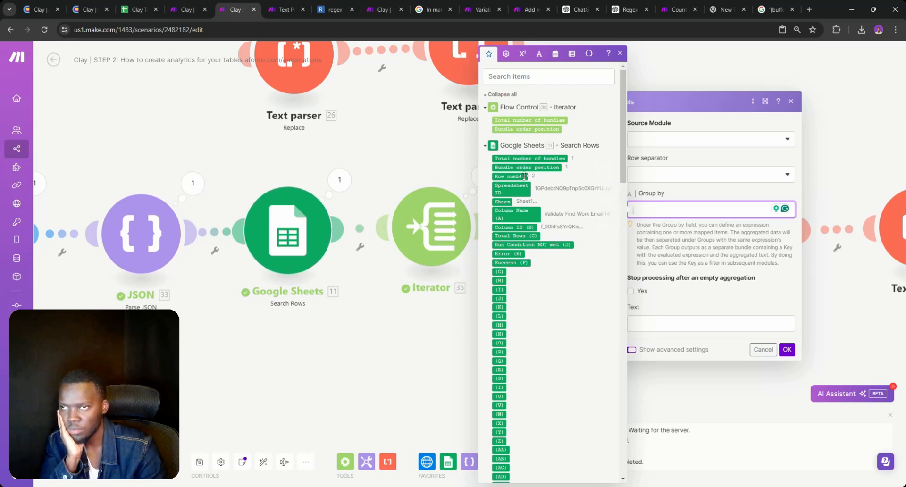
{"action": "scroll", "coordinate": [522, 226], "scroll_direction": "down", "scroll_amount": 3}
{"action": "scroll", "coordinate": [522, 232], "scroll_direction": "up", "scroll_amount": 3}
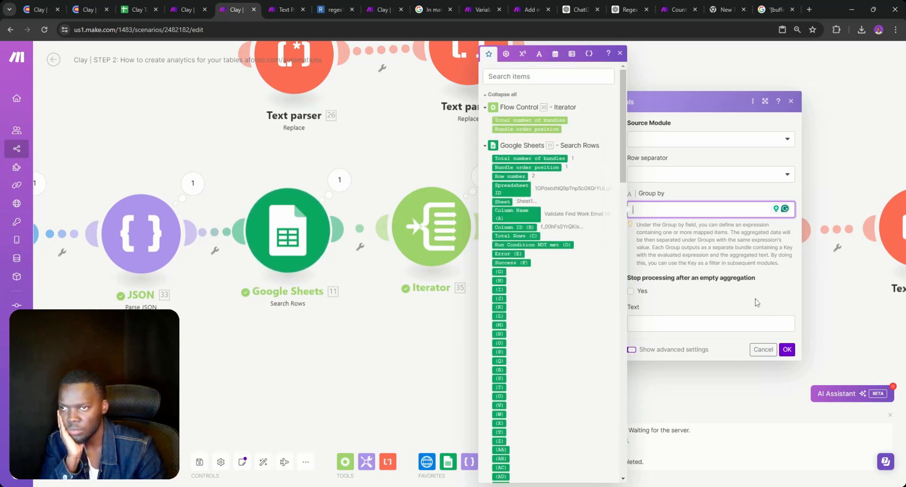
{"action": "left_click", "coordinate": [786, 350]}
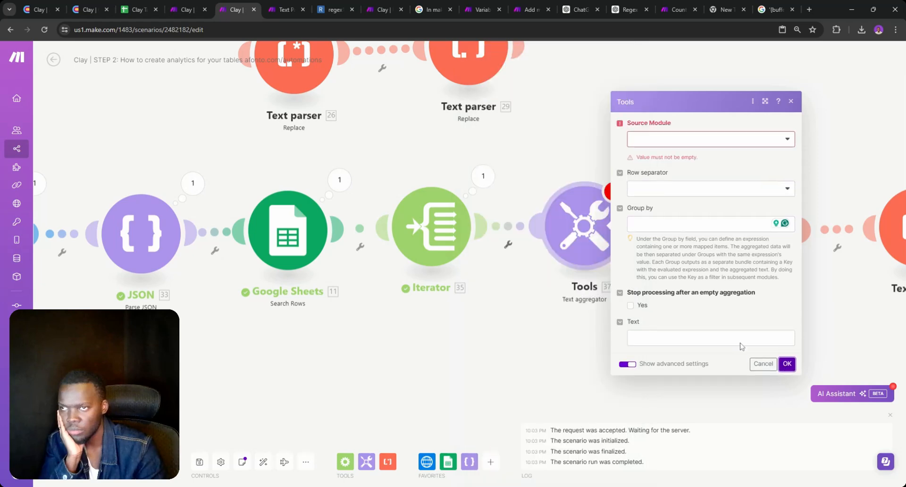
{"action": "left_click", "coordinate": [659, 153]}
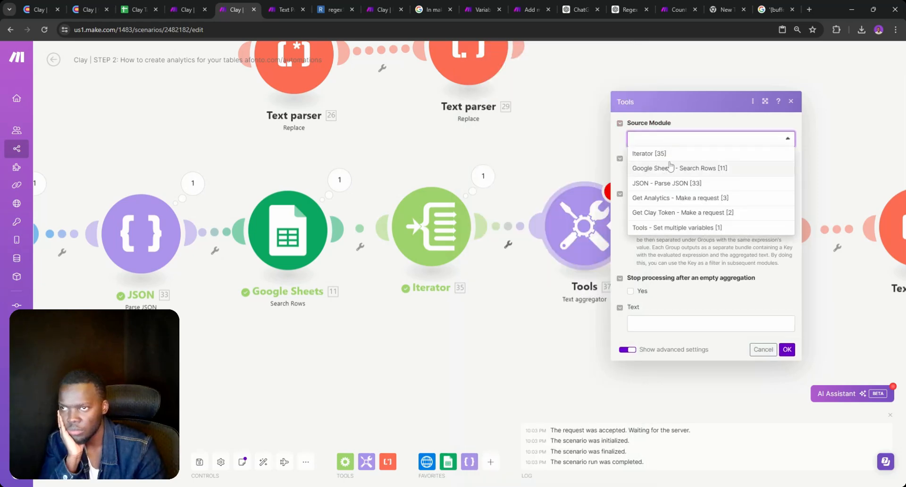
{"action": "left_click", "coordinate": [661, 153]}
{"action": "double_click", "coordinate": [661, 158]}
{"action": "left_click", "coordinate": [675, 209]}
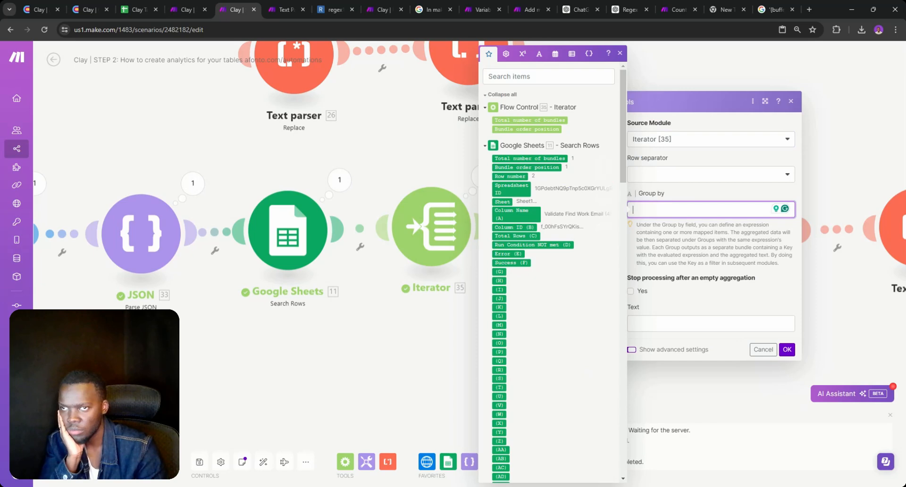
{"action": "left_click", "coordinate": [761, 347]}
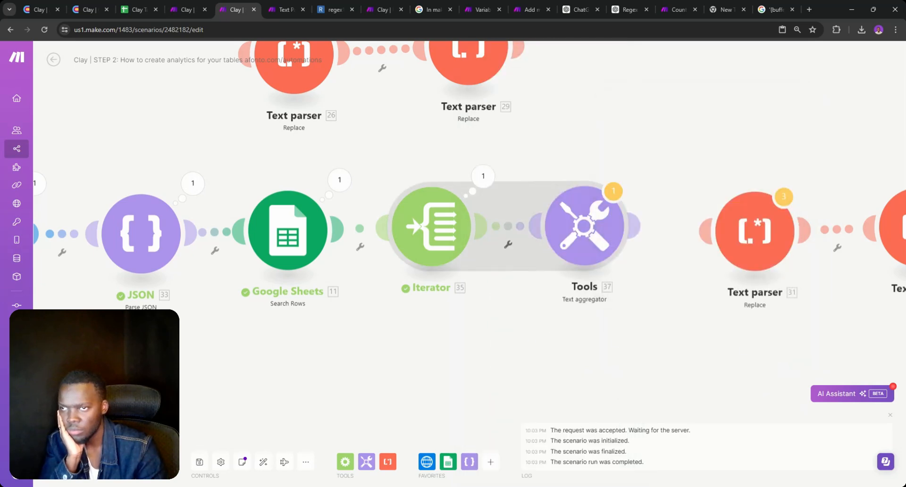
{"action": "left_click", "coordinate": [75, 461]}
Run the scenario anyway despite the warning and revisit the aggregator's Group by field
{"action": "left_click", "coordinate": [260, 471]}
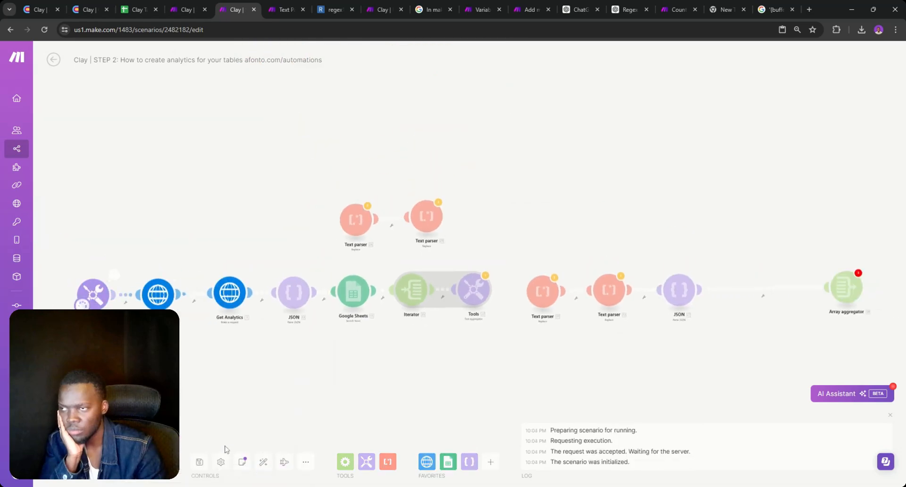
{"action": "scroll", "coordinate": [473, 345], "scroll_direction": "up", "scroll_amount": 3}
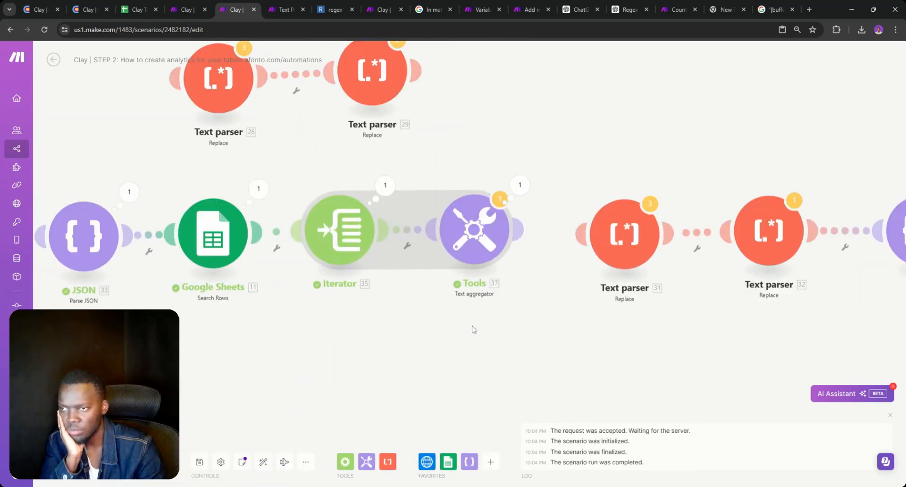
{"action": "left_click", "coordinate": [486, 239]}
{"action": "left_click", "coordinate": [598, 213]}
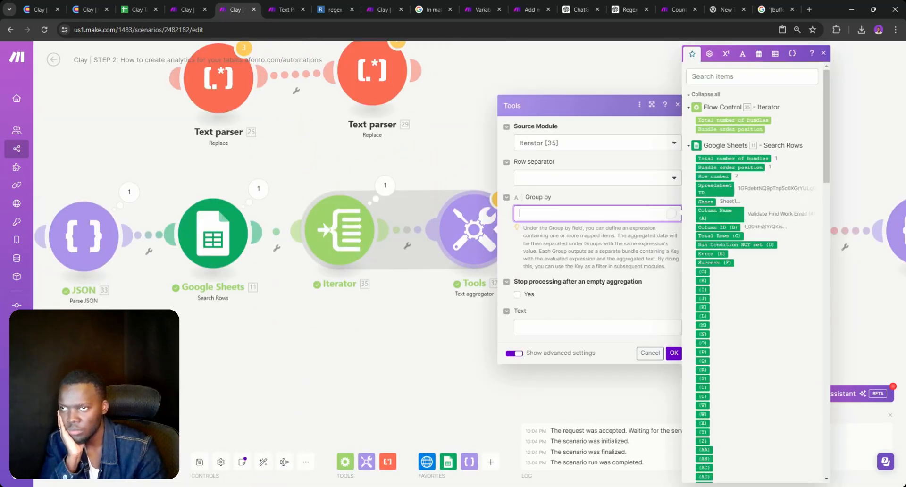
Expand the Iterator's last-run output bundle to inspect its fields
{"action": "left_click", "coordinate": [384, 186]}
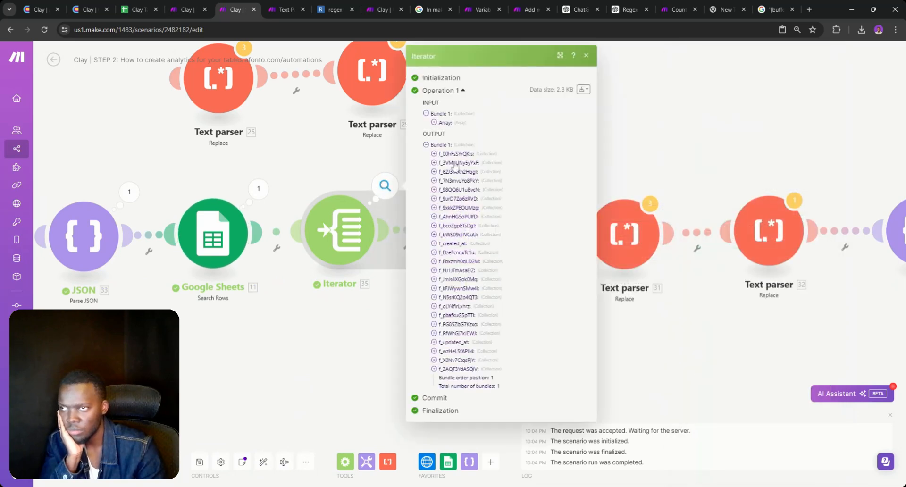
{"action": "left_click", "coordinate": [438, 145]}
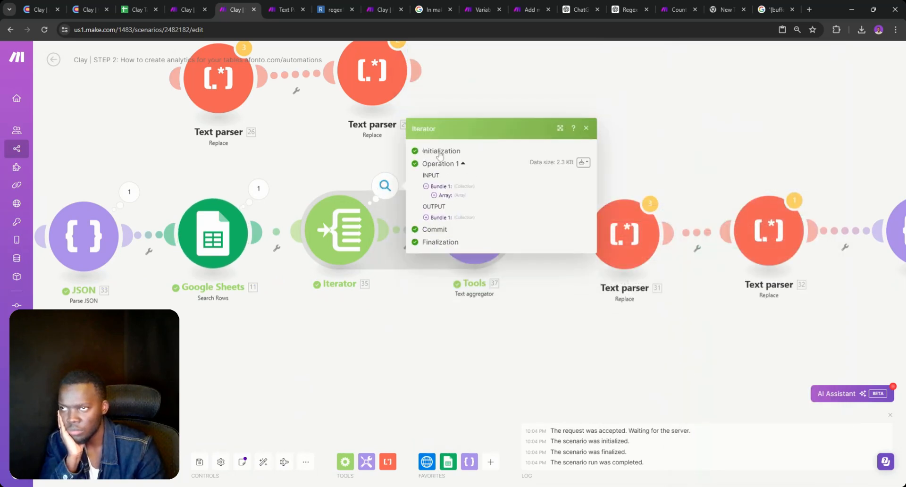
{"action": "left_click", "coordinate": [426, 217]}
{"action": "left_click", "coordinate": [434, 163]}
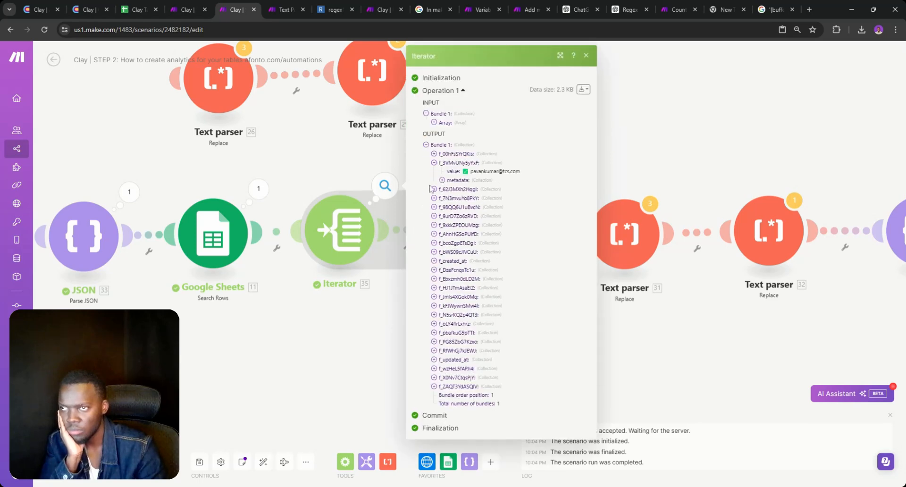
{"action": "double_click", "coordinate": [372, 273]}
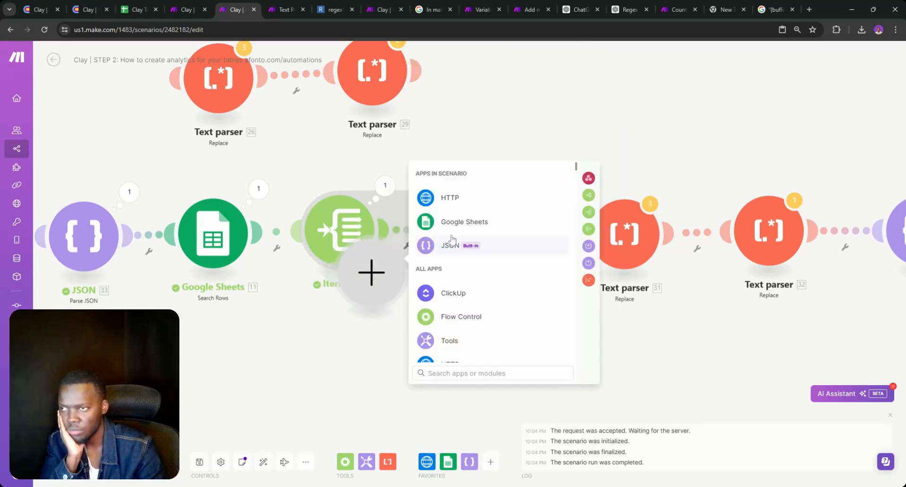
Delete the stray empty module and bring up the Iterator's array settings
{"action": "right_click", "coordinate": [370, 284]}
{"action": "left_click", "coordinate": [386, 306]}
{"action": "left_click", "coordinate": [469, 242]}
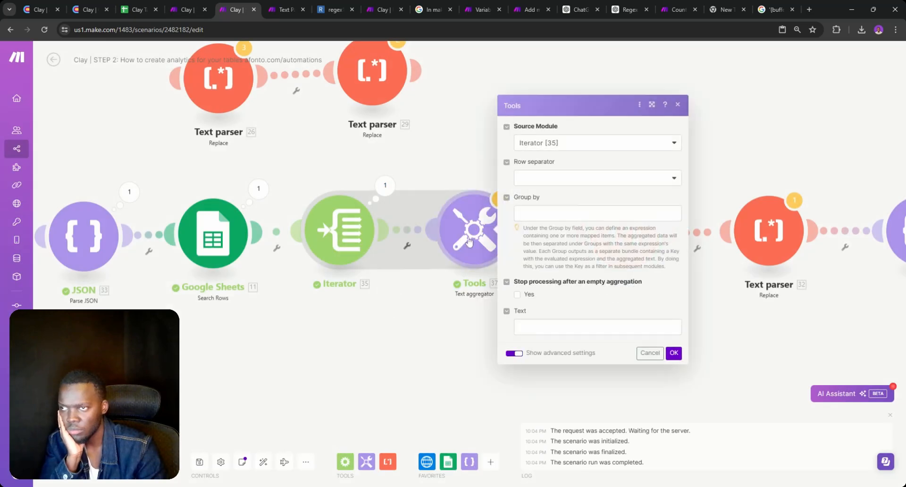
{"action": "left_click", "coordinate": [547, 213]}
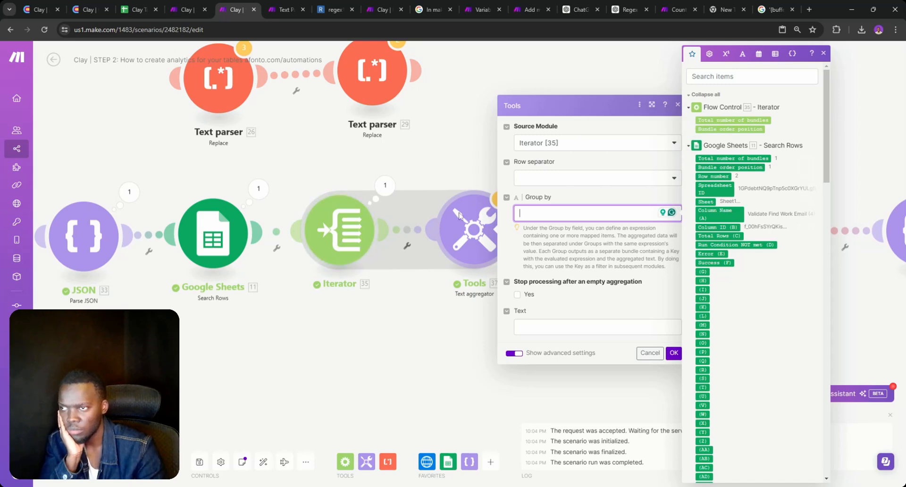
{"action": "left_click", "coordinate": [331, 241]}
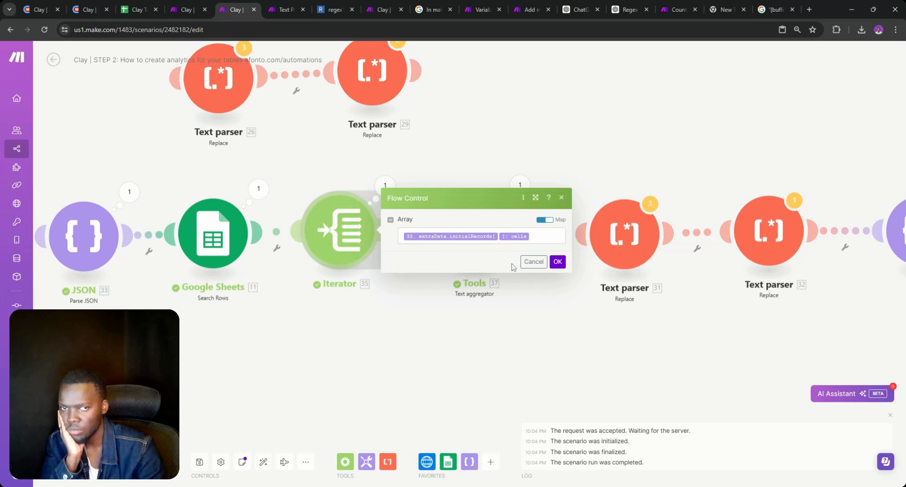
Inspect the metadata status of the Iterator's first output field
{"action": "left_click", "coordinate": [525, 261]}
{"action": "left_click", "coordinate": [500, 238]}
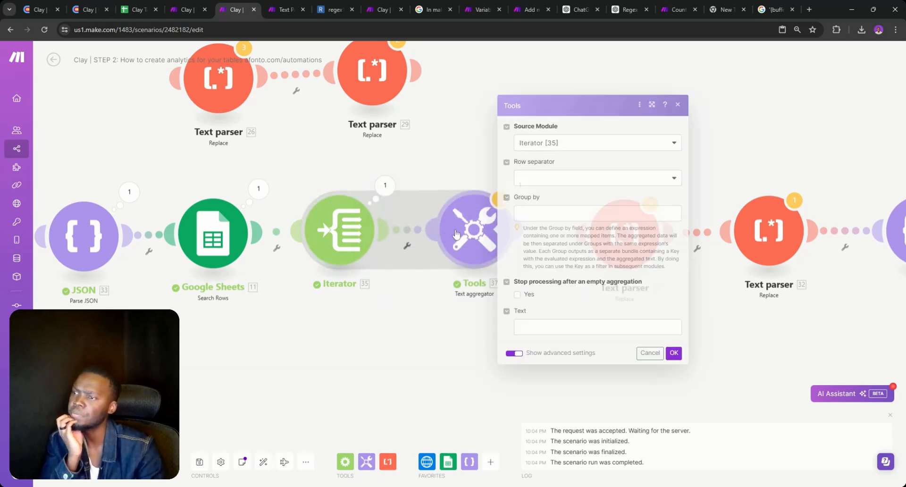
{"action": "left_click", "coordinate": [385, 185]}
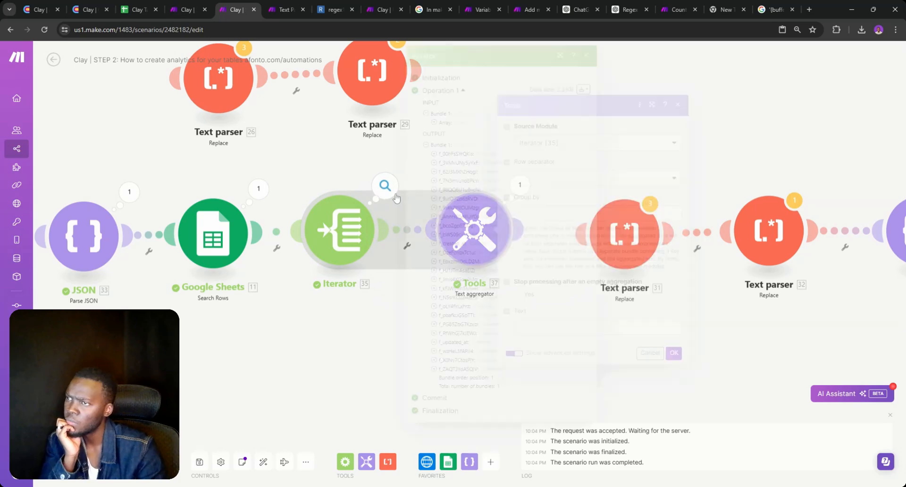
{"action": "triple_click", "coordinate": [454, 154]}
{"action": "left_click", "coordinate": [454, 162]}
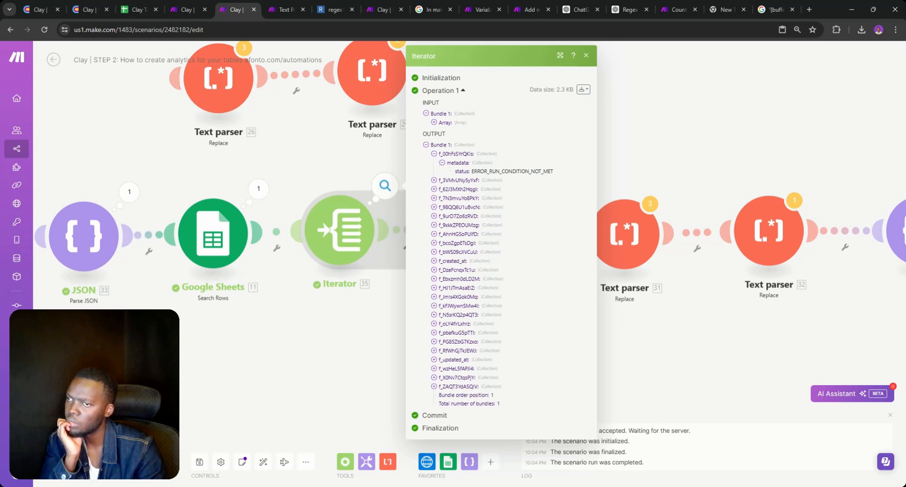
Browse initialRecords[] > cells in the Iterator's Array mapping panel, then cancel
{"action": "left_click", "coordinate": [340, 230]}
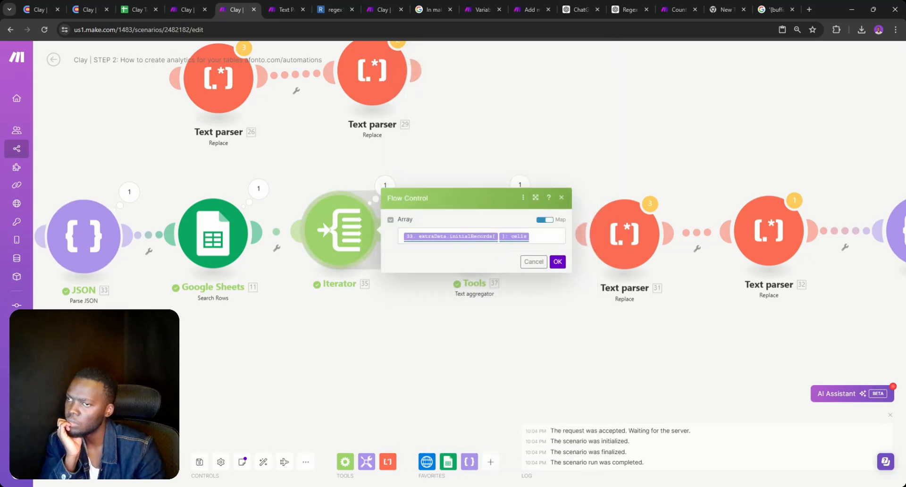
{"action": "left_click", "coordinate": [546, 237]}
{"action": "scroll", "coordinate": [609, 236], "scroll_direction": "down", "scroll_amount": 20}
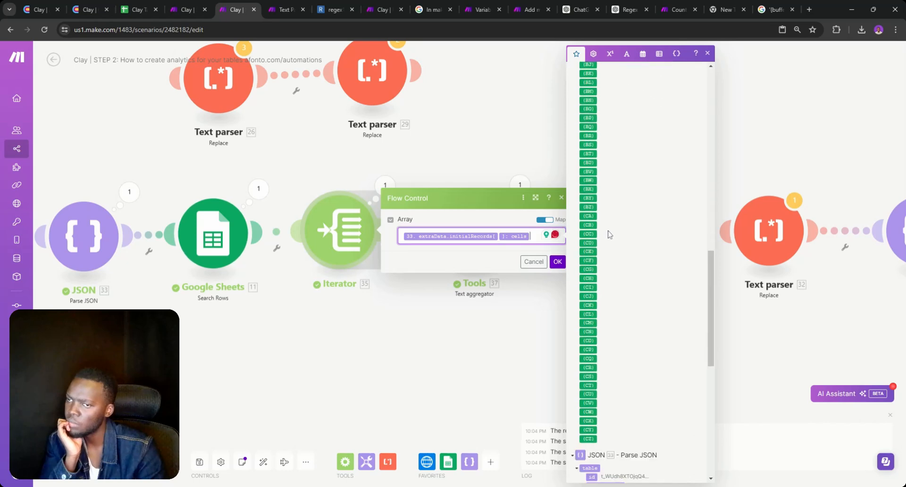
{"action": "scroll", "coordinate": [606, 231], "scroll_direction": "down", "scroll_amount": 3}
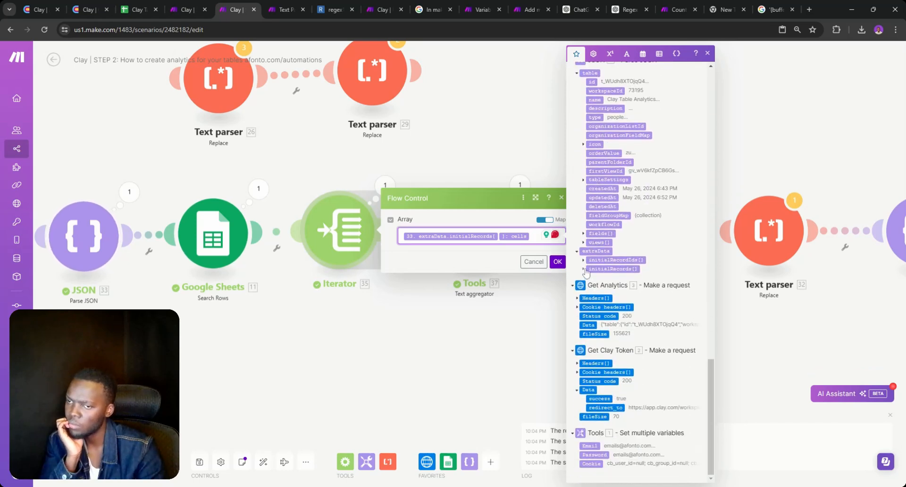
{"action": "left_click", "coordinate": [584, 268]}
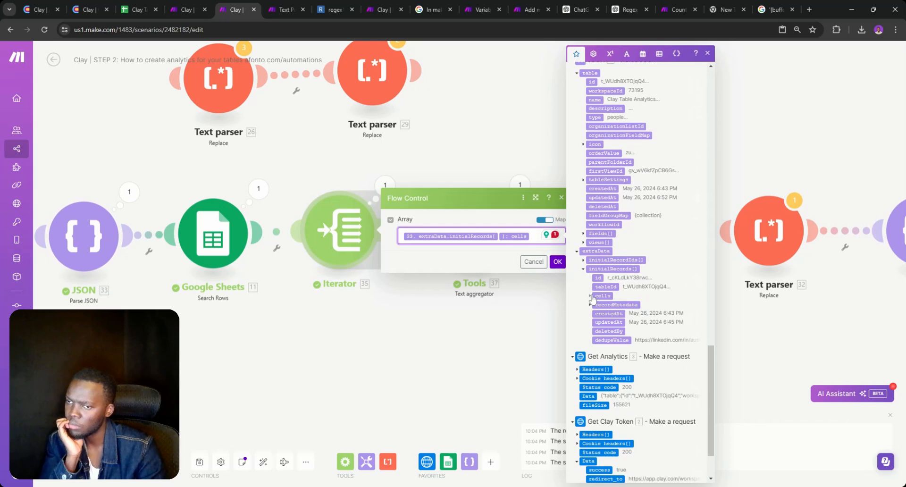
{"action": "left_click", "coordinate": [591, 296]}
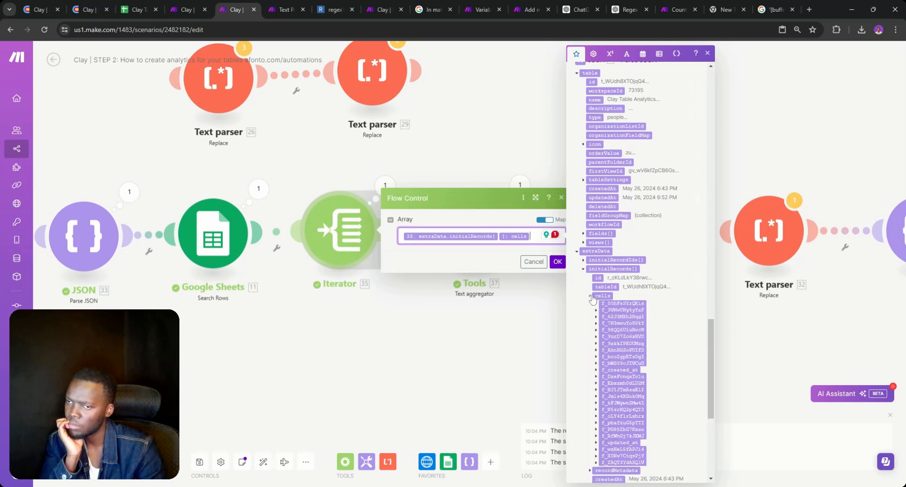
{"action": "left_click", "coordinate": [534, 263]}
Check the Text aggregator's Text field mapping options and close its settings
{"action": "left_click", "coordinate": [471, 253]}
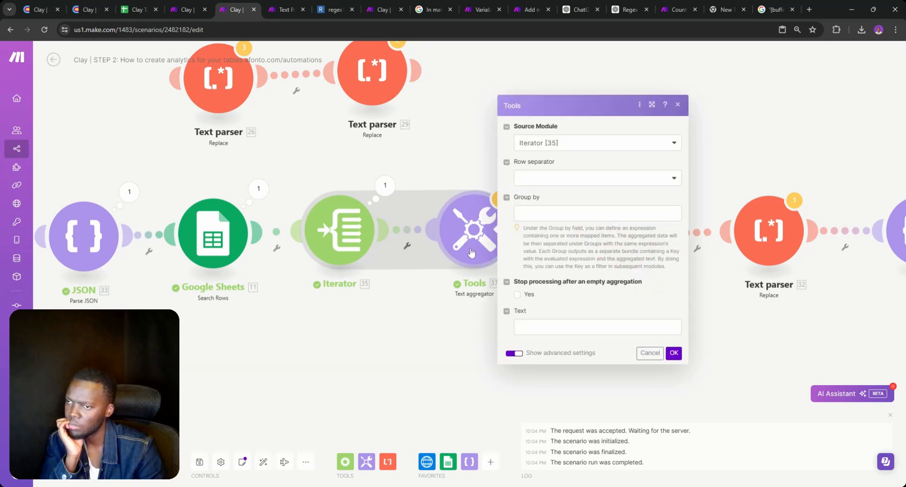
{"action": "left_click", "coordinate": [572, 326]}
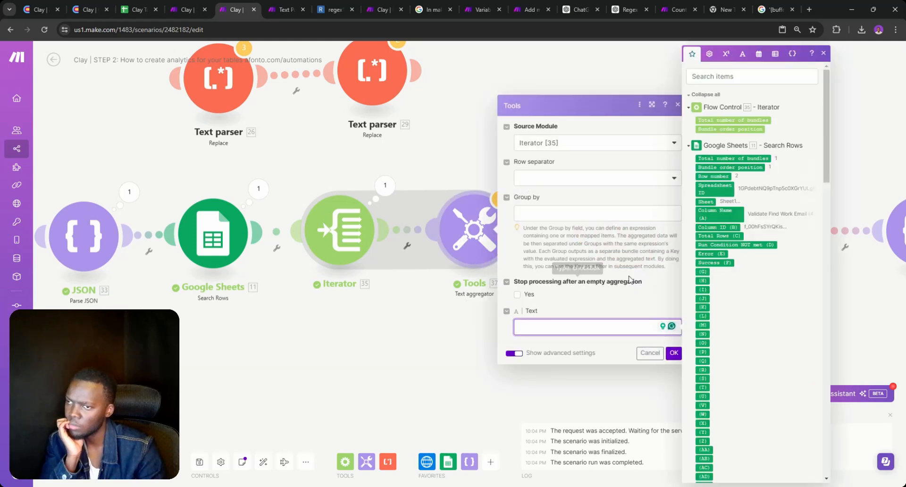
{"action": "left_click", "coordinate": [338, 308]}
Confirm the Get Analytics request settings and run the scenario despite the warning
{"action": "left_click_drag", "start_coordinate": [338, 308], "coordinate": [560, 338]}
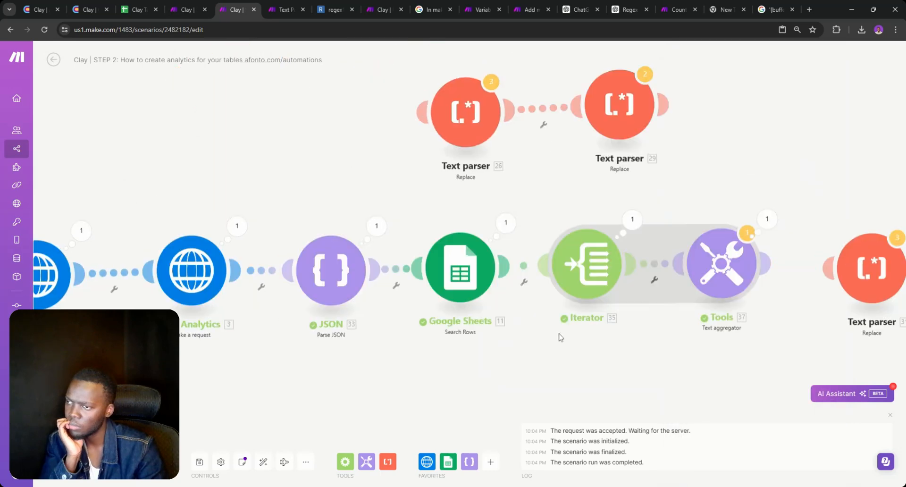
{"action": "left_click", "coordinate": [231, 326]}
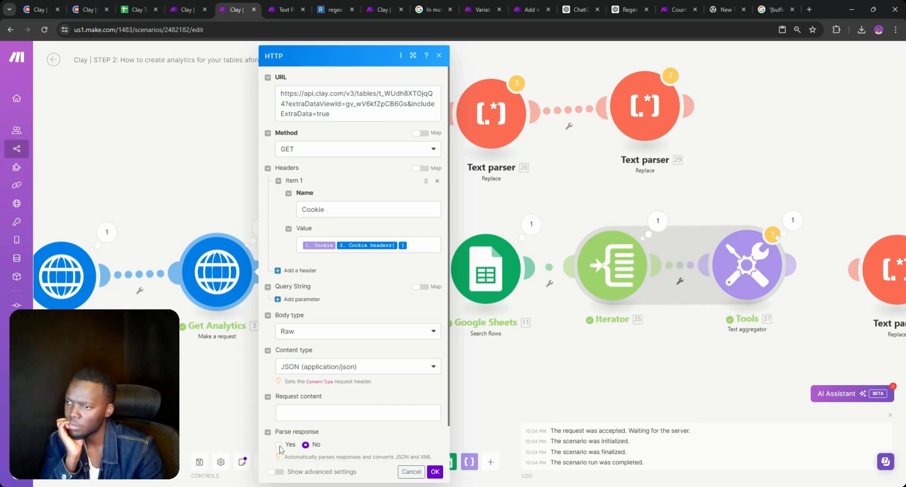
{"action": "left_click", "coordinate": [435, 472]}
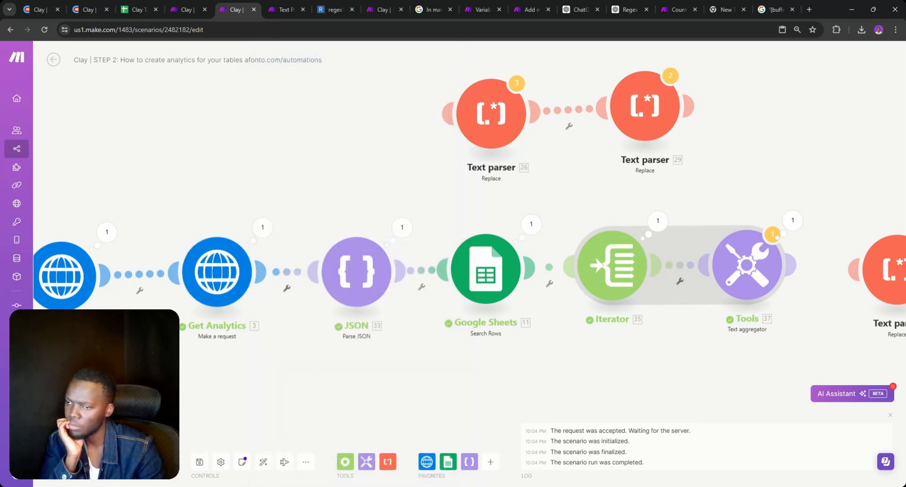
{"action": "left_click", "coordinate": [71, 462]}
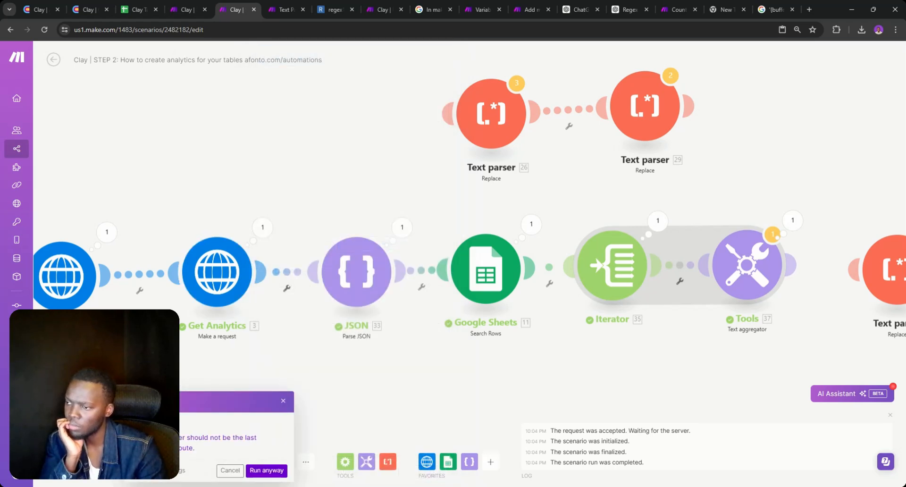
{"action": "left_click", "coordinate": [266, 471]}
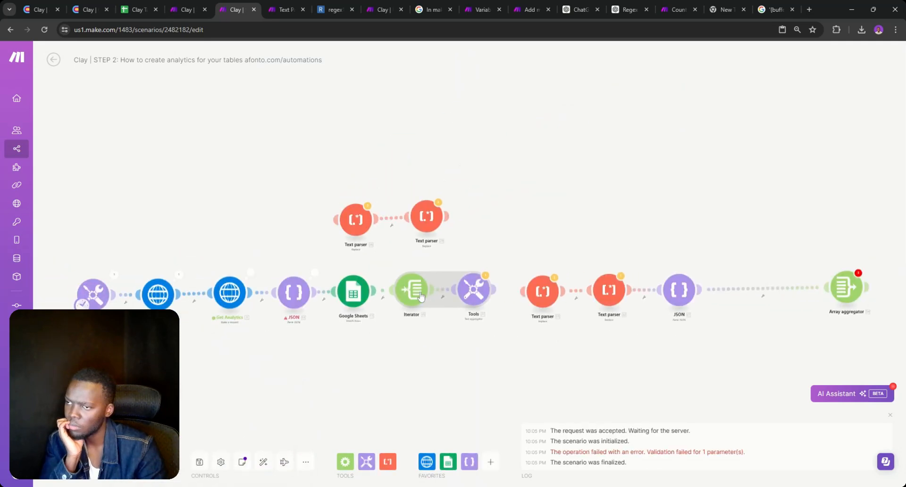
Take JSON off the route and connect Get Analytics directly to Google Sheets
{"action": "right_click", "coordinate": [269, 295]}
{"action": "left_click", "coordinate": [289, 317]}
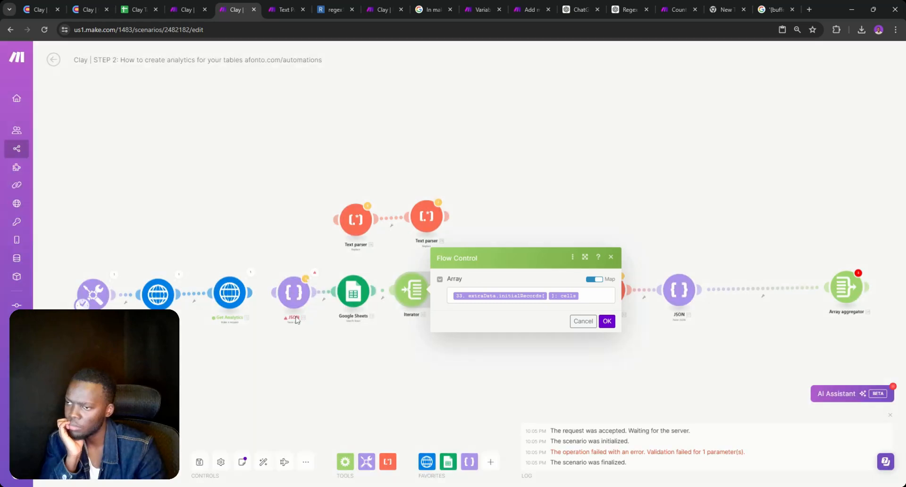
{"action": "left_click_drag", "start_coordinate": [293, 293], "coordinate": [290, 257]}
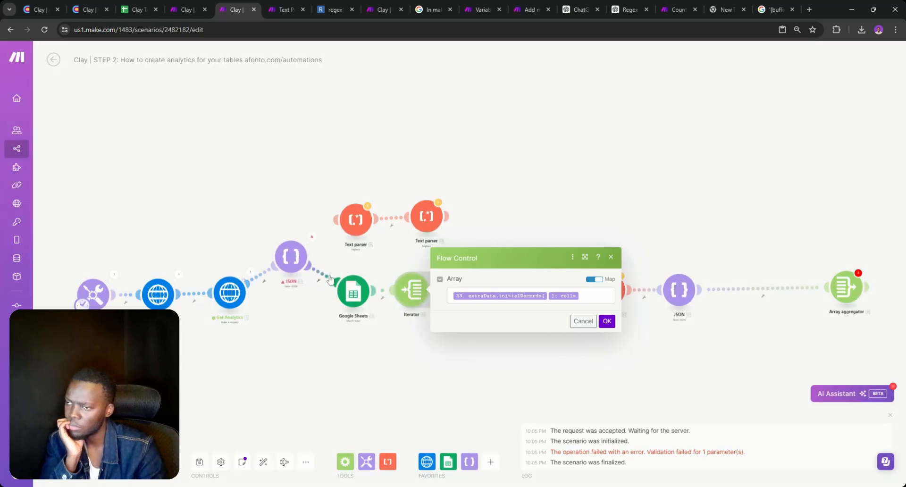
{"action": "right_click", "coordinate": [329, 278]}
{"action": "left_click", "coordinate": [345, 298]}
{"action": "right_click", "coordinate": [265, 278]}
{"action": "left_click", "coordinate": [283, 298]}
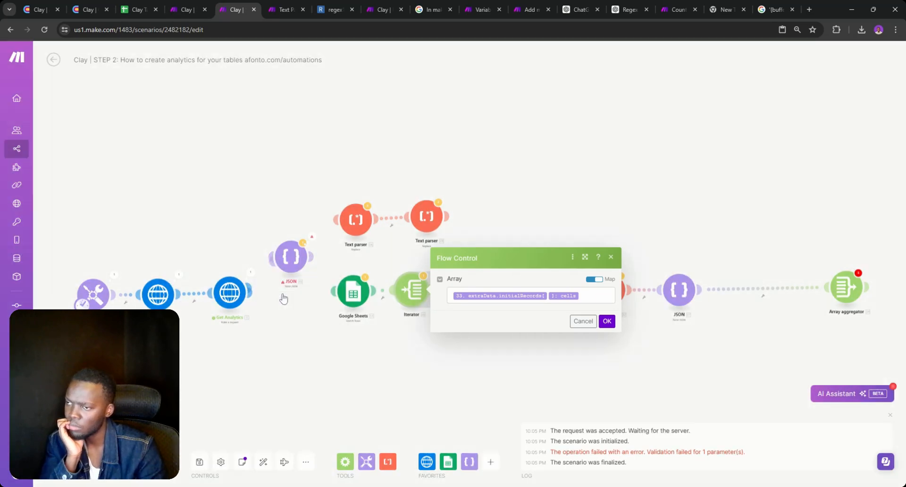
{"action": "left_click_drag", "start_coordinate": [252, 294], "coordinate": [343, 292]}
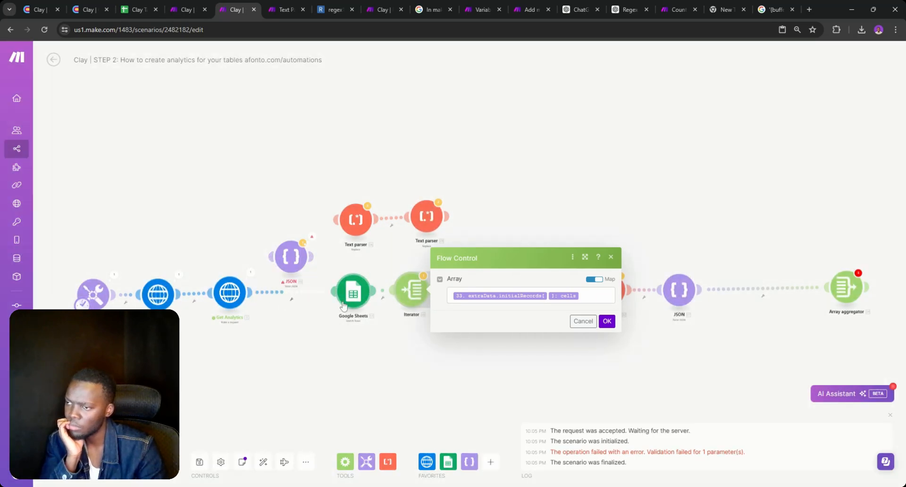
{"action": "left_click", "coordinate": [310, 333]}
Map 3. Data.extraData.initialRecords[]: cells as the Iterator's Array and confirm
{"action": "scroll", "coordinate": [396, 344], "scroll_direction": "up", "scroll_amount": 5}
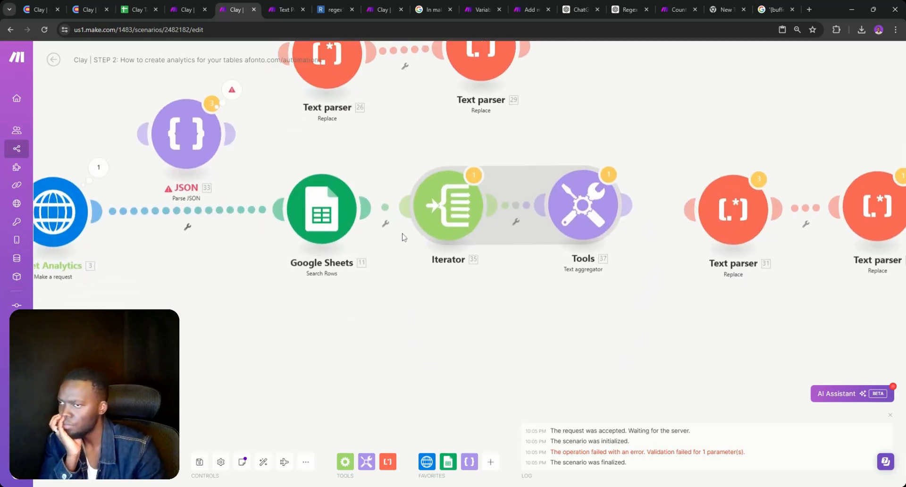
{"action": "left_click", "coordinate": [428, 220]}
{"action": "left_click", "coordinate": [658, 211]}
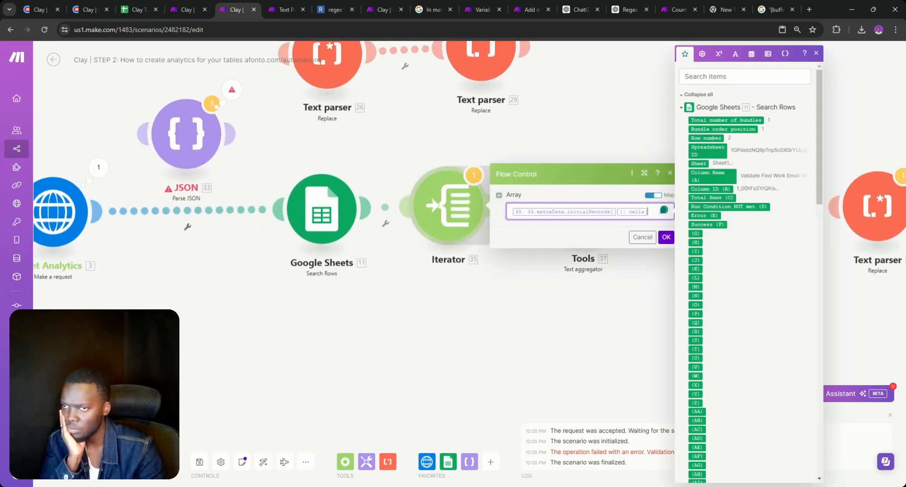
{"action": "key", "text": "BackSpace"}
{"action": "key", "text": "BackSpace"}
{"action": "scroll", "coordinate": [743, 228], "scroll_direction": "down", "scroll_amount": 15}
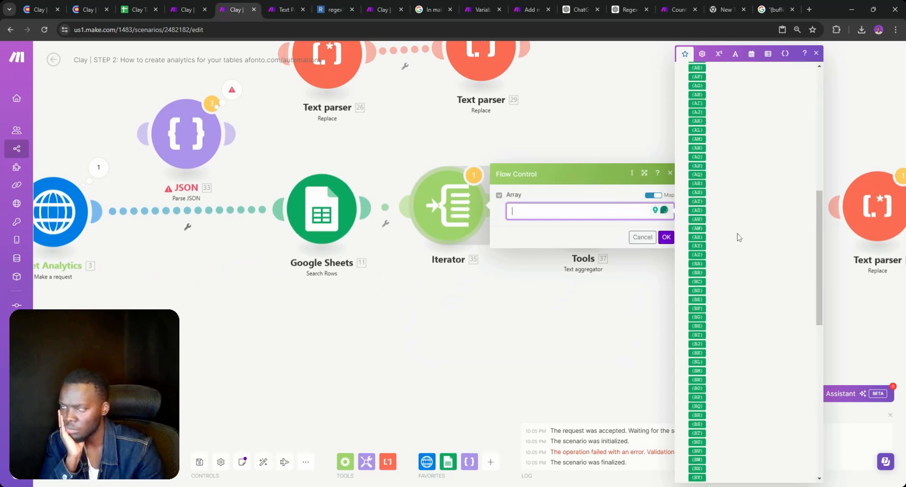
{"action": "scroll", "coordinate": [736, 235], "scroll_direction": "down", "scroll_amount": 1}
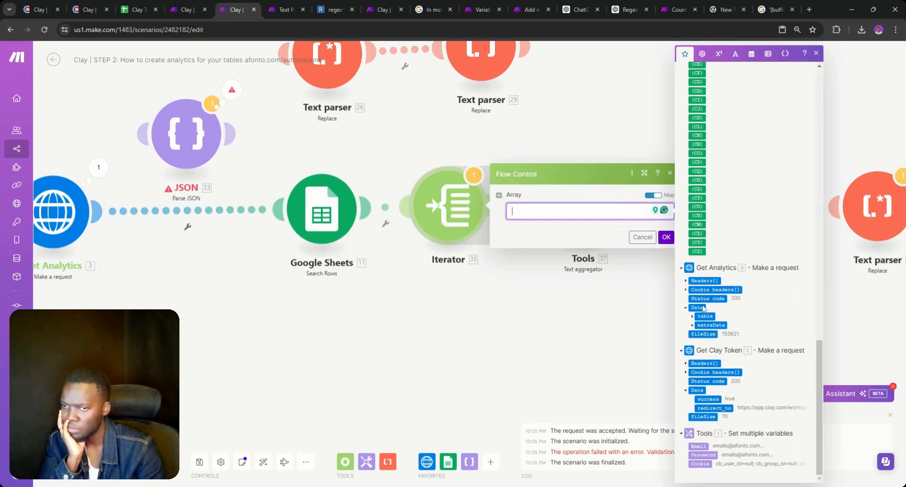
{"action": "left_click", "coordinate": [693, 325]}
{"action": "left_click", "coordinate": [698, 343]}
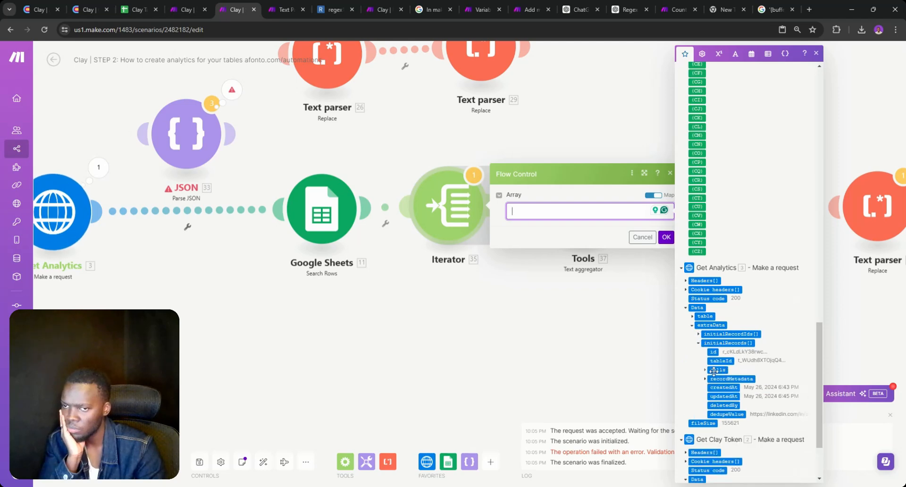
{"action": "left_click", "coordinate": [713, 370]}
{"action": "left_click", "coordinate": [665, 236]}
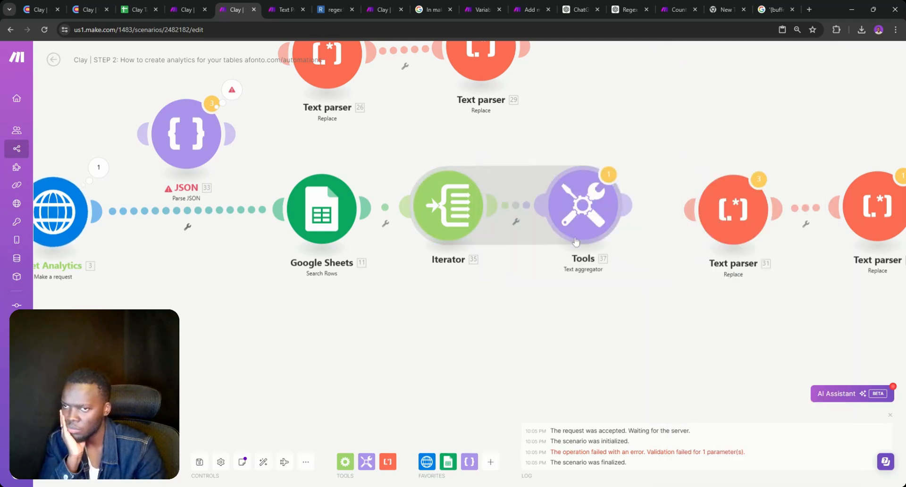
Run the scenario once, choosing Run anyway
{"action": "right_click", "coordinate": [444, 261]}
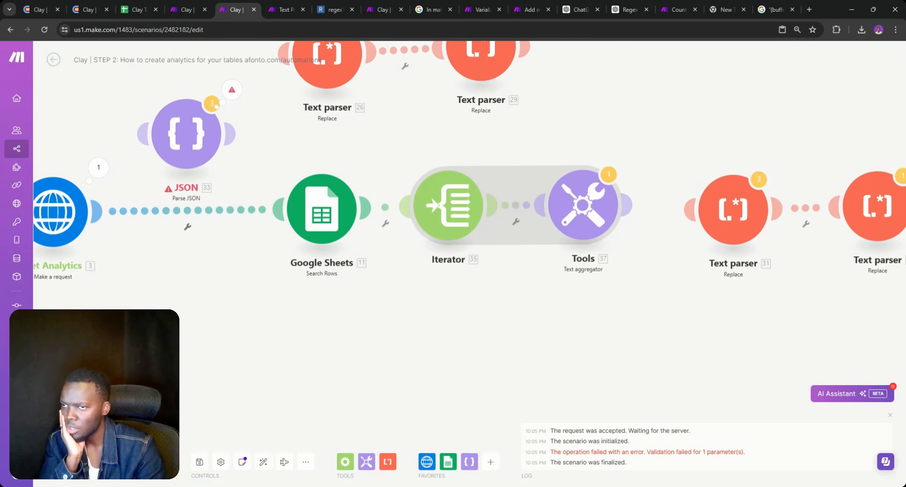
{"action": "left_click", "coordinate": [65, 459]}
{"action": "left_click", "coordinate": [277, 469]}
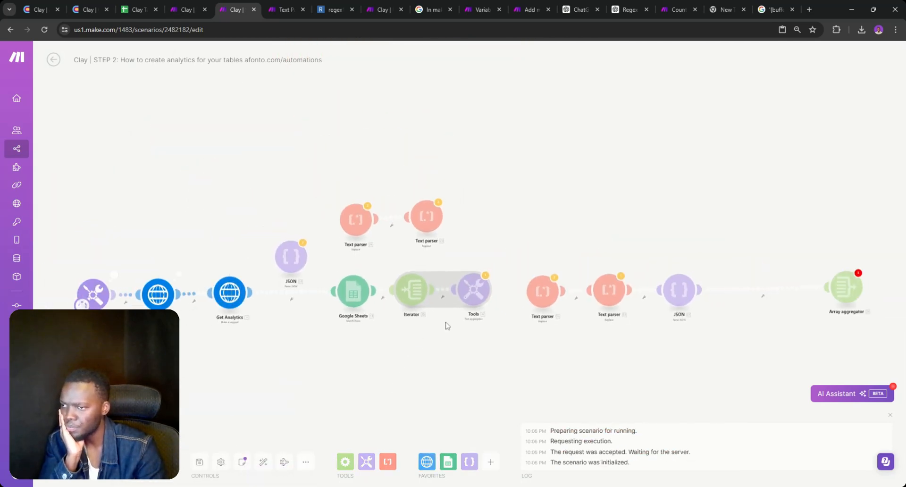
{"action": "scroll", "coordinate": [448, 325], "scroll_direction": "up", "scroll_amount": 5}
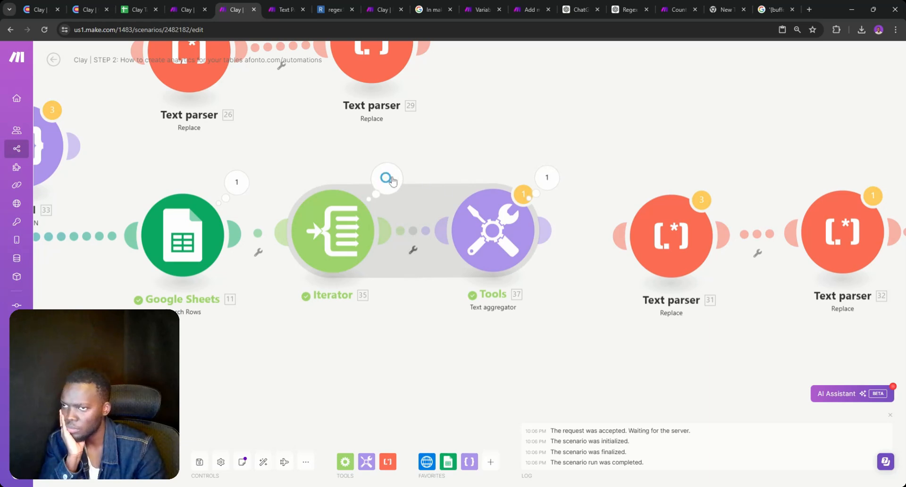
Review the Iterator and Tools aggregator run results and the aggregator's Text field
{"action": "left_click", "coordinate": [391, 180]}
{"action": "left_click", "coordinate": [369, 312]}
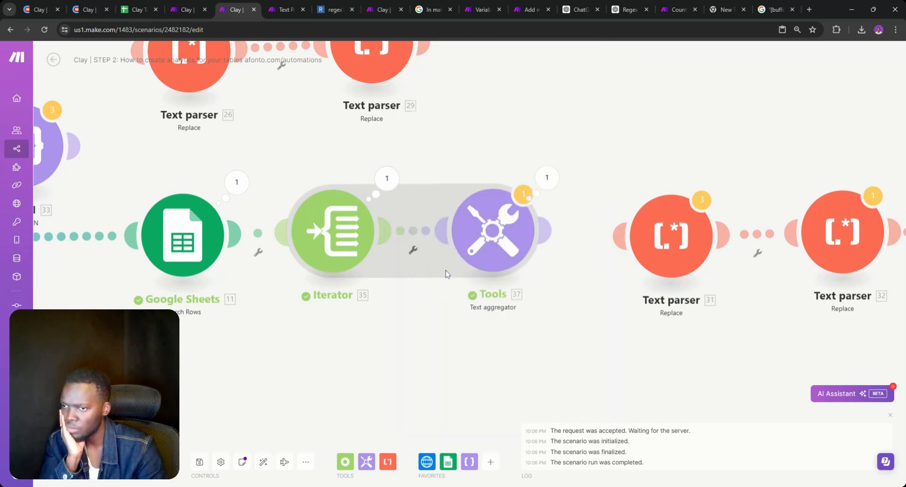
{"action": "left_click", "coordinate": [547, 178]}
{"action": "left_click", "coordinate": [490, 249]}
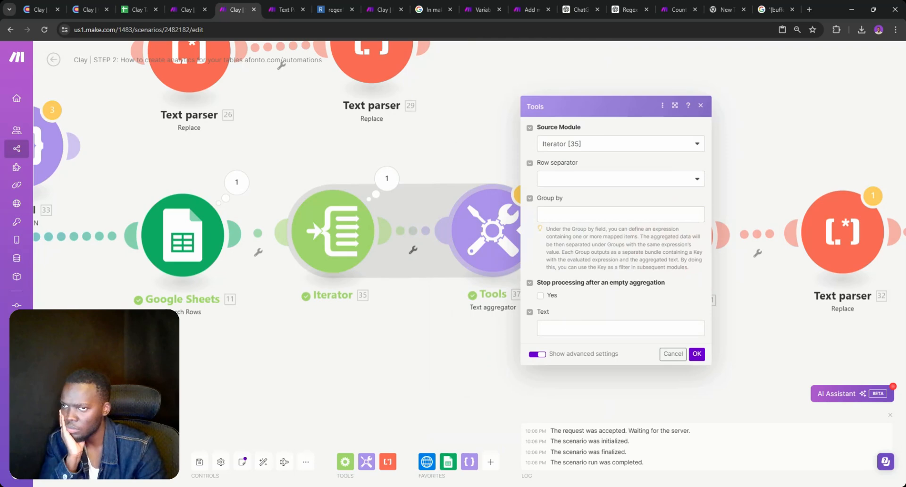
{"action": "left_click", "coordinate": [620, 328]}
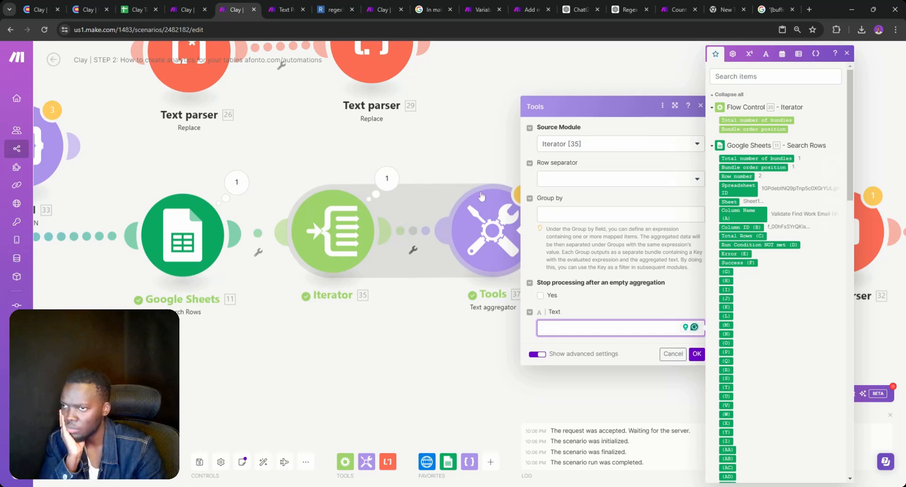
Check the Iterator's array settings and output metadata, then switch to the STEP 1 scenario
{"action": "left_click", "coordinate": [352, 239]}
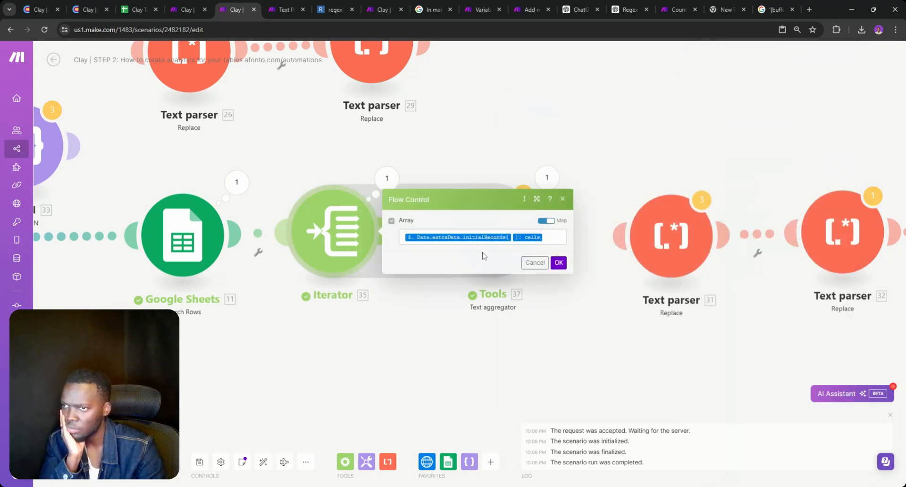
{"action": "left_click", "coordinate": [535, 264]}
{"action": "left_click", "coordinate": [387, 178]}
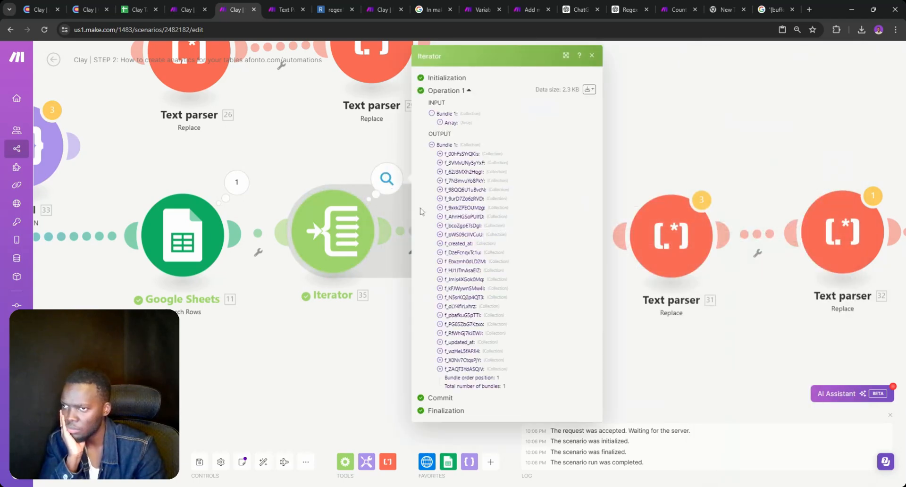
{"action": "left_click", "coordinate": [441, 181]}
{"action": "left_click", "coordinate": [188, 8]}
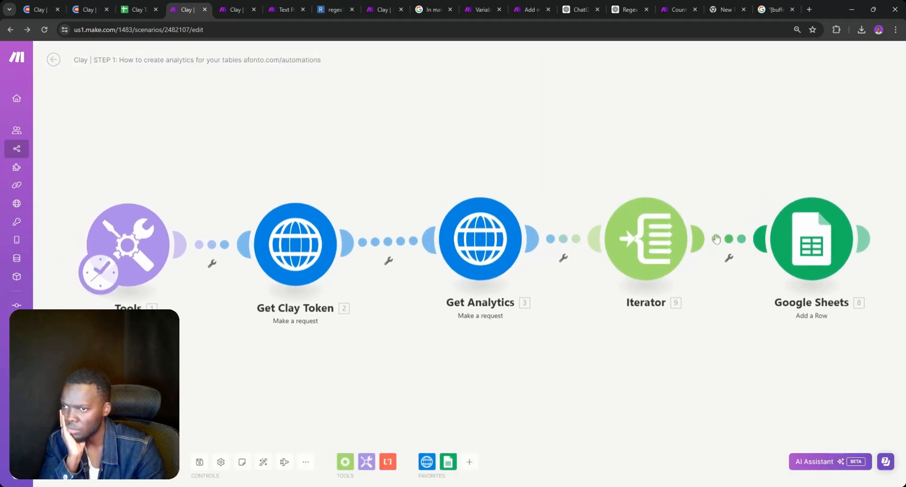
Unlink Google Sheets from the Iterator in STEP 1 and run it, checking the 25 bundles
{"action": "left_click", "coordinate": [718, 238]}
{"action": "left_click", "coordinate": [747, 257]}
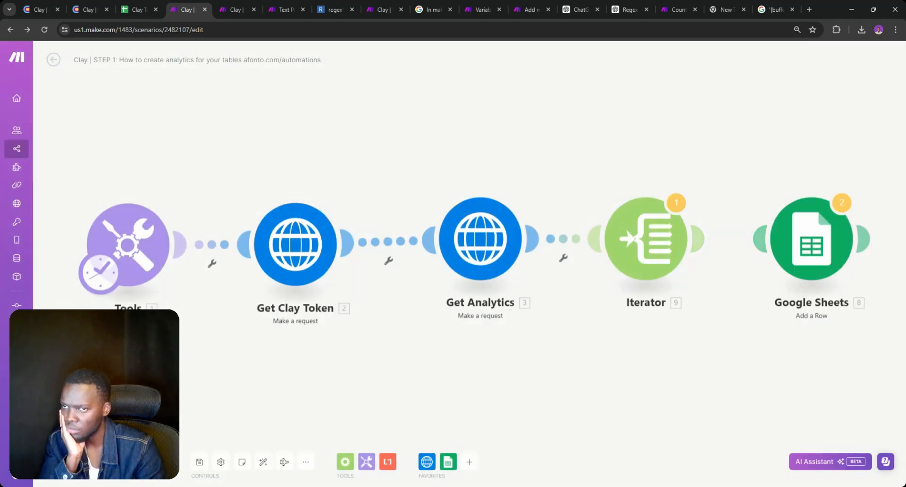
{"action": "left_click", "coordinate": [64, 461]}
{"action": "left_click", "coordinate": [262, 473]}
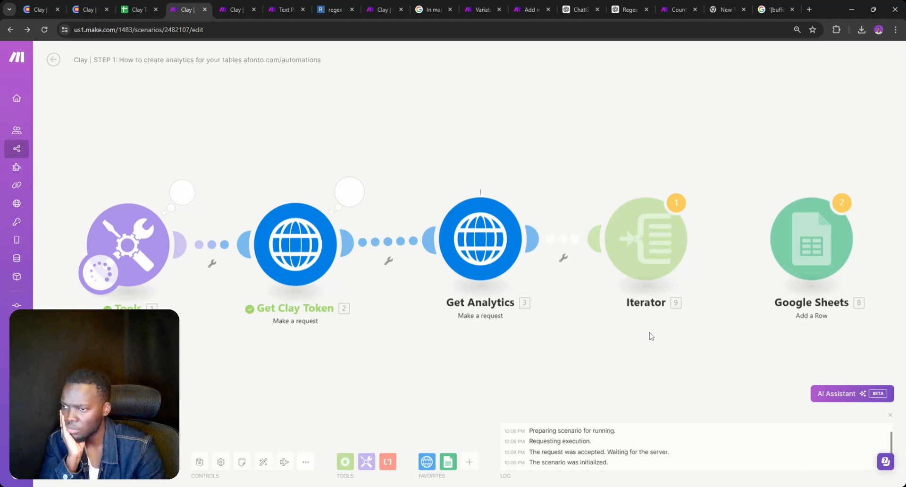
{"action": "left_click", "coordinate": [550, 191]}
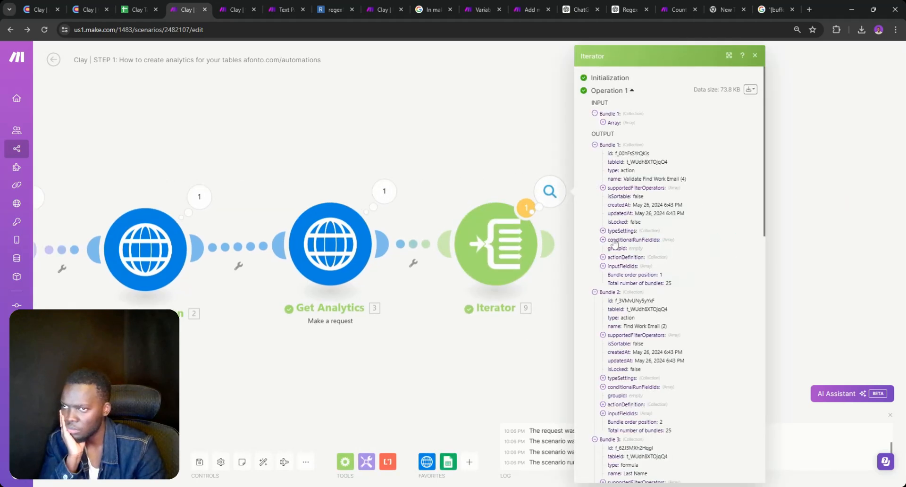
{"action": "left_click", "coordinate": [482, 246]}
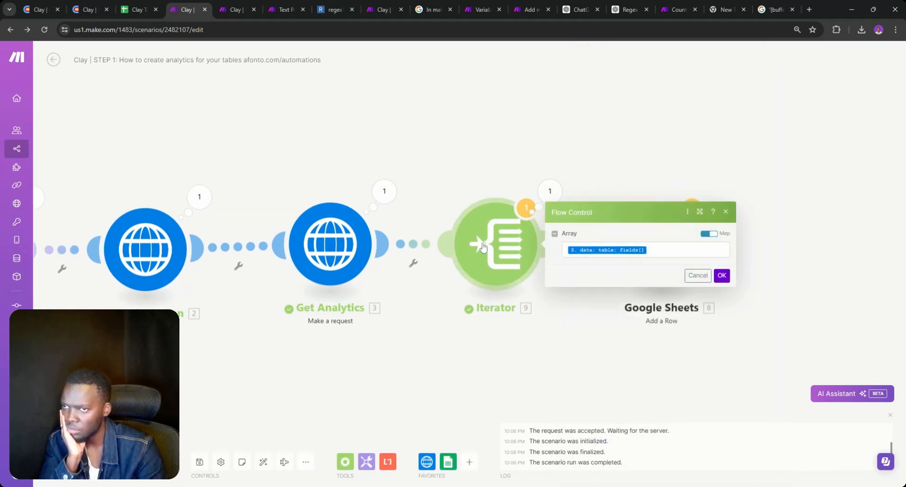
Expand Get Analytics output Data > table > fields, then return to the STEP 2 scenario
{"action": "left_click", "coordinate": [385, 191]}
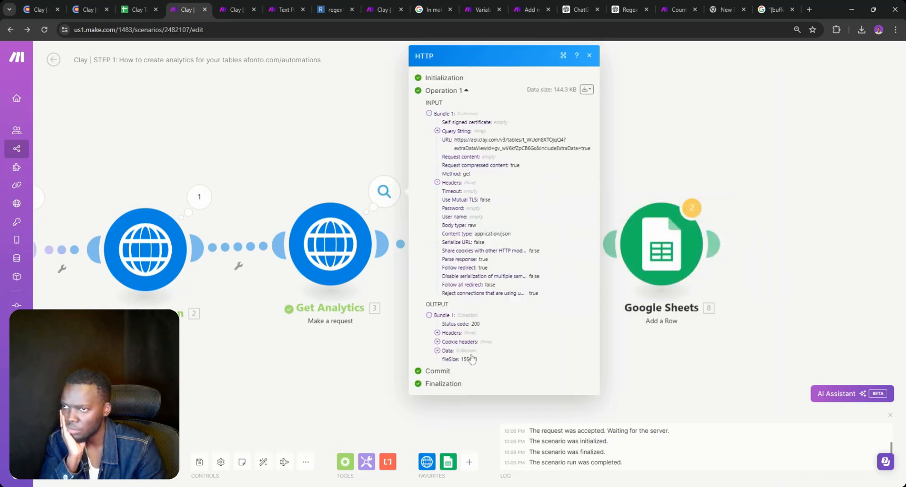
{"action": "left_click", "coordinate": [448, 351]}
{"action": "double_click", "coordinate": [456, 368]}
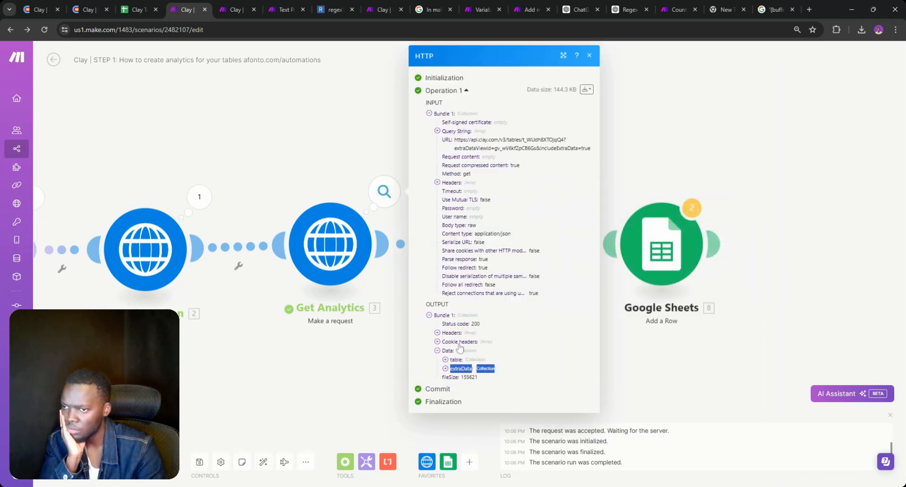
{"action": "left_click", "coordinate": [446, 369]}
{"action": "left_click", "coordinate": [445, 368]}
{"action": "left_click", "coordinate": [445, 360]}
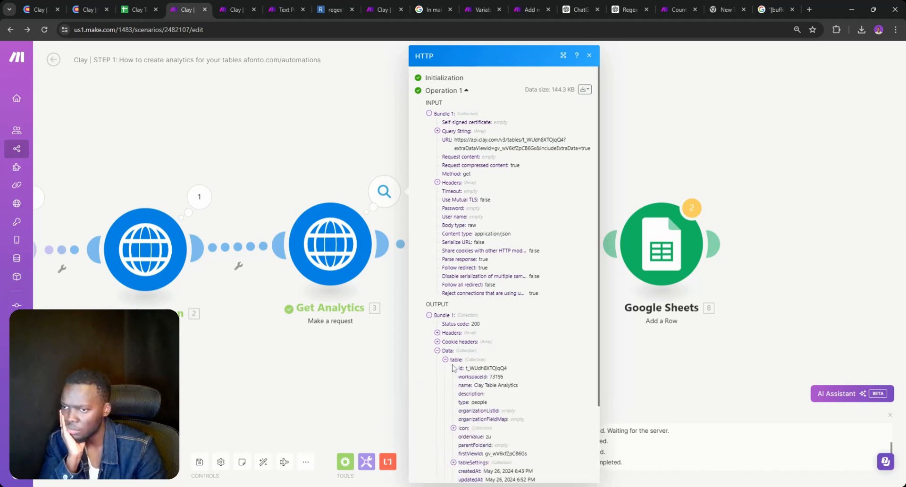
{"action": "scroll", "coordinate": [453, 368], "scroll_direction": "down", "scroll_amount": 2}
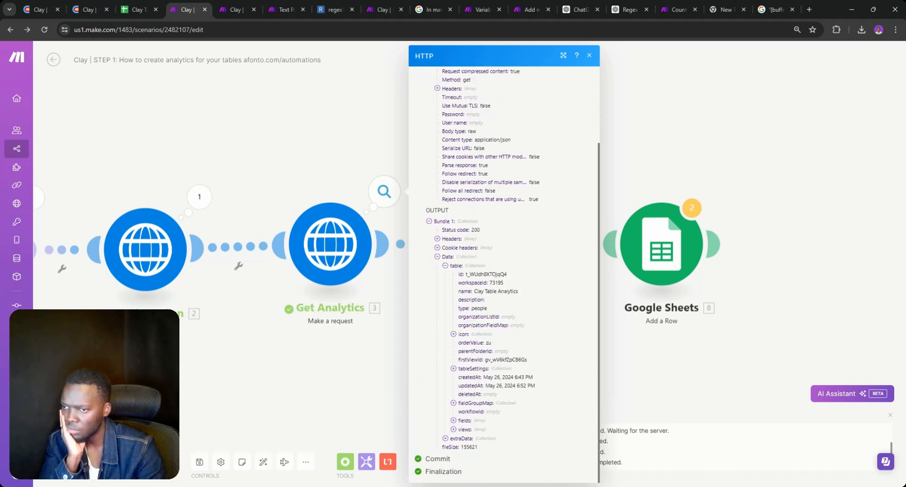
{"action": "left_click", "coordinate": [453, 420]}
{"action": "scroll", "coordinate": [489, 339], "scroll_direction": "down", "scroll_amount": 5}
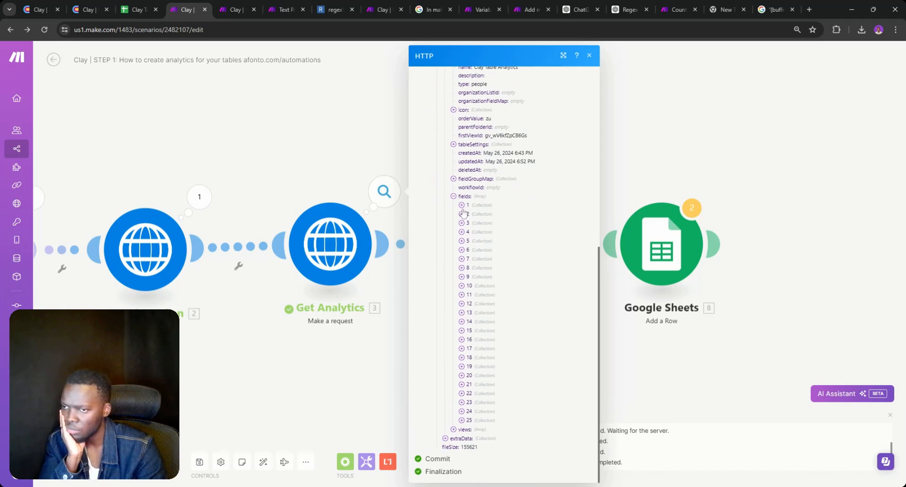
{"action": "left_click", "coordinate": [462, 206]}
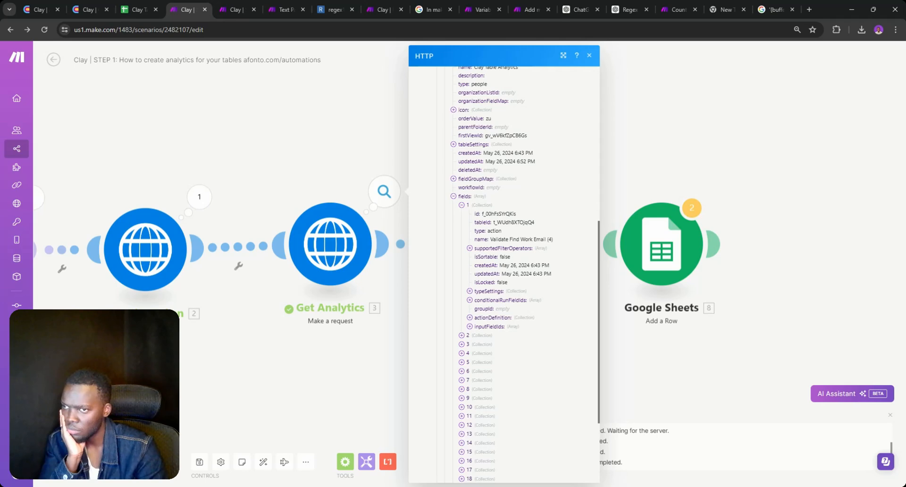
{"action": "left_click", "coordinate": [226, 9]}
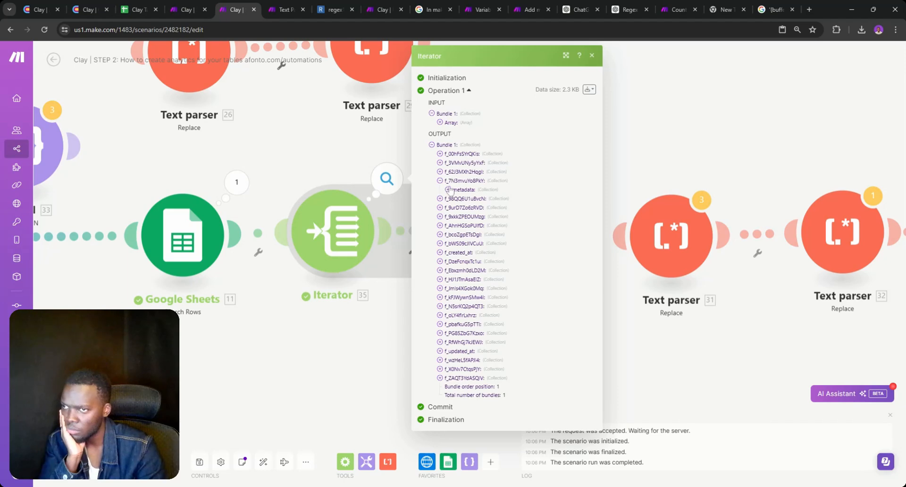
Expand the first and e-mail output fields' metadata and select the e-mail cell's SUCCESS status
{"action": "left_click", "coordinate": [440, 171]}
{"action": "left_click", "coordinate": [440, 162]}
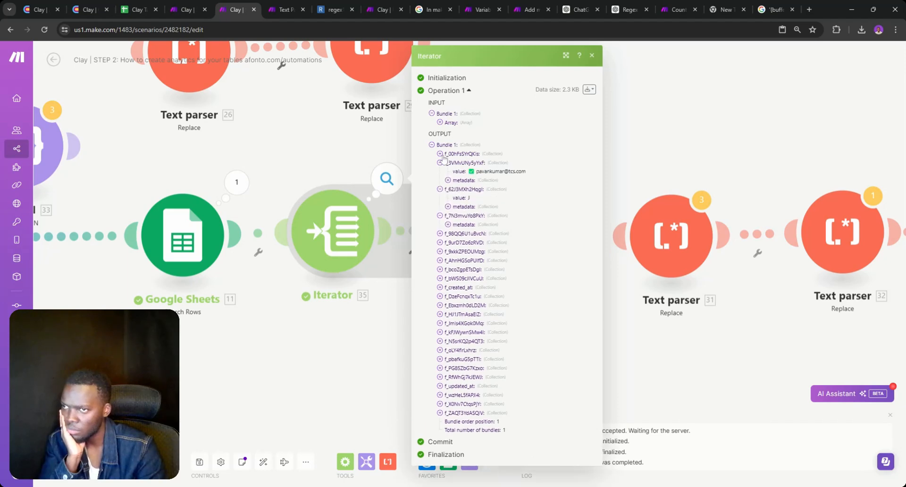
{"action": "left_click", "coordinate": [440, 154]}
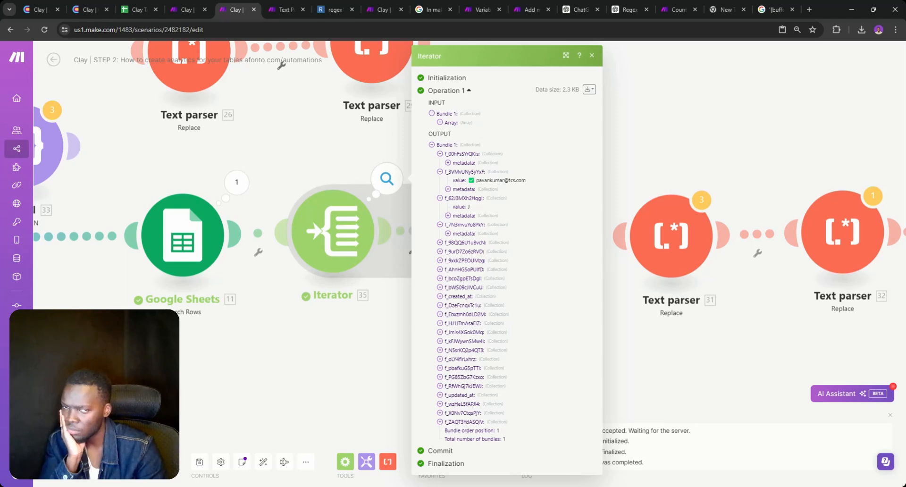
{"action": "left_click", "coordinate": [448, 163]}
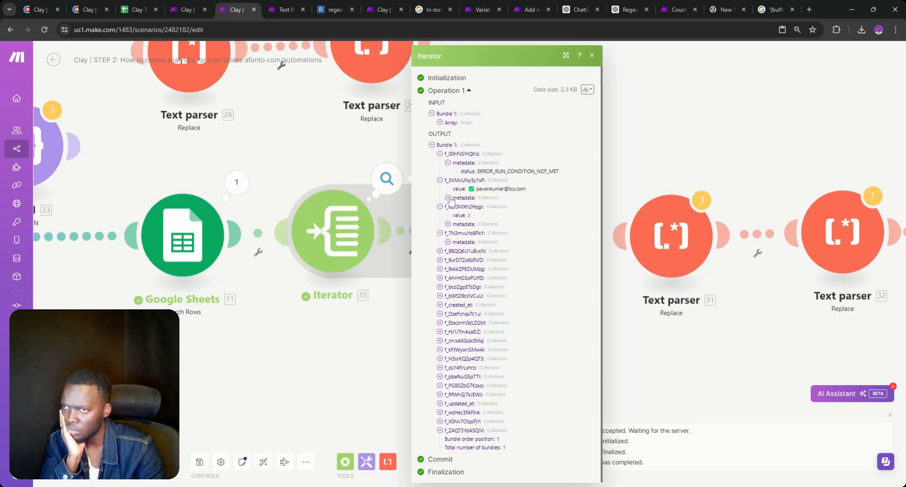
{"action": "left_click", "coordinate": [448, 198]}
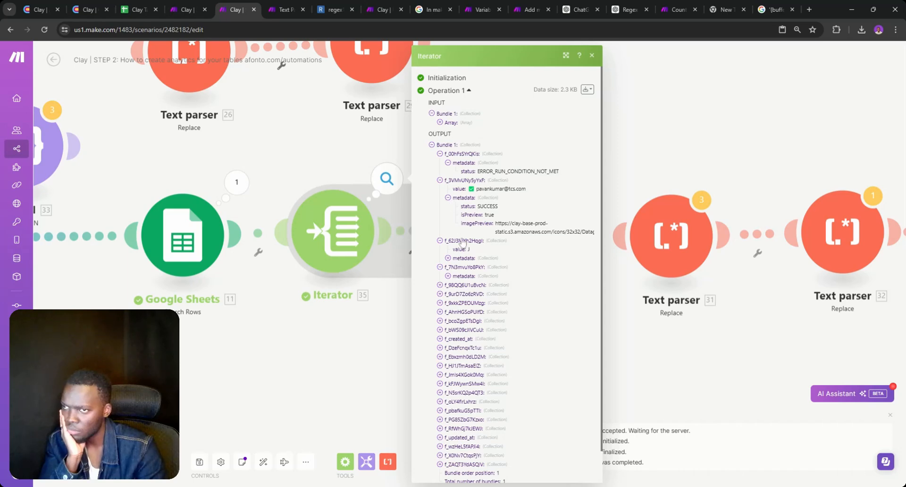
{"action": "double_click", "coordinate": [476, 207]}
{"action": "double_click", "coordinate": [487, 206]}
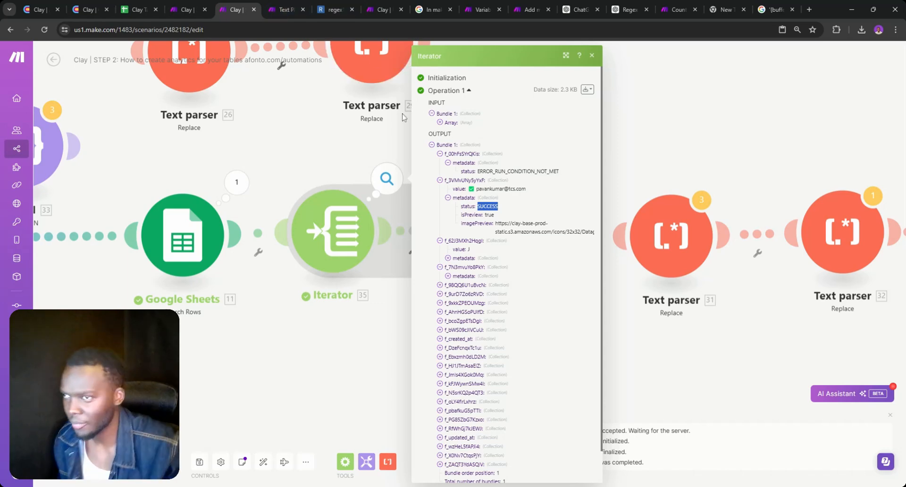
Close the Iterator output and review the Get Analytics request settings
{"action": "left_click", "coordinate": [298, 161]}
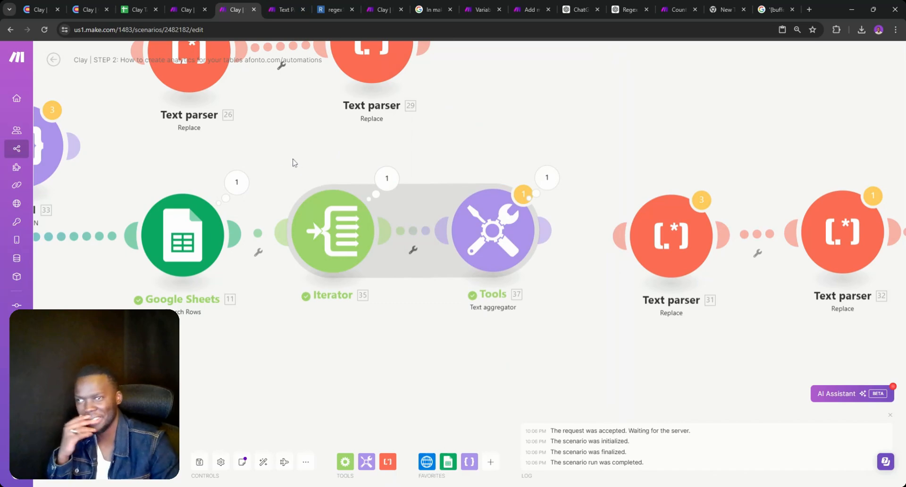
{"action": "scroll", "coordinate": [291, 332], "scroll_direction": "down", "scroll_amount": 3}
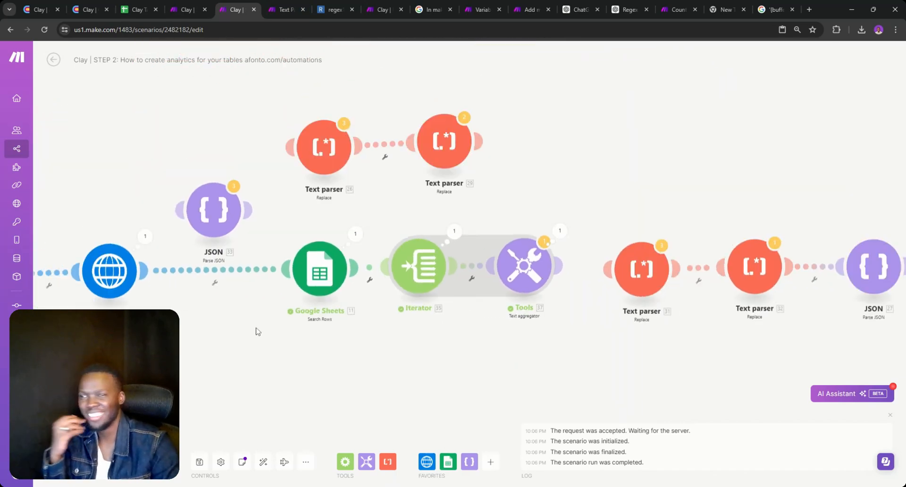
{"action": "left_click_drag", "start_coordinate": [273, 343], "coordinate": [393, 310]}
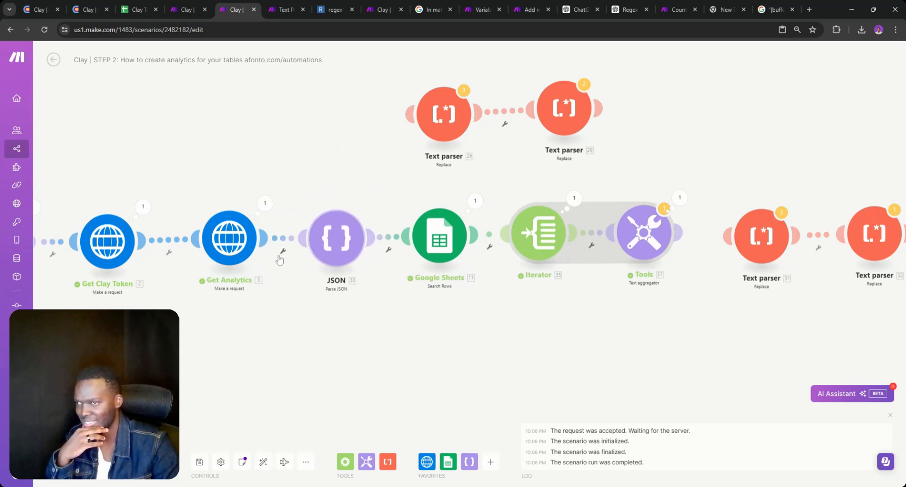
{"action": "left_click", "coordinate": [240, 253]}
{"action": "scroll", "coordinate": [300, 330], "scroll_direction": "down", "scroll_amount": 1}
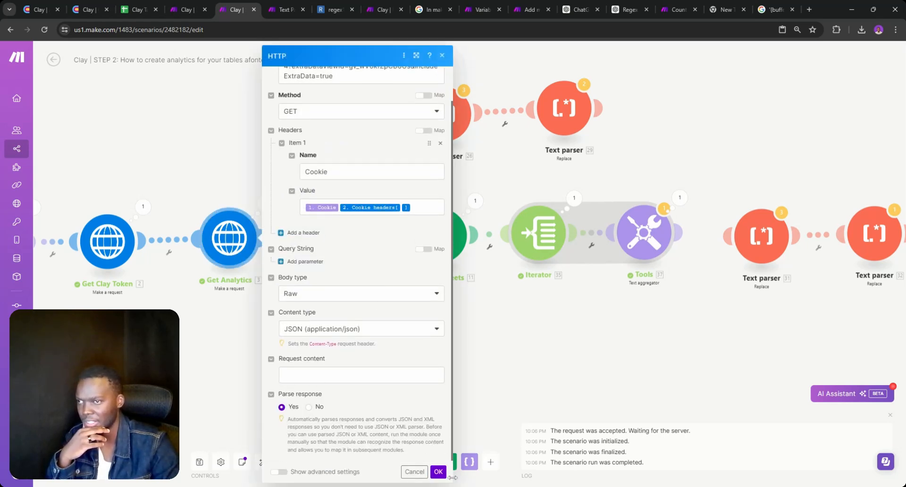
{"action": "left_click", "coordinate": [439, 473]}
{"action": "scroll", "coordinate": [380, 299], "scroll_direction": "up", "scroll_amount": 3}
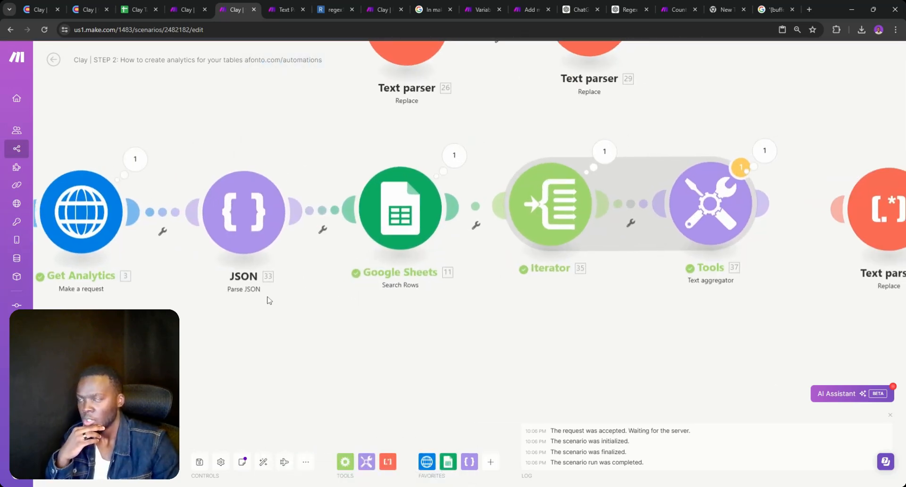
{"action": "scroll", "coordinate": [269, 300], "scroll_direction": "down", "scroll_amount": 3}
Detach Google Sheets from JSON, rearrange the modules, and link JSON to Text parser 31
{"action": "left_click", "coordinate": [335, 261]}
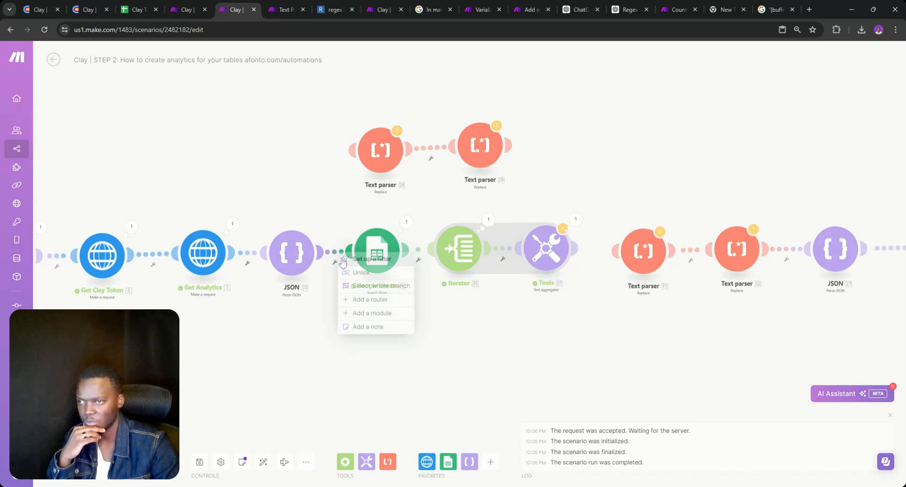
{"action": "left_click", "coordinate": [368, 281]}
{"action": "left_click_drag", "start_coordinate": [376, 250], "coordinate": [283, 143]}
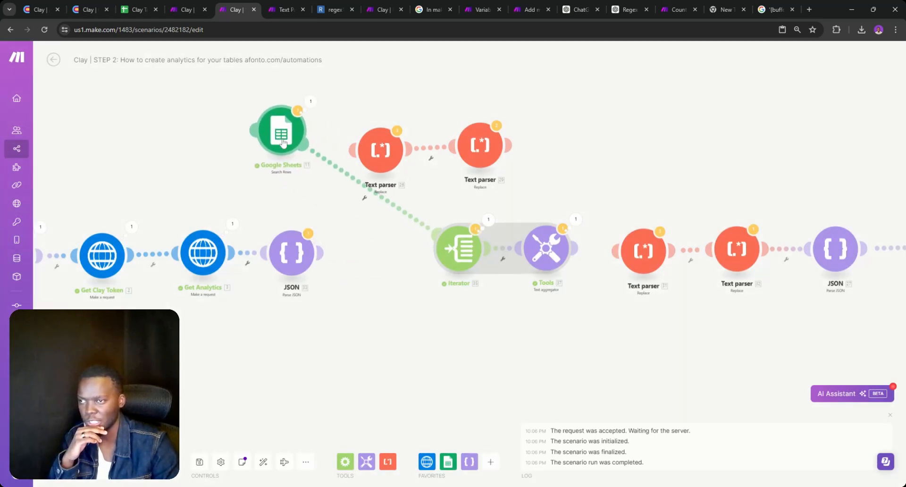
{"action": "left_click_drag", "start_coordinate": [461, 257], "coordinate": [441, 208]}
{"action": "left_click_drag", "start_coordinate": [555, 258], "coordinate": [594, 147]}
{"action": "scroll", "coordinate": [537, 293], "scroll_direction": "up", "scroll_amount": 3}
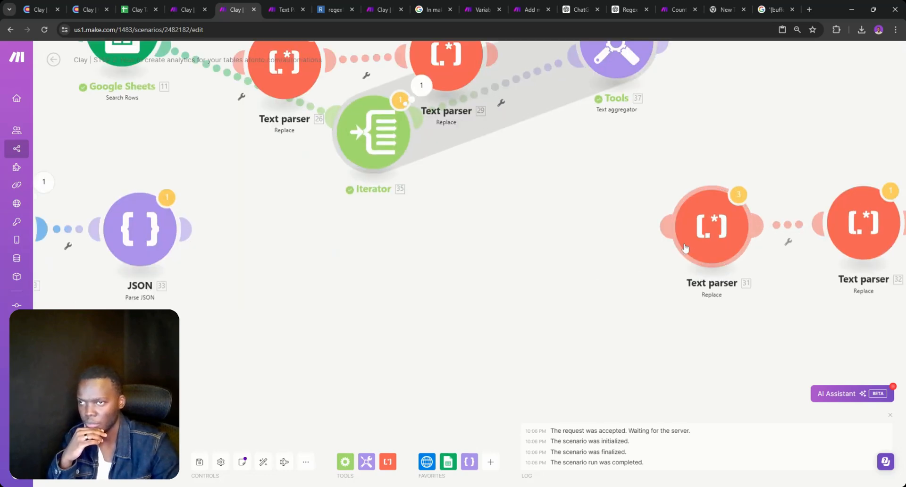
{"action": "left_click_drag", "start_coordinate": [685, 246], "coordinate": [539, 249]}
{"action": "scroll", "coordinate": [403, 248], "scroll_direction": "down", "scroll_amount": 3}
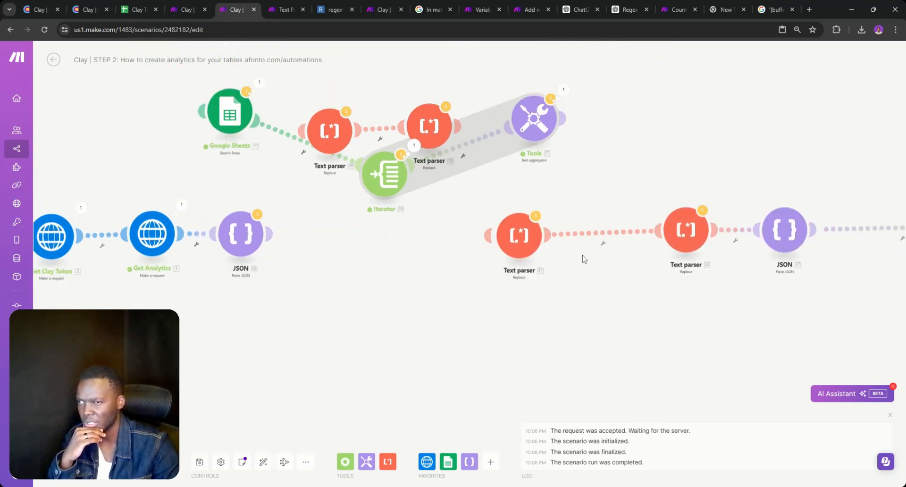
{"action": "left_click_drag", "start_coordinate": [488, 235], "coordinate": [271, 234]}
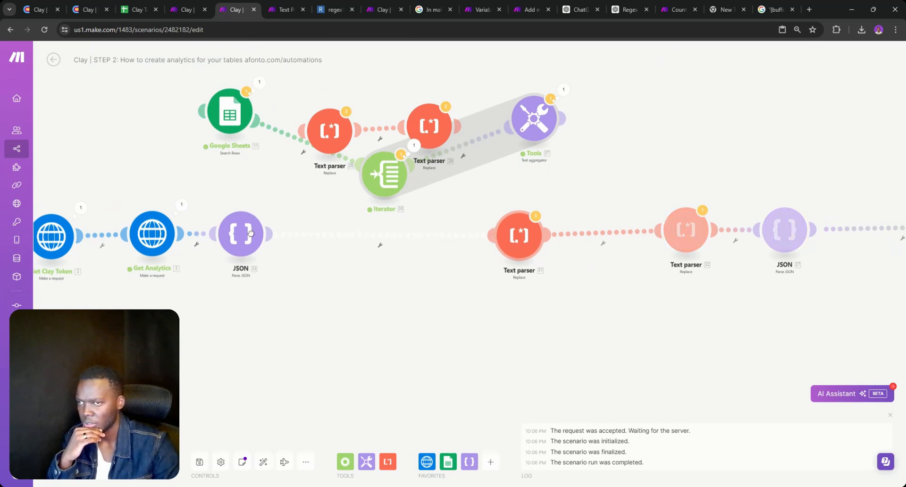
Set the first Text parser's New value to ':' and move Google Sheets between JSON and it
{"action": "left_click", "coordinate": [522, 243]}
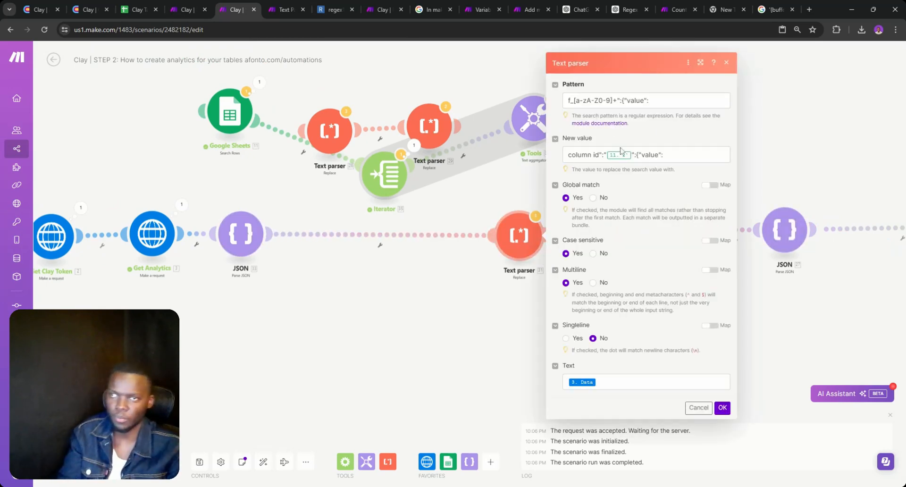
{"action": "left_click", "coordinate": [601, 155]}
{"action": "type", "text": ":"}
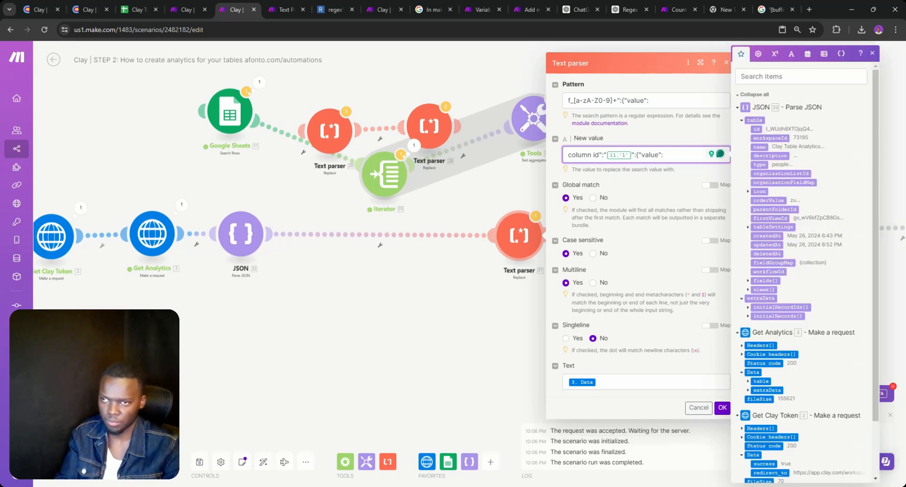
{"action": "right_click", "coordinate": [278, 132]}
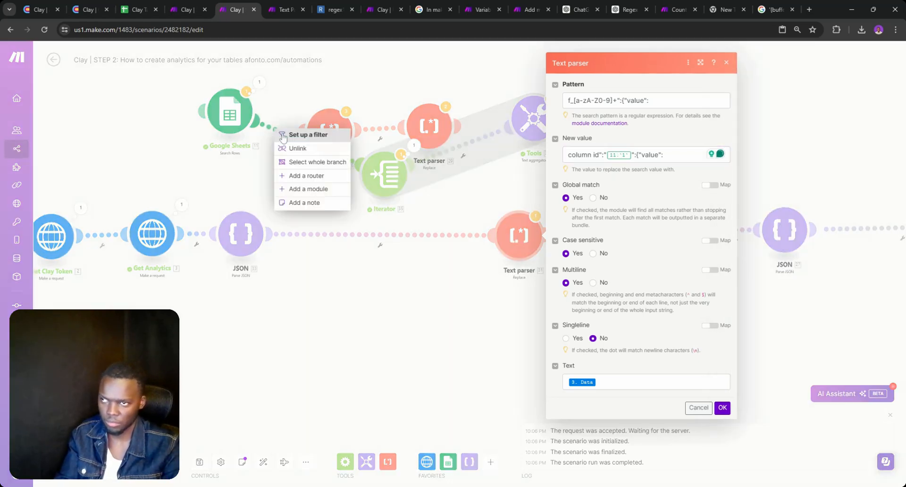
{"action": "left_click", "coordinate": [296, 148]}
{"action": "left_click_drag", "start_coordinate": [226, 118], "coordinate": [426, 330]}
{"action": "left_click", "coordinate": [437, 367]}
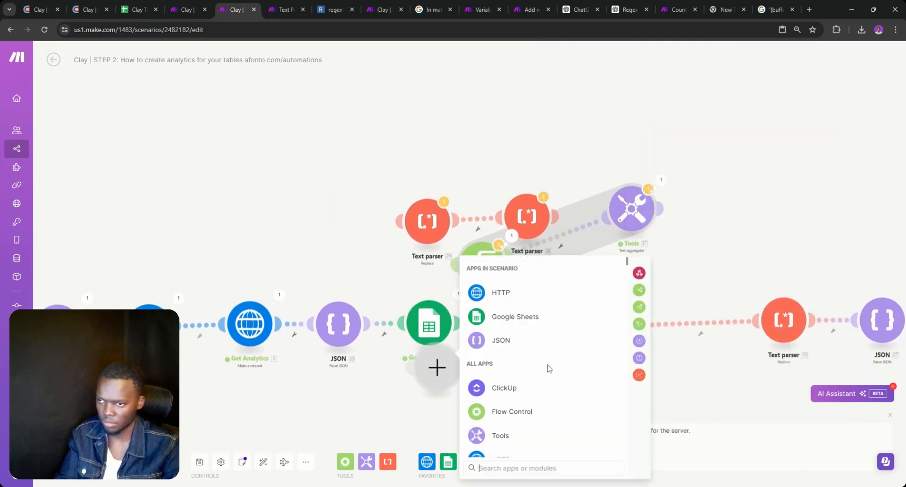
{"action": "left_click", "coordinate": [430, 394]}
{"action": "left_click_drag", "start_coordinate": [431, 394], "coordinate": [226, 311]}
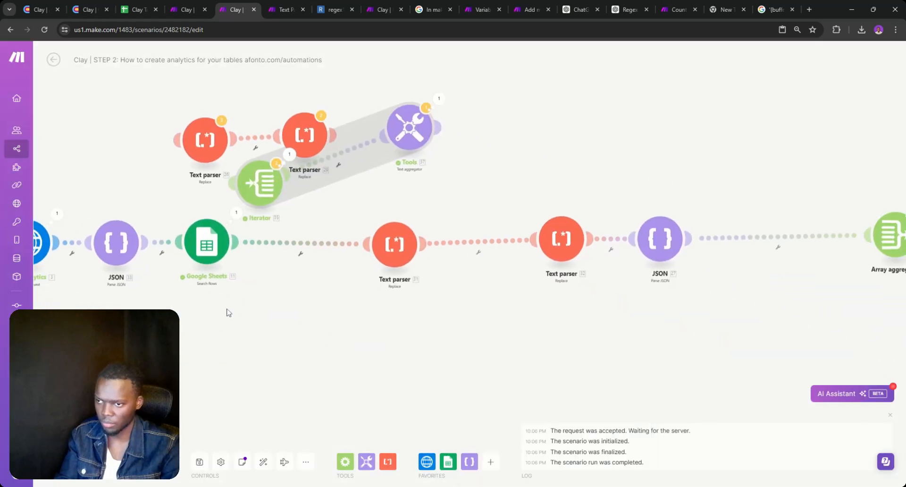
{"action": "left_click", "coordinate": [412, 265]}
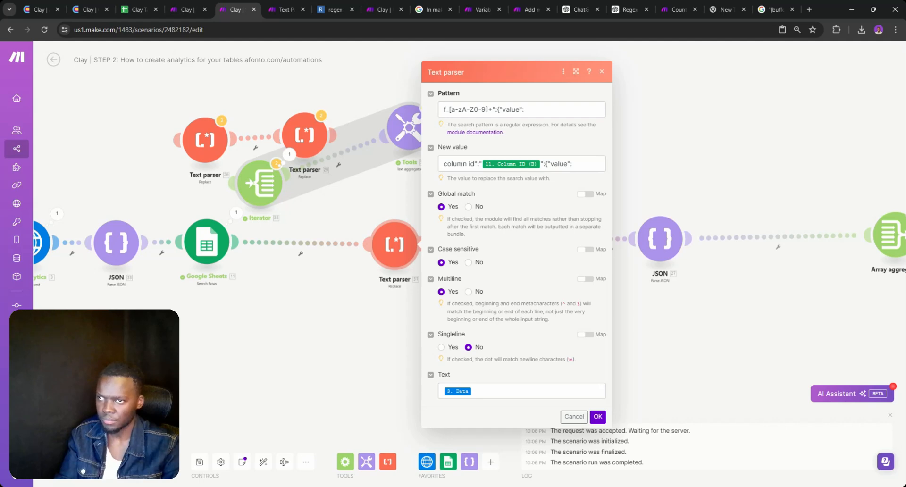
Set Get Analytics' Parse response option to No and save
{"action": "left_click", "coordinate": [206, 243]}
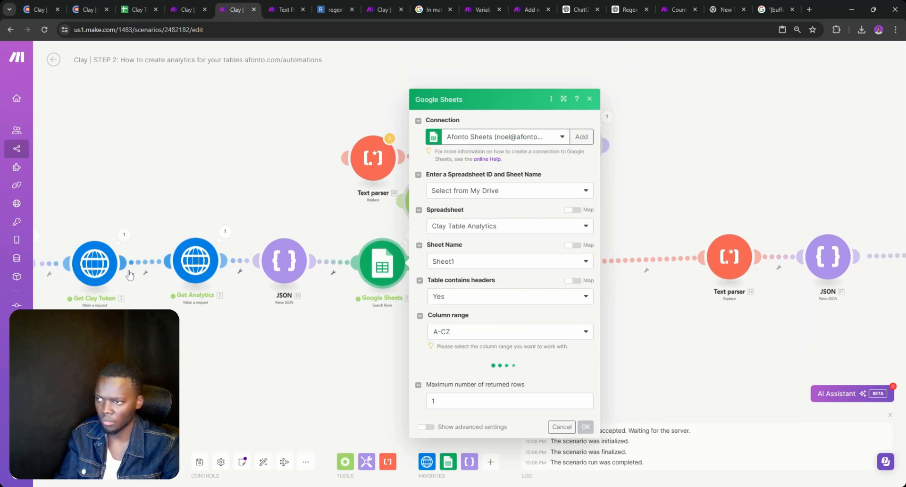
{"action": "left_click", "coordinate": [201, 288]}
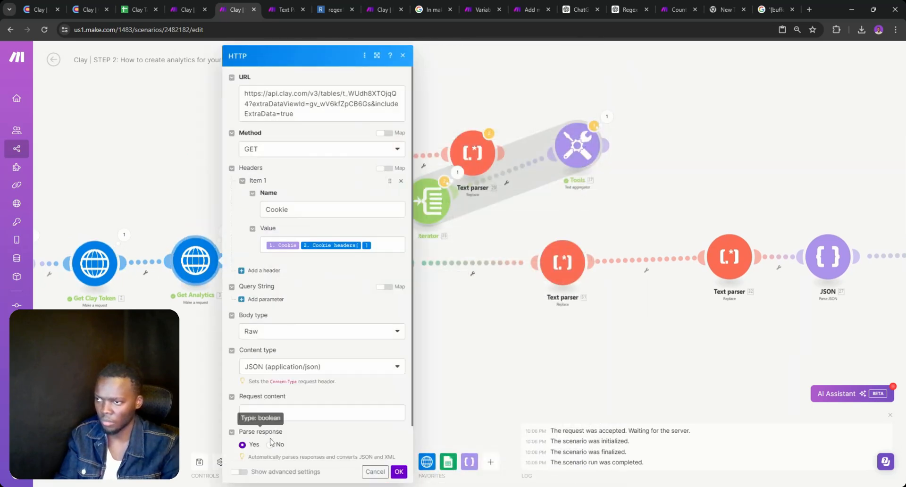
{"action": "left_click", "coordinate": [269, 445]}
{"action": "left_click", "coordinate": [397, 476]}
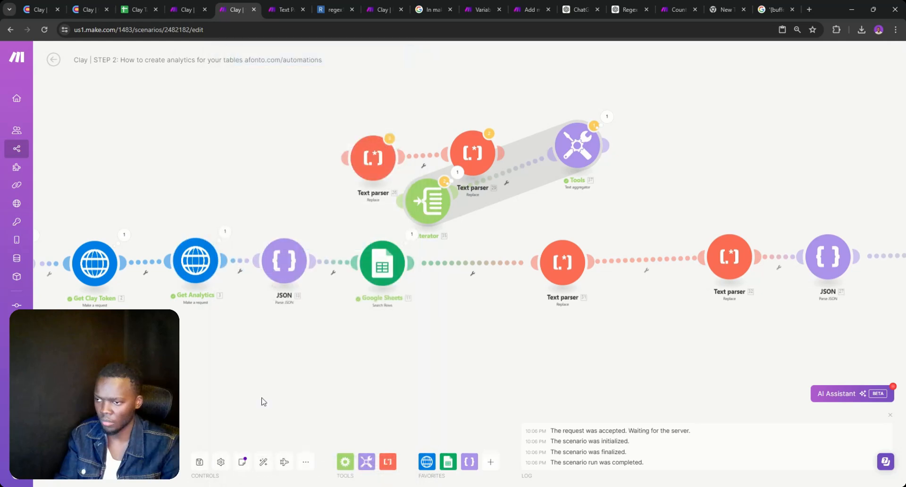
Disconnect the JSON module from Google Sheets, leaving JSON settings unchanged
{"action": "left_click", "coordinate": [240, 272]}
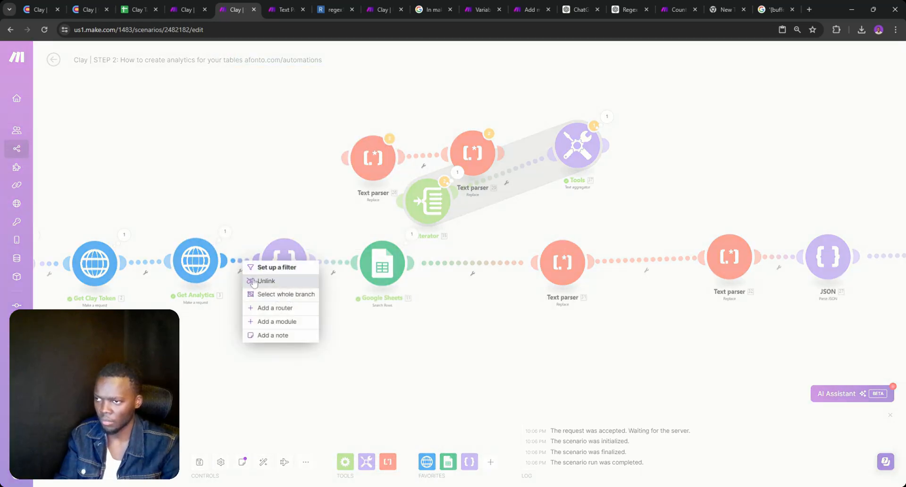
{"action": "left_click", "coordinate": [284, 261]}
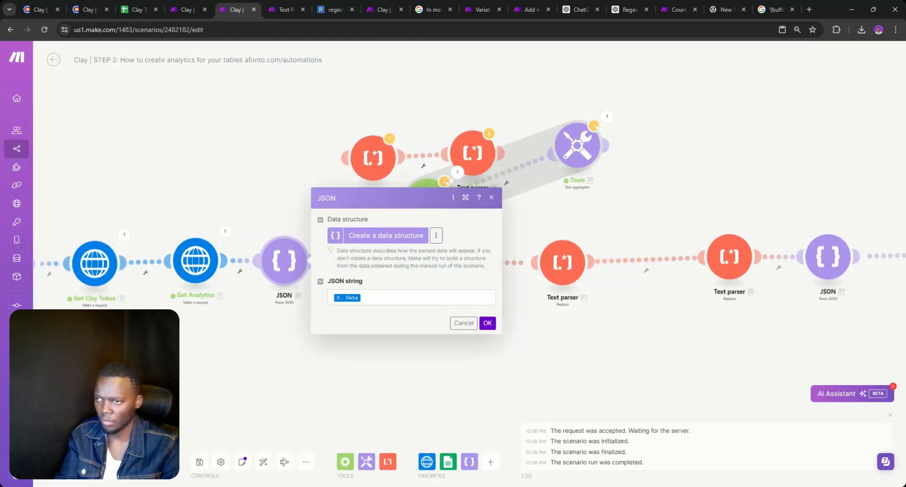
{"action": "left_click", "coordinate": [463, 323]}
{"action": "left_click", "coordinate": [333, 273]}
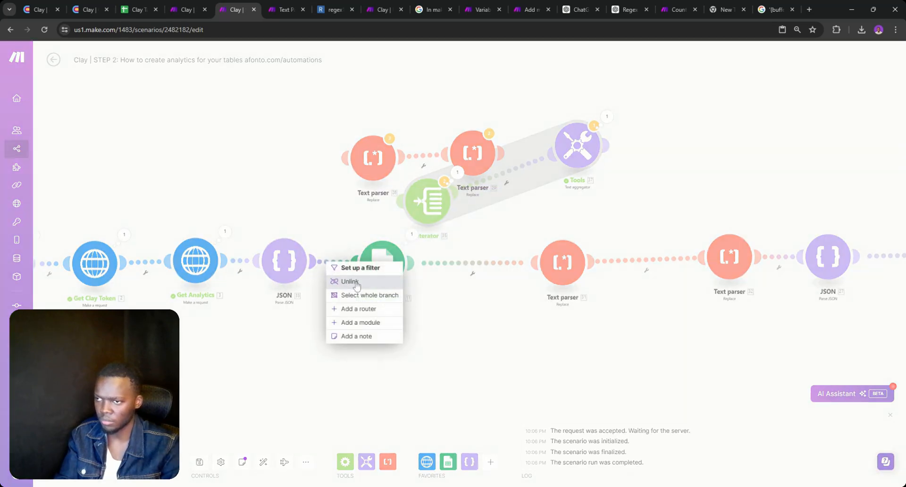
{"action": "left_click", "coordinate": [333, 282]}
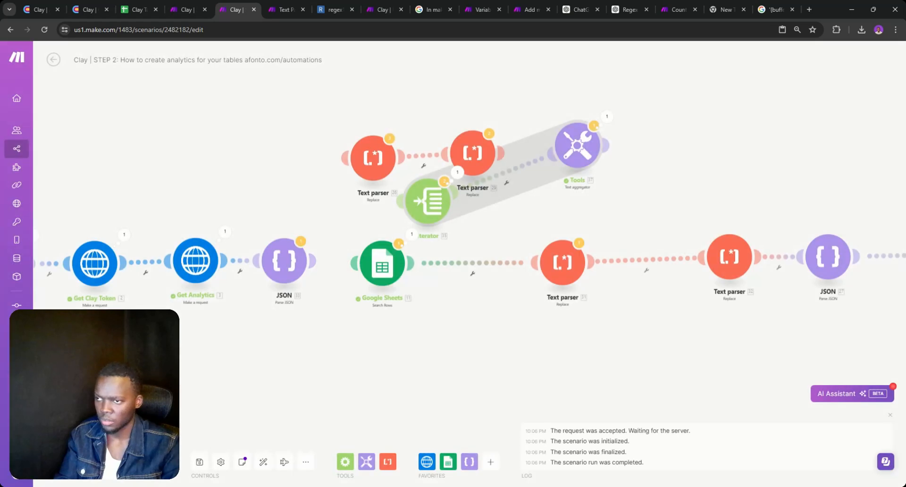
Run the scenario once and expand Get Analytics' output Data, showing status code 200
{"action": "left_click", "coordinate": [70, 462]}
{"action": "left_click", "coordinate": [279, 471]}
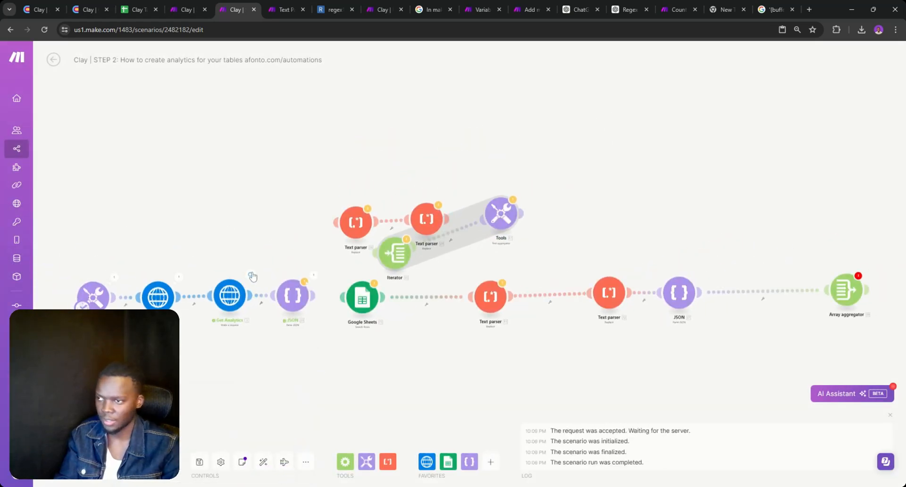
{"action": "left_click", "coordinate": [250, 275]}
{"action": "left_click", "coordinate": [300, 405]}
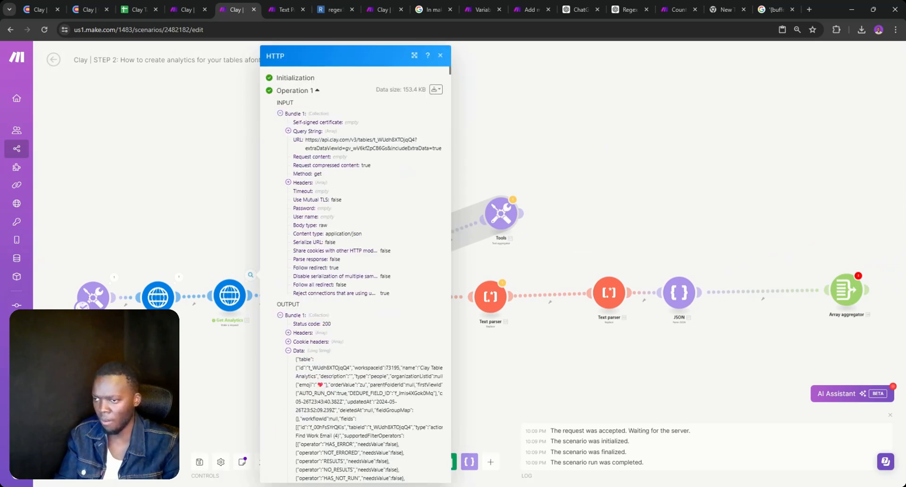
Search the Get Analytics response for "value" and select field id and value entries
{"action": "key", "text": "ctrl+f"}
{"action": "type", "text": "\"va"}
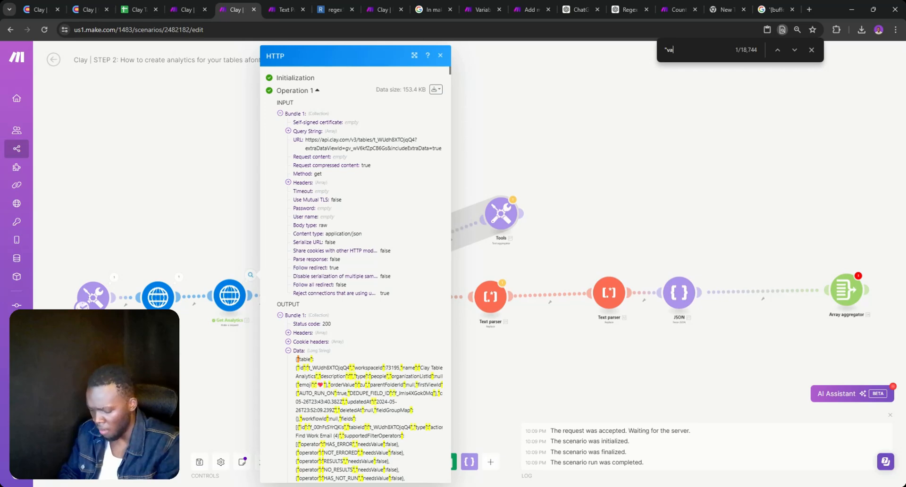
{"action": "type", "text": "lue\""}
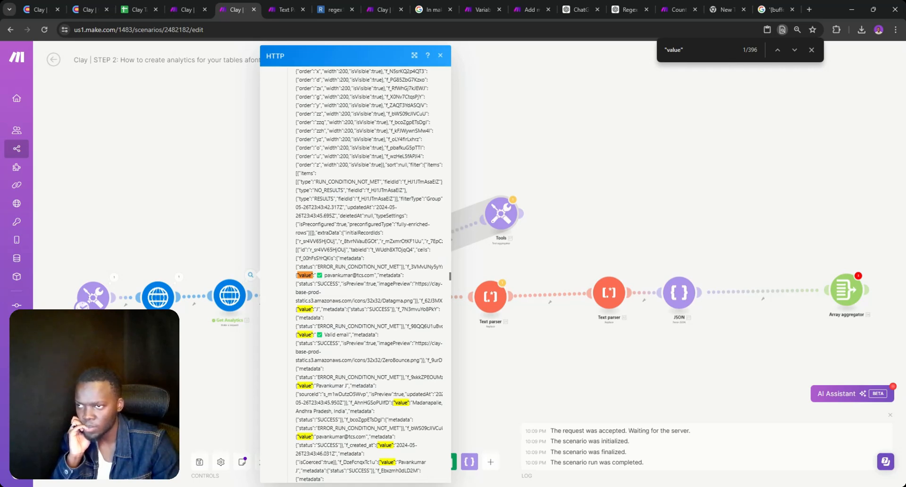
{"action": "left_click_drag", "start_coordinate": [297, 258], "coordinate": [318, 267]}
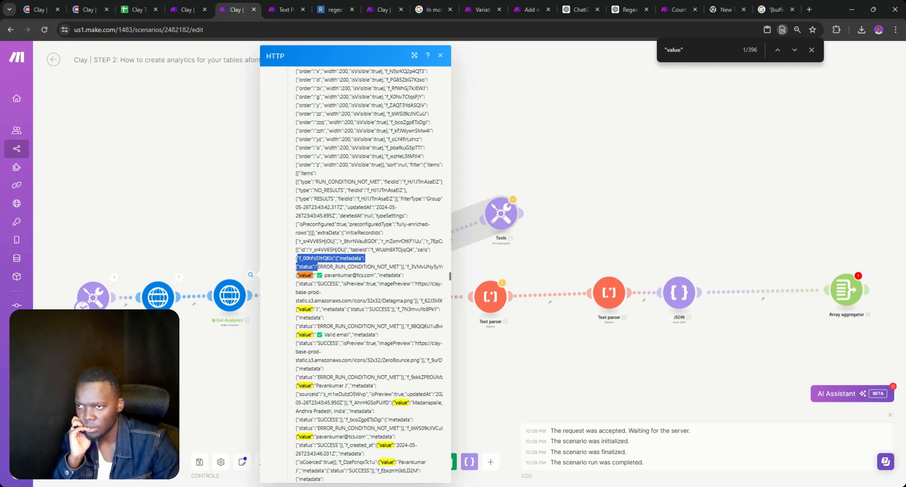
{"action": "double_click", "coordinate": [315, 258]}
{"action": "left_click", "coordinate": [333, 258]}
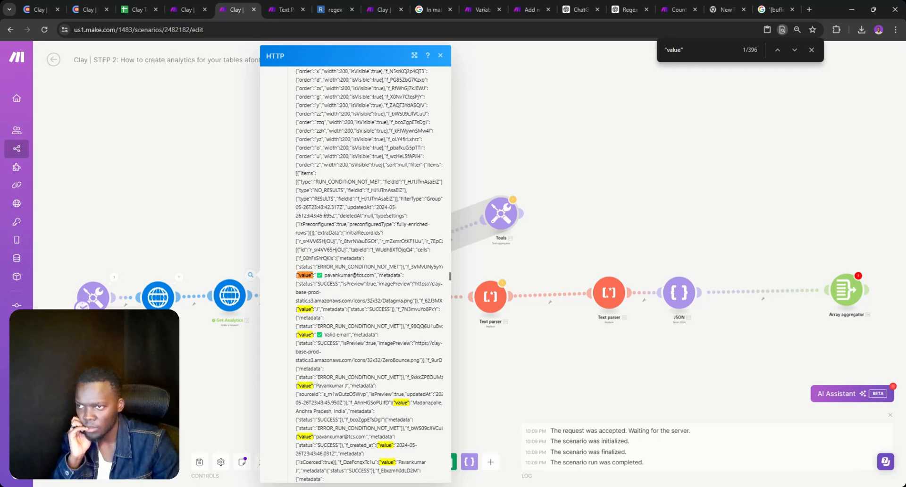
{"action": "double_click", "coordinate": [351, 258]}
{"action": "left_click", "coordinate": [350, 258]}
{"action": "left_click_drag", "start_coordinate": [376, 275], "coordinate": [297, 275]}
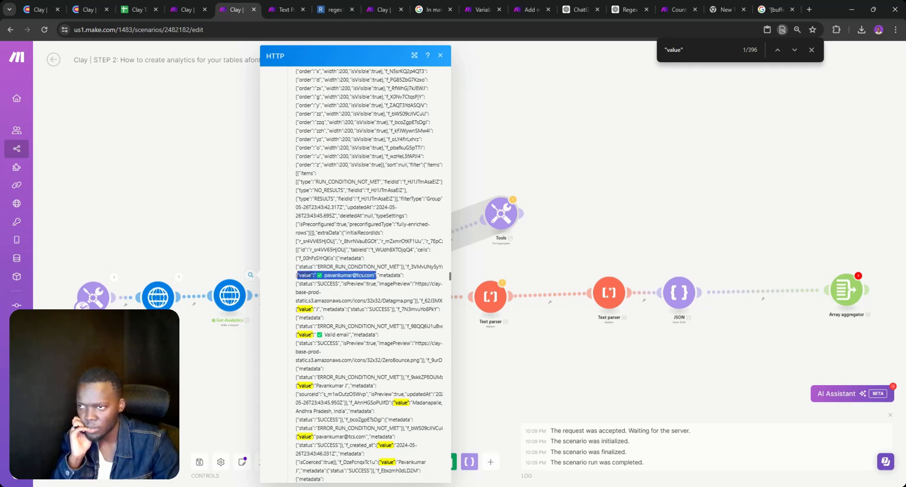
Check both Text parsers, then unlink them from each other and from Google Sheets
{"action": "left_click", "coordinate": [491, 298]}
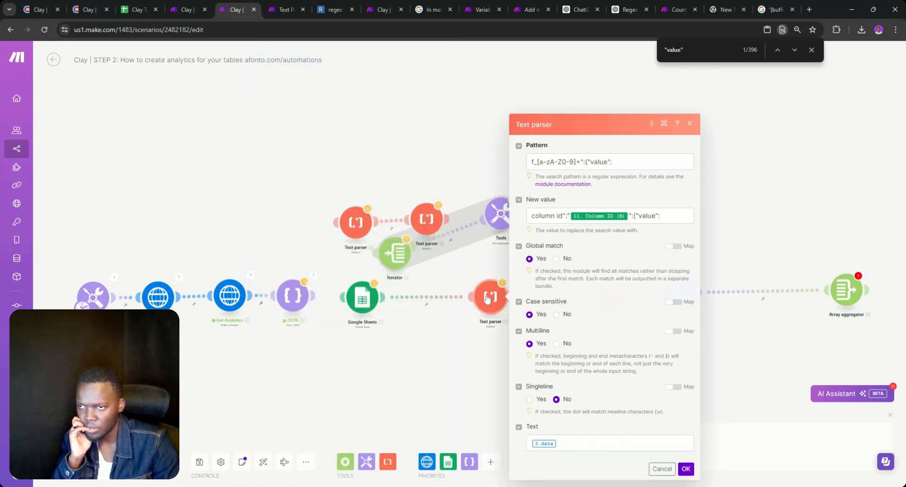
{"action": "left_click", "coordinate": [490, 297]}
{"action": "left_click", "coordinate": [472, 317]}
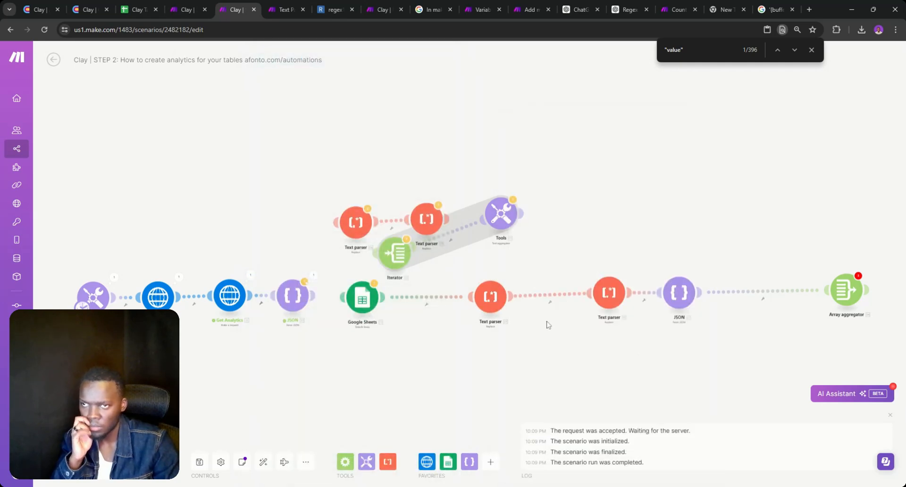
{"action": "left_click", "coordinate": [605, 295]}
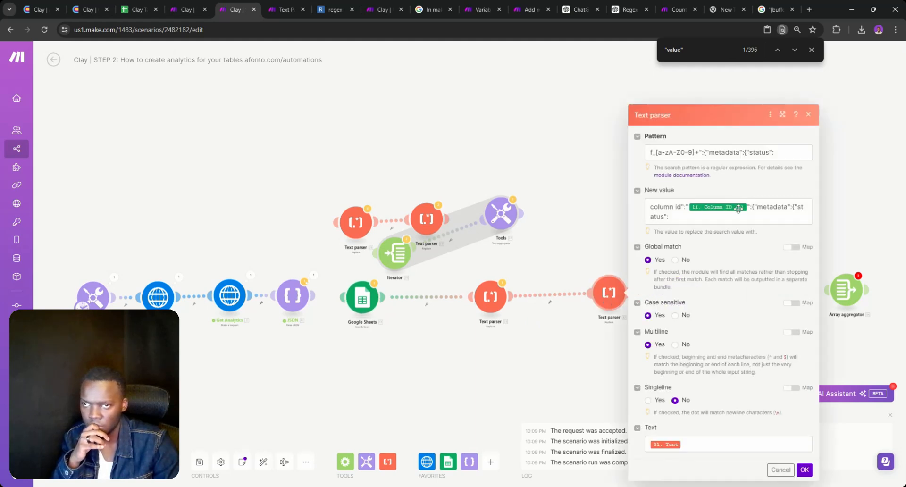
{"action": "left_click", "coordinate": [538, 296]}
{"action": "left_click", "coordinate": [539, 296]}
{"action": "left_click", "coordinate": [561, 314]}
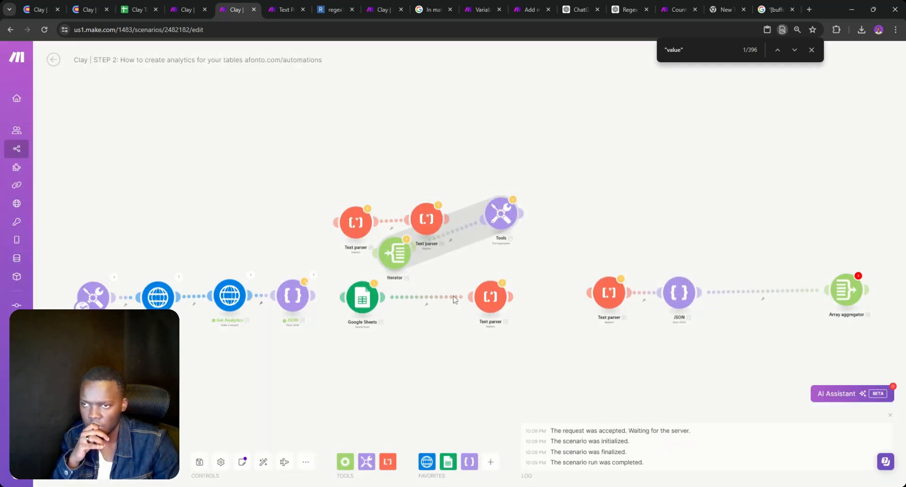
{"action": "left_click", "coordinate": [440, 297]}
{"action": "left_click", "coordinate": [456, 315]}
Place a Text parser right after Google Sheets and connect it onward to JSON
{"action": "left_click_drag", "start_coordinate": [498, 301], "coordinate": [574, 246]}
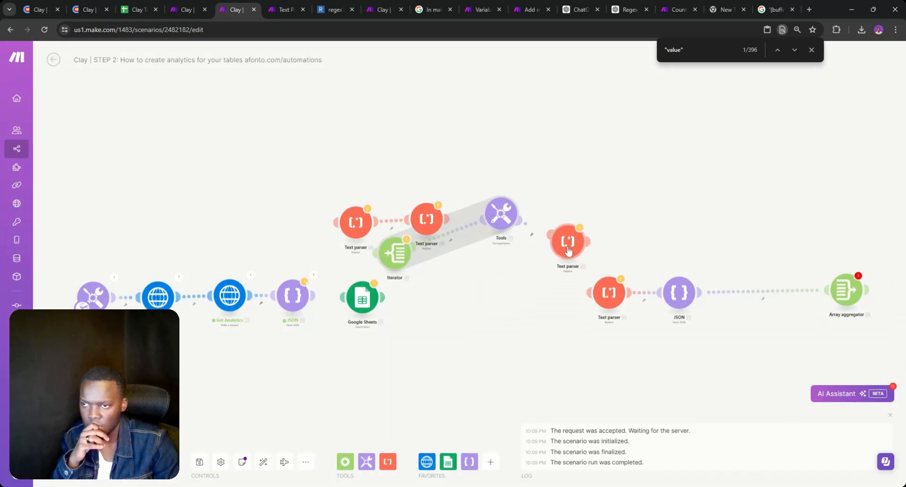
{"action": "left_click_drag", "start_coordinate": [590, 293], "coordinate": [358, 293]}
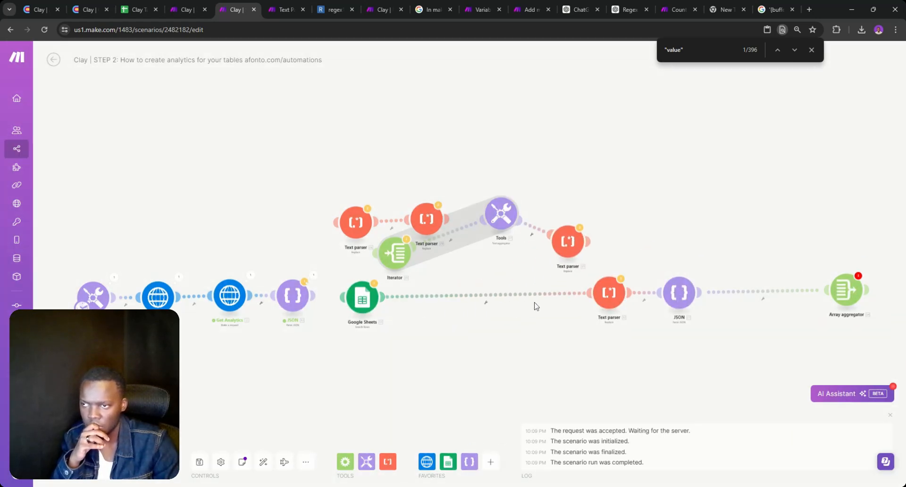
{"action": "left_click_drag", "start_coordinate": [609, 294], "coordinate": [478, 298]}
{"action": "left_click", "coordinate": [477, 297]}
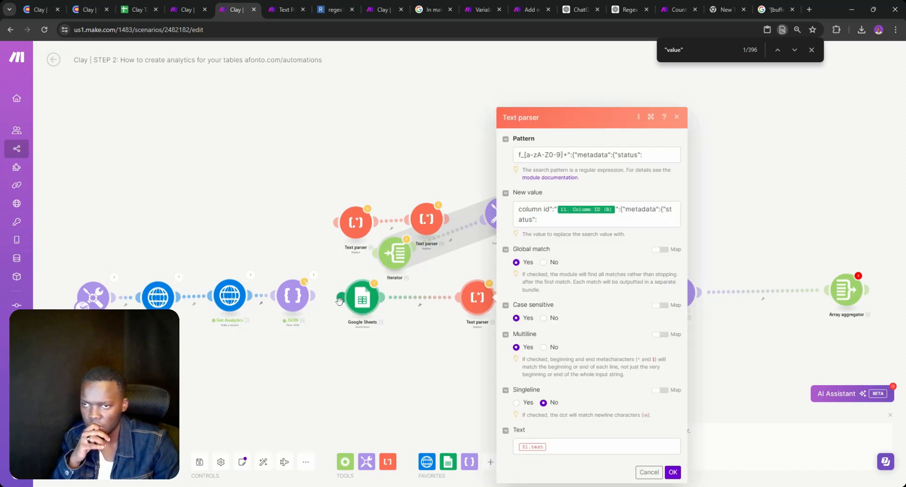
{"action": "left_click_drag", "start_coordinate": [340, 298], "coordinate": [293, 297]}
{"action": "double_click", "coordinate": [338, 326]}
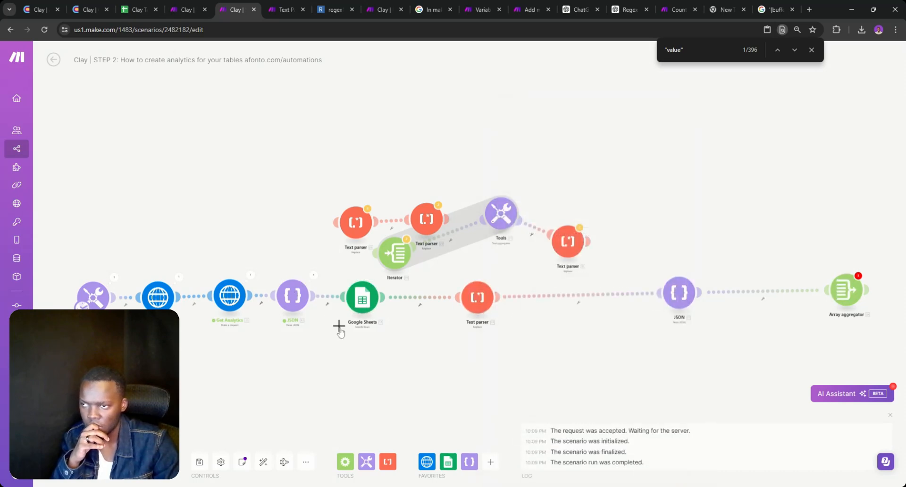
{"action": "left_click", "coordinate": [651, 357]}
Detach JSON from the Array aggregator, delete the empty module, and run the scenario
{"action": "left_click", "coordinate": [729, 293]}
{"action": "left_click", "coordinate": [744, 314]}
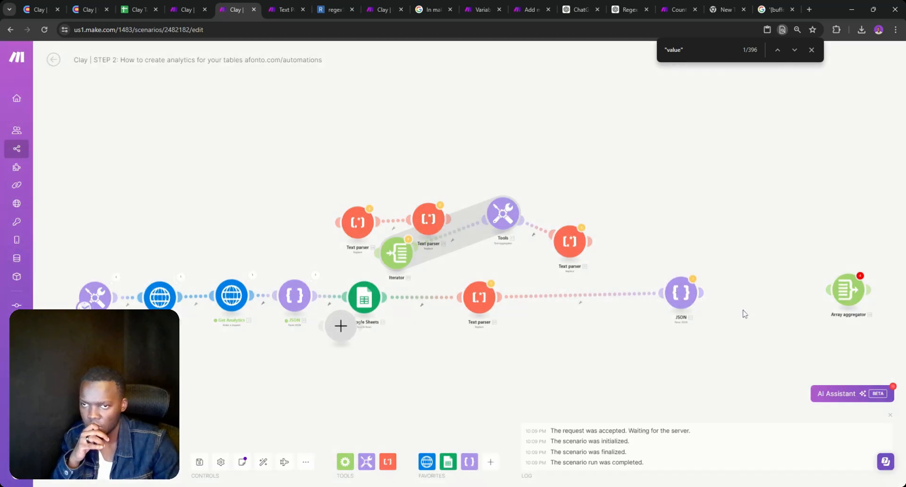
{"action": "right_click", "coordinate": [339, 328]}
{"action": "left_click", "coordinate": [348, 349]}
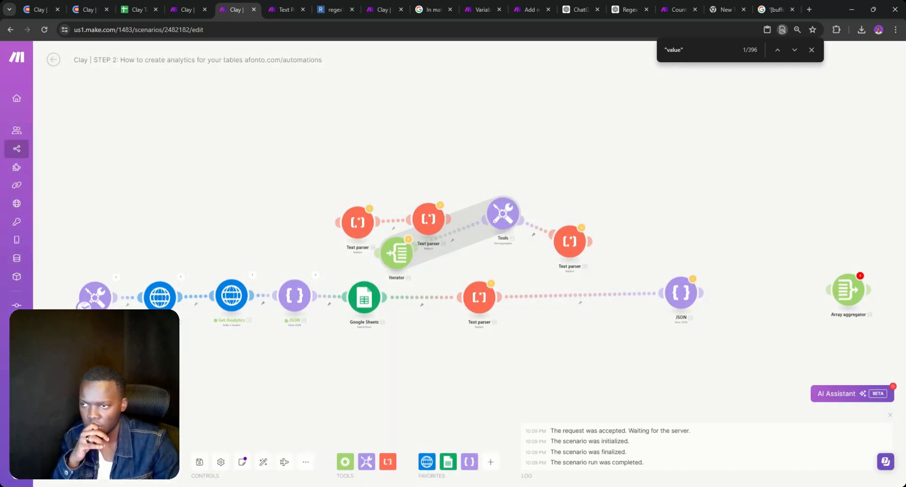
{"action": "left_click", "coordinate": [68, 462]}
{"action": "left_click", "coordinate": [268, 474]}
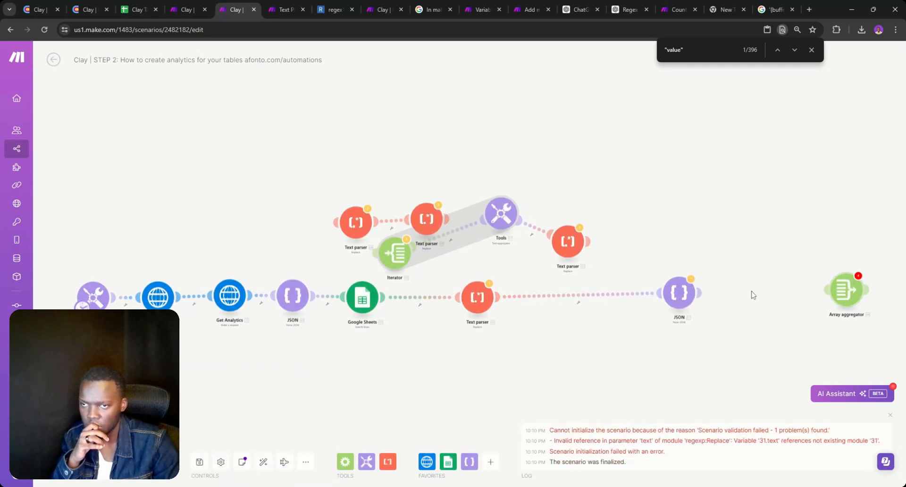
Review the JSON module settings and the Text parser–JSON filter without changing them
{"action": "left_click", "coordinate": [679, 292]}
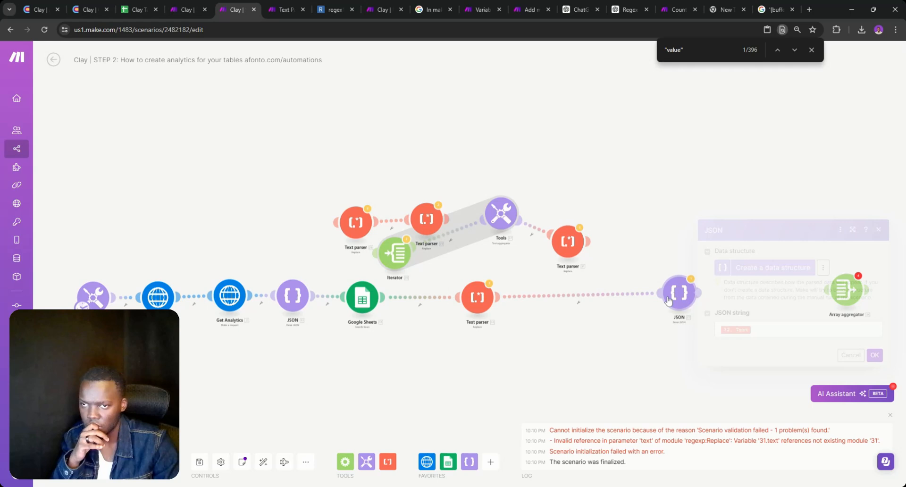
{"action": "left_click", "coordinate": [593, 297]}
{"action": "left_click", "coordinate": [449, 315]}
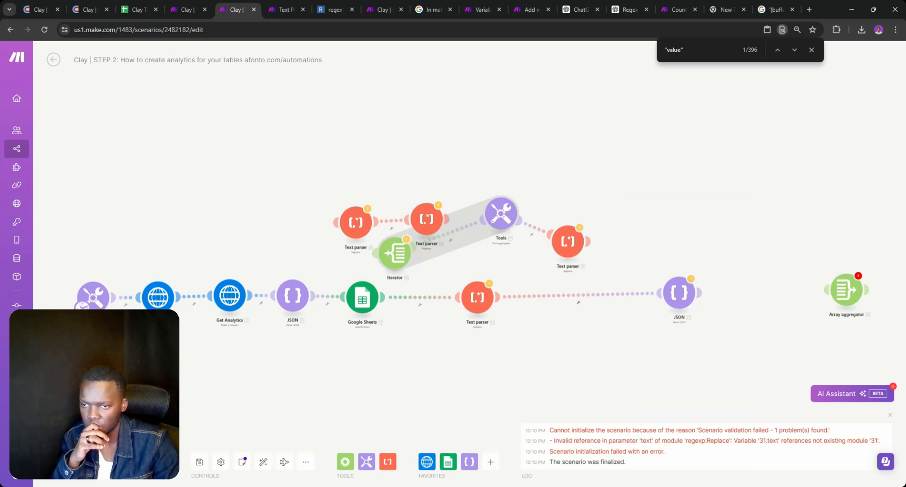
{"action": "scroll", "coordinate": [700, 358], "scroll_direction": "up", "scroll_amount": 3}
{"action": "left_click", "coordinate": [657, 228]}
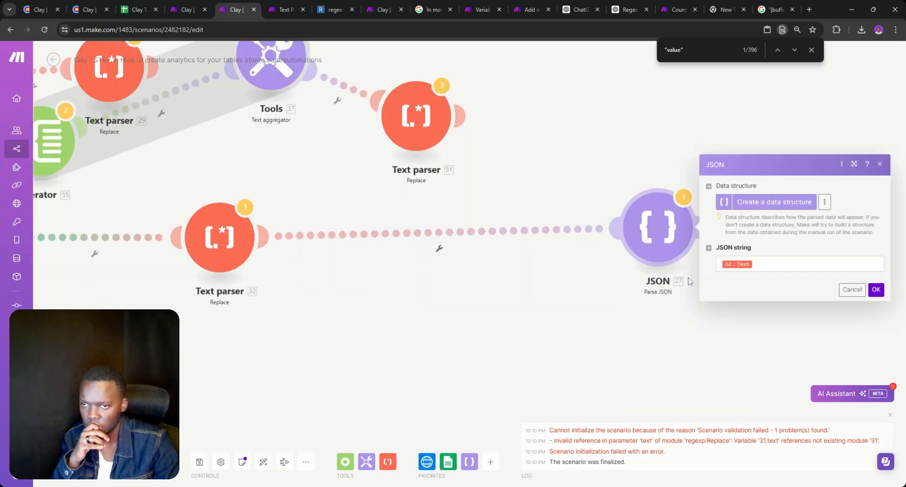
{"action": "left_click", "coordinate": [852, 289]}
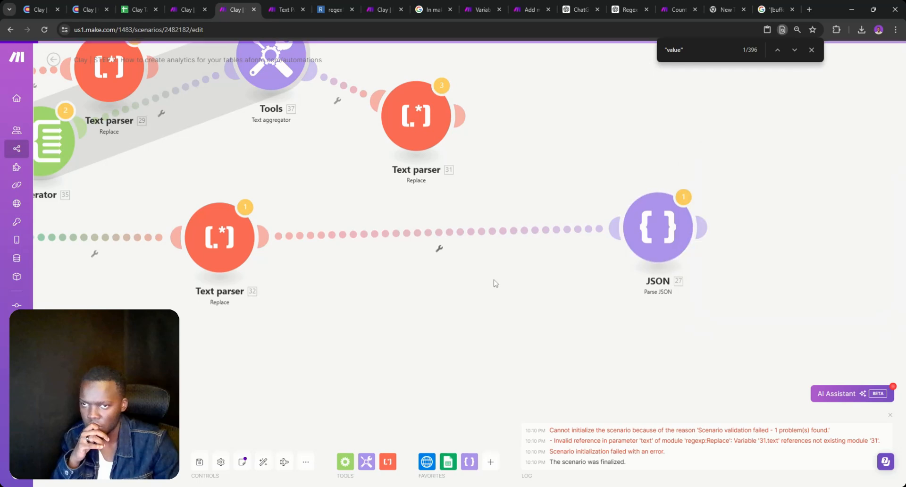
Replace Text parser 32's broken 31.text input with Get Analytics Data and run the scenario
{"action": "left_click", "coordinate": [236, 254]}
{"action": "left_click", "coordinate": [335, 384]}
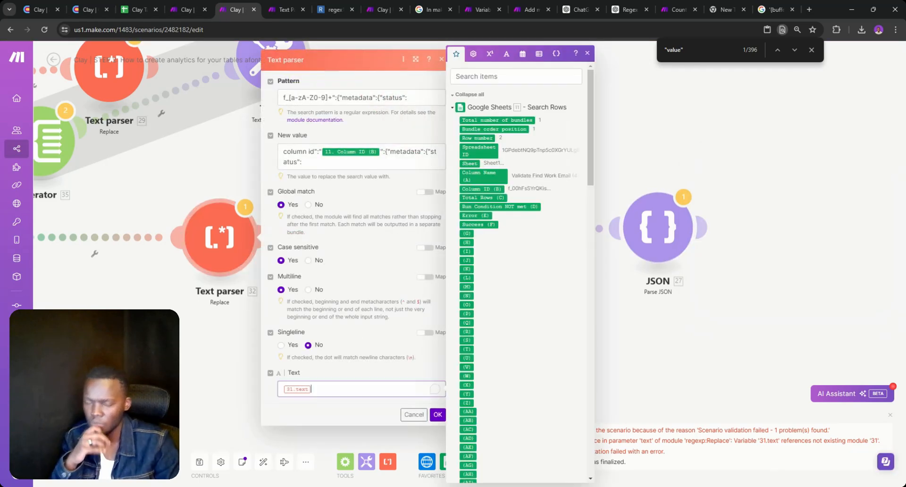
{"action": "key", "text": "BackSpace"}
{"action": "scroll", "coordinate": [498, 230], "scroll_direction": "down", "scroll_amount": 10}
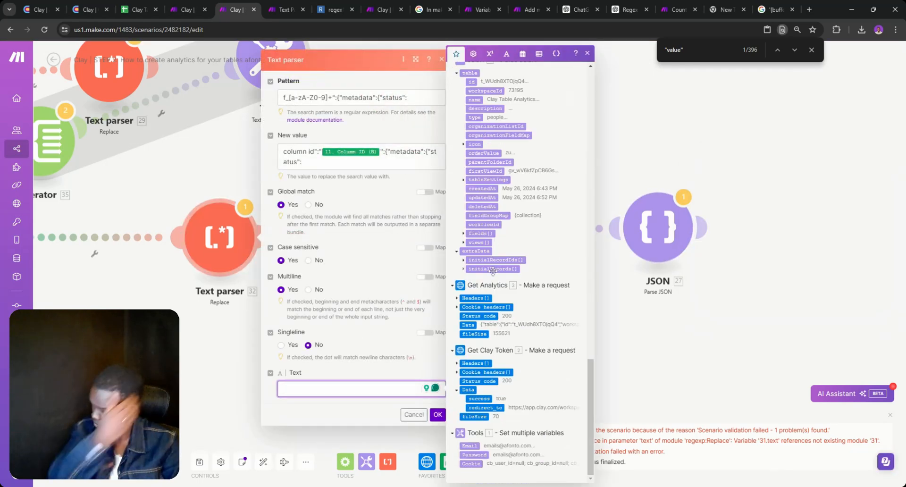
{"action": "left_click", "coordinate": [468, 325]}
{"action": "left_click", "coordinate": [438, 415]}
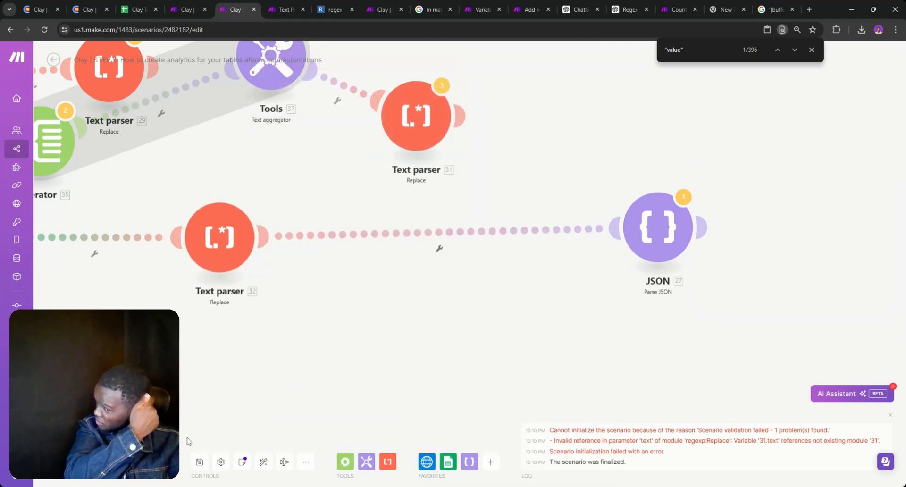
{"action": "left_click", "coordinate": [72, 462]}
{"action": "left_click", "coordinate": [254, 476]}
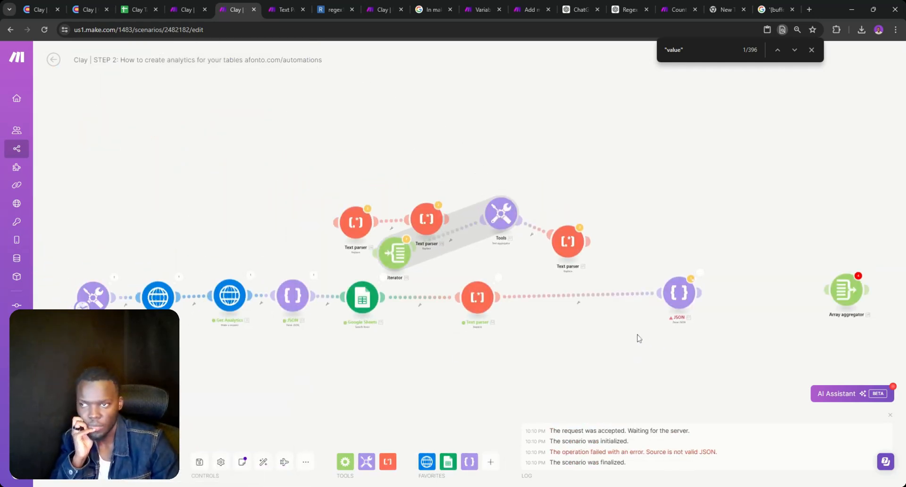
{"action": "left_click_drag", "start_coordinate": [634, 335], "coordinate": [495, 339]}
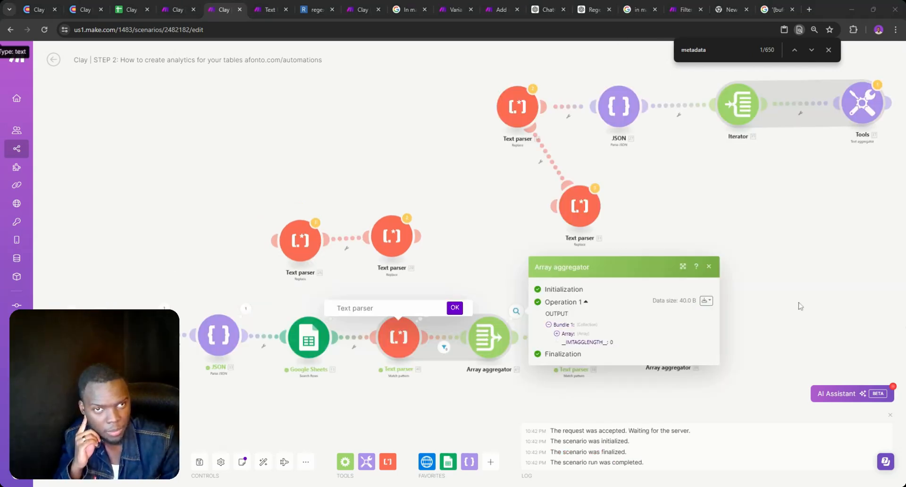
{"action": "left_click", "coordinate": [385, 383]}
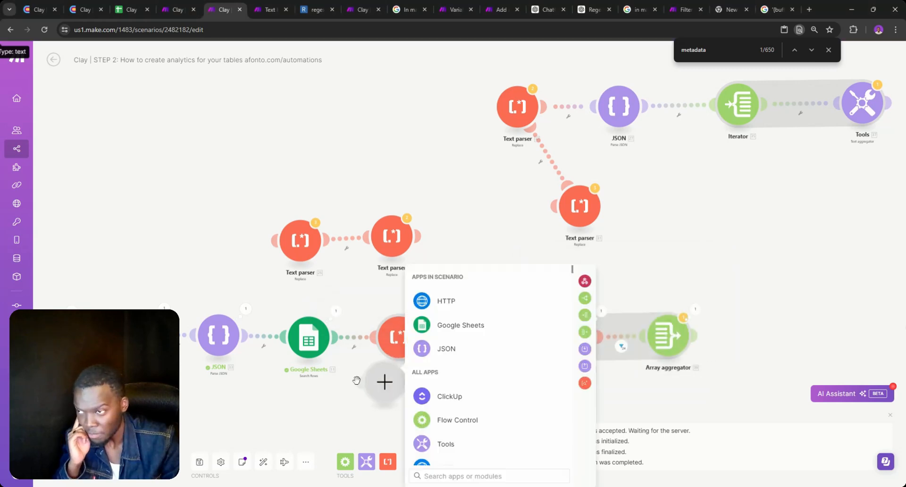
{"action": "left_click", "coordinate": [385, 412]}
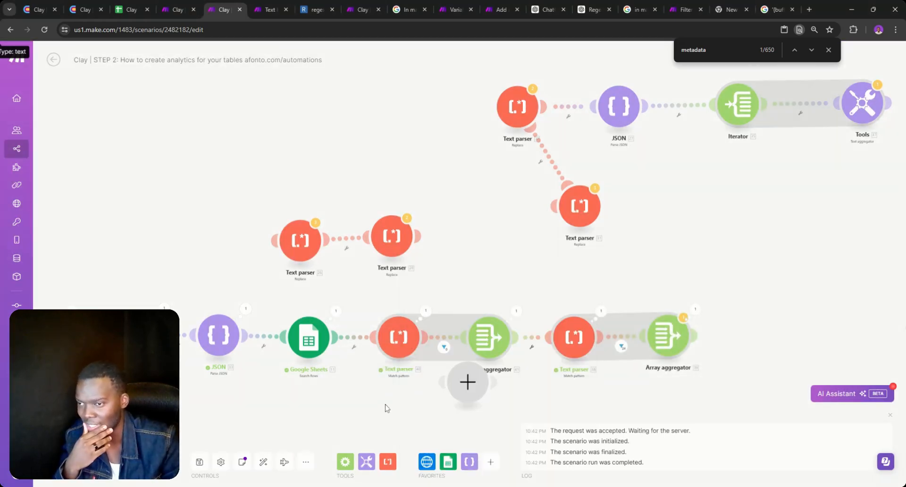
{"action": "left_click", "coordinate": [467, 381]}
{"action": "left_click", "coordinate": [484, 404]}
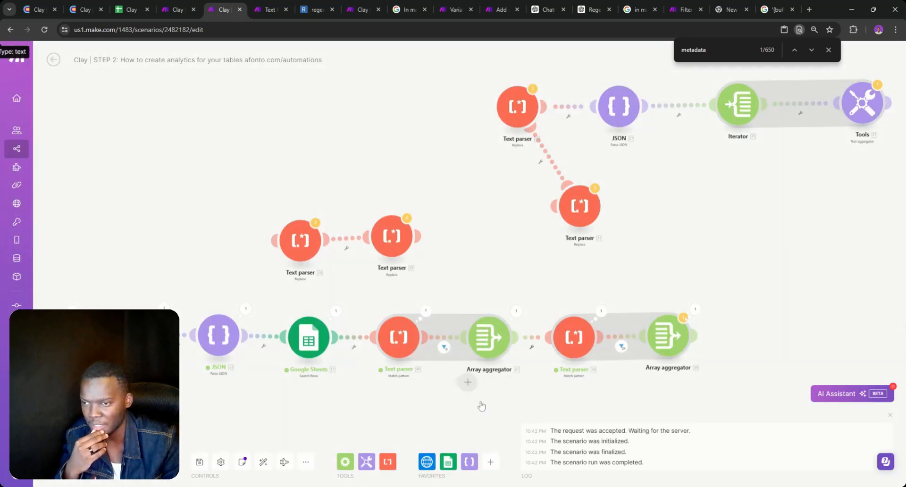
{"action": "left_click", "coordinate": [397, 348]}
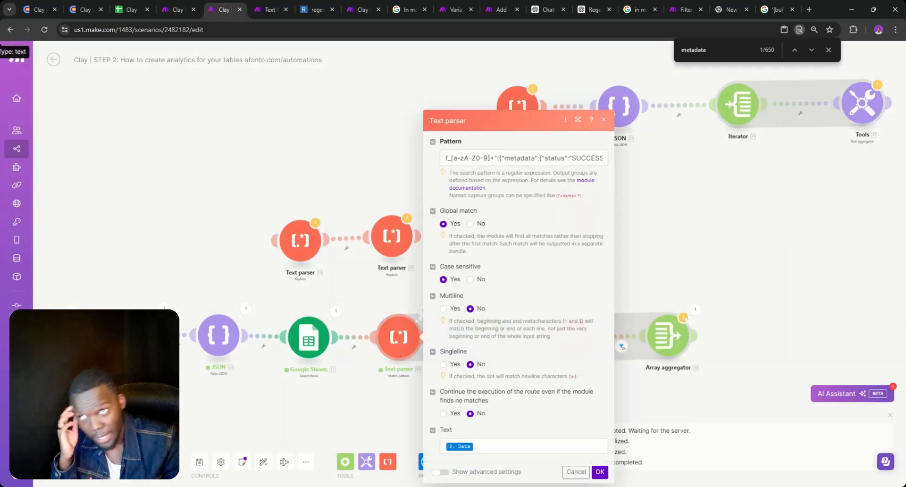
{"action": "triple_click", "coordinate": [520, 158]}
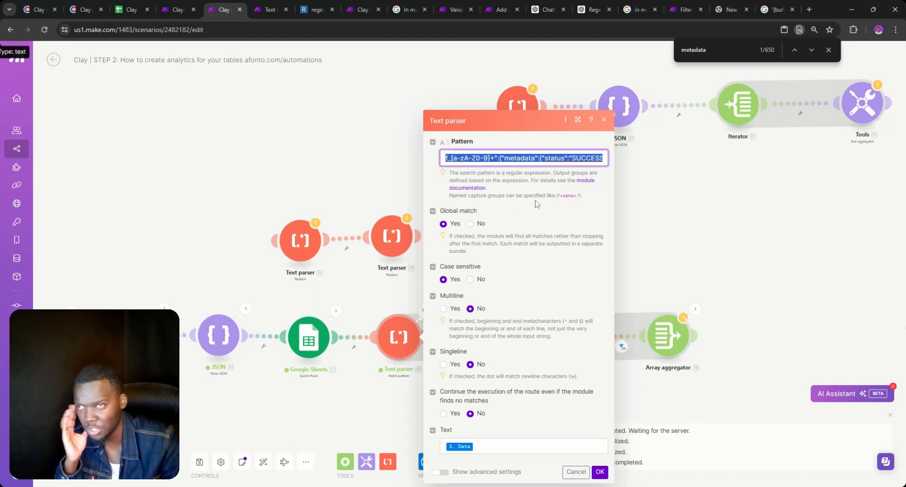
{"action": "left_click", "coordinate": [829, 50]}
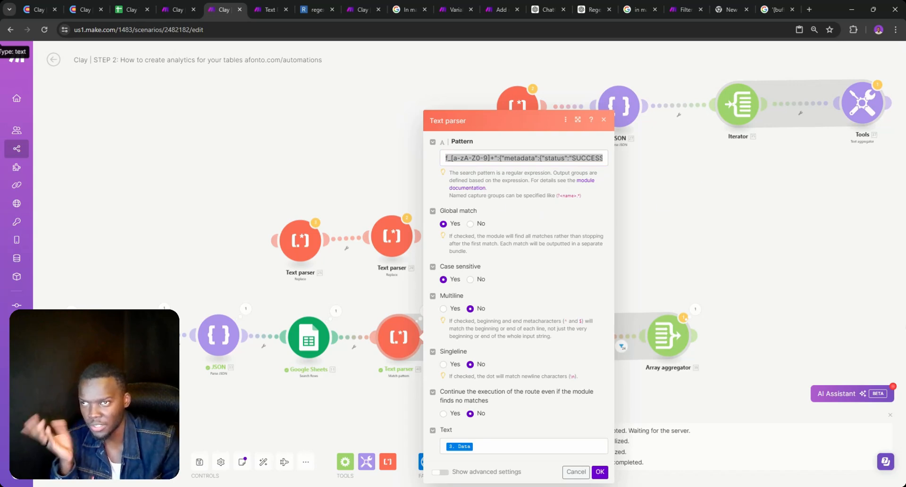
{"action": "left_click", "coordinate": [679, 269]}
{"action": "right_click", "coordinate": [680, 264]}
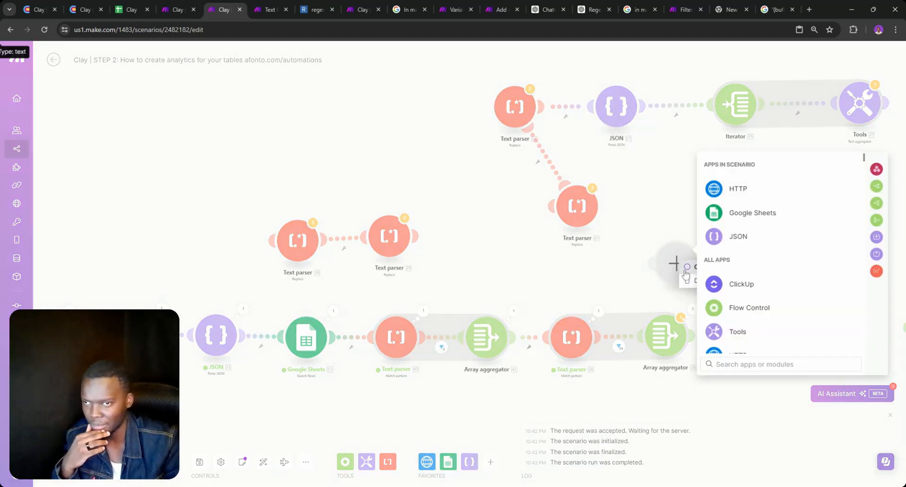
{"action": "left_click", "coordinate": [685, 278]}
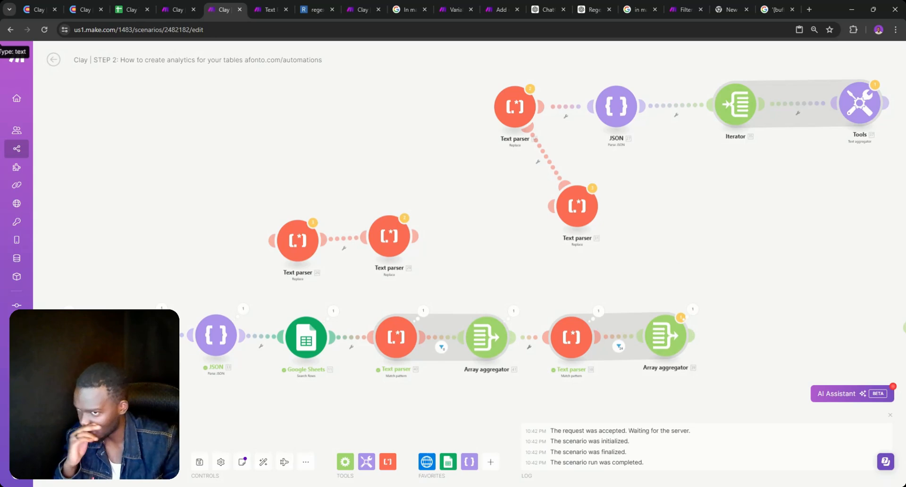
{"action": "left_click", "coordinate": [136, 336]}
Open the HTTP module's output Data and search it for 'matatadat'
{"action": "left_click", "coordinate": [431, 282]}
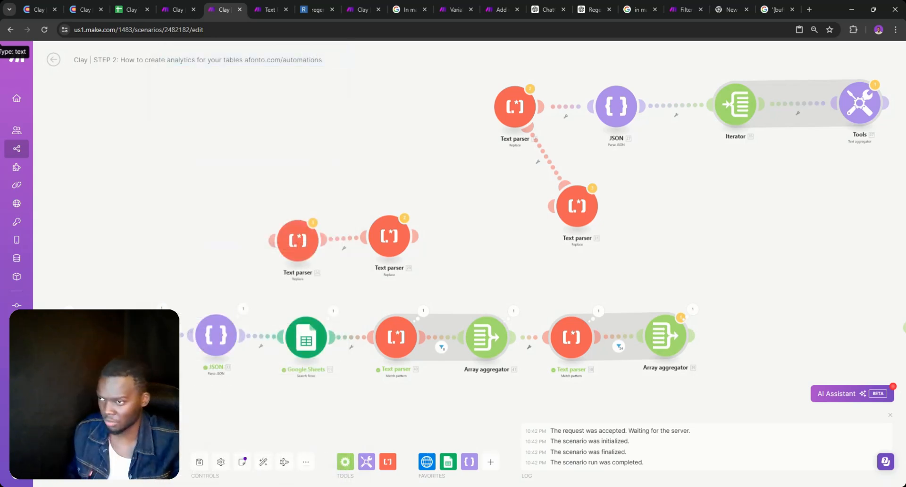
{"action": "left_click", "coordinate": [161, 310]}
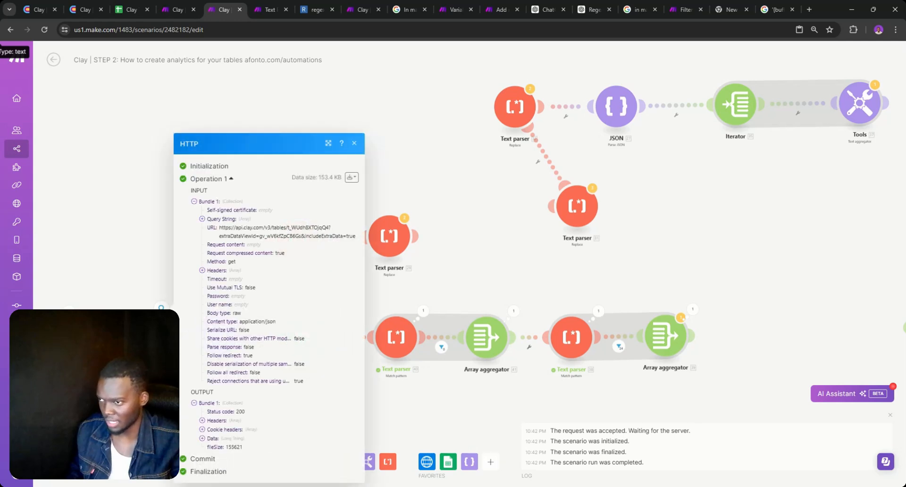
{"action": "left_click", "coordinate": [210, 439]}
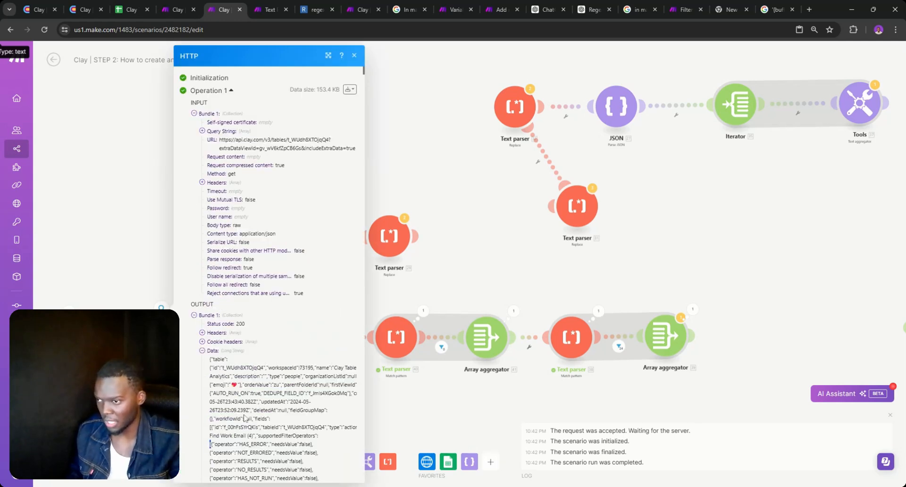
{"action": "key", "text": "ctrl+f"}
{"action": "type", "text": "ma"}
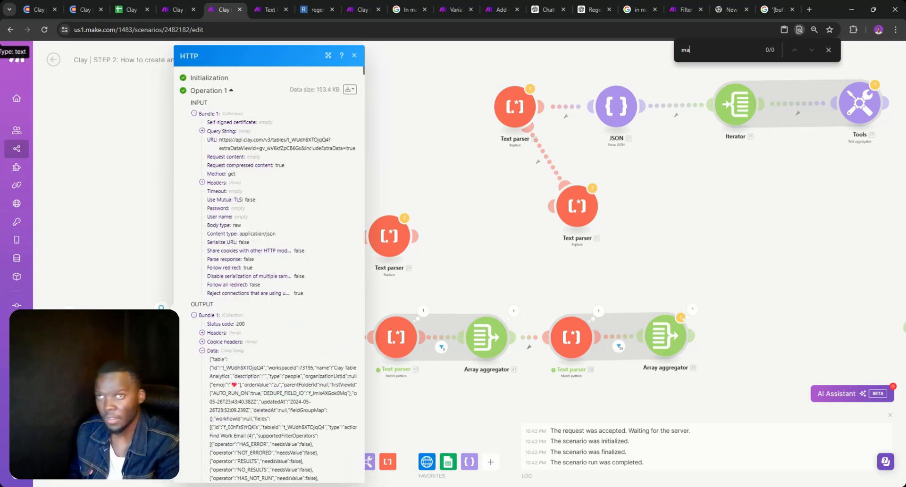
{"action": "type", "text": "tatadat"}
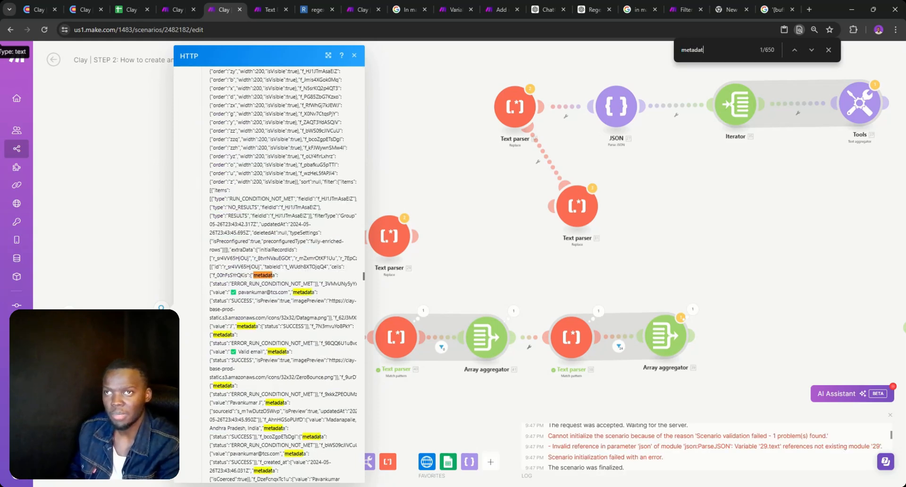
Scroll through the metadata statuses, then close the HTTP output panel
{"action": "scroll", "coordinate": [243, 297], "scroll_direction": "down", "scroll_amount": 5}
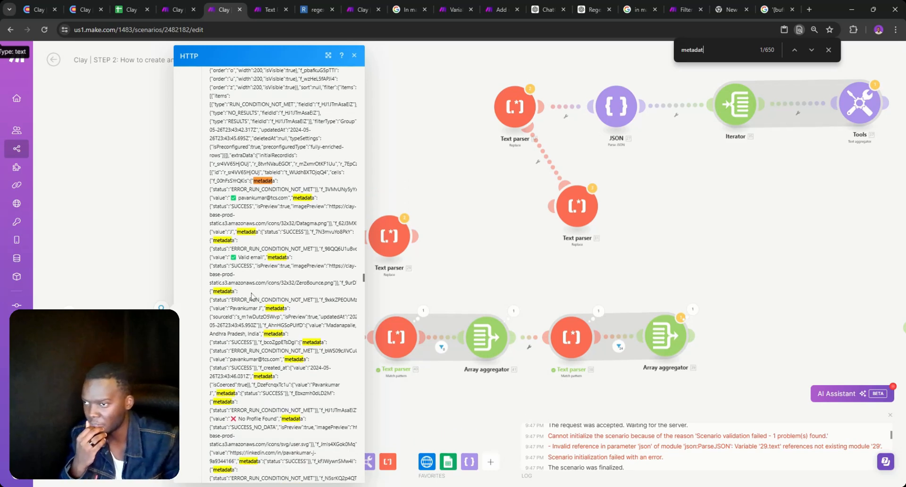
{"action": "scroll", "coordinate": [269, 306], "scroll_direction": "down", "scroll_amount": 1}
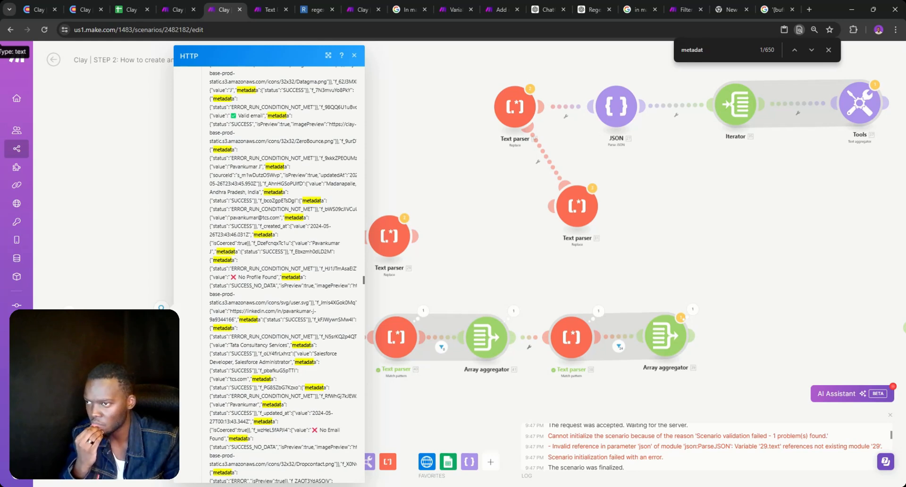
{"action": "scroll", "coordinate": [276, 291], "scroll_direction": "down", "scroll_amount": 2}
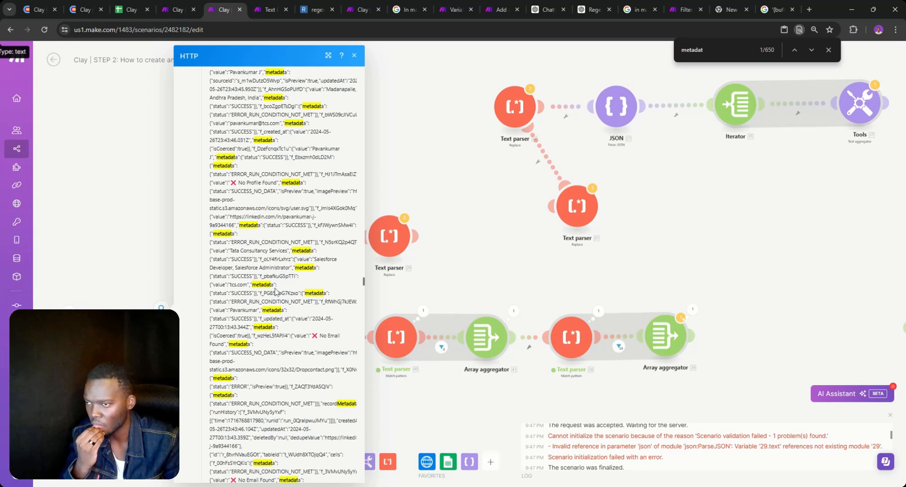
{"action": "scroll", "coordinate": [277, 291], "scroll_direction": "down", "scroll_amount": 1}
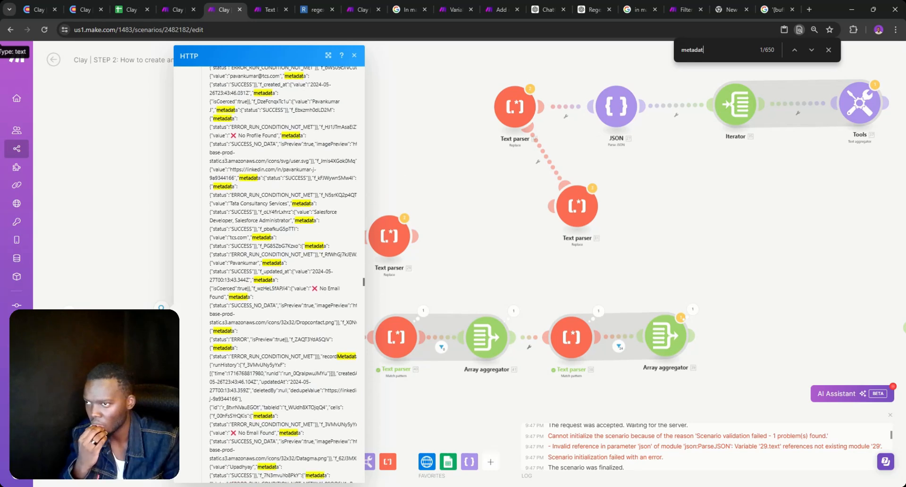
{"action": "scroll", "coordinate": [260, 308], "scroll_direction": "down", "scroll_amount": 2}
{"action": "scroll", "coordinate": [260, 309], "scroll_direction": "down", "scroll_amount": 1}
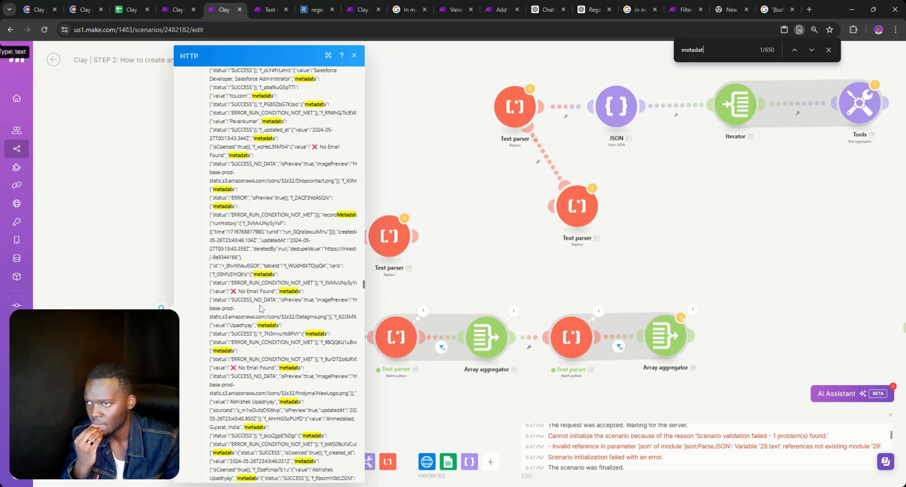
{"action": "scroll", "coordinate": [260, 309], "scroll_direction": "down", "scroll_amount": 1}
{"action": "scroll", "coordinate": [260, 309], "scroll_direction": "down", "scroll_amount": 1}
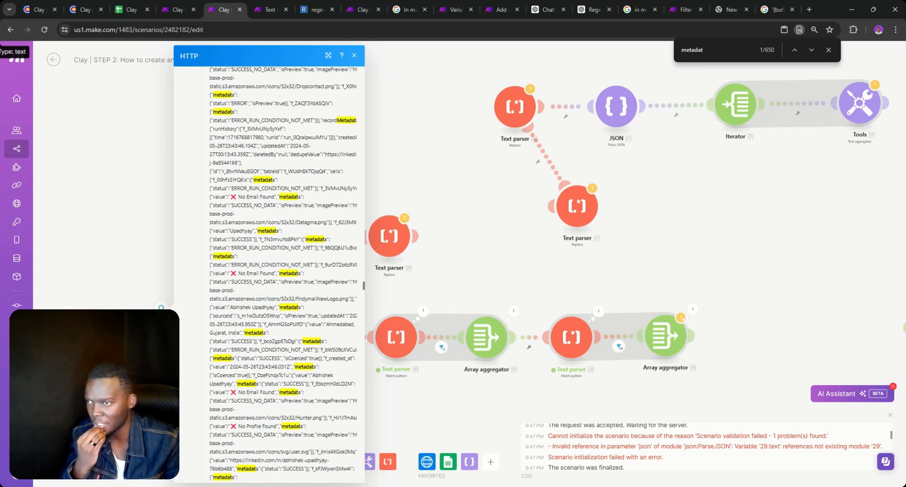
{"action": "scroll", "coordinate": [258, 266], "scroll_direction": "down", "scroll_amount": 3}
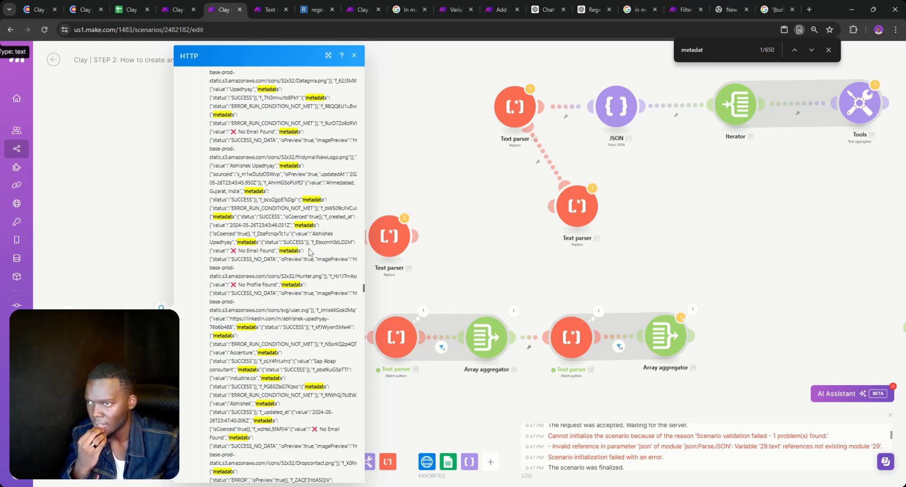
{"action": "left_click", "coordinate": [546, 268]}
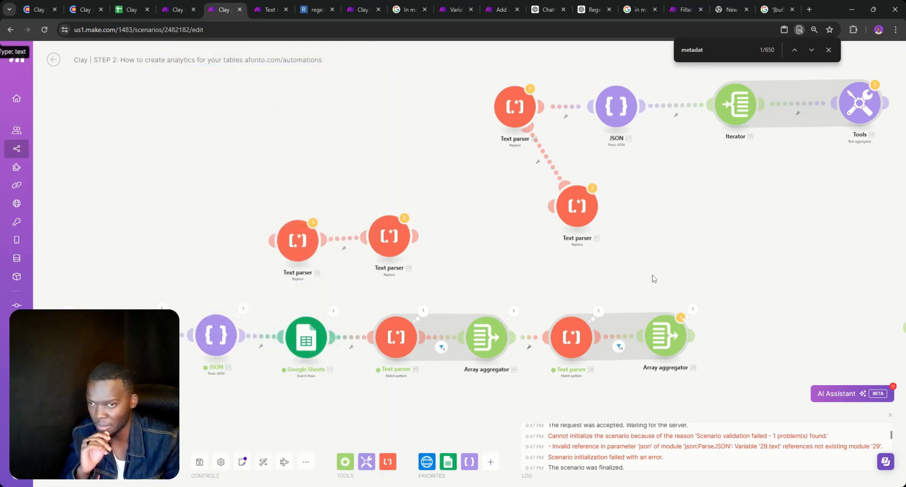
Inspect the Match pattern parser's output bundles, then switch to the Clay Table Analytics spreadsheet
{"action": "left_click_drag", "start_coordinate": [670, 288], "coordinate": [601, 249]}
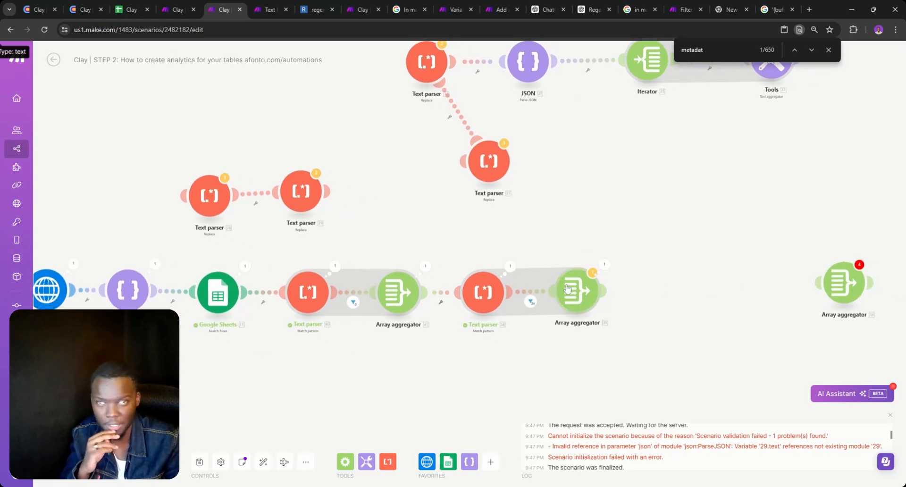
{"action": "left_click", "coordinate": [334, 267]}
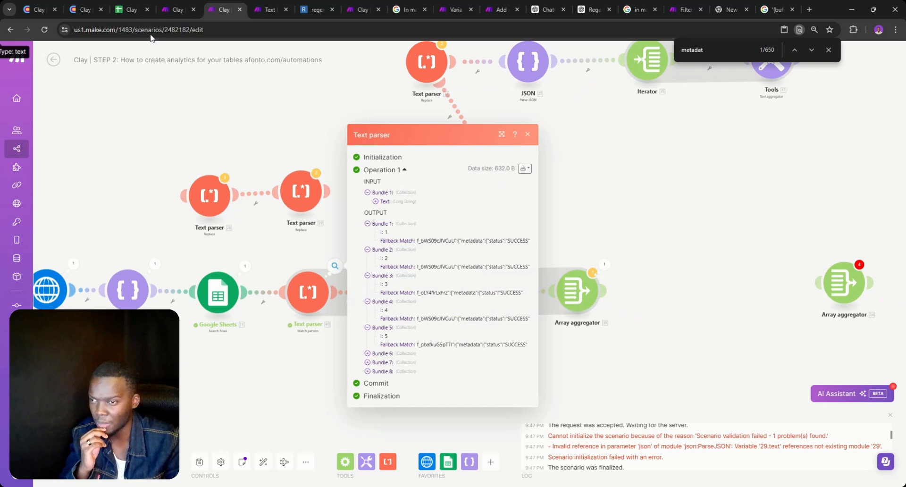
{"action": "left_click", "coordinate": [128, 10]}
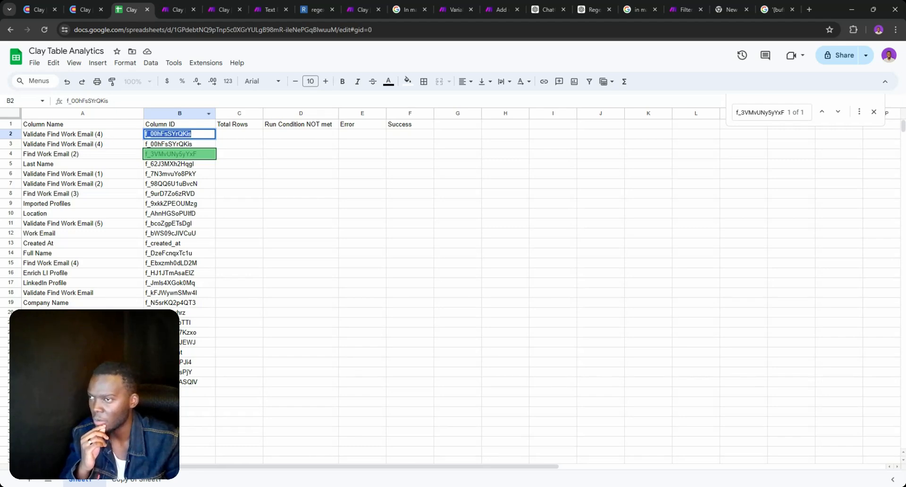
Compare columns with the Clay table and delete duplicate row 2, Validate Find Work Email (4)
{"action": "left_click", "coordinate": [86, 10]}
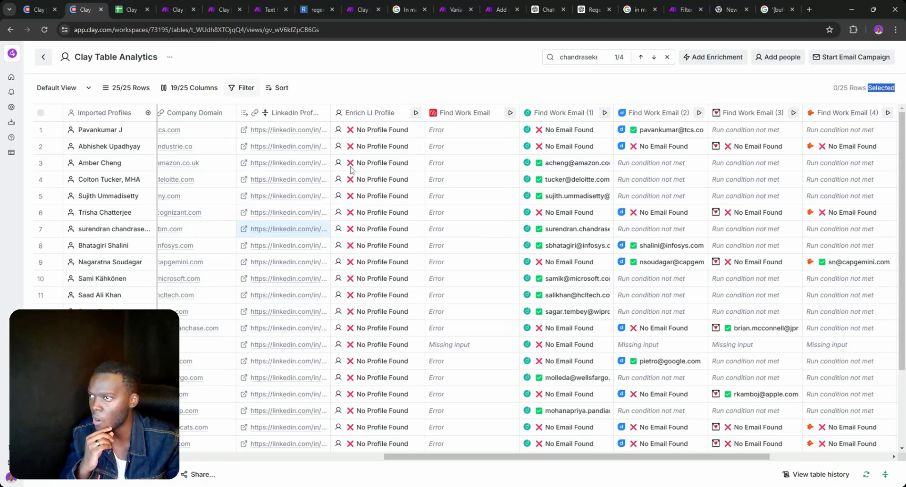
{"action": "left_click_drag", "start_coordinate": [538, 460], "coordinate": [645, 460]}
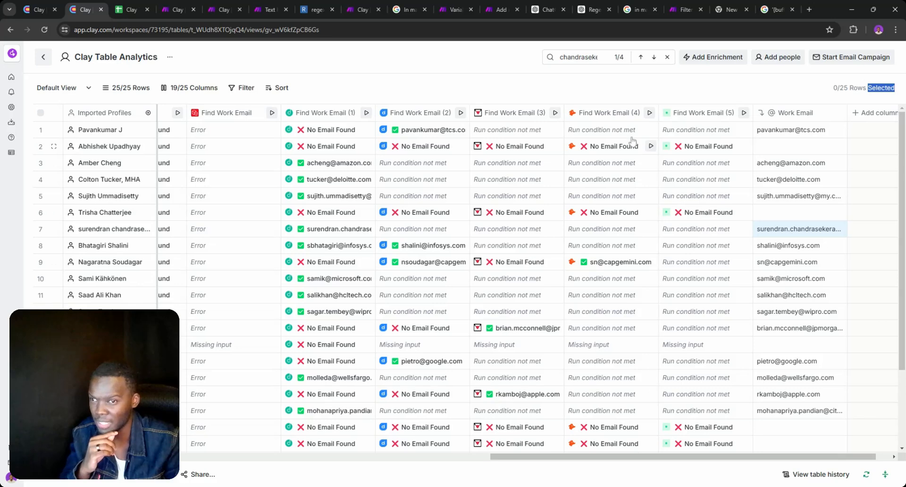
{"action": "scroll", "coordinate": [632, 137], "scroll_direction": "down", "scroll_amount": 3}
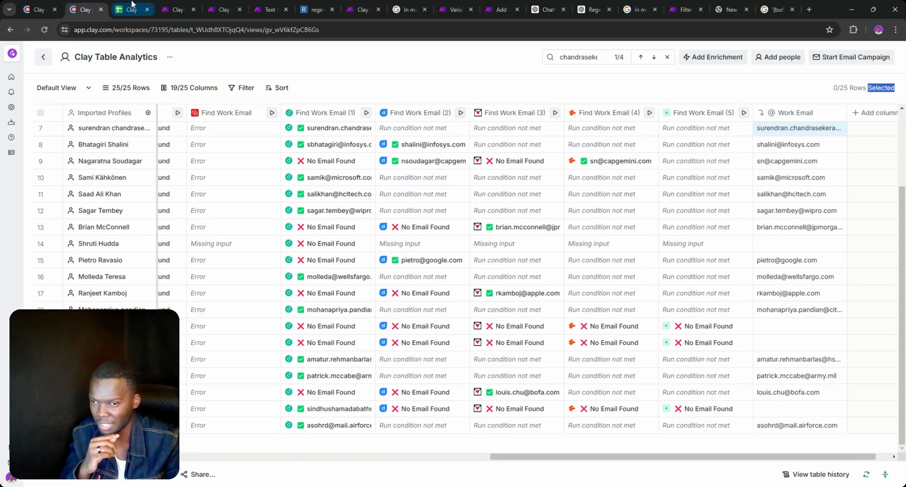
{"action": "left_click", "coordinate": [132, 9]}
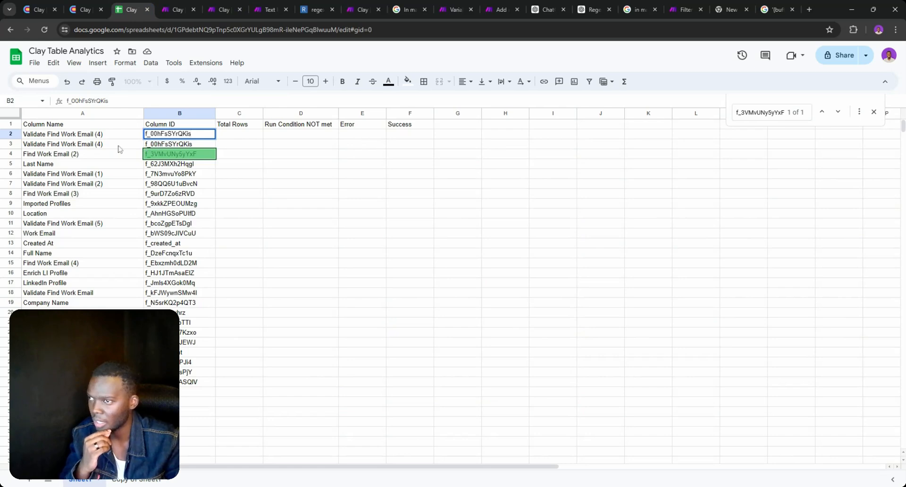
{"action": "left_click", "coordinate": [89, 149]}
{"action": "left_click", "coordinate": [13, 134]}
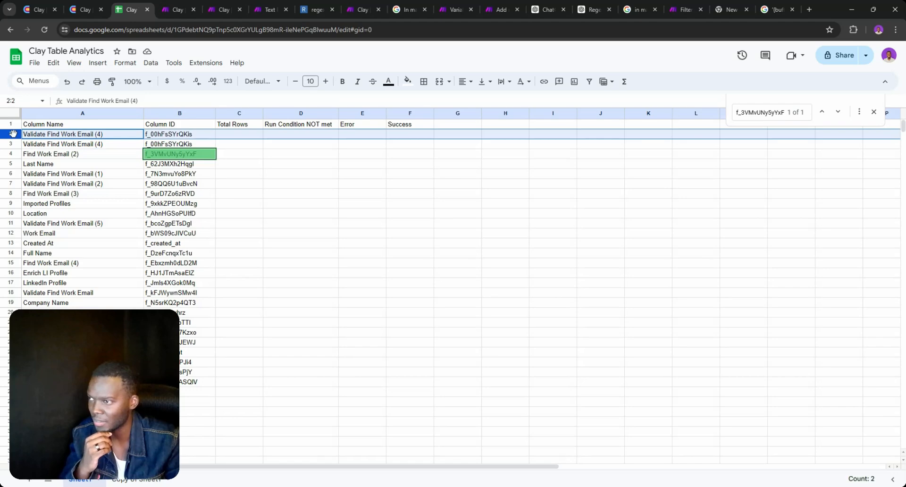
{"action": "right_click", "coordinate": [13, 134]}
{"action": "left_click", "coordinate": [66, 242]}
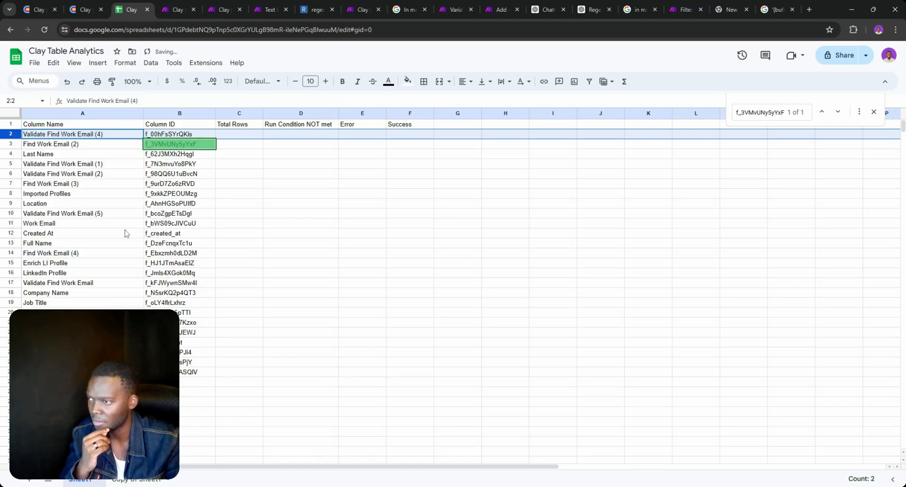
Recheck the Clay table, then return to the Make scenario
{"action": "left_click", "coordinate": [90, 9]}
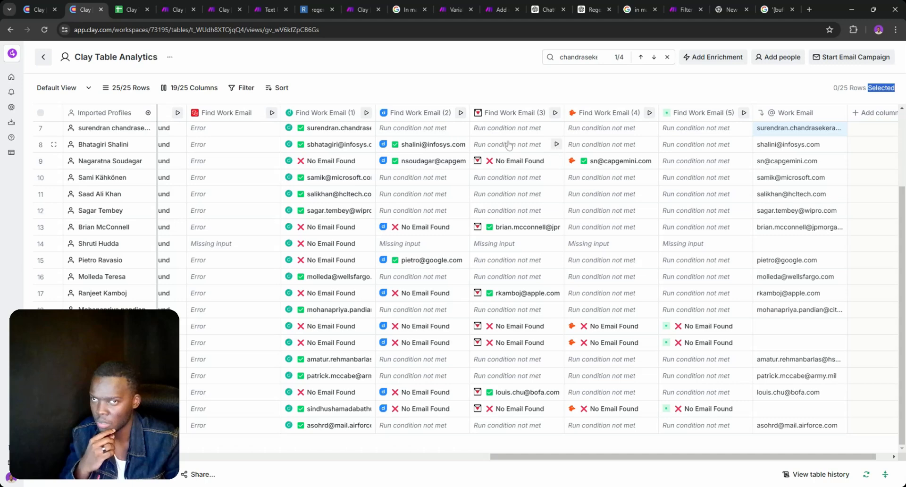
{"action": "scroll", "coordinate": [599, 174], "scroll_direction": "up", "scroll_amount": 3}
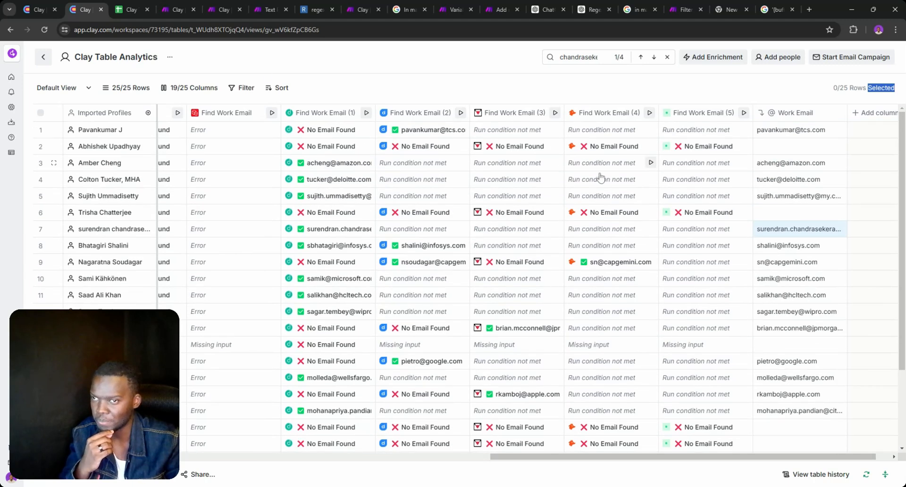
{"action": "left_click", "coordinate": [128, 5]}
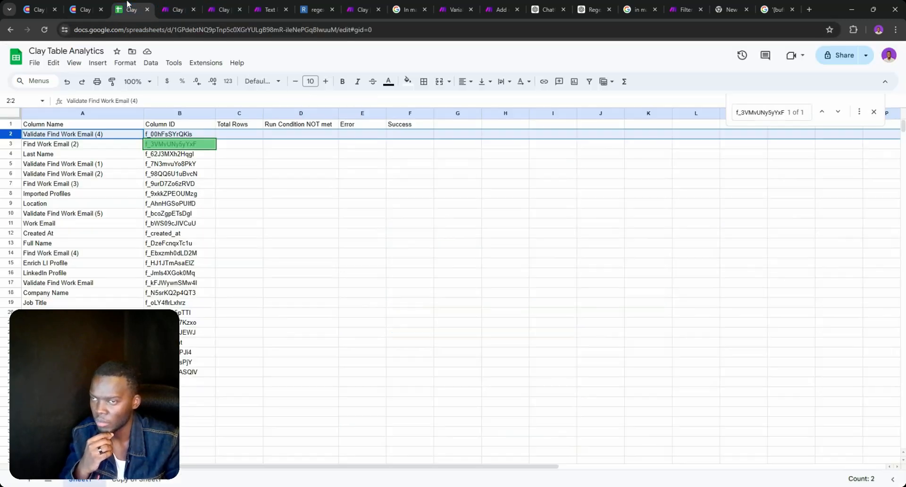
{"action": "left_click", "coordinate": [179, 7]}
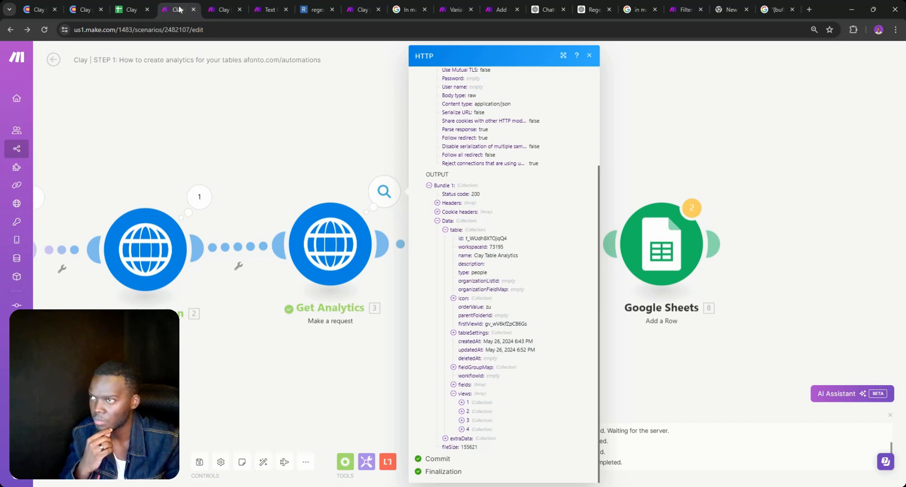
Change Search Rows' Maximum number of returned rows from 1 to 3 and start a run
{"action": "left_click", "coordinate": [229, 5]}
{"action": "left_click", "coordinate": [218, 291]}
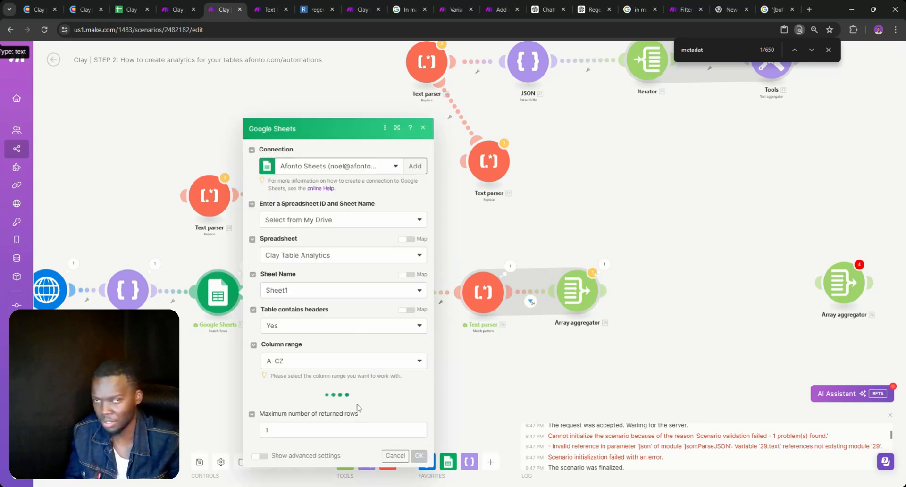
{"action": "left_click", "coordinate": [344, 445]}
{"action": "key", "text": "BackSpace"}
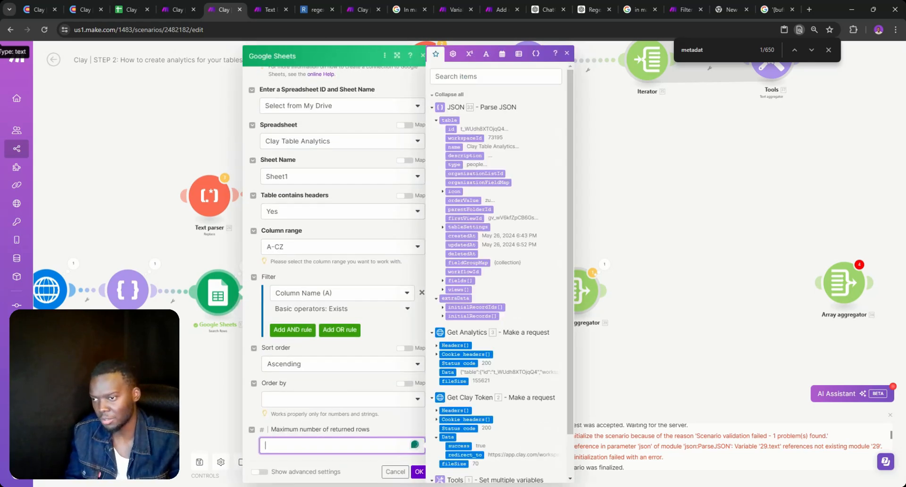
{"action": "type", "text": "3"}
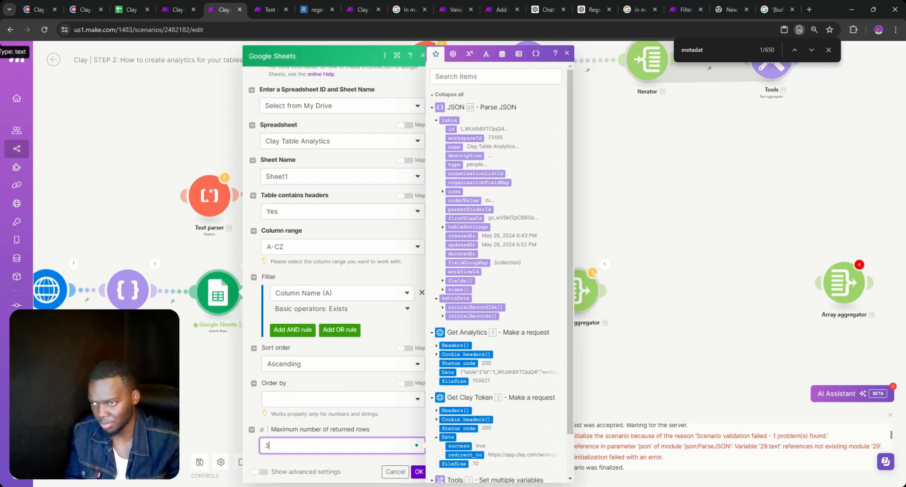
{"action": "left_click", "coordinate": [418, 471]}
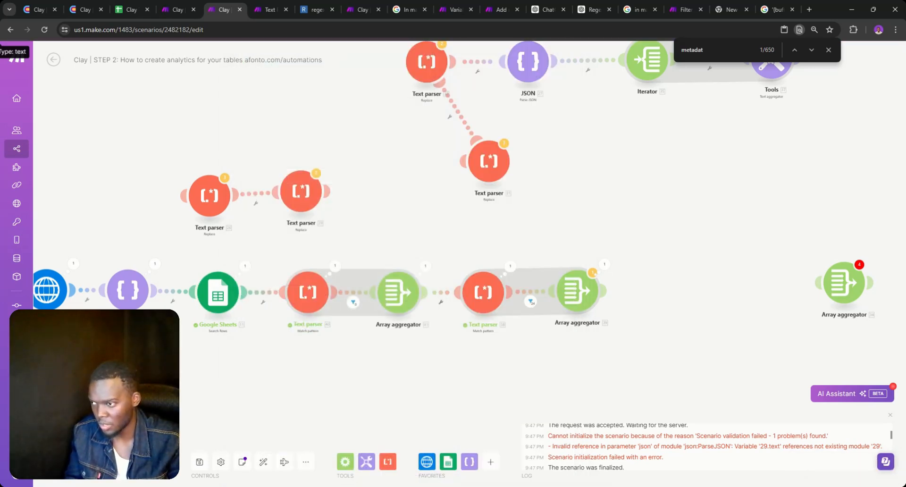
{"action": "left_click", "coordinate": [71, 462]}
Run the scenario anyway and check which bundles passed the first filter
{"action": "left_click", "coordinate": [264, 471]}
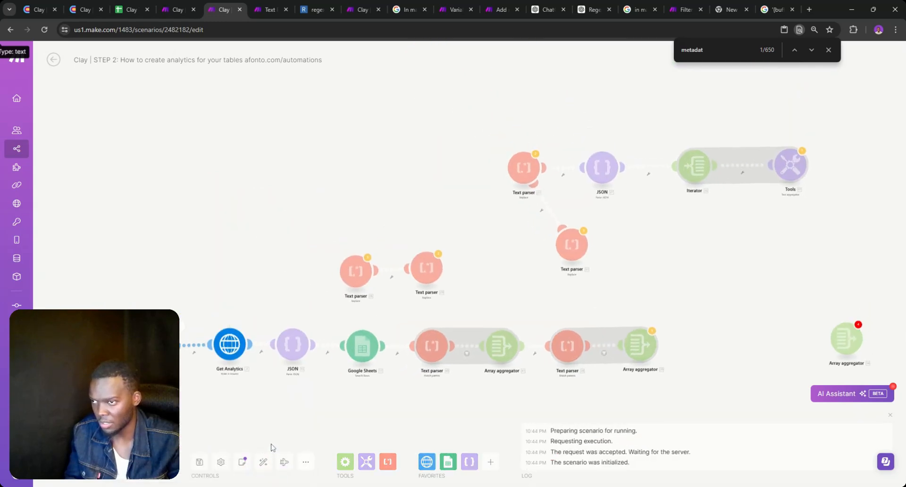
{"action": "scroll", "coordinate": [521, 400], "scroll_direction": "up", "scroll_amount": 3}
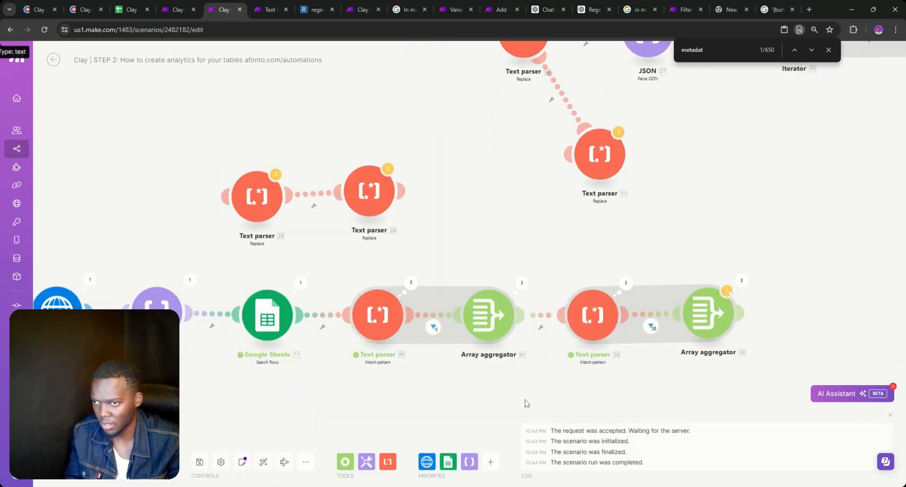
{"action": "left_click", "coordinate": [437, 334]}
{"action": "mouse_move", "coordinate": [502, 323]}
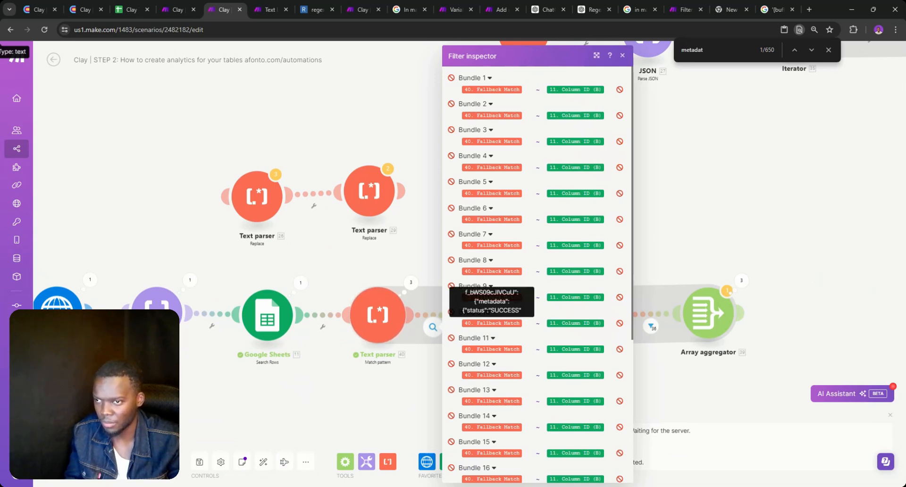
{"action": "left_click", "coordinate": [391, 371]}
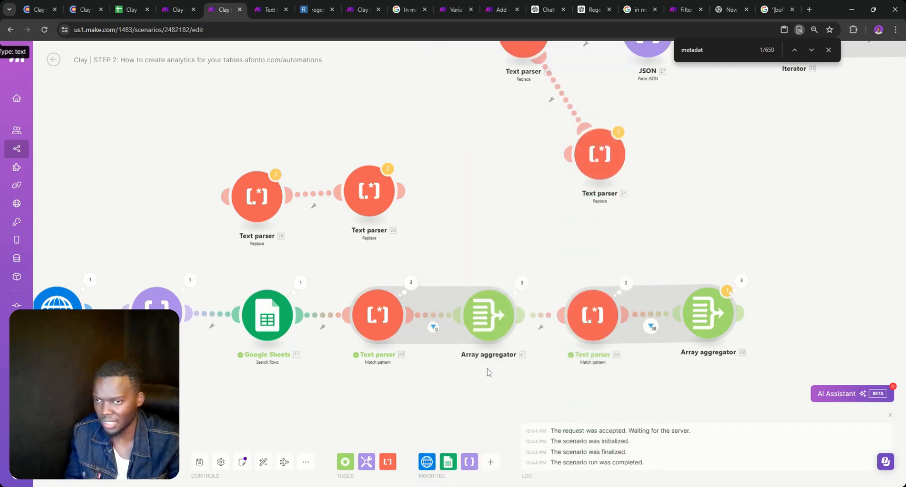
Expand the Array aggregator's Operations 1–3, showing aggregated counts of 24, 12 and 0
{"action": "left_click_drag", "start_coordinate": [488, 372], "coordinate": [394, 370]}
{"action": "left_click", "coordinate": [633, 289]}
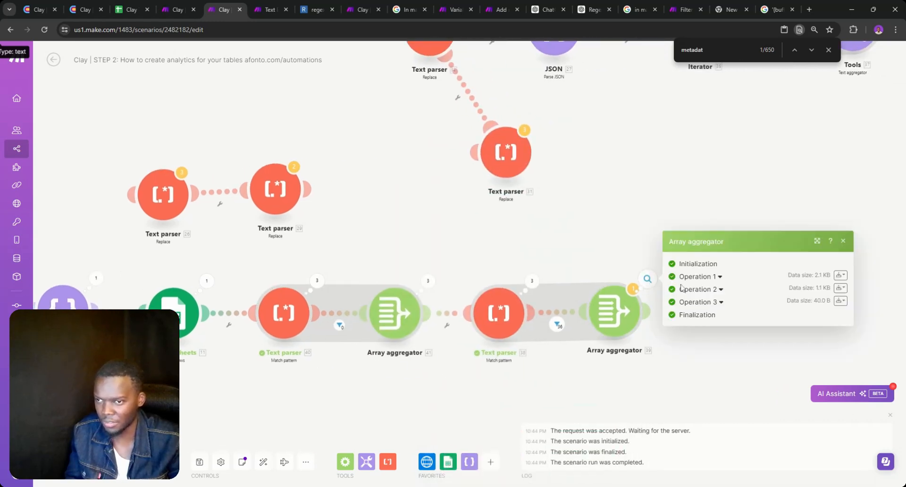
{"action": "left_click", "coordinate": [708, 276]}
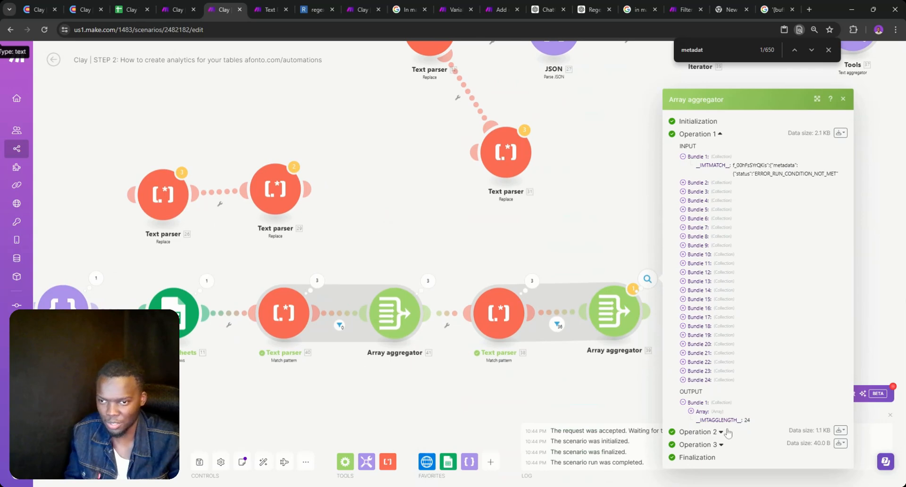
{"action": "left_click", "coordinate": [727, 432]}
{"action": "scroll", "coordinate": [736, 436], "scroll_direction": "down", "scroll_amount": 3}
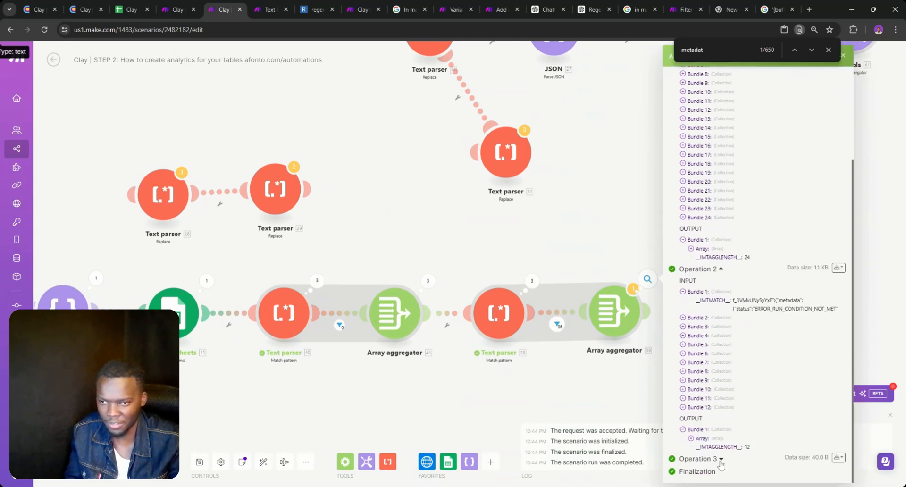
{"action": "left_click", "coordinate": [719, 460]}
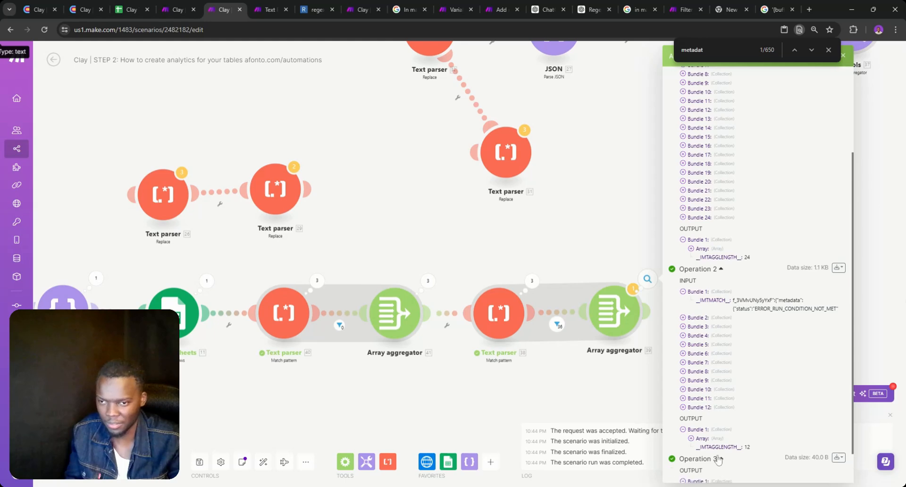
{"action": "scroll", "coordinate": [726, 458], "scroll_direction": "down", "scroll_amount": 1}
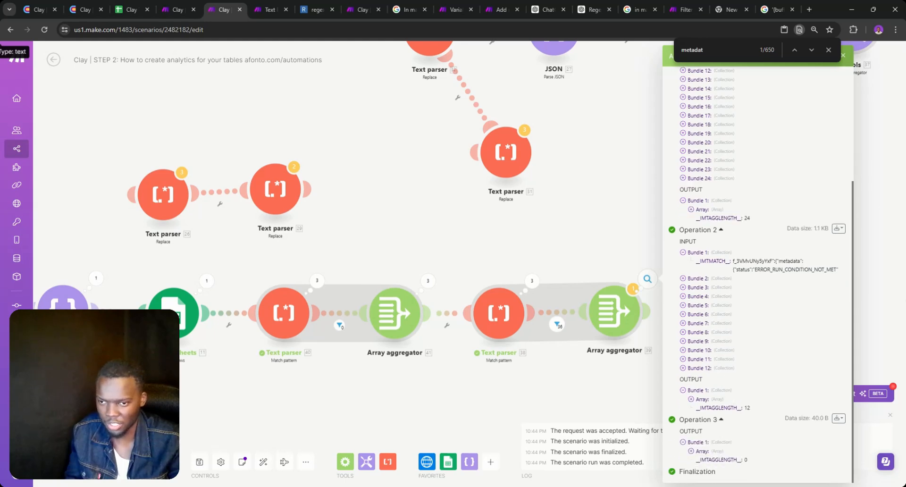
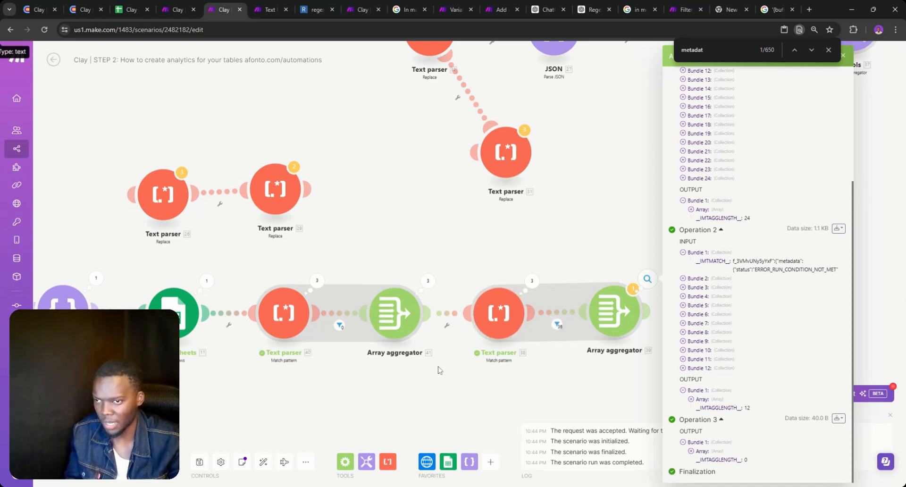
Glance at Text parser 40's settings, then close them
{"action": "left_click_drag", "start_coordinate": [369, 350], "coordinate": [470, 345]}
{"action": "left_click", "coordinate": [392, 321]}
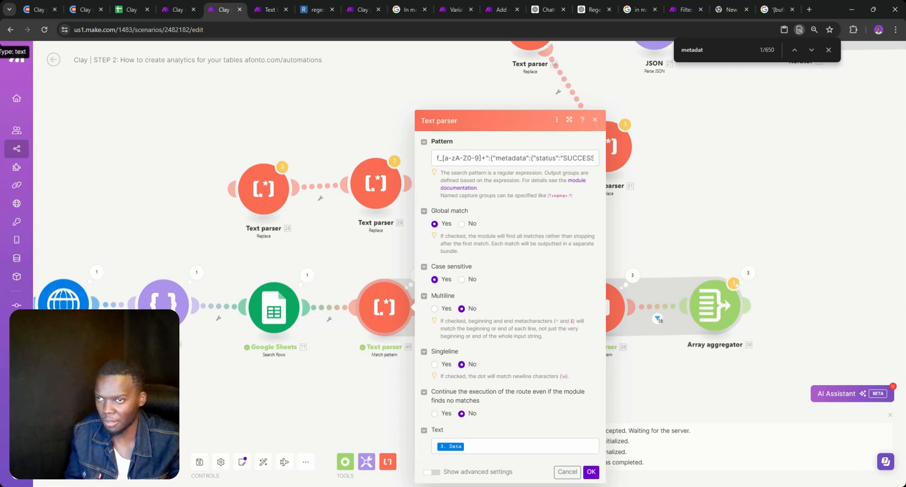
{"action": "left_click", "coordinate": [268, 373]}
Copy the third bundle's column ID from Google Sheets output, then view Get Analytics output
{"action": "left_click_drag", "start_coordinate": [250, 368], "coordinate": [421, 357]}
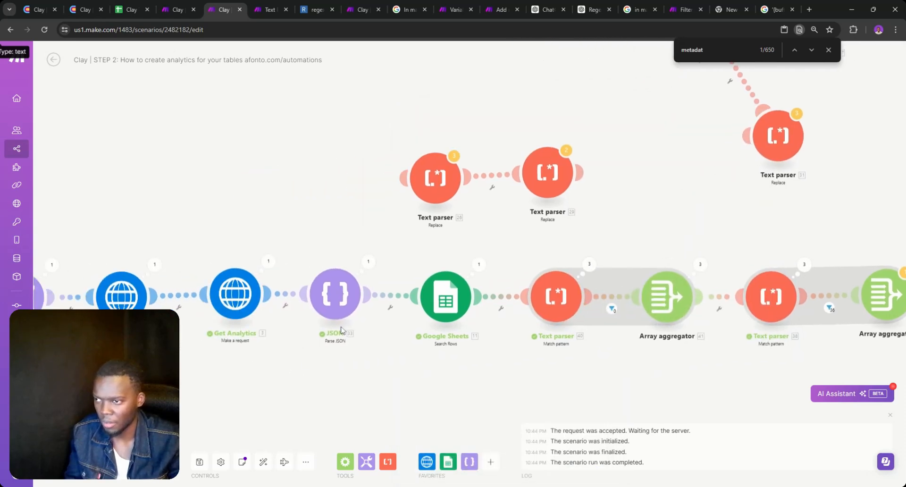
{"action": "left_click_drag", "start_coordinate": [300, 326], "coordinate": [359, 321]}
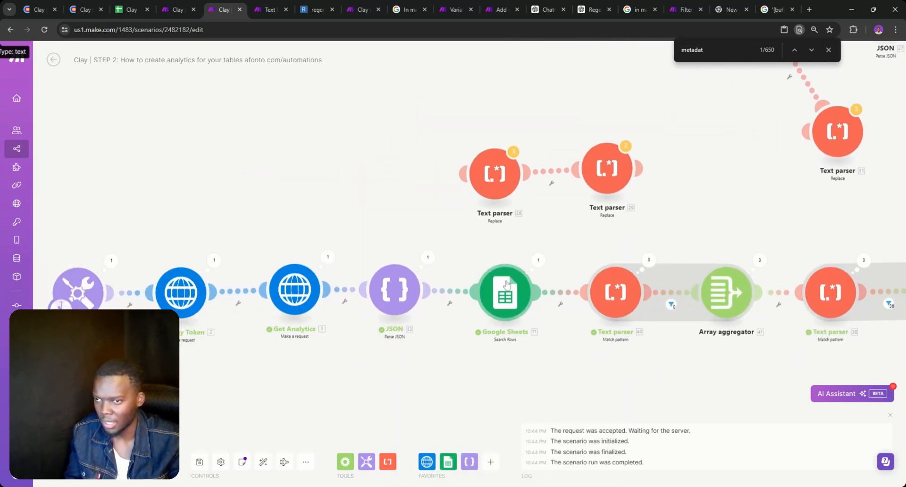
{"action": "left_click", "coordinate": [538, 261]}
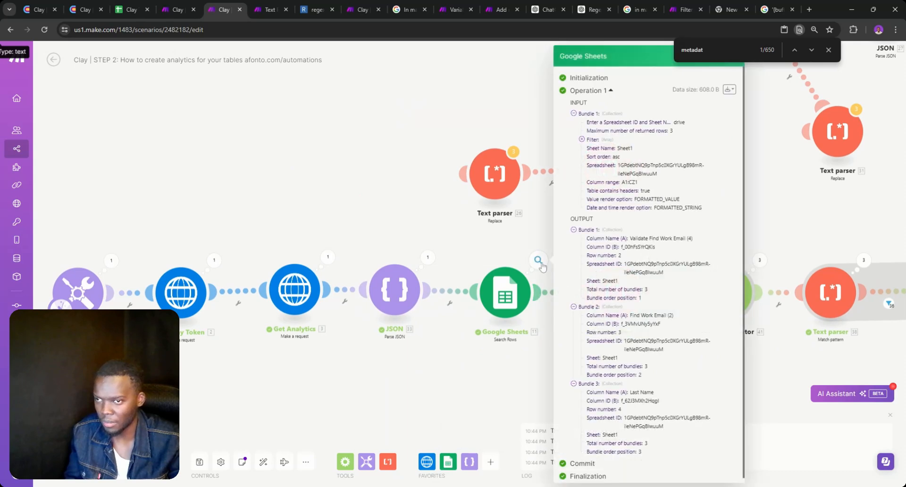
{"action": "double_click", "coordinate": [640, 396]}
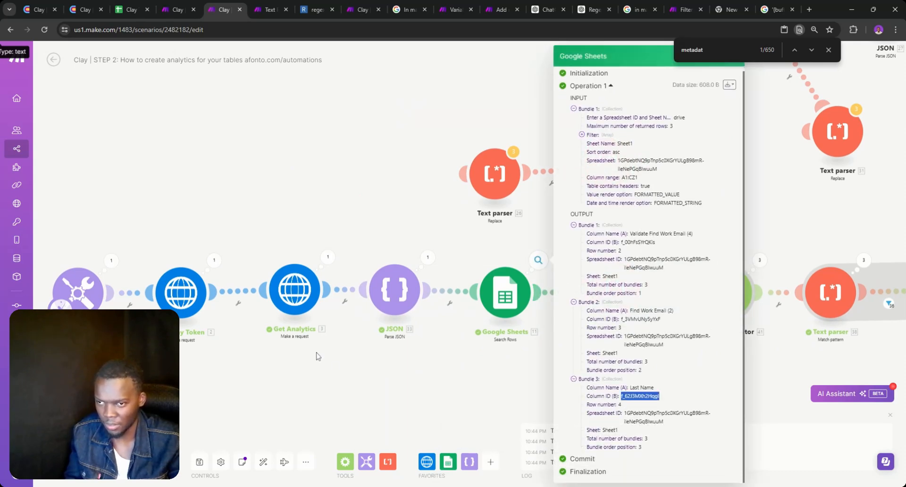
{"action": "left_click", "coordinate": [327, 258]}
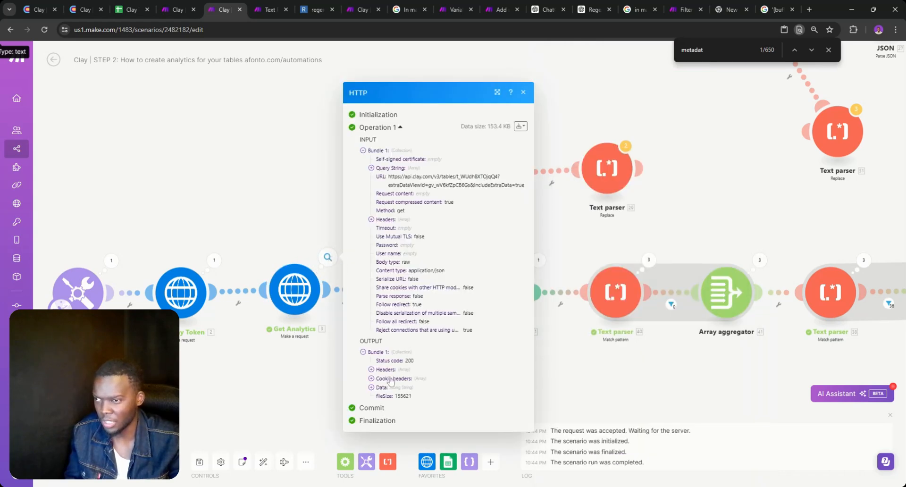
Search Clay's raw Data for the copied column ID and inspect its status
{"action": "left_click", "coordinate": [381, 387]}
{"action": "key", "text": "ctrl+f"}
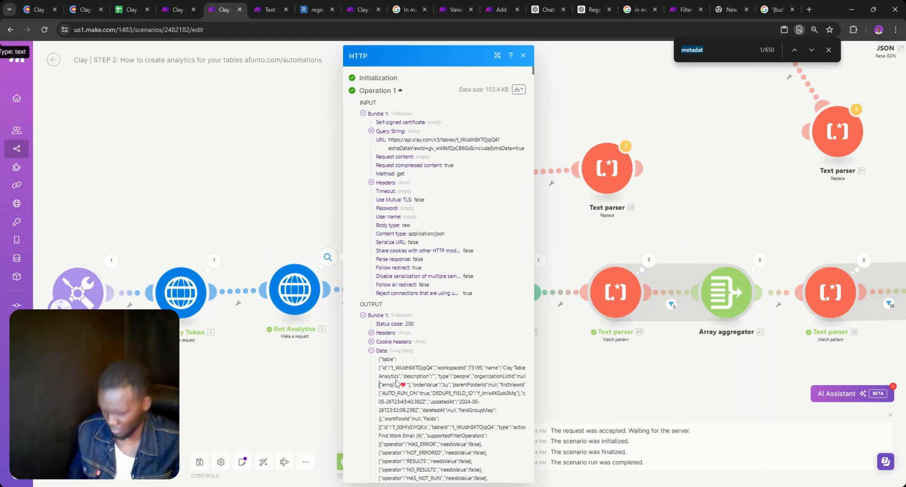
{"action": "type", "text": "f_62J3MXh2HqgI"}
{"action": "key", "text": "Return"}
{"action": "key", "text": "Return"}
{"action": "key", "text": "Return"}
{"action": "key", "text": "Return"}
{"action": "key", "text": "Return"}
{"action": "key", "text": "Return"}
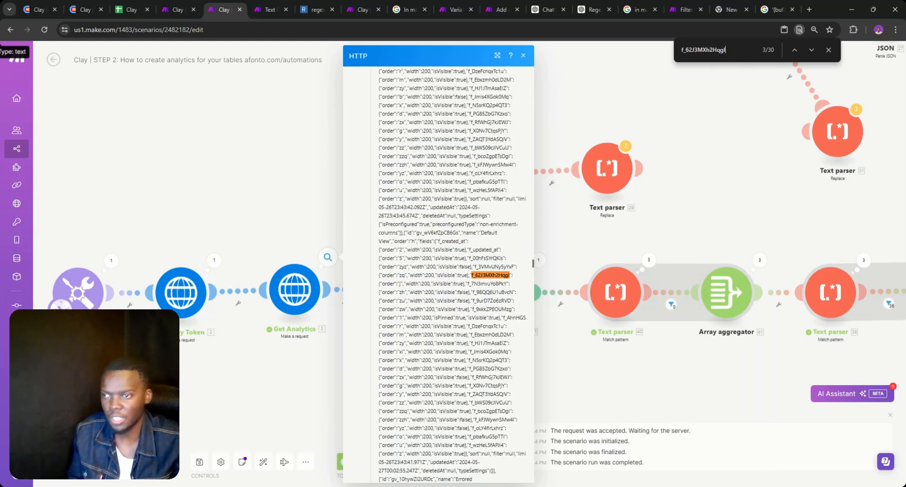
{"action": "key", "text": "Return"}
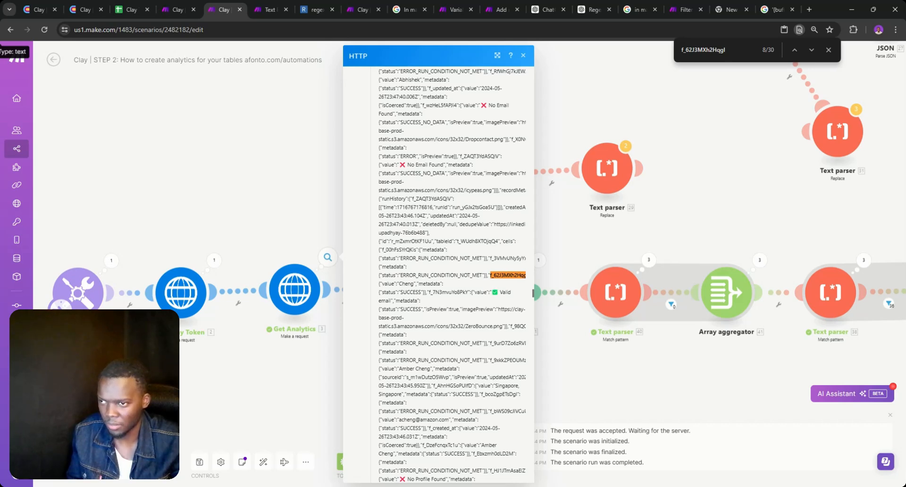
{"action": "triple_click", "coordinate": [410, 293]}
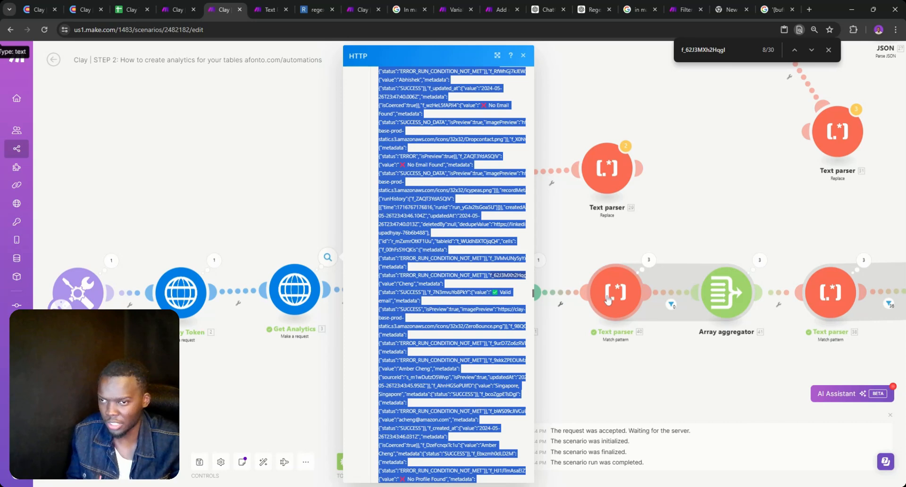
{"action": "left_click", "coordinate": [576, 293]}
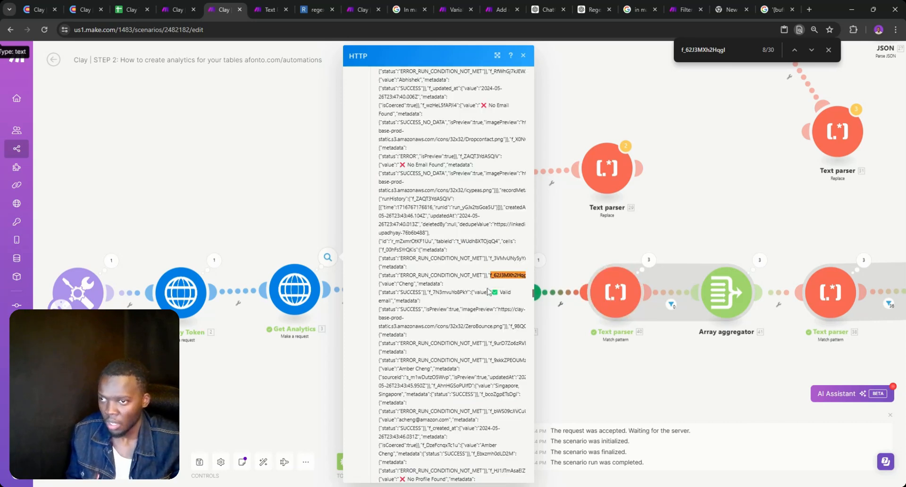
Read Text parser 40's regex pattern to compare with the data
{"action": "left_click", "coordinate": [613, 291]}
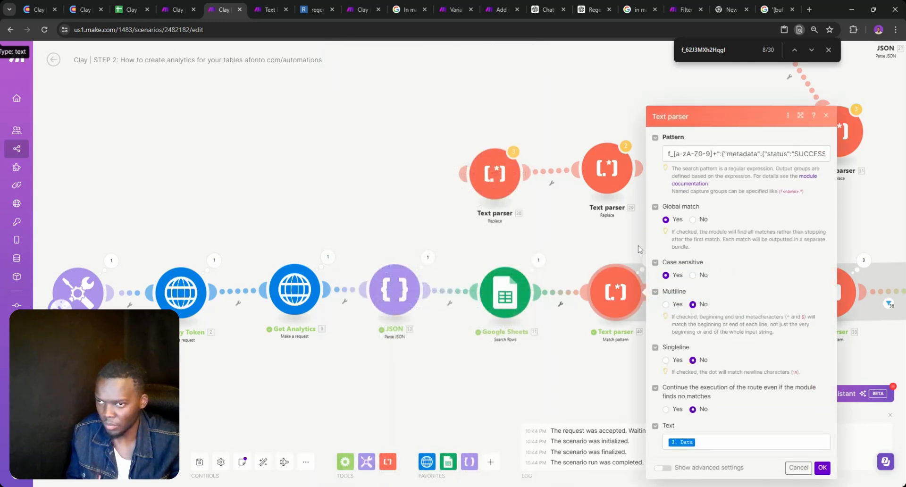
{"action": "left_click", "coordinate": [768, 154]}
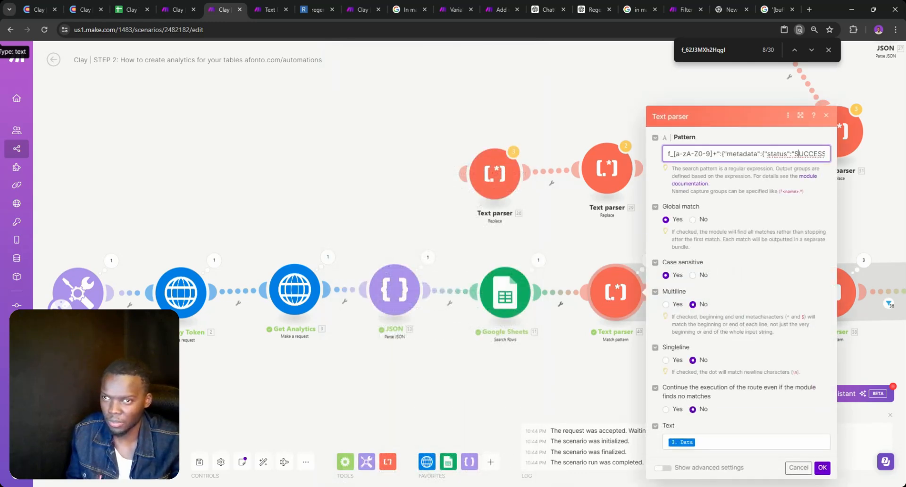
{"action": "key", "text": "Right"}
{"action": "key", "text": "Right"}
{"action": "key", "text": "Right"}
{"action": "key", "text": "Right"}
{"action": "key", "text": "Right"}
{"action": "key", "text": "Right"}
{"action": "key", "text": "Right"}
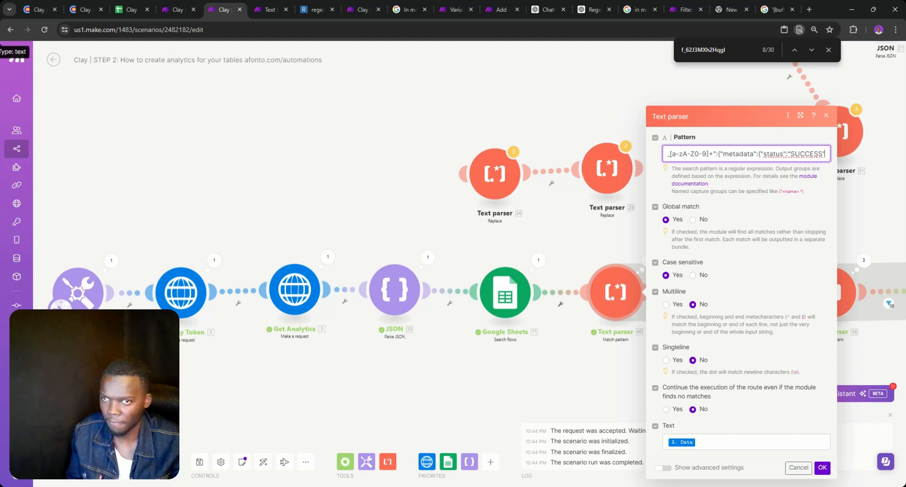
Review the Search Rows filter operator and maximum returned rows, then save
{"action": "left_click", "coordinate": [569, 341]}
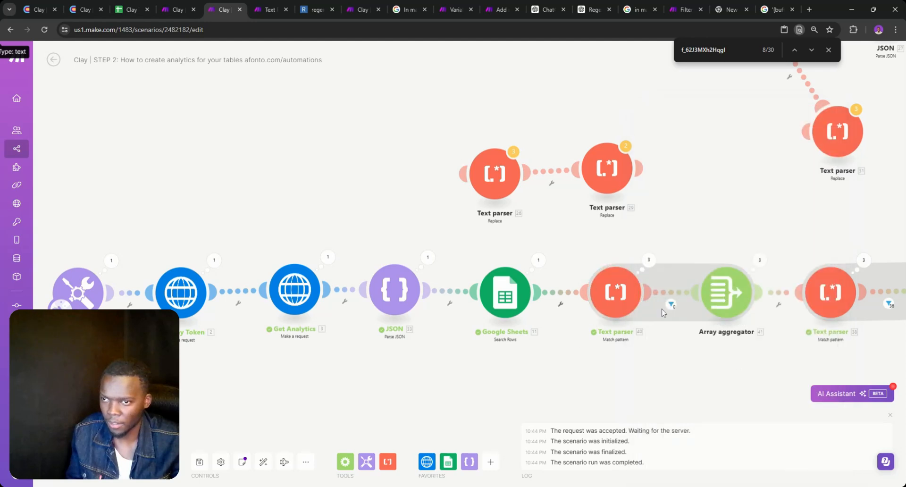
{"action": "left_click", "coordinate": [522, 309]}
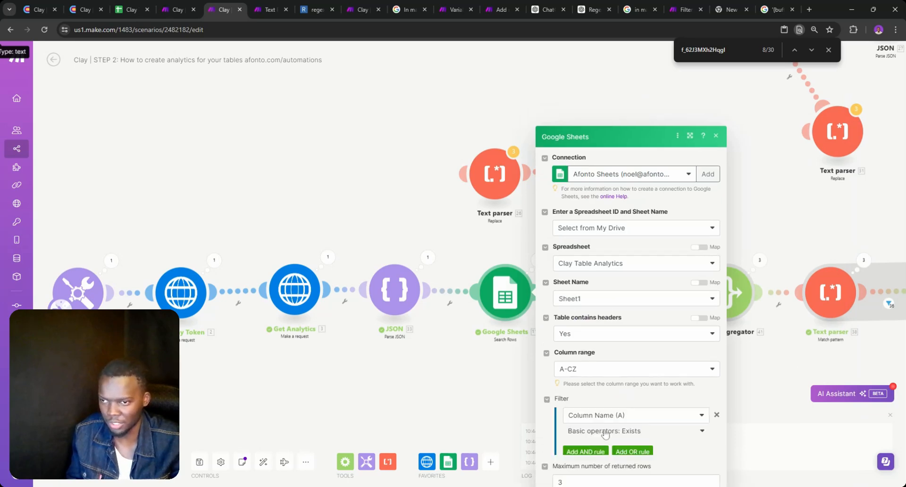
{"action": "left_click", "coordinate": [604, 430]}
{"action": "left_click", "coordinate": [715, 429]}
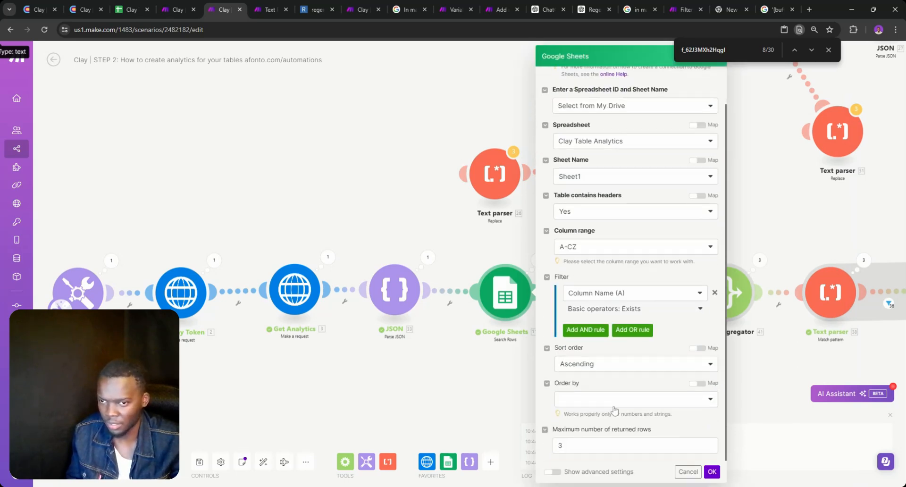
{"action": "left_click", "coordinate": [703, 446]}
{"action": "left_click", "coordinate": [711, 473]}
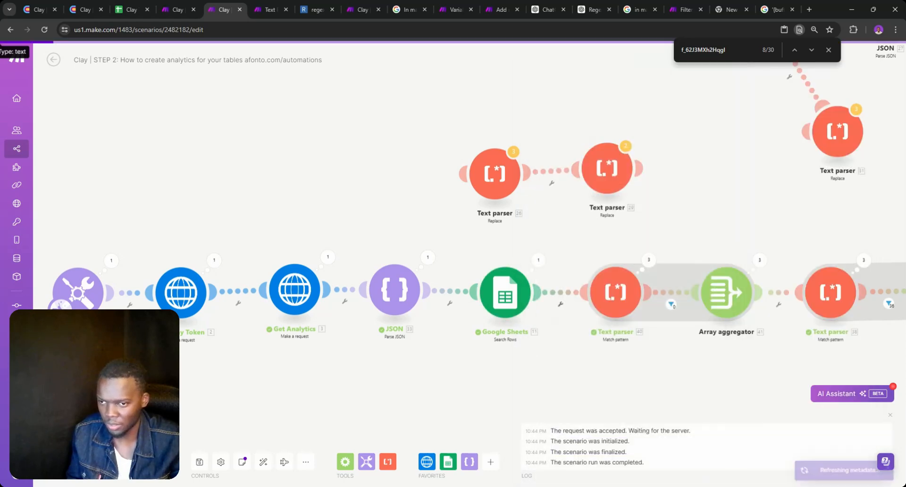
Run the scenario once despite the warning and check what passed the filter
{"action": "left_click", "coordinate": [72, 462]}
{"action": "left_click", "coordinate": [255, 471]}
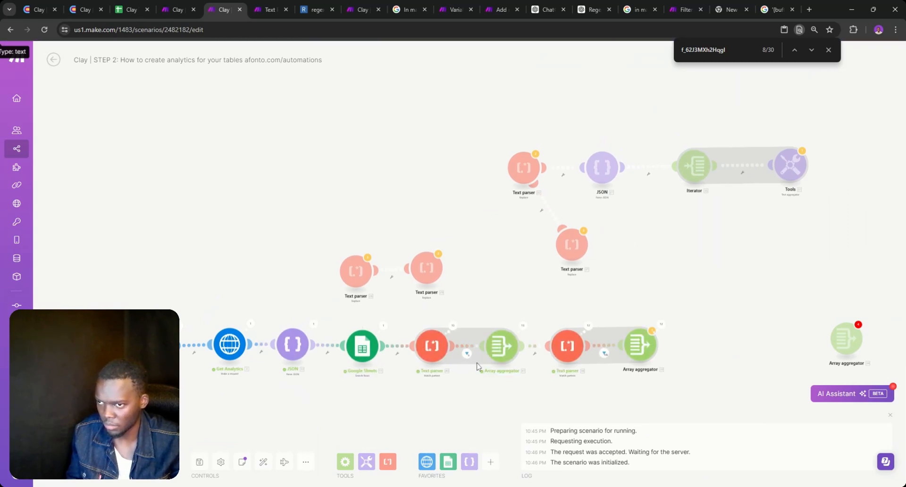
{"action": "scroll", "coordinate": [477, 361], "scroll_direction": "up", "scroll_amount": 3}
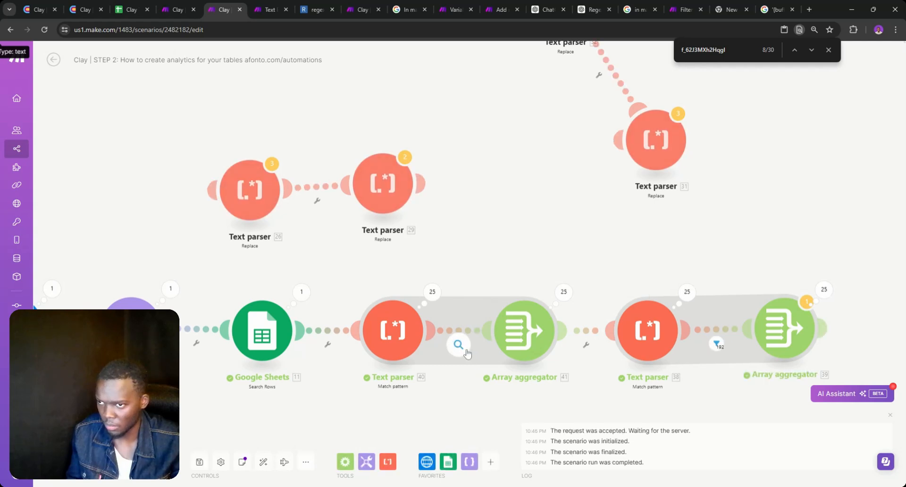
{"action": "left_click_drag", "start_coordinate": [478, 376], "coordinate": [444, 354]}
{"action": "left_click", "coordinate": [424, 323]}
{"action": "left_click", "coordinate": [408, 347]}
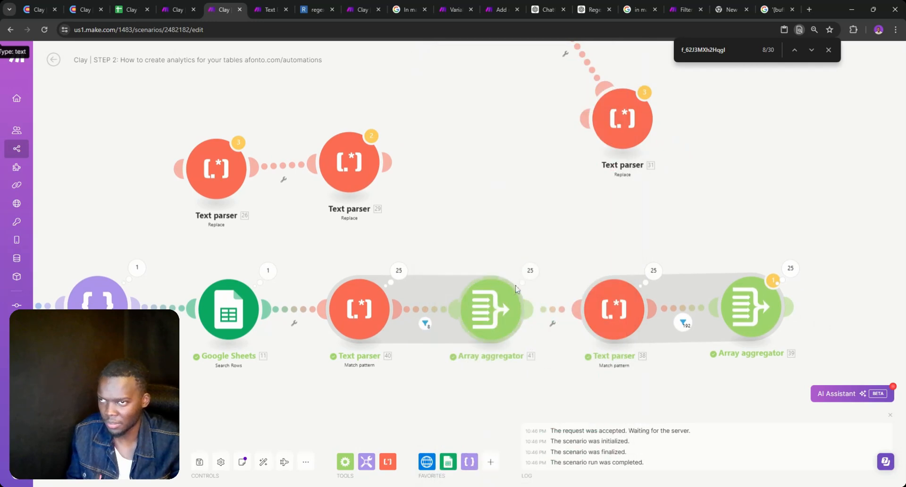
Inspect Array aggregator 41's operations 25, 24, 23 and 18 and their matched text
{"action": "left_click", "coordinate": [529, 272]}
{"action": "left_click", "coordinate": [612, 429]}
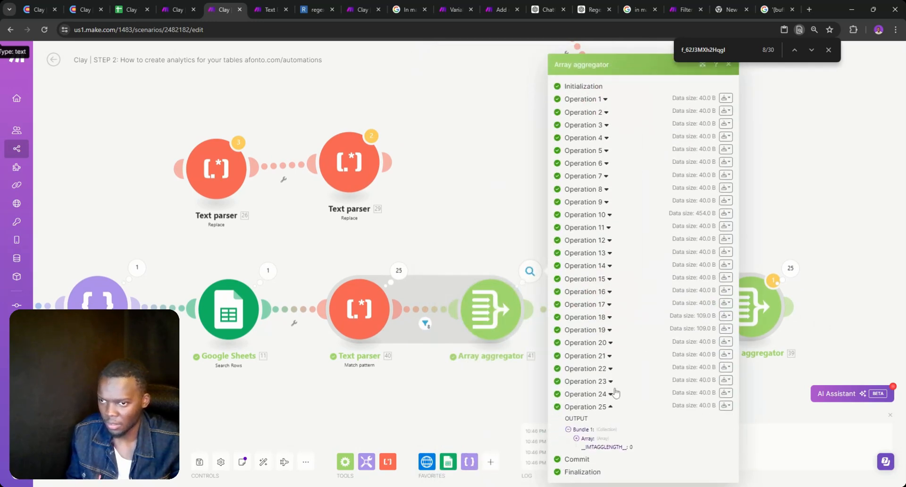
{"action": "left_click", "coordinate": [609, 394]}
{"action": "left_click", "coordinate": [608, 374]}
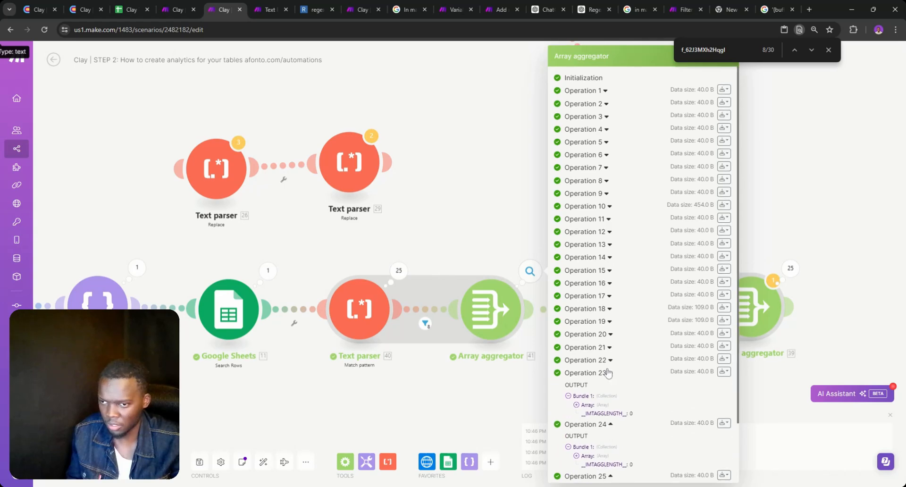
{"action": "left_click", "coordinate": [610, 312]}
{"action": "left_click", "coordinate": [610, 312]}
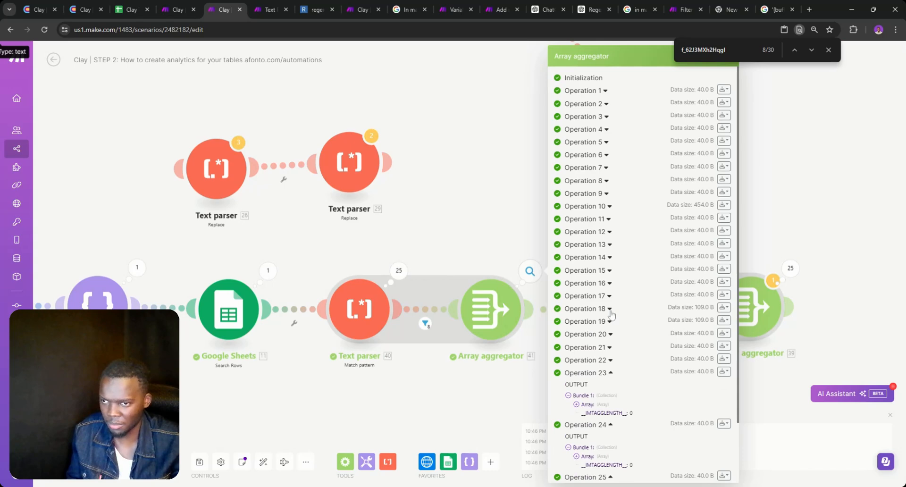
{"action": "left_click", "coordinate": [610, 313]}
{"action": "left_click", "coordinate": [609, 312]}
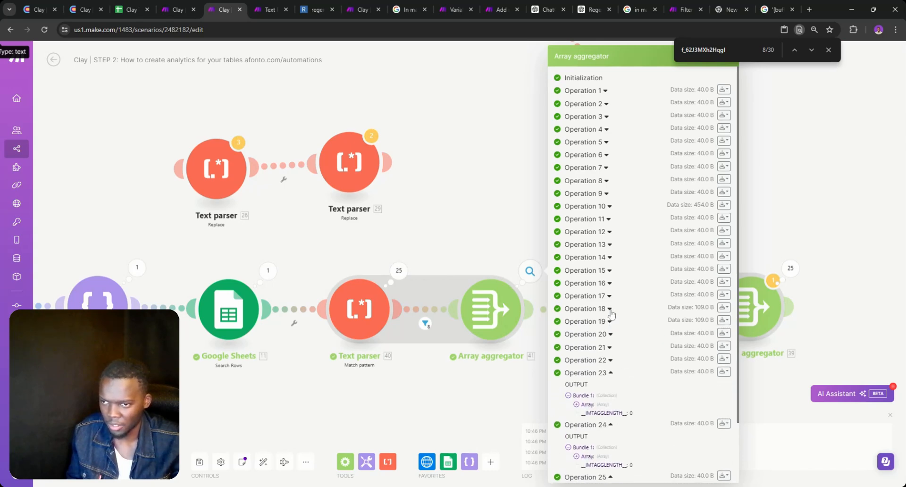
{"action": "left_click", "coordinate": [610, 309]}
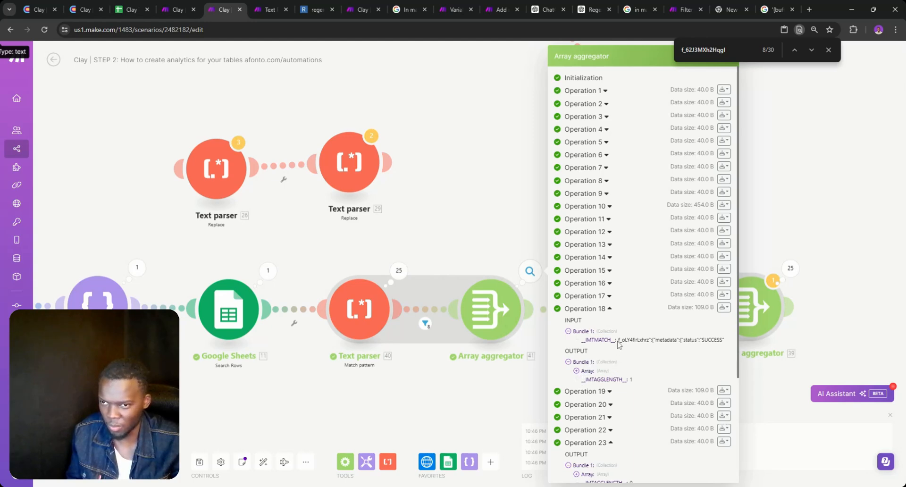
{"action": "left_click", "coordinate": [660, 339]}
{"action": "left_click_drag", "start_coordinate": [208, 367], "coordinate": [419, 363]}
Search Get Analytics' raw Data for the copied SUCCESS match and its following text
{"action": "left_click", "coordinate": [231, 263]}
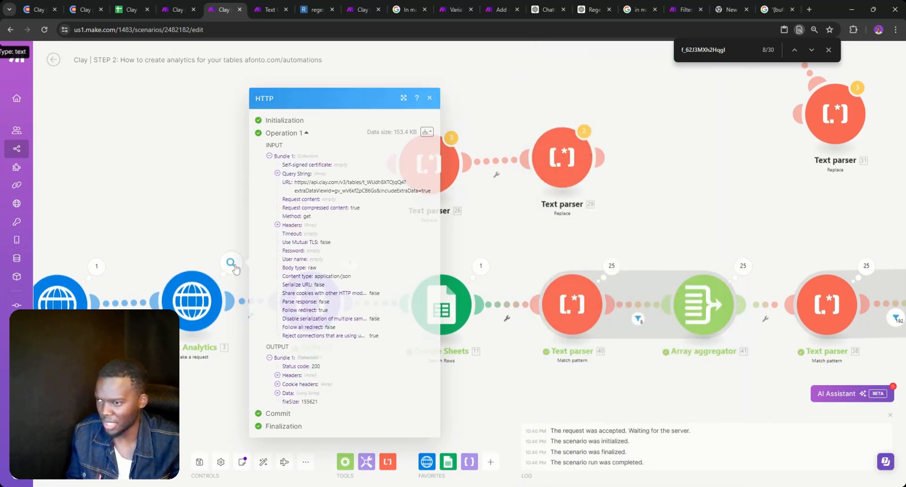
{"action": "double_click", "coordinate": [289, 394]}
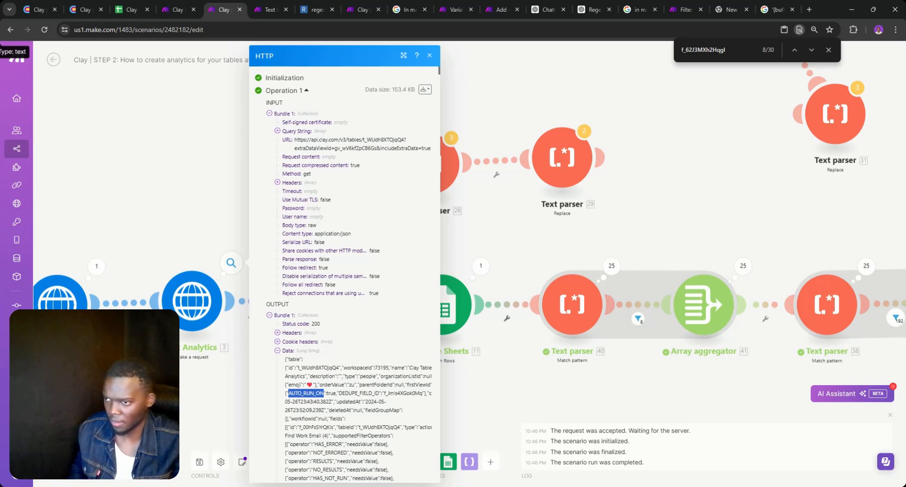
{"action": "key", "text": "ctrl+f"}
{"action": "type", "text": "f_oLY4fIrLxhrz\":{\"metadata\":{\"status\":\"SUCCESS\""}
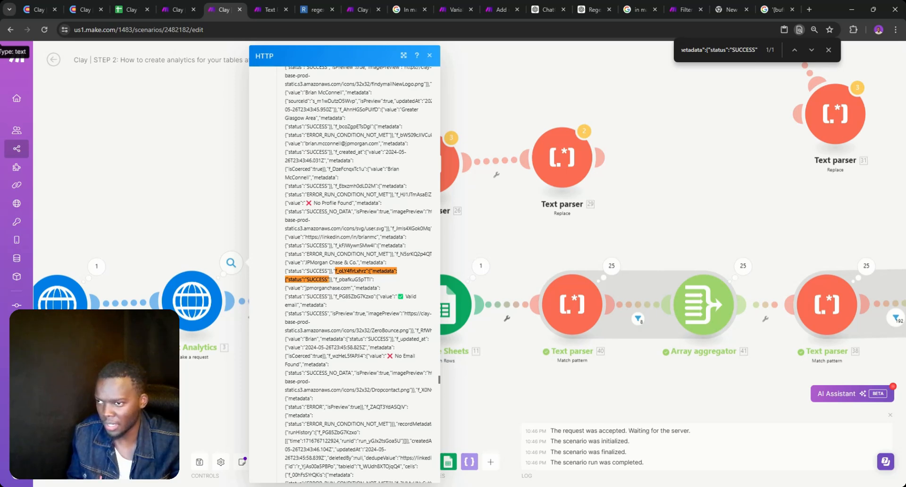
{"action": "left_click_drag", "start_coordinate": [306, 287], "coordinate": [376, 281]}
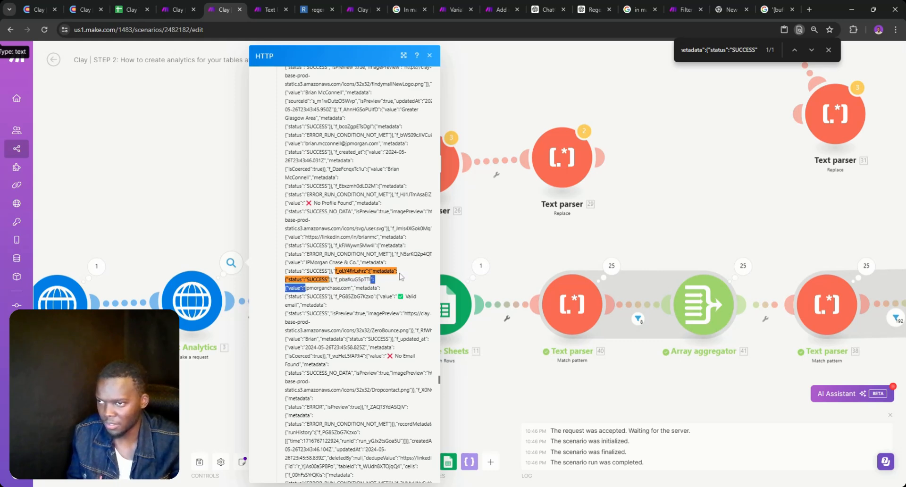
Change the first Text parser's pattern to f_[a-zA-Z0-9]+":{"value":" and save it
{"action": "left_click", "coordinate": [572, 300]}
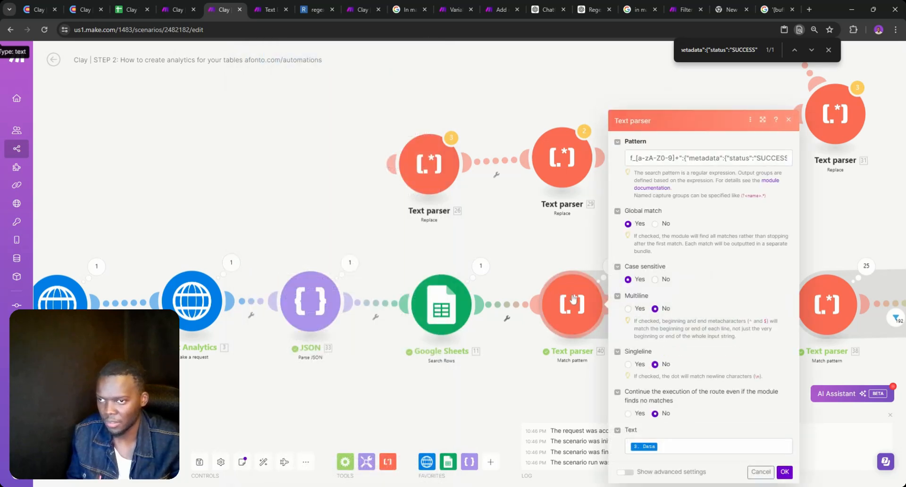
{"action": "double_click", "coordinate": [572, 253]}
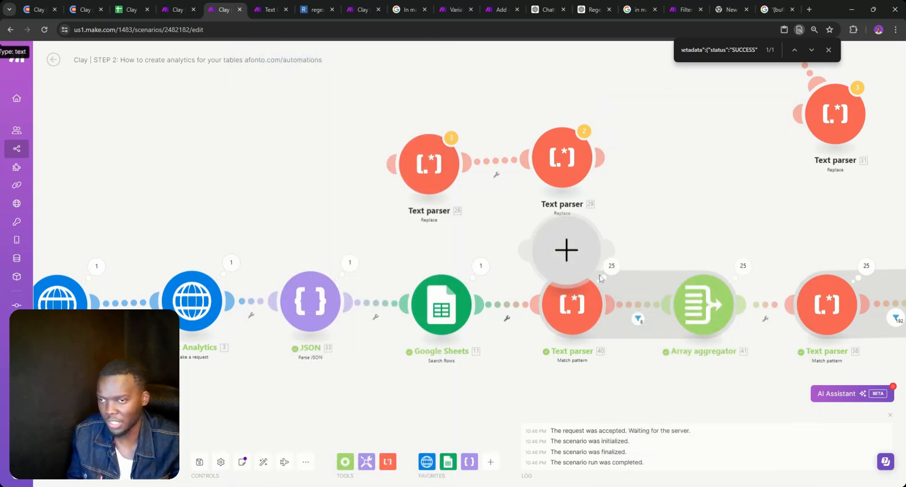
{"action": "left_click", "coordinate": [566, 251]}
{"action": "left_click", "coordinate": [583, 278]}
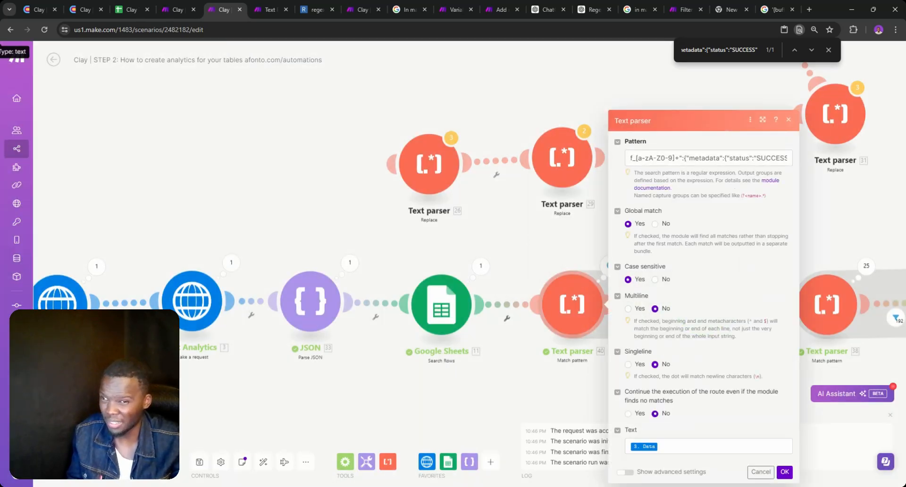
{"action": "left_click_drag", "start_coordinate": [741, 158], "coordinate": [842, 209]}
{"action": "left_click", "coordinate": [795, 173]}
{"action": "key", "text": "BackSpace"}
{"action": "left_click", "coordinate": [787, 181]}
{"action": "key", "text": "BackSpace"}
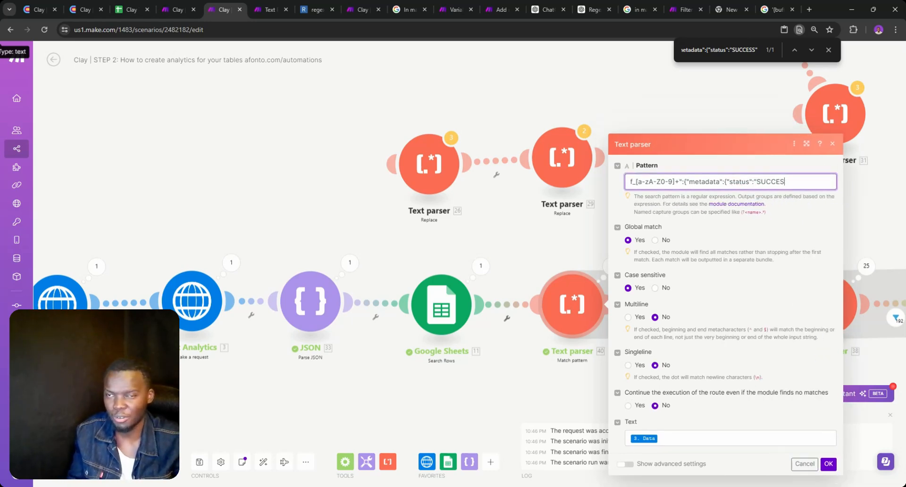
{"action": "key", "text": "BackSpace"}
{"action": "key", "text": "BackSpace"}
{"action": "key", "text": "BackSpace"}
{"action": "key", "text": "BackSpace"}
{"action": "key", "text": "BackSpace"}
{"action": "key", "text": "BackSpace"}
{"action": "key", "text": "BackSpace"}
{"action": "key", "text": "BackSpace"}
{"action": "key", "text": "BackSpace"}
{"action": "key", "text": "BackSpace"}
{"action": "key", "text": "BackSpace"}
{"action": "key", "text": "BackSpace"}
{"action": "key", "text": "BackSpace"}
{"action": "key", "text": "BackSpace"}
{"action": "key", "text": "BackSpace"}
{"action": "key", "text": "BackSpace"}
{"action": "key", "text": "BackSpace"}
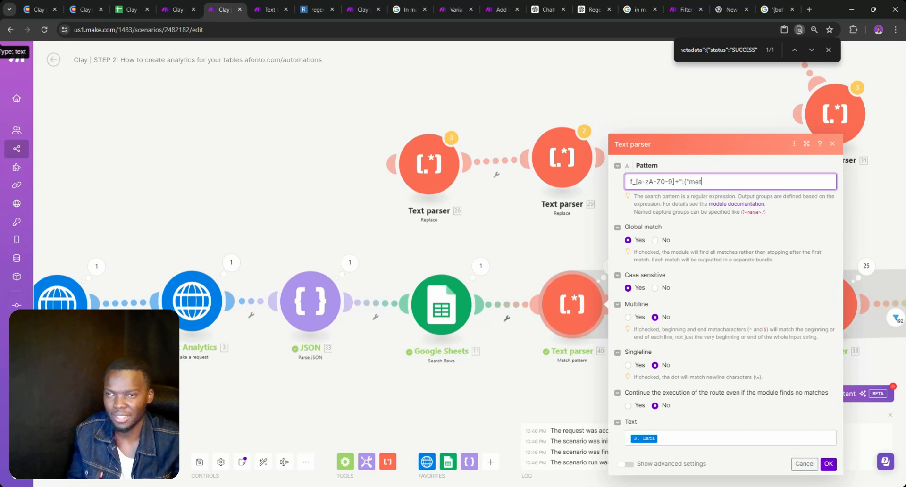
{"action": "type", "text": "\":{\"value\":\""}
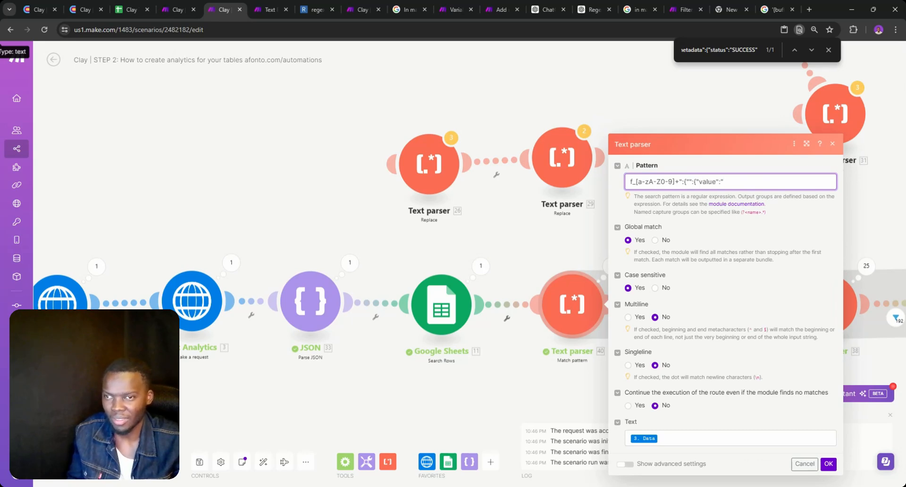
{"action": "key", "text": "BackSpace"}
{"action": "key", "text": "BackSpace"}
{"action": "key", "text": "BackSpace"}
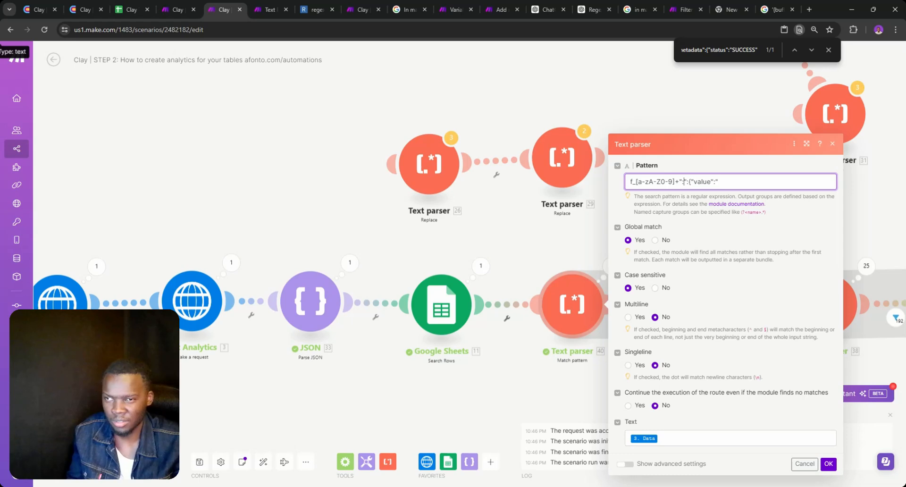
{"action": "key", "text": "BackSpace"}
{"action": "key", "text": "BackSpace"}
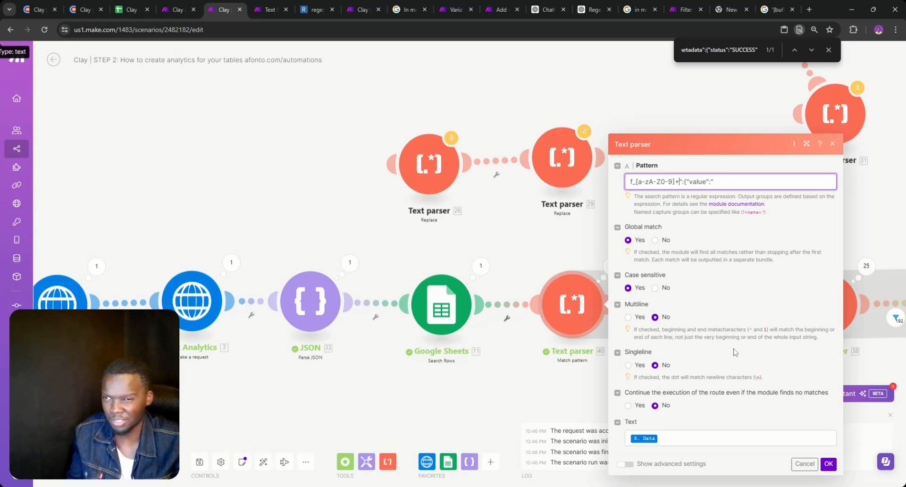
{"action": "left_click", "coordinate": [828, 465]}
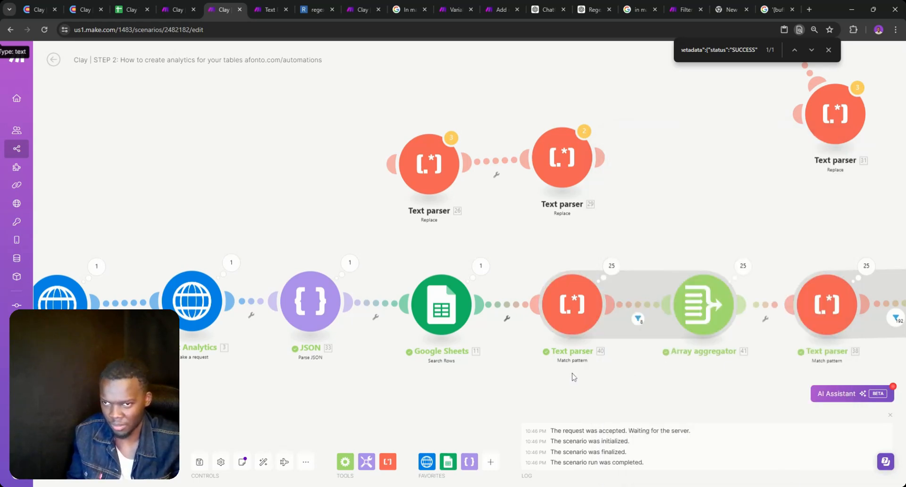
Set Search Rows' maximum returned rows to 2 and save the scenario anyway
{"action": "left_click", "coordinate": [450, 317]}
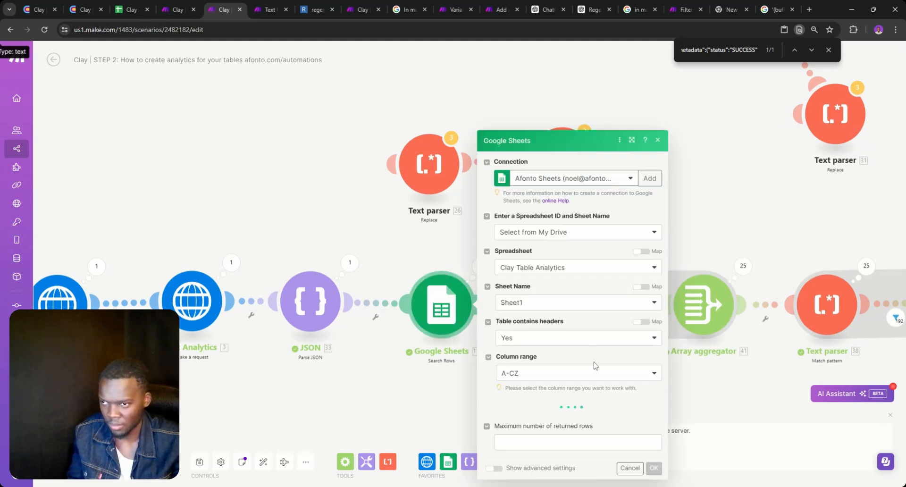
{"action": "scroll", "coordinate": [596, 372], "scroll_direction": "down", "scroll_amount": 2}
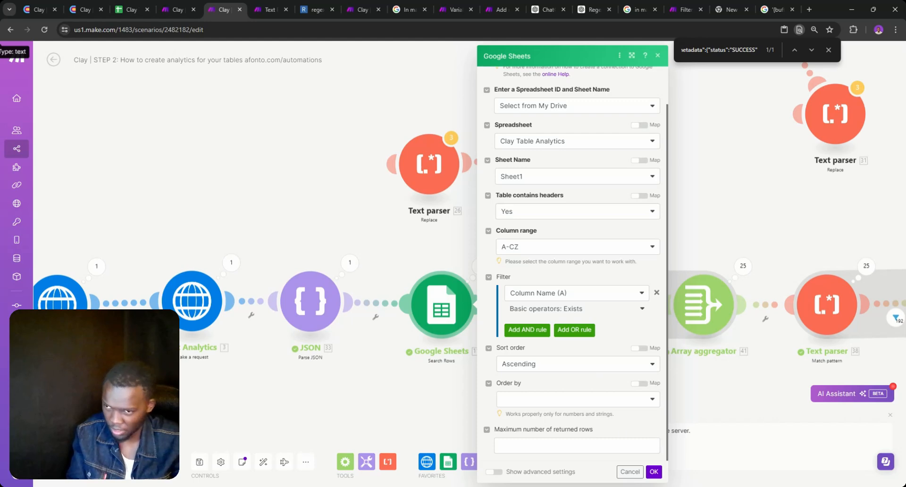
{"action": "left_click", "coordinate": [576, 445]}
{"action": "type", "text": "2"}
{"action": "left_click", "coordinate": [654, 472]}
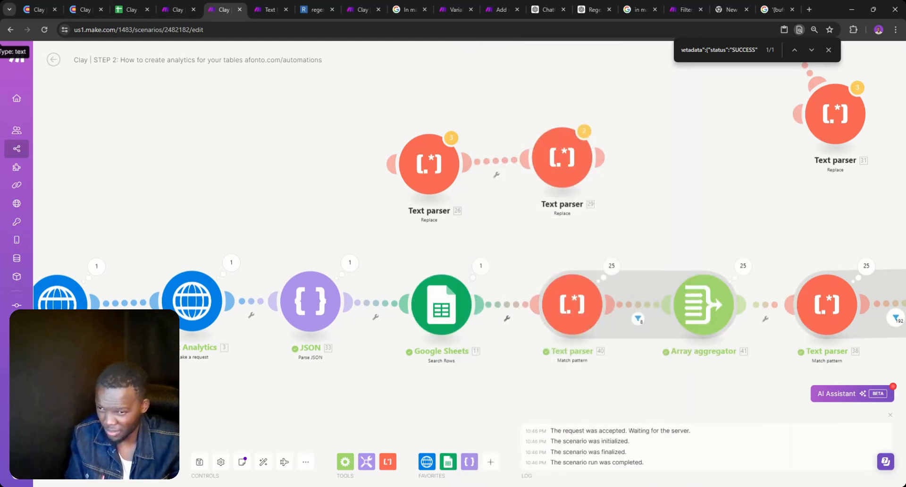
{"action": "left_click", "coordinate": [200, 461]}
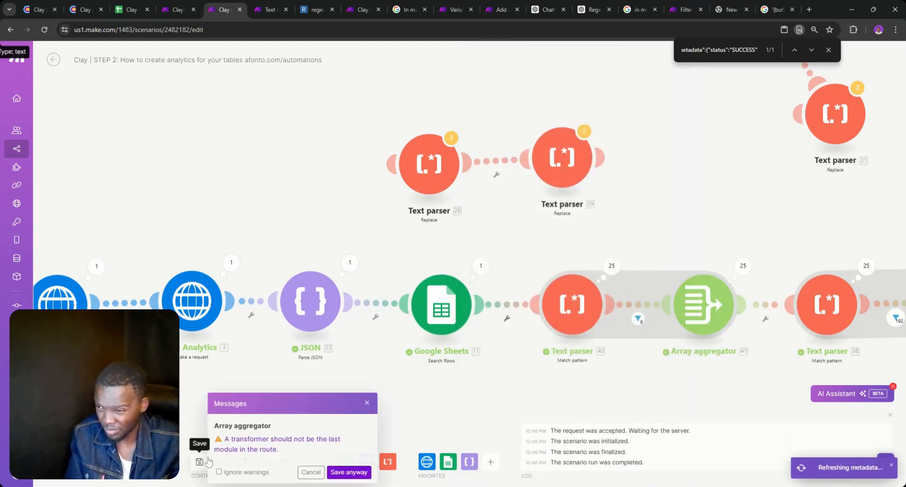
{"action": "left_click", "coordinate": [365, 473]}
Run the scenario once despite the warning
{"action": "scroll", "coordinate": [451, 332], "scroll_direction": "down", "scroll_amount": 1}
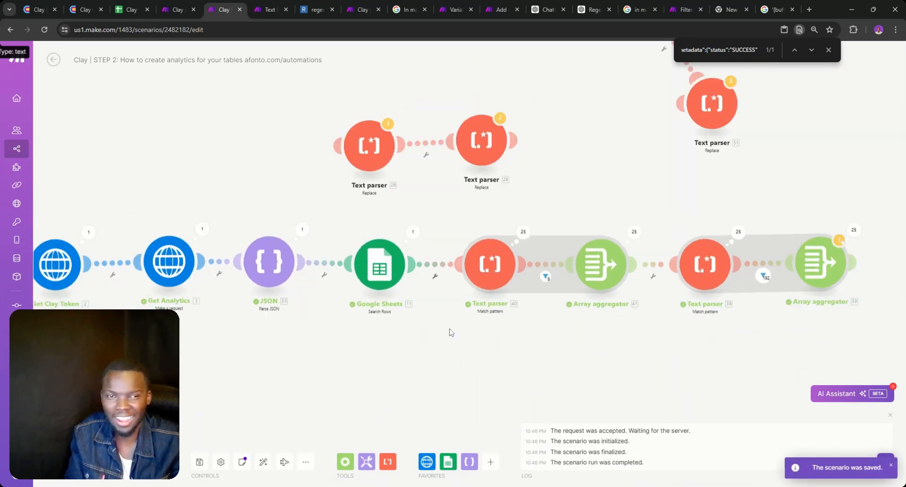
{"action": "scroll", "coordinate": [449, 331], "scroll_direction": "down", "scroll_amount": 1}
{"action": "left_click_drag", "start_coordinate": [410, 344], "coordinate": [531, 299]}
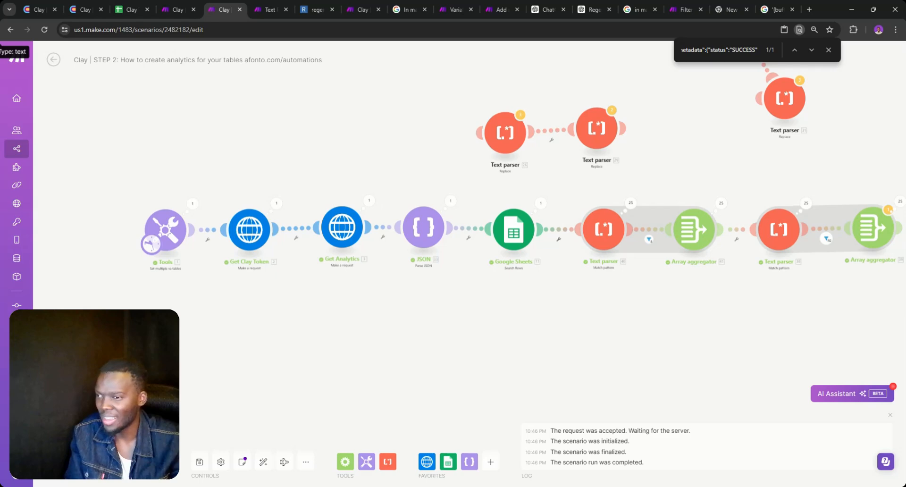
{"action": "left_click", "coordinate": [78, 462]}
{"action": "left_click", "coordinate": [256, 471]}
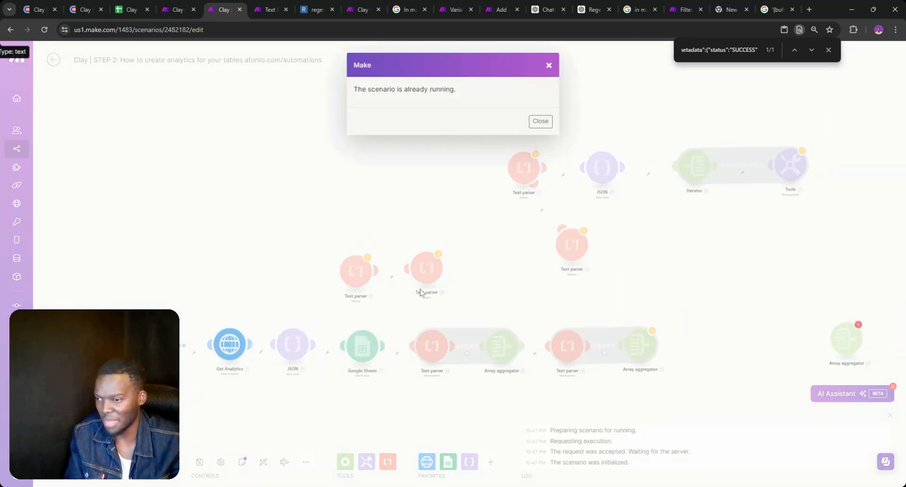
{"action": "left_click", "coordinate": [549, 65]}
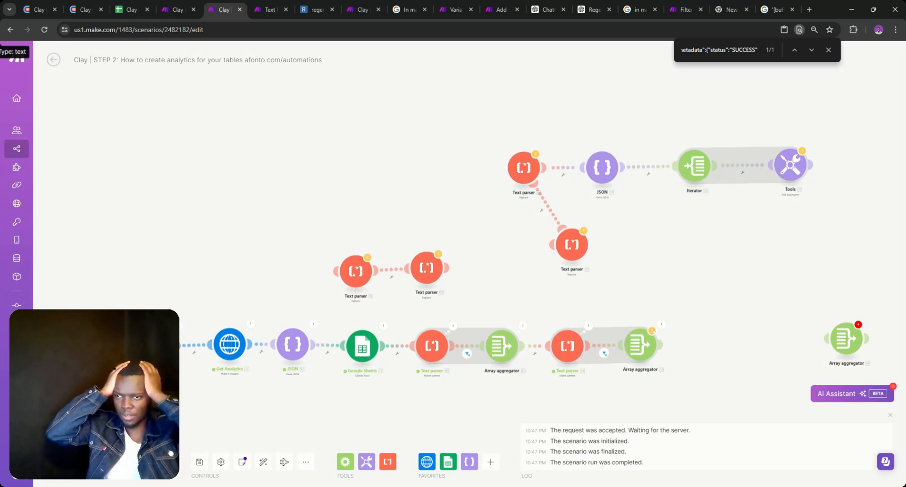
{"action": "scroll", "coordinate": [465, 378], "scroll_direction": "up", "scroll_amount": 3}
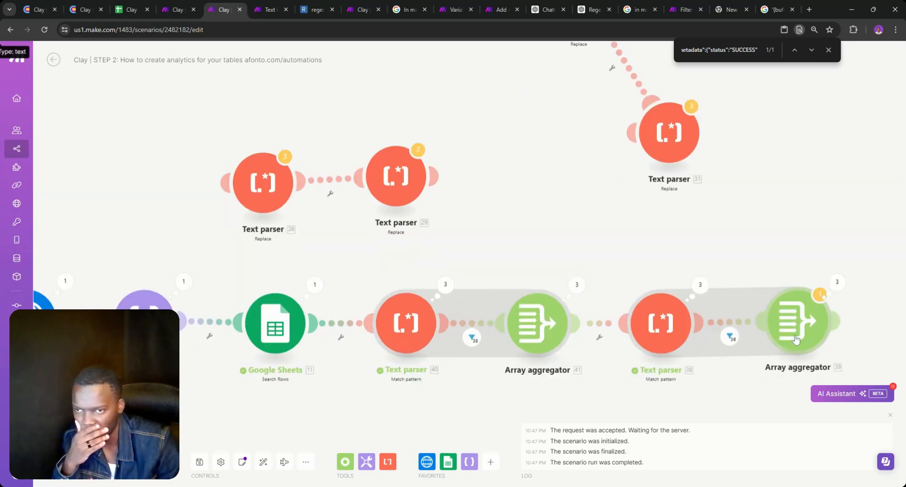
Expand the first Array aggregator's Operations 1–3, holding 1, 12 and 25 items
{"action": "left_click", "coordinate": [577, 285]}
{"action": "left_click", "coordinate": [643, 283]}
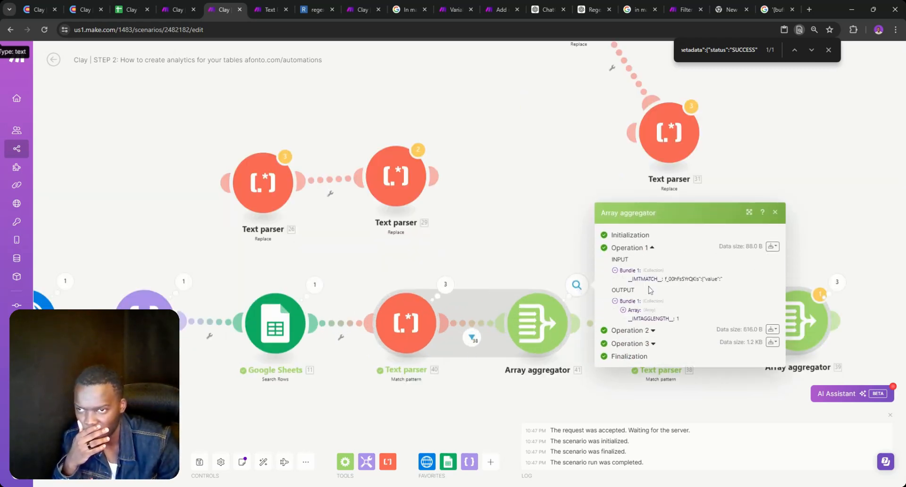
{"action": "left_click", "coordinate": [652, 332]}
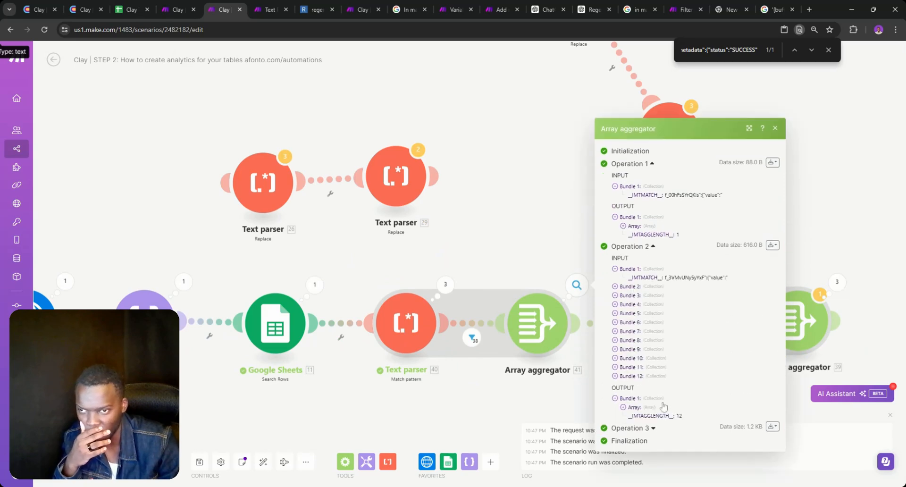
{"action": "left_click", "coordinate": [654, 429]}
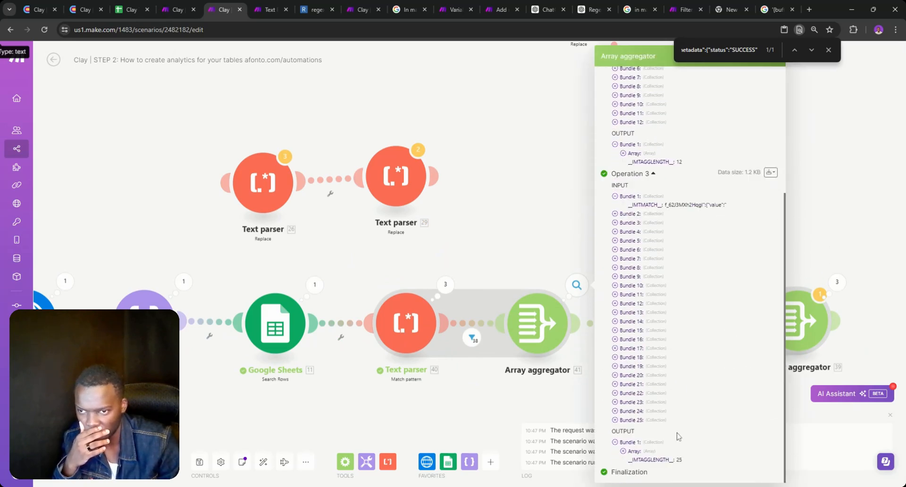
{"action": "left_click", "coordinate": [813, 381]}
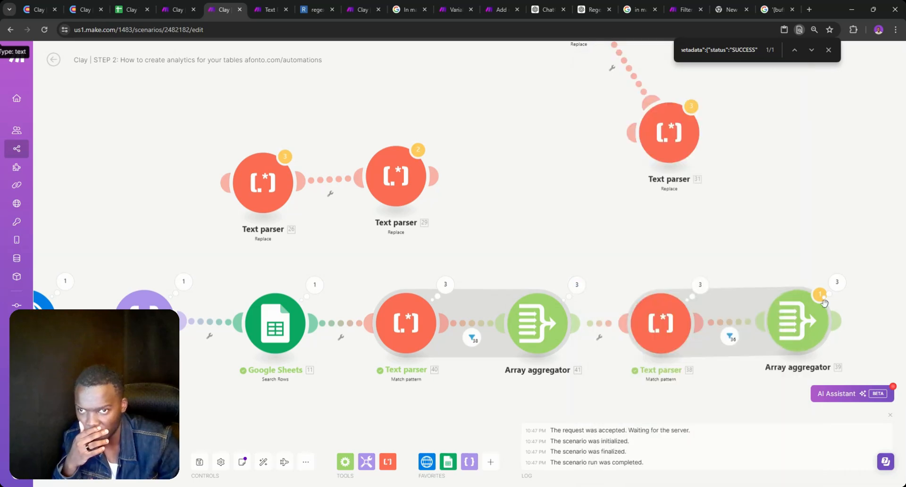
Expand the second Array aggregator's Operations 1–3, holding 24, 12 and 0 items
{"action": "left_click", "coordinate": [836, 284]}
{"action": "left_click", "coordinate": [685, 289]}
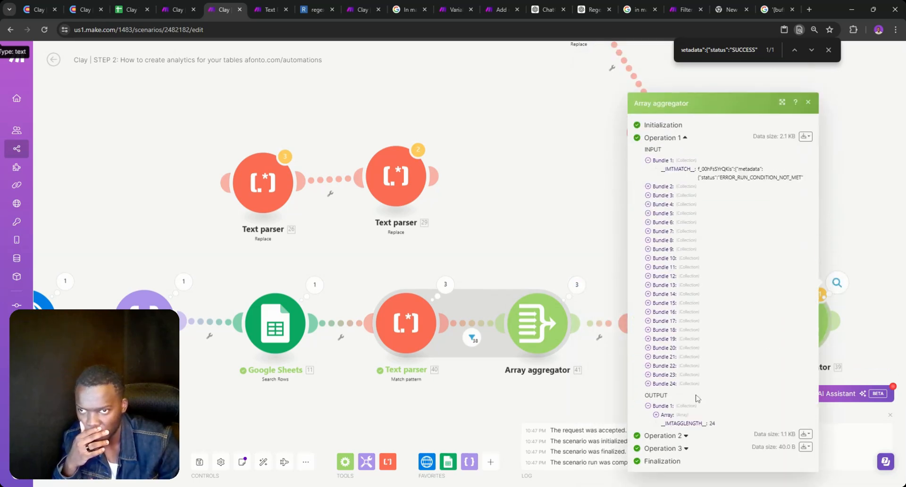
{"action": "left_click", "coordinate": [687, 437]}
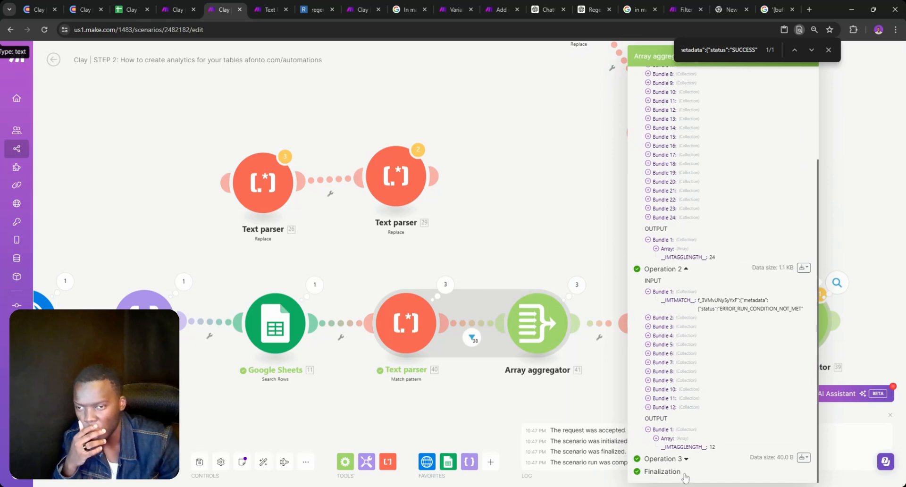
{"action": "left_click", "coordinate": [685, 459]}
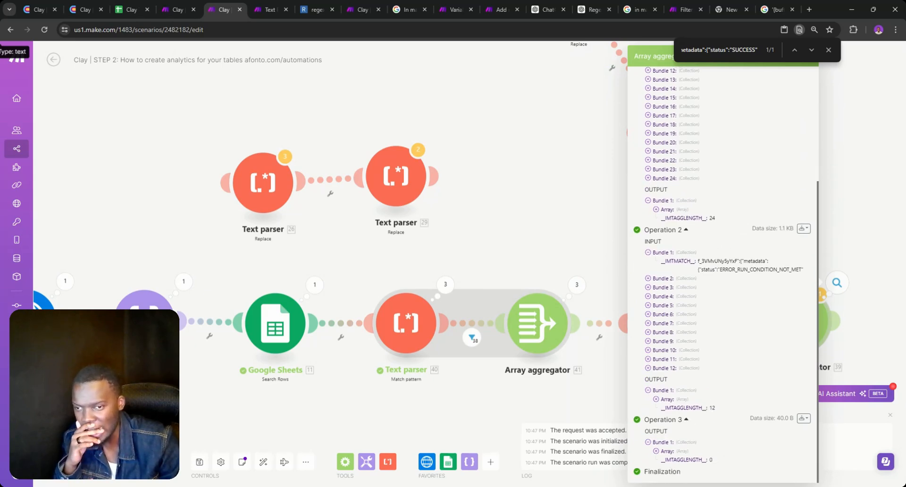
{"action": "left_click", "coordinate": [573, 407]}
{"action": "left_click", "coordinate": [572, 407]}
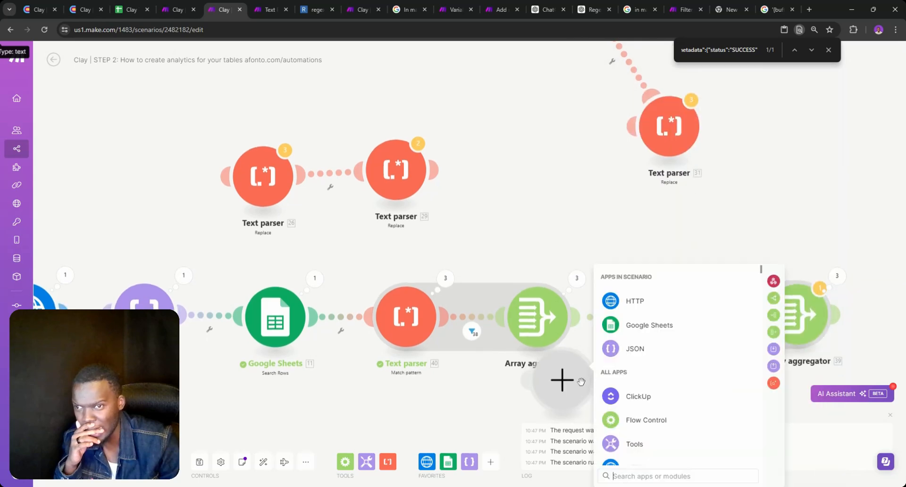
Add a Google Sheets 'Update a Row' module after the second Array aggregator, found by searching 'upd'
{"action": "left_click", "coordinate": [546, 374]}
{"action": "scroll", "coordinate": [544, 373], "scroll_direction": "down", "scroll_amount": 5}
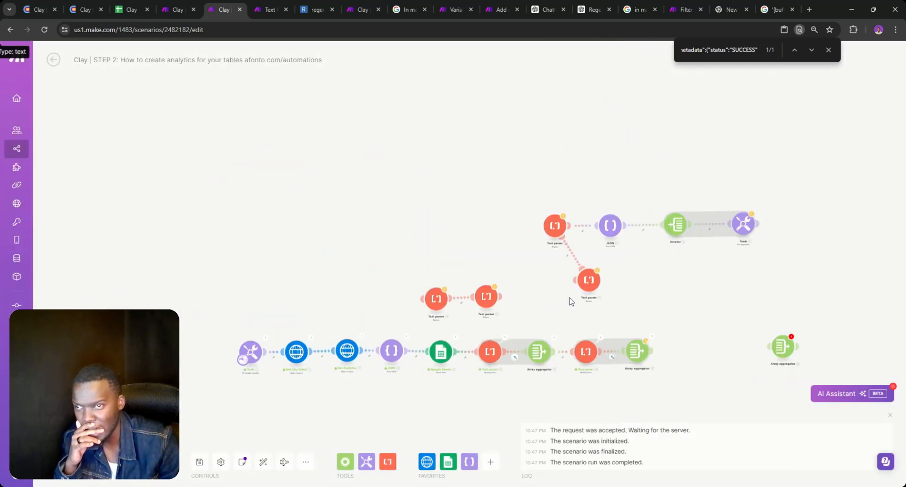
{"action": "left_click_drag", "start_coordinate": [650, 319], "coordinate": [564, 238]}
{"action": "left_click", "coordinate": [595, 270]}
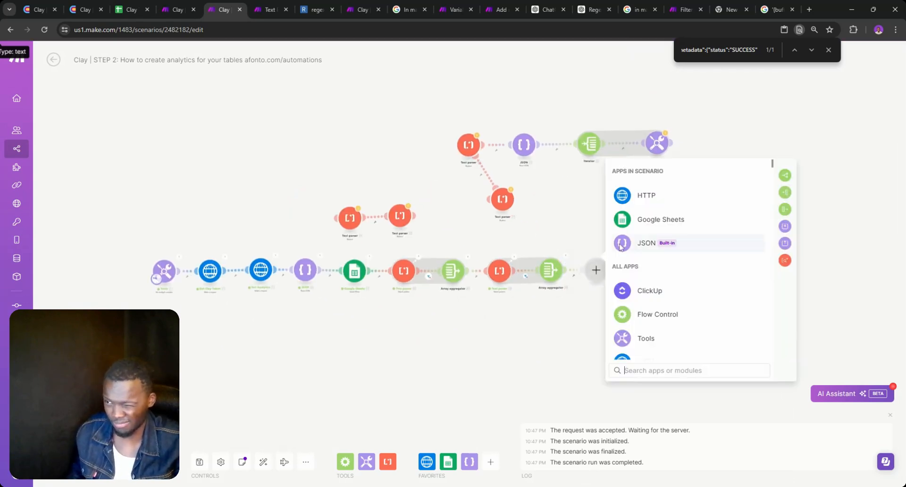
{"action": "left_click", "coordinate": [641, 222]}
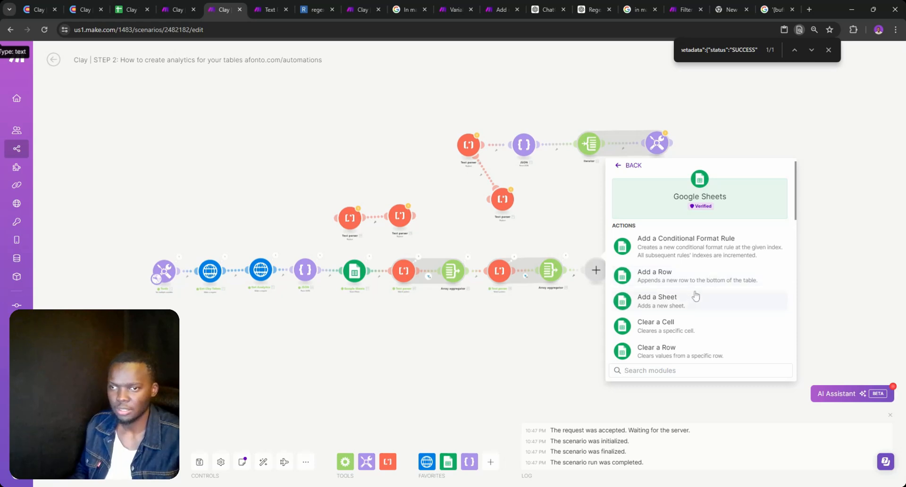
{"action": "type", "text": "upda"}
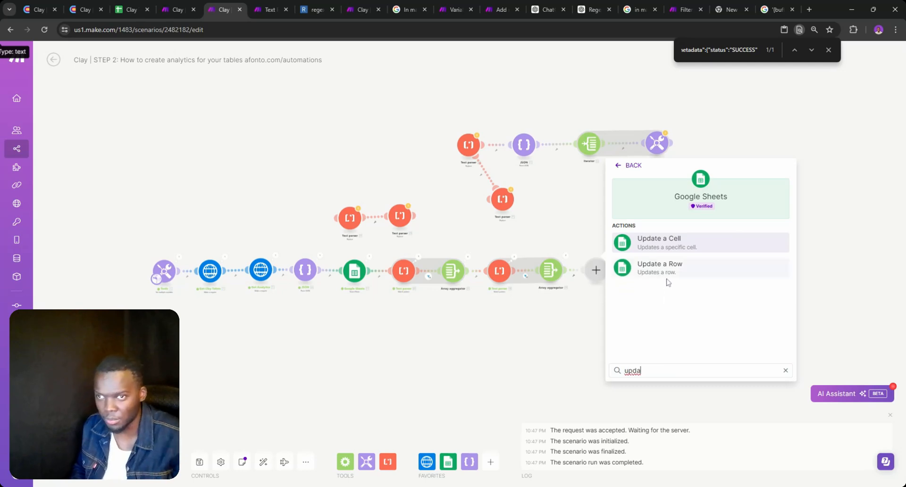
{"action": "left_click", "coordinate": [649, 275]}
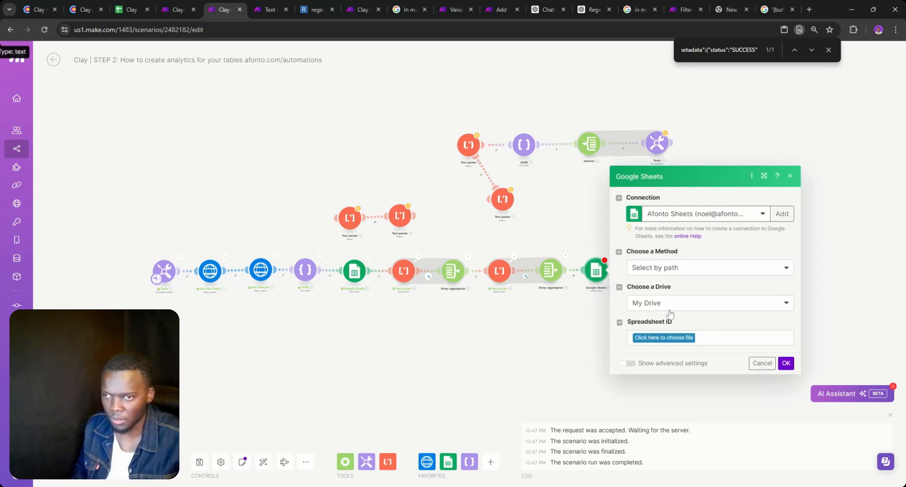
Keep My Drive and choose the Clay Table Analytics spreadsheet with Sheet1
{"action": "left_click", "coordinate": [670, 310]}
{"action": "left_click", "coordinate": [670, 315]}
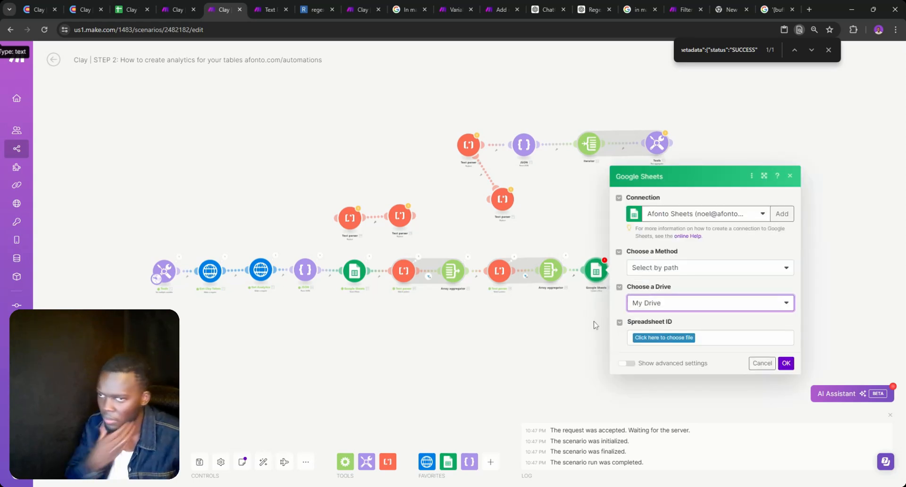
{"action": "left_click", "coordinate": [585, 332]}
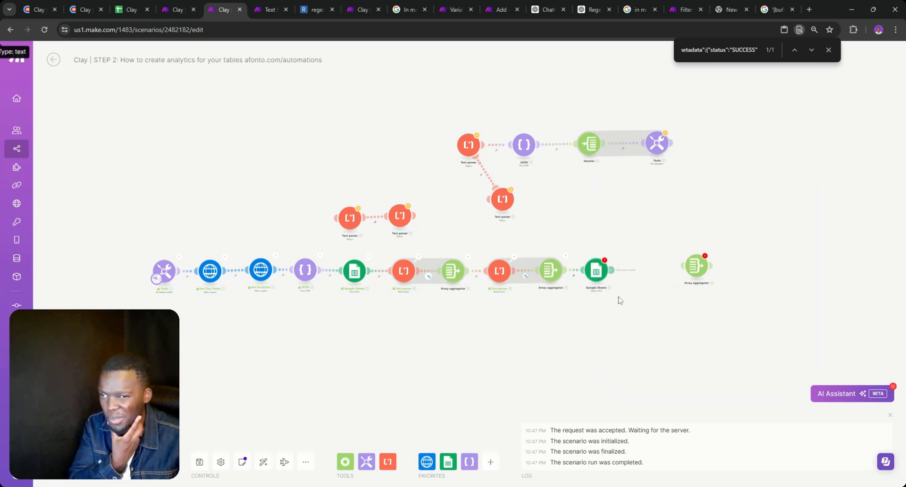
{"action": "left_click", "coordinate": [593, 273]}
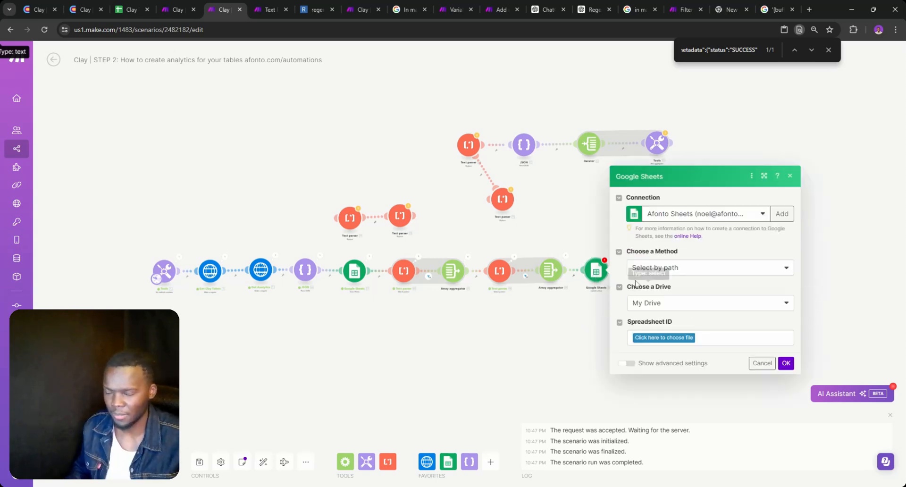
{"action": "left_click", "coordinate": [646, 339]}
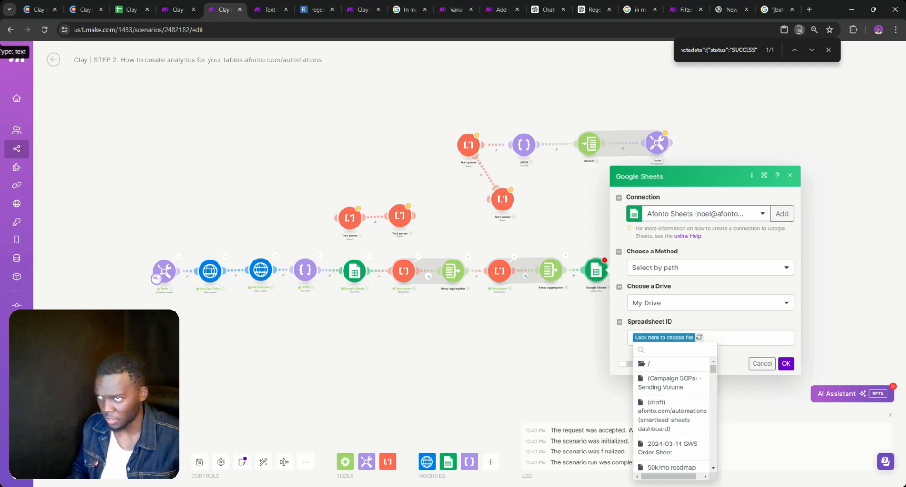
{"action": "type", "text": "clay"}
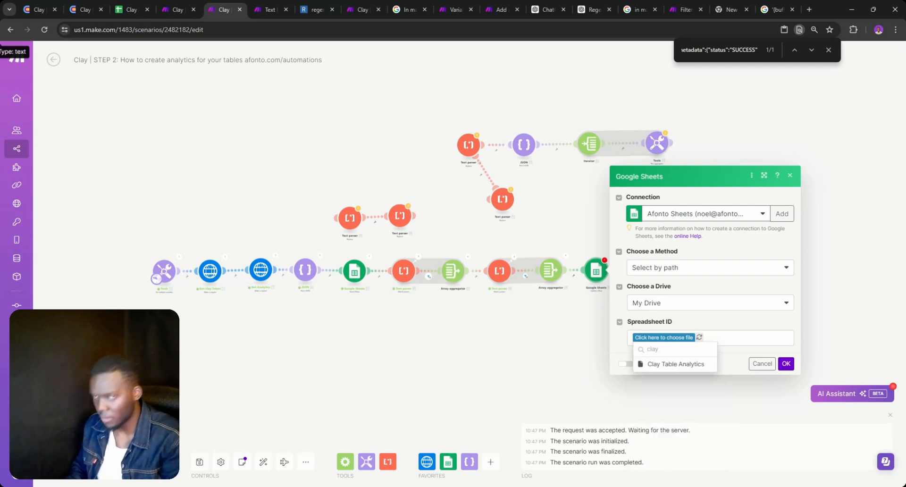
{"action": "left_click", "coordinate": [664, 364]}
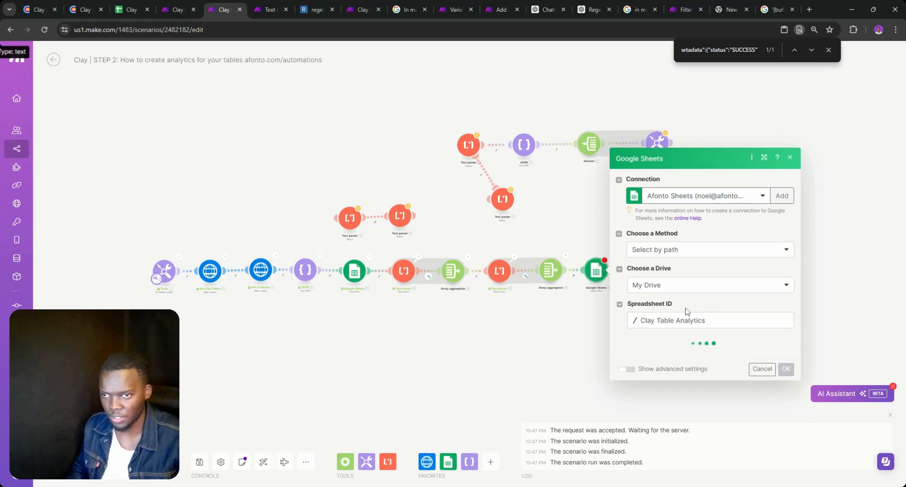
{"action": "left_click", "coordinate": [828, 49]}
{"action": "left_click", "coordinate": [682, 360]}
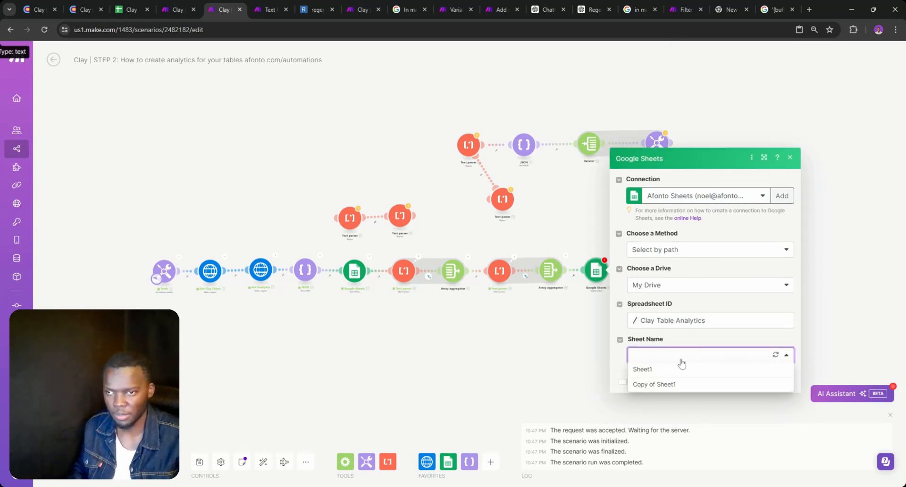
{"action": "left_click", "coordinate": [663, 371]}
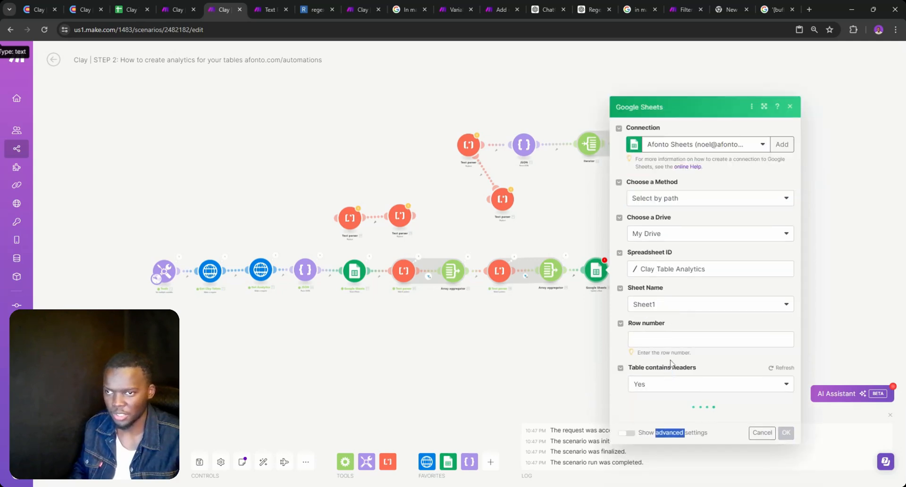
Leave the Row number field empty for now and close the module settings
{"action": "scroll", "coordinate": [695, 283], "scroll_direction": "down", "scroll_amount": 2}
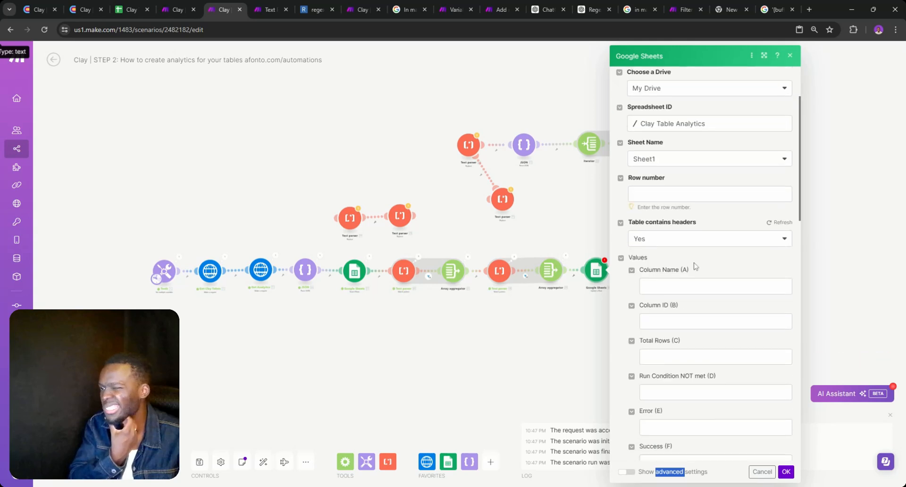
{"action": "left_click", "coordinate": [692, 193]}
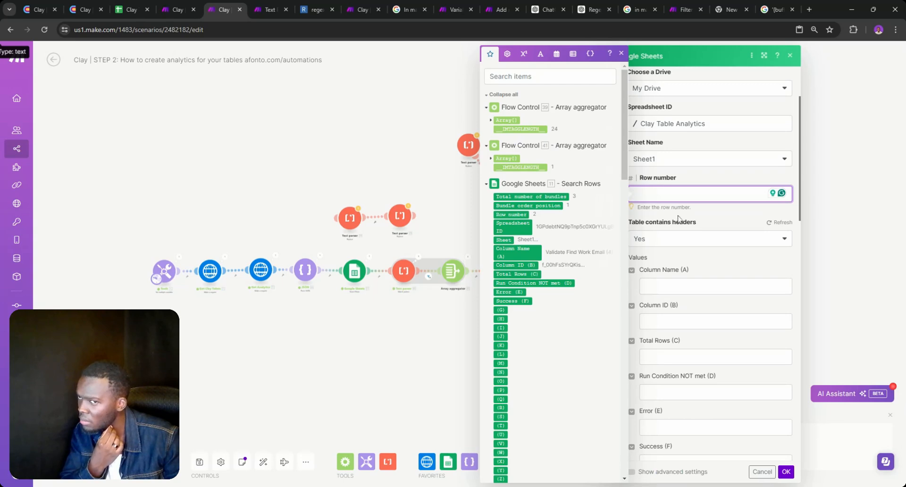
{"action": "scroll", "coordinate": [679, 210], "scroll_direction": "up", "scroll_amount": 2}
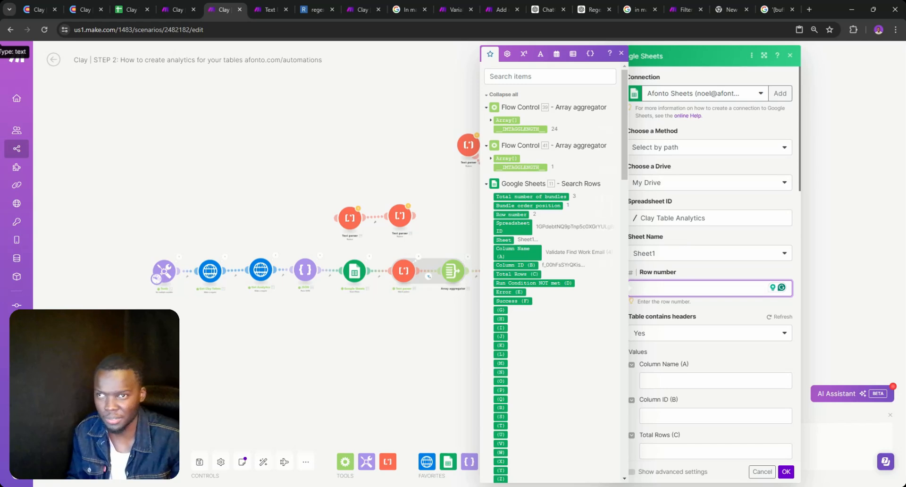
{"action": "left_click", "coordinate": [680, 309]}
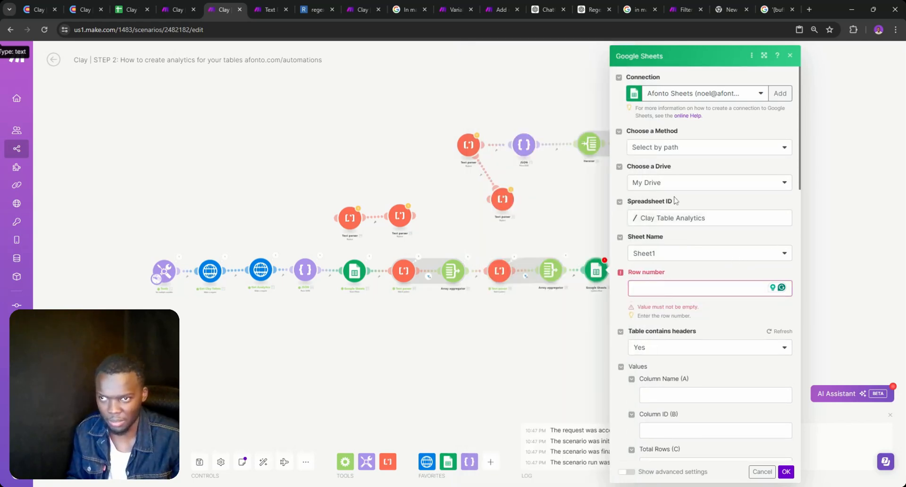
{"action": "left_click", "coordinate": [579, 317]}
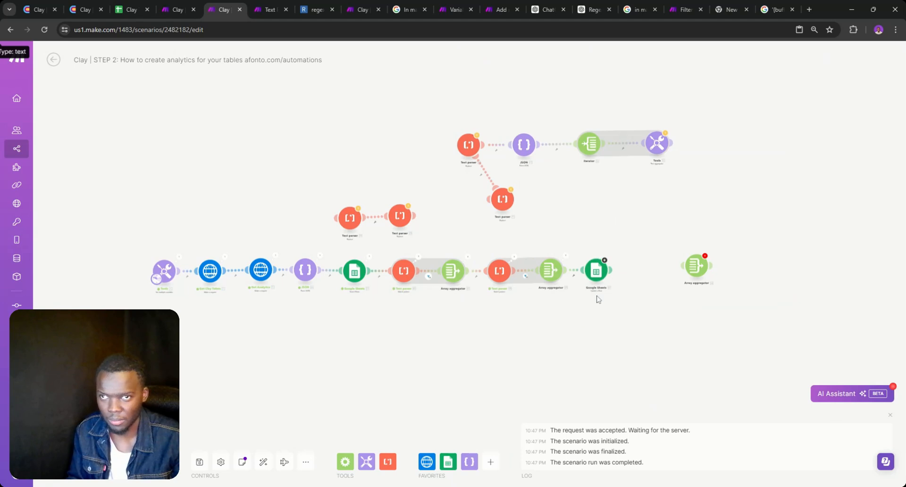
Add a Google Sheets module after Update a Row, filtering its modules by 'row'
{"action": "left_click", "coordinate": [612, 269]}
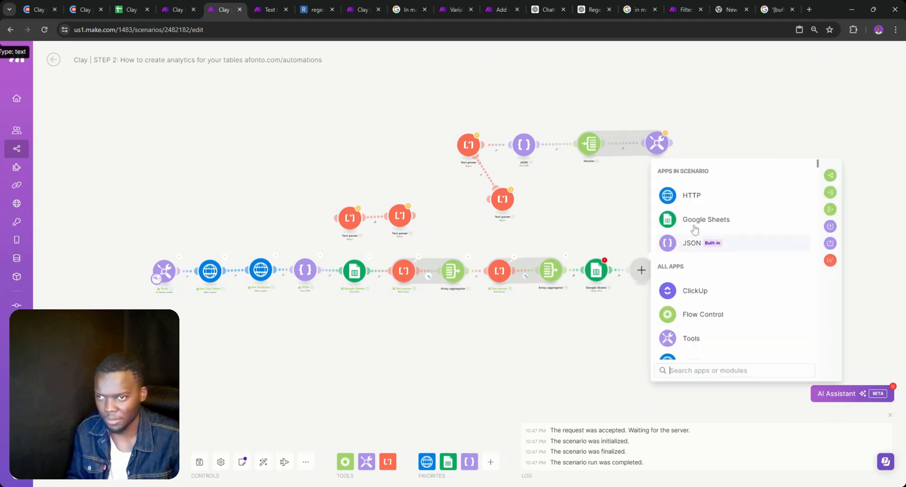
{"action": "left_click", "coordinate": [699, 218]}
{"action": "scroll", "coordinate": [710, 270], "scroll_direction": "down", "scroll_amount": 2}
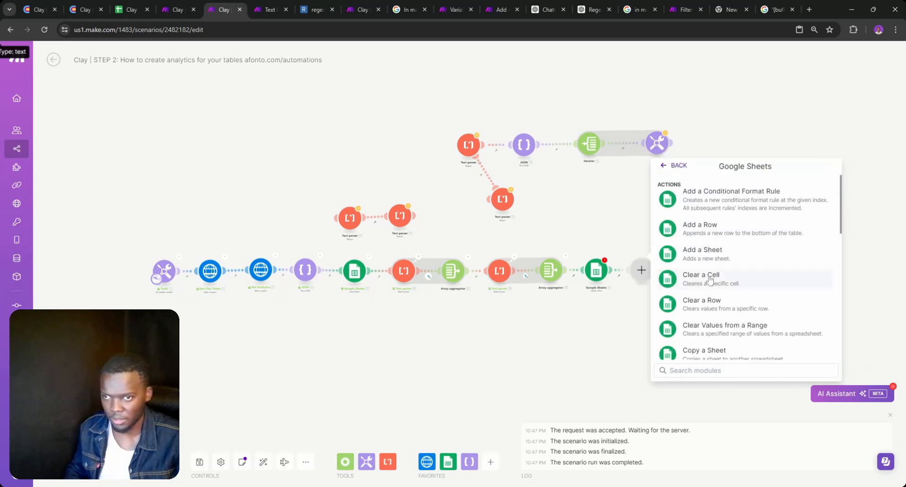
{"action": "scroll", "coordinate": [711, 270], "scroll_direction": "down", "scroll_amount": 3}
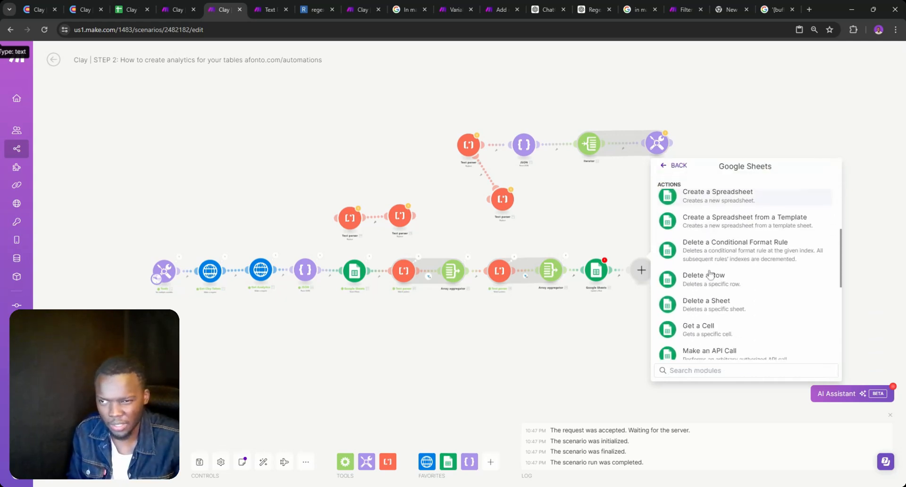
{"action": "scroll", "coordinate": [712, 280], "scroll_direction": "down", "scroll_amount": 4}
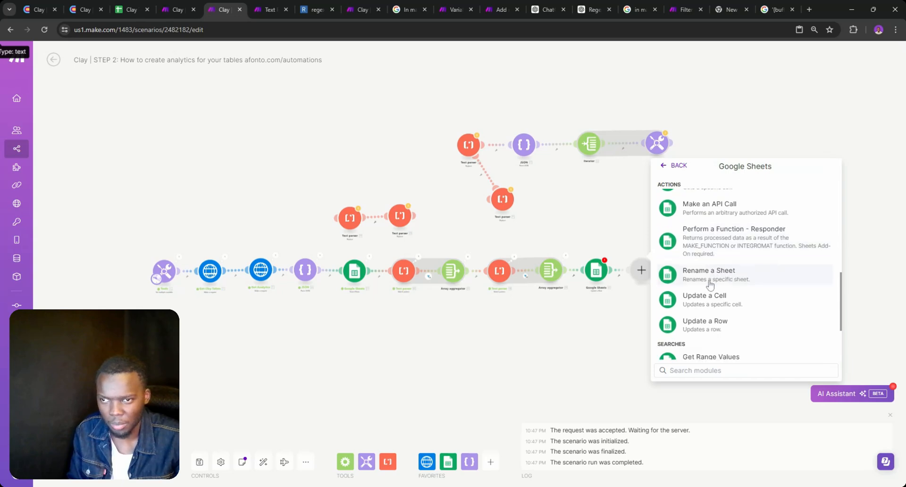
{"action": "type", "text": "row"}
{"action": "scroll", "coordinate": [710, 283], "scroll_direction": "down", "scroll_amount": 1}
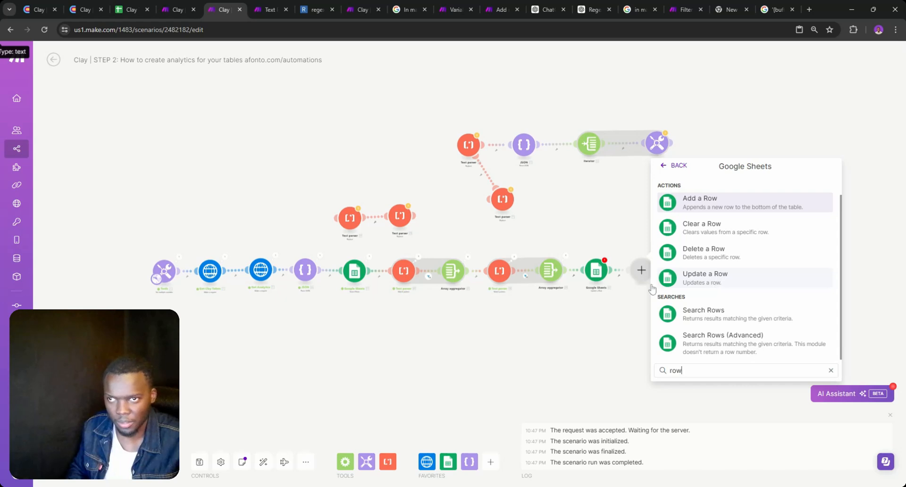
{"action": "scroll", "coordinate": [652, 289], "scroll_direction": "up", "scroll_amount": 3}
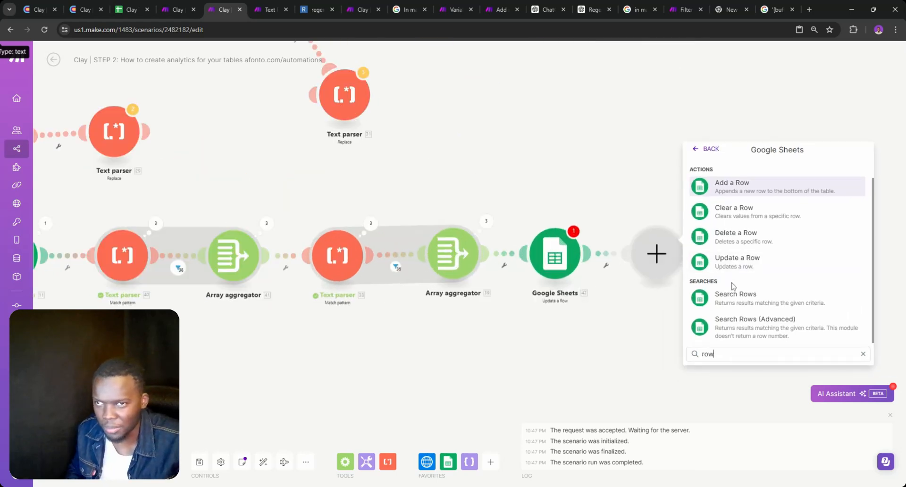
Map Search Rows' '11. ROW_NUMBER' into Update a Row's Row number field
{"action": "left_click", "coordinate": [576, 257]}
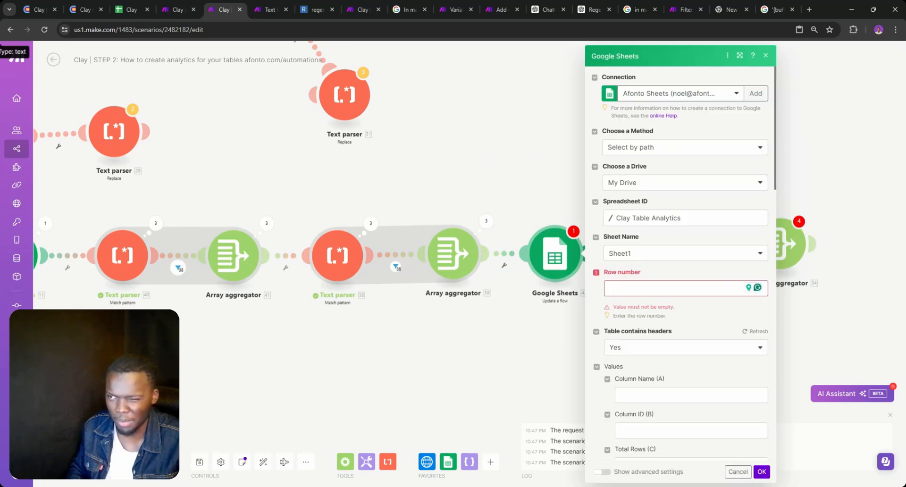
{"action": "left_click", "coordinate": [660, 289]}
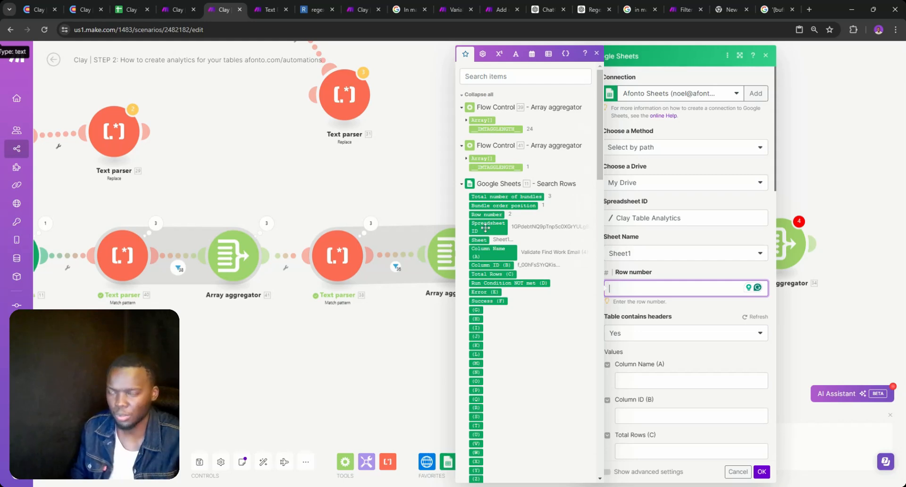
{"action": "double_click", "coordinate": [491, 213]}
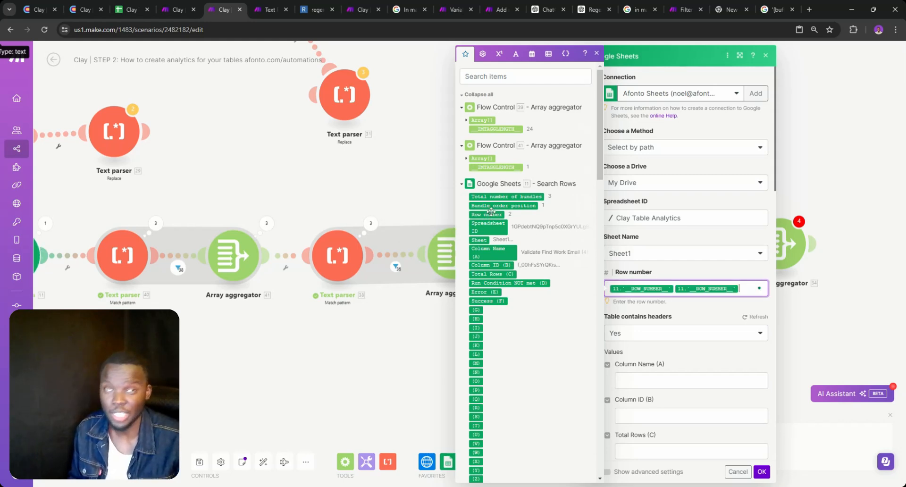
{"action": "key", "text": "BackSpace"}
{"action": "key", "text": "BackSpace"}
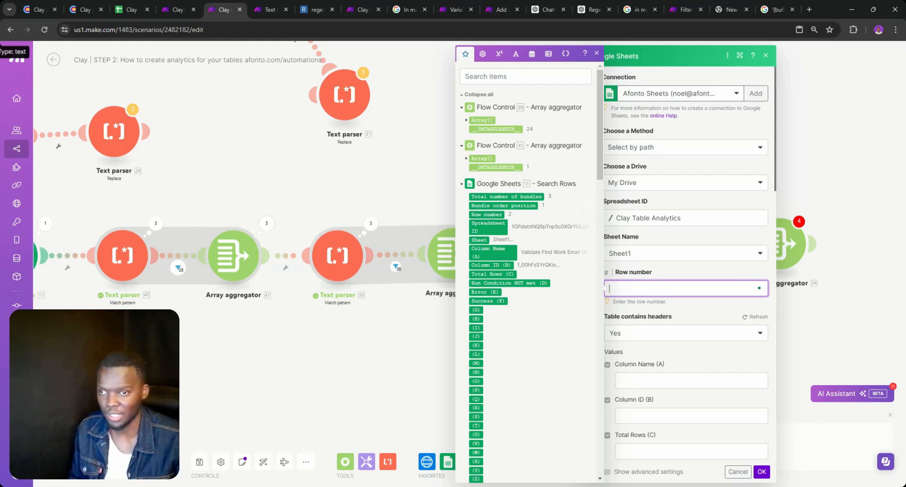
{"action": "left_click", "coordinate": [487, 214]}
{"action": "scroll", "coordinate": [676, 206], "scroll_direction": "down", "scroll_amount": 5}
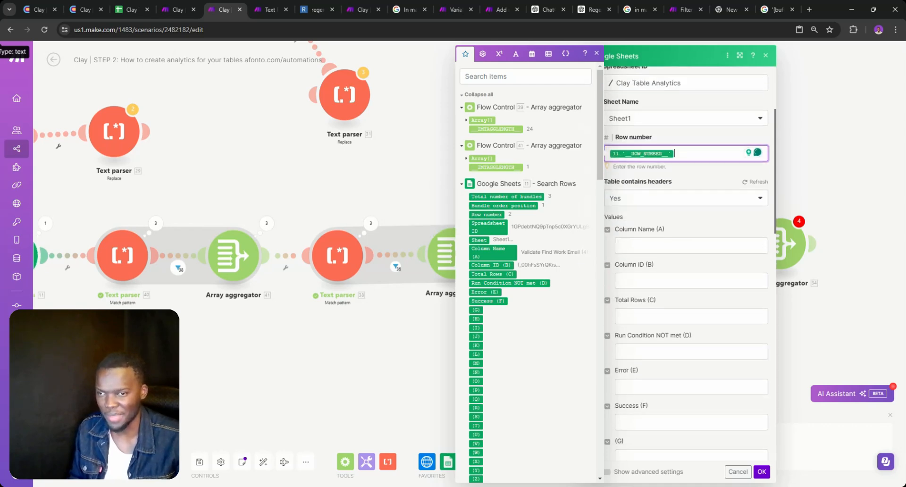
{"action": "left_click", "coordinate": [666, 156]}
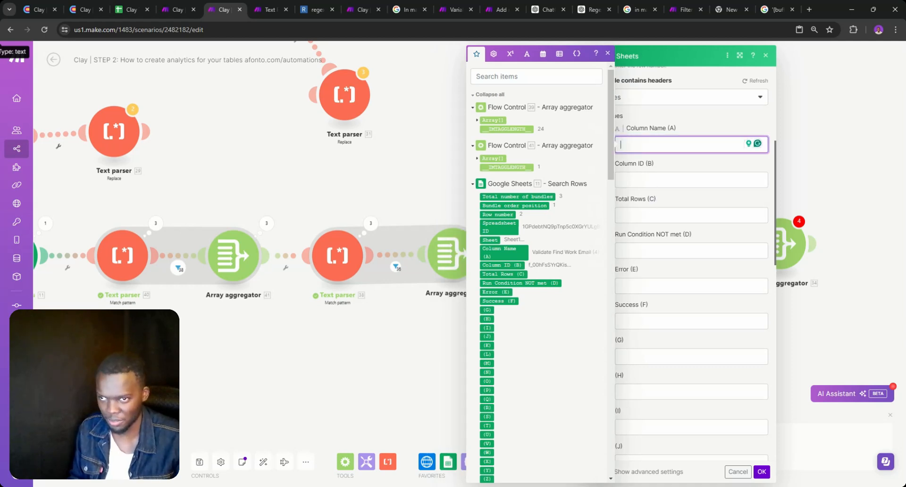
{"action": "left_click", "coordinate": [651, 286]}
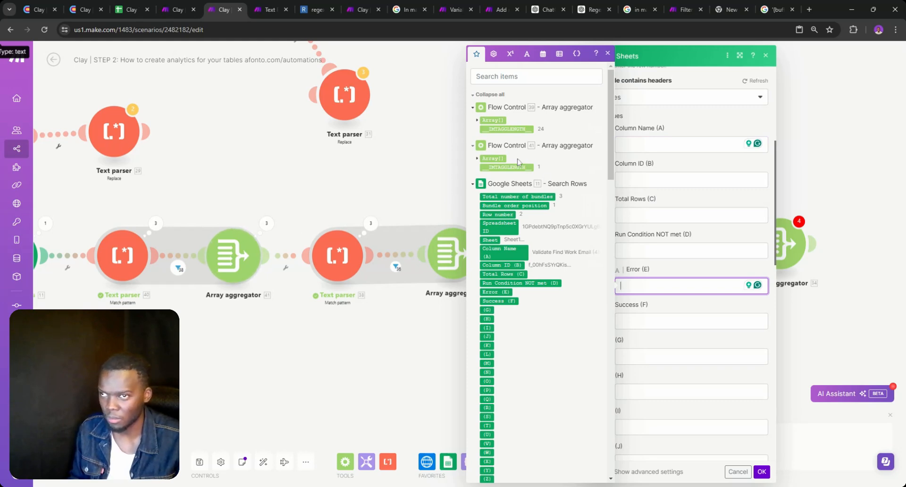
{"action": "left_click", "coordinate": [383, 310]}
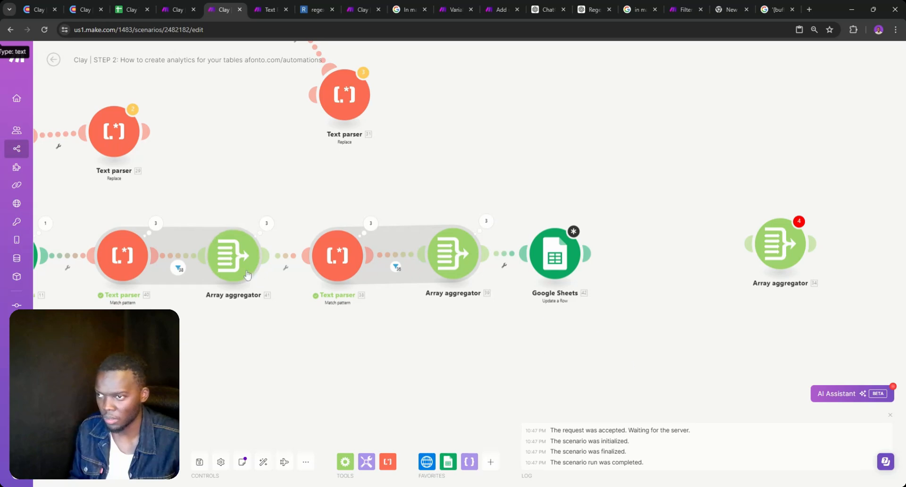
Rename the first text parser and its Array aggregator to Success
{"action": "right_click", "coordinate": [237, 261]}
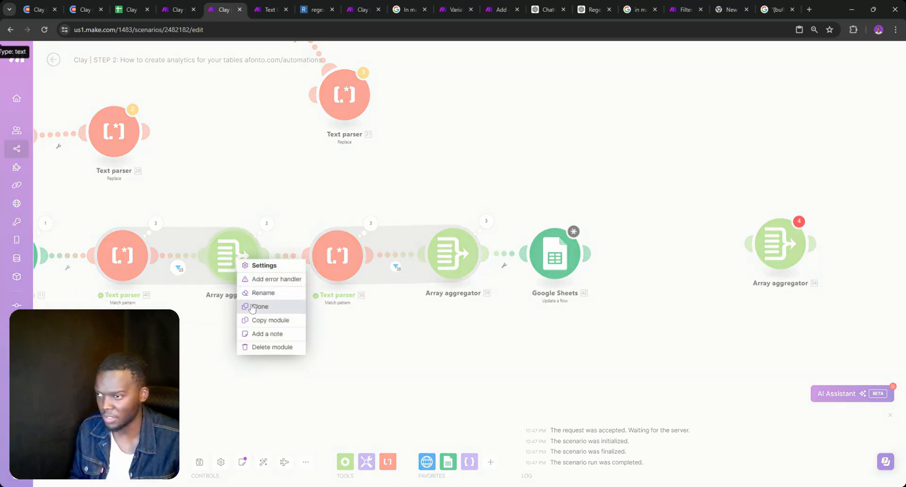
{"action": "left_click", "coordinate": [152, 214]}
{"action": "right_click", "coordinate": [129, 245]}
{"action": "left_click", "coordinate": [154, 293]}
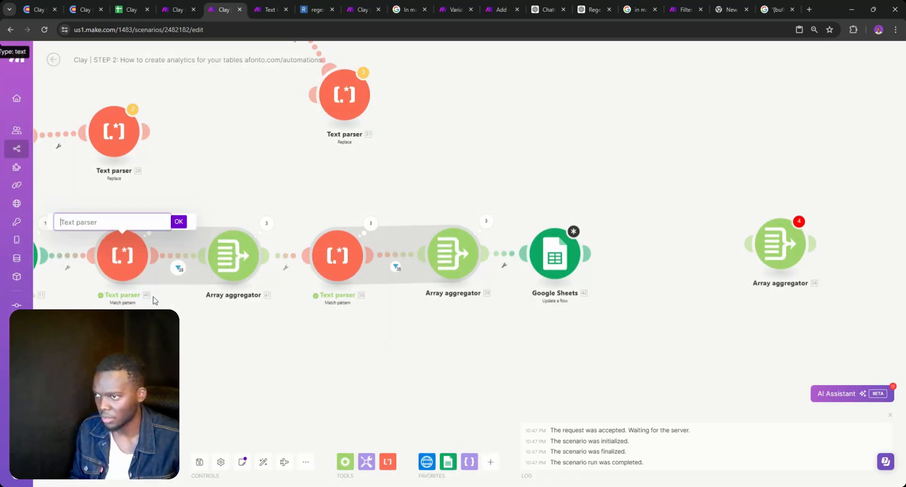
{"action": "type", "text": "Success"}
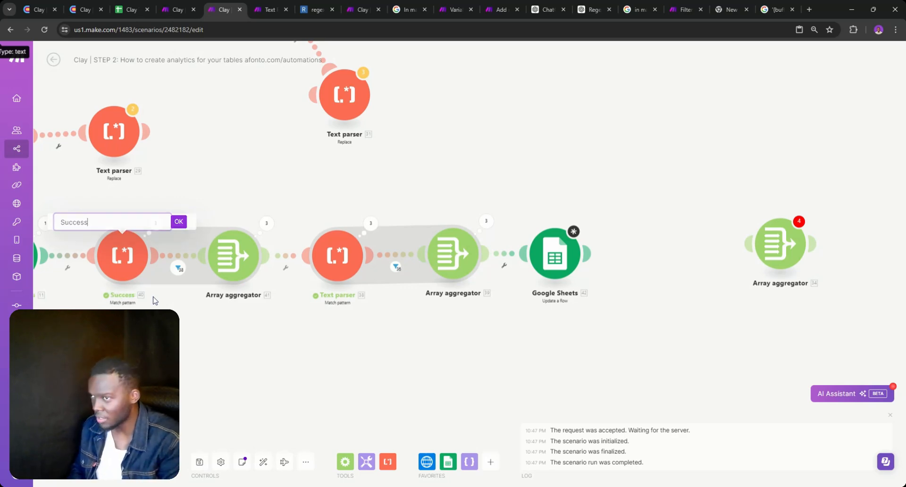
{"action": "key", "text": "Return"}
{"action": "right_click", "coordinate": [218, 268]}
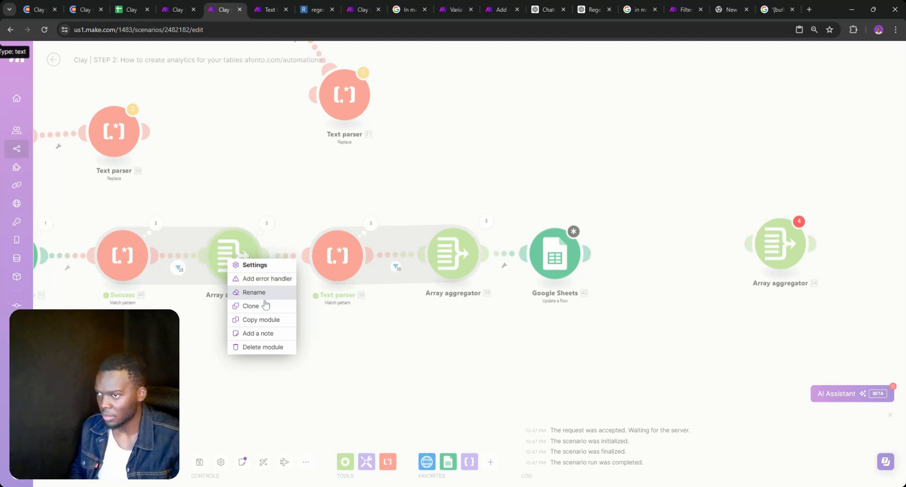
{"action": "left_click", "coordinate": [266, 295]}
{"action": "type", "text": "Succ"}
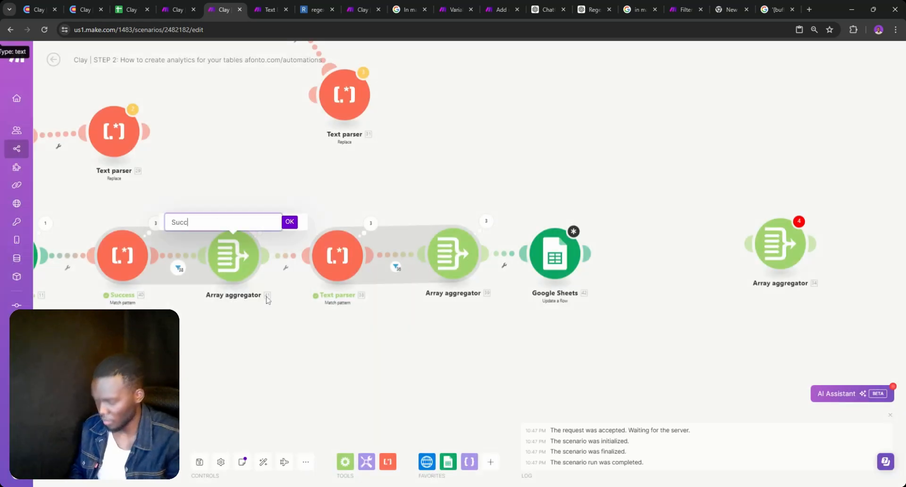
{"action": "type", "text": "ess"}
{"action": "key", "text": "Return"}
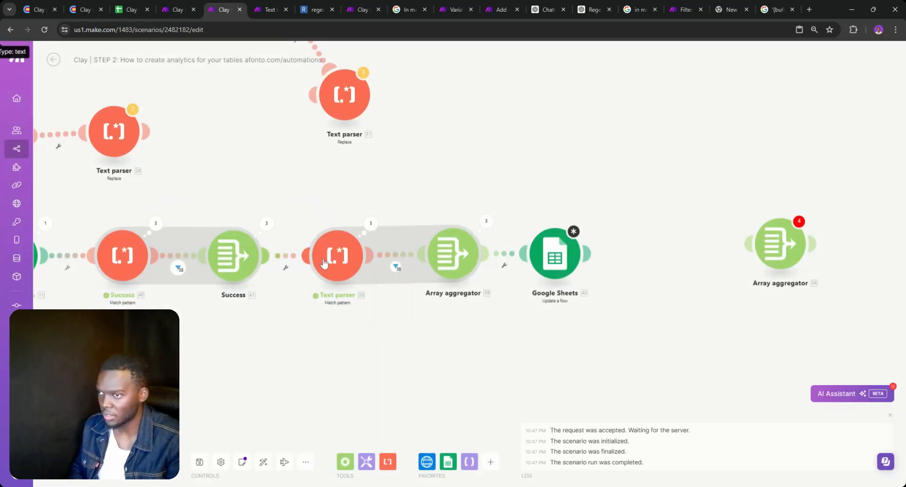
Rename the second text parser and its Array aggregator to Error
{"action": "right_click", "coordinate": [331, 262]}
{"action": "left_click", "coordinate": [356, 308]}
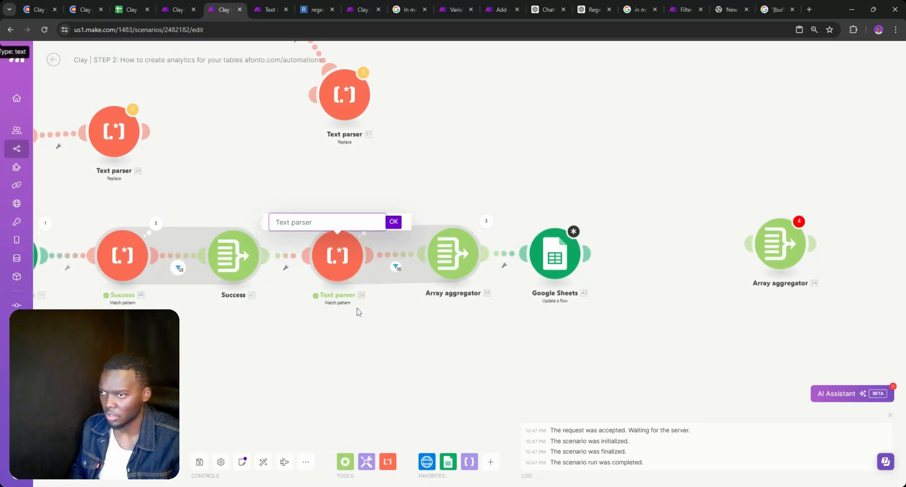
{"action": "type", "text": "Error"}
{"action": "key", "text": "Return"}
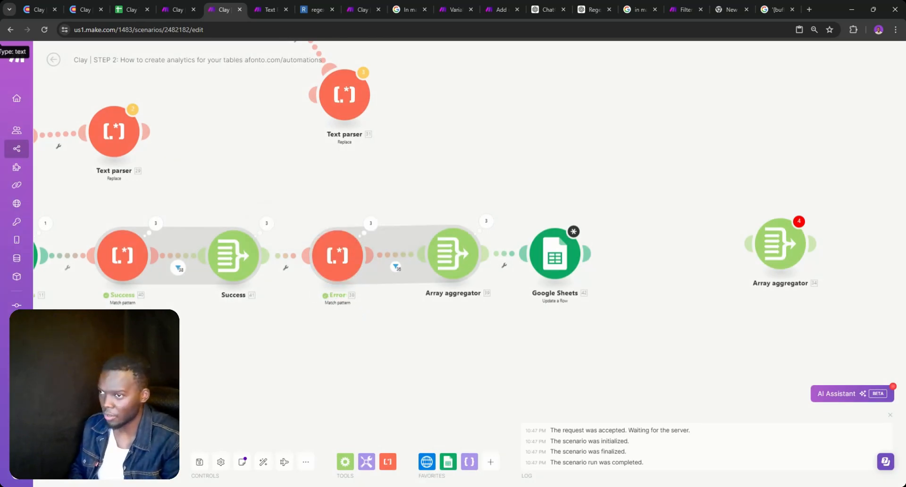
{"action": "right_click", "coordinate": [454, 257]}
{"action": "left_click", "coordinate": [468, 296]}
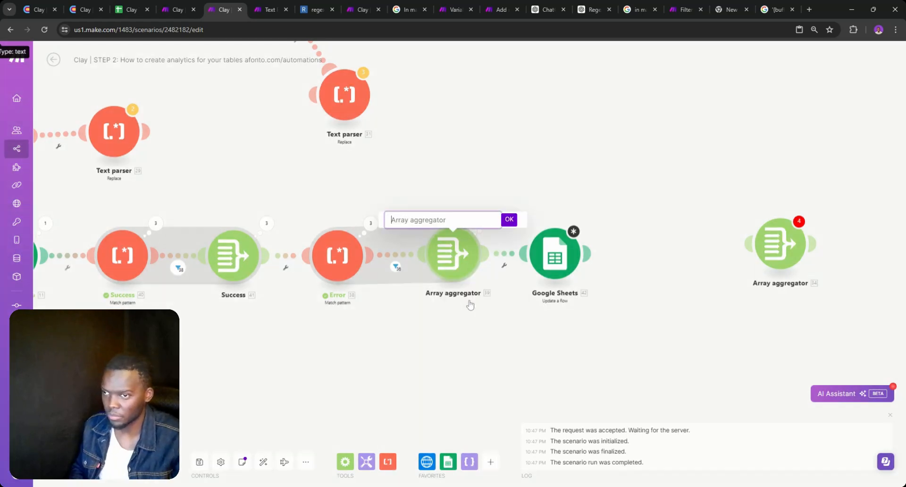
{"action": "type", "text": "E"}
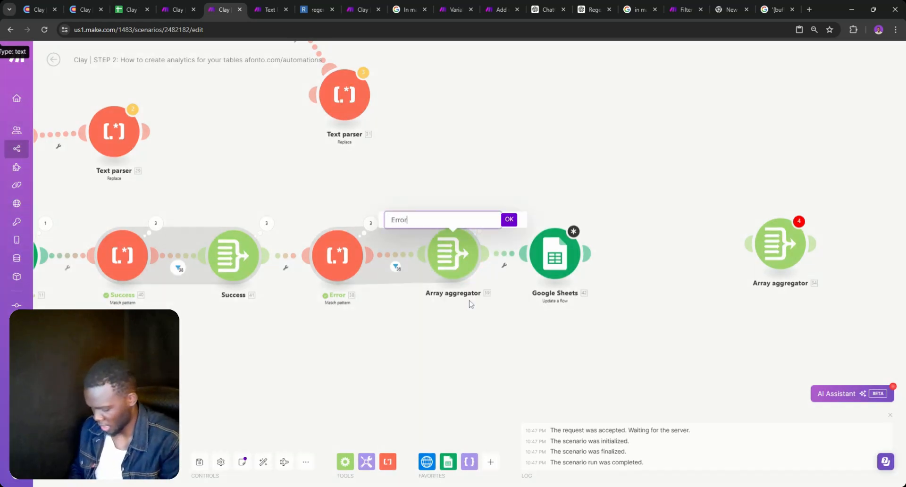
{"action": "type", "text": "rror"}
{"action": "key", "text": "Return"}
{"action": "left_click", "coordinate": [553, 269]}
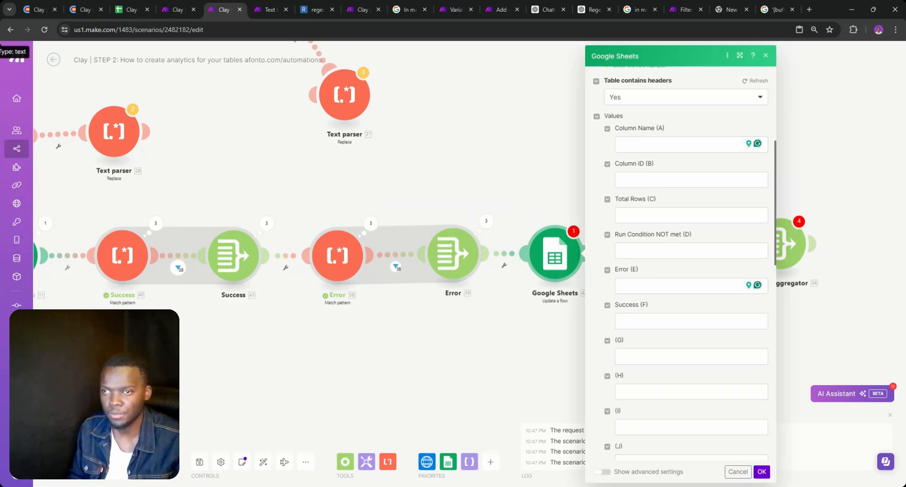
Map 41 __IMTAGGLENGTH__ into Success (F) and 39 __IMTAGGLENGTH__ into Error (E), then confirm
{"action": "left_click", "coordinate": [680, 285]}
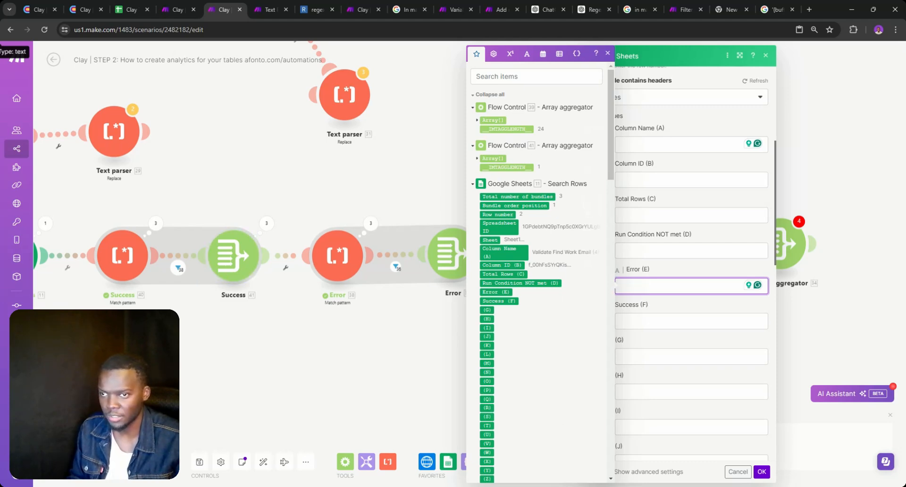
{"action": "left_click", "coordinate": [643, 320]}
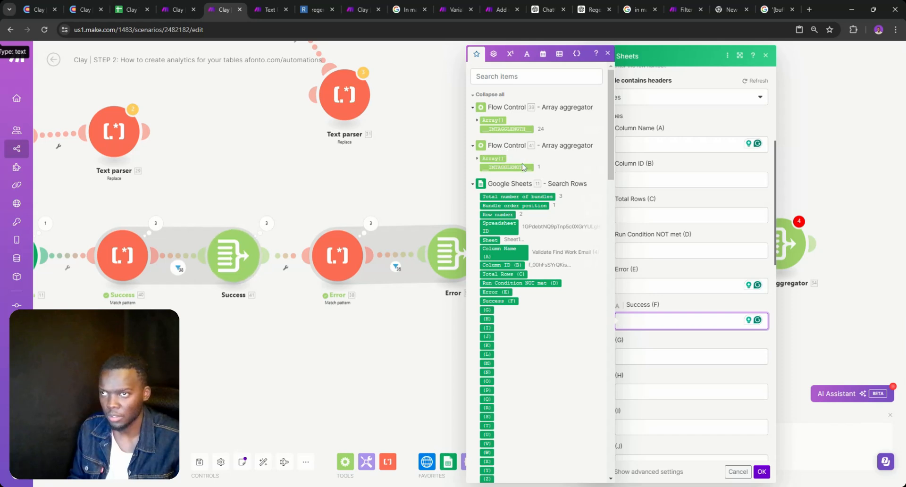
{"action": "left_click", "coordinate": [507, 167]}
{"action": "left_click", "coordinate": [660, 286]}
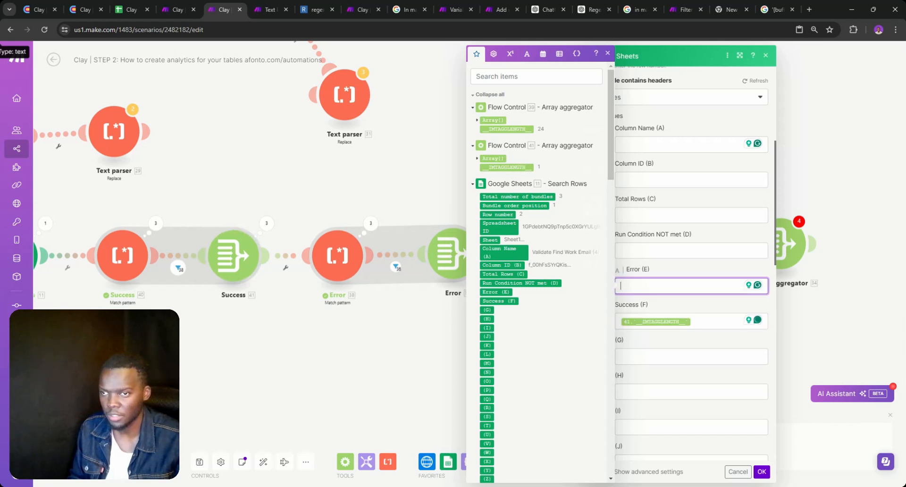
{"action": "left_click", "coordinate": [528, 129]}
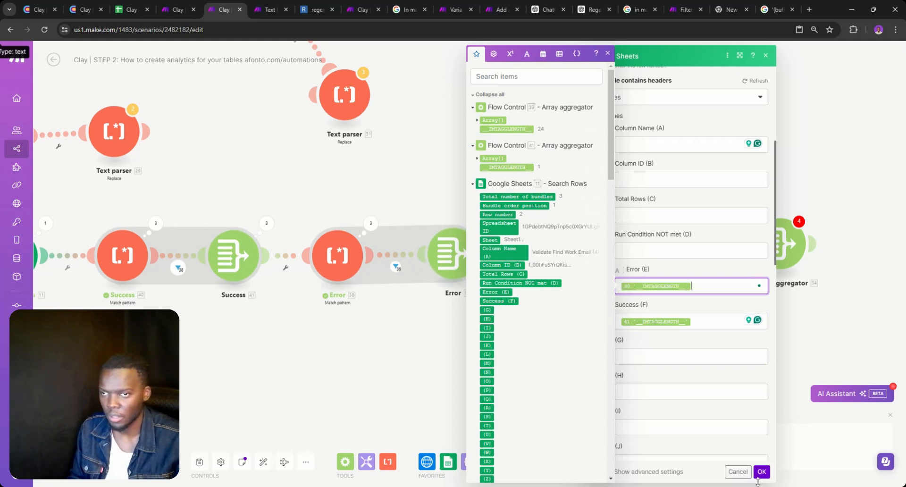
{"action": "left_click", "coordinate": [762, 471]}
{"action": "scroll", "coordinate": [510, 326], "scroll_direction": "down", "scroll_amount": 5}
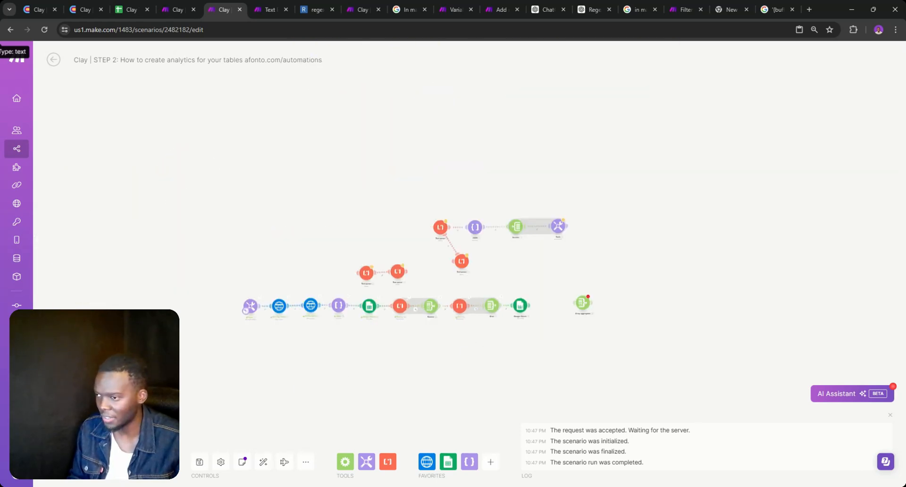
Run the scenario once so the sheet gets Error/Success counts 24/1, 12/12 and 0/25
{"action": "left_click", "coordinate": [127, 7]}
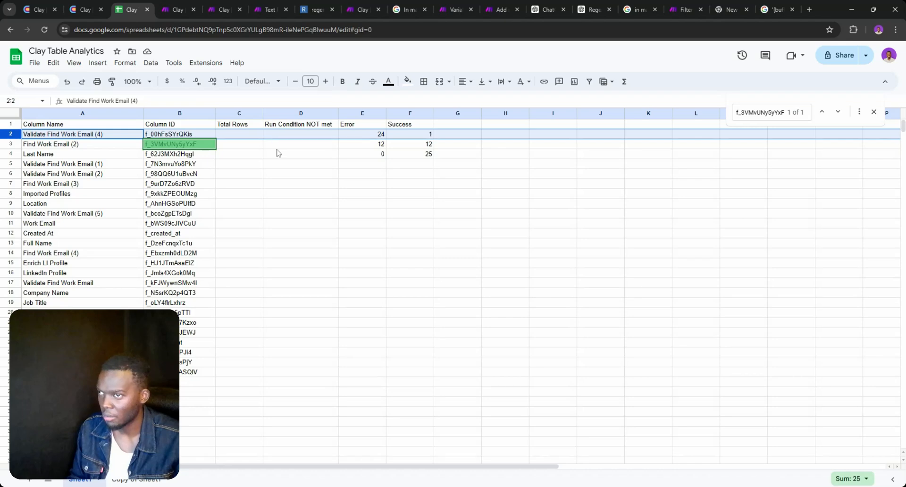
{"action": "left_click", "coordinate": [174, 7]}
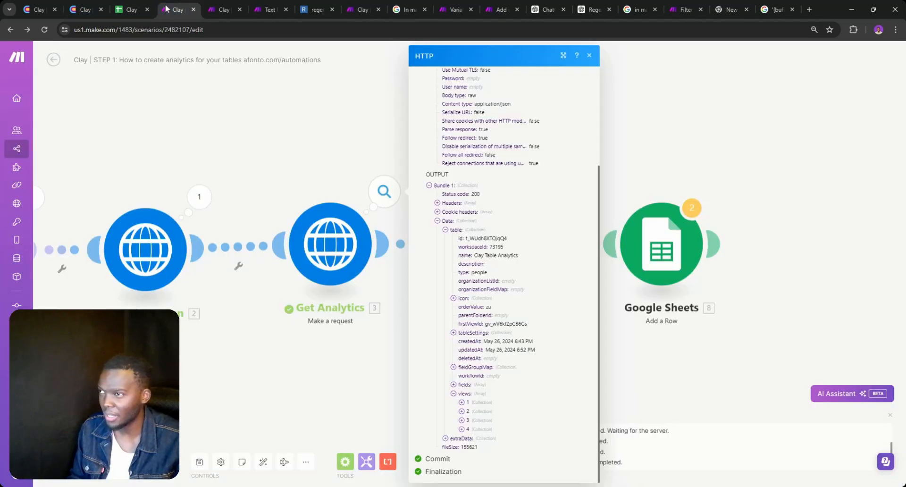
{"action": "left_click", "coordinate": [211, 5]}
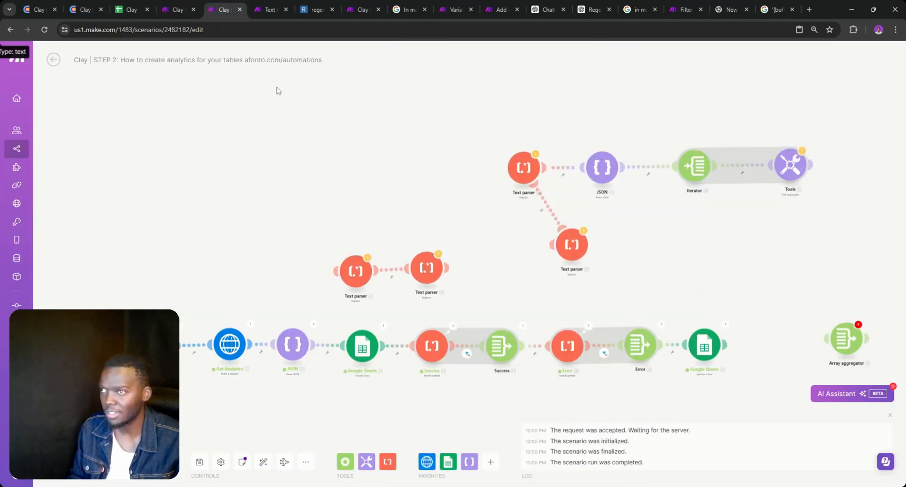
Clear the Search Rows maximum returned rows value, save the scenario and run it again
{"action": "left_click", "coordinate": [362, 346]}
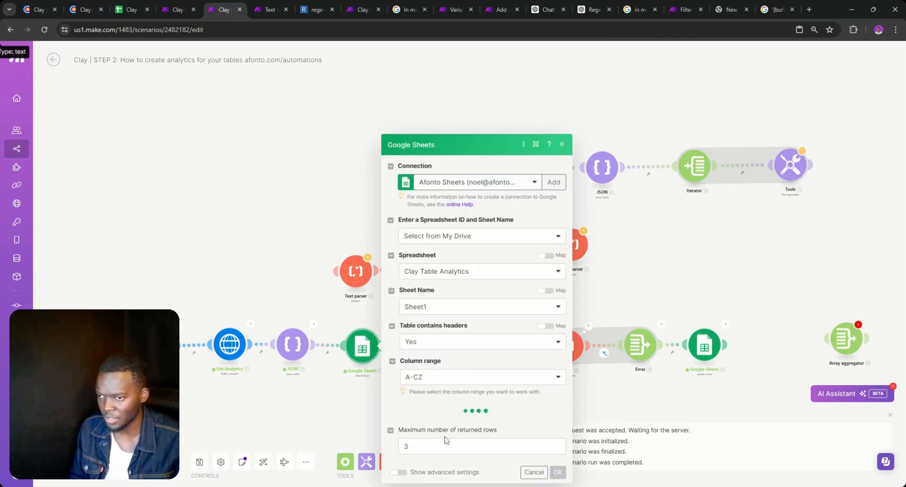
{"action": "scroll", "coordinate": [445, 440], "scroll_direction": "down", "scroll_amount": 3}
{"action": "left_click", "coordinate": [445, 445]}
{"action": "key", "text": "BackSpace"}
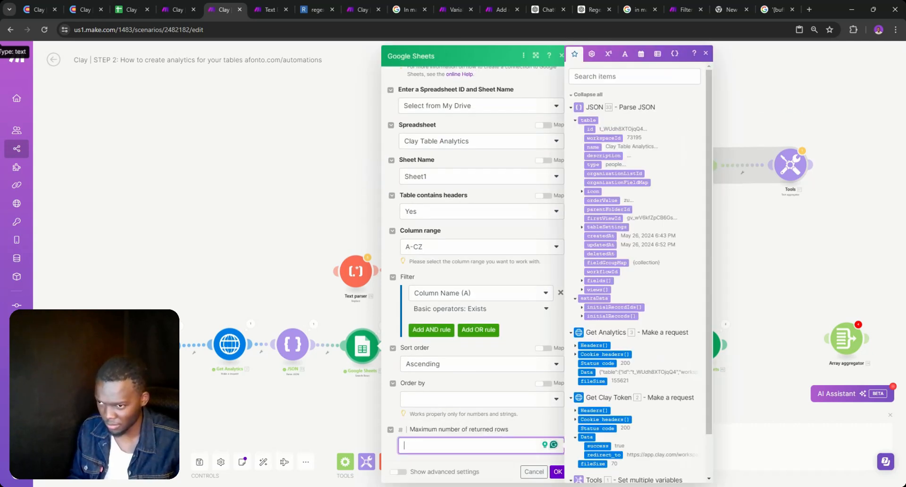
{"action": "key", "text": "BackSpace"}
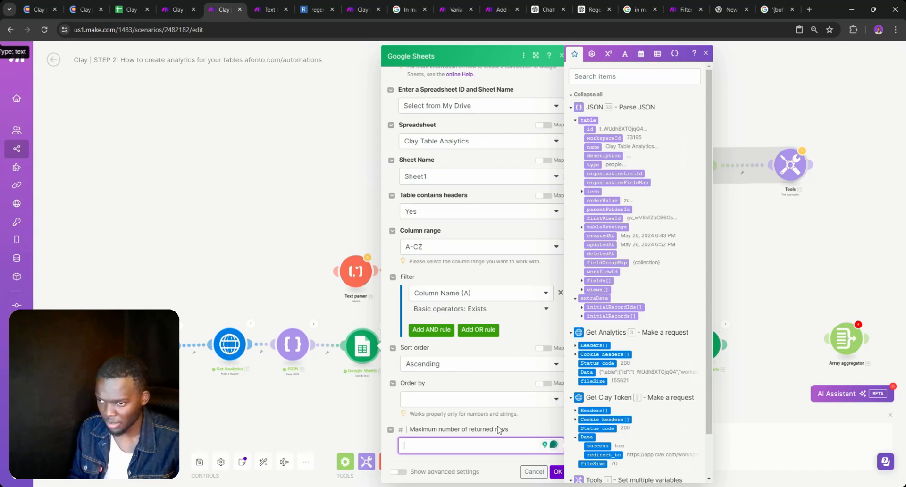
{"action": "left_click", "coordinate": [557, 472]}
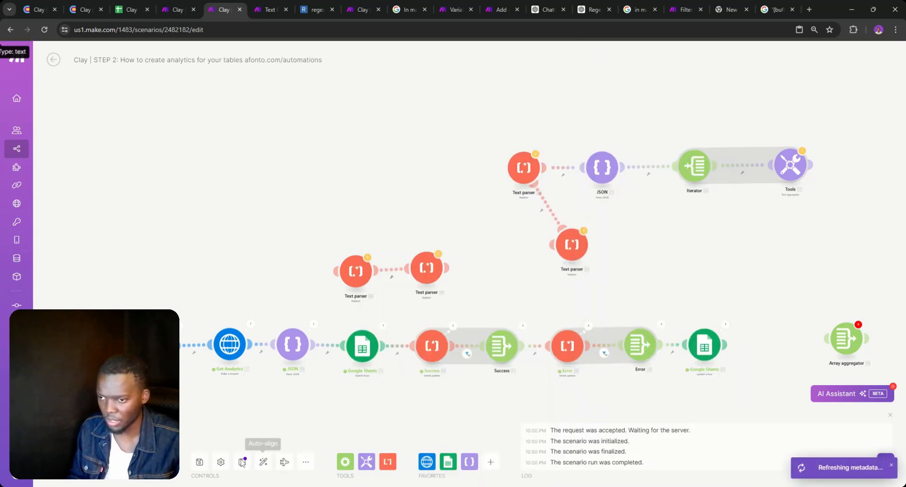
{"action": "left_click", "coordinate": [199, 462]}
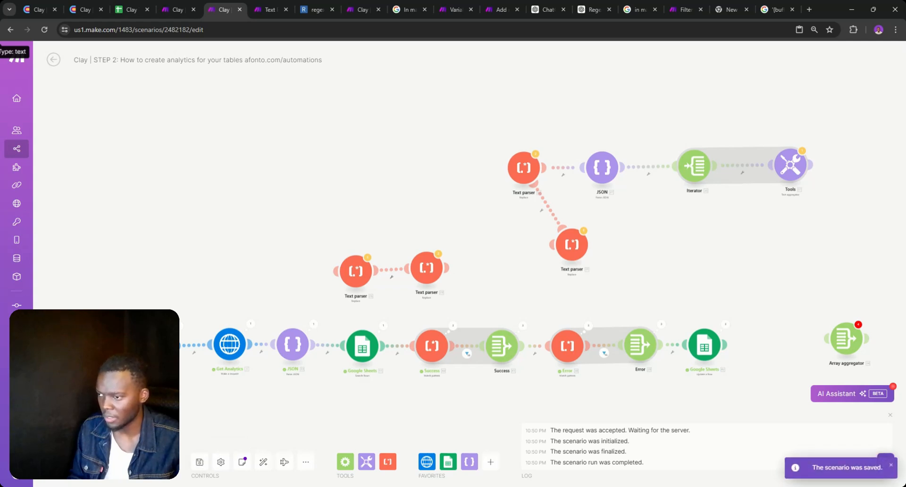
{"action": "left_click", "coordinate": [181, 8]}
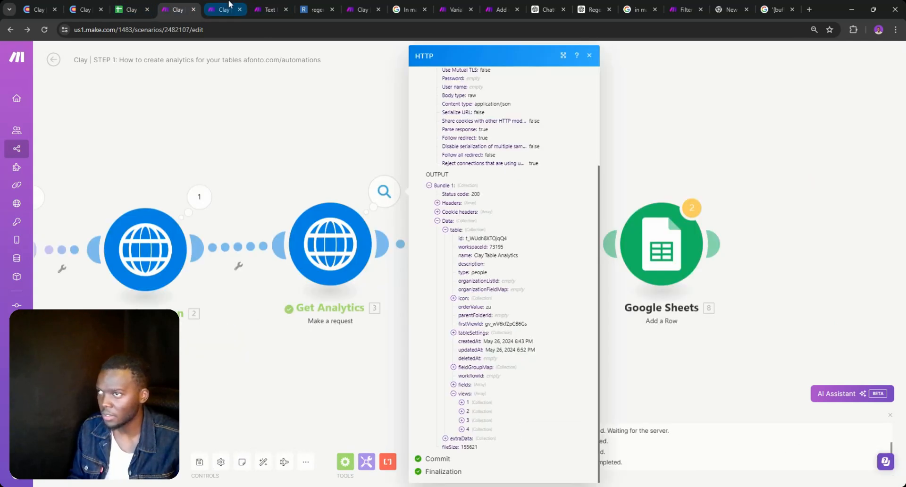
Review the filled Clay Table Analytics sheet and select cell A10's Validate Find Work Email (5) text
{"action": "left_click", "coordinate": [141, 5]}
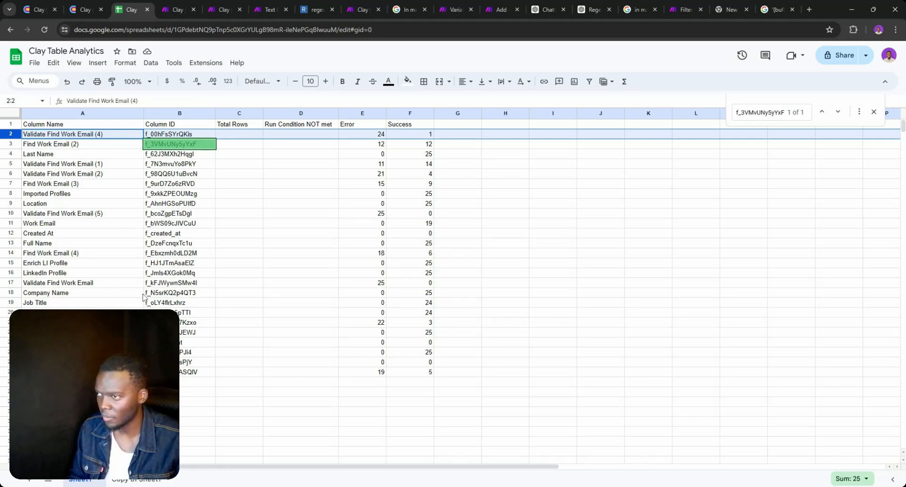
{"action": "left_click", "coordinate": [68, 216]}
{"action": "triple_click", "coordinate": [68, 215]}
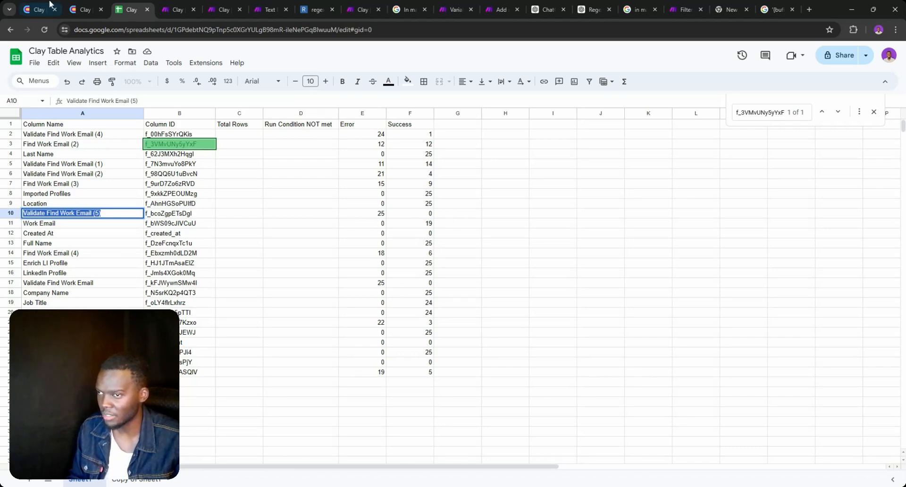
Scroll the Clay table's Find Work Email results and check the Error count in sheet cell E3
{"action": "left_click", "coordinate": [82, 6]}
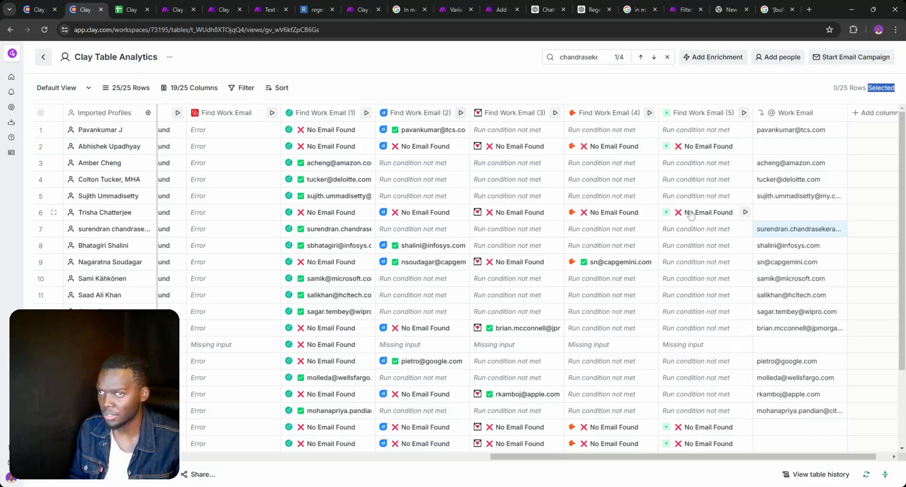
{"action": "scroll", "coordinate": [709, 280], "scroll_direction": "down", "scroll_amount": 2}
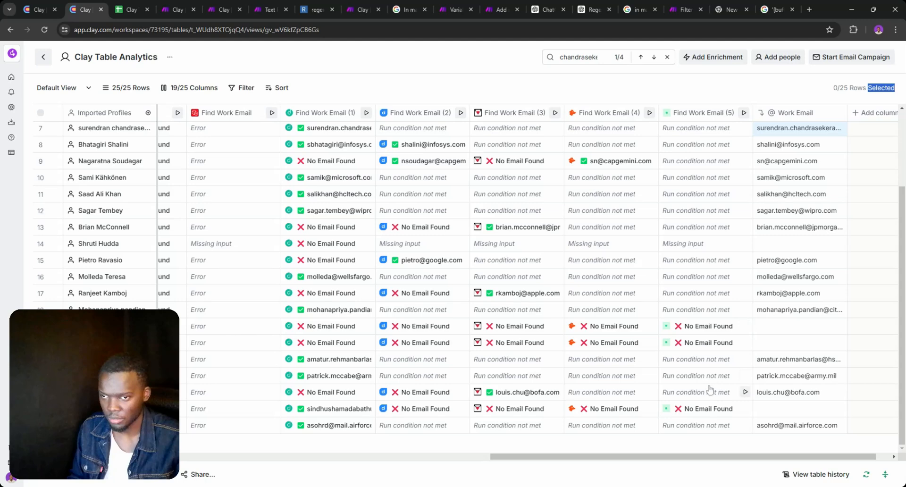
{"action": "scroll", "coordinate": [709, 391], "scroll_direction": "up", "scroll_amount": 2}
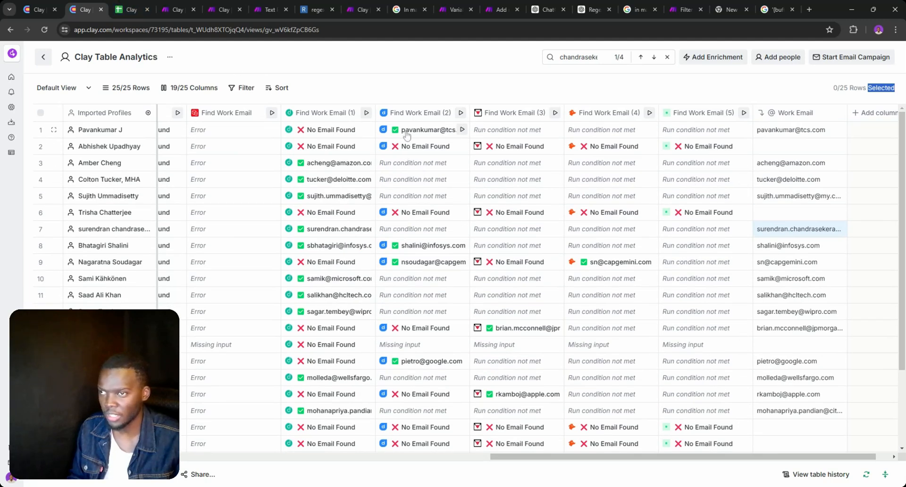
{"action": "scroll", "coordinate": [406, 135], "scroll_direction": "down", "scroll_amount": 2}
{"action": "scroll", "coordinate": [407, 135], "scroll_direction": "up", "scroll_amount": 2}
{"action": "left_click", "coordinate": [181, 8]}
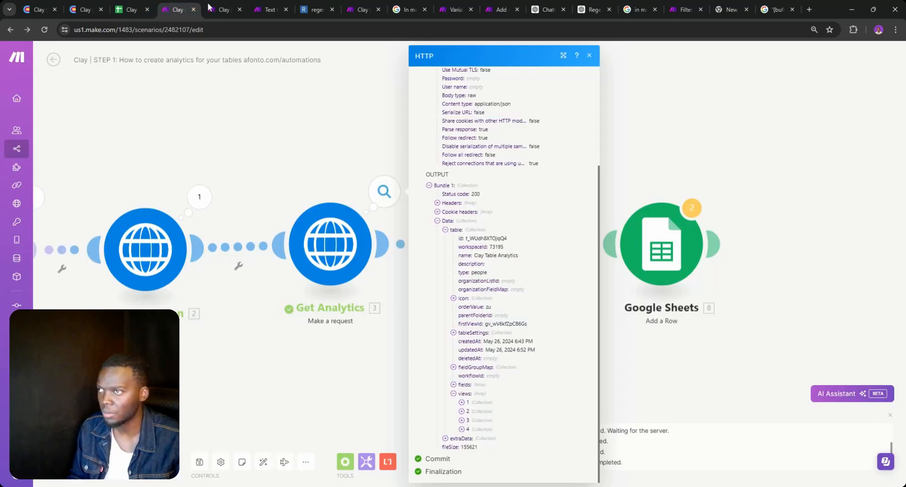
{"action": "left_click", "coordinate": [131, 9]}
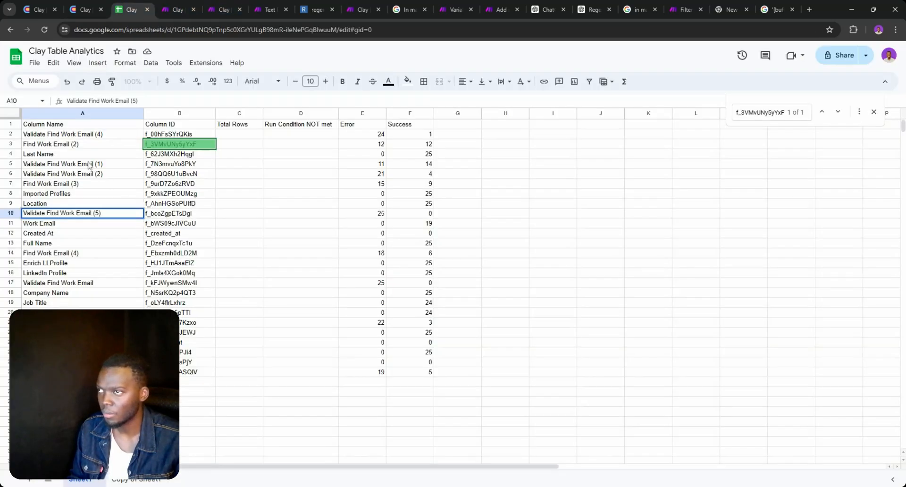
{"action": "left_click", "coordinate": [366, 146]}
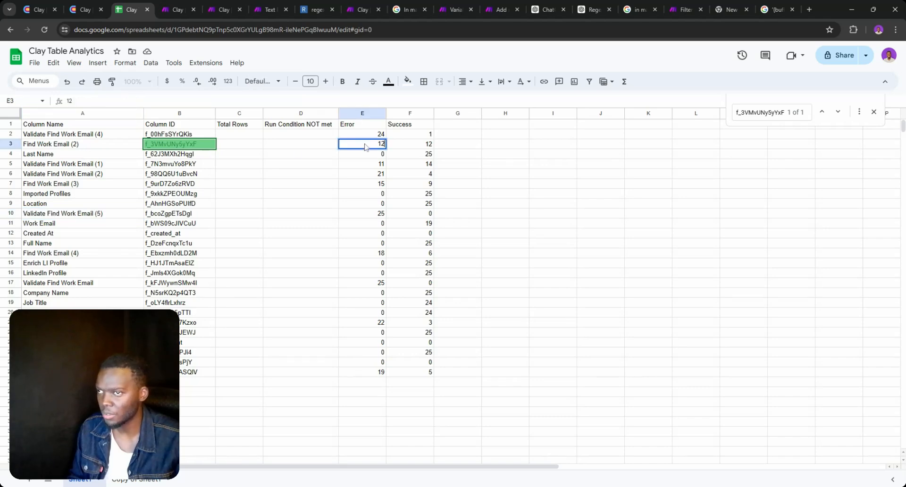
{"action": "double_click", "coordinate": [365, 146]}
Review the Clay table's Find Work Email results again against the sheet
{"action": "left_click", "coordinate": [85, 9]}
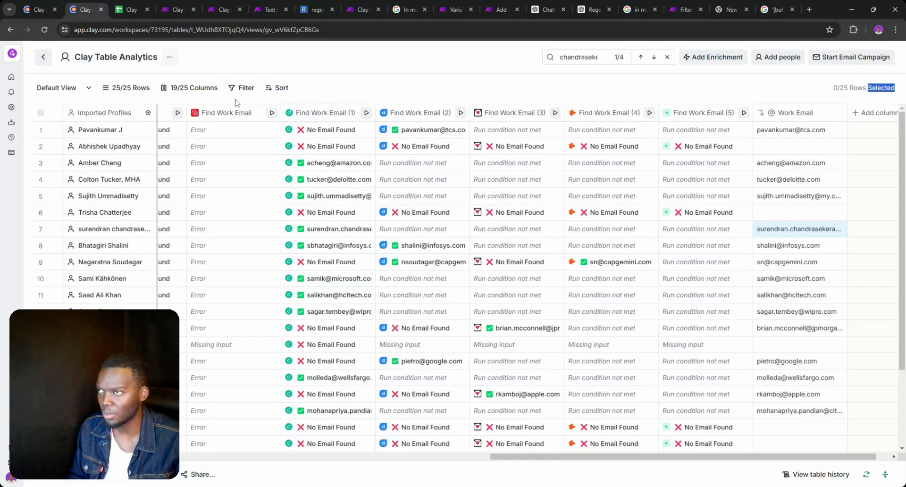
{"action": "scroll", "coordinate": [429, 236], "scroll_direction": "down", "scroll_amount": 1}
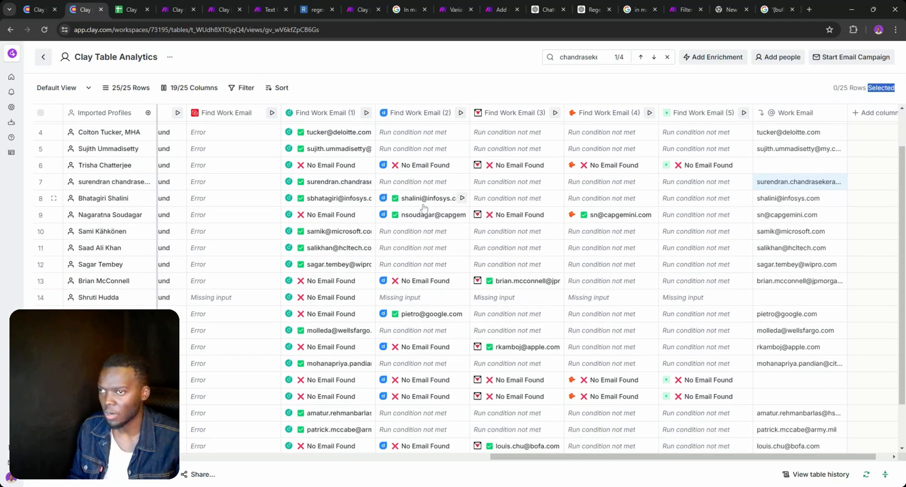
{"action": "scroll", "coordinate": [419, 236], "scroll_direction": "down", "scroll_amount": 1}
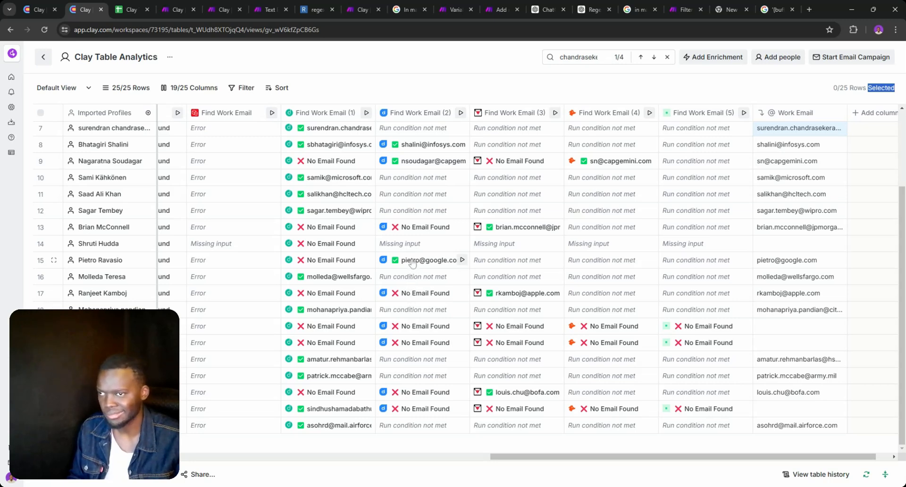
{"action": "scroll", "coordinate": [416, 245], "scroll_direction": "up", "scroll_amount": 3}
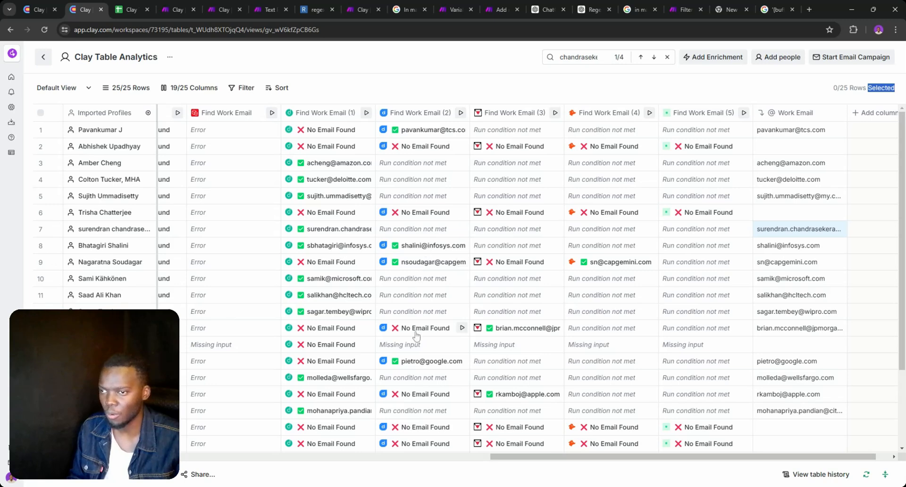
{"action": "scroll", "coordinate": [413, 366], "scroll_direction": "down", "scroll_amount": 3}
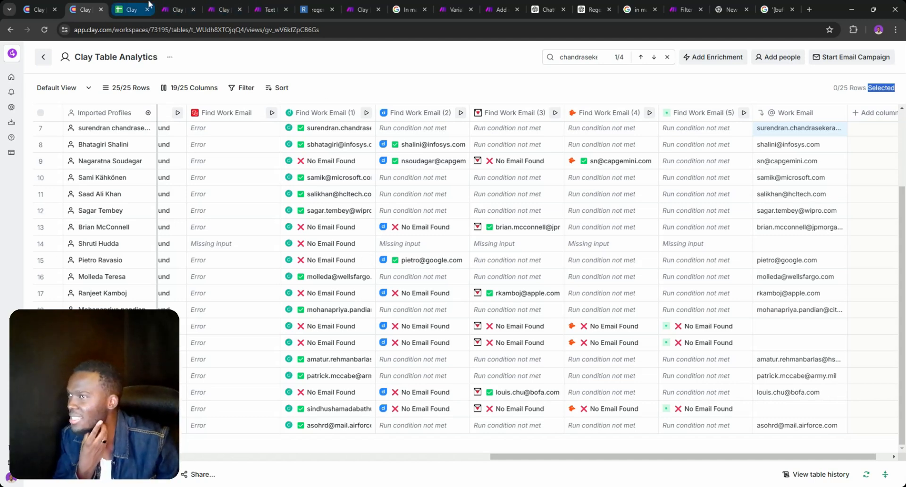
{"action": "left_click", "coordinate": [179, 10]}
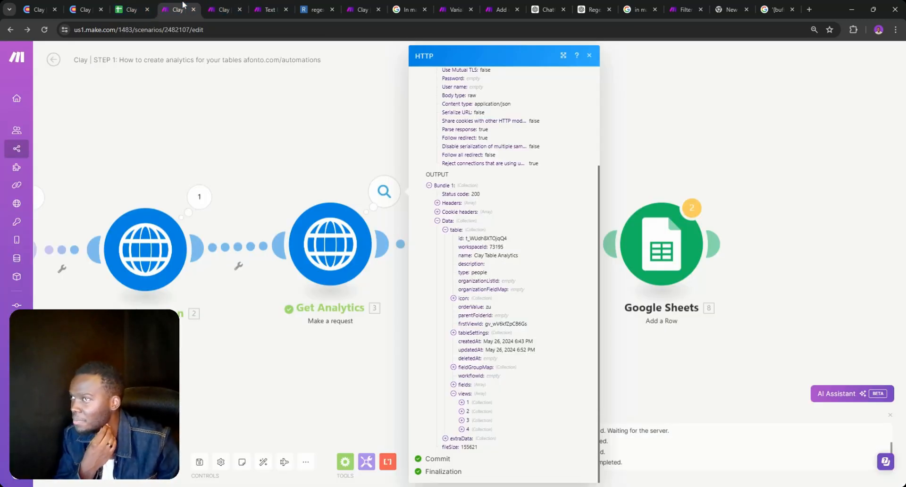
Inspect the Success text parser's pattern ending in "value":, then view the Get Analytics run output
{"action": "left_click", "coordinate": [229, 6]}
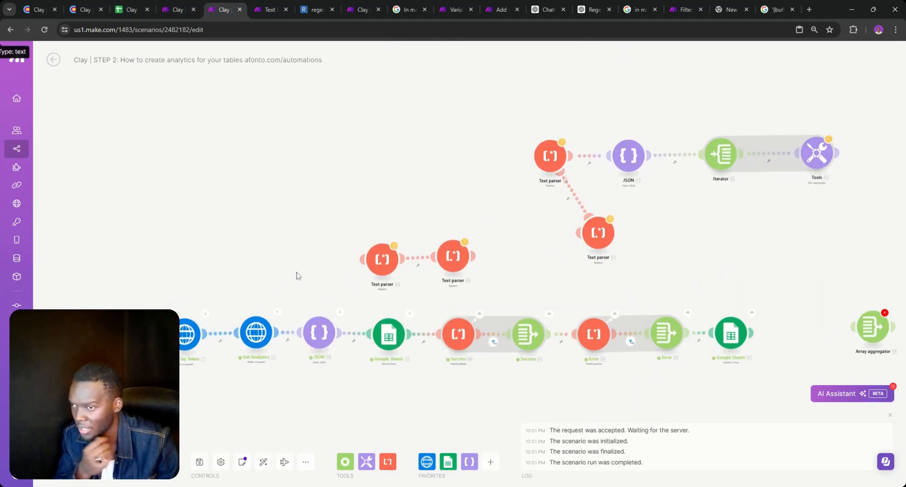
{"action": "left_click", "coordinate": [485, 323]}
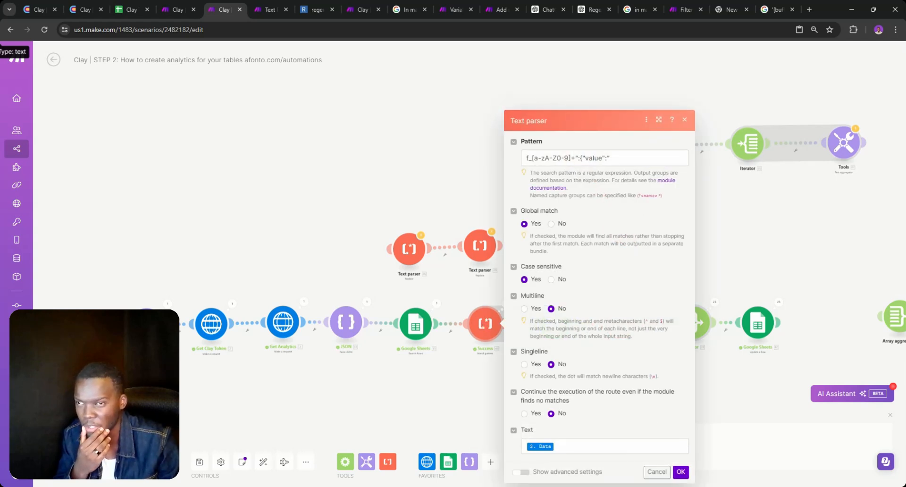
{"action": "left_click_drag", "start_coordinate": [609, 158], "coordinate": [583, 157]}
{"action": "key", "text": "ctrl+c"}
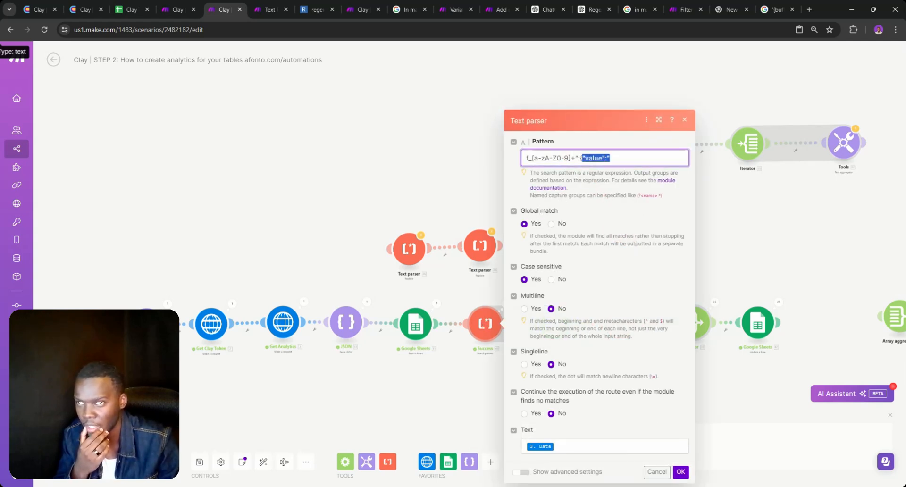
{"action": "left_click", "coordinate": [280, 319]}
{"action": "left_click", "coordinate": [281, 290]}
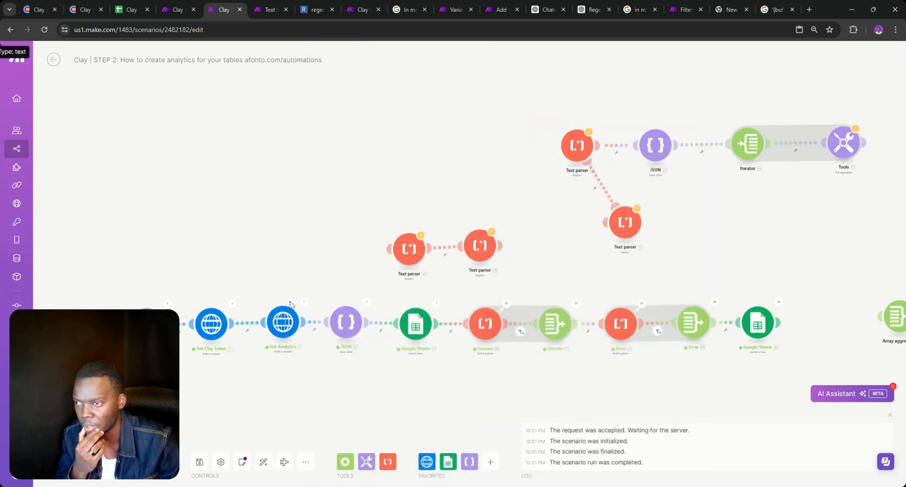
{"action": "left_click", "coordinate": [303, 304]}
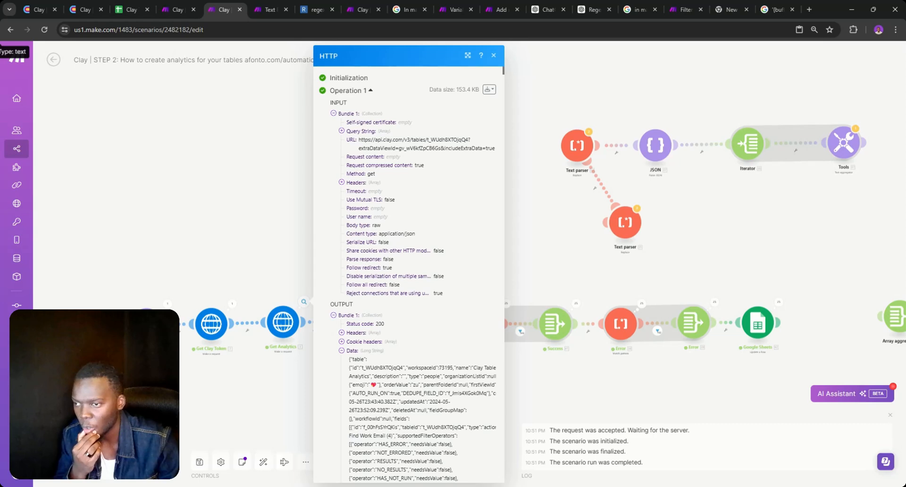
Search the Get Analytics output for "value": and step through the matches one by one
{"action": "key", "text": "ctrl+f"}
{"action": "key", "text": "ctrl+v"}
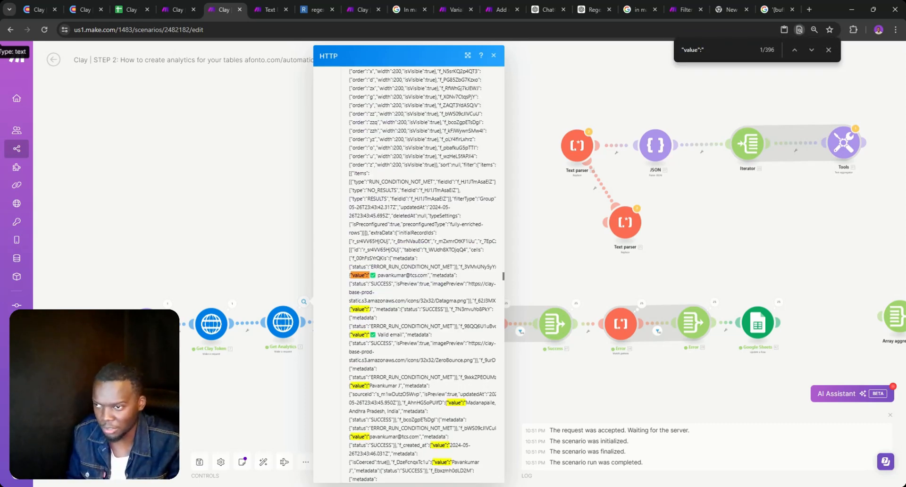
{"action": "left_click", "coordinate": [812, 50]}
{"action": "left_click", "coordinate": [811, 50]}
{"action": "left_click", "coordinate": [811, 50]}
{"action": "left_click", "coordinate": [811, 50]}
{"action": "left_click", "coordinate": [812, 50]}
{"action": "left_click", "coordinate": [812, 50]}
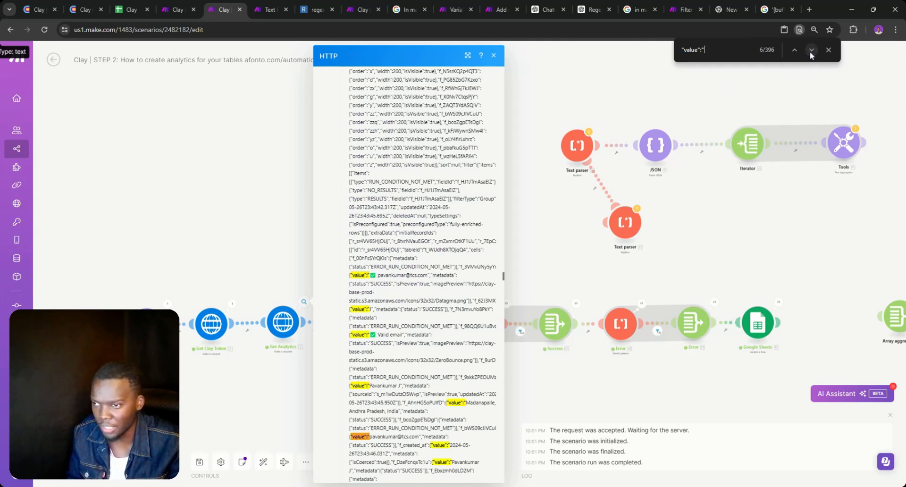
{"action": "left_click", "coordinate": [811, 50]}
{"action": "left_click", "coordinate": [811, 50]}
{"action": "left_click", "coordinate": [811, 50]}
{"action": "left_click", "coordinate": [811, 50]}
{"action": "left_click", "coordinate": [811, 50]}
{"action": "left_click", "coordinate": [811, 50]}
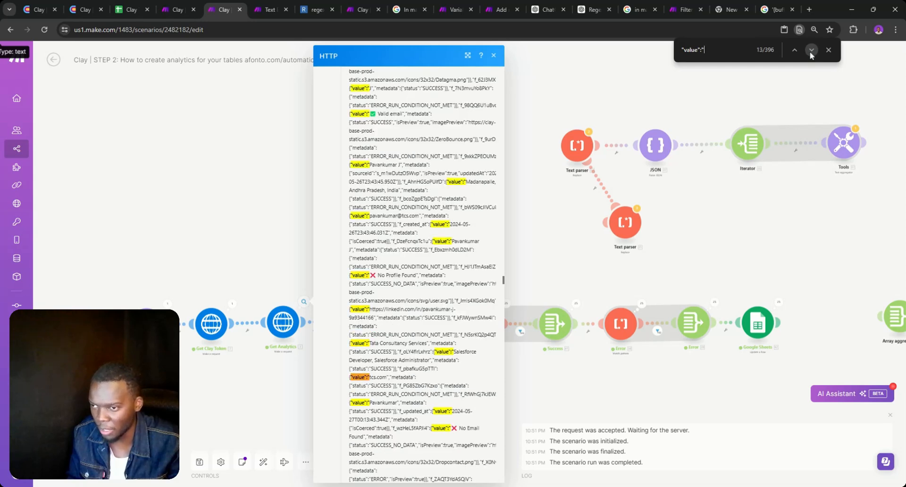
{"action": "left_click", "coordinate": [811, 50]}
{"action": "left_click", "coordinate": [812, 50]}
{"action": "left_click", "coordinate": [811, 50]}
{"action": "scroll", "coordinate": [484, 428], "scroll_direction": "down", "scroll_amount": 2}
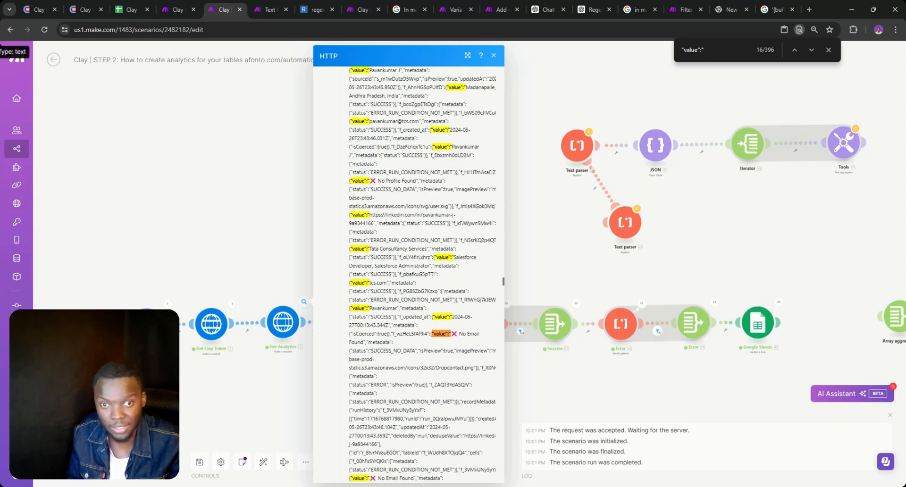
{"action": "left_click", "coordinate": [130, 9]}
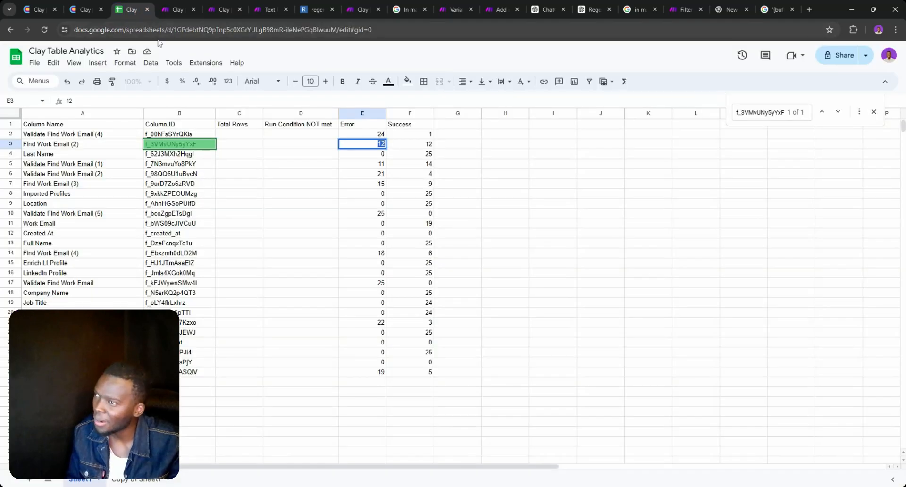
Delete column D, Run Condition NOT met, from the analytics sheet
{"action": "left_click", "coordinate": [298, 114]}
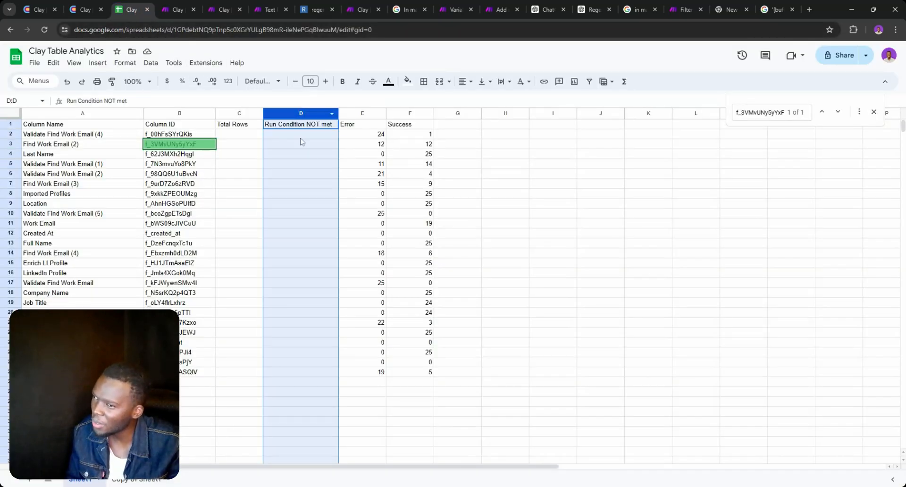
{"action": "right_click", "coordinate": [299, 116]}
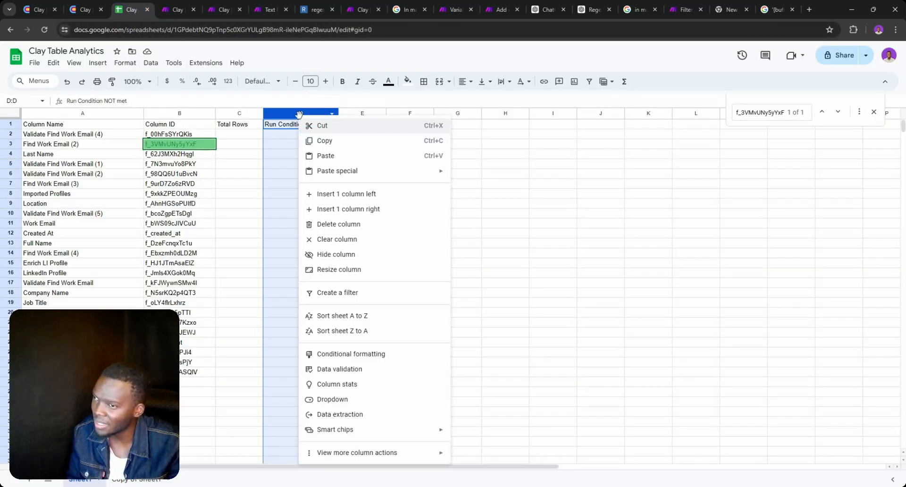
{"action": "left_click", "coordinate": [326, 224]}
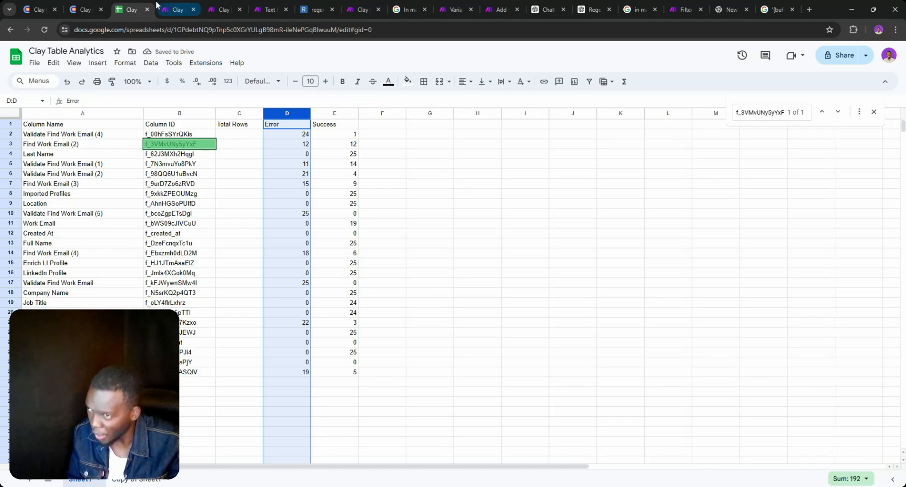
{"action": "left_click", "coordinate": [207, 7]}
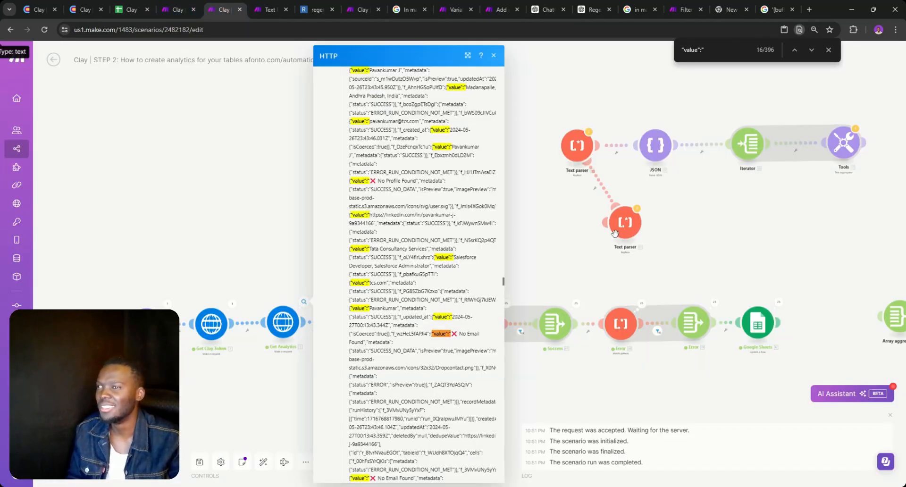
Select the Run Condition NOT met (D) field and browse initialRecords and cells in the mapping panel
{"action": "left_click", "coordinate": [758, 324]}
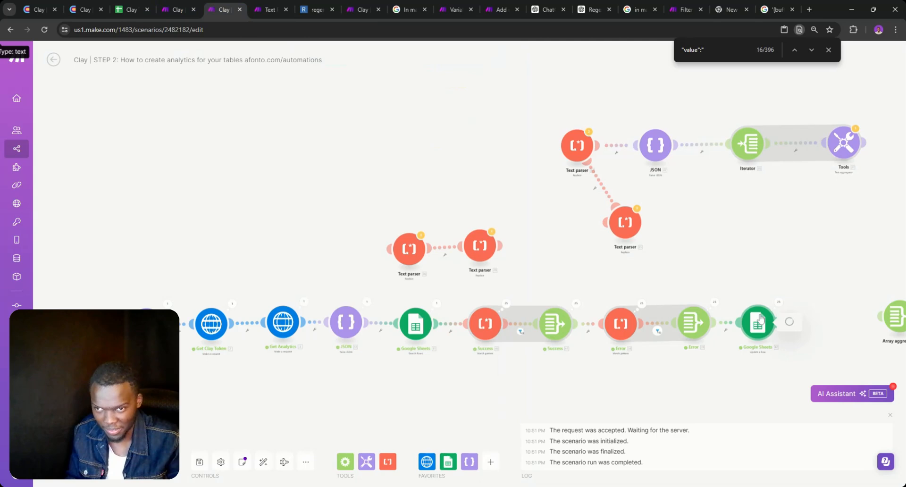
{"action": "scroll", "coordinate": [650, 307], "scroll_direction": "down", "scroll_amount": 4}
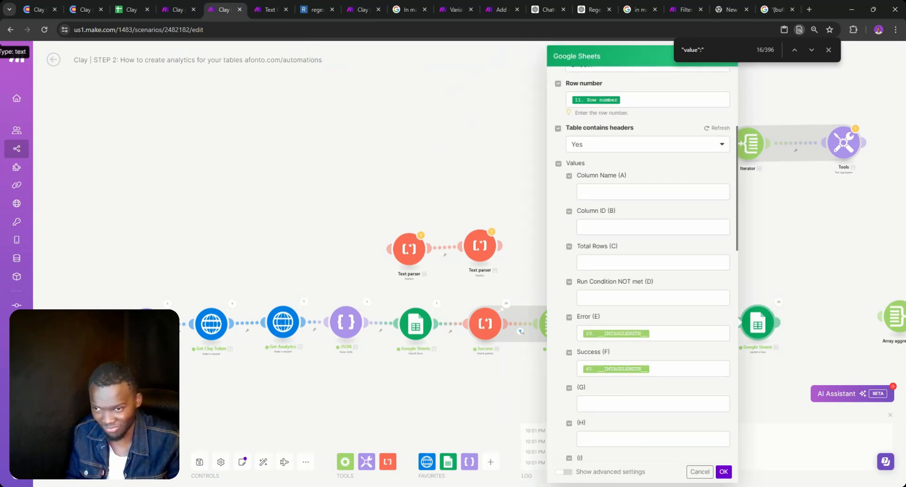
{"action": "left_click", "coordinate": [653, 298]}
{"action": "scroll", "coordinate": [780, 225], "scroll_direction": "down", "scroll_amount": 5}
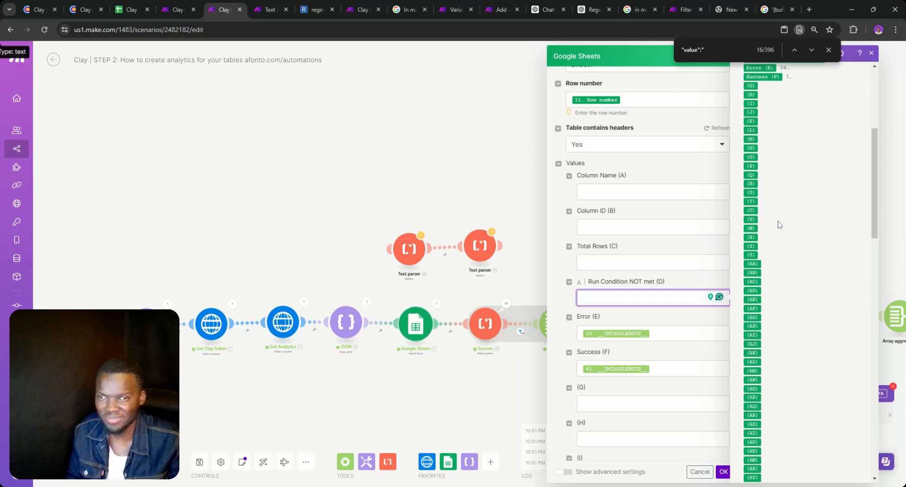
{"action": "scroll", "coordinate": [780, 225], "scroll_direction": "down", "scroll_amount": 10}
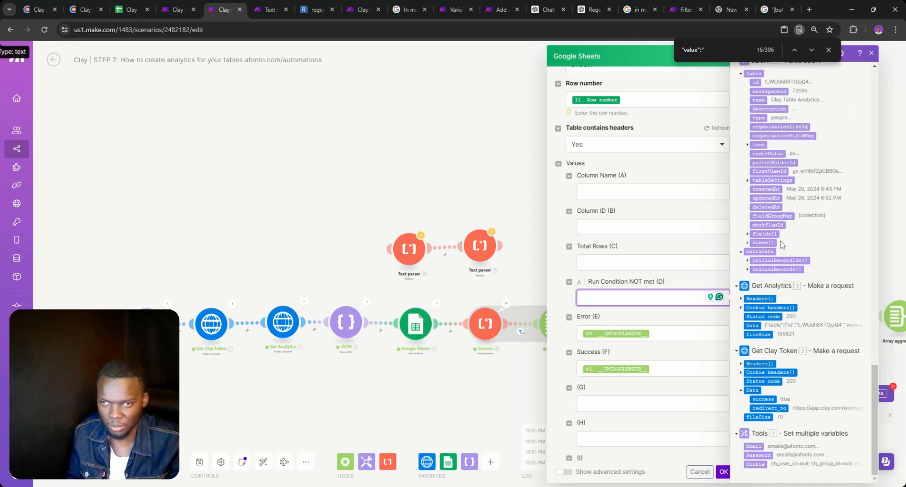
{"action": "scroll", "coordinate": [778, 244], "scroll_direction": "up", "scroll_amount": 3}
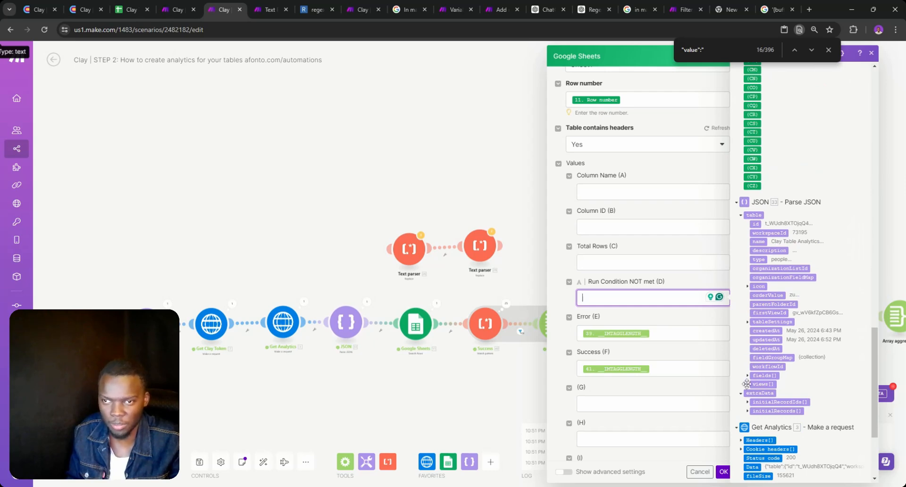
{"action": "left_click", "coordinate": [747, 411]}
{"action": "scroll", "coordinate": [774, 354], "scroll_direction": "down", "scroll_amount": 4}
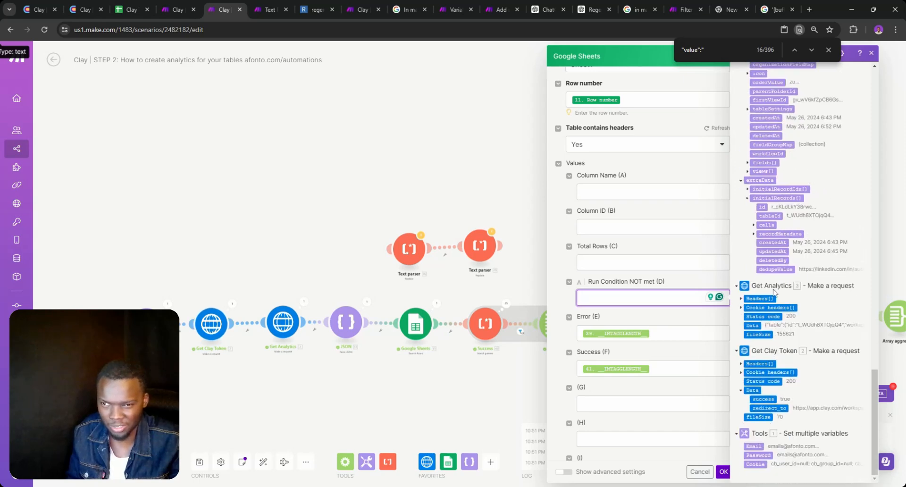
{"action": "left_click", "coordinate": [753, 226]}
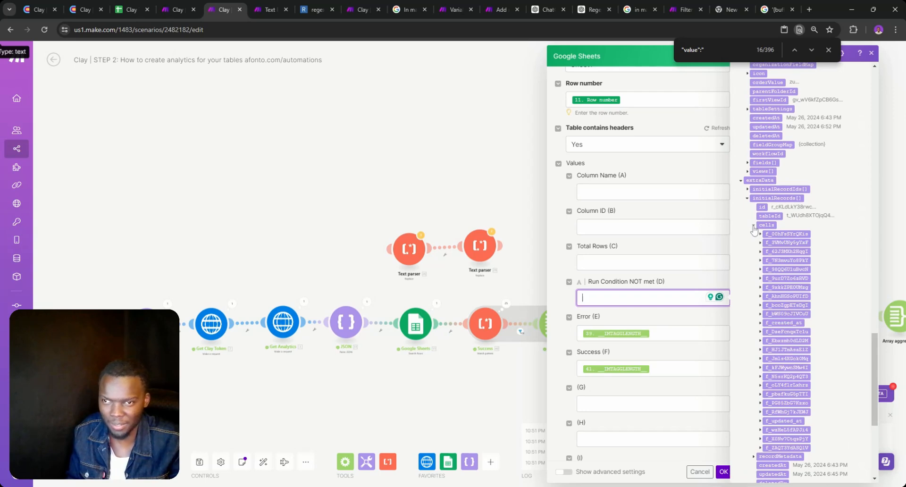
{"action": "left_click", "coordinate": [753, 227]}
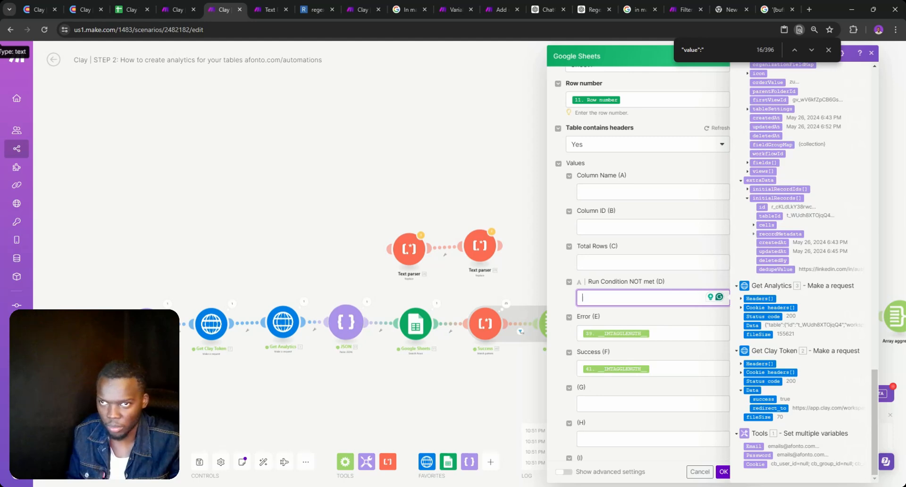
{"action": "scroll", "coordinate": [802, 284], "scroll_direction": "up", "scroll_amount": 1}
{"action": "left_click", "coordinate": [179, 10]}
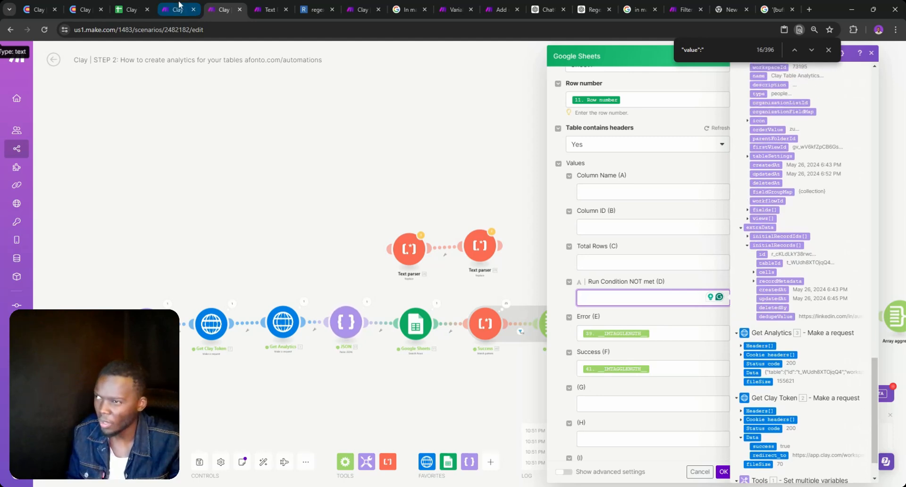
Delete the empty Total Rows column C so Error and Success sit in C and D, confirming C3 shows 12
{"action": "left_click", "coordinate": [130, 7]}
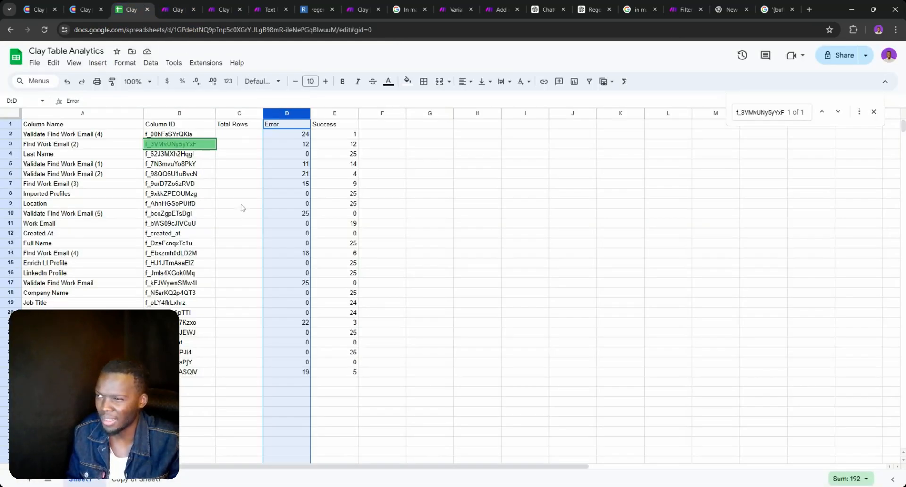
{"action": "left_click", "coordinate": [242, 113]}
{"action": "right_click", "coordinate": [238, 113]}
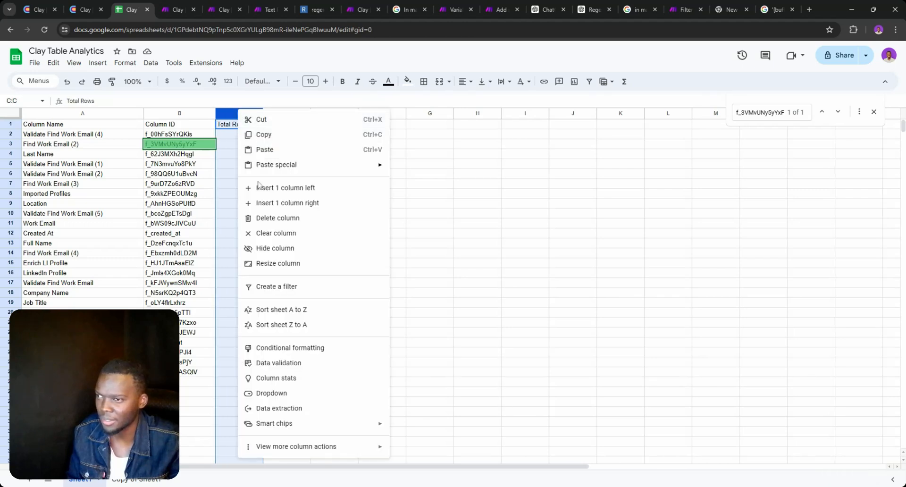
{"action": "left_click", "coordinate": [269, 220]}
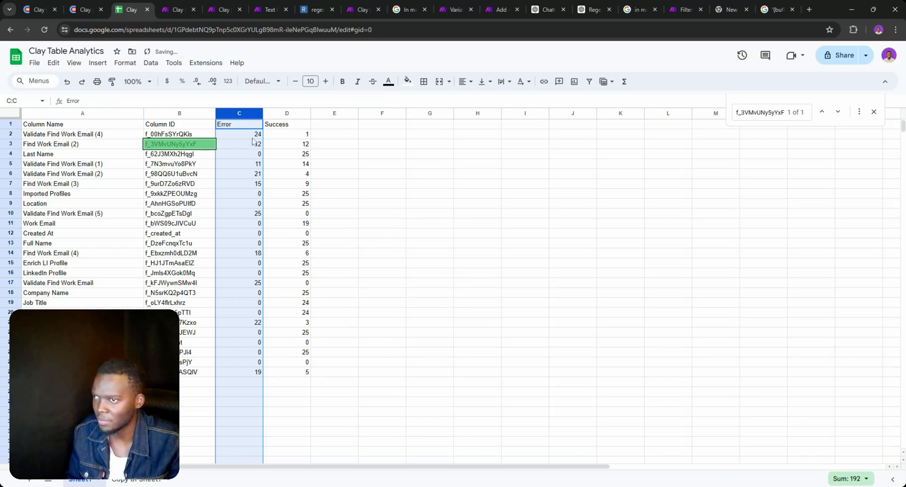
{"action": "left_click", "coordinate": [291, 148]}
{"action": "left_click", "coordinate": [255, 147]}
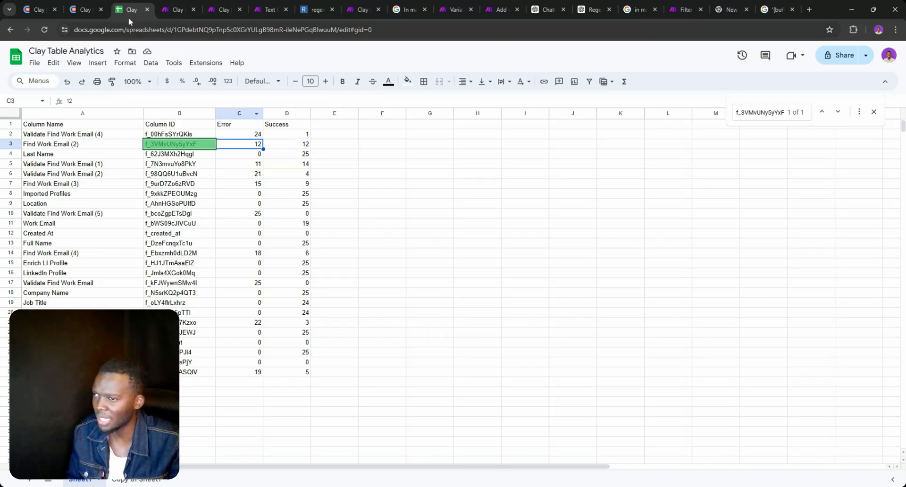
{"action": "left_click", "coordinate": [86, 10]}
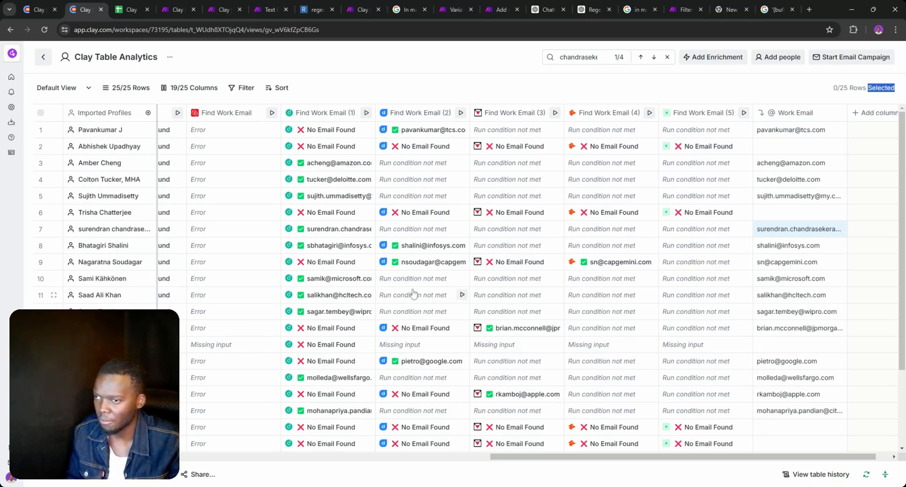
Scroll down the Clay table to review each row's Find Work Email results
{"action": "scroll", "coordinate": [421, 280], "scroll_direction": "down", "scroll_amount": 2}
{"action": "scroll", "coordinate": [421, 280], "scroll_direction": "down", "scroll_amount": 1}
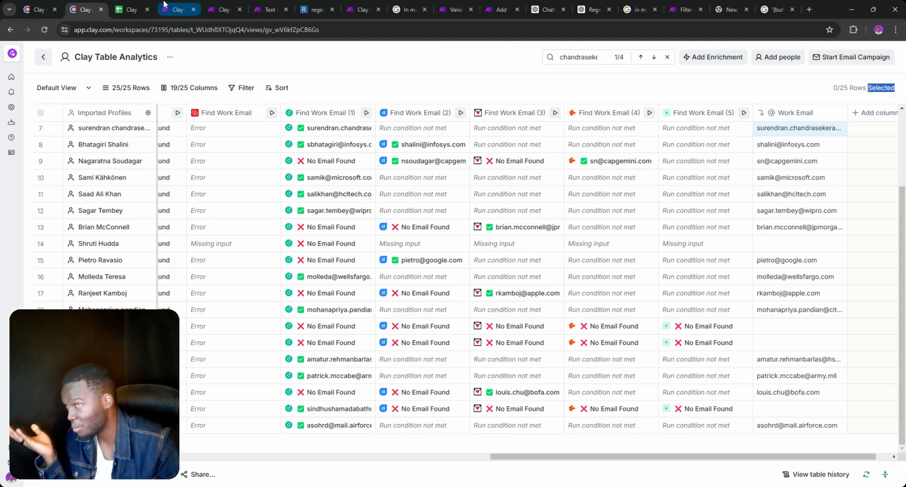
Compare the STEP 1 and STEP 2 scenarios, close the Google Sheets module settings, and bring the Tools module into view
{"action": "left_click", "coordinate": [163, 7]}
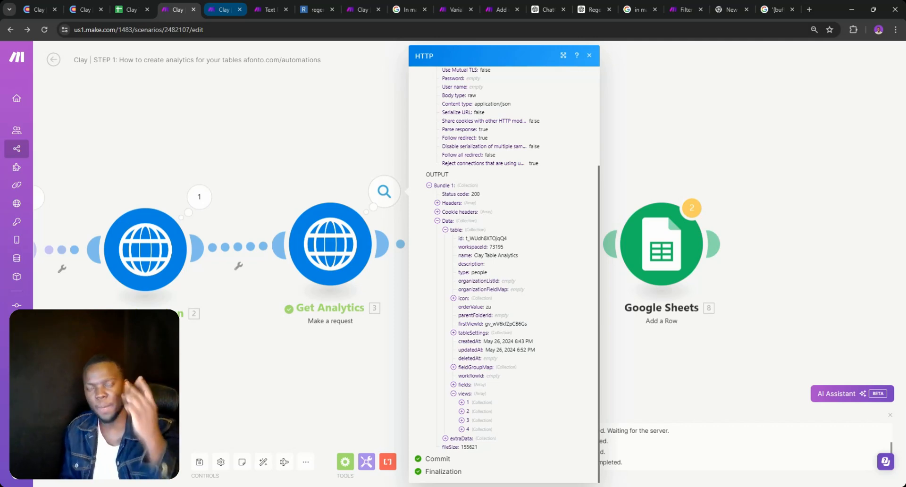
{"action": "left_click", "coordinate": [217, 7]}
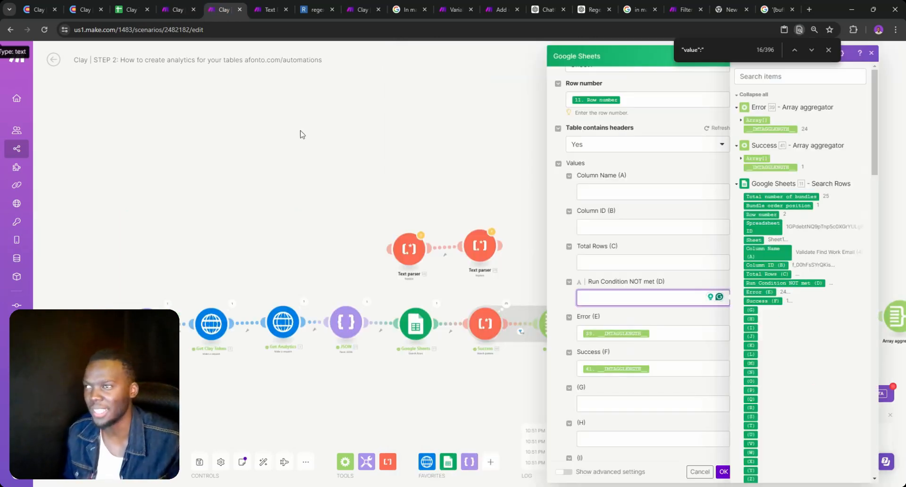
{"action": "left_click", "coordinate": [515, 292]}
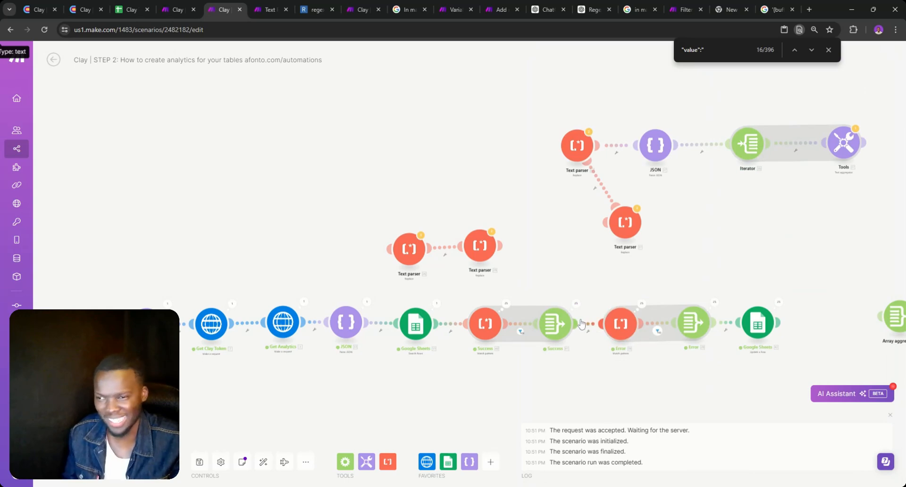
{"action": "scroll", "coordinate": [597, 323], "scroll_direction": "up", "scroll_amount": 3}
{"action": "scroll", "coordinate": [512, 255], "scroll_direction": "down", "scroll_amount": 2}
{"action": "left_click_drag", "start_coordinate": [446, 331], "coordinate": [732, 292]}
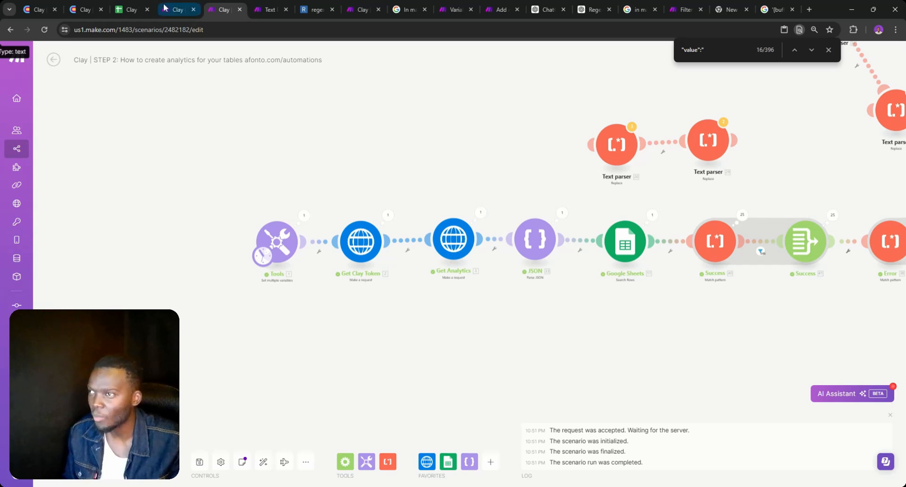
{"action": "left_click", "coordinate": [132, 9]}
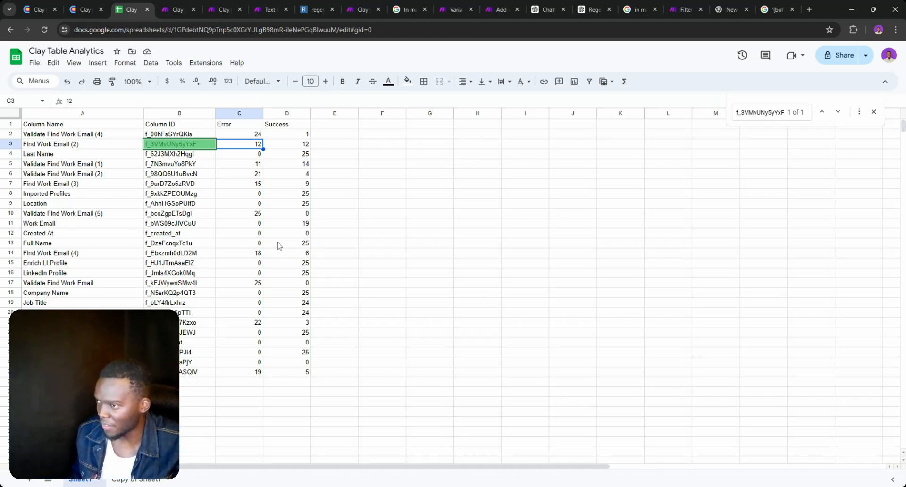
In Clay, clear the Full Name cells of rows 13–15, then undo the deletion
{"action": "left_click", "coordinate": [85, 7]}
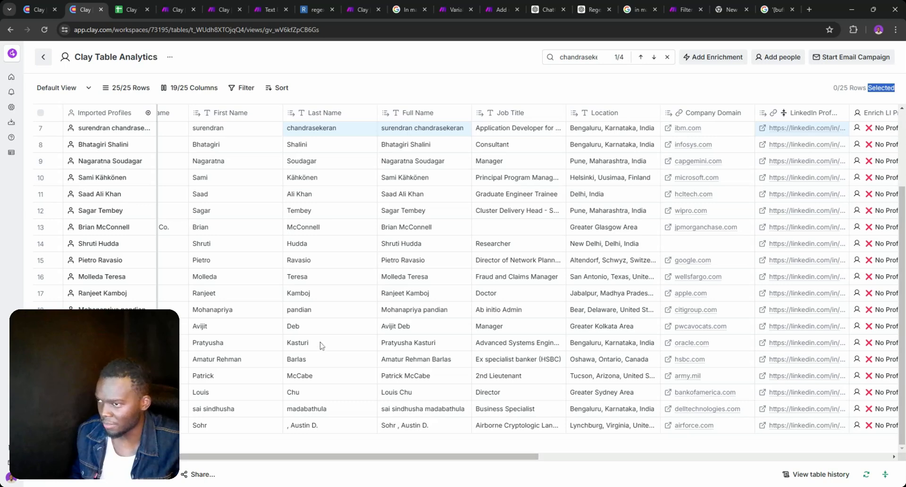
{"action": "left_click_drag", "start_coordinate": [404, 230], "coordinate": [412, 259]}
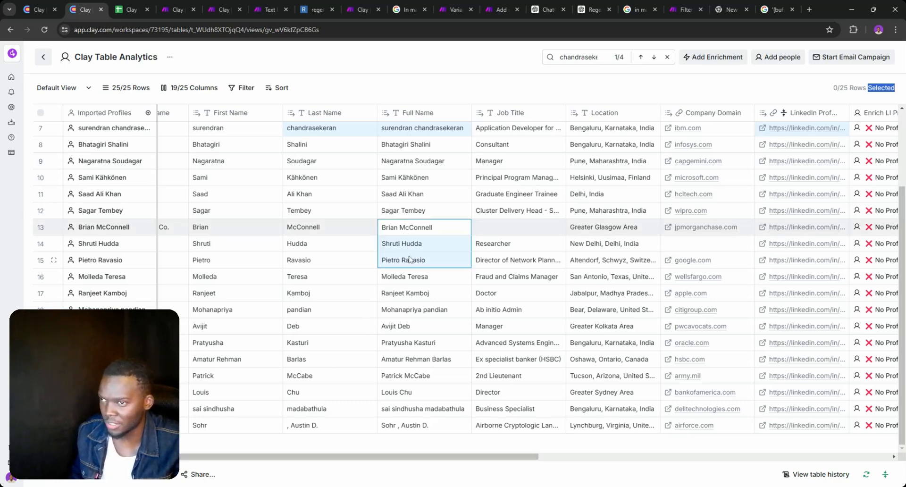
{"action": "key", "text": "Delete"}
{"action": "key", "text": "ctrl+z"}
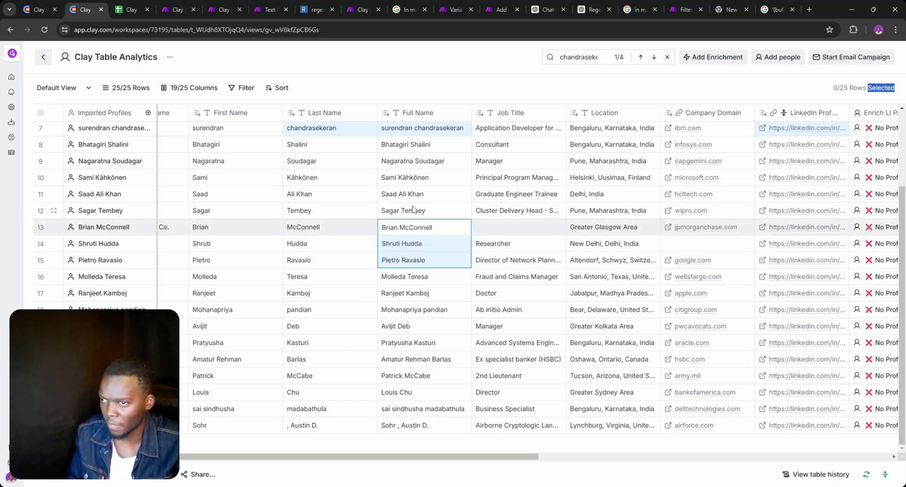
Clear the Last Name cells of rows 13–15, then undo to restore them
{"action": "left_click", "coordinate": [412, 214]}
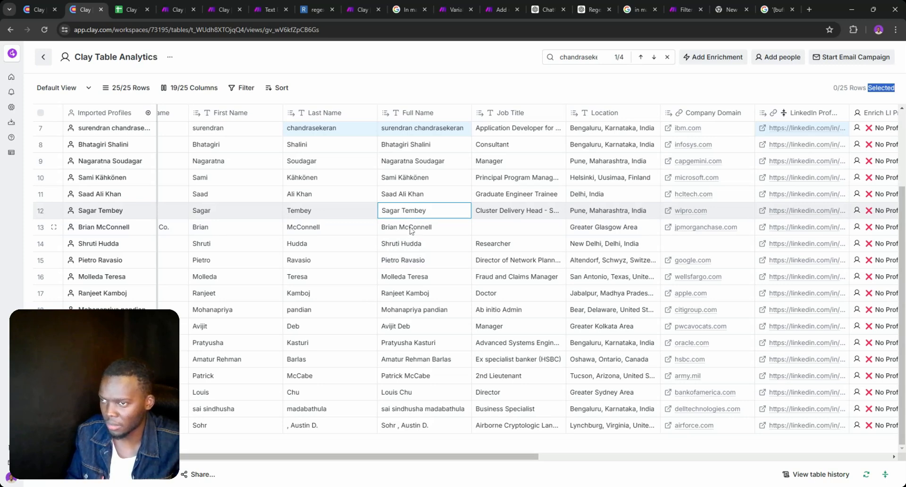
{"action": "left_click_drag", "start_coordinate": [411, 230], "coordinate": [412, 261]}
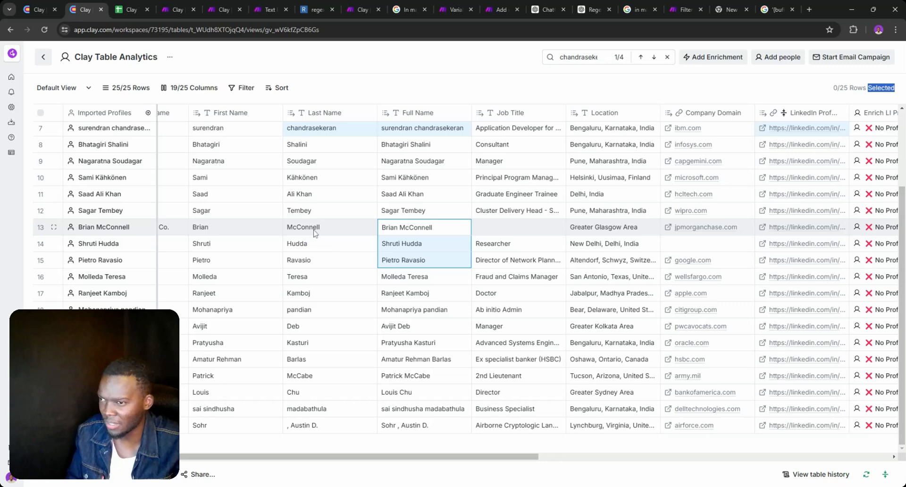
{"action": "left_click_drag", "start_coordinate": [313, 242], "coordinate": [313, 259]}
{"action": "left_click", "coordinate": [135, 9]}
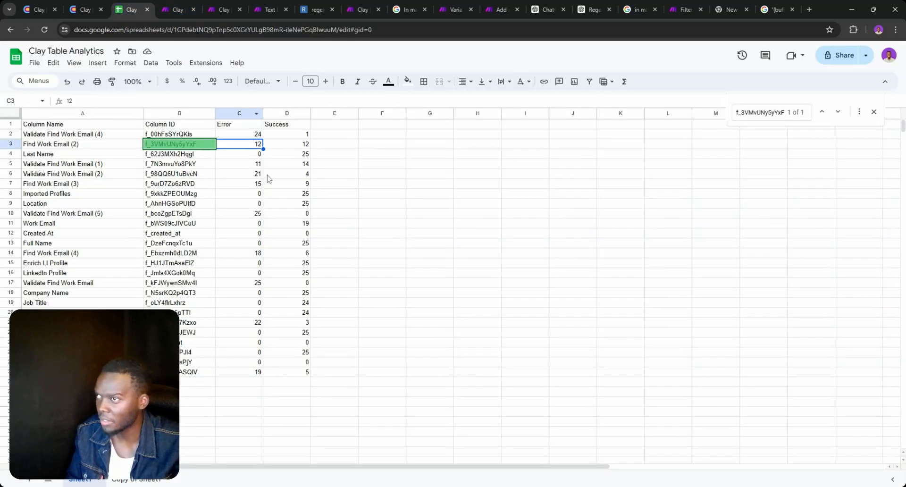
{"action": "left_click", "coordinate": [69, 7]}
{"action": "key", "text": "Delete"}
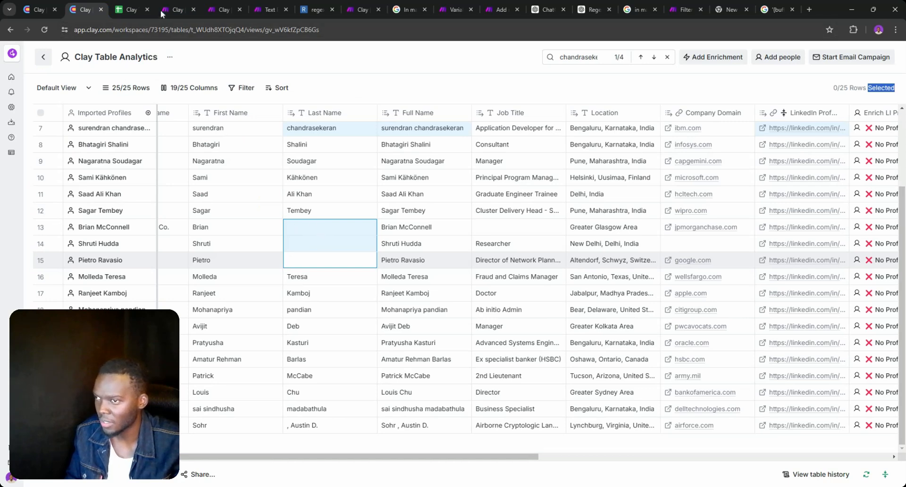
{"action": "key", "text": "ctrl+z"}
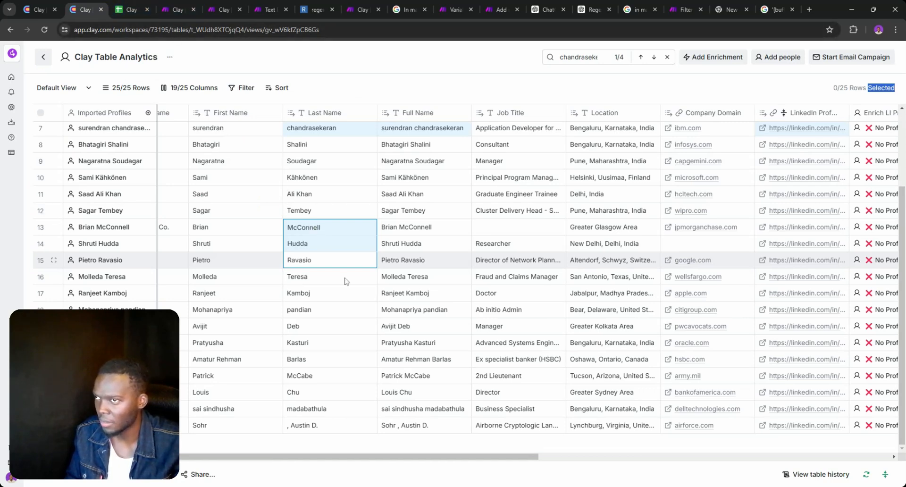
Scroll across the Clay table columns and rows to review the data
{"action": "left_click_drag", "start_coordinate": [351, 458], "coordinate": [268, 457]}
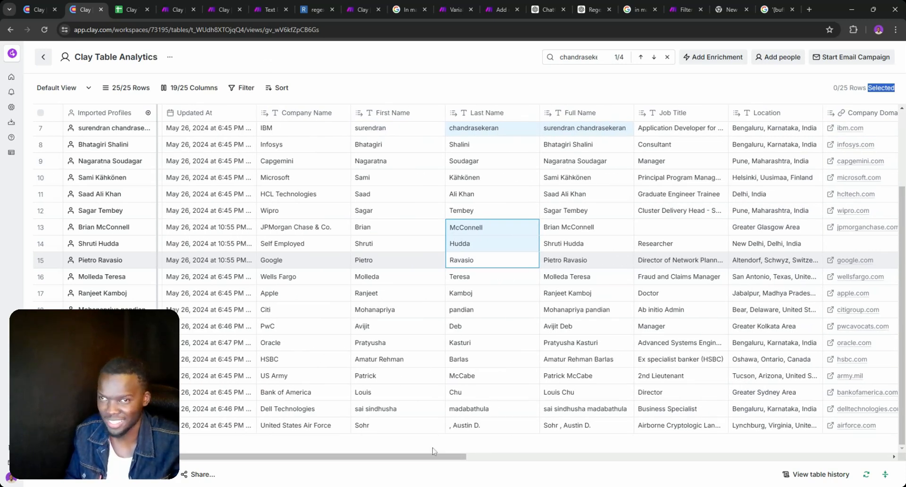
{"action": "left_click_drag", "start_coordinate": [435, 455], "coordinate": [638, 451]}
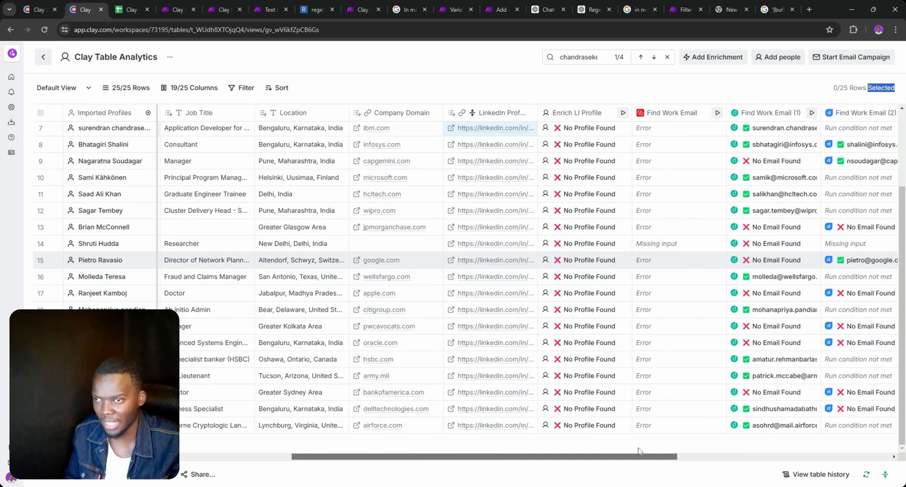
{"action": "scroll", "coordinate": [383, 189], "scroll_direction": "up", "scroll_amount": 3}
{"action": "scroll", "coordinate": [394, 207], "scroll_direction": "down", "scroll_amount": 3}
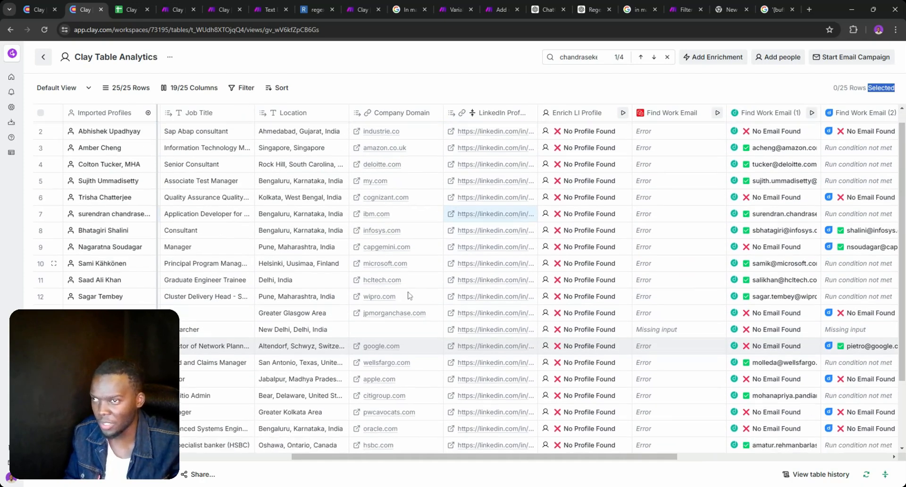
{"action": "left_click", "coordinate": [132, 8]}
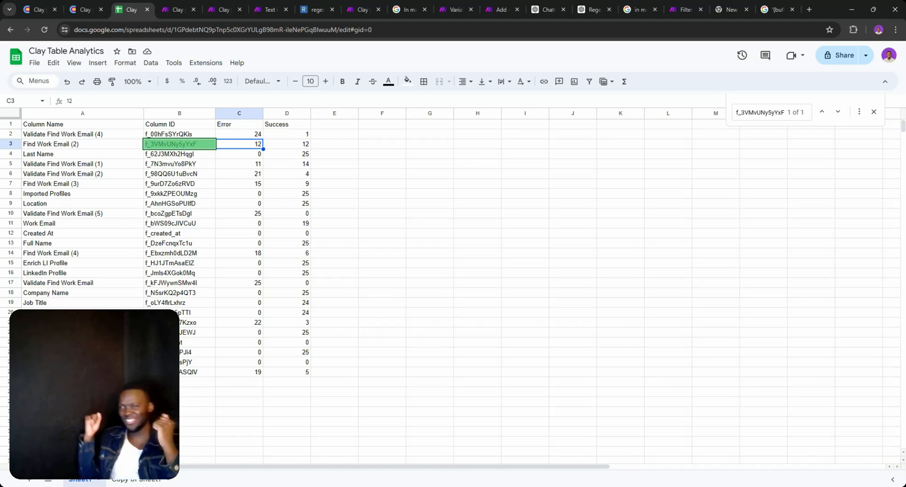
Type the note 'Run condition not me' in cell E1, then delete it
{"action": "double_click", "coordinate": [326, 124]}
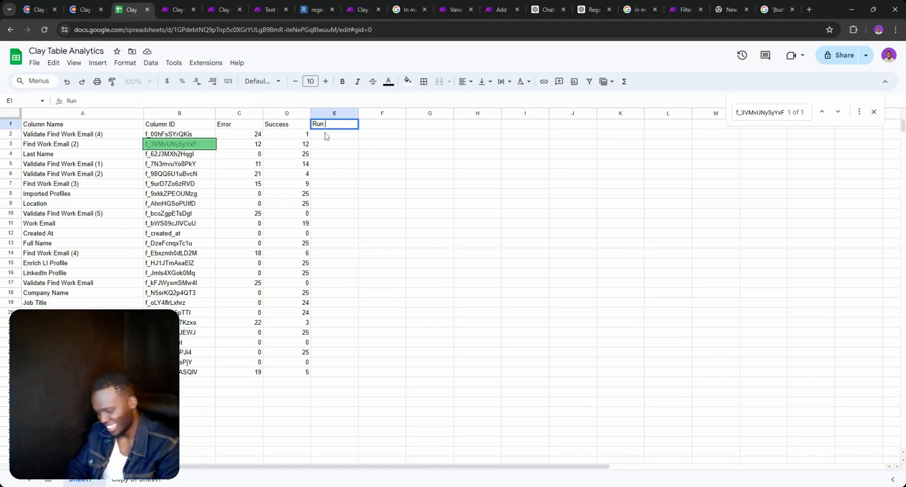
{"action": "type", "text": "Run condition"}
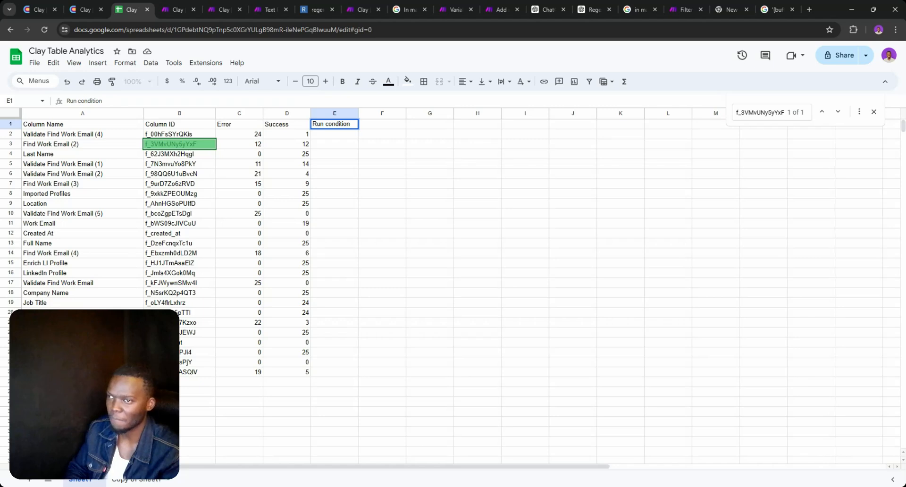
{"action": "type", "text": " not met"}
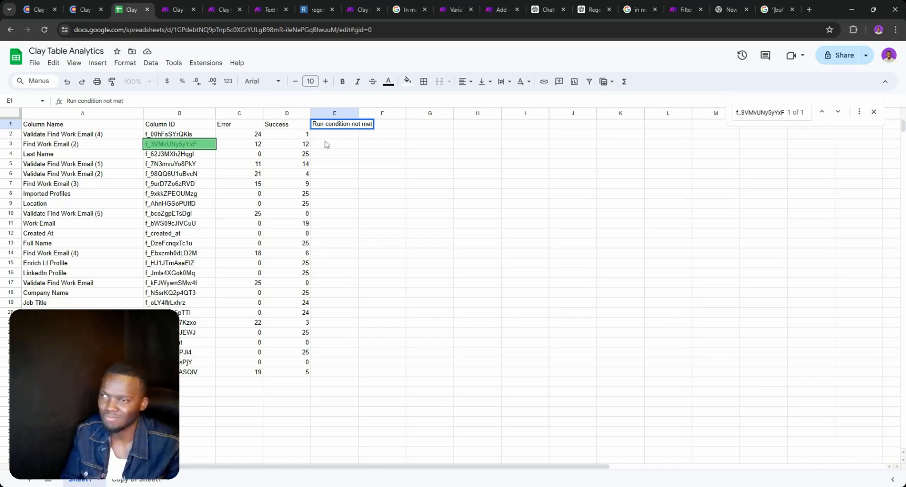
{"action": "key", "text": "ctrl+a"}
{"action": "key", "text": "BackSpace"}
{"action": "left_click", "coordinate": [354, 175]}
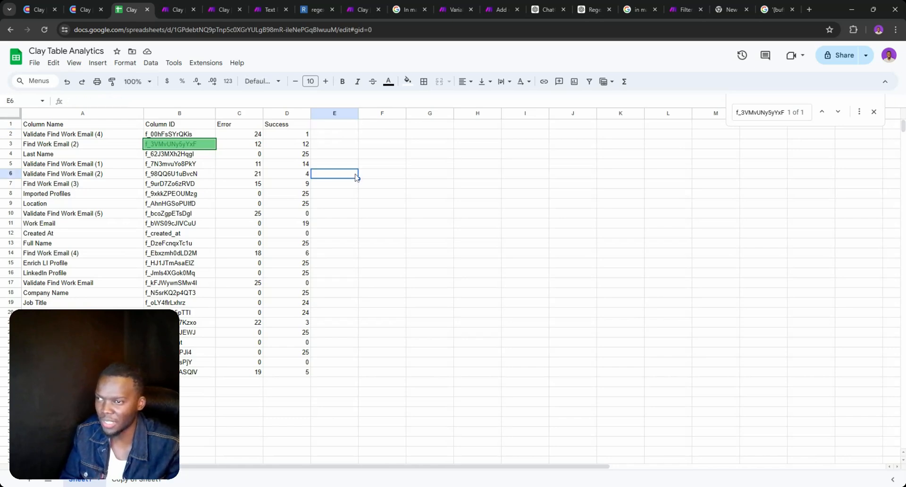
Select the entire analytics sheet for charting
{"action": "left_click", "coordinate": [150, 62]}
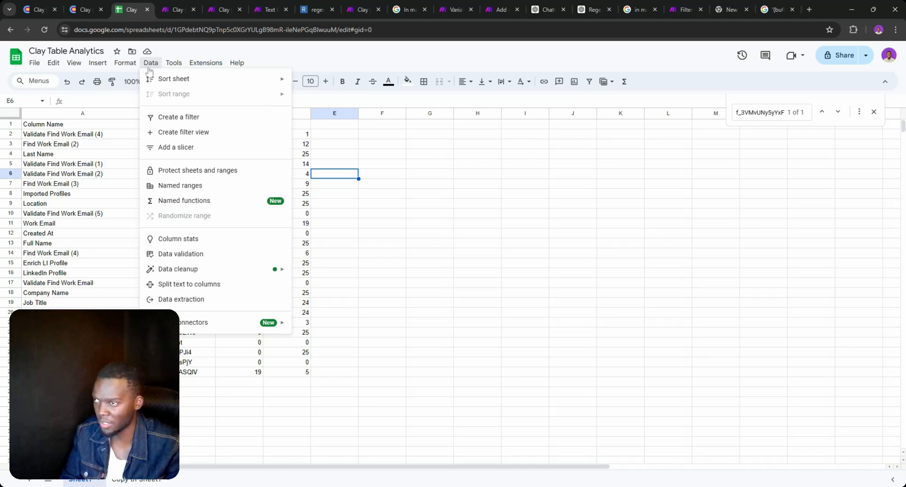
{"action": "left_click", "coordinate": [12, 114]}
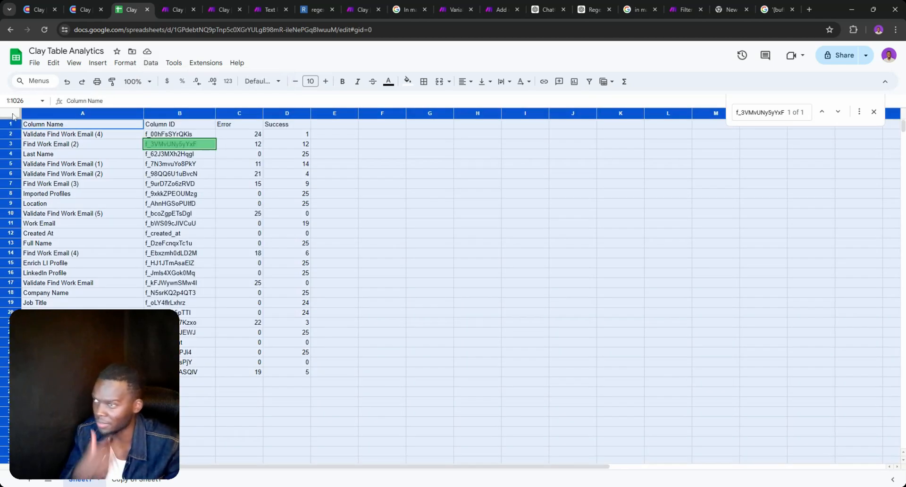
{"action": "left_click", "coordinate": [151, 62]}
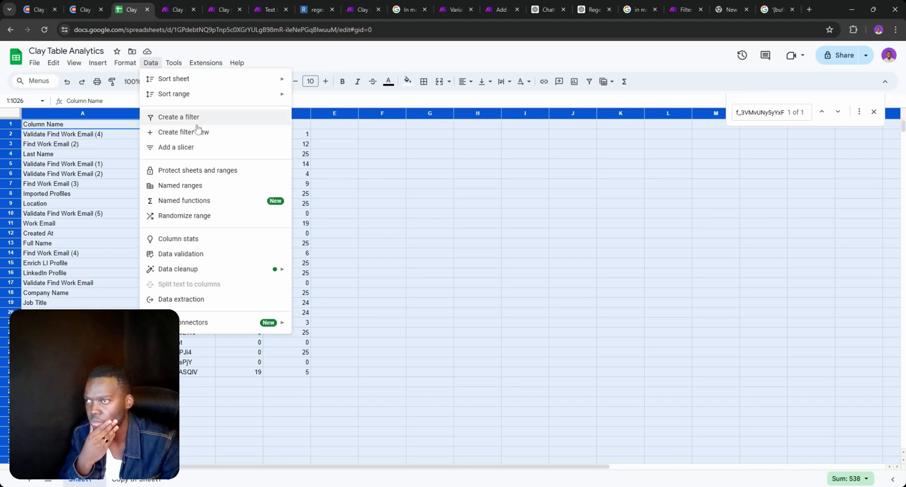
Insert a chart of the selected data, move it up and right, and drop the Column ID label
{"action": "mouse_move", "coordinate": [97, 63]}
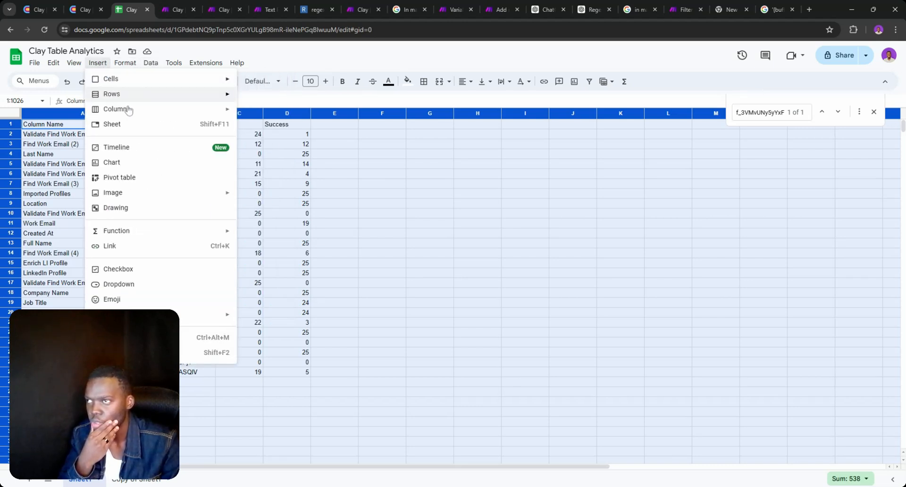
{"action": "left_click", "coordinate": [135, 168]}
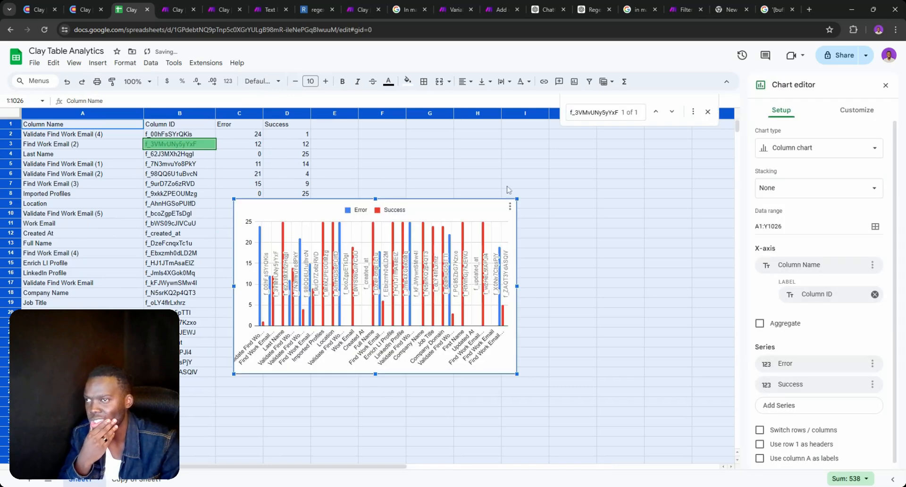
{"action": "left_click_drag", "start_coordinate": [437, 210], "coordinate": [547, 177]}
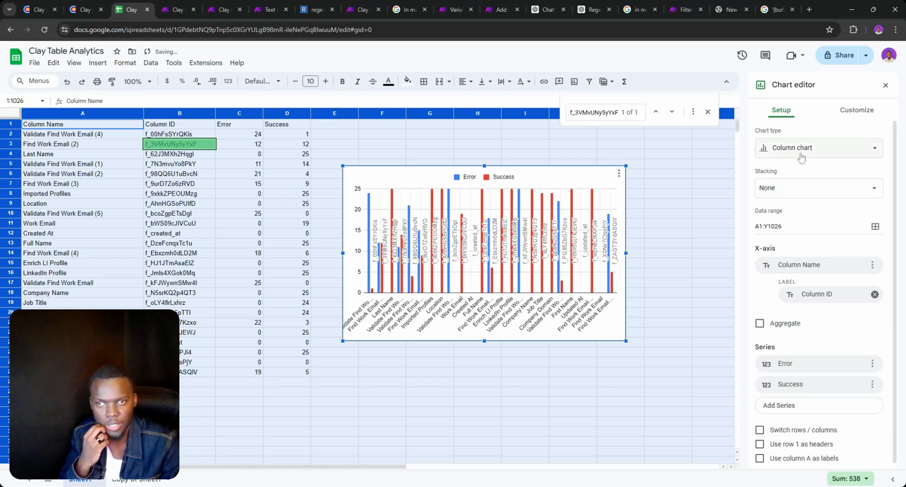
{"action": "left_click", "coordinate": [875, 294]}
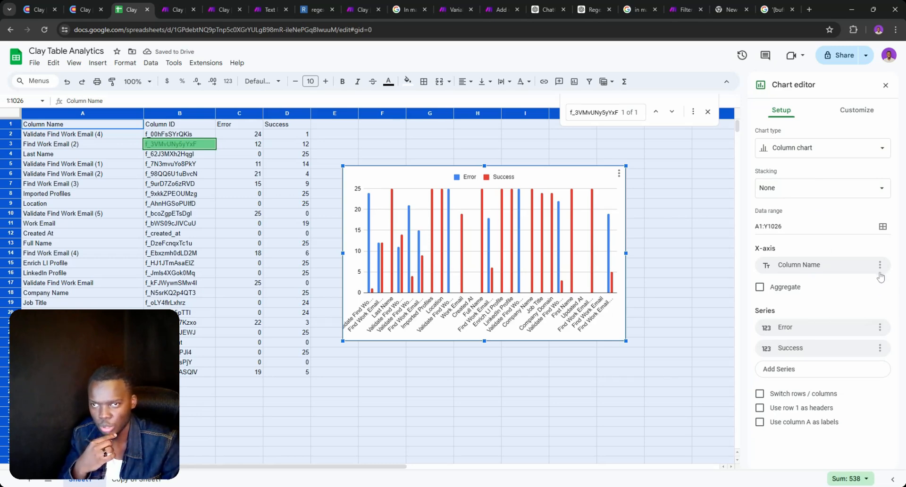
Make it a stacked column chart, enlarge it vertically, and close the chart editor
{"action": "left_click", "coordinate": [826, 151]}
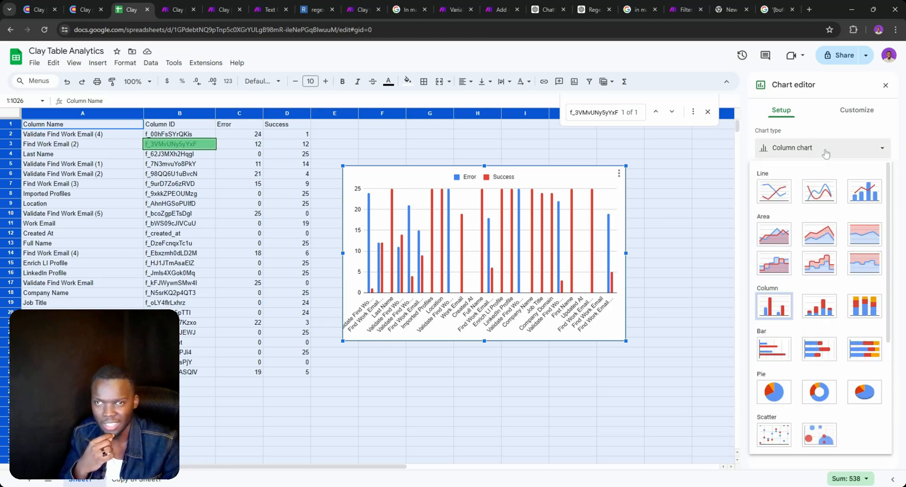
{"action": "left_click", "coordinate": [812, 309]}
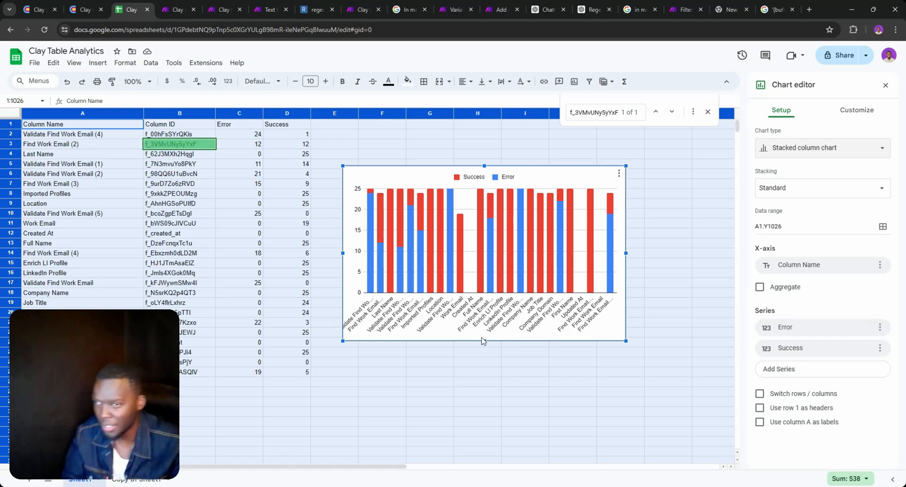
{"action": "left_click_drag", "start_coordinate": [484, 341], "coordinate": [485, 376]}
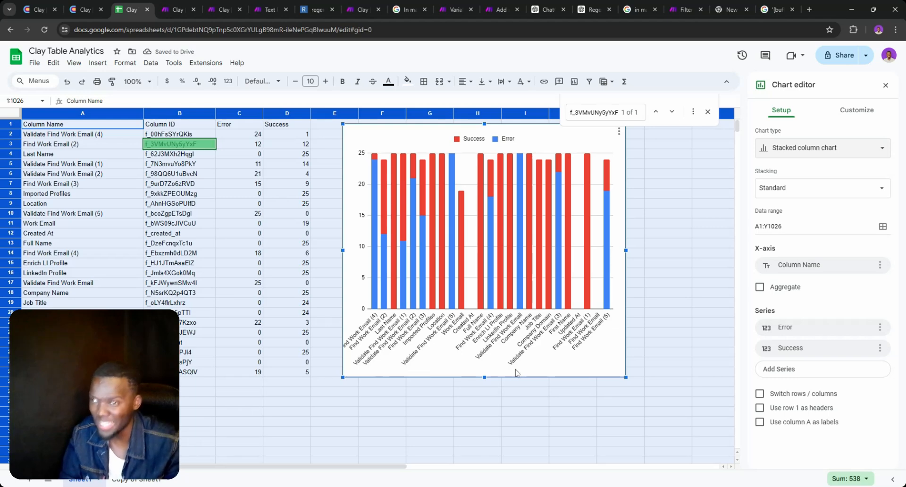
{"action": "left_click", "coordinate": [886, 87]}
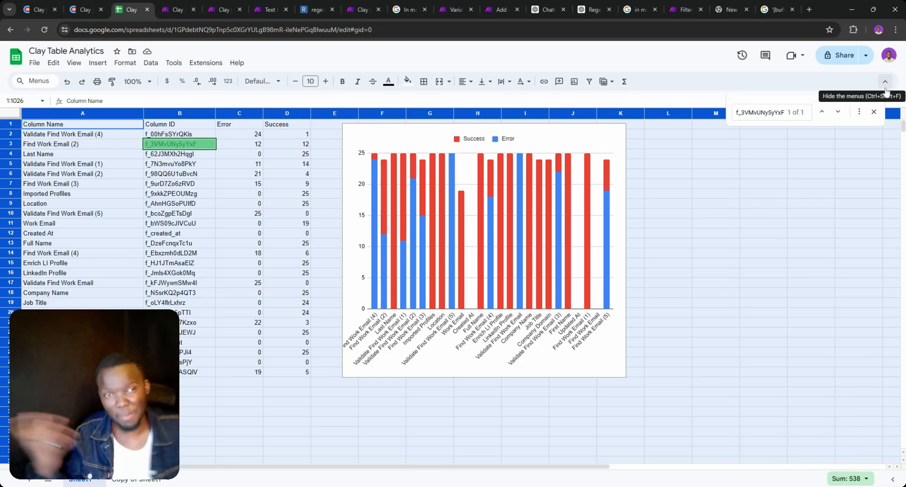
{"action": "left_click", "coordinate": [873, 112]}
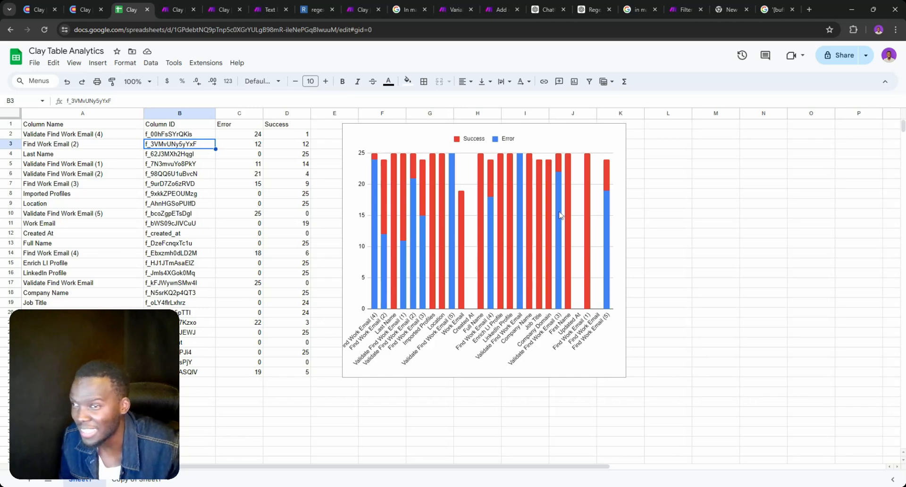